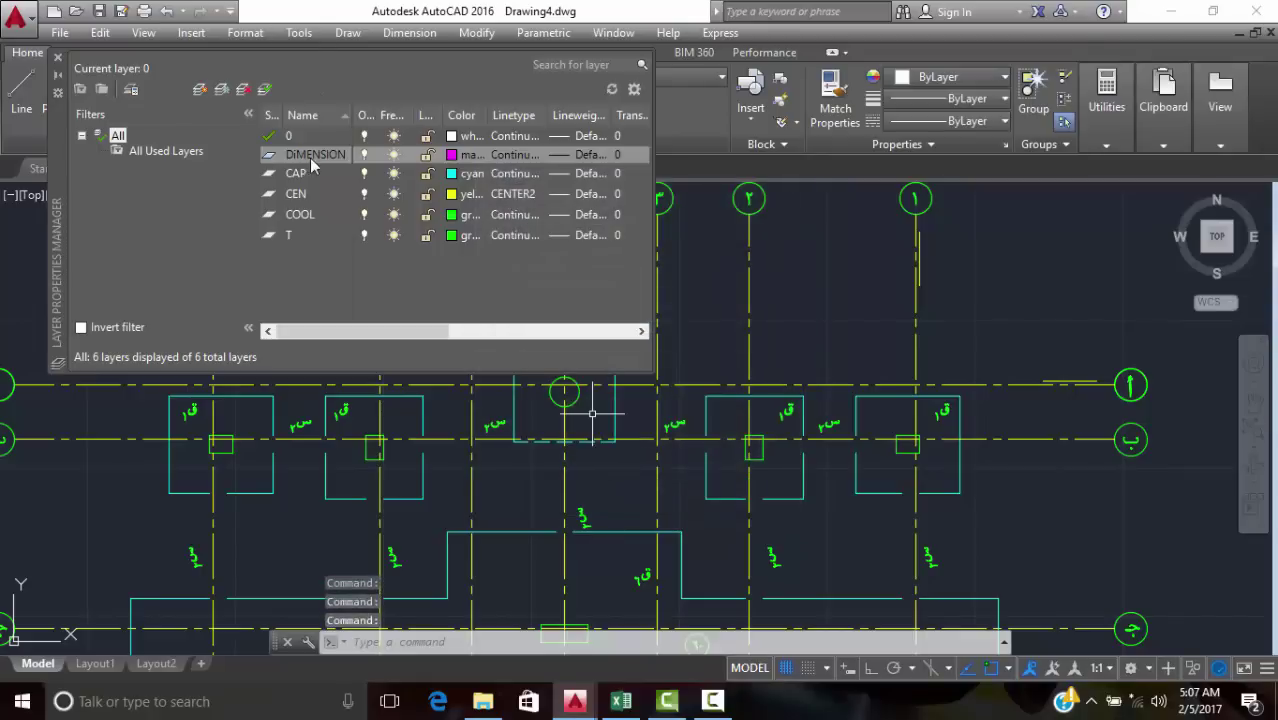
- Make the DiMENSION layer current and close the layer manager
{"action": "double_click", "coordinate": [278, 157]}
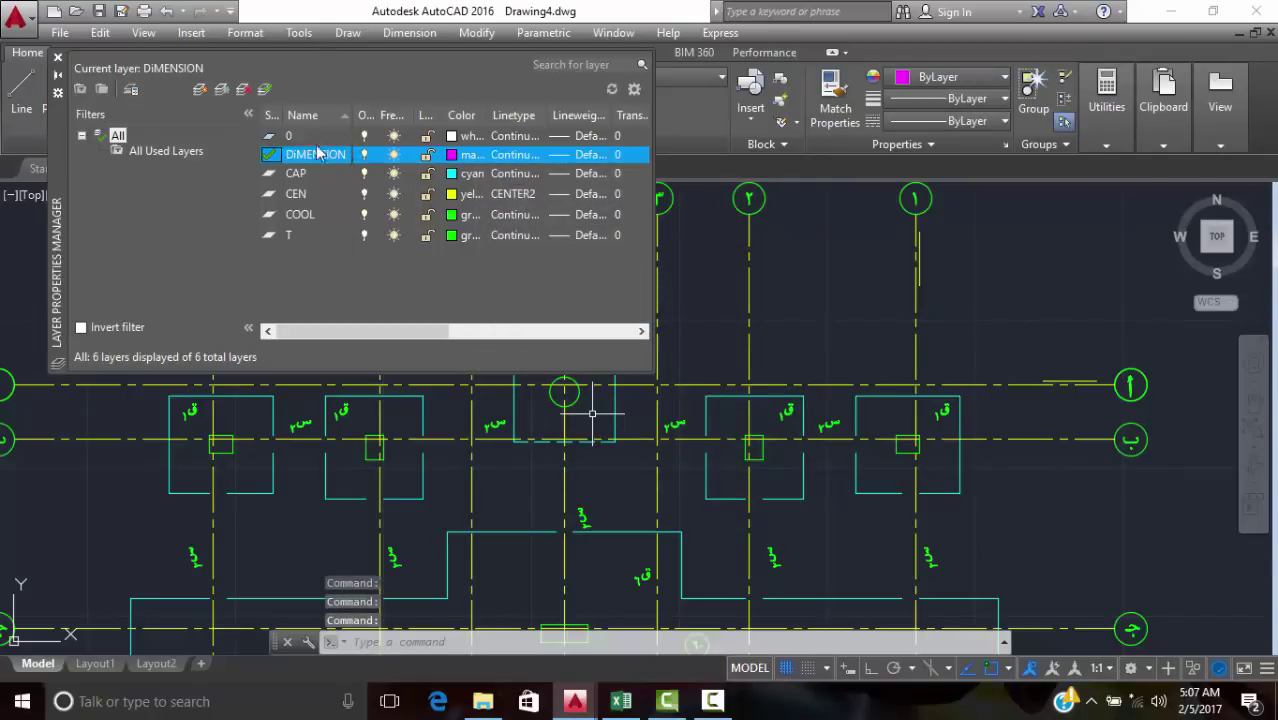
{"action": "left_click", "coordinate": [58, 57]}
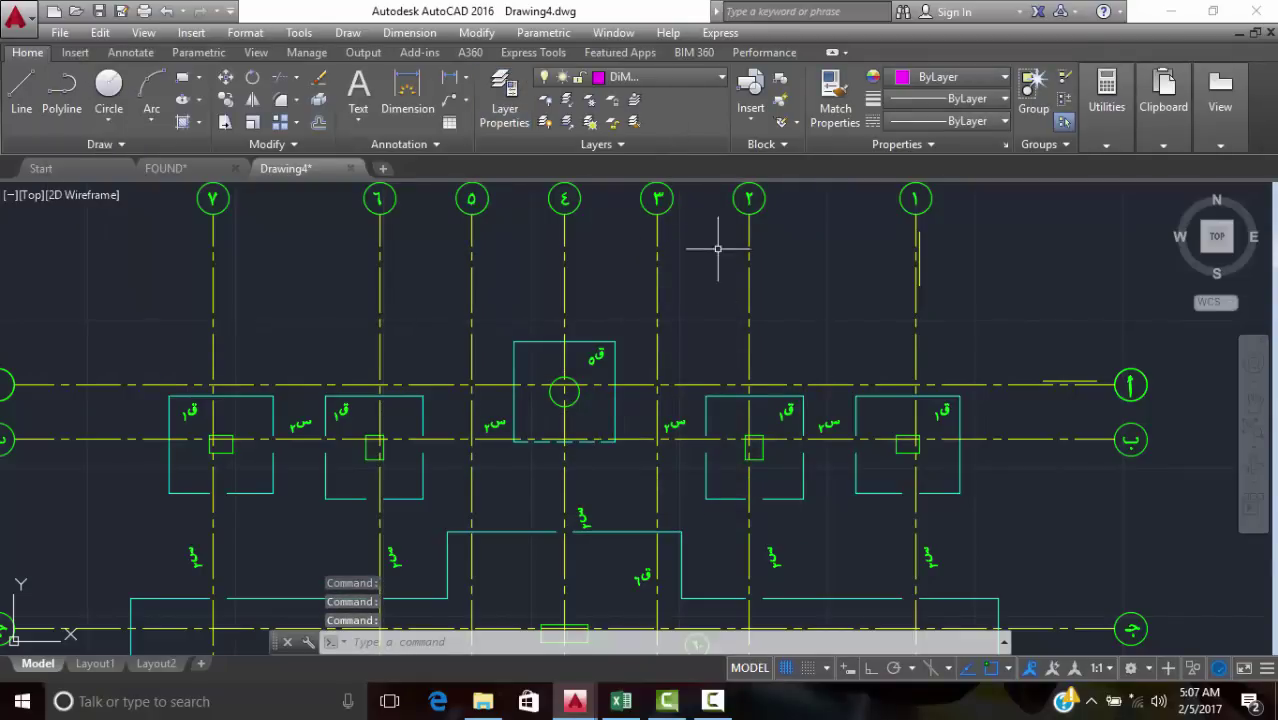
- Place a linear dimension above the top edge of the leftmost footing in the upper row
{"action": "left_click", "coordinate": [449, 102]}
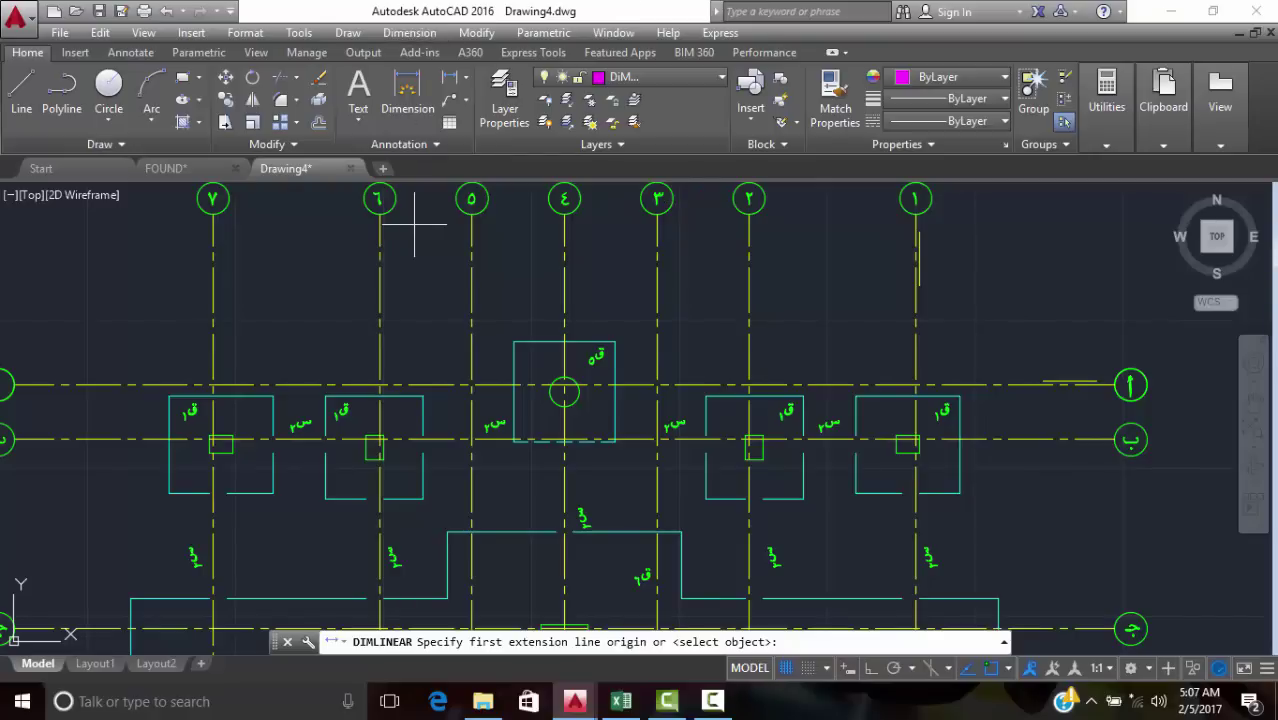
{"action": "scroll", "coordinate": [185, 400], "scroll_direction": "up", "scroll_amount": 4}
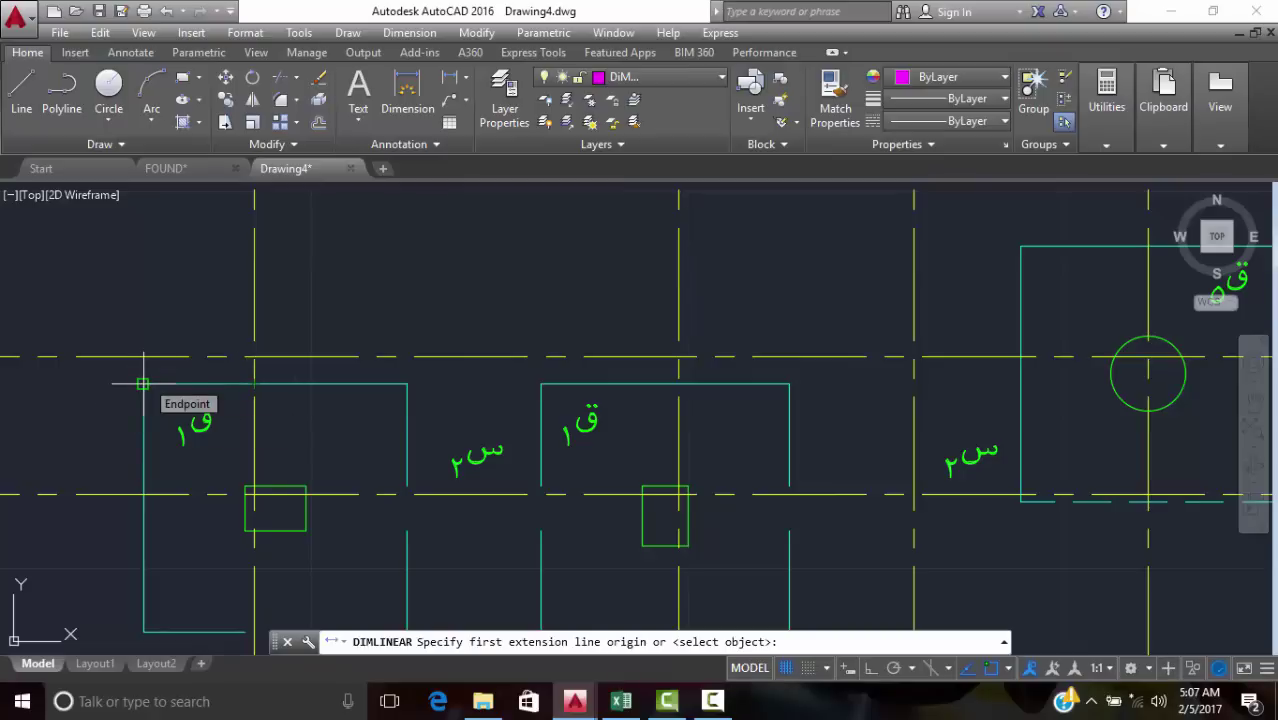
{"action": "left_click", "coordinate": [143, 384]}
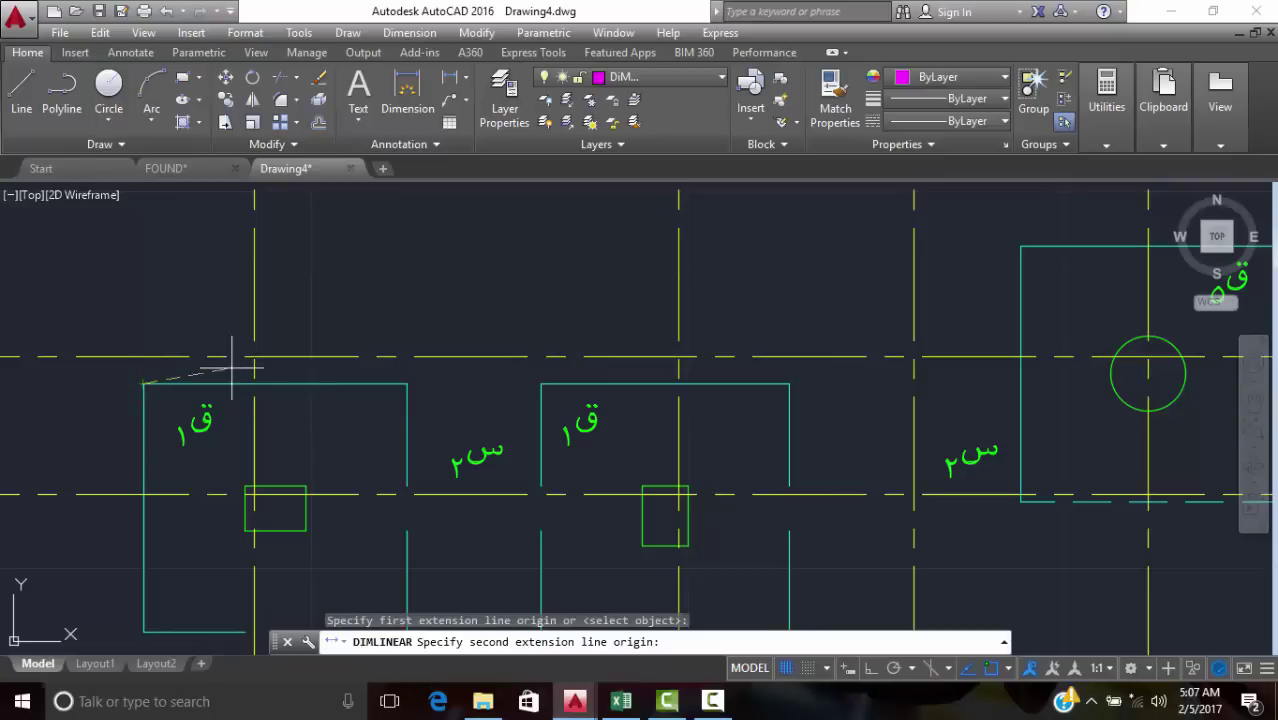
{"action": "left_click", "coordinate": [407, 384]}
{"action": "left_click", "coordinate": [333, 313]}
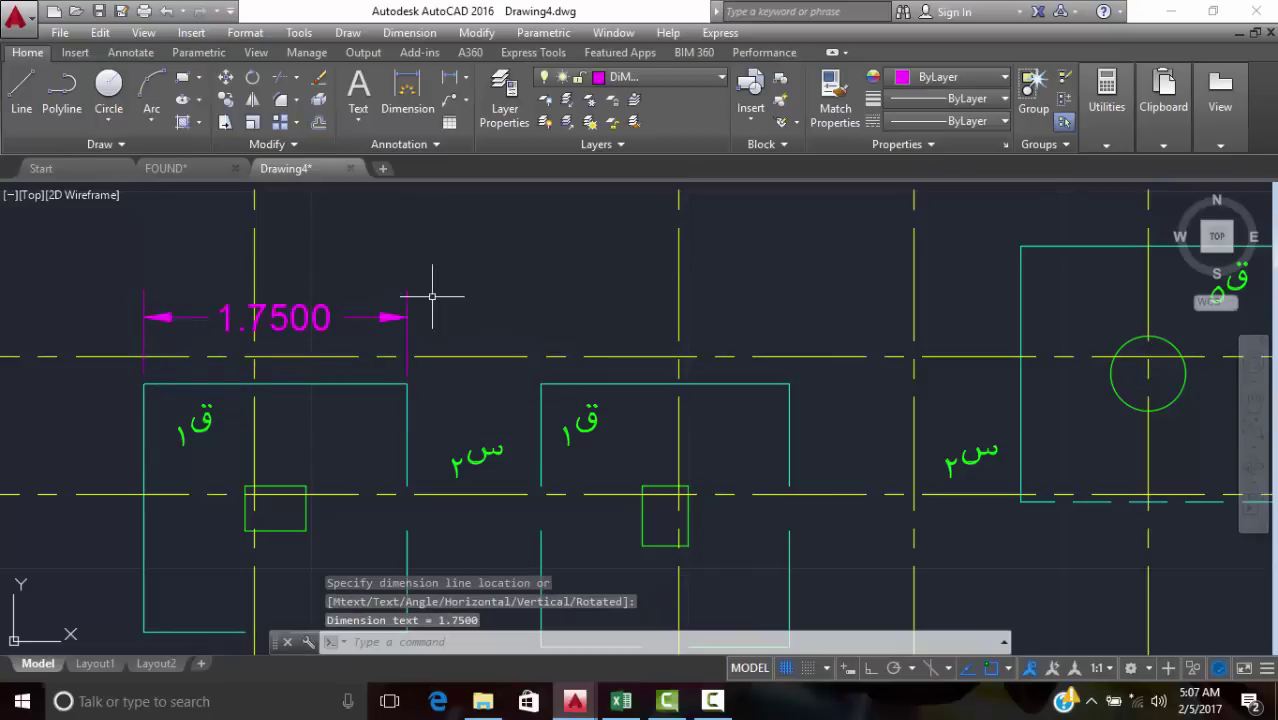
- Erase the linear dimension above the leftmost upper footing
{"action": "left_click", "coordinate": [422, 257]}
{"action": "left_click", "coordinate": [395, 302]}
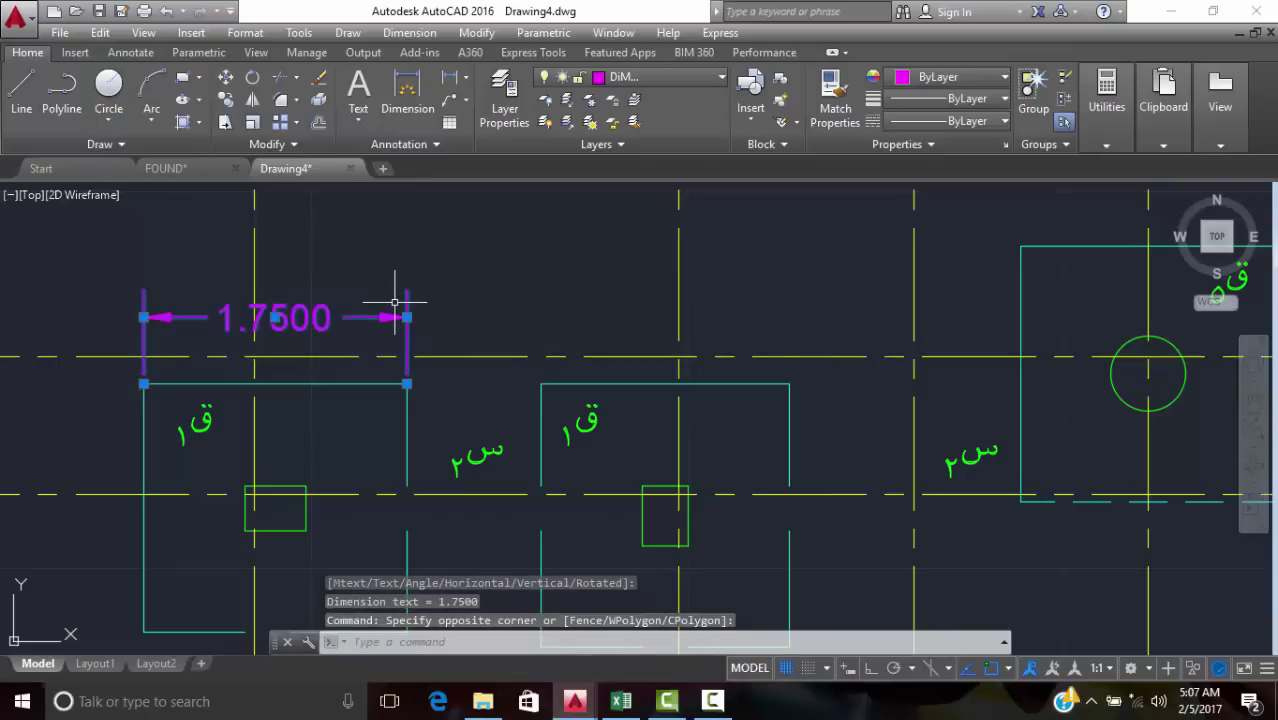
{"action": "type", "text": "e"}
{"action": "key", "text": "Return"}
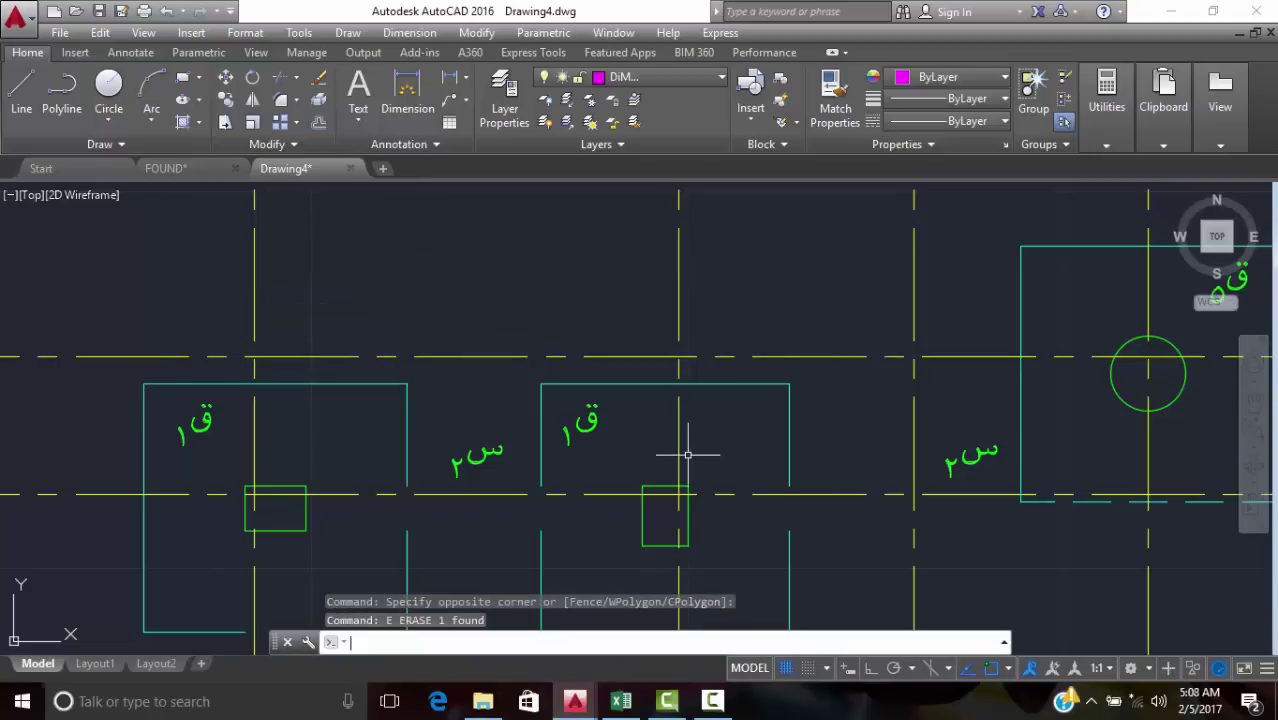
- Modify the Standard dimension style so its linear dimensions use a precision of 0.00
{"action": "type", "text": "DIMSTY"}
{"action": "key", "text": "Return"}
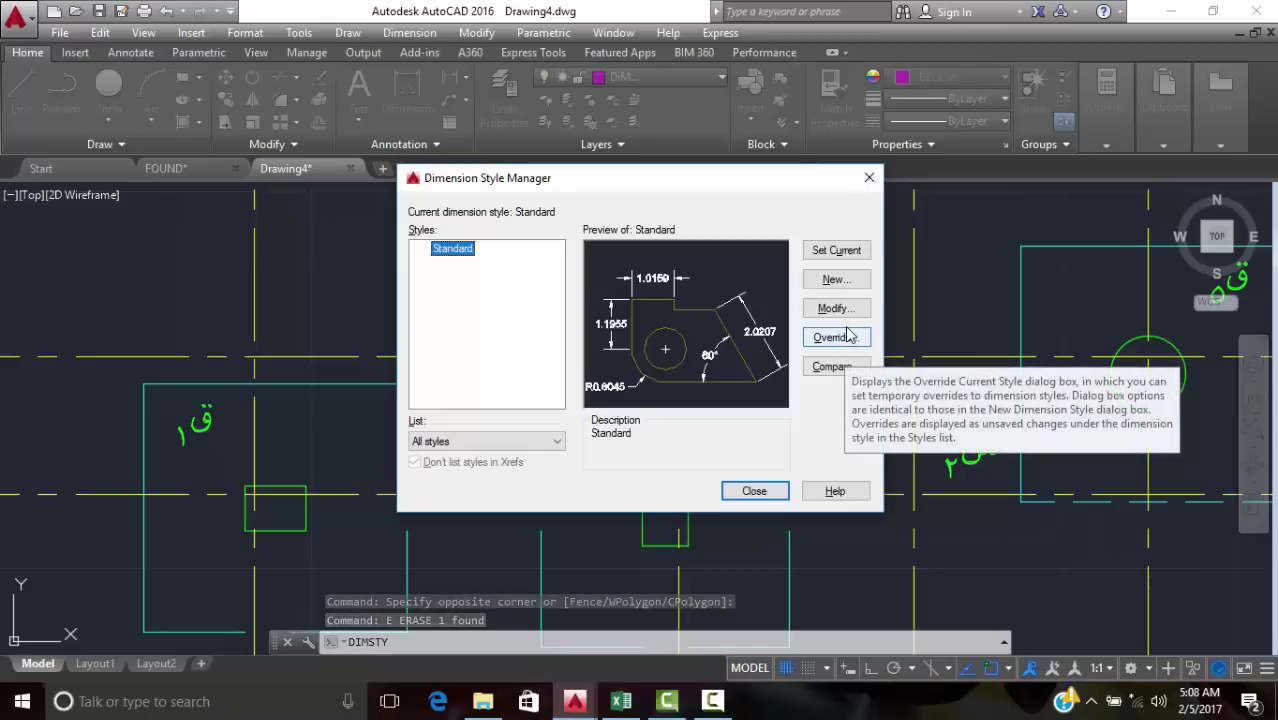
{"action": "left_click", "coordinate": [840, 308]}
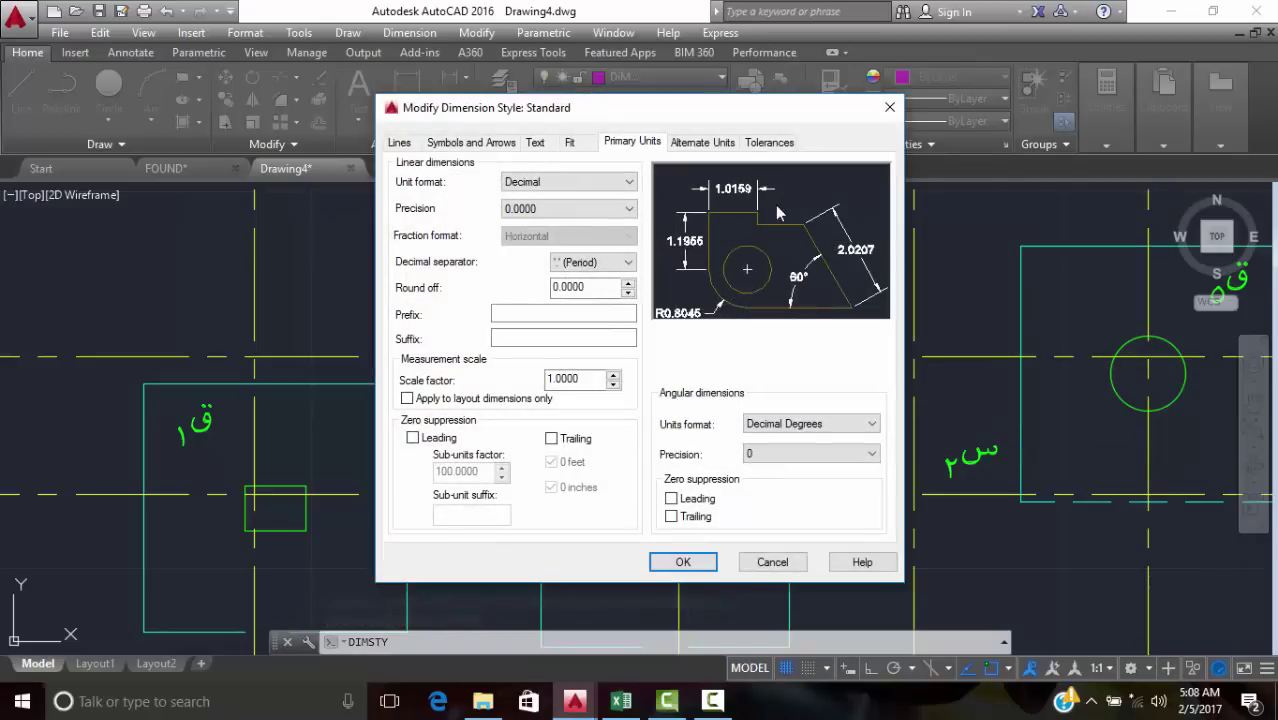
{"action": "left_click", "coordinate": [555, 208]}
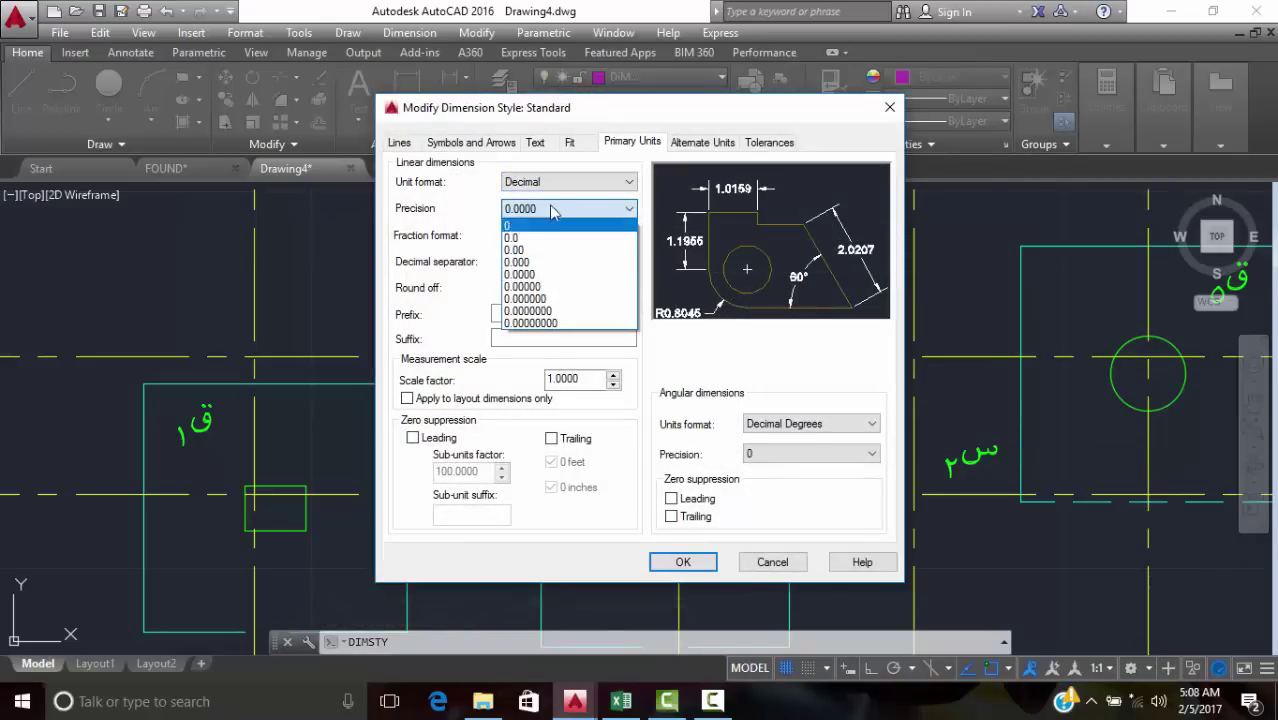
{"action": "left_click", "coordinate": [556, 250]}
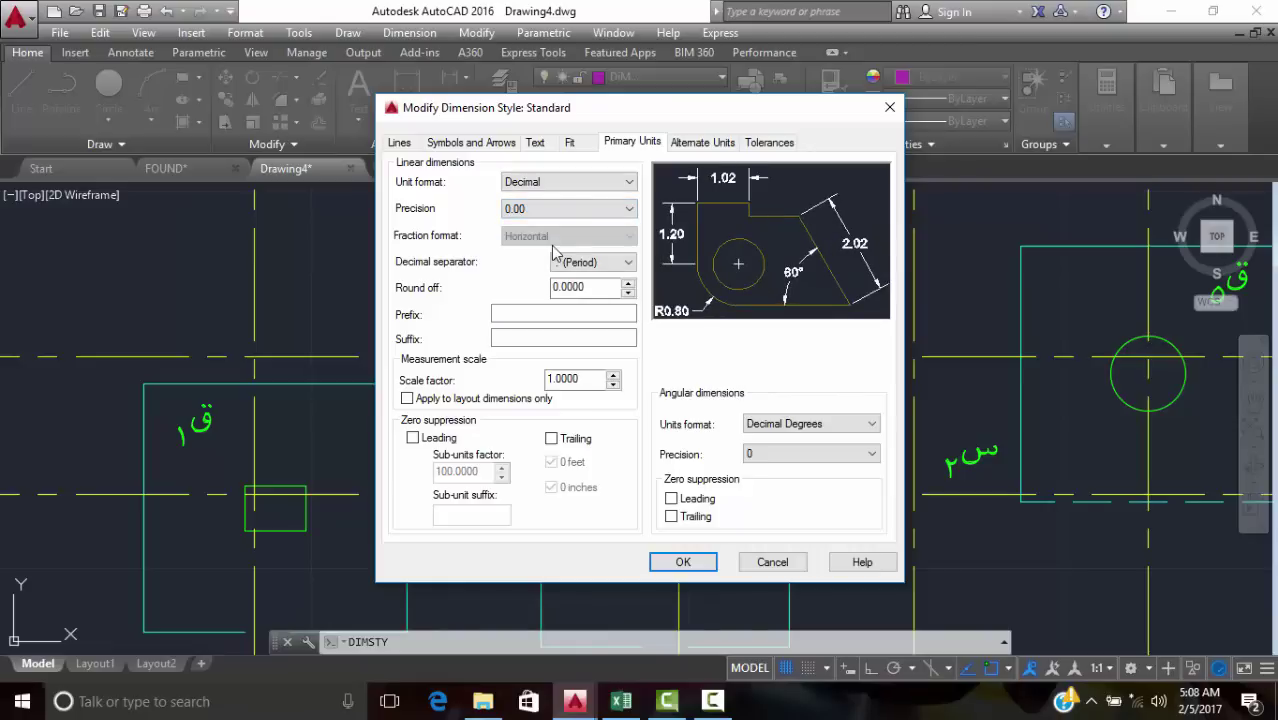
{"action": "left_click", "coordinate": [683, 562]}
{"action": "left_click", "coordinate": [754, 491]}
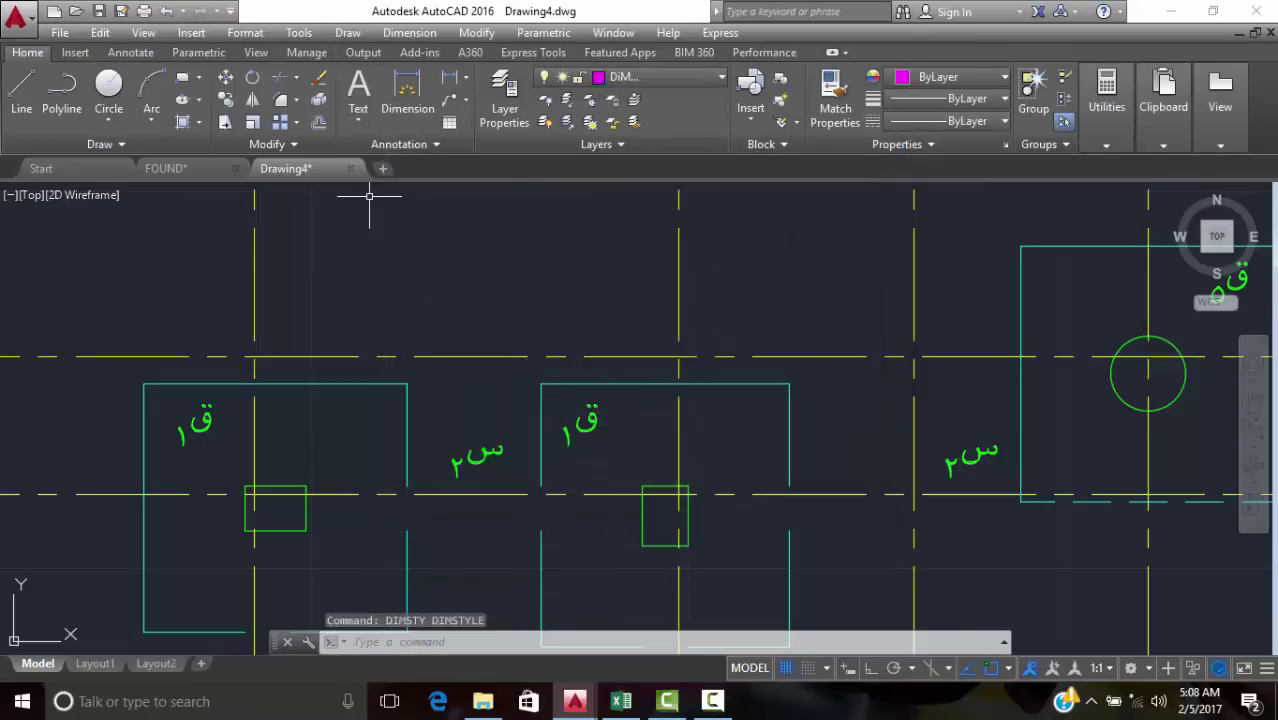
- Configure the drawing units with Meters as the insertion scale and a length precision of 0.00
{"action": "left_click", "coordinate": [15, 16]}
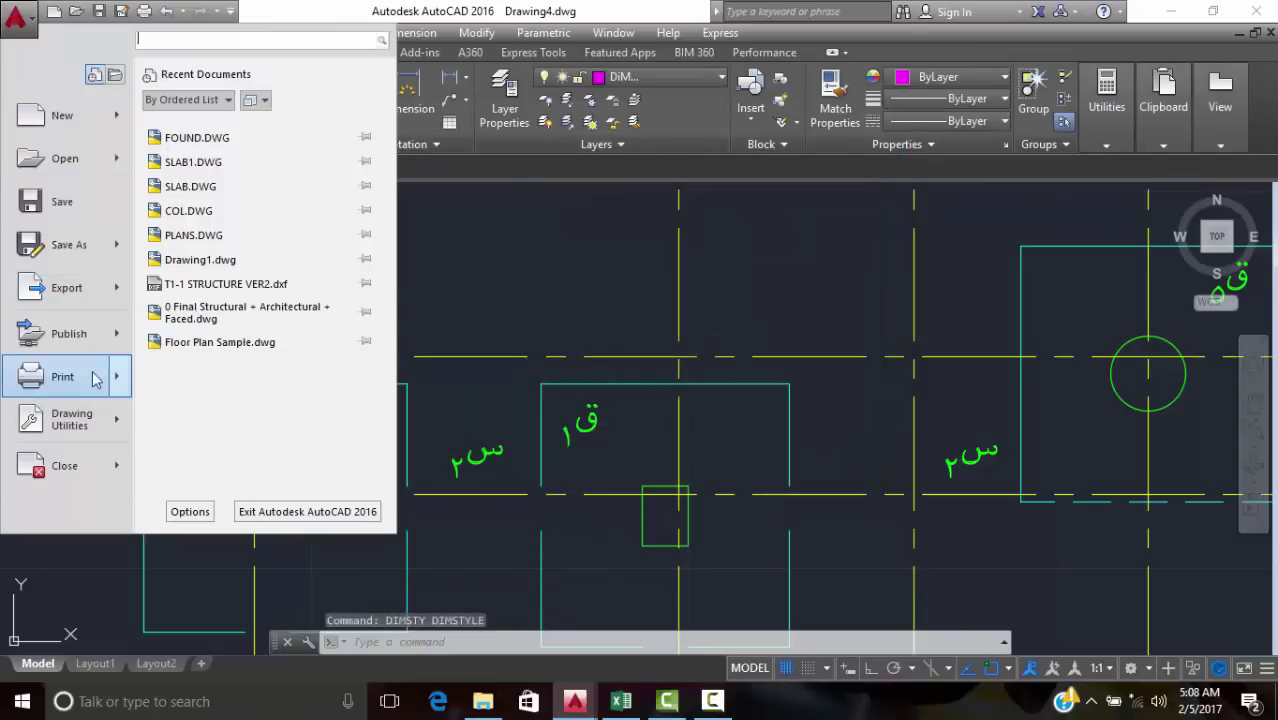
{"action": "left_click", "coordinate": [225, 186]}
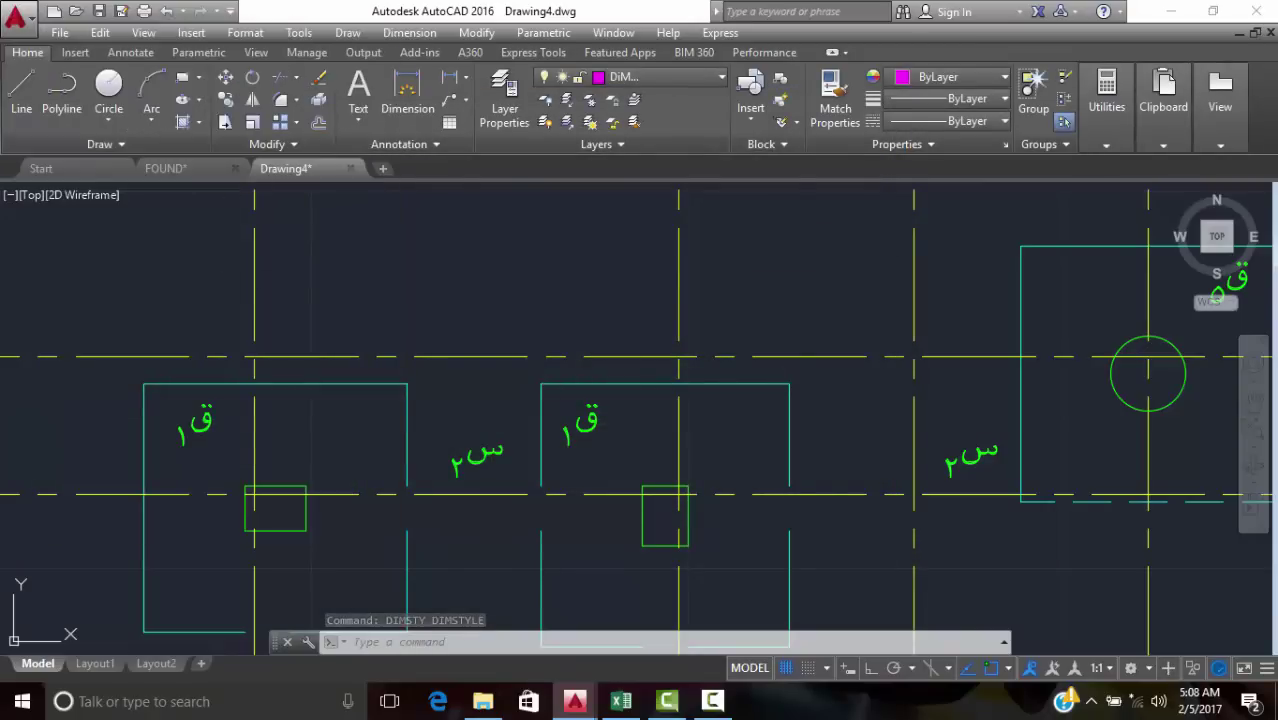
{"action": "left_click", "coordinate": [526, 350]}
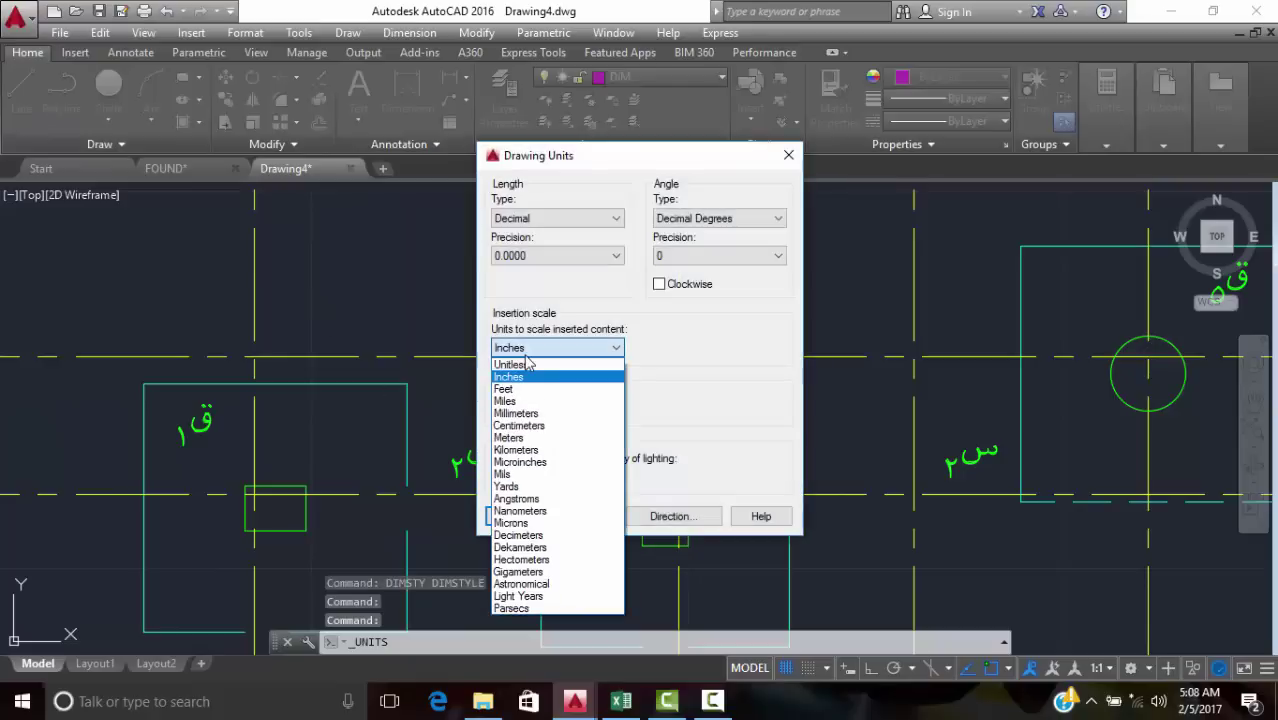
{"action": "left_click", "coordinate": [568, 438]}
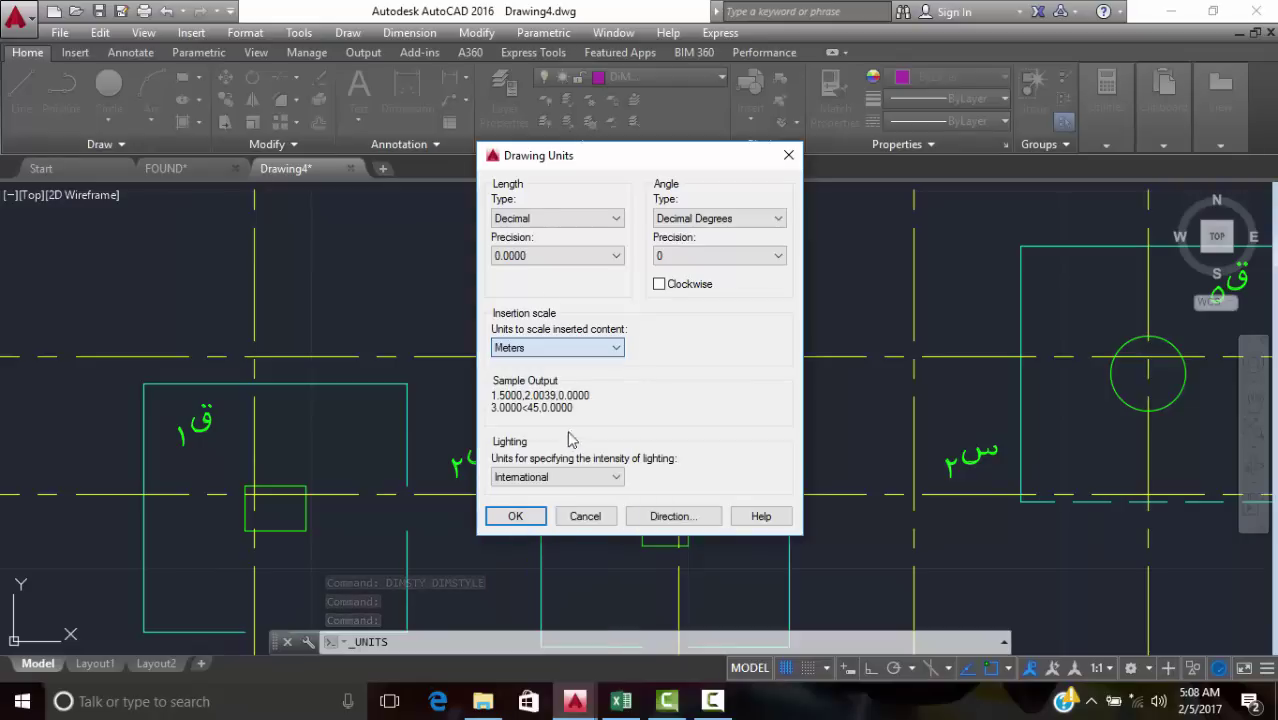
{"action": "left_click", "coordinate": [551, 256]}
{"action": "left_click", "coordinate": [530, 297]}
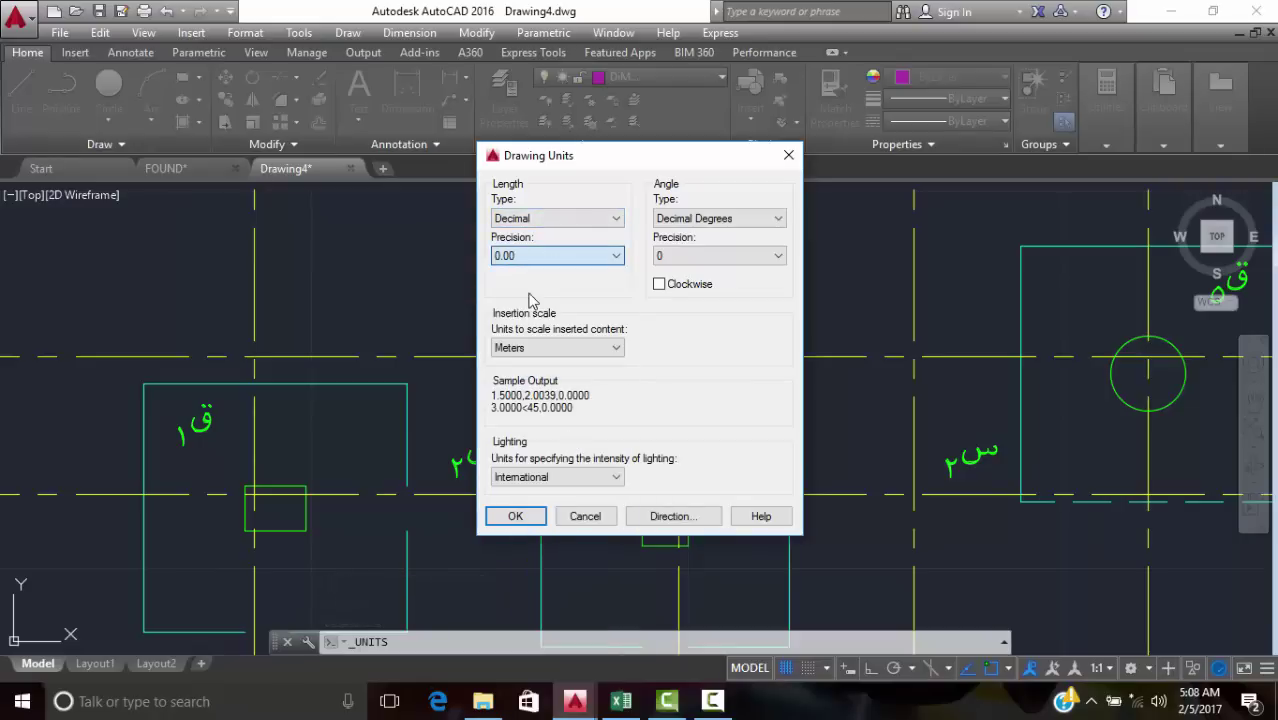
{"action": "left_click", "coordinate": [515, 516]}
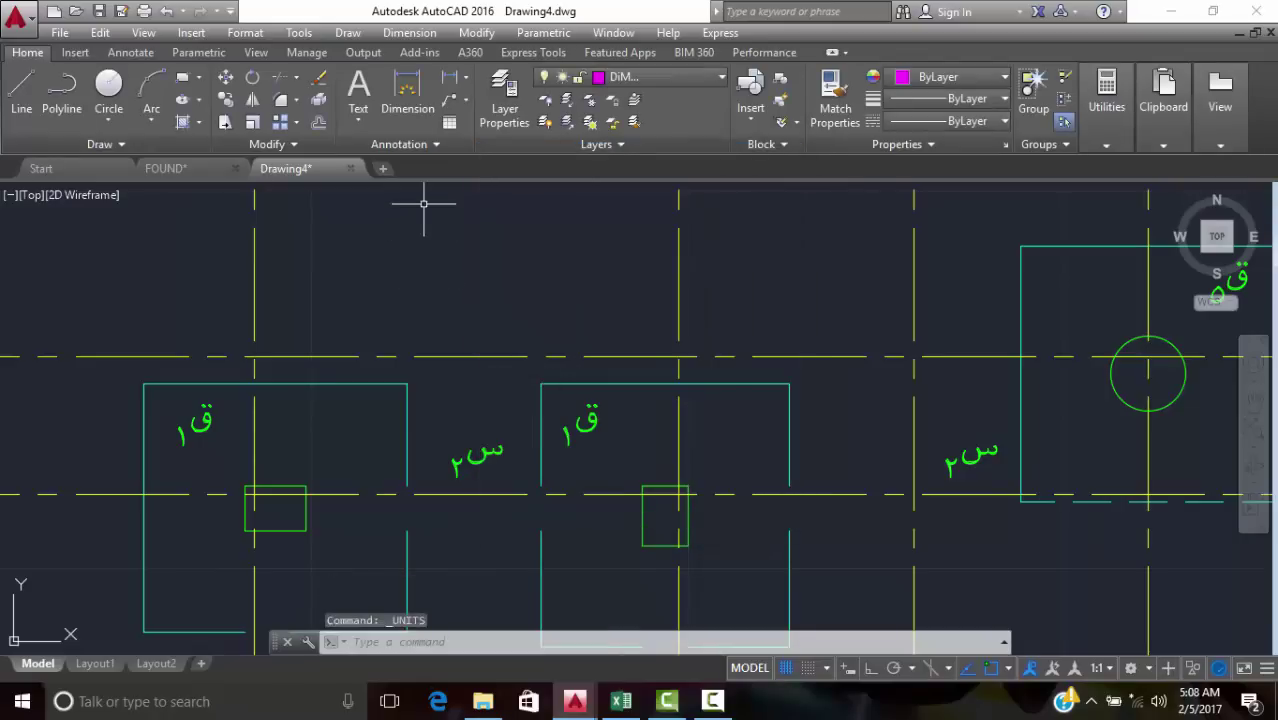
{"action": "scroll", "coordinate": [423, 203], "scroll_direction": "down", "scroll_amount": 3}
{"action": "scroll", "coordinate": [428, 214], "scroll_direction": "up", "scroll_amount": 3}
{"action": "middle_click_drag", "start_coordinate": [428, 223], "coordinate": [439, 300]}
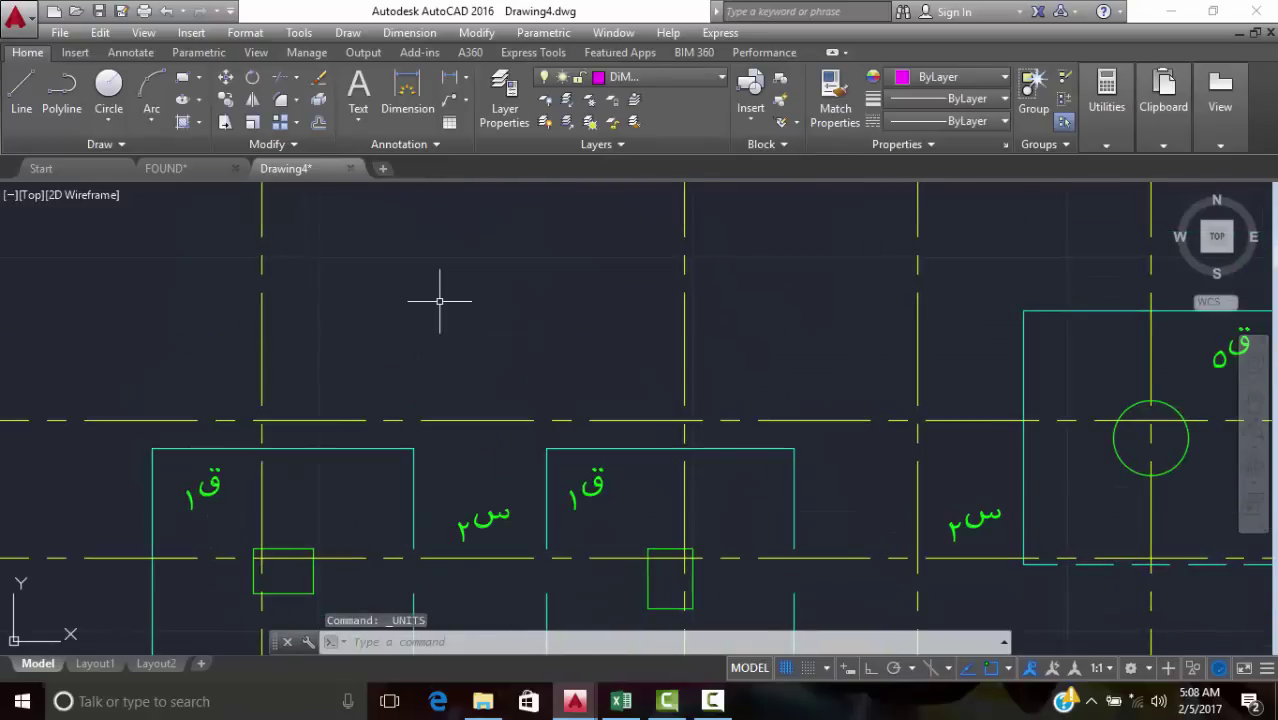
{"action": "left_click", "coordinate": [15, 14]}
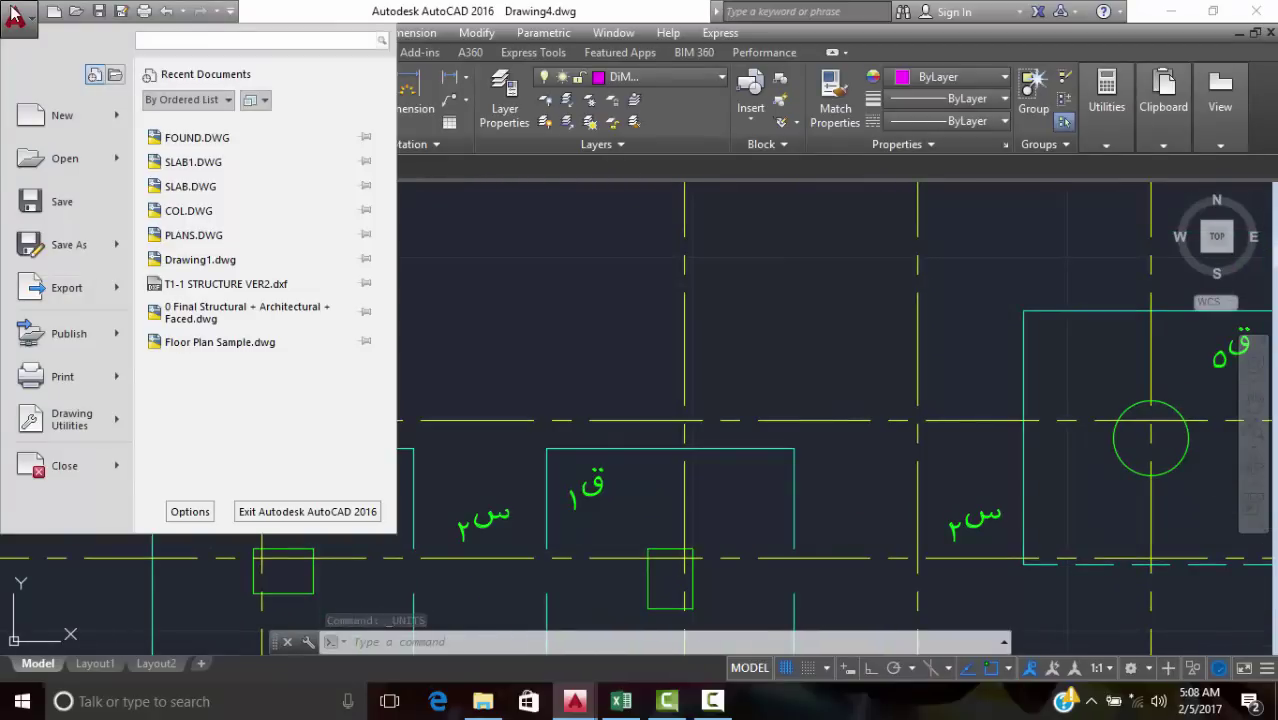
{"action": "left_click", "coordinate": [15, 14]}
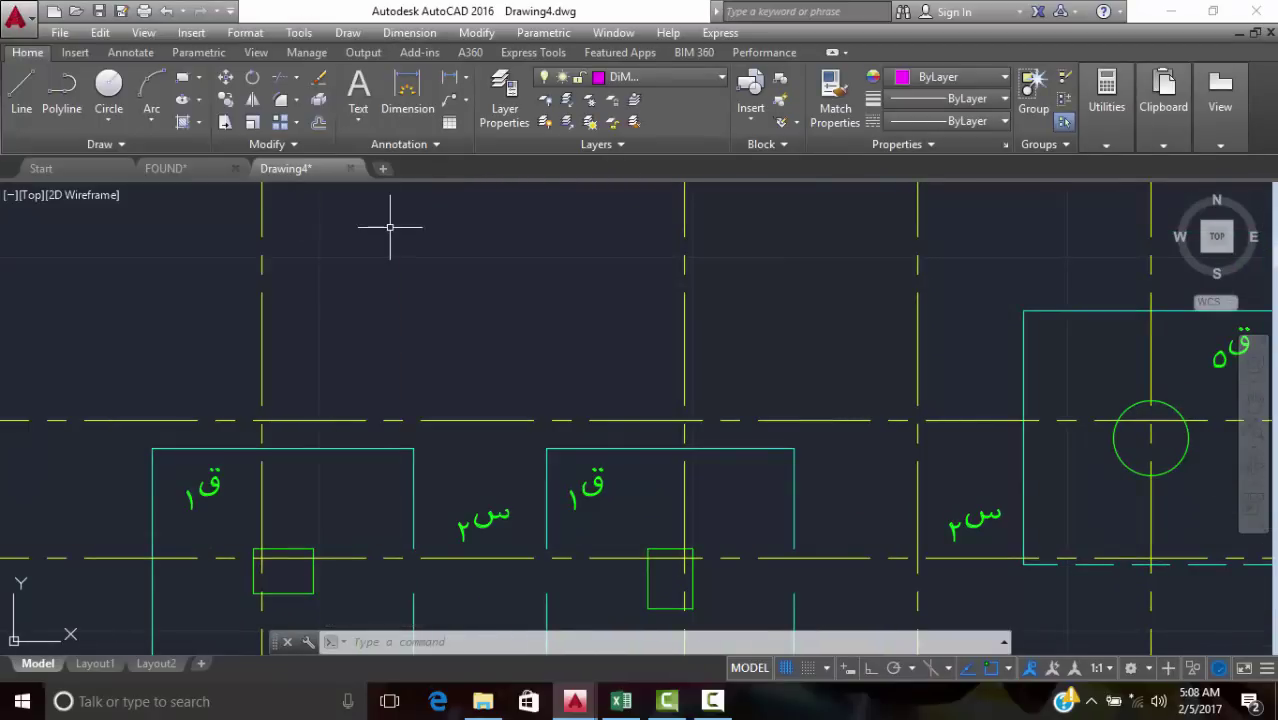
- Dimension the top edge of the leftmost upper footing with the DIM command, placing the dimension line just above the footing
{"action": "type", "text": "DI"}
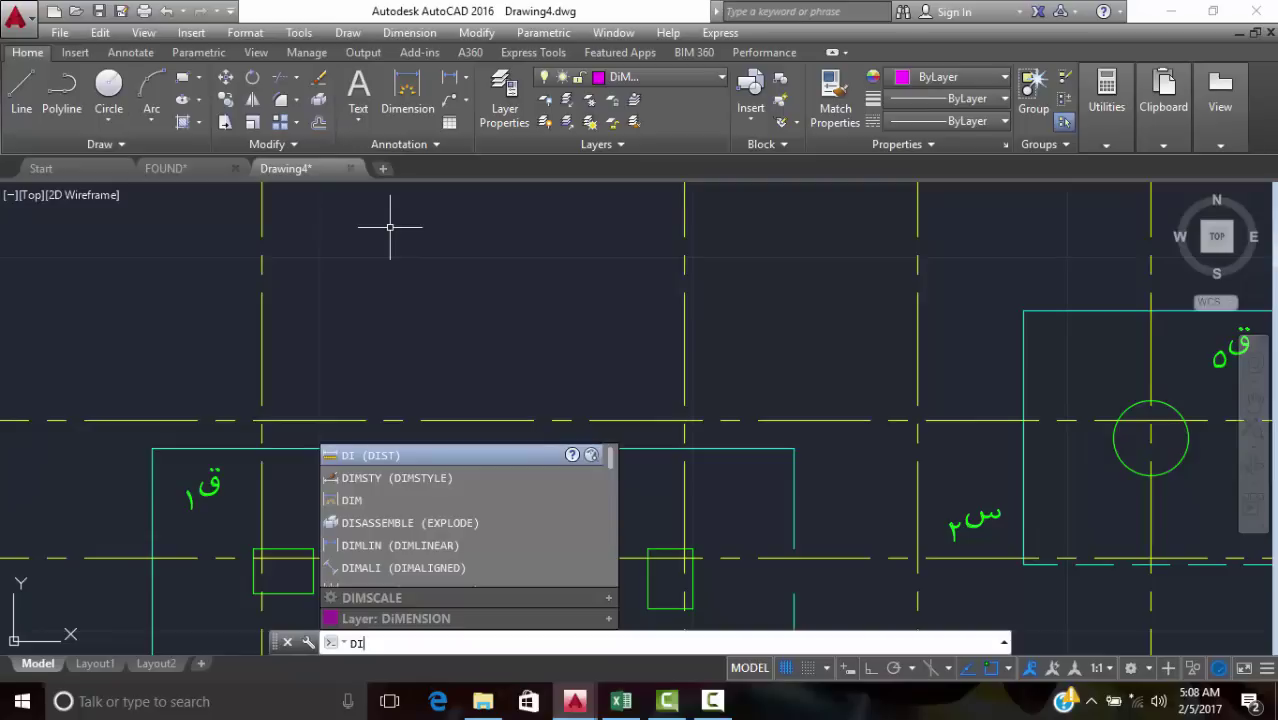
{"action": "type", "text": "M"}
{"action": "key", "text": "Return"}
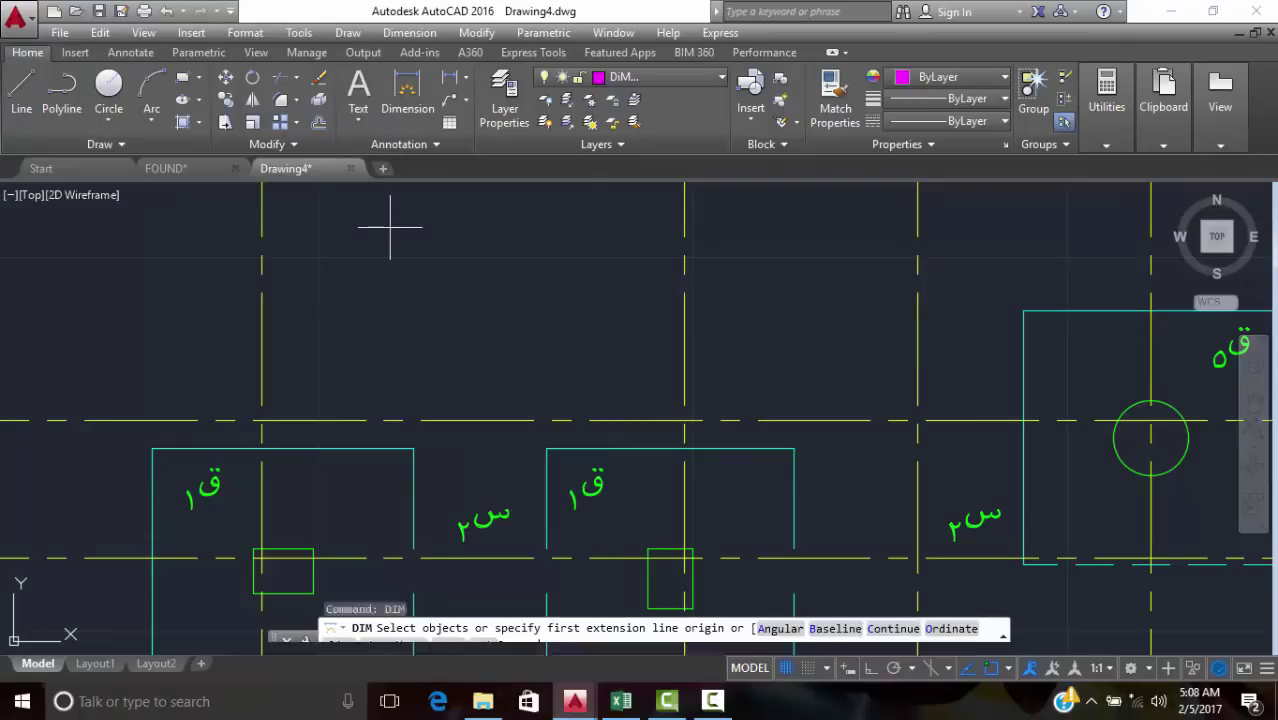
{"action": "left_click", "coordinate": [152, 449]}
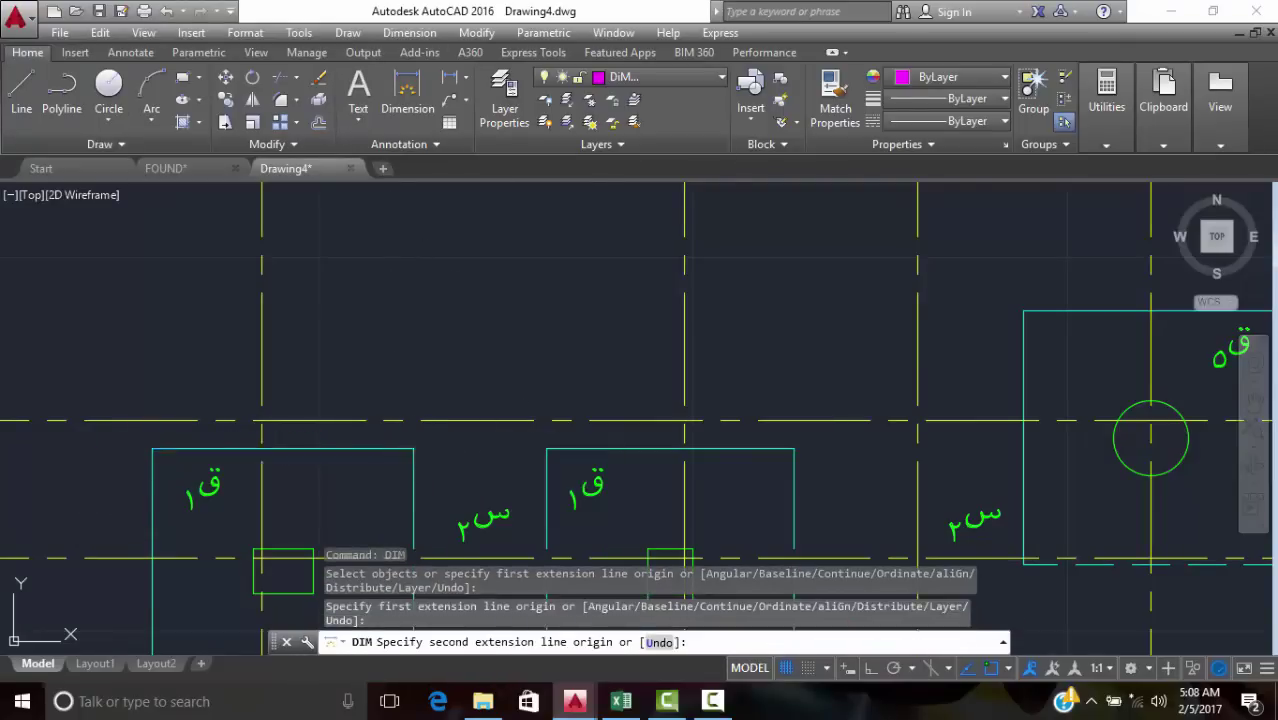
{"action": "left_click", "coordinate": [413, 449]}
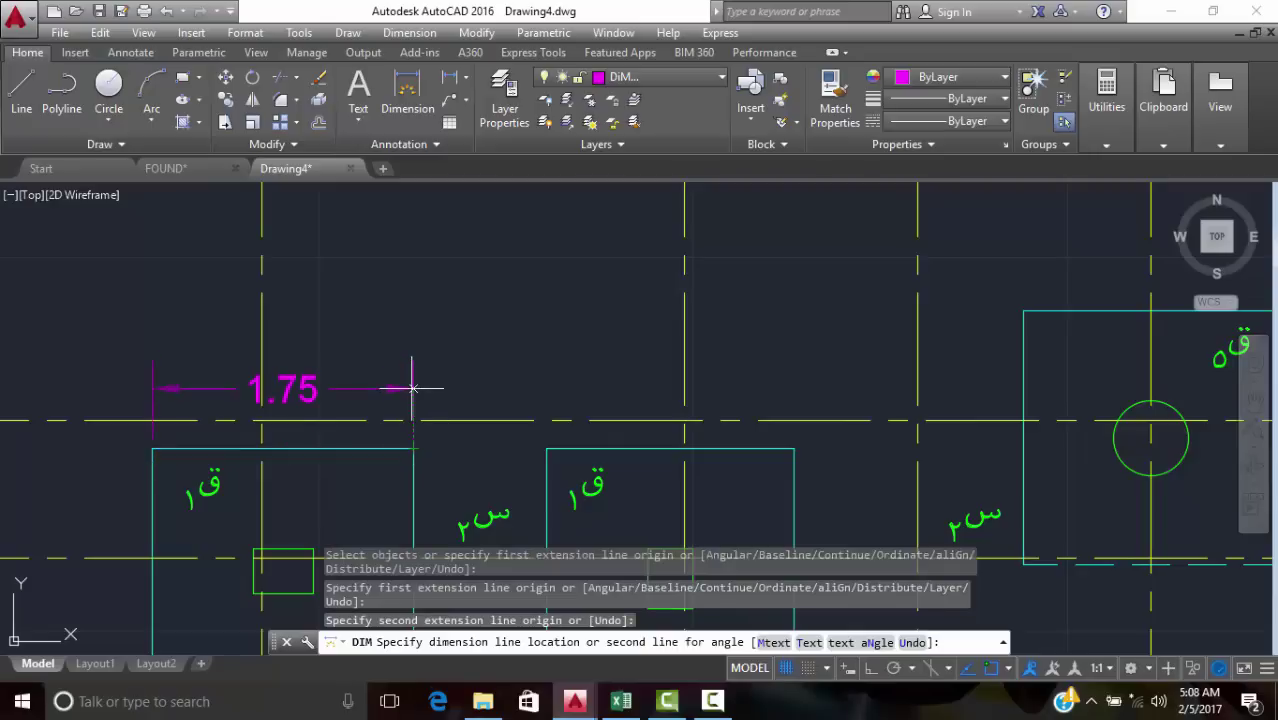
{"action": "left_click", "coordinate": [414, 391]}
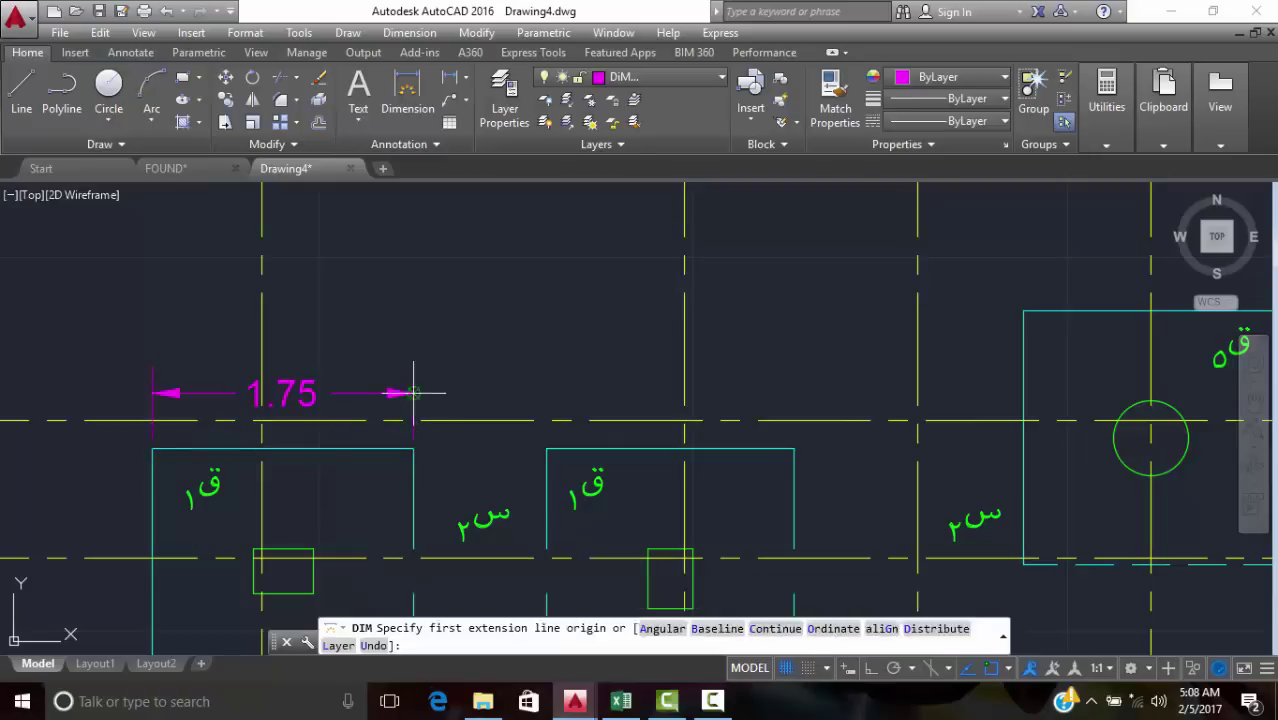
{"action": "scroll", "coordinate": [412, 396], "scroll_direction": "down", "scroll_amount": 4}
{"action": "scroll", "coordinate": [328, 417], "scroll_direction": "up", "scroll_amount": 3}
{"action": "key", "text": "Escape"}
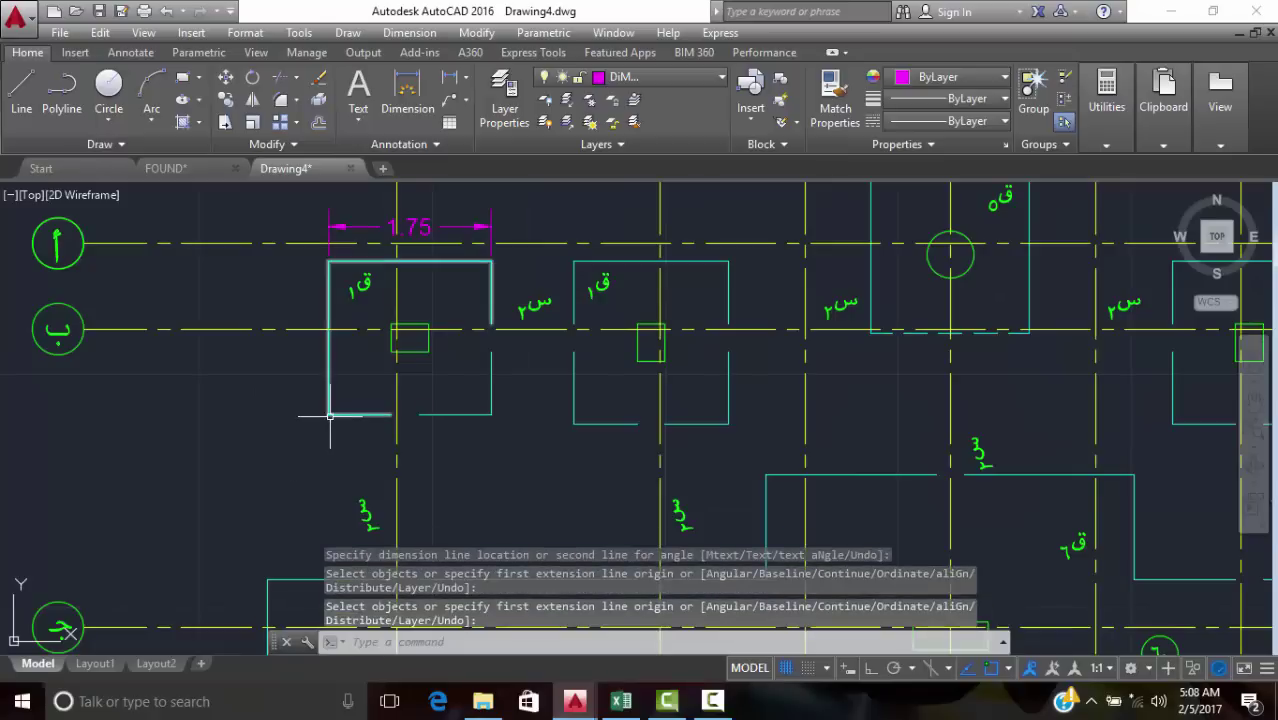
- Dimension the left edge of the same footing vertically with DIM, placing the dimension line outside its left side
{"action": "key", "text": "Return"}
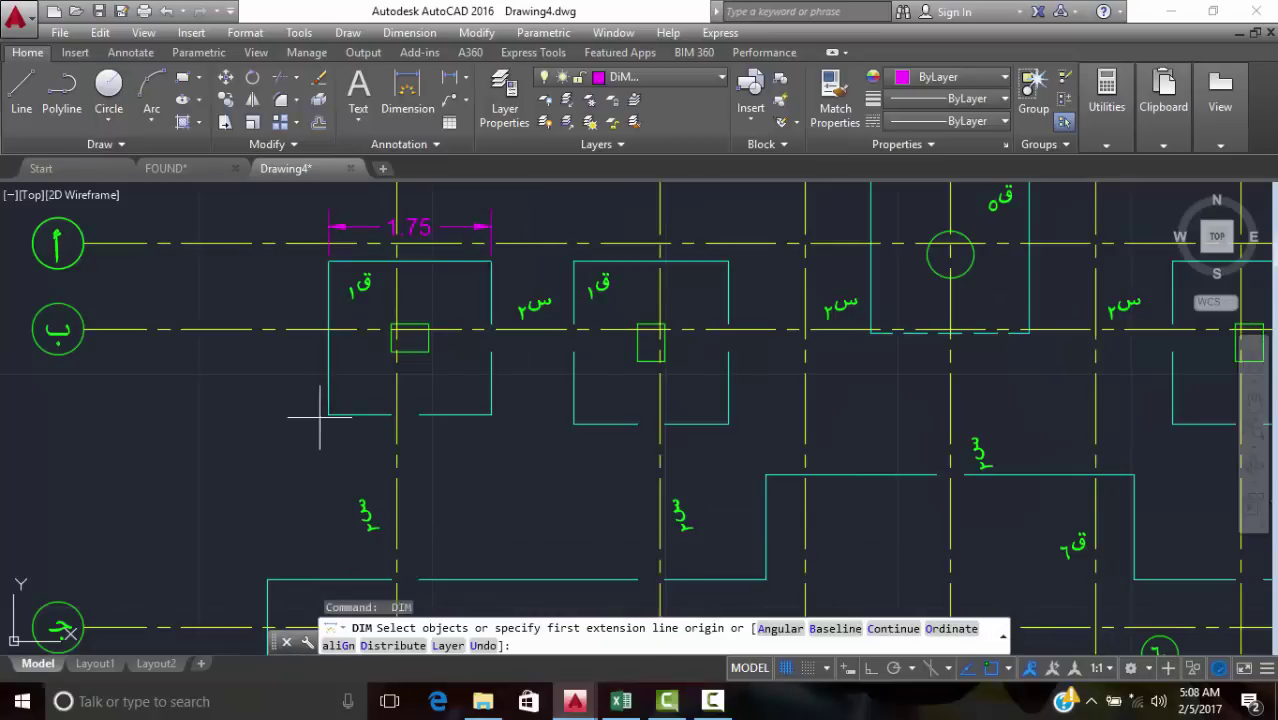
{"action": "key", "text": "Escape"}
{"action": "key", "text": "Return"}
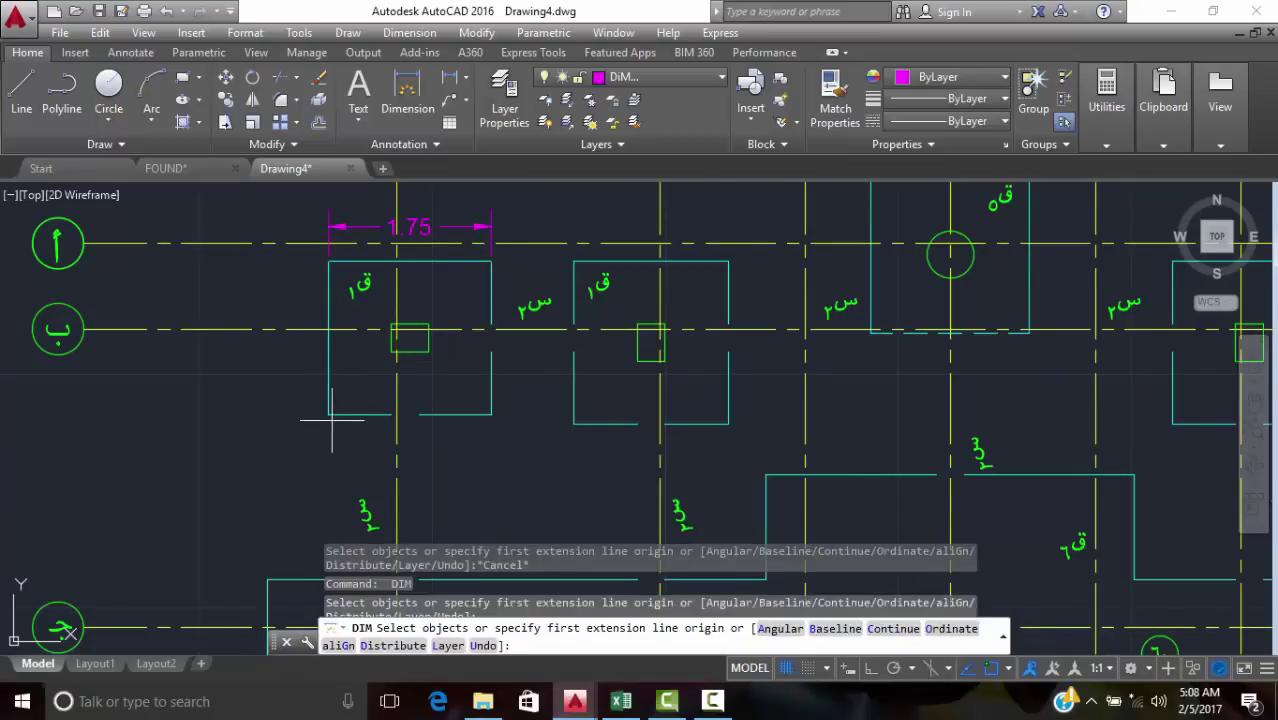
{"action": "left_click", "coordinate": [328, 413]}
{"action": "left_click", "coordinate": [328, 261]}
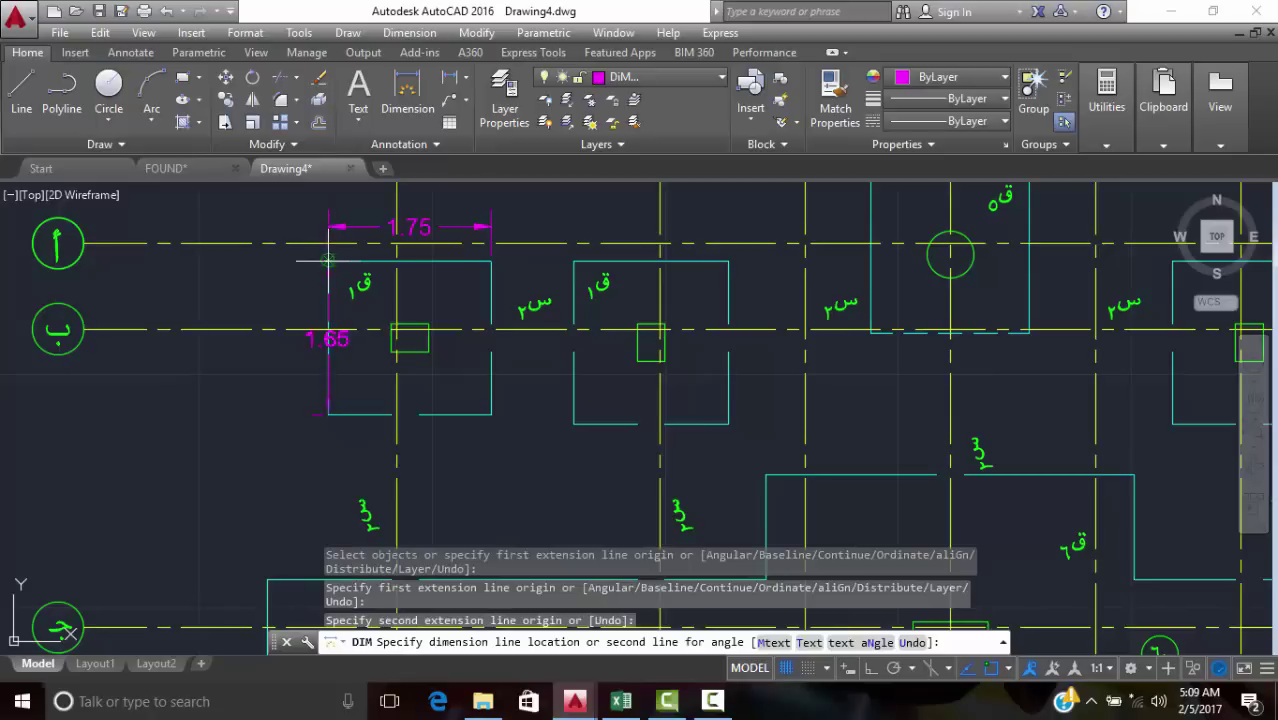
{"action": "left_click", "coordinate": [274, 271]}
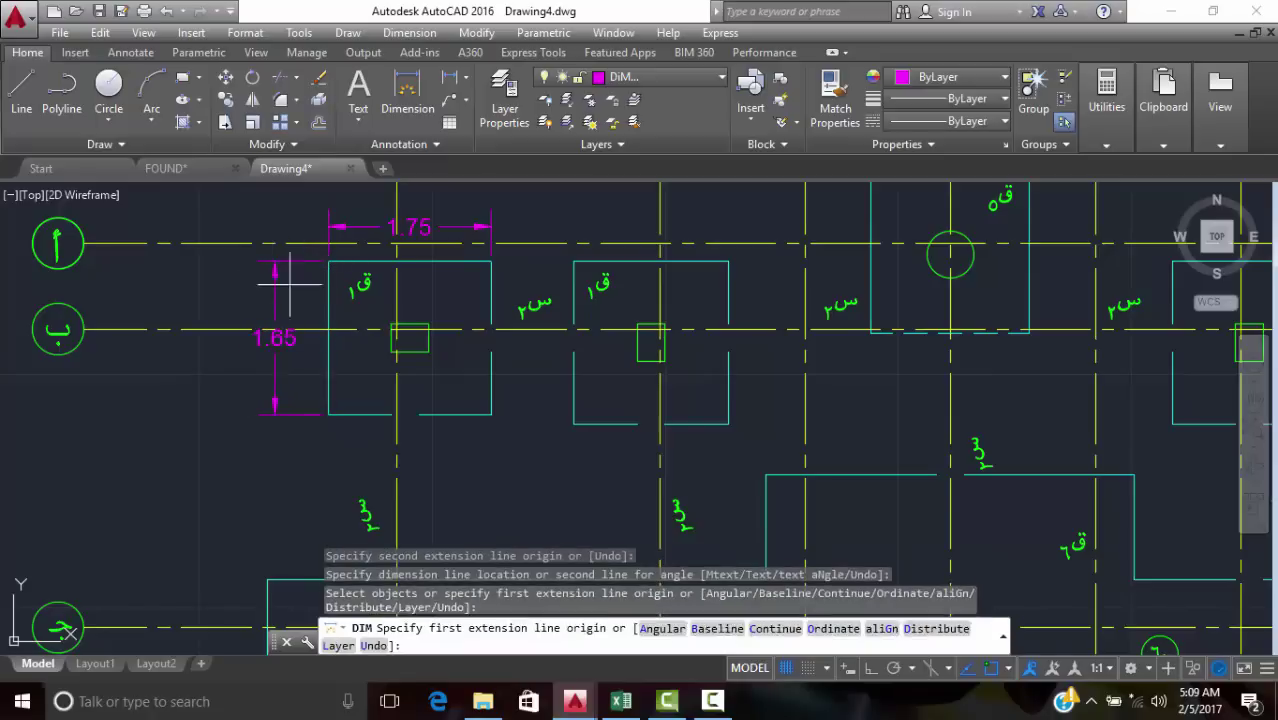
{"action": "key", "text": "Escape"}
{"action": "scroll", "coordinate": [583, 394], "scroll_direction": "up", "scroll_amount": 3}
{"action": "scroll", "coordinate": [583, 394], "scroll_direction": "down", "scroll_amount": 3}
{"action": "scroll", "coordinate": [620, 396], "scroll_direction": "down", "scroll_amount": 2}
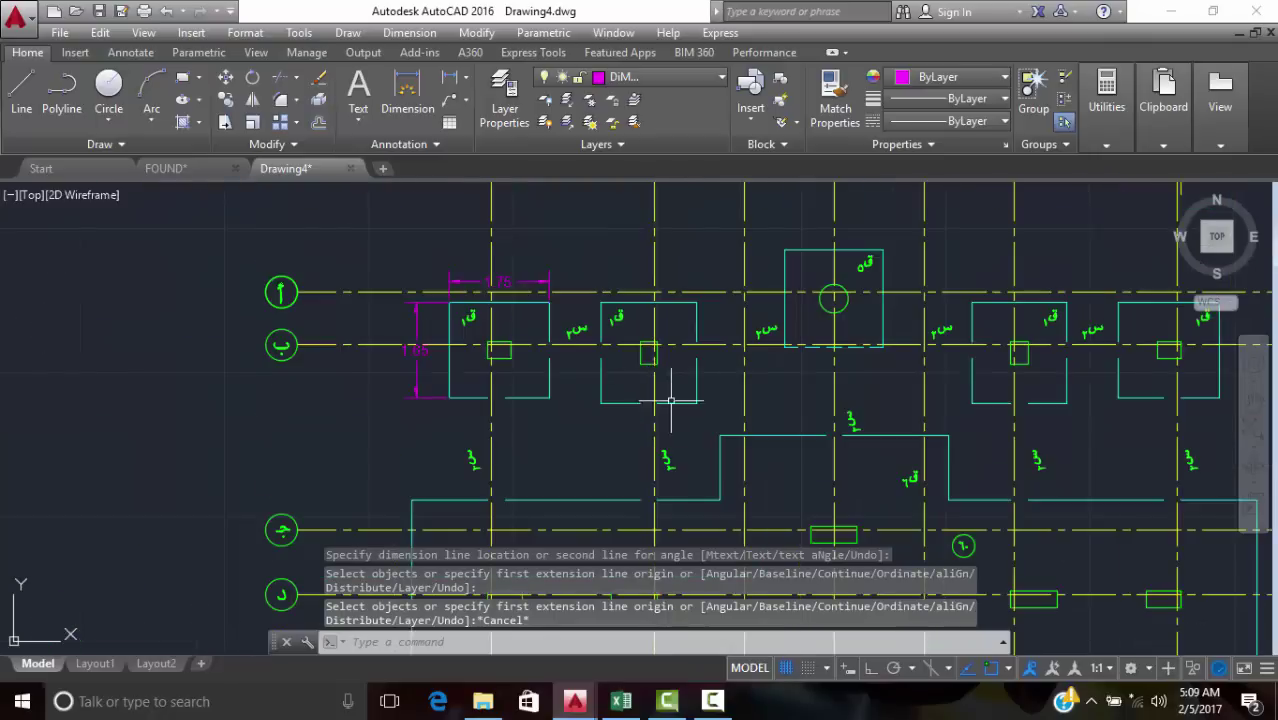
{"action": "scroll", "coordinate": [670, 400], "scroll_direction": "up", "scroll_amount": 2}
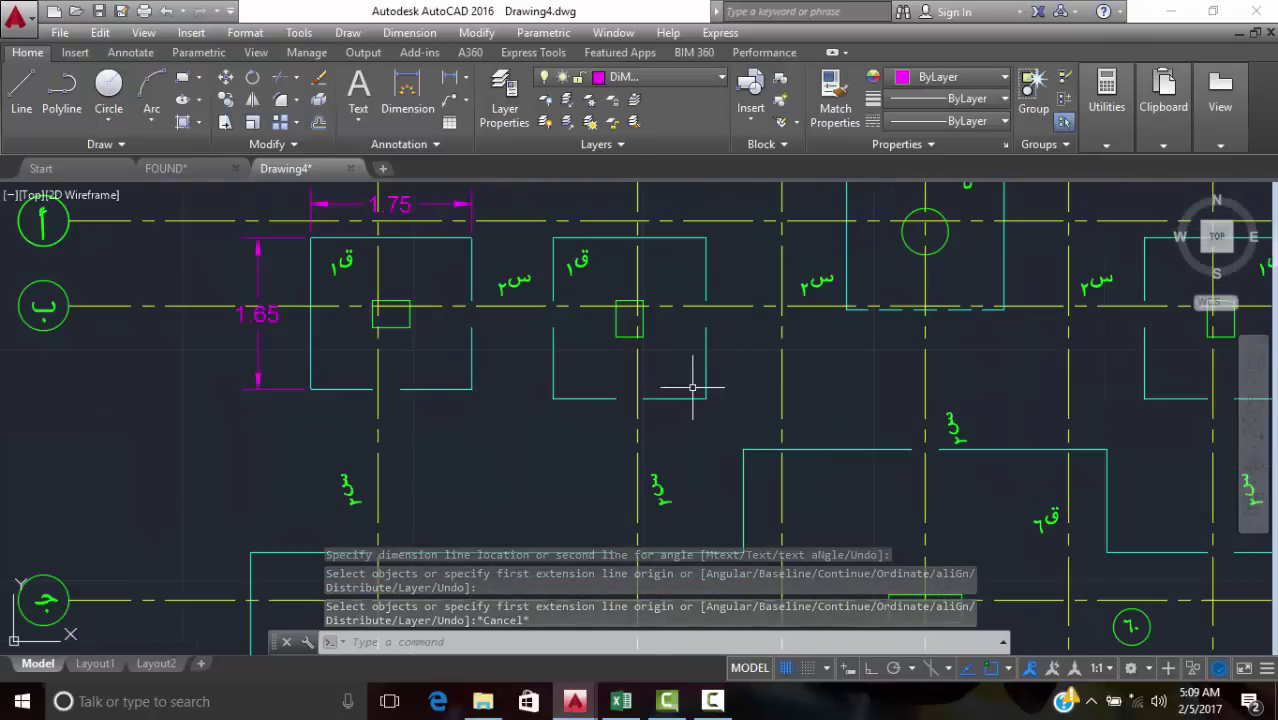
{"action": "scroll", "coordinate": [560, 322], "scroll_direction": "down", "scroll_amount": 3}
{"action": "scroll", "coordinate": [458, 316], "scroll_direction": "up", "scroll_amount": 3}
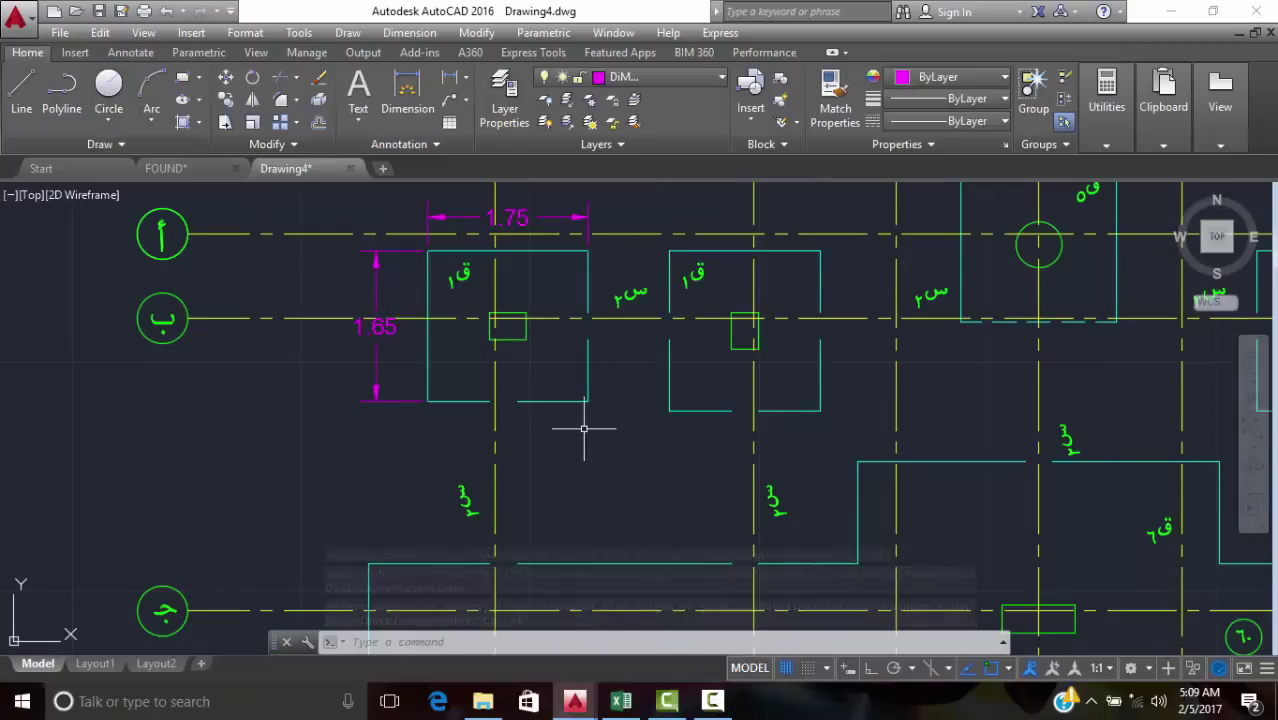
- Isolate the CAP layer with LAYISO, using the outline of the leftmost upper footing
{"action": "left_click", "coordinate": [590, 470]}
{"action": "left_click", "coordinate": [548, 373]}
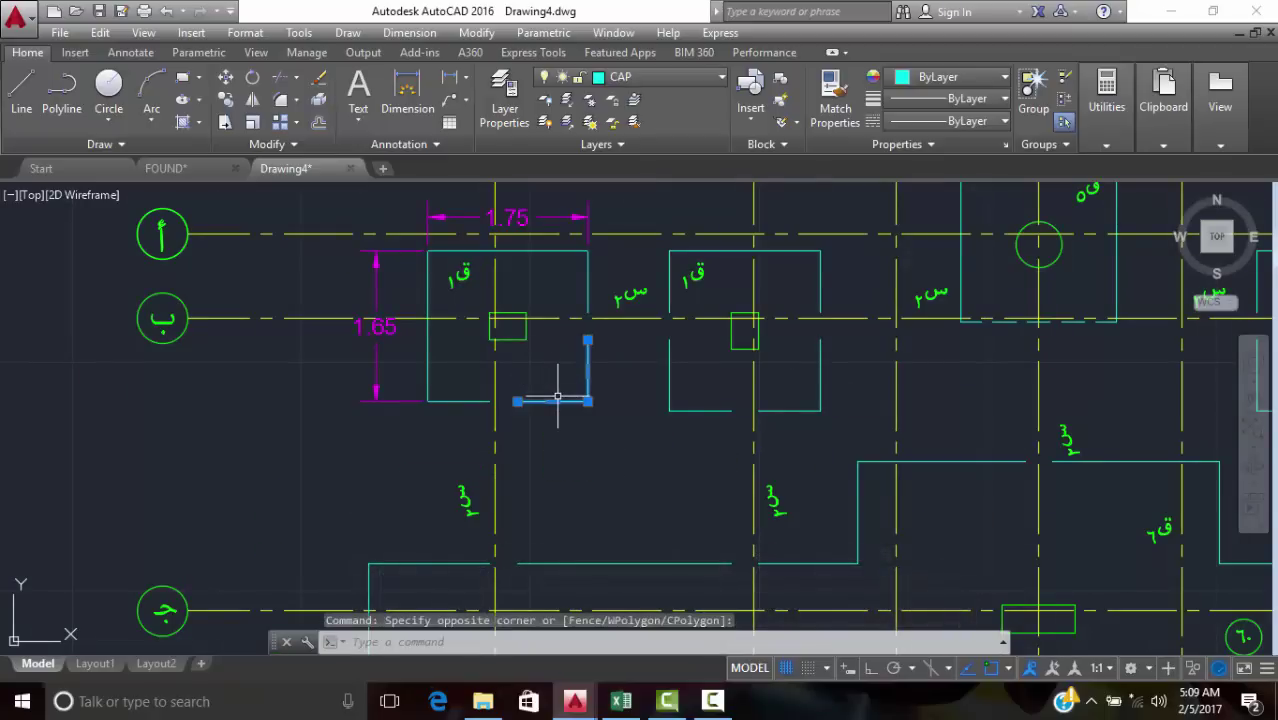
{"action": "type", "text": "LAY"}
{"action": "key", "text": "Return"}
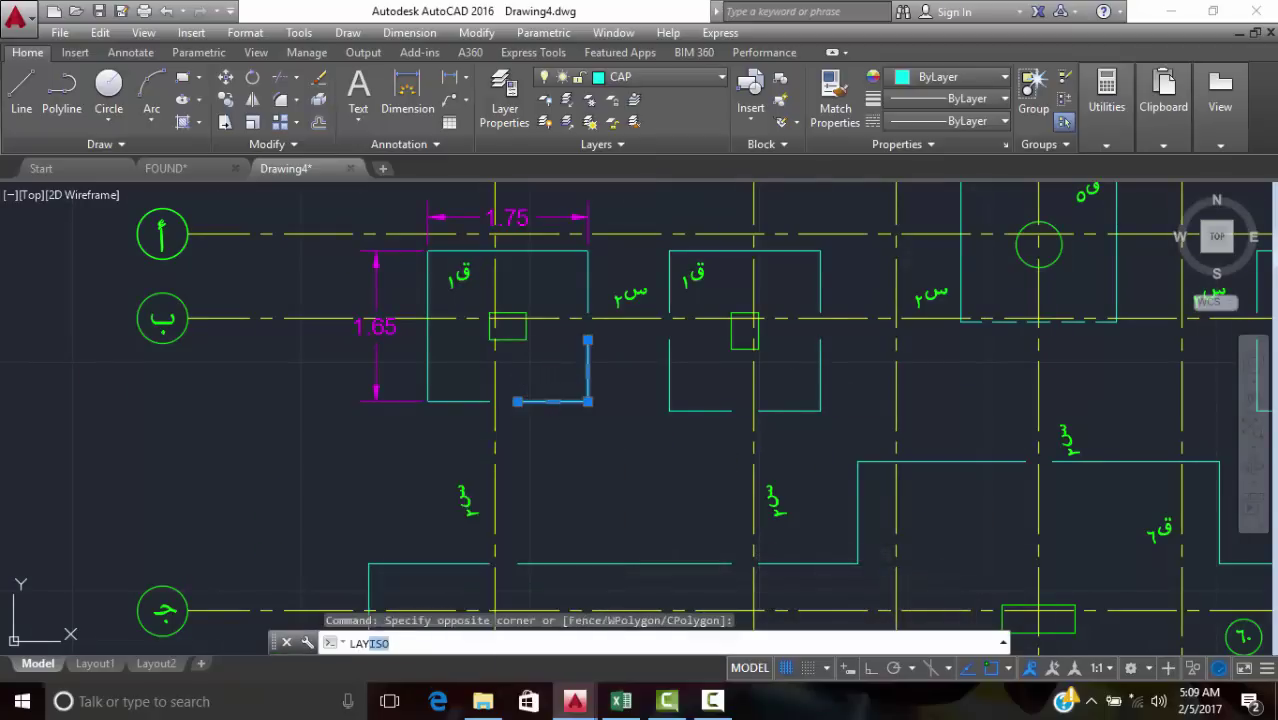
- Close the gaps in the leftmost upper footing's right and bottom edges with Extend, using all objects as boundaries
{"action": "scroll", "coordinate": [708, 285], "scroll_direction": "down", "scroll_amount": 2}
{"action": "scroll", "coordinate": [708, 285], "scroll_direction": "up", "scroll_amount": 5}
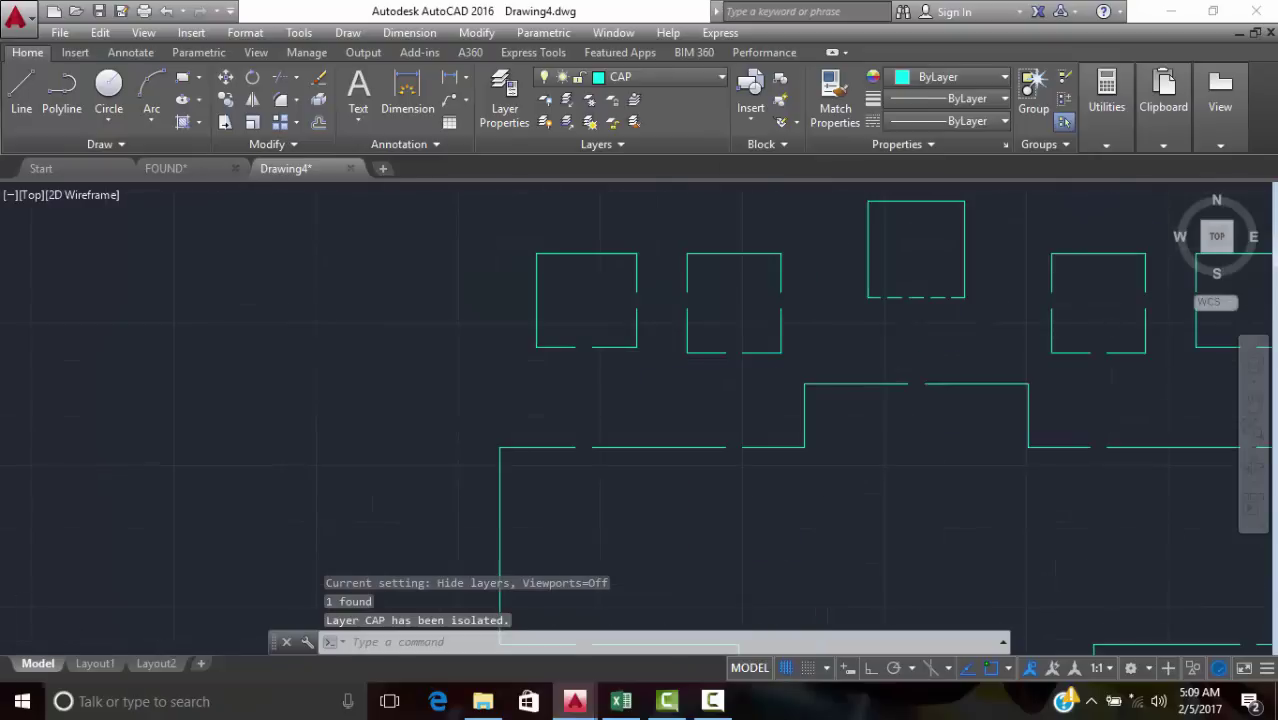
{"action": "type", "text": "Ex"}
{"action": "key", "text": "Return"}
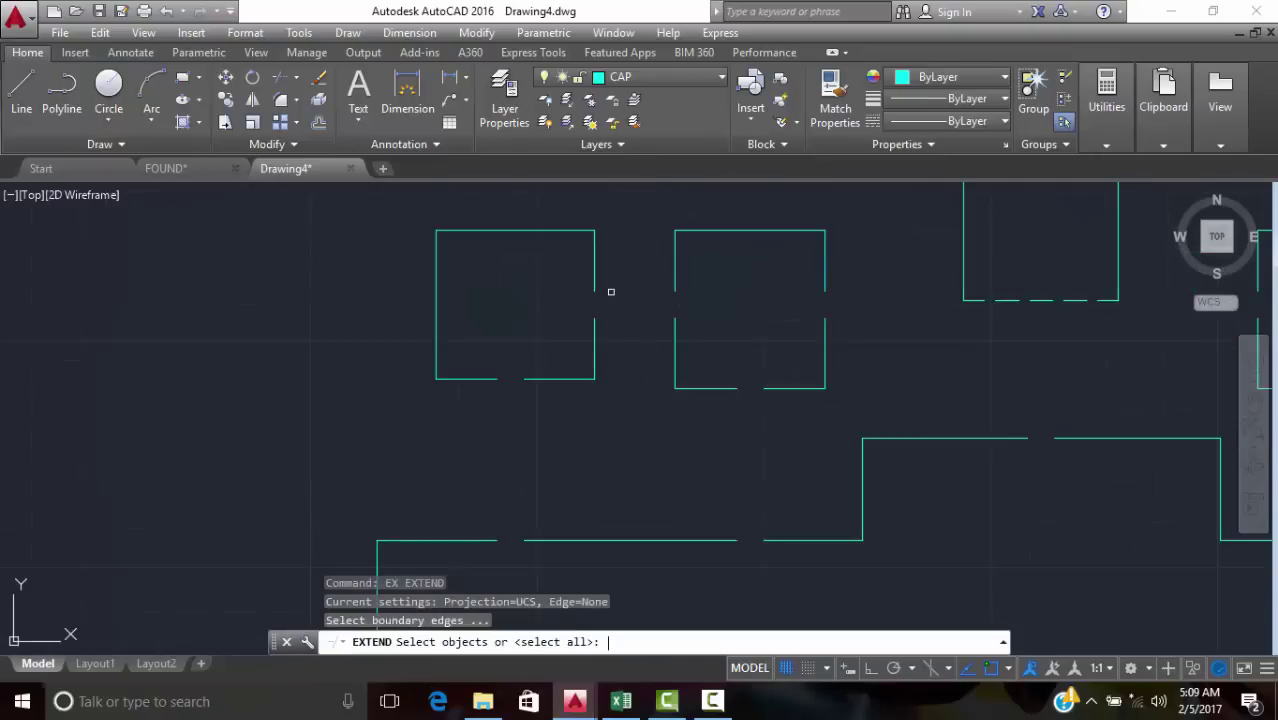
{"action": "key", "text": "Return"}
{"action": "left_click", "coordinate": [638, 261]}
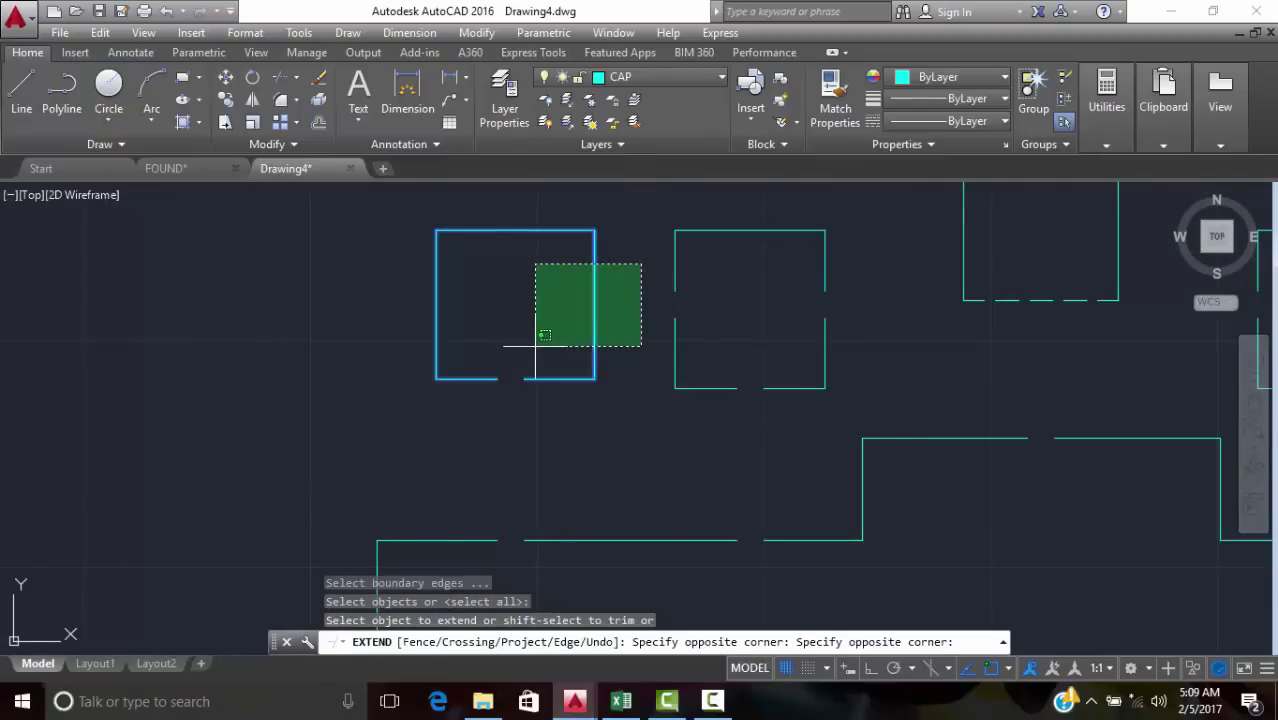
{"action": "left_click", "coordinate": [510, 412]}
{"action": "left_click", "coordinate": [561, 330]}
{"action": "left_click", "coordinate": [590, 450]}
- Extend the side and bottom edges of the second upper footing to close its gaps, and end the command
{"action": "left_click", "coordinate": [868, 272]}
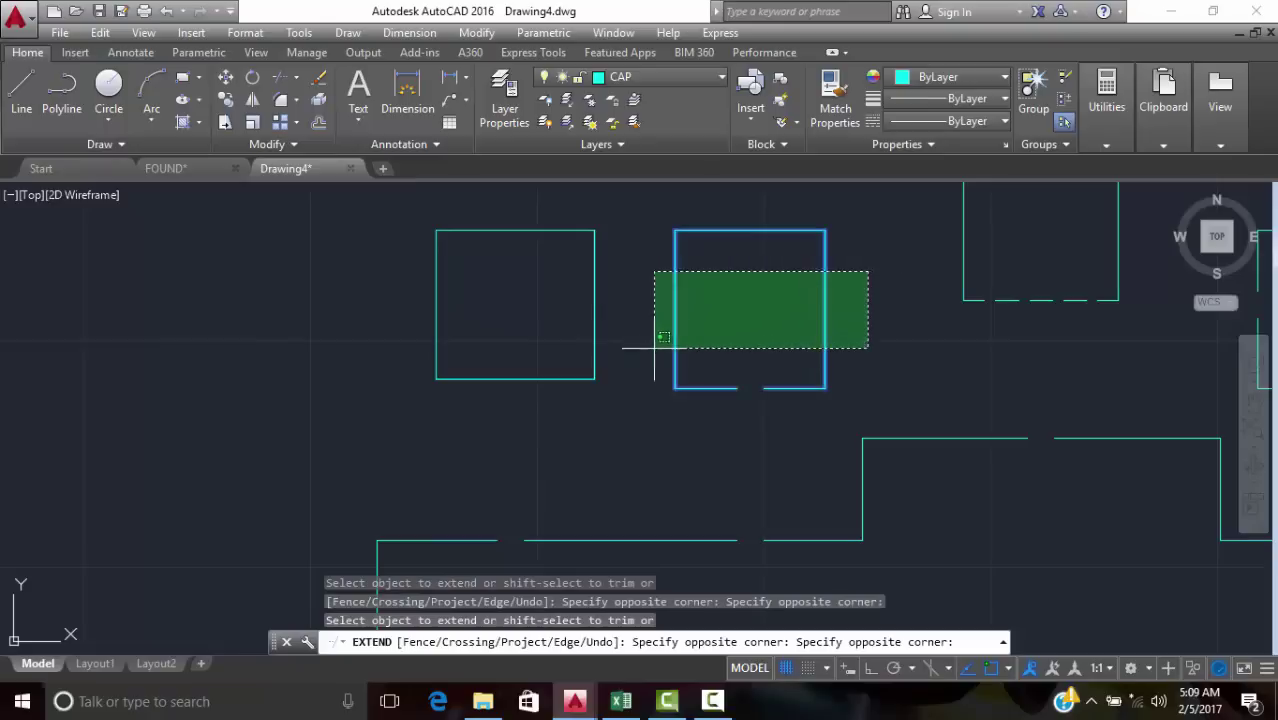
{"action": "left_click", "coordinate": [660, 349]}
{"action": "left_click", "coordinate": [740, 390]}
{"action": "scroll", "coordinate": [841, 397], "scroll_direction": "down", "scroll_amount": 4}
{"action": "scroll", "coordinate": [915, 345], "scroll_direction": "up", "scroll_amount": 4}
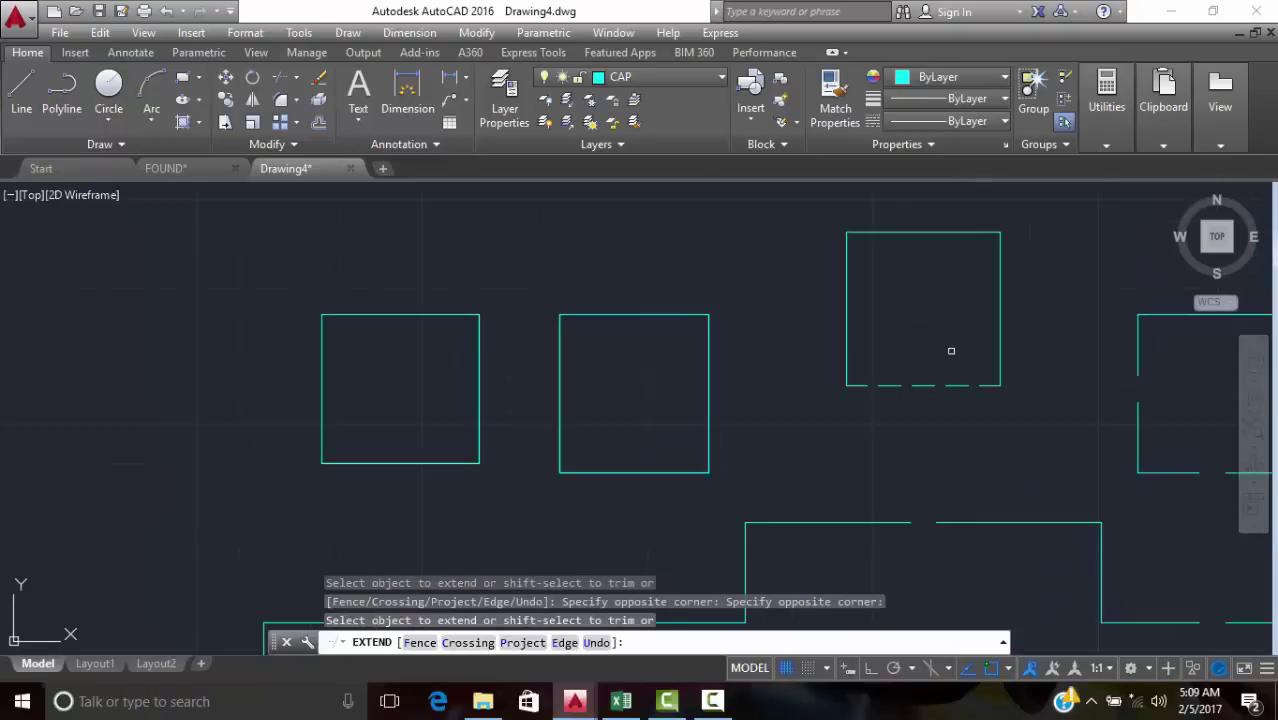
{"action": "scroll", "coordinate": [972, 364], "scroll_direction": "up", "scroll_amount": 2}
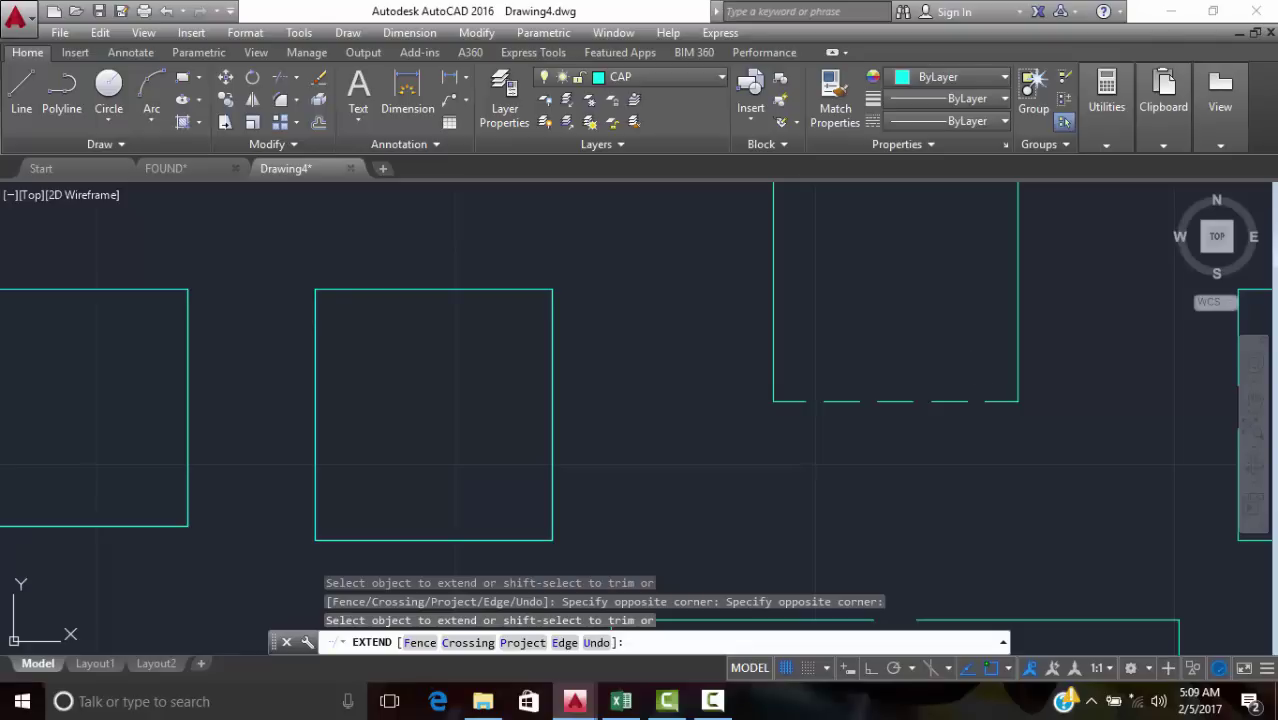
{"action": "key", "text": "Escape"}
- Erase the dashed bottom polyline of the middle upper footing
{"action": "left_click", "coordinate": [970, 365]}
{"action": "left_click", "coordinate": [838, 428]}
{"action": "type", "text": "e"}
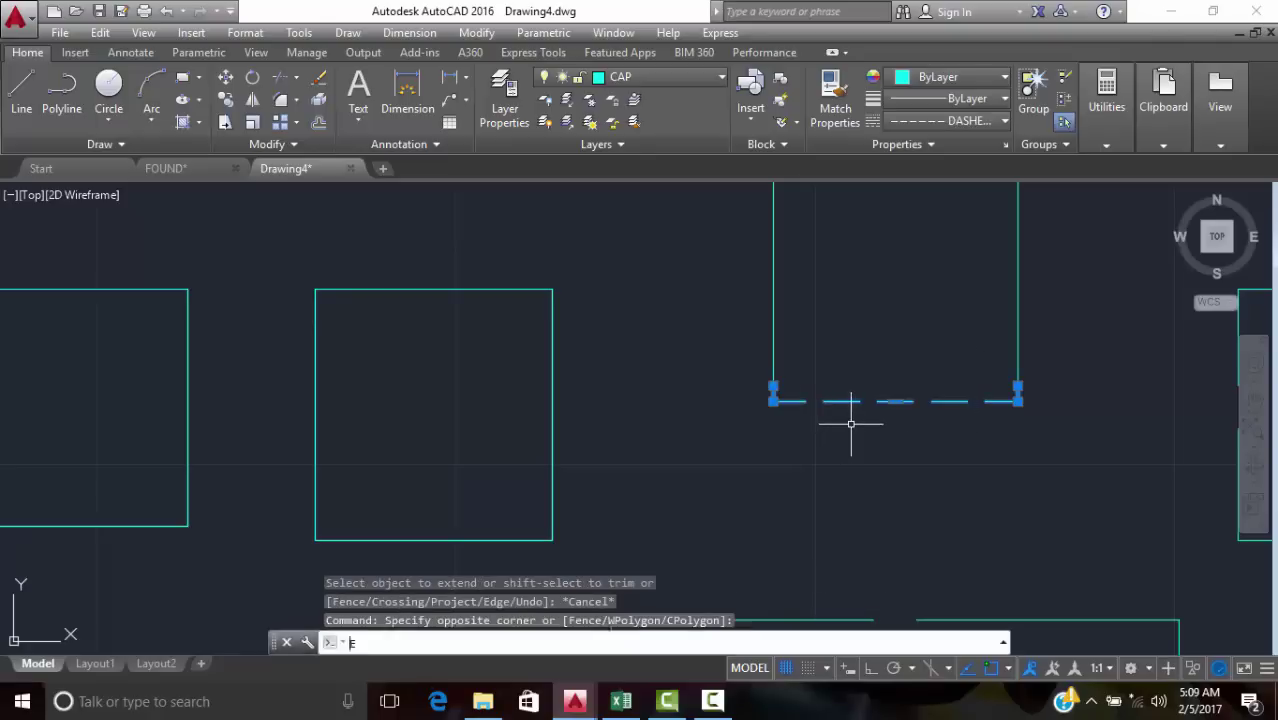
{"action": "key", "text": "Return"}
- Try to join the middle upper footing's two open side lines with Fillet, and undo the fillet and the erase
{"action": "type", "text": "f"}
{"action": "key", "text": "Return"}
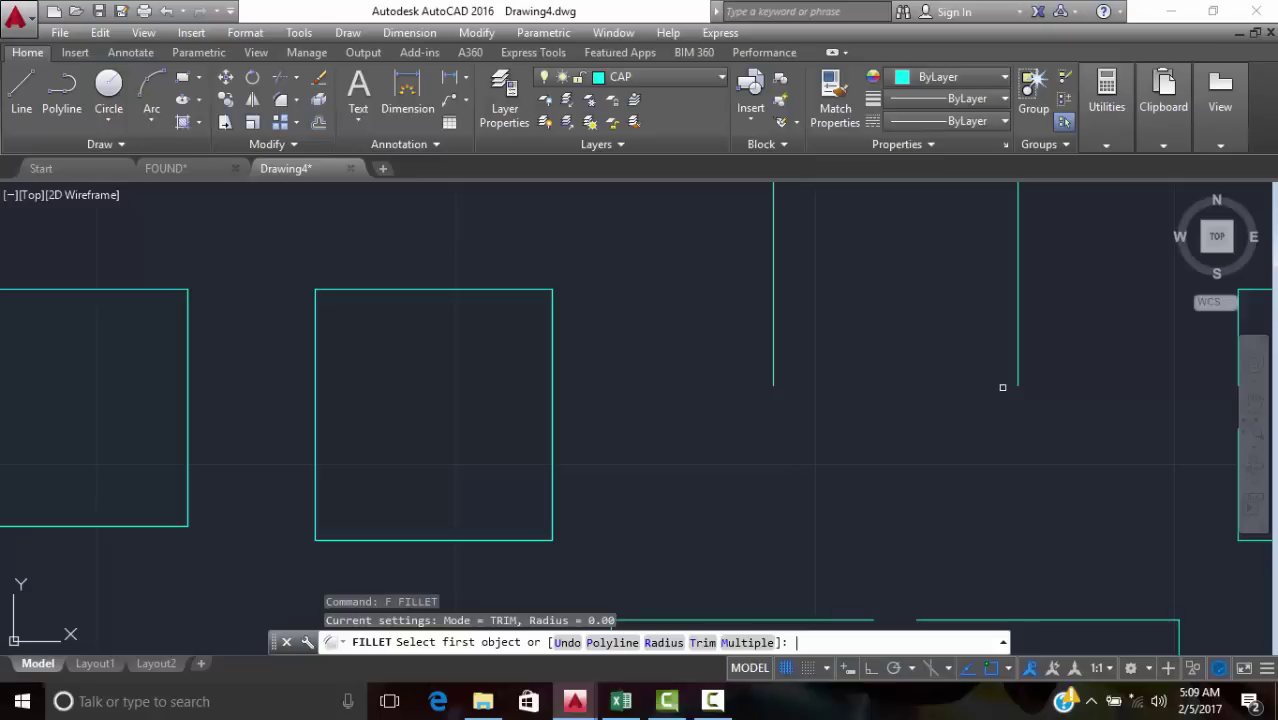
{"action": "left_click", "coordinate": [1012, 366]}
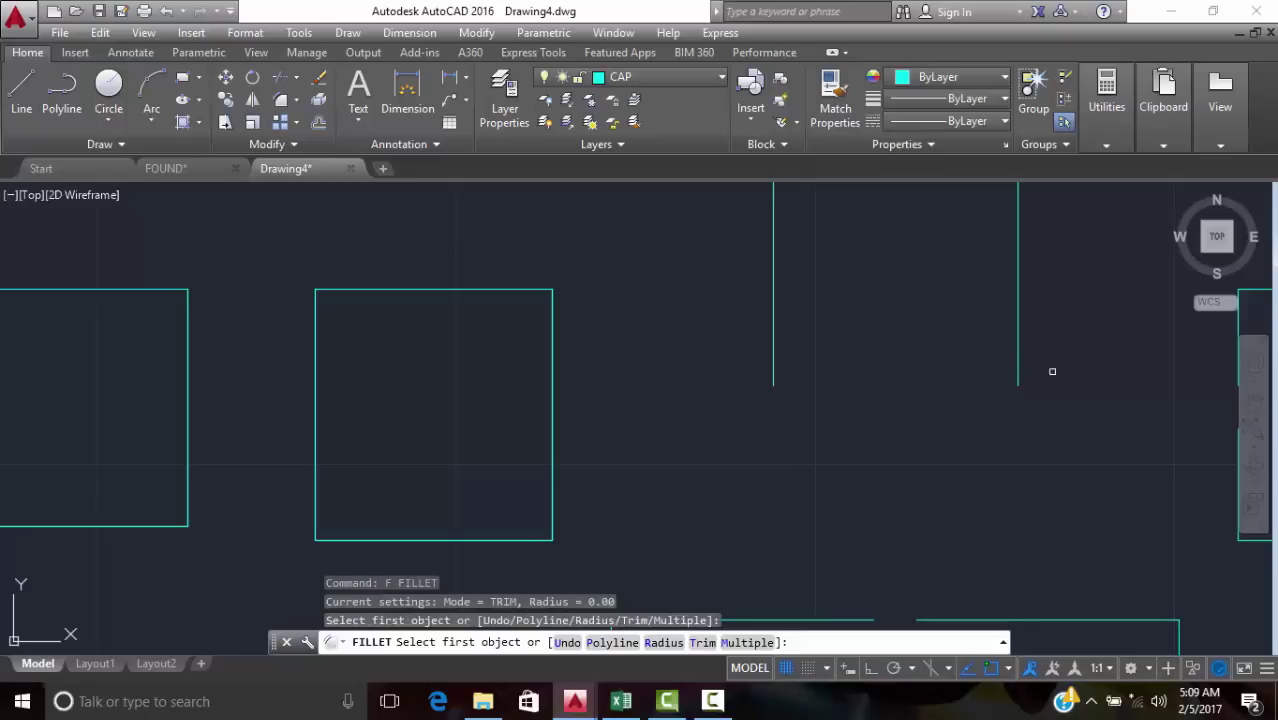
{"action": "left_click", "coordinate": [1050, 370]}
{"action": "left_click", "coordinate": [1018, 378]}
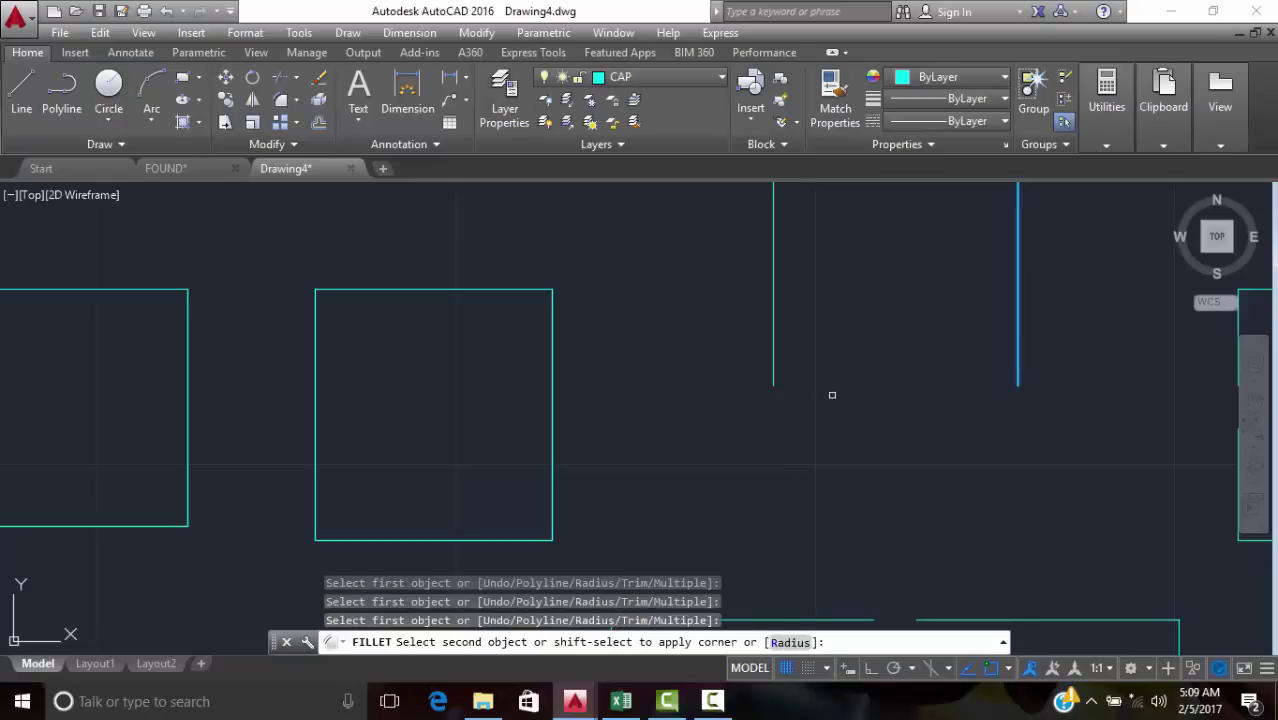
{"action": "left_click", "coordinate": [778, 355]}
{"action": "key", "text": "Escape"}
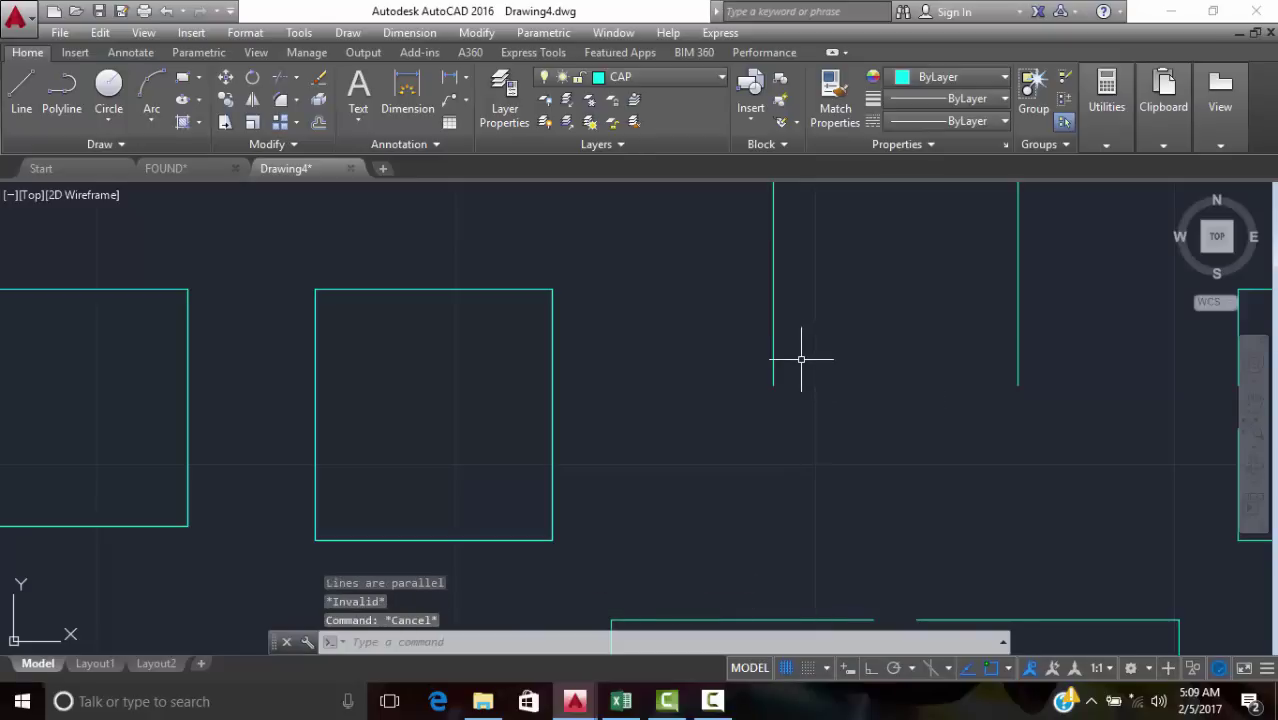
{"action": "key", "text": "ctrl+z"}
{"action": "key", "text": "ctrl+z"}
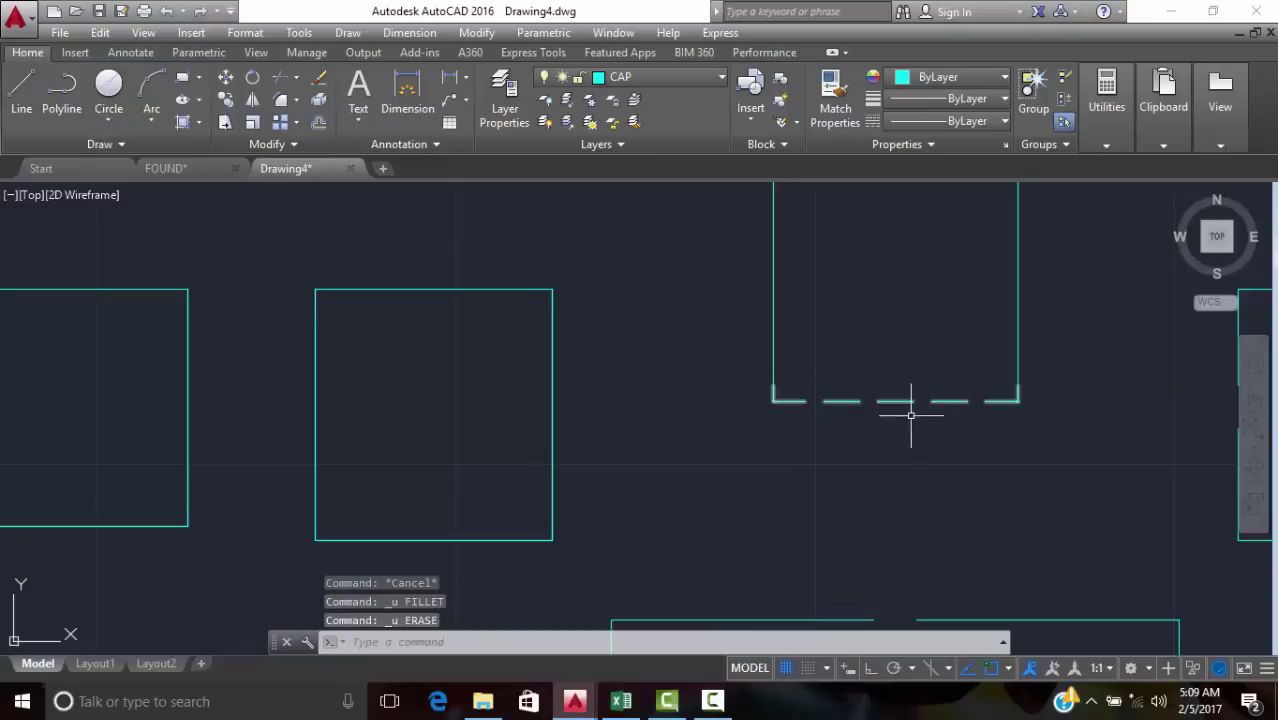
- Explode the dashed bottom polyline of the middle upper footing with XPLODE
{"action": "left_click", "coordinate": [980, 392]}
{"action": "left_click", "coordinate": [933, 410]}
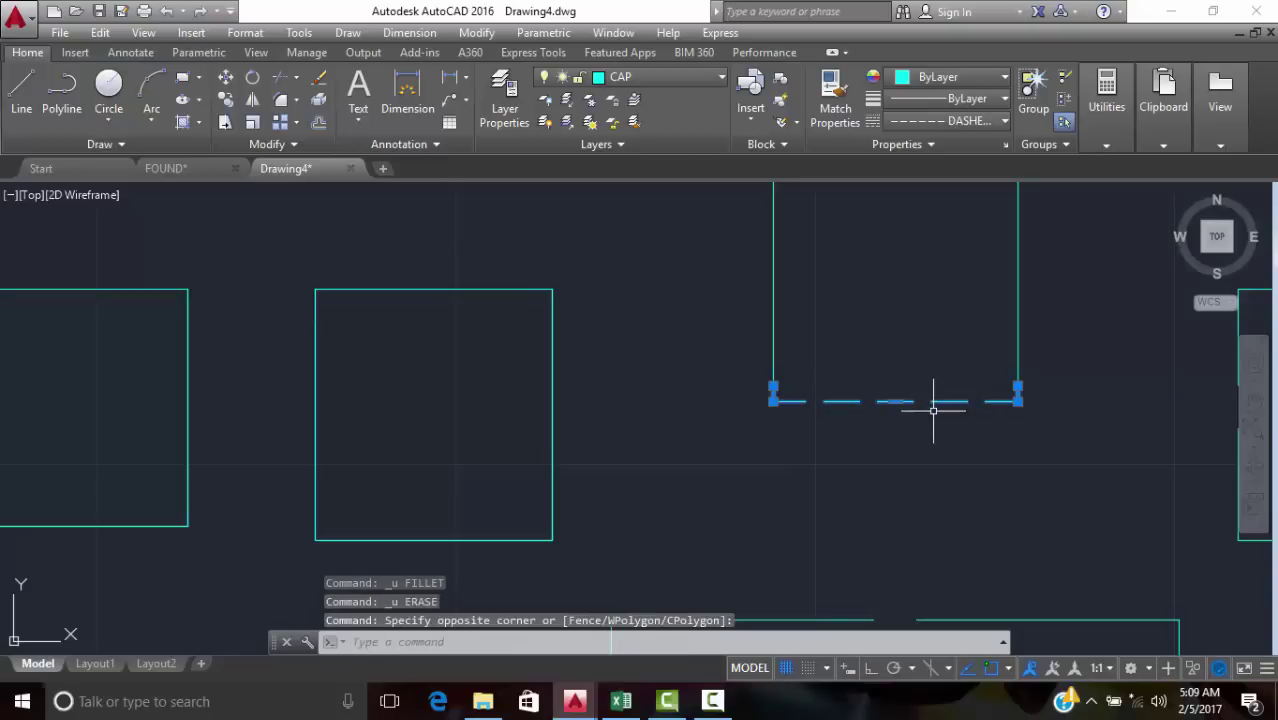
{"action": "type", "text": "xp"}
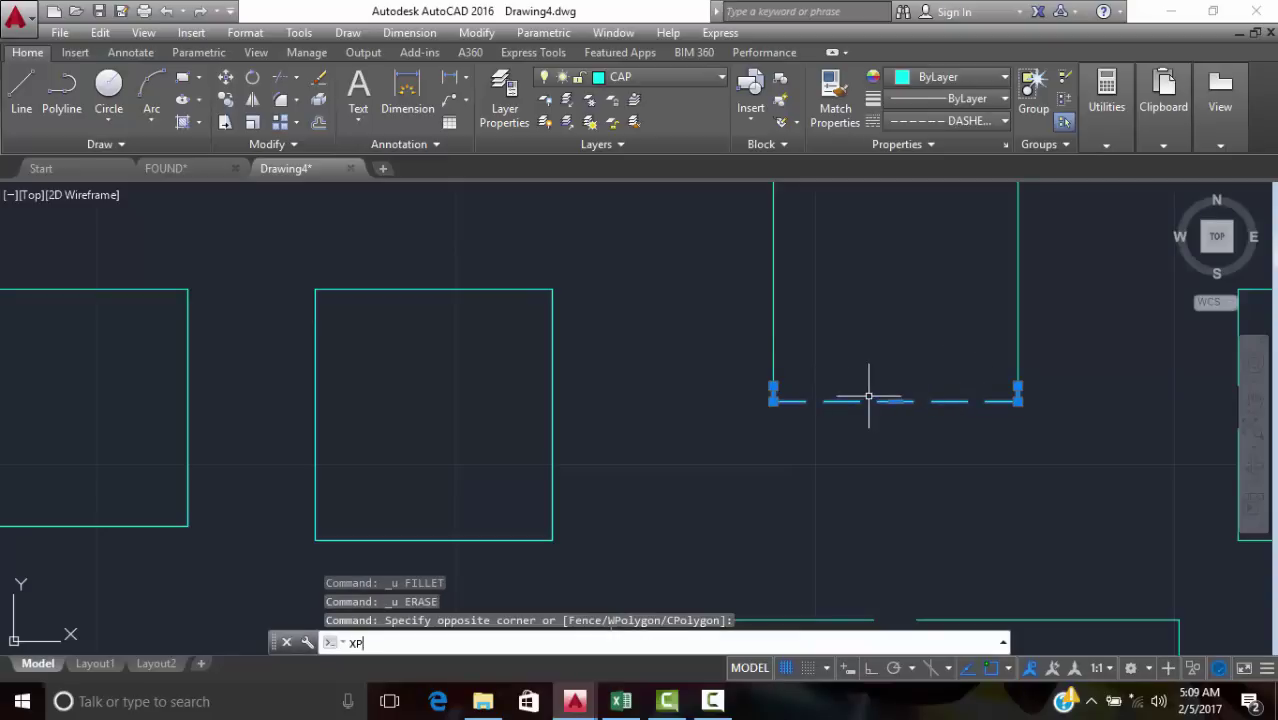
{"action": "key", "text": "Return"}
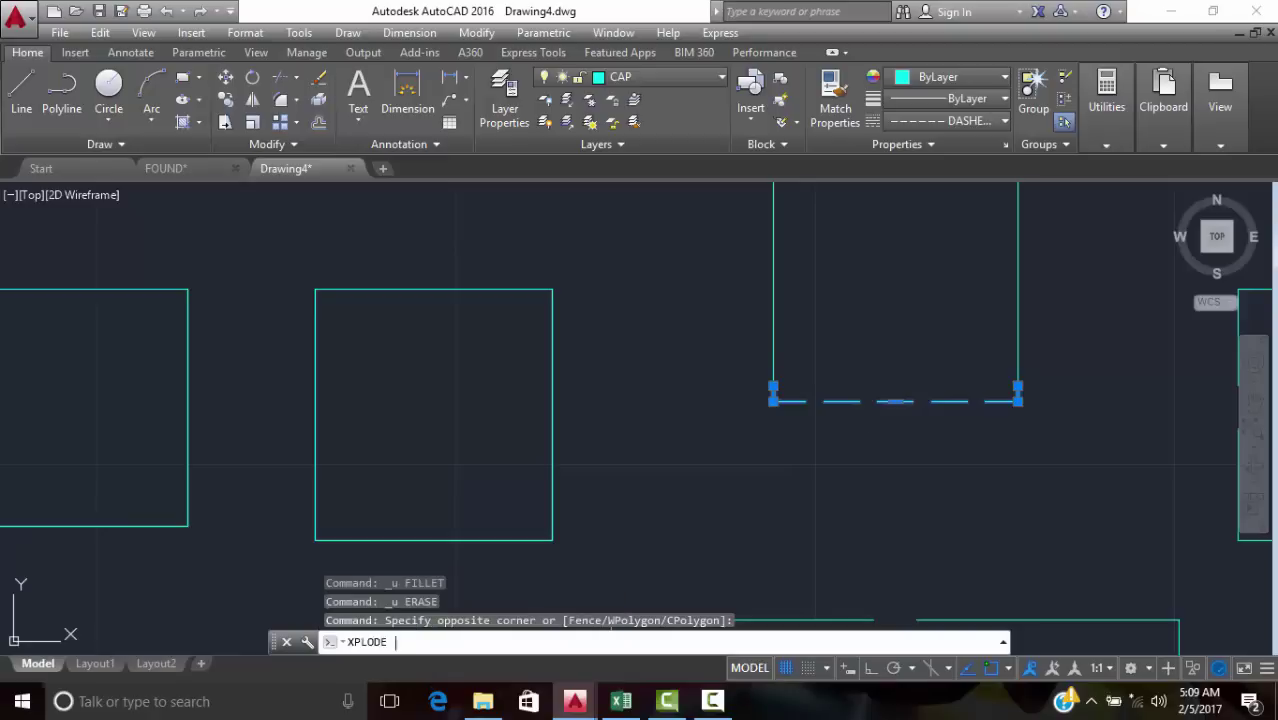
{"action": "key", "text": "Return"}
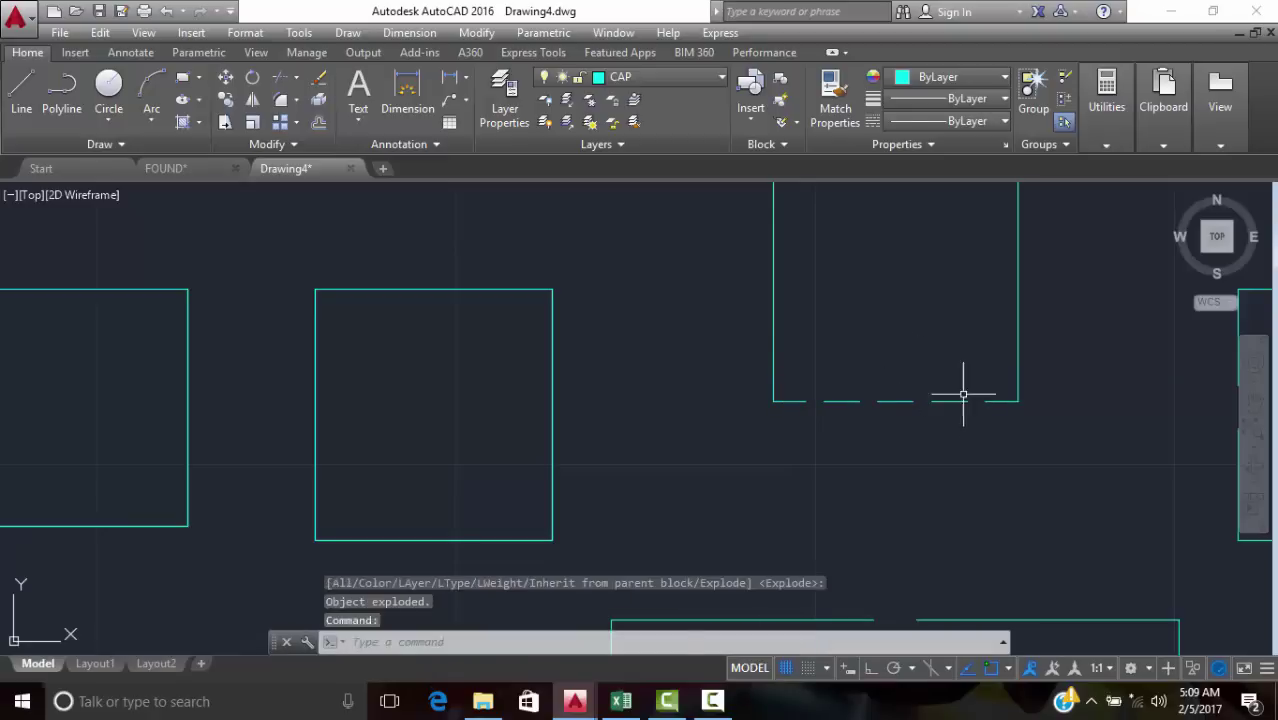
- Erase the exploded dashed bottom line of the middle upper footing, keeping its side lines
{"action": "left_click", "coordinate": [964, 394]}
{"action": "left_click", "coordinate": [852, 419]}
{"action": "type", "text": "e"}
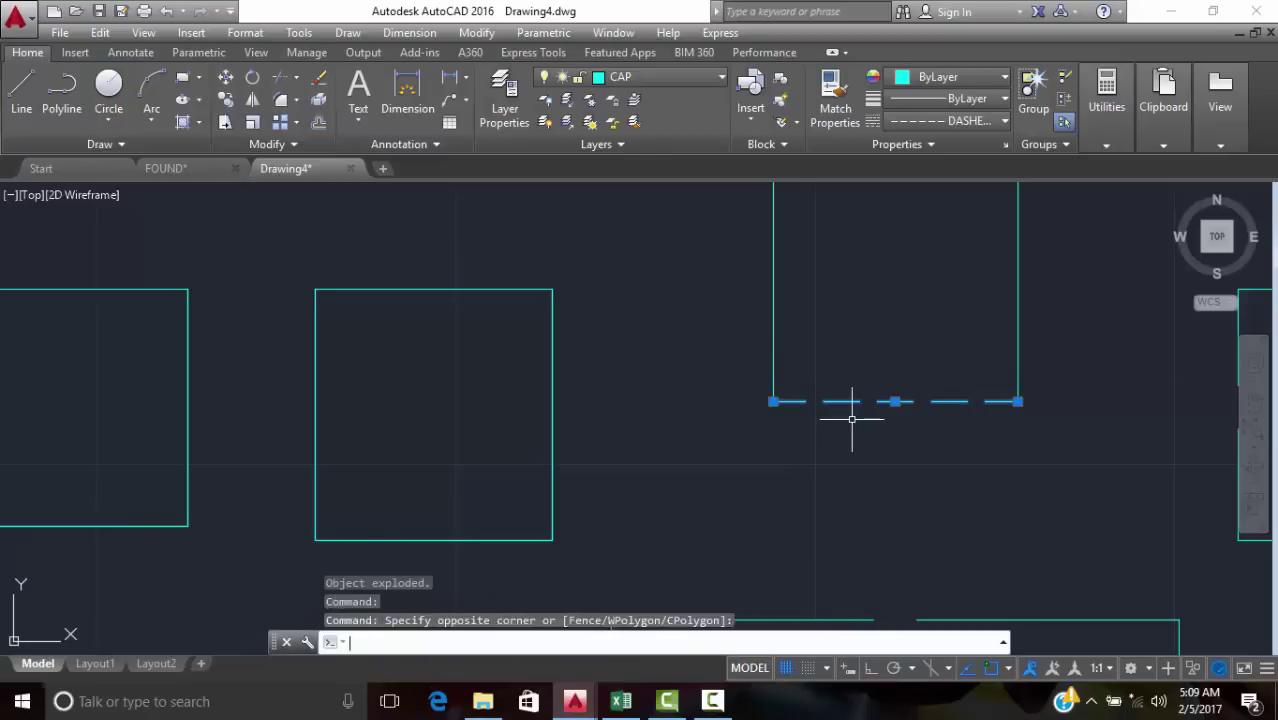
{"action": "key", "text": "Return"}
- Draw a continuous line between the lower endpoints of the middle upper footing's side lines
{"action": "type", "text": "l"}
{"action": "key", "text": "Return"}
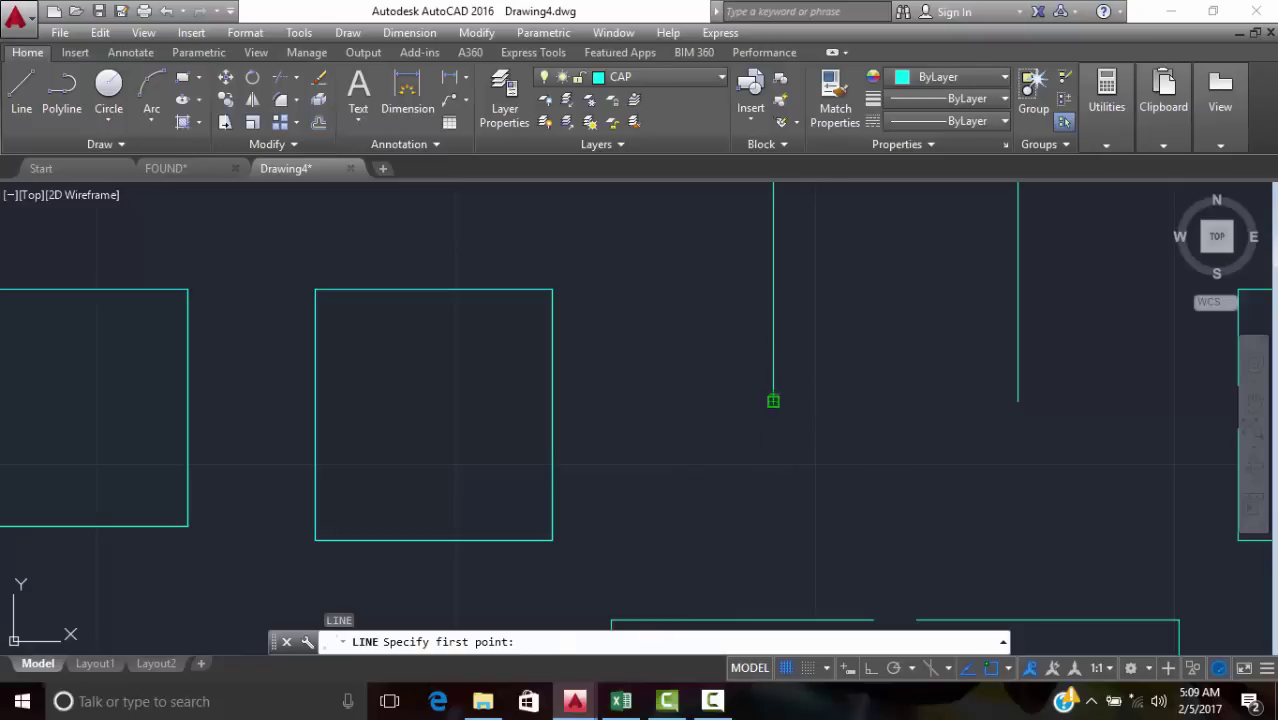
{"action": "left_click", "coordinate": [773, 401]}
{"action": "left_click", "coordinate": [1018, 401]}
{"action": "key", "text": "Escape"}
- Close the gaps in both side edges of the fourth upper footing with Extend, using all objects as boundaries
{"action": "scroll", "coordinate": [1018, 401], "scroll_direction": "down", "scroll_amount": 5}
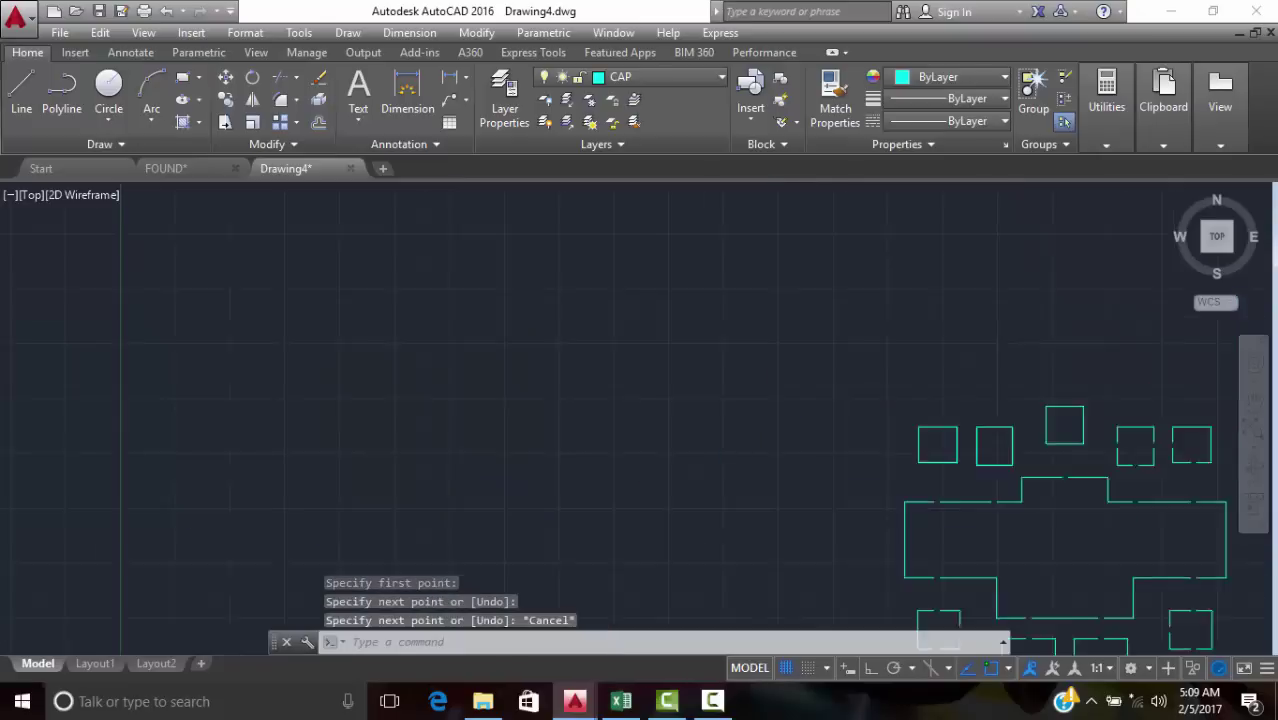
{"action": "scroll", "coordinate": [927, 428], "scroll_direction": "down", "scroll_amount": 2}
{"action": "scroll", "coordinate": [1141, 456], "scroll_direction": "up", "scroll_amount": 4}
{"action": "scroll", "coordinate": [899, 380], "scroll_direction": "up", "scroll_amount": 4}
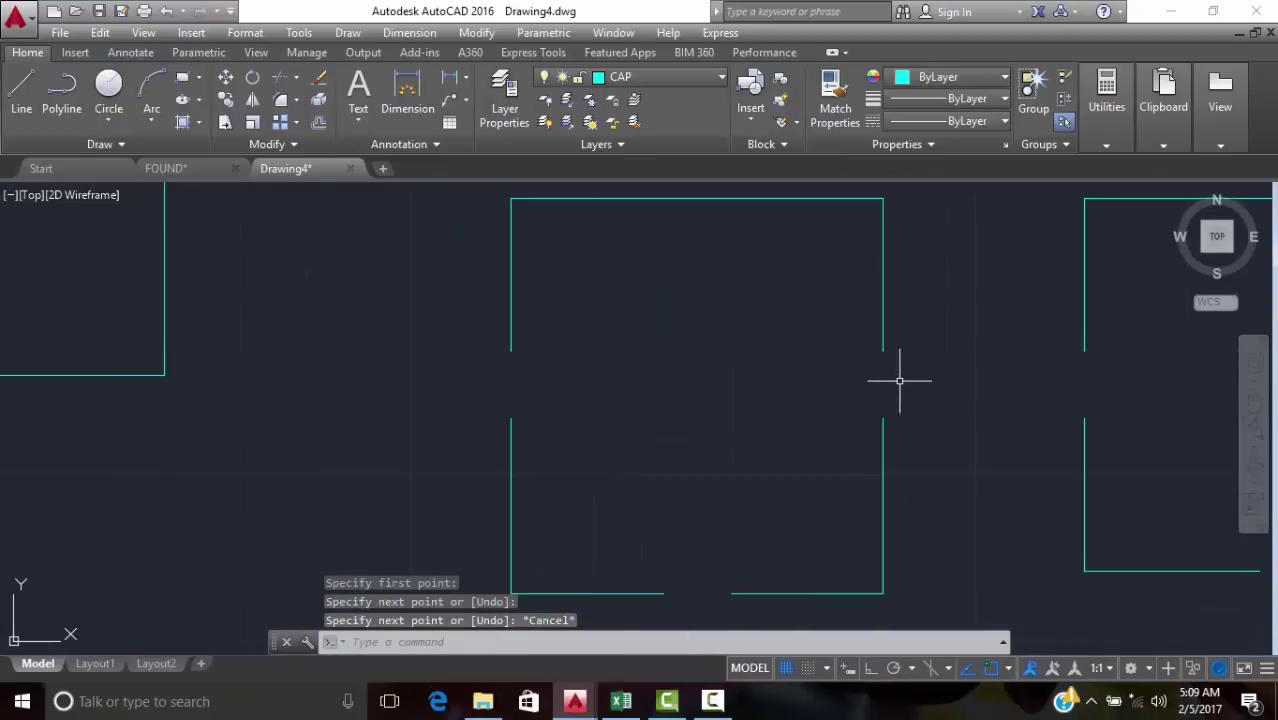
{"action": "type", "text": "ex"}
{"action": "key", "text": "Return"}
{"action": "key", "text": "Return"}
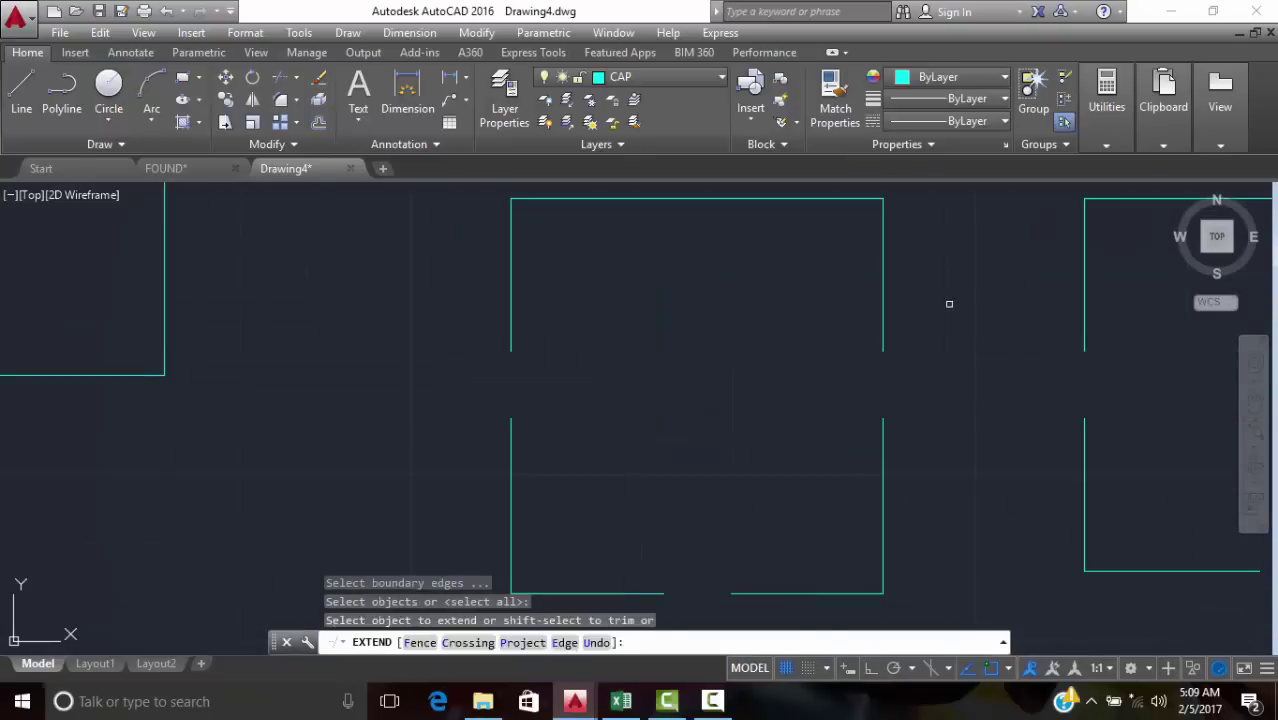
{"action": "left_click", "coordinate": [955, 298]}
{"action": "left_click", "coordinate": [684, 452]}
- Extend the fourth upper footing's bottom edge and the rightmost upper footing's left and bottom edges to close their gaps
{"action": "scroll", "coordinate": [602, 533], "scroll_direction": "down", "scroll_amount": 3}
{"action": "scroll", "coordinate": [600, 533], "scroll_direction": "up", "scroll_amount": 2}
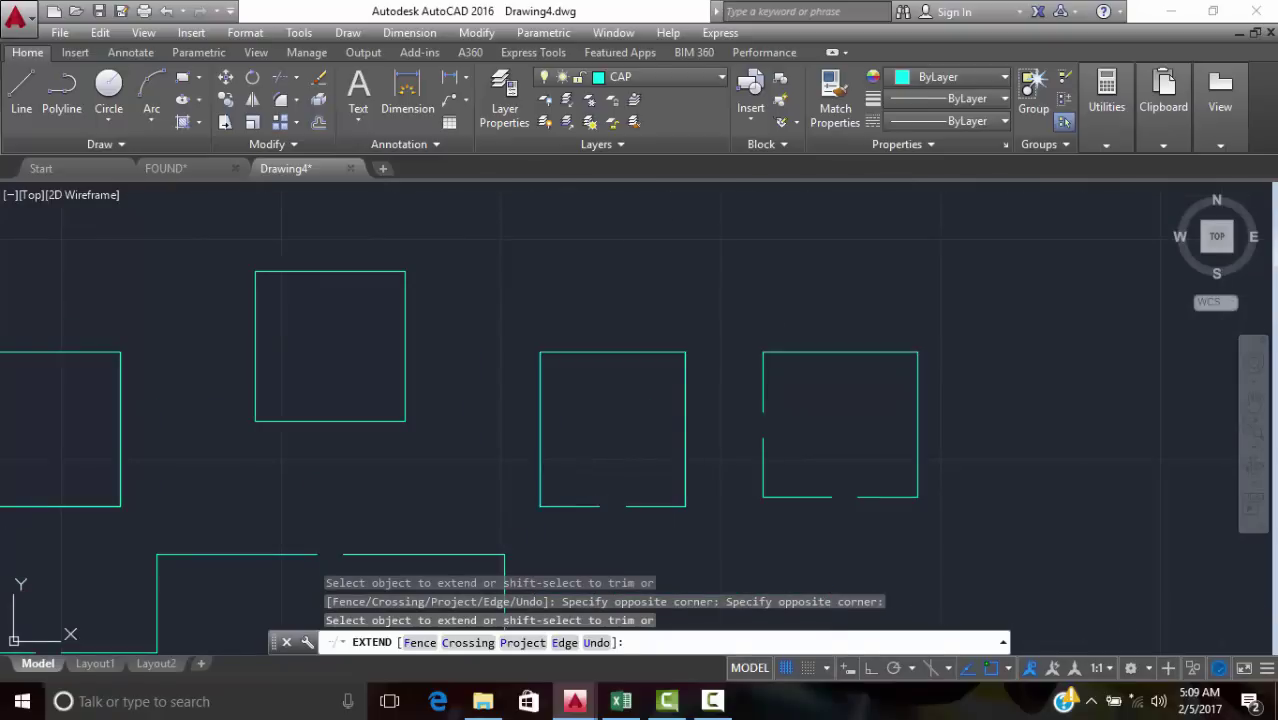
{"action": "left_click", "coordinate": [619, 482]}
{"action": "left_click", "coordinate": [619, 520]}
{"action": "left_click", "coordinate": [826, 406]}
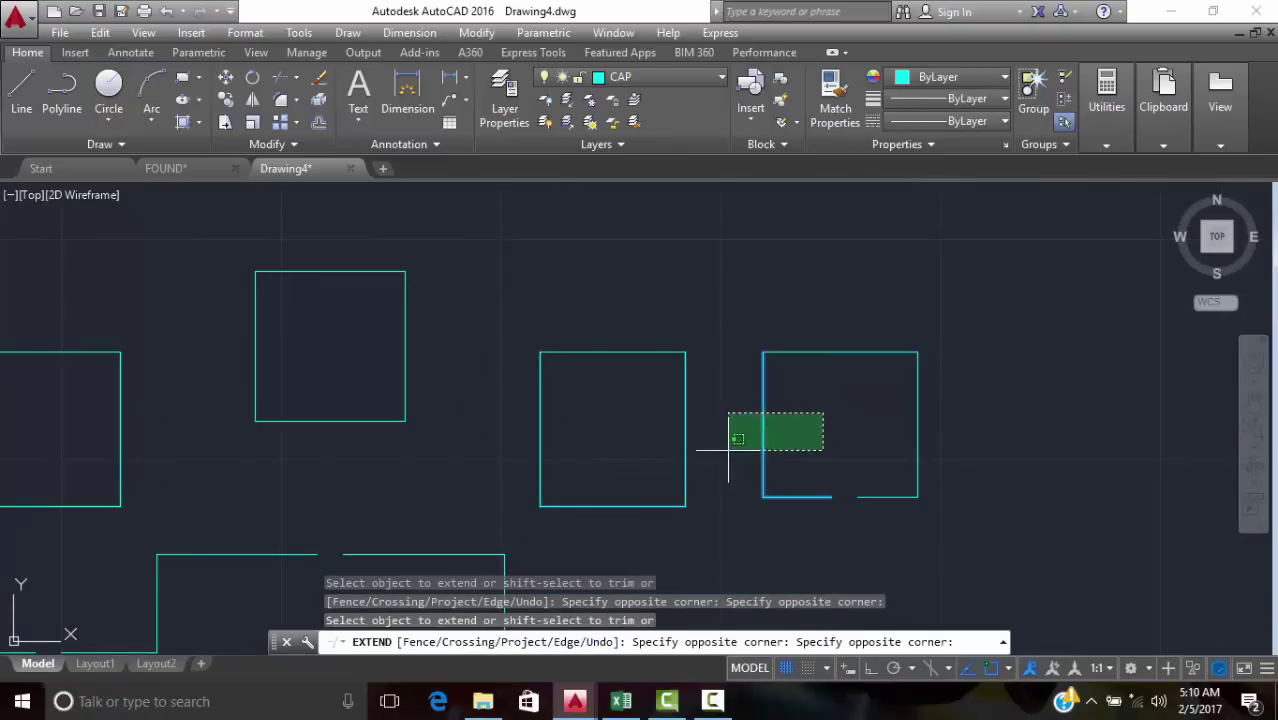
{"action": "left_click", "coordinate": [736, 436]}
- Close the gap in the top edge of the large combined footing's raised middle part with Extend
{"action": "scroll", "coordinate": [850, 539], "scroll_direction": "down", "scroll_amount": 4}
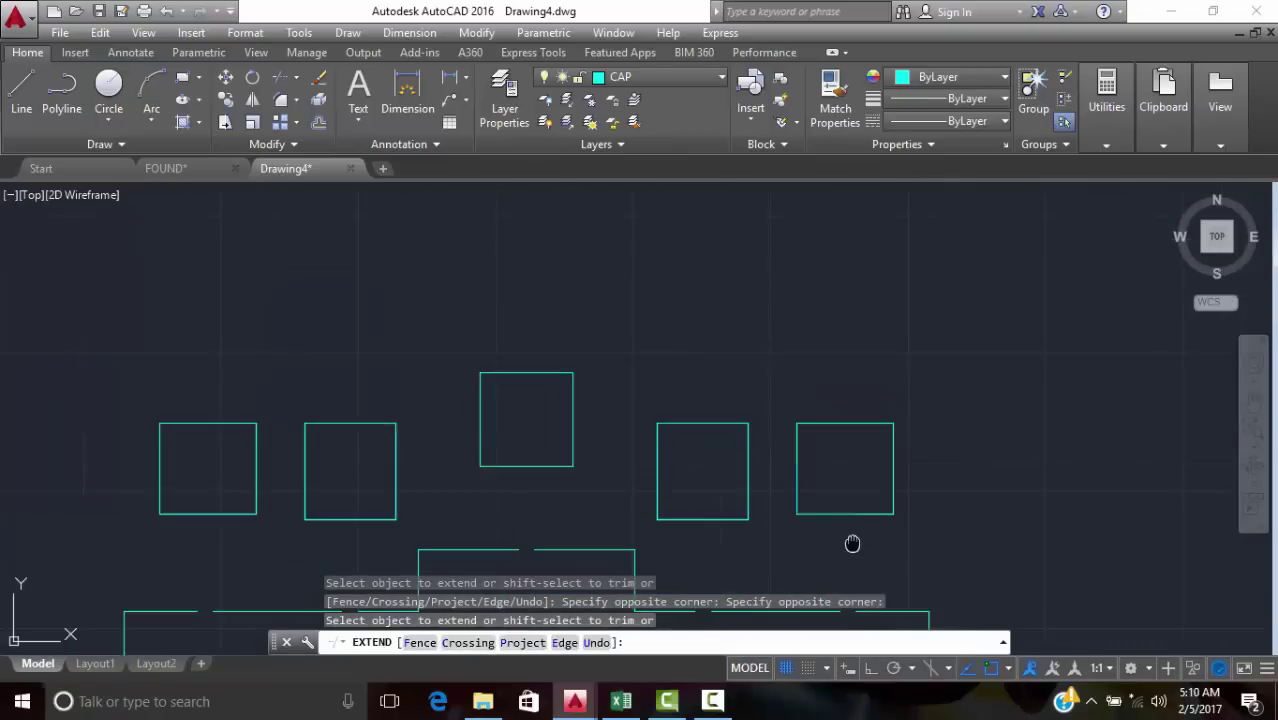
{"action": "middle_click_drag", "start_coordinate": [667, 468], "coordinate": [647, 380]}
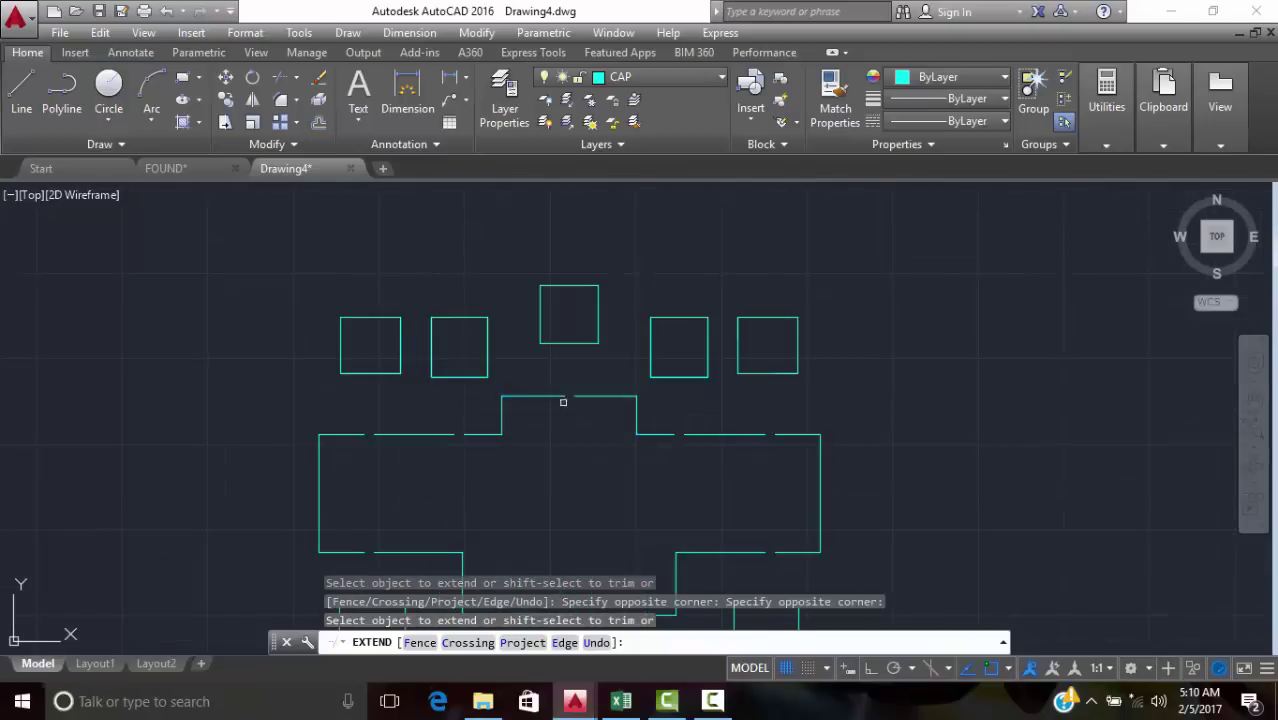
{"action": "scroll", "coordinate": [597, 371], "scroll_direction": "up", "scroll_amount": 4}
{"action": "left_click", "coordinate": [596, 408]}
{"action": "left_click", "coordinate": [513, 448]}
- Extend the segments of the large footing's upper edge right of the raised part to close both gaps
{"action": "scroll", "coordinate": [505, 488], "scroll_direction": "down", "scroll_amount": 4}
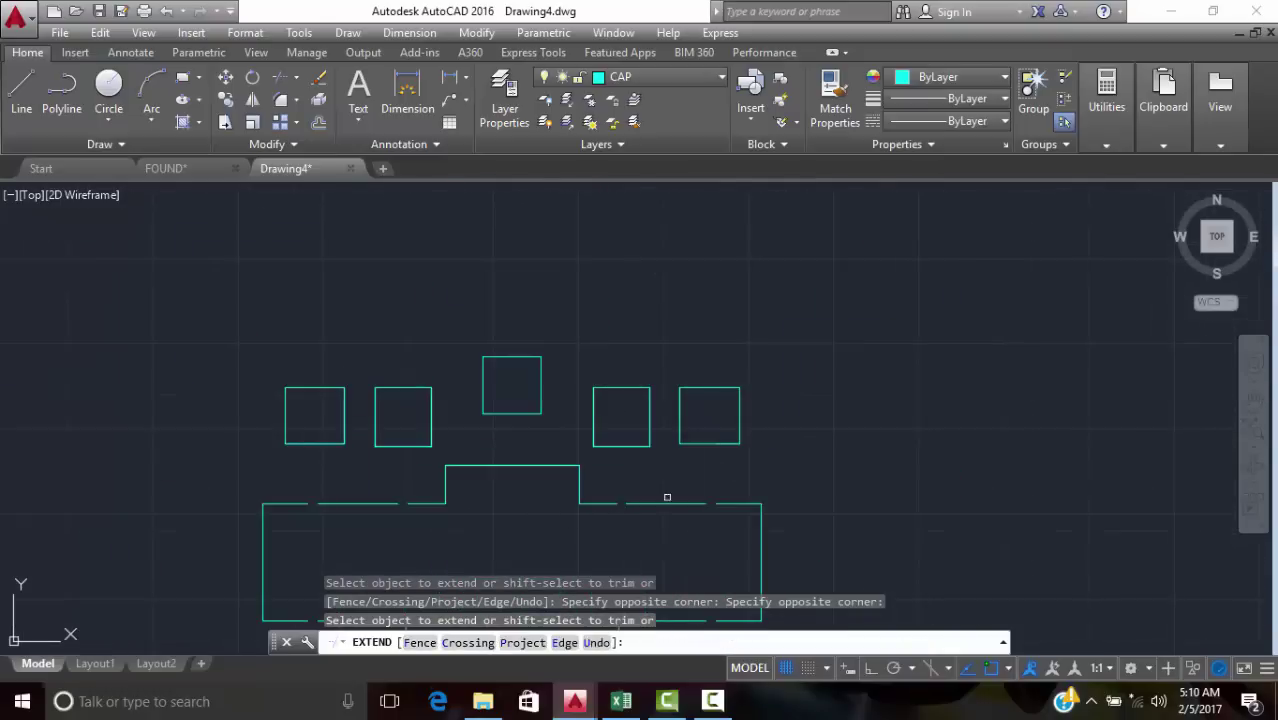
{"action": "left_click", "coordinate": [688, 470]}
{"action": "left_click", "coordinate": [648, 505]}
{"action": "middle_click_drag", "start_coordinate": [662, 528], "coordinate": [599, 442]}
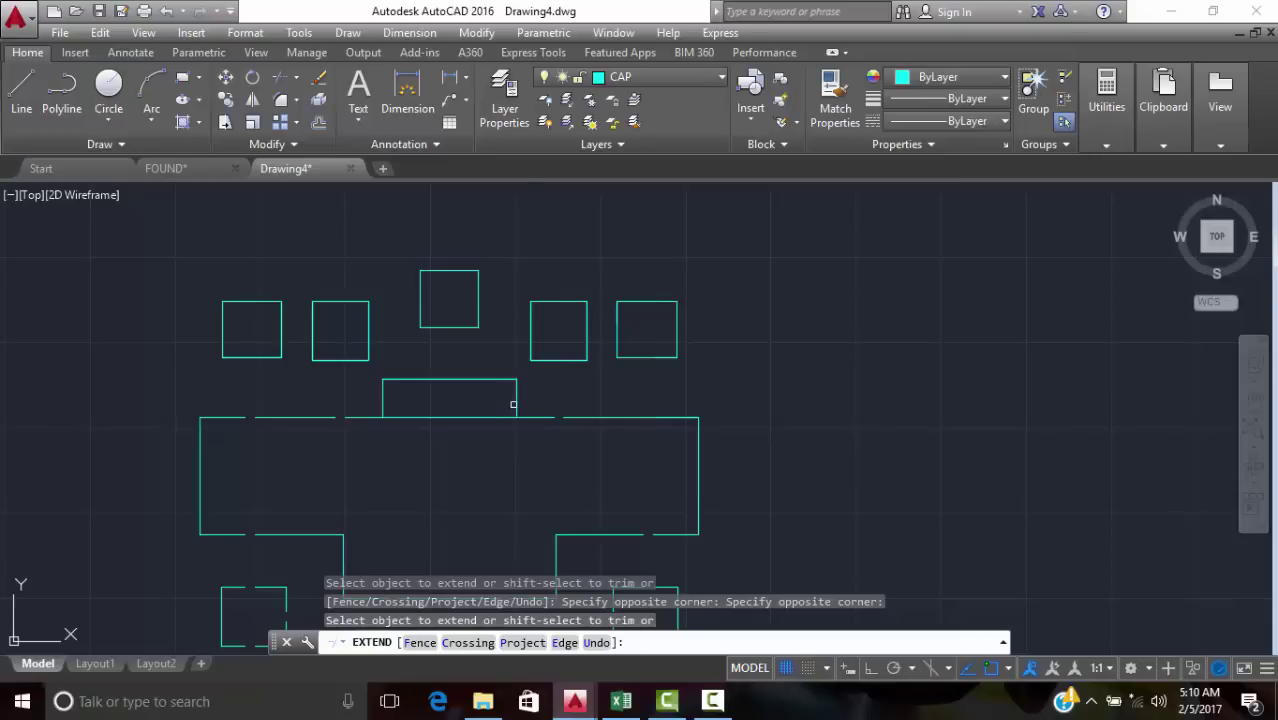
{"action": "left_click", "coordinate": [579, 363]}
{"action": "left_click", "coordinate": [551, 457]}
{"action": "key", "text": "Escape"}
- Trim away the line crossing the base of the large footing's raised middle part
{"action": "type", "text": "TR"}
{"action": "key", "text": "Return"}
{"action": "key", "text": "Return"}
{"action": "left_click", "coordinate": [459, 408]}
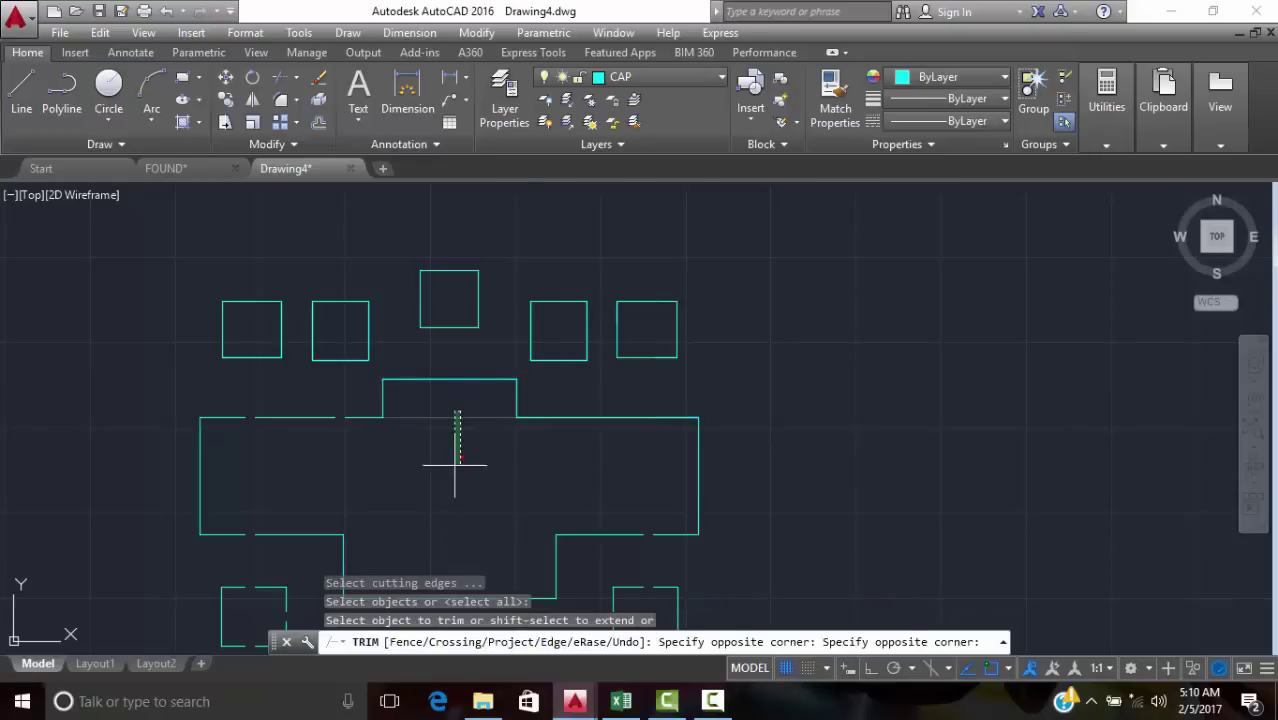
{"action": "left_click", "coordinate": [451, 451]}
{"action": "key", "text": "Escape"}
- Erase the loose segment between the two gaps in the large footing's upper edge, left of the raised part
{"action": "scroll", "coordinate": [433, 465], "scroll_direction": "up", "scroll_amount": 2}
{"action": "middle_click_drag", "start_coordinate": [129, 489], "coordinate": [218, 486]}
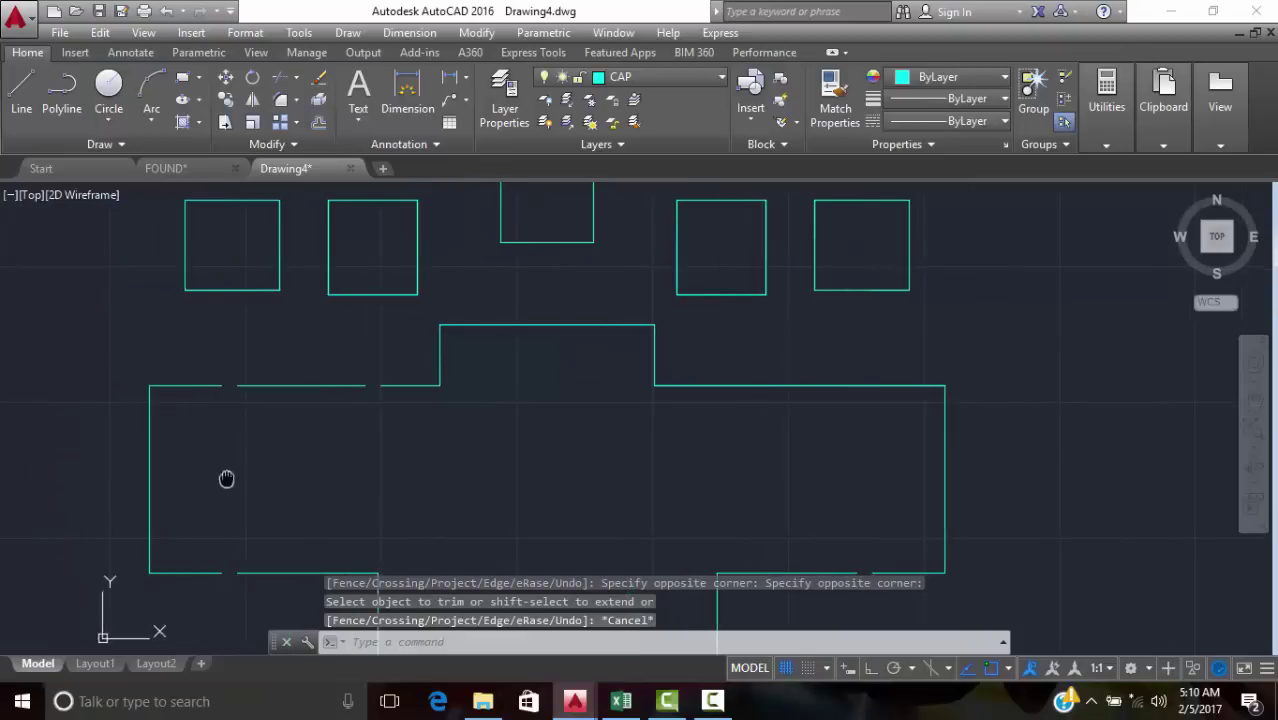
{"action": "left_click", "coordinate": [277, 354]}
{"action": "left_click", "coordinate": [277, 465]}
{"action": "key", "text": "Delete"}
{"action": "type", "text": "E"}
{"action": "key", "text": "Return"}
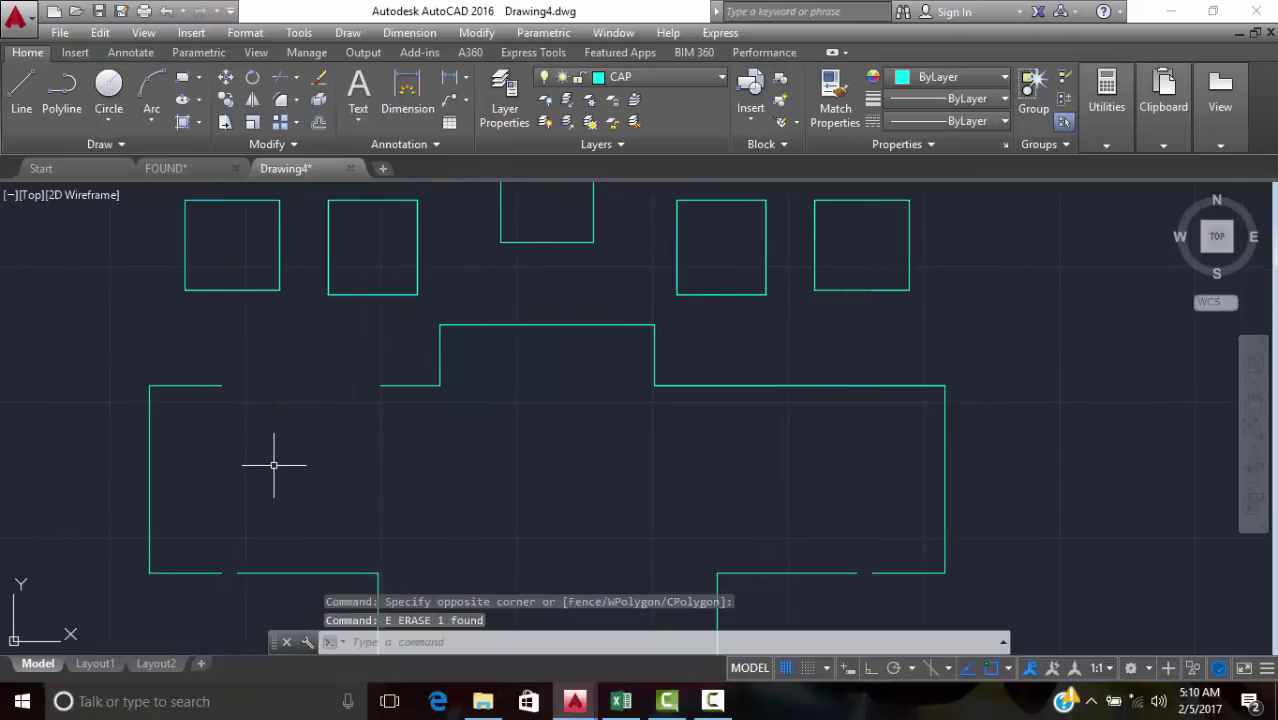
- Extend the large footing's upper edge left of the raised part to close the remaining opening
{"action": "type", "text": "EX"}
{"action": "key", "text": "Return"}
{"action": "key", "text": "Return"}
{"action": "left_click", "coordinate": [390, 351]}
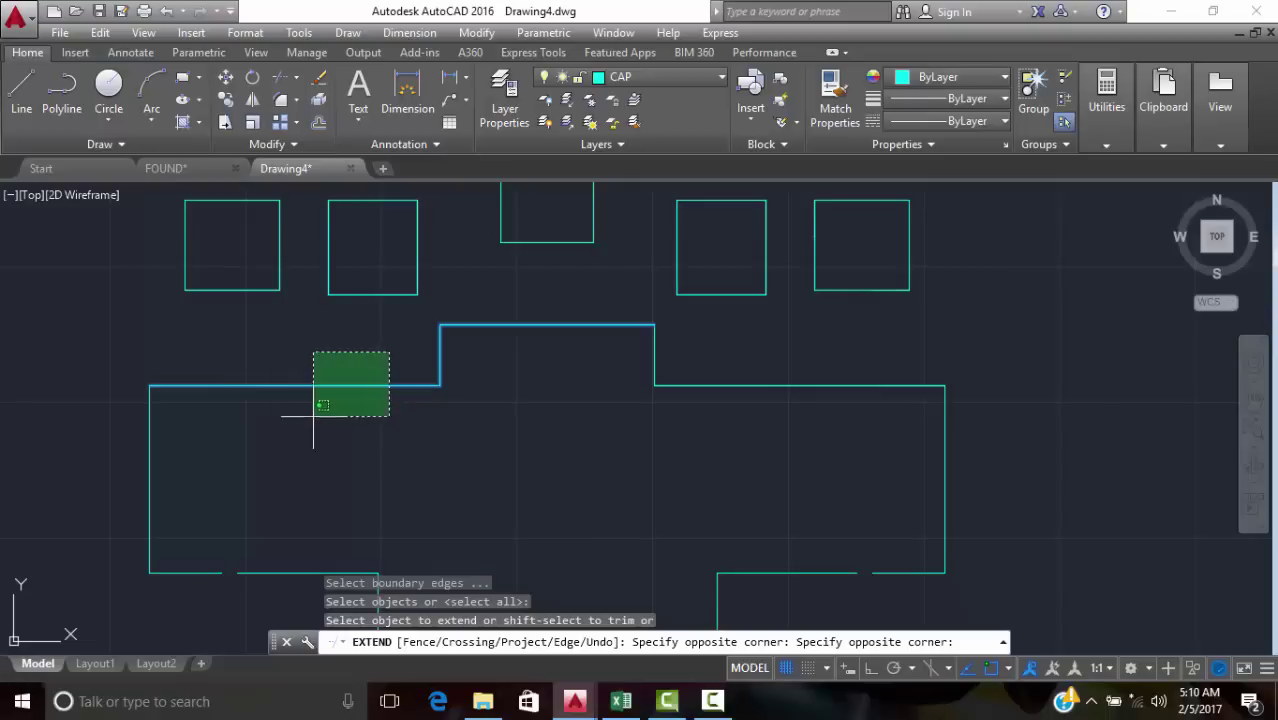
{"action": "left_click", "coordinate": [198, 456]}
- Extend the large footing's lower left edge to close its gap, and end the command
{"action": "scroll", "coordinate": [300, 371], "scroll_direction": "down", "scroll_amount": 2}
{"action": "scroll", "coordinate": [300, 371], "scroll_direction": "up", "scroll_amount": 3}
{"action": "left_click", "coordinate": [205, 342]}
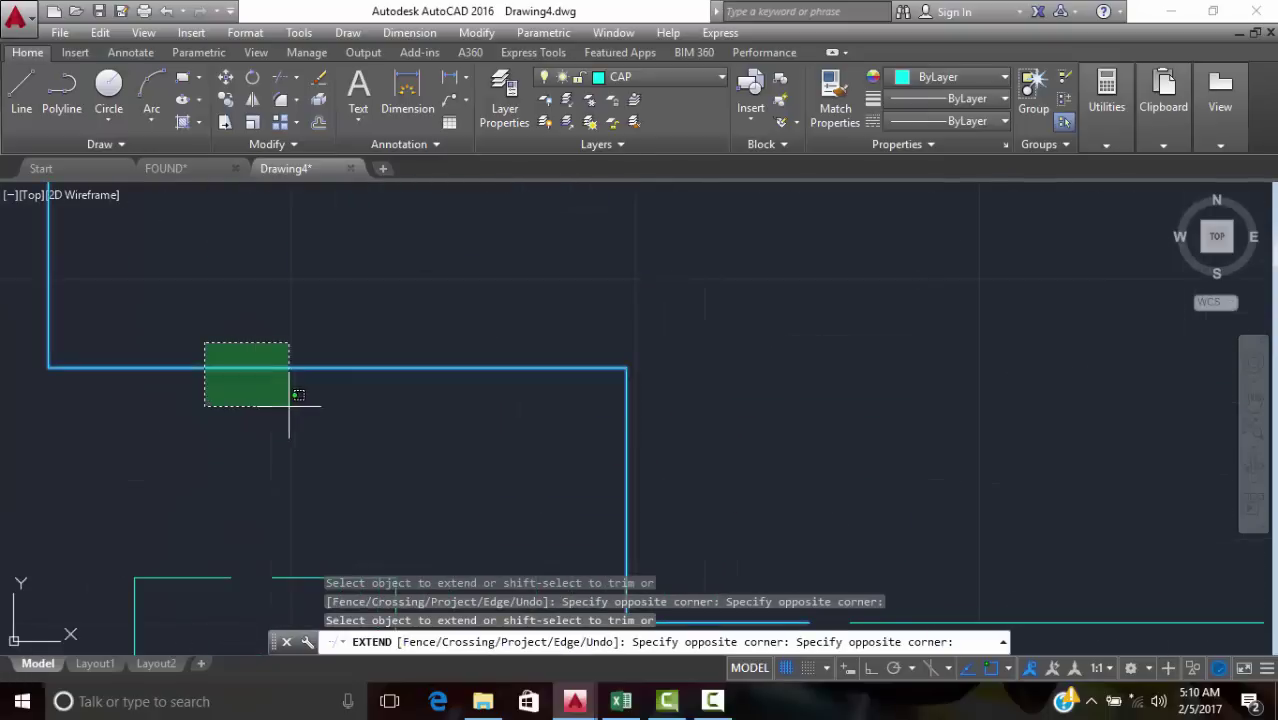
{"action": "left_click", "coordinate": [294, 399]}
{"action": "scroll", "coordinate": [343, 323], "scroll_direction": "down", "scroll_amount": 3}
{"action": "scroll", "coordinate": [450, 315], "scroll_direction": "up", "scroll_amount": 3}
{"action": "key", "text": "Escape"}
- Erase the loose middle segment in the bottom edge of the large footing's lower projecting part
{"action": "left_click", "coordinate": [562, 240]}
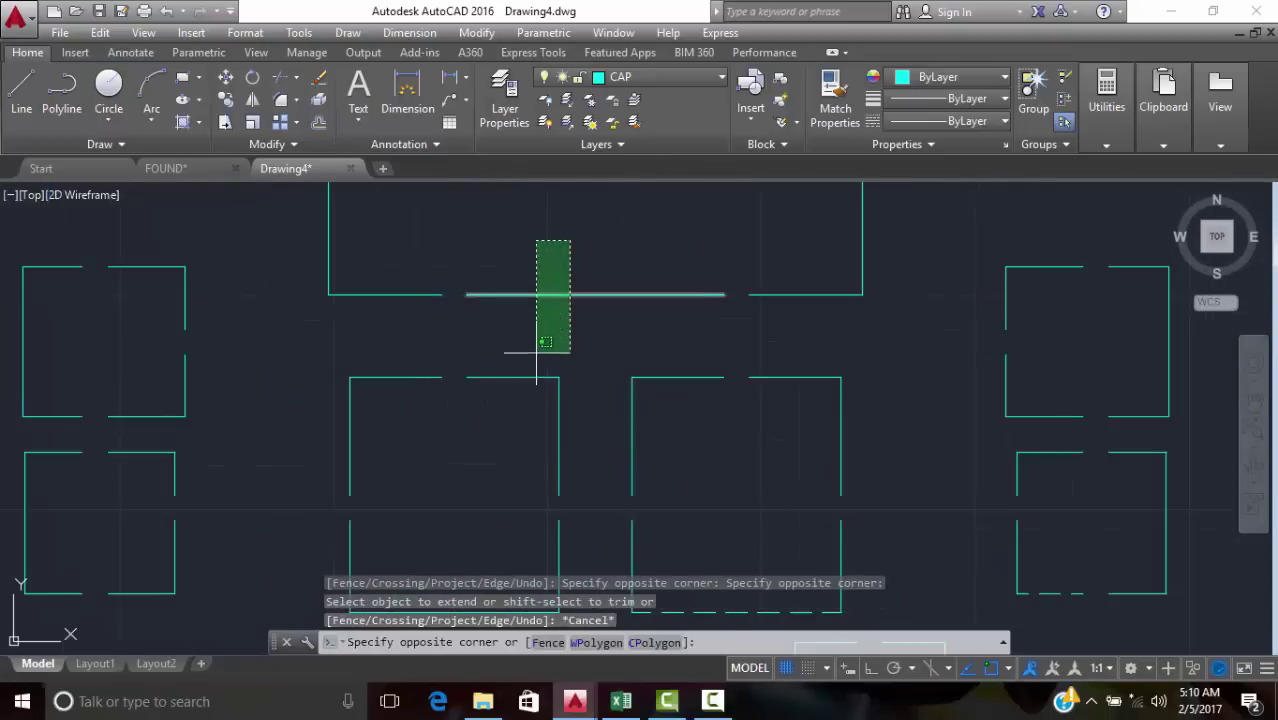
{"action": "left_click", "coordinate": [534, 336]}
{"action": "type", "text": "e"}
{"action": "key", "text": "Return"}
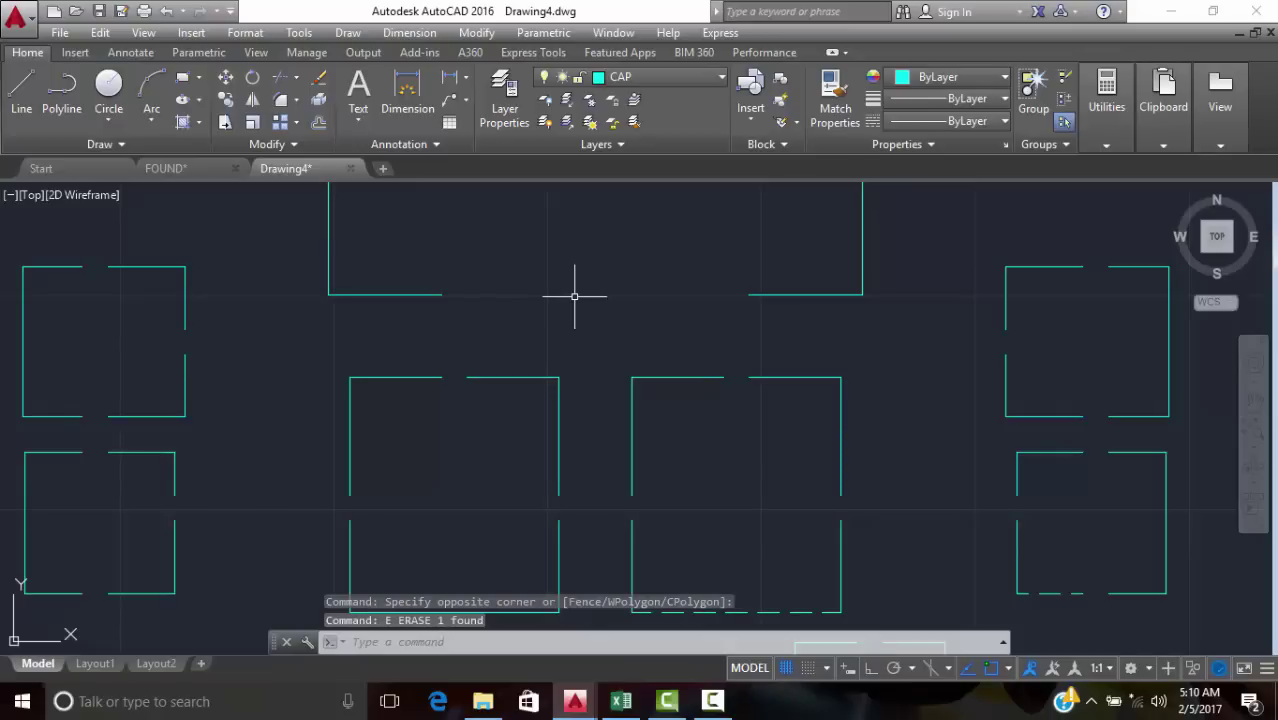
- Extend the bottom edge of the large footing's lower projecting part to close the opening
{"action": "type", "text": "ex"}
{"action": "key", "text": "Return"}
{"action": "key", "text": "Return"}
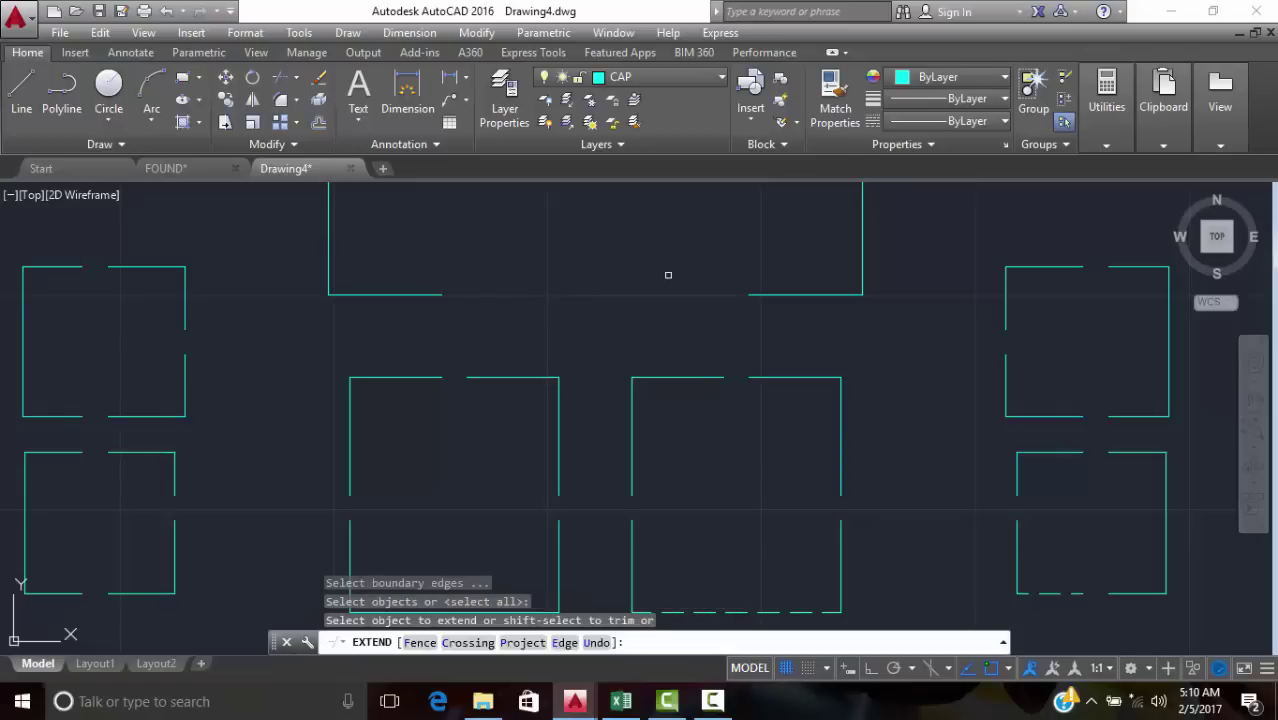
{"action": "left_click", "coordinate": [769, 253]}
{"action": "left_click", "coordinate": [728, 300]}
- Extend the upper, left and lower edges of the small footing below the large footing's right end to close its gaps
{"action": "scroll", "coordinate": [677, 326], "scroll_direction": "down", "scroll_amount": 2}
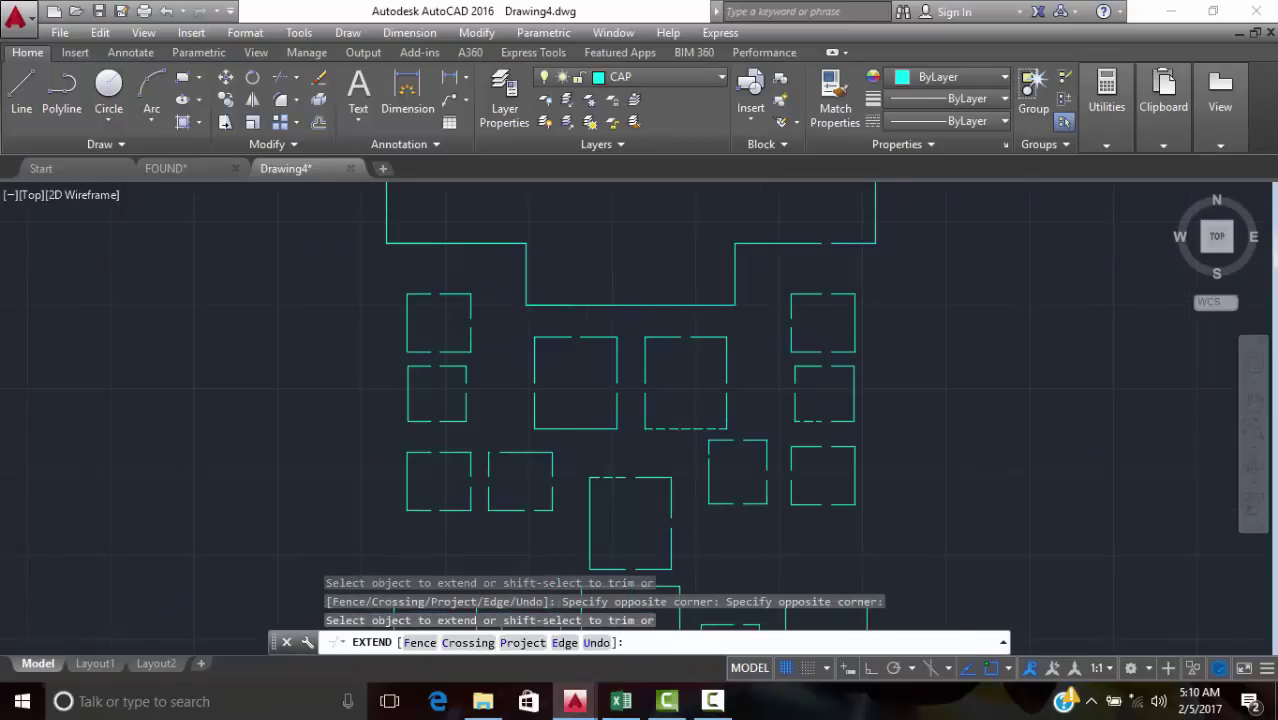
{"action": "scroll", "coordinate": [840, 281], "scroll_direction": "up", "scroll_amount": 4}
{"action": "left_click", "coordinate": [897, 276]}
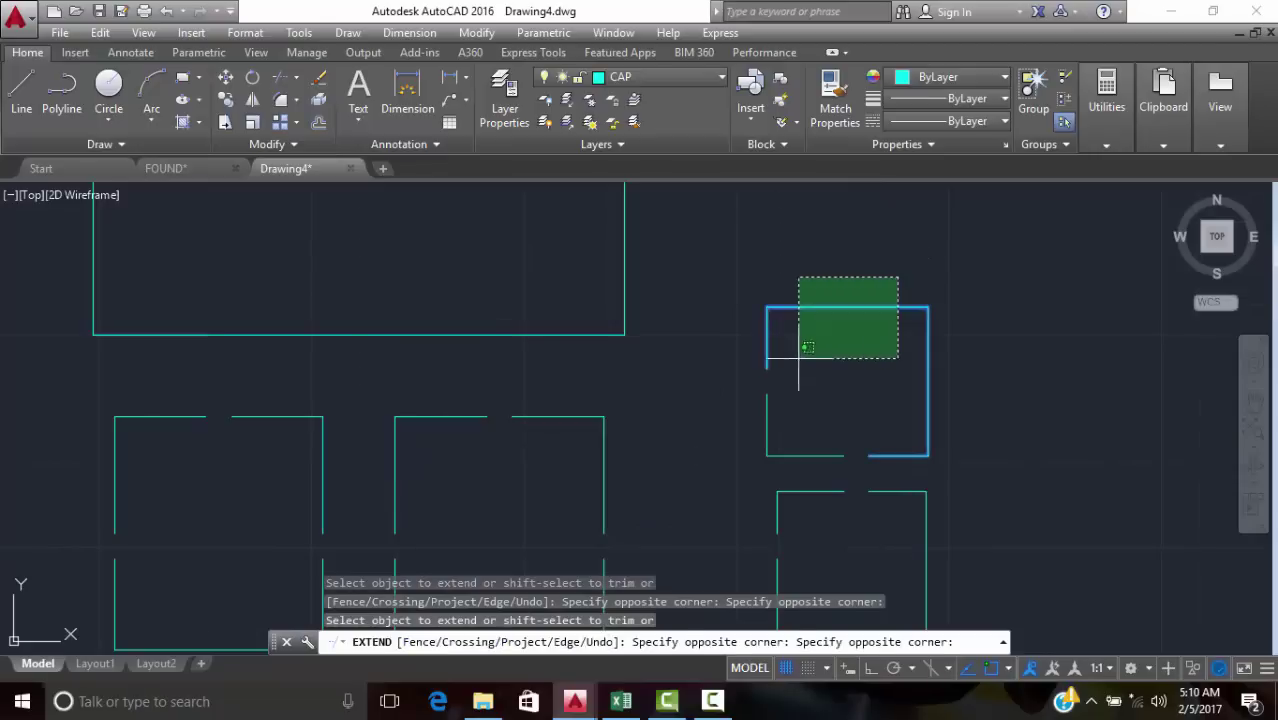
{"action": "left_click", "coordinate": [807, 338]}
{"action": "left_click", "coordinate": [824, 354]}
{"action": "left_click", "coordinate": [750, 414]}
{"action": "left_click", "coordinate": [874, 468]}
{"action": "left_click", "coordinate": [876, 466]}
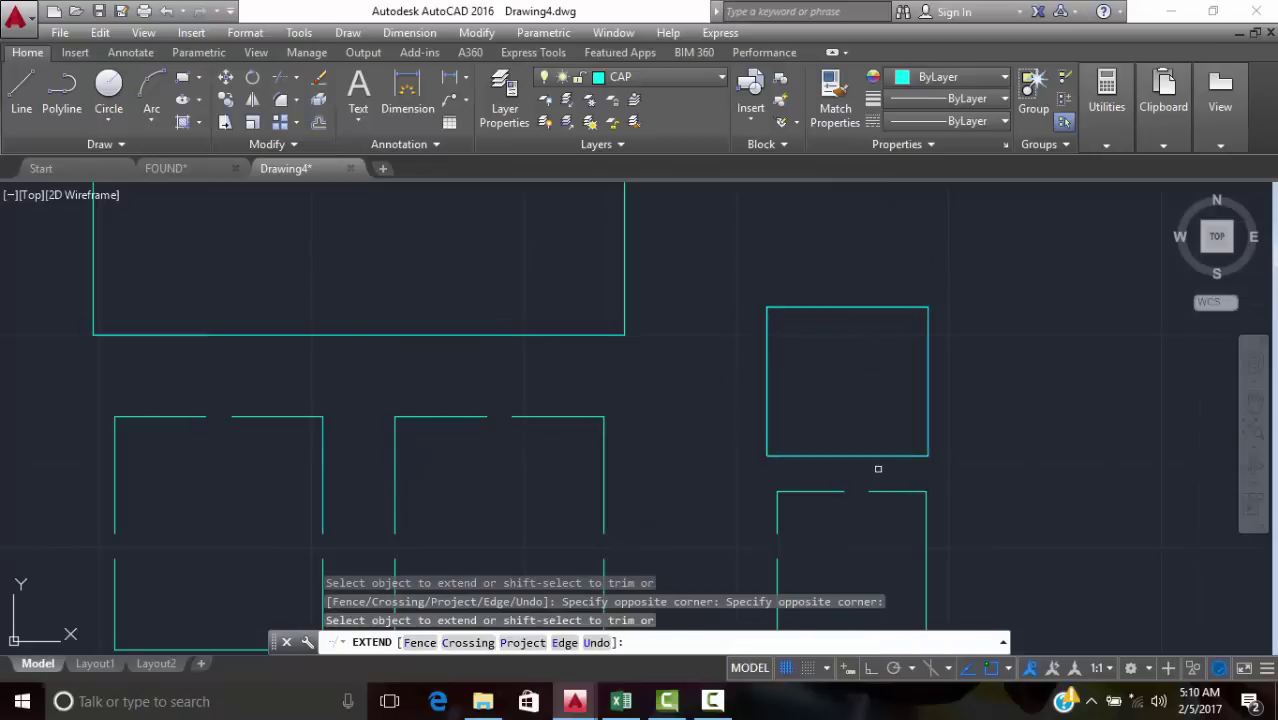
- Extend the upper and left edges of the next small footing down in the right column to close their gaps, and end the command
{"action": "scroll", "coordinate": [796, 357], "scroll_direction": "down", "scroll_amount": 3}
{"action": "scroll", "coordinate": [796, 345], "scroll_direction": "up", "scroll_amount": 3}
{"action": "left_click", "coordinate": [758, 328]}
{"action": "left_click", "coordinate": [803, 348]}
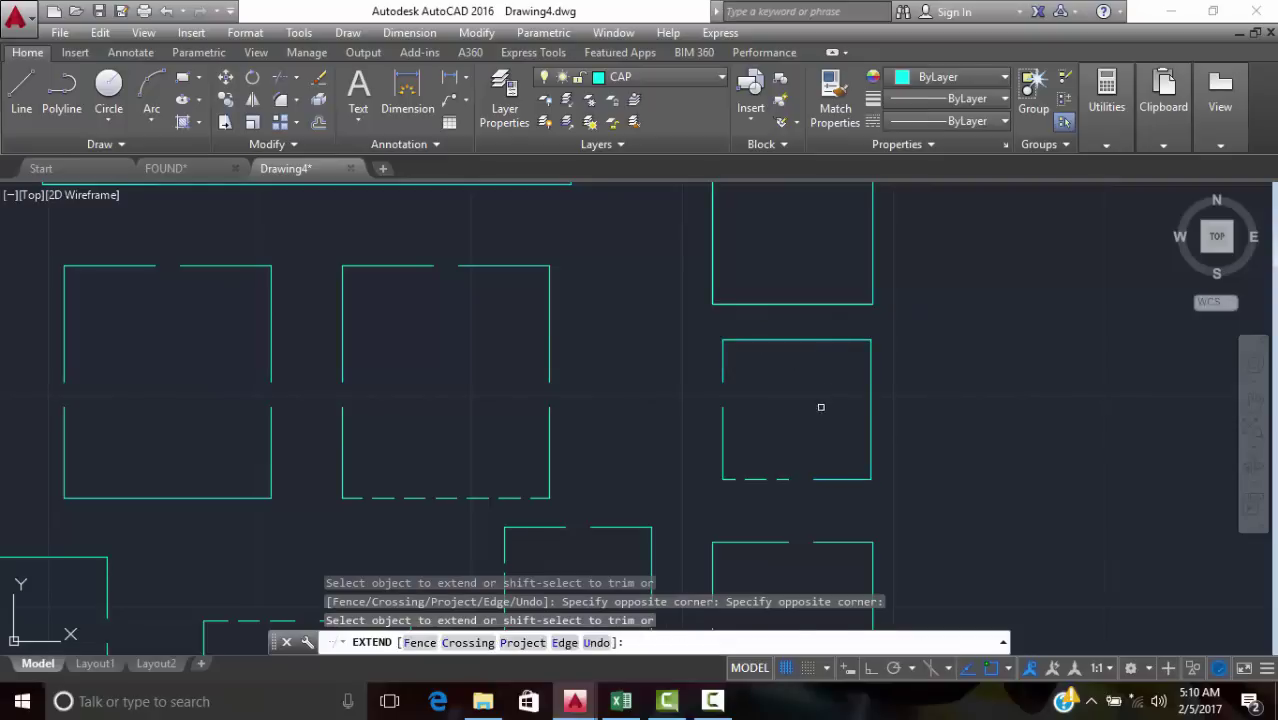
{"action": "left_click", "coordinate": [784, 370]}
{"action": "left_click", "coordinate": [648, 430]}
{"action": "key", "text": "Escape"}
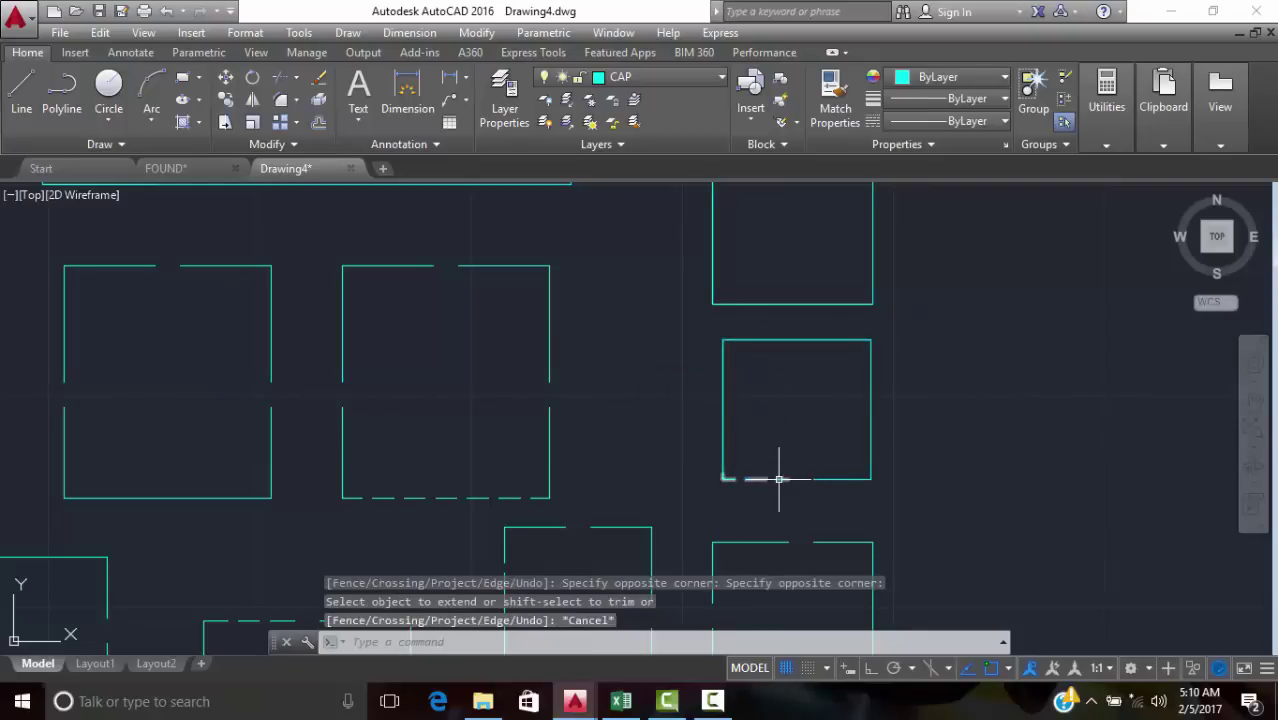
- Erase the dashed piece in the lower edge of the right column's second small footing
{"action": "left_click", "coordinate": [779, 479]}
{"action": "type", "text": "e"}
{"action": "key", "text": "Return"}
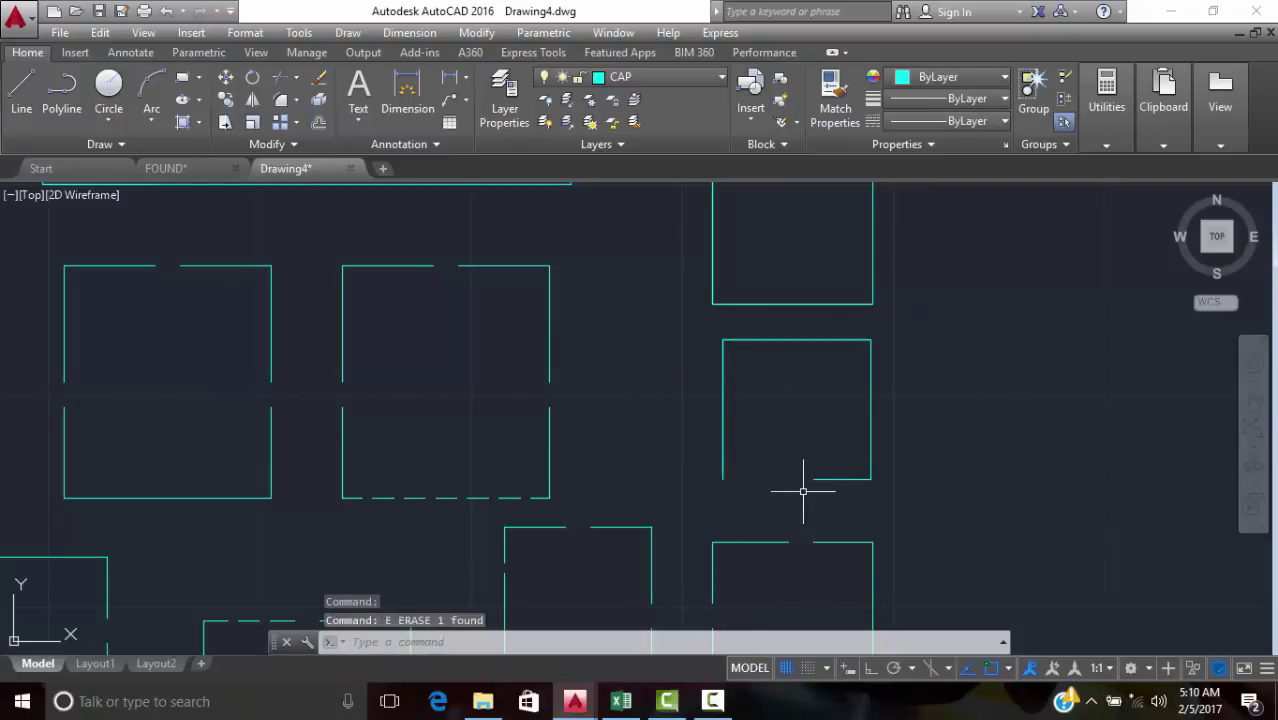
- Fillet the remaining part of that footing's lower edge with its left edge to form a closed sharp corner
{"action": "type", "text": "f"}
{"action": "key", "text": "Return"}
{"action": "left_click", "coordinate": [827, 481]}
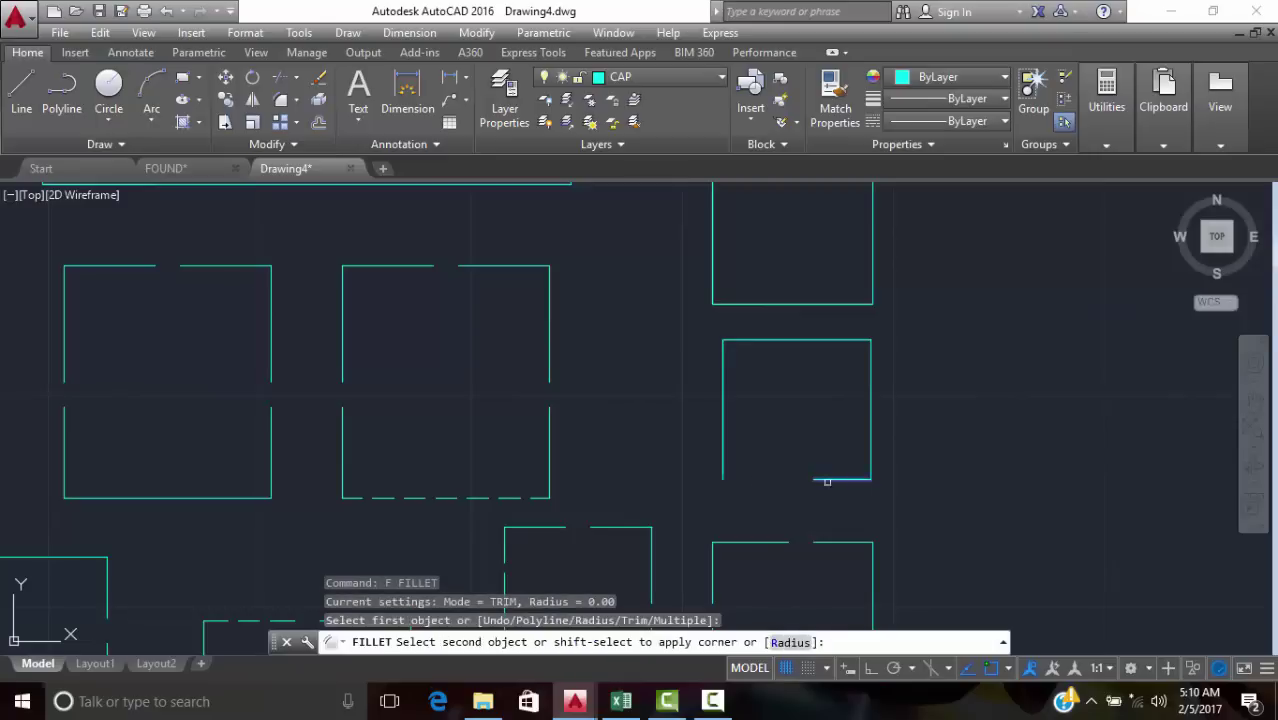
{"action": "left_click", "coordinate": [718, 470]}
{"action": "key", "text": "Escape"}
- Extend the right, upper and left edges of the right footing in the central pair to close their gaps, and end the command
{"action": "scroll", "coordinate": [579, 457], "scroll_direction": "down", "scroll_amount": 5}
{"action": "scroll", "coordinate": [567, 431], "scroll_direction": "up", "scroll_amount": 5}
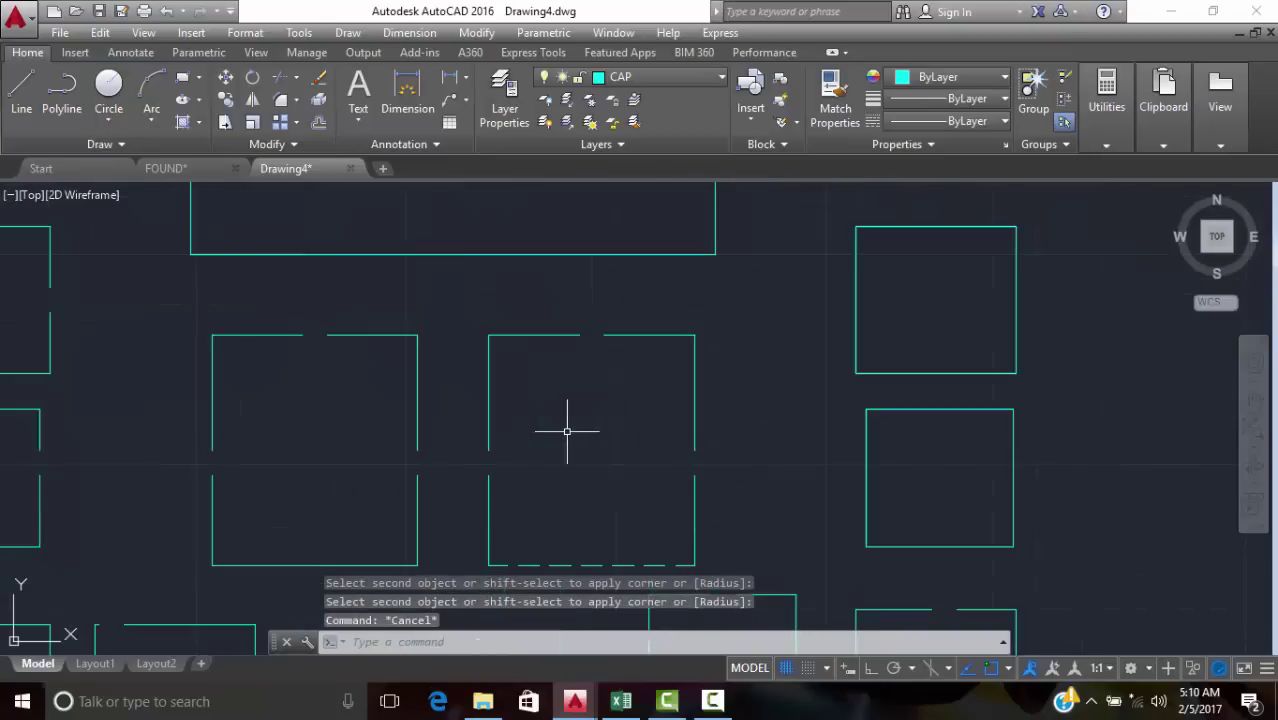
{"action": "type", "text": "ex"}
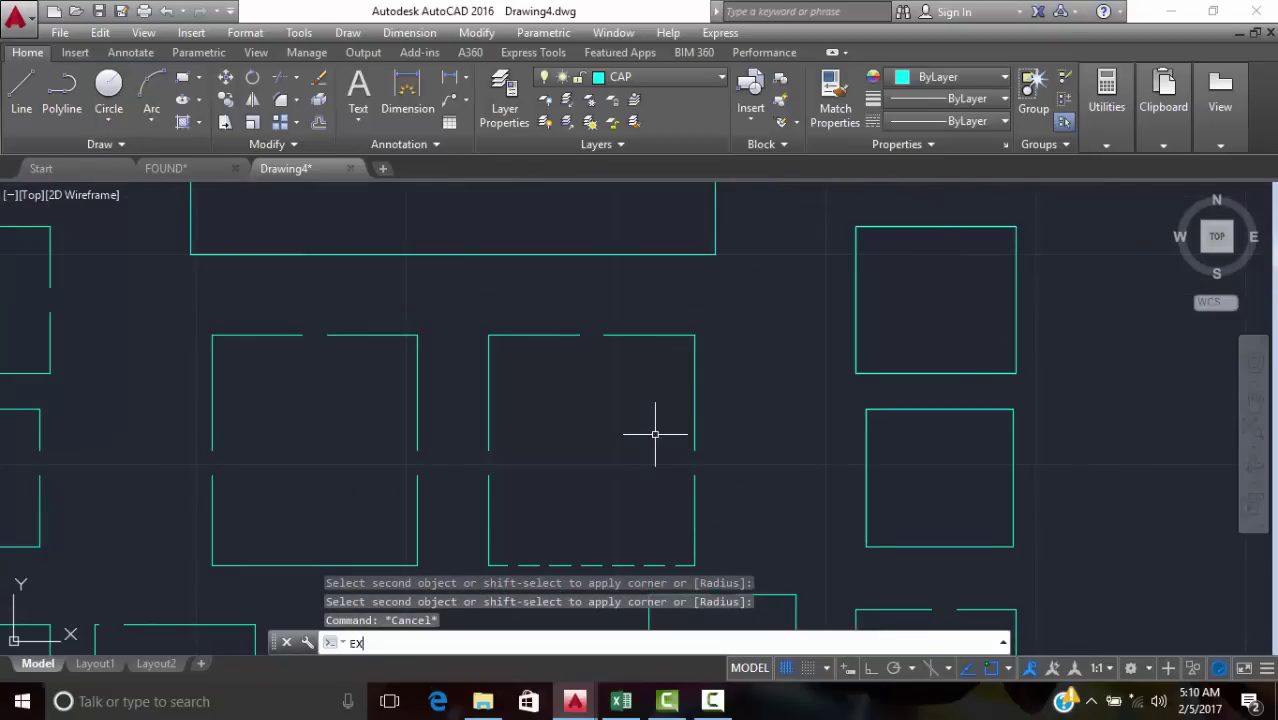
{"action": "key", "text": "Return"}
{"action": "key", "text": "Return"}
{"action": "left_click", "coordinate": [733, 402]}
{"action": "left_click", "coordinate": [631, 467]}
{"action": "left_click", "coordinate": [618, 299]}
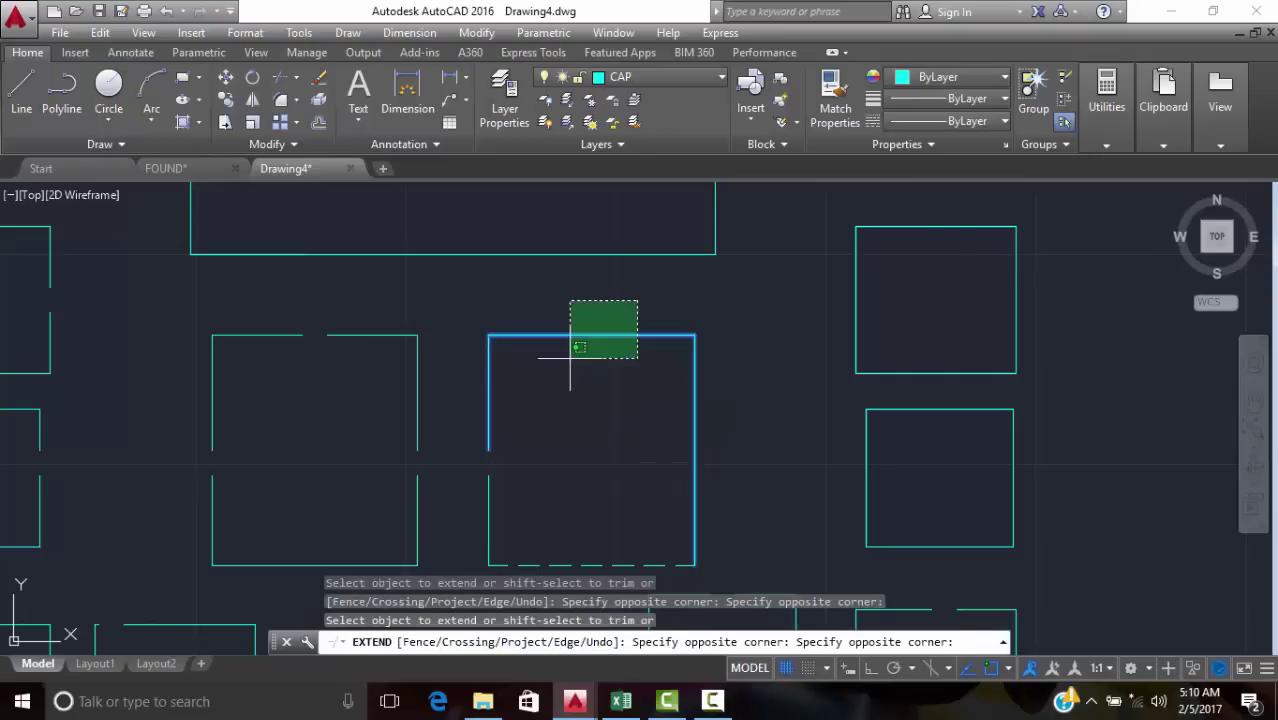
{"action": "left_click", "coordinate": [571, 362]}
{"action": "left_click", "coordinate": [561, 400]}
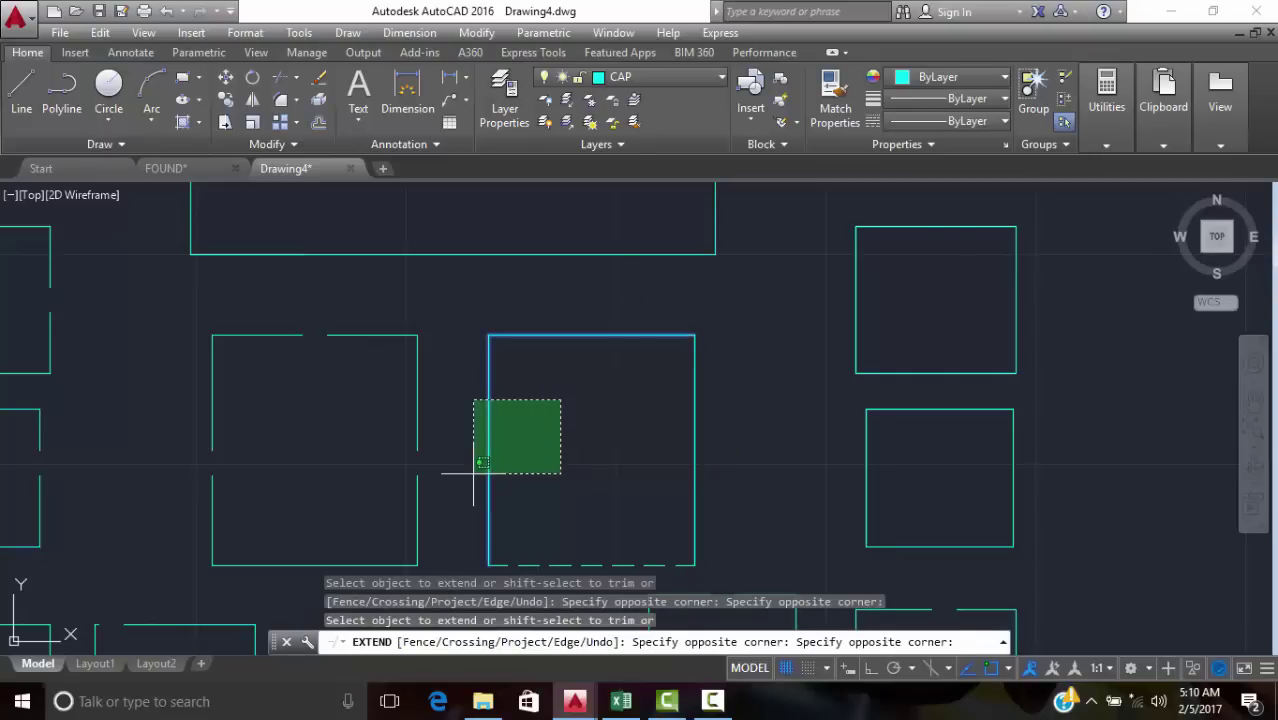
{"action": "left_click", "coordinate": [474, 478]}
{"action": "key", "text": "Escape"}
- Explode the dashed polyline along the lower edge of the central pair's right footing with XPLODE
{"action": "middle_click_drag", "start_coordinate": [528, 491], "coordinate": [522, 448]}
{"action": "scroll", "coordinate": [510, 330], "scroll_direction": "down", "scroll_amount": 2}
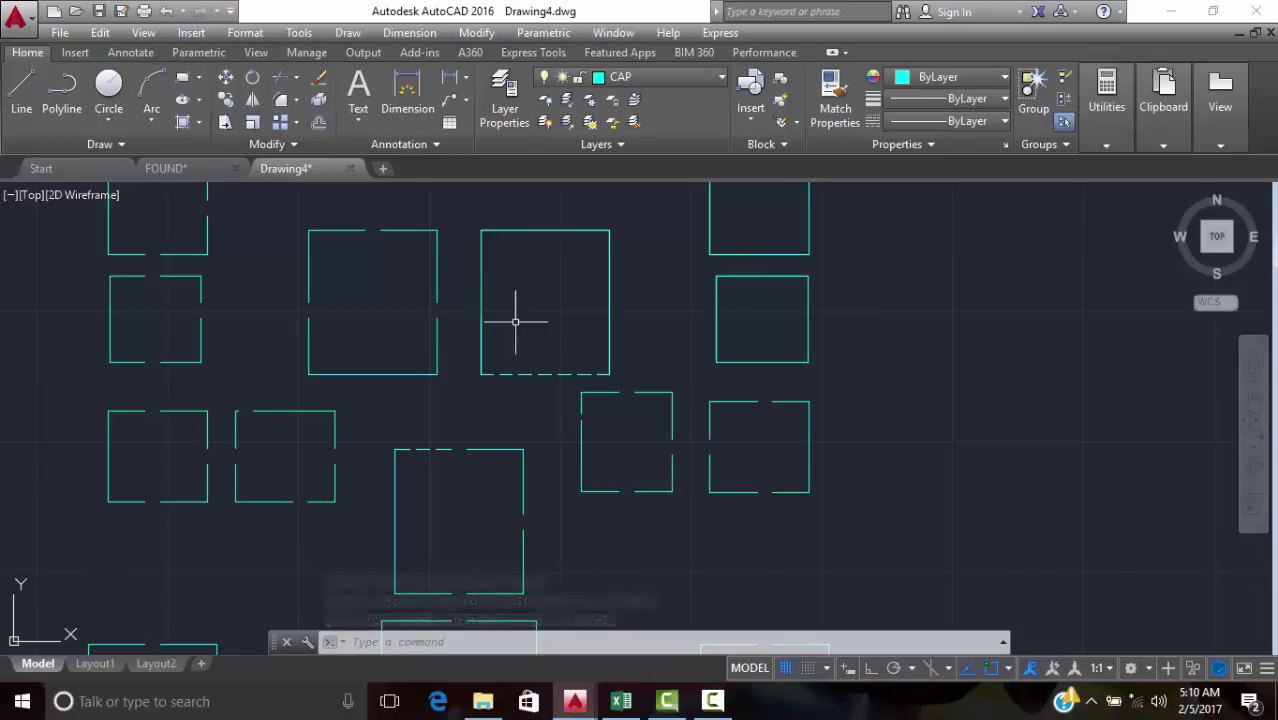
{"action": "scroll", "coordinate": [513, 322], "scroll_direction": "up", "scroll_amount": 2}
{"action": "middle_click_drag", "start_coordinate": [513, 322], "coordinate": [462, 289]}
{"action": "scroll", "coordinate": [475, 300], "scroll_direction": "up", "scroll_amount": 2}
{"action": "left_click", "coordinate": [493, 375]}
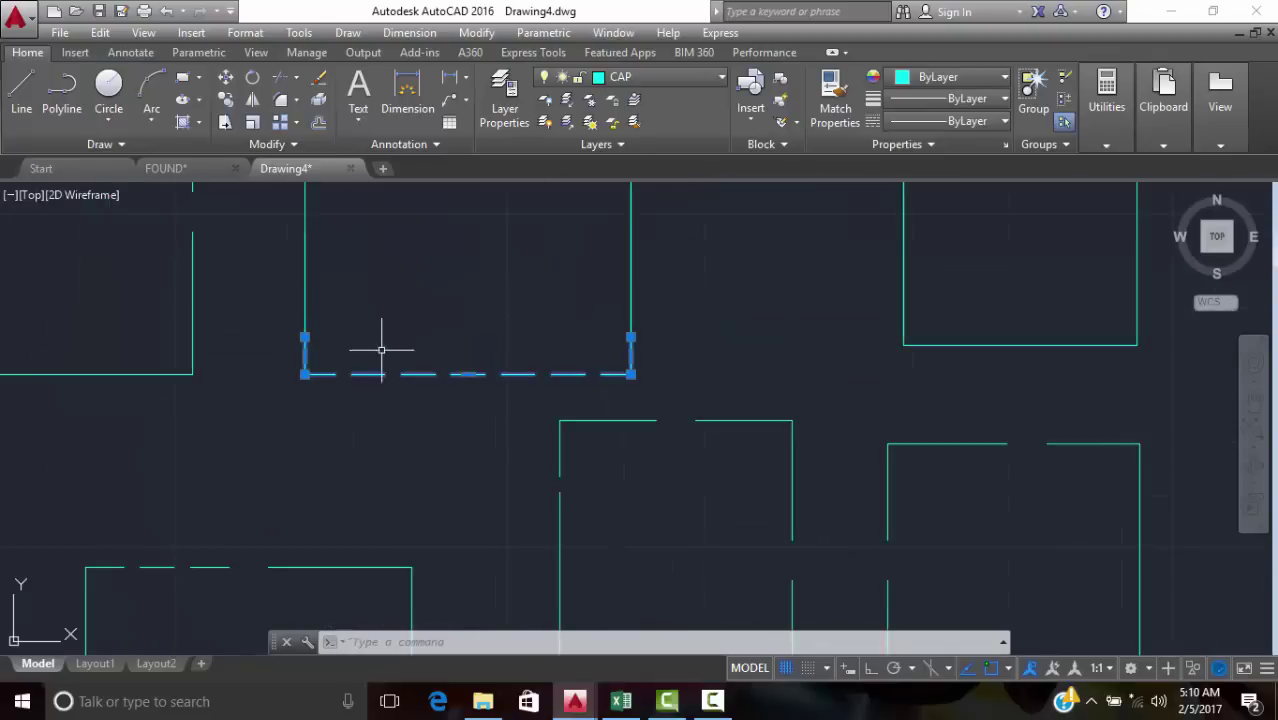
{"action": "left_click", "coordinate": [408, 351]}
{"action": "type", "text": "x"}
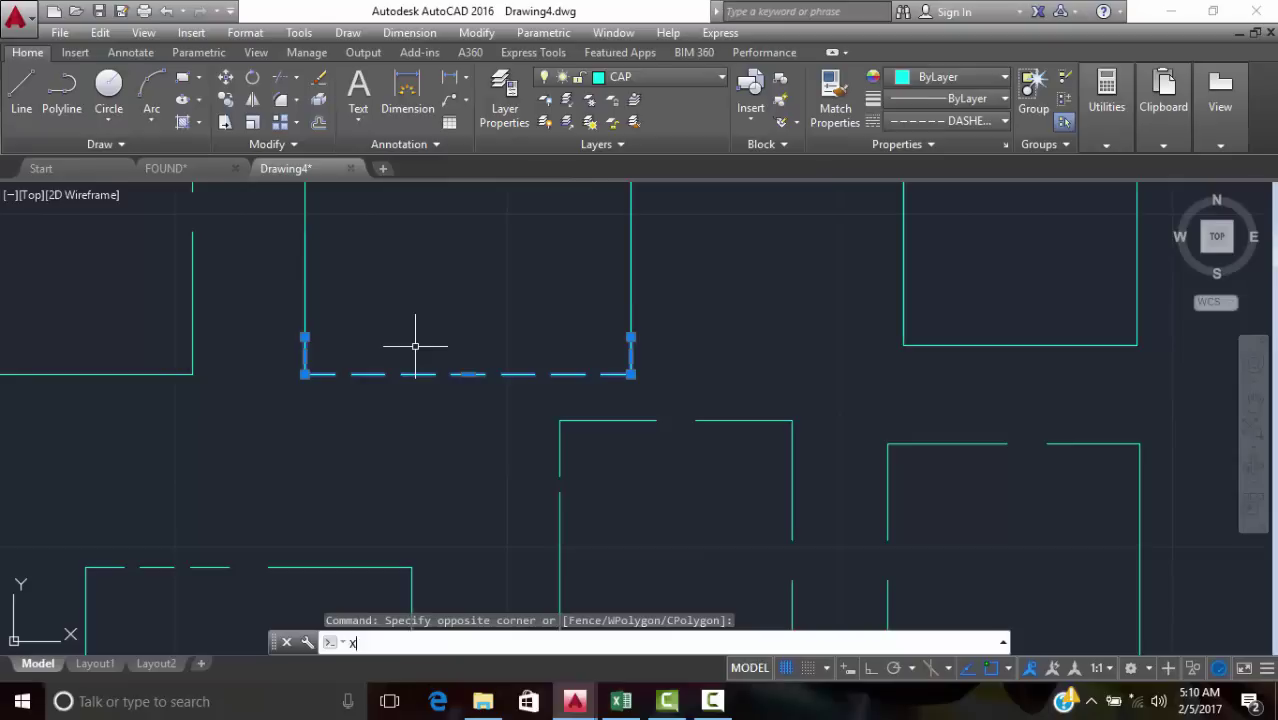
{"action": "type", "text": "p"}
{"action": "key", "text": "Return"}
{"action": "key", "text": "Return"}
- Erase the dashed lower edge of the central pair's right footing
{"action": "left_click", "coordinate": [528, 348]}
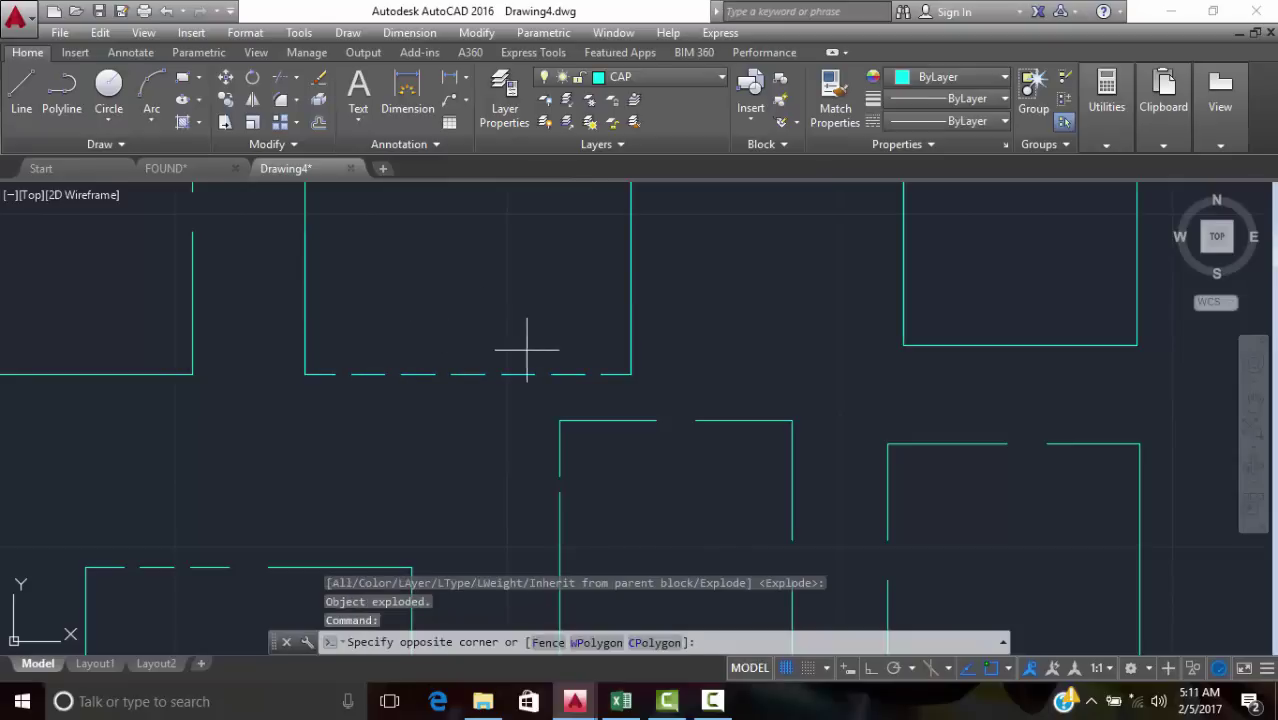
{"action": "left_click", "coordinate": [430, 385]}
{"action": "type", "text": "e"}
{"action": "key", "text": "Return"}
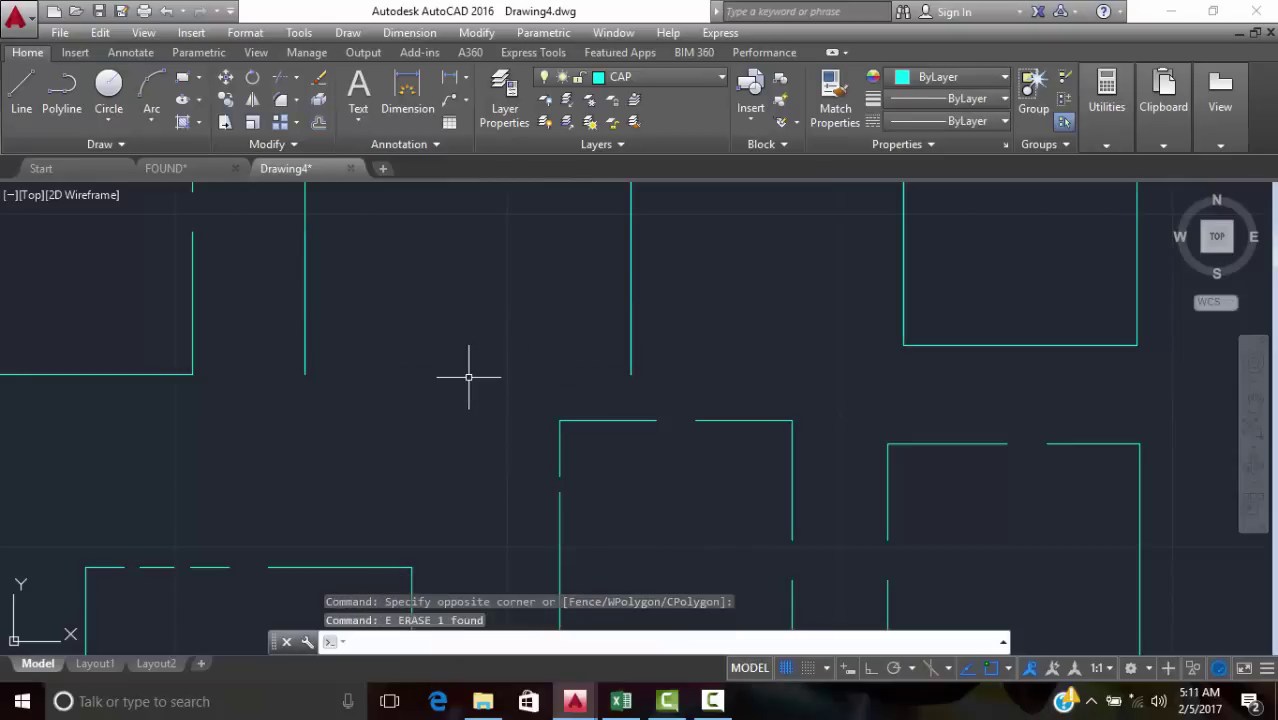
- Draw a line between the lower ends of that footing's two side edges as its new lower edge
{"action": "type", "text": "l"}
{"action": "key", "text": "Return"}
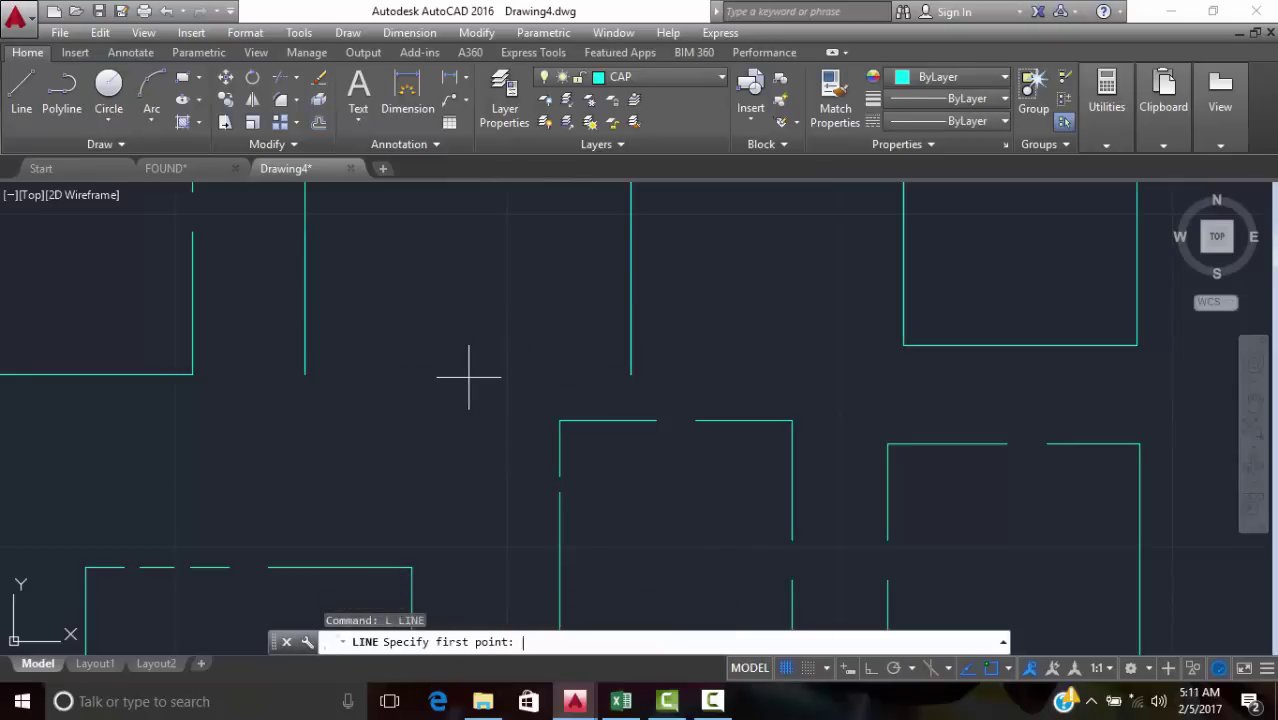
{"action": "left_click", "coordinate": [305, 375]}
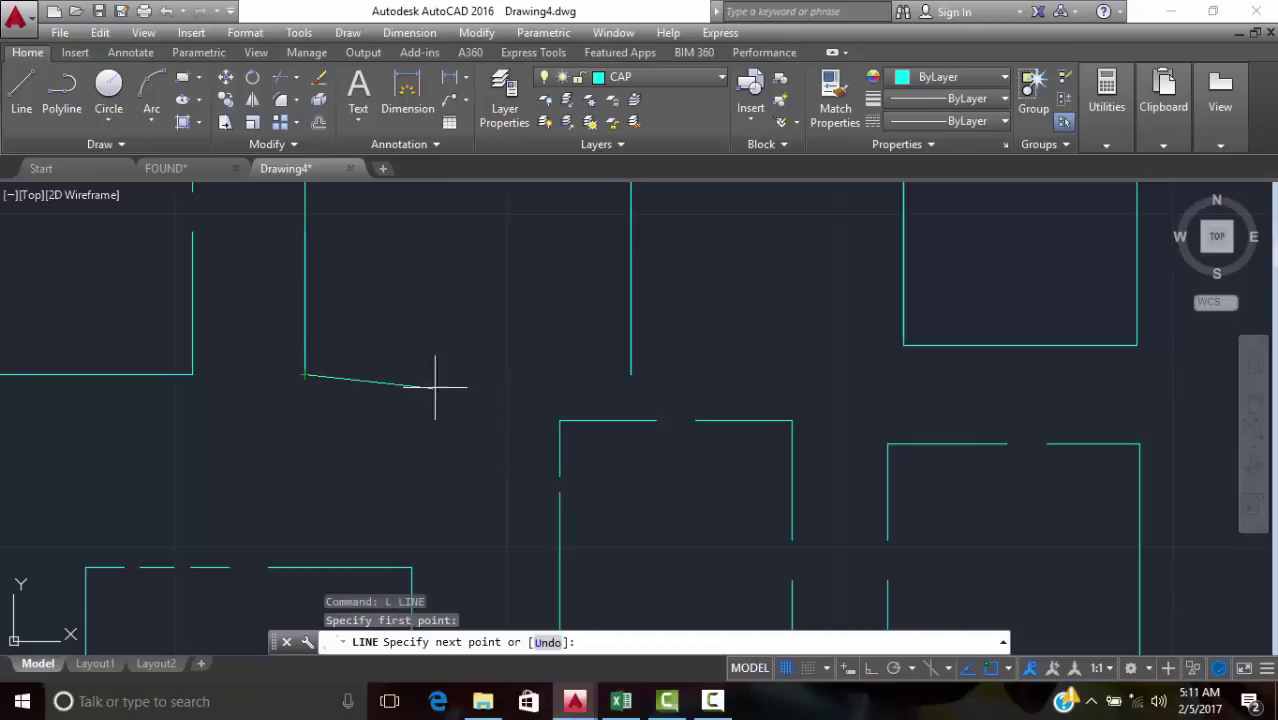
{"action": "left_click", "coordinate": [630, 375]}
{"action": "key", "text": "Escape"}
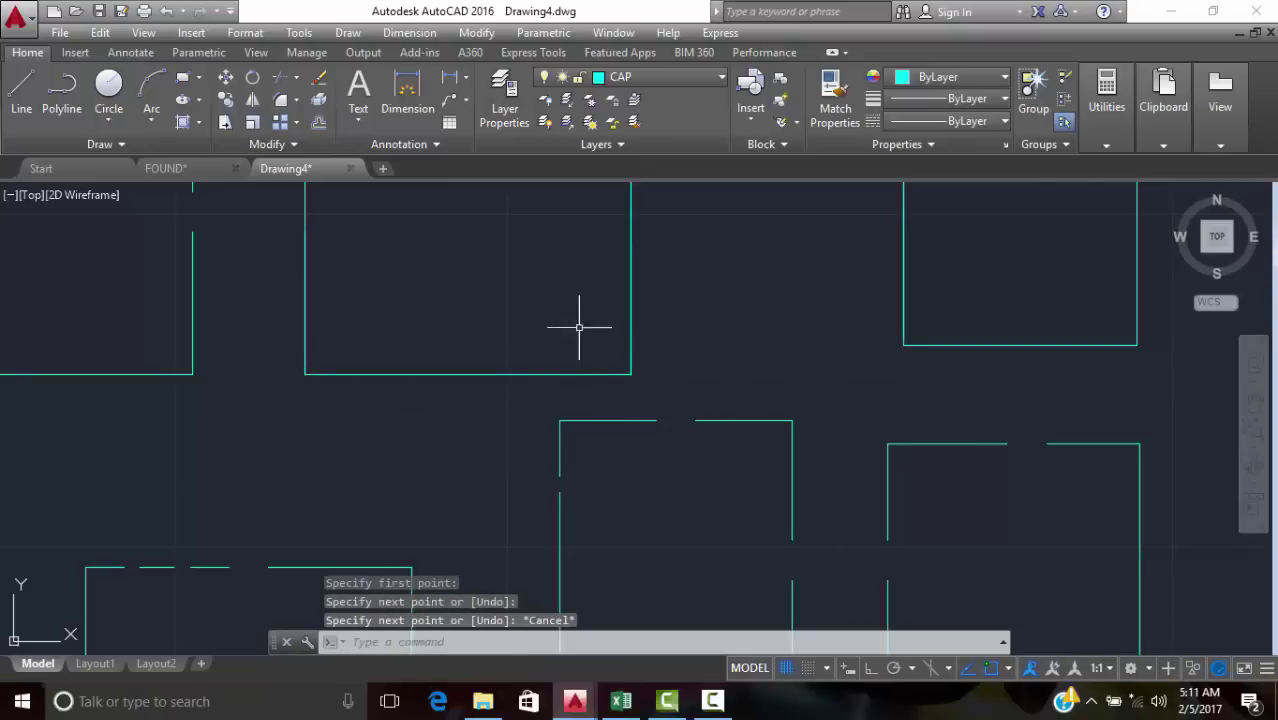
- Extend the right, left and upper edges of the left footing in the central pair to close their gaps
{"action": "scroll", "coordinate": [488, 334], "scroll_direction": "down", "scroll_amount": 5}
{"action": "scroll", "coordinate": [559, 315], "scroll_direction": "up", "scroll_amount": 4}
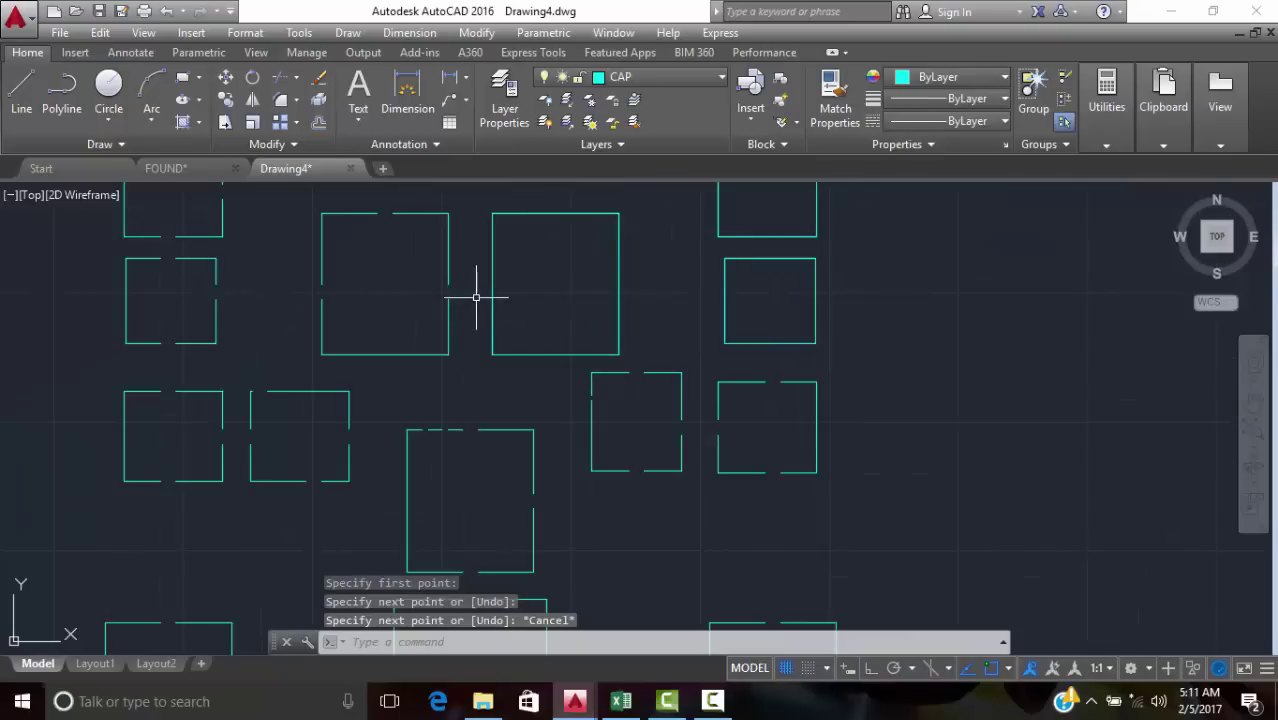
{"action": "scroll", "coordinate": [476, 297], "scroll_direction": "up", "scroll_amount": 3}
{"action": "type", "text": "ex"}
{"action": "key", "text": "Return"}
{"action": "key", "text": "Return"}
{"action": "left_click_drag", "start_coordinate": [439, 214], "coordinate": [372, 324]}
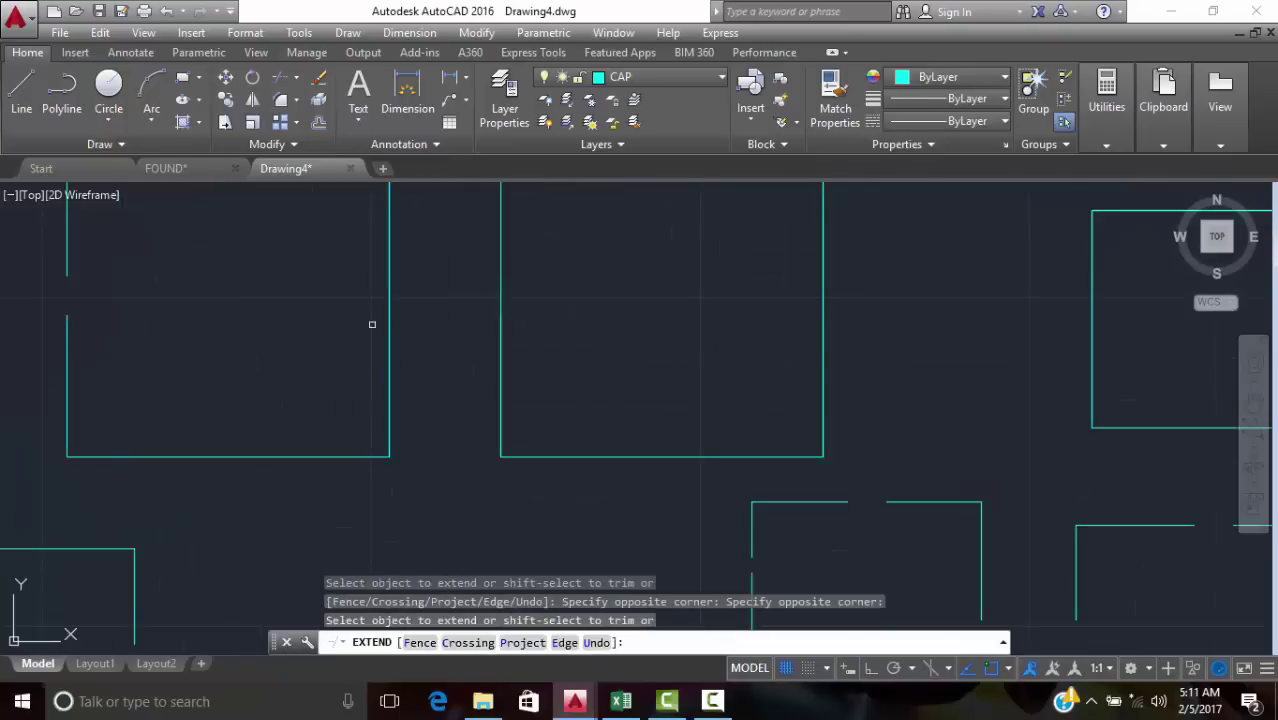
{"action": "scroll", "coordinate": [228, 285], "scroll_direction": "down", "scroll_amount": 3}
{"action": "scroll", "coordinate": [238, 405], "scroll_direction": "up", "scroll_amount": 3}
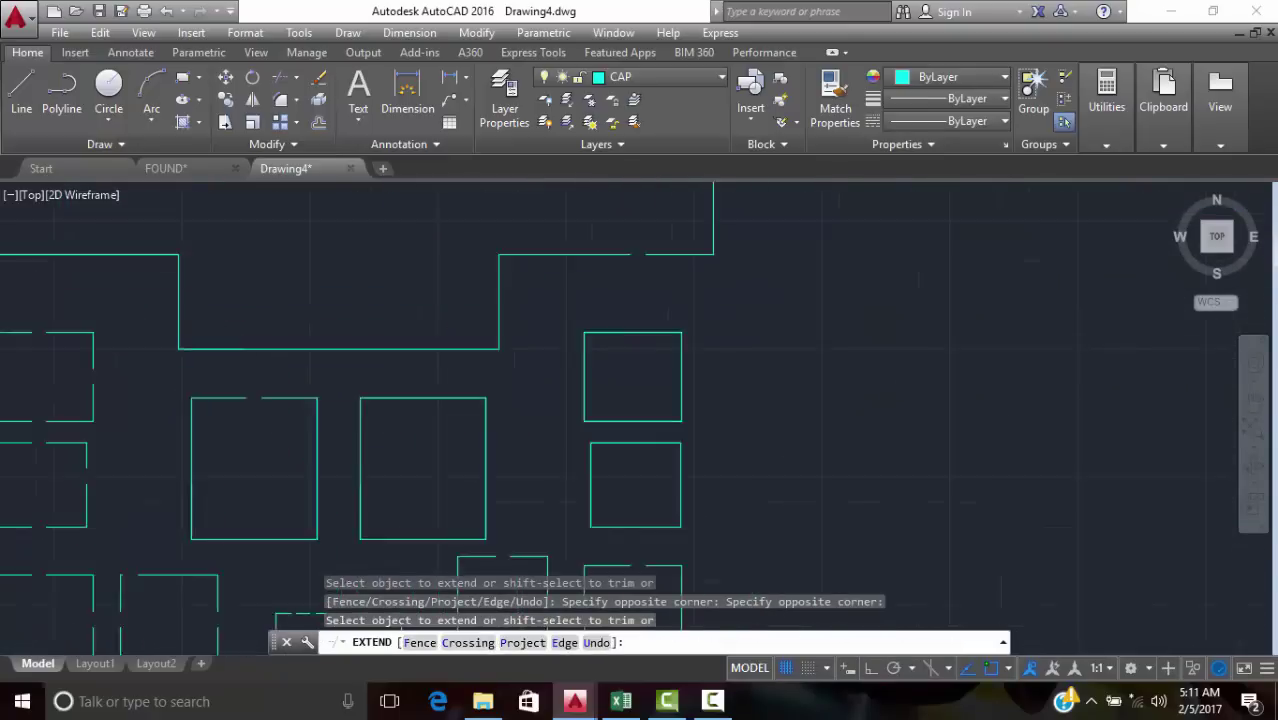
{"action": "left_click", "coordinate": [238, 405]}
{"action": "left_click", "coordinate": [297, 471]}
- Extend the edges of the two small footings below the large footing's left end to close all their gaps
{"action": "scroll", "coordinate": [297, 471], "scroll_direction": "down", "scroll_amount": 3}
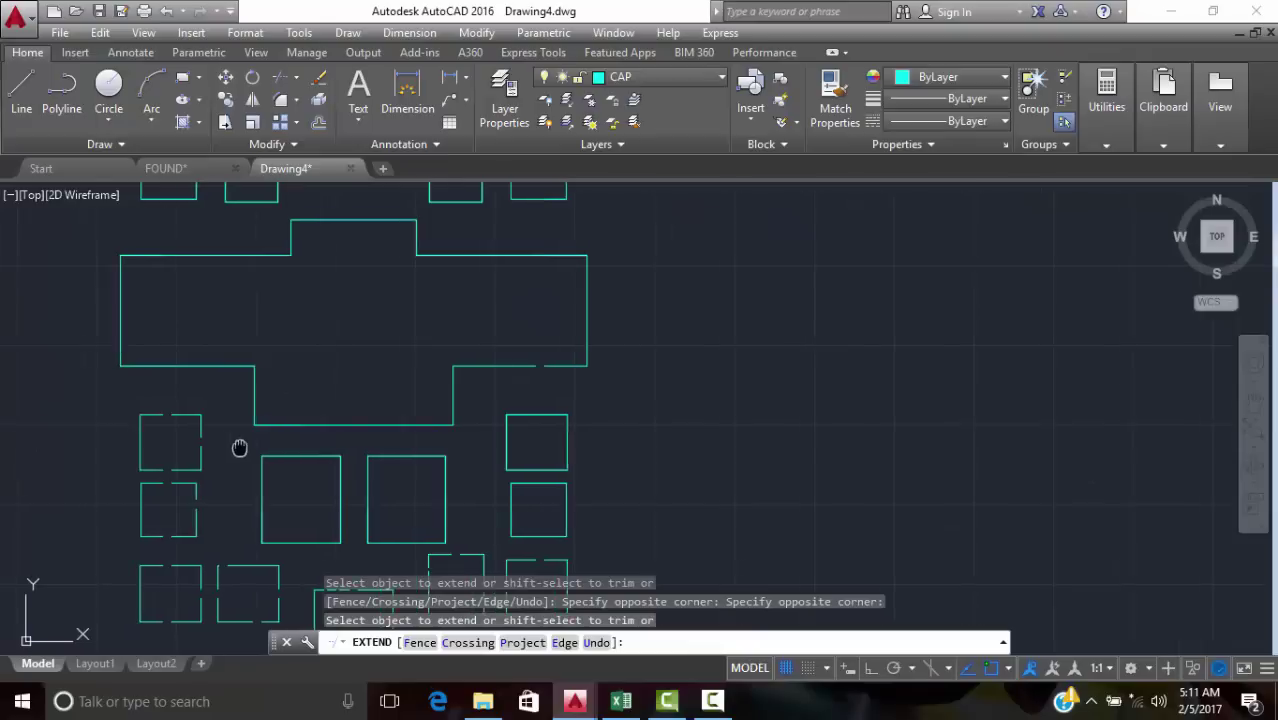
{"action": "scroll", "coordinate": [240, 448], "scroll_direction": "up", "scroll_amount": 2}
{"action": "left_click", "coordinate": [269, 426]}
{"action": "left_click", "coordinate": [218, 453]}
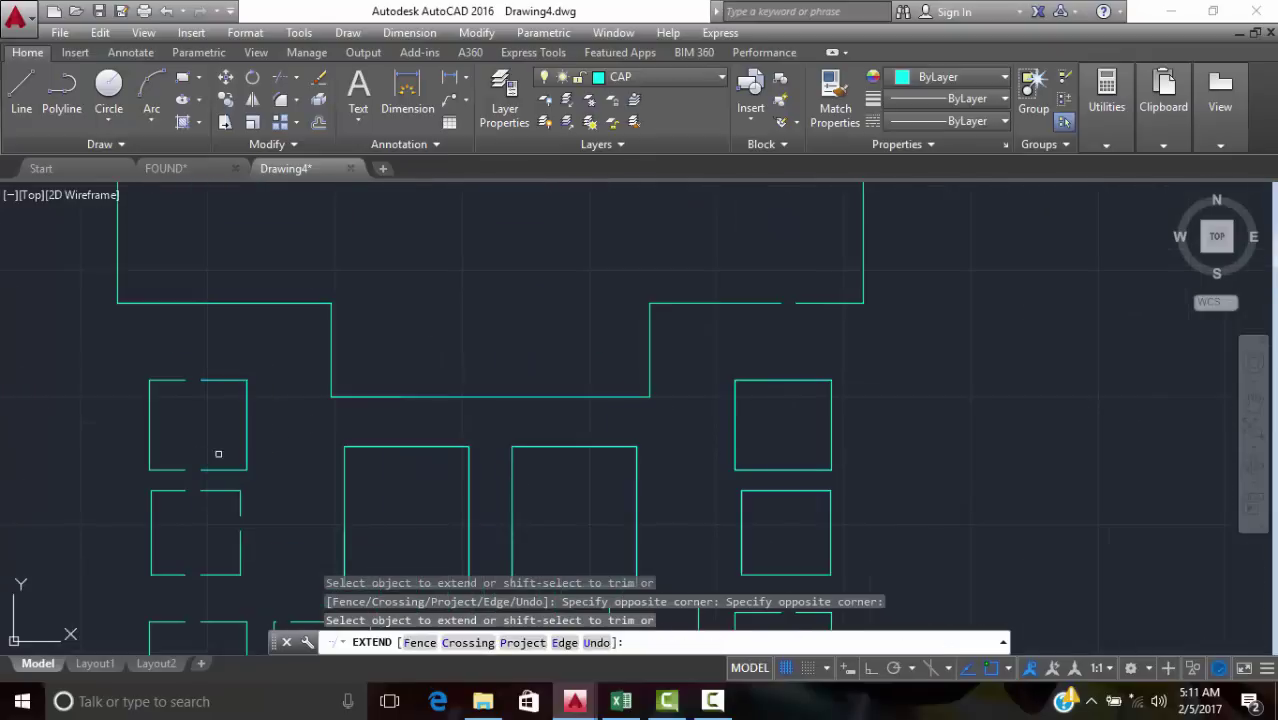
{"action": "left_click", "coordinate": [212, 361]}
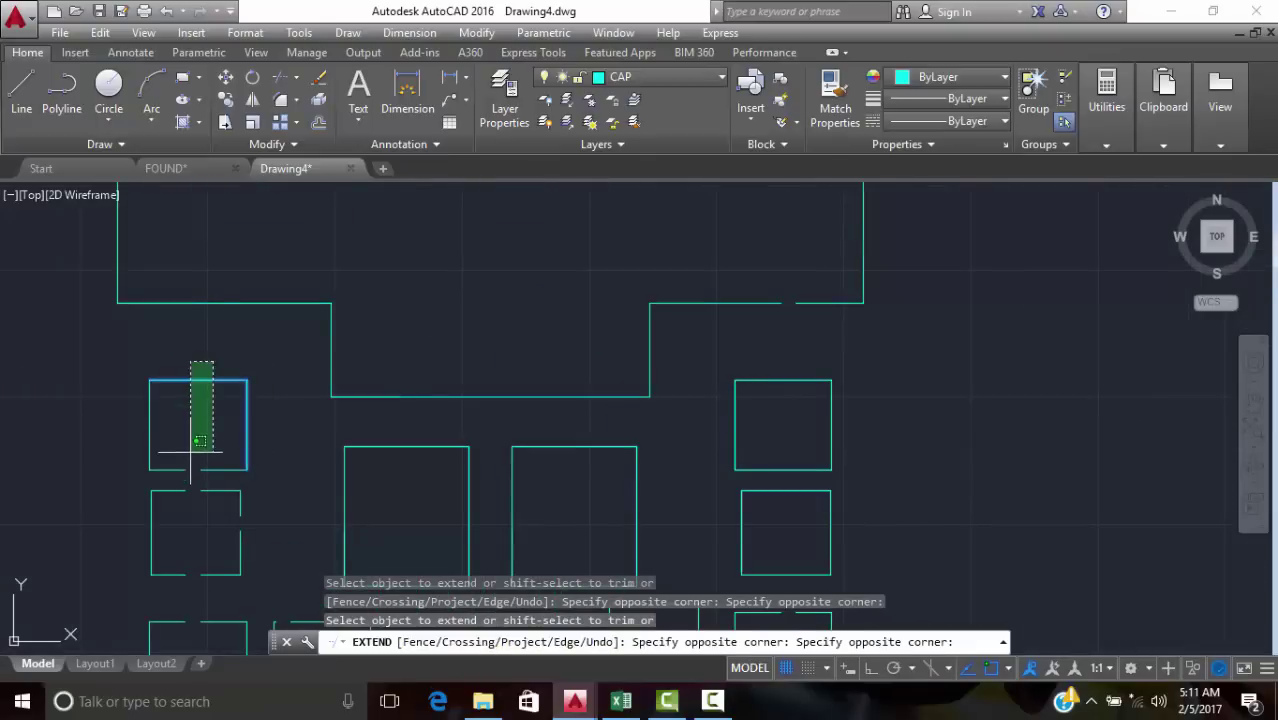
{"action": "left_click", "coordinate": [186, 596]}
- Extend the upper and lower edges of the leftmost footing in the next row down to close their gaps
{"action": "scroll", "coordinate": [297, 465], "scroll_direction": "down", "scroll_amount": 2}
{"action": "middle_click_drag", "start_coordinate": [297, 465], "coordinate": [274, 316]}
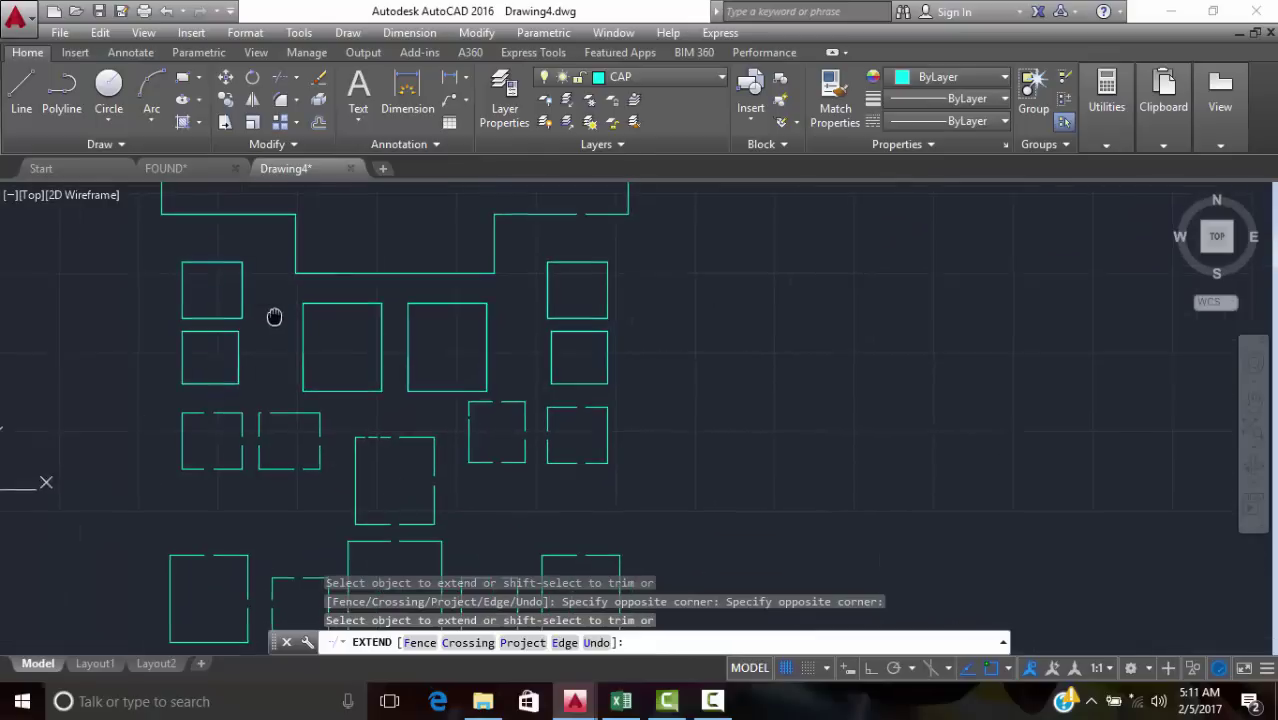
{"action": "scroll", "coordinate": [255, 417], "scroll_direction": "up", "scroll_amount": 4}
{"action": "left_click", "coordinate": [171, 365]}
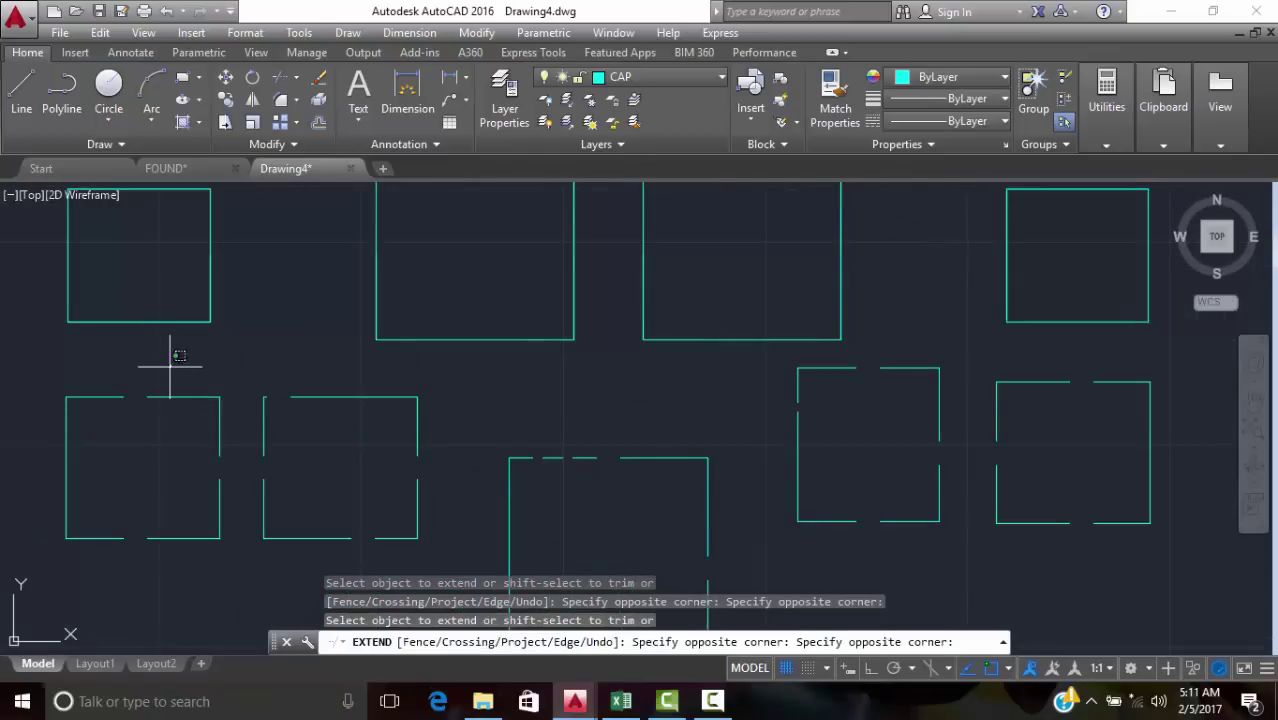
{"action": "left_click", "coordinate": [122, 561]}
- Extend the leftmost footing's right edge and all gapped edges of the footing beside it to close both outlines
{"action": "left_click", "coordinate": [186, 432]}
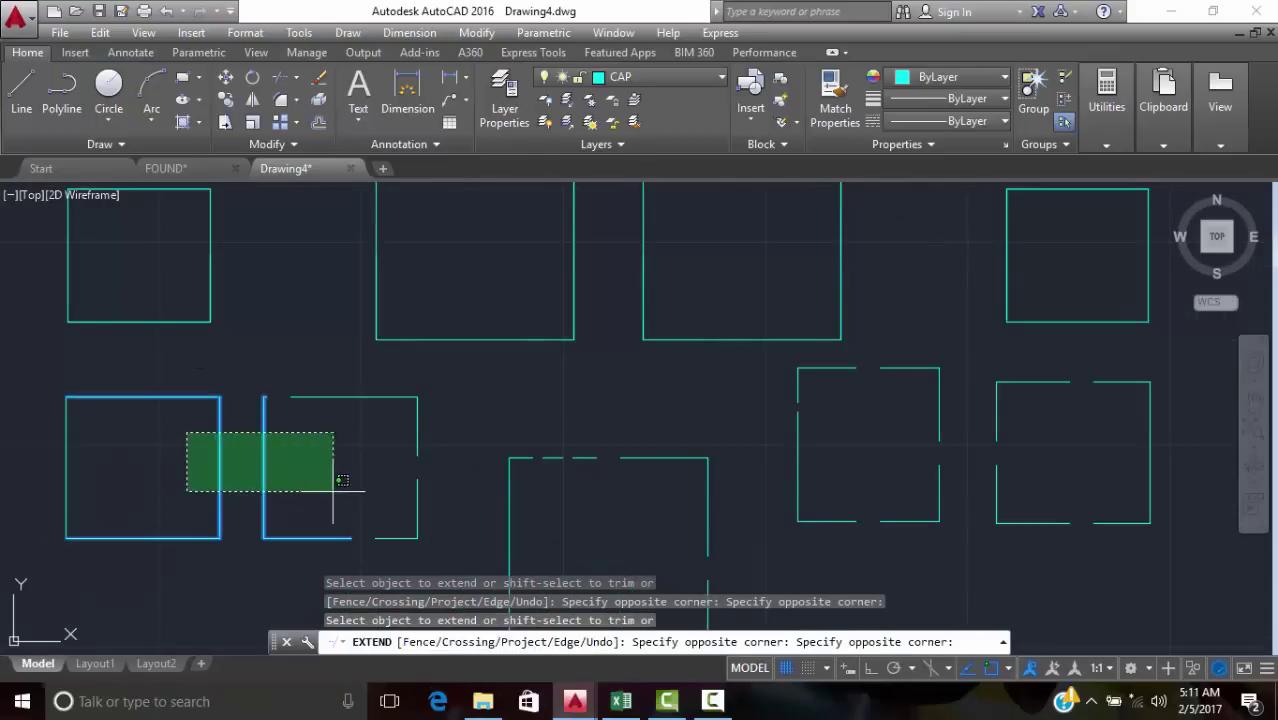
{"action": "left_click", "coordinate": [430, 488]}
{"action": "left_click", "coordinate": [326, 358]}
{"action": "left_click", "coordinate": [268, 448]}
{"action": "left_click", "coordinate": [408, 478]}
{"action": "left_click", "coordinate": [262, 576]}
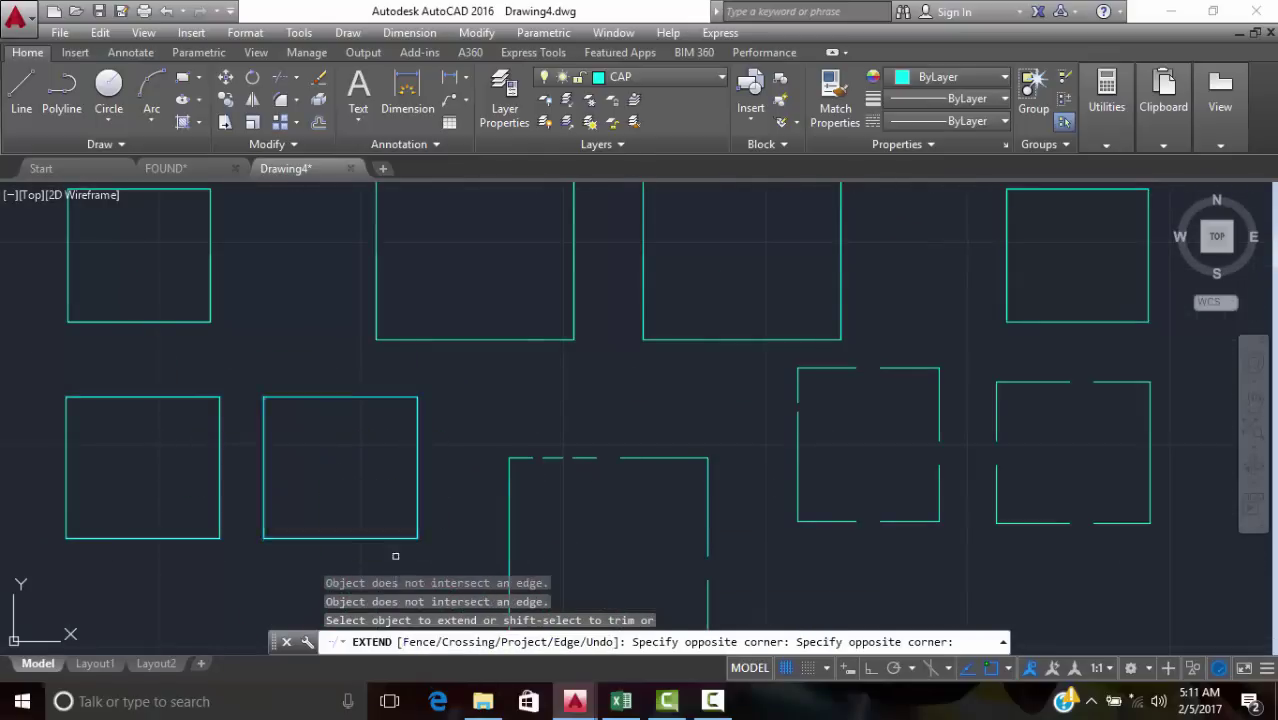
- Extend the right, lower and upper edges of the footing centred below the middle pair to close its gaps
{"action": "scroll", "coordinate": [391, 462], "scroll_direction": "down", "scroll_amount": 4}
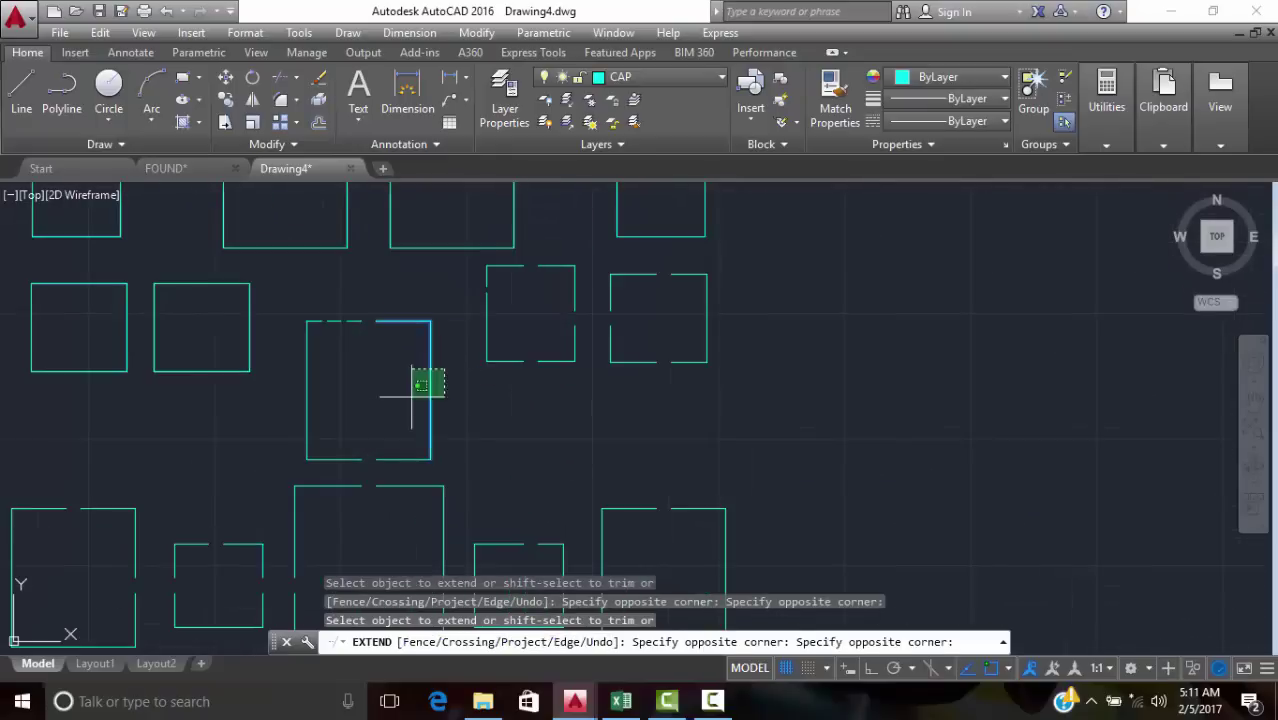
{"action": "left_click", "coordinate": [364, 458]}
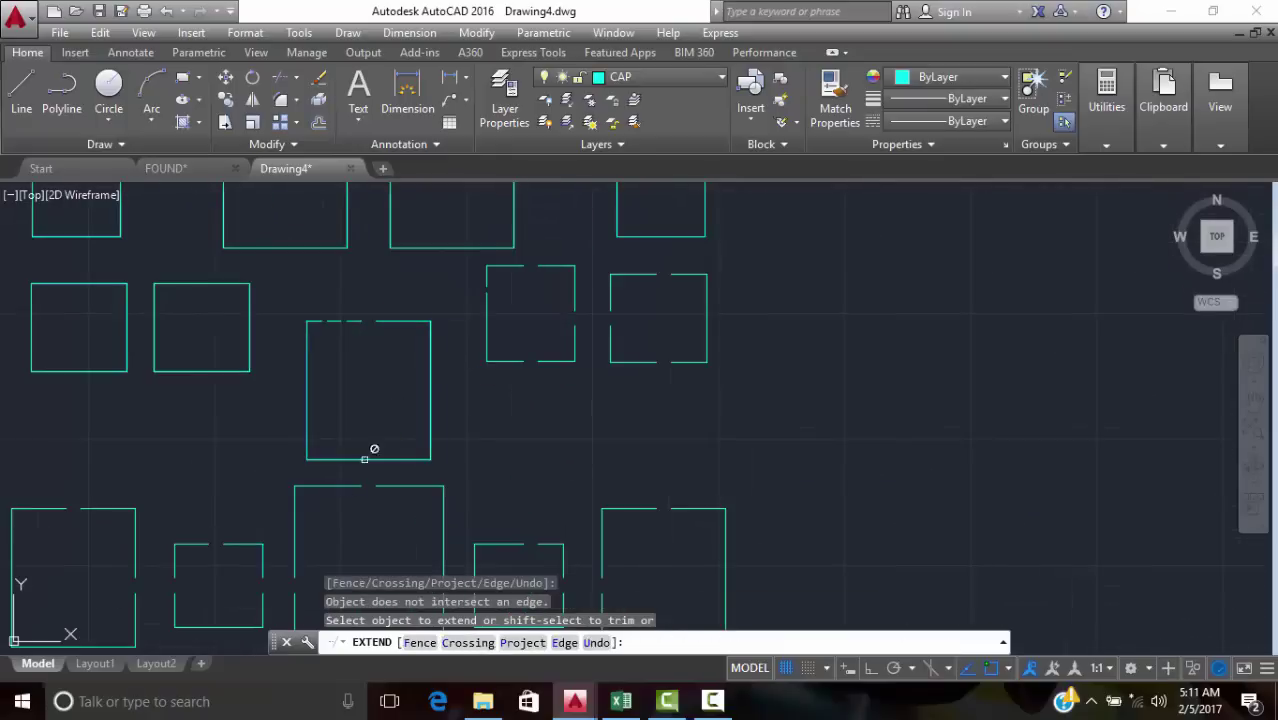
{"action": "left_click", "coordinate": [393, 312]}
{"action": "left_click", "coordinate": [343, 334]}
- Extend the left, upper and lower edges of the footing immediately right of the centre footing to close their gaps
{"action": "left_click", "coordinate": [452, 262]}
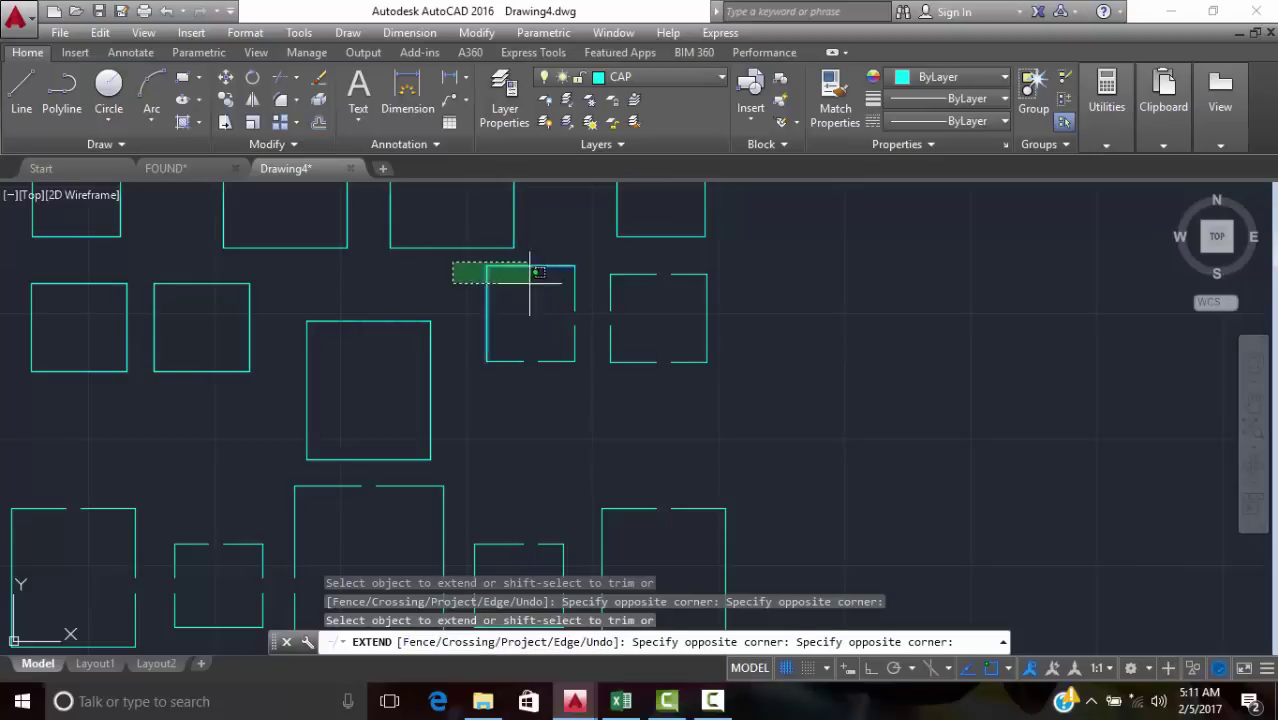
{"action": "left_click", "coordinate": [522, 355]}
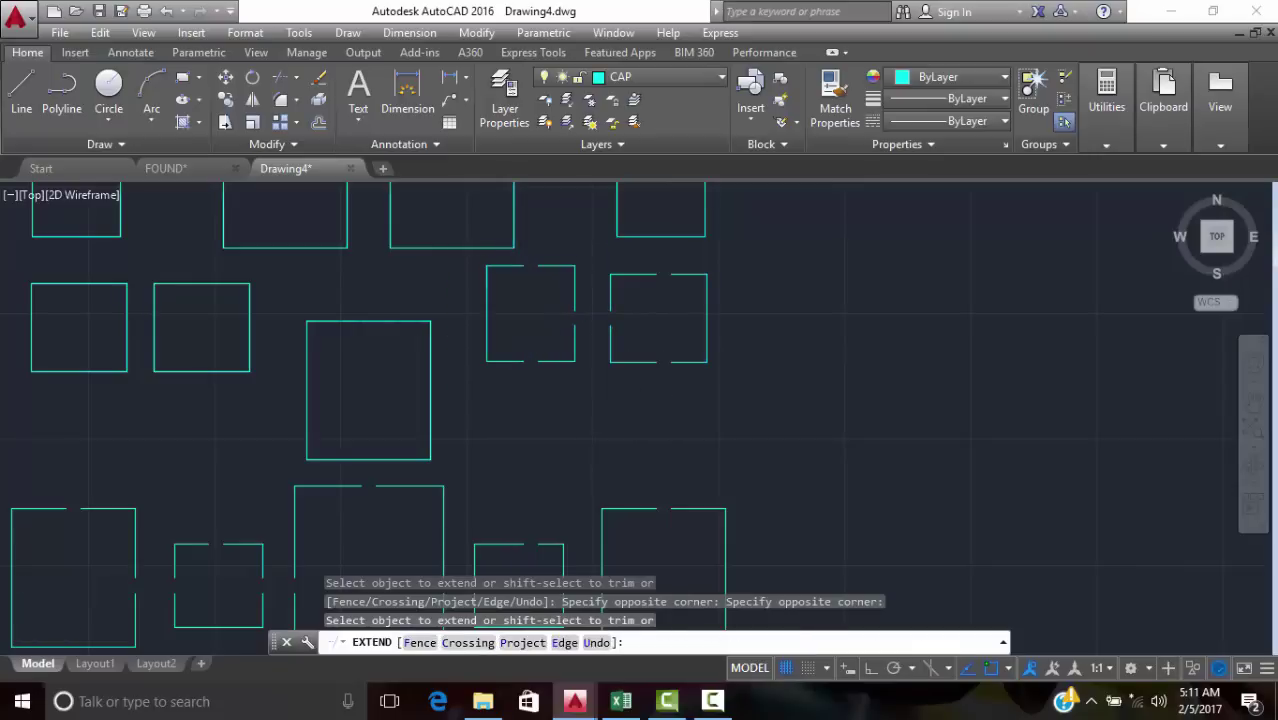
{"action": "scroll", "coordinate": [510, 260], "scroll_direction": "up", "scroll_amount": 4}
{"action": "left_click", "coordinate": [486, 262]}
{"action": "left_click", "coordinate": [590, 467]}
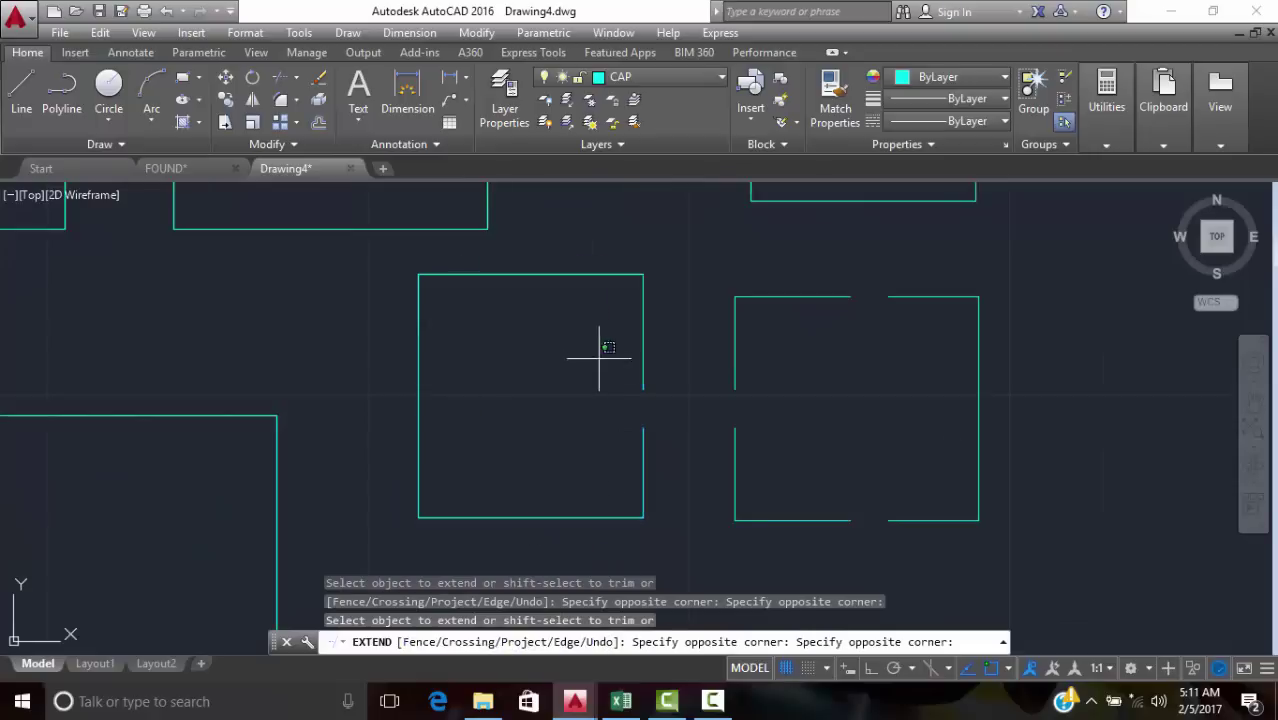
- Extend that footing's right edge and the gapped left, upper and lower edges of its right-hand neighbour to close both outlines
{"action": "left_click", "coordinate": [807, 355]}
{"action": "left_click", "coordinate": [692, 406]}
{"action": "left_click", "coordinate": [827, 257]}
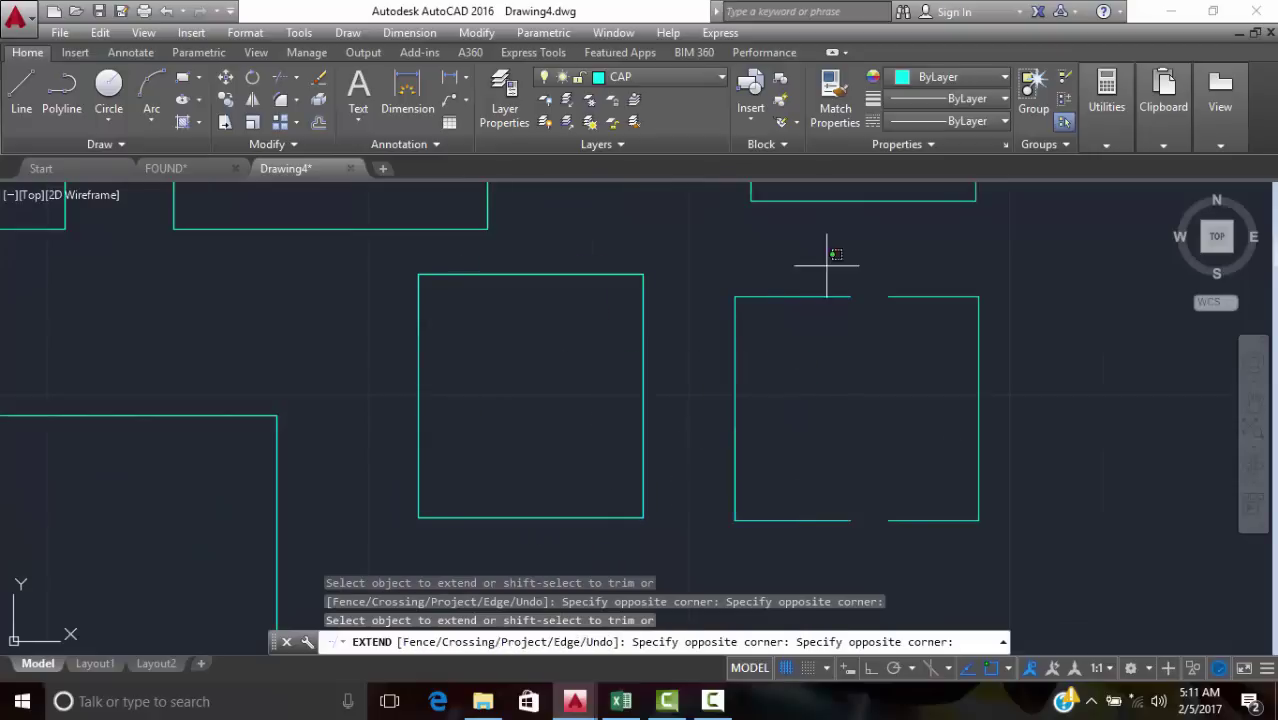
{"action": "left_click", "coordinate": [921, 362]}
{"action": "left_click", "coordinate": [920, 440]}
{"action": "left_click", "coordinate": [839, 585]}
- Erase the segments forming the upper-left corner of the rightmost footing in the last row
{"action": "scroll", "coordinate": [838, 520], "scroll_direction": "down", "scroll_amount": 2}
{"action": "scroll", "coordinate": [739, 369], "scroll_direction": "down", "scroll_amount": 3}
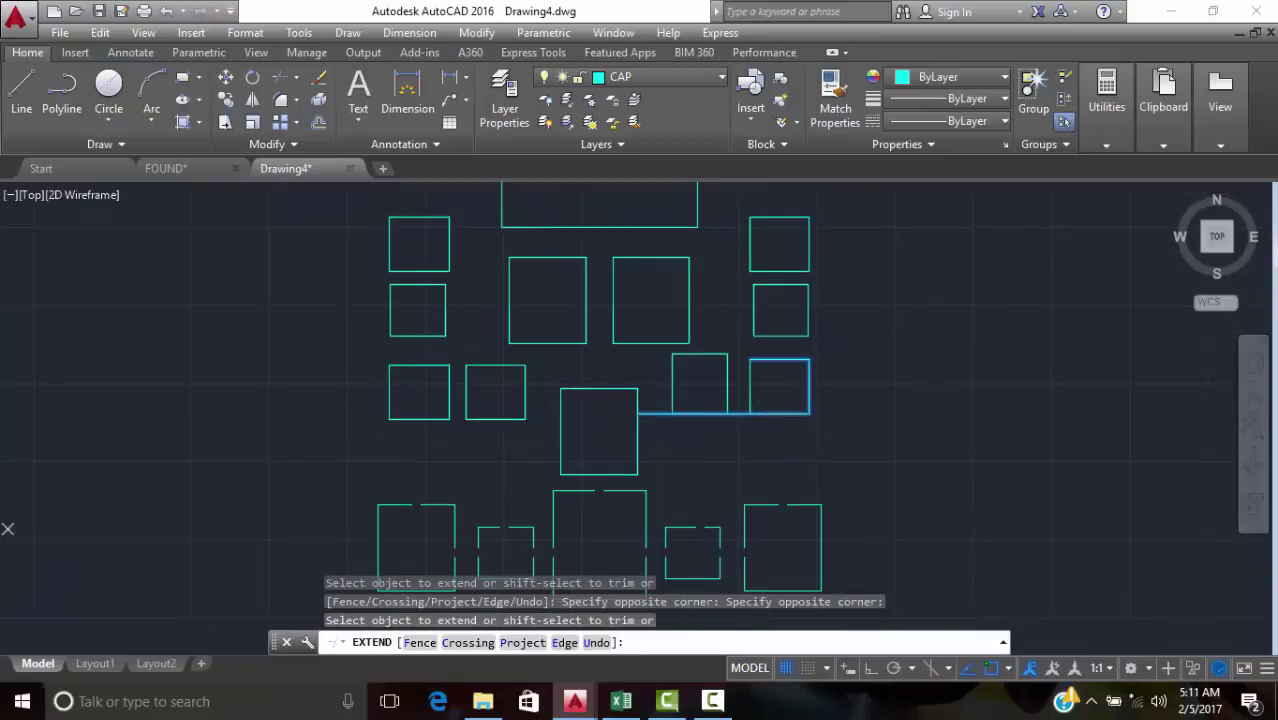
{"action": "scroll", "coordinate": [739, 369], "scroll_direction": "down", "scroll_amount": 1}
{"action": "scroll", "coordinate": [740, 408], "scroll_direction": "up", "scroll_amount": 4}
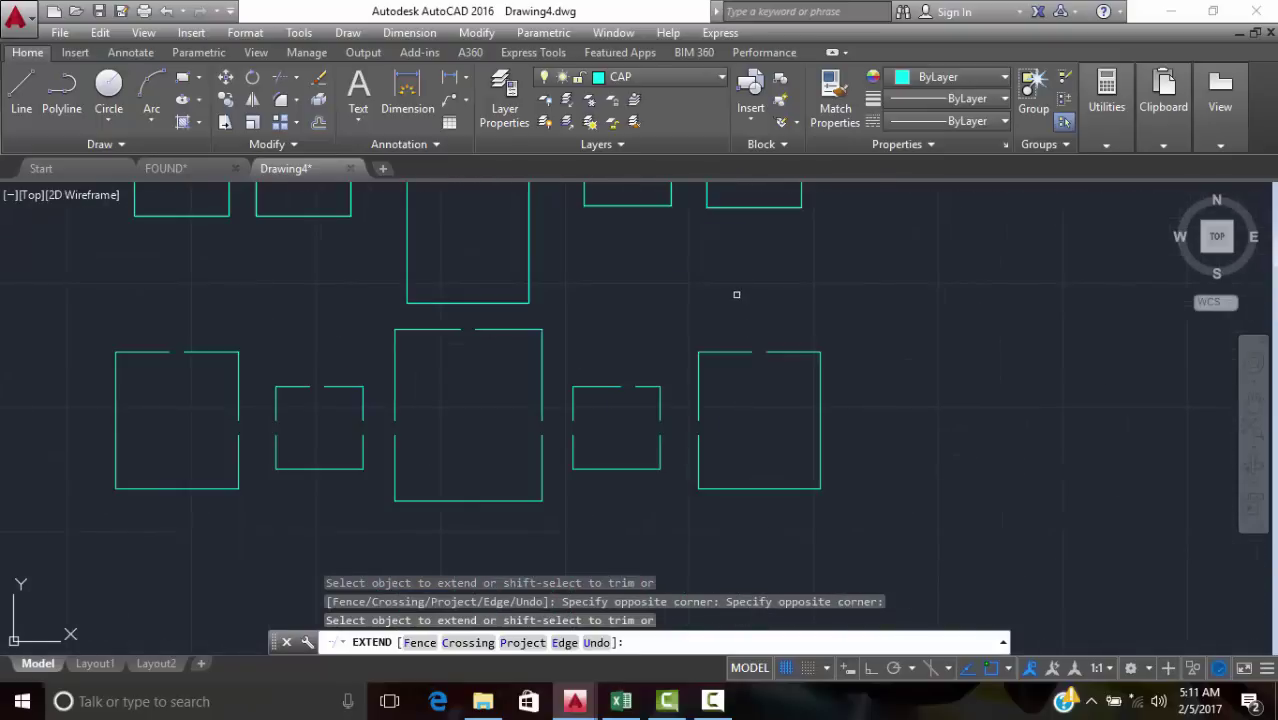
{"action": "key", "text": "Escape"}
{"action": "left_click", "coordinate": [733, 328]}
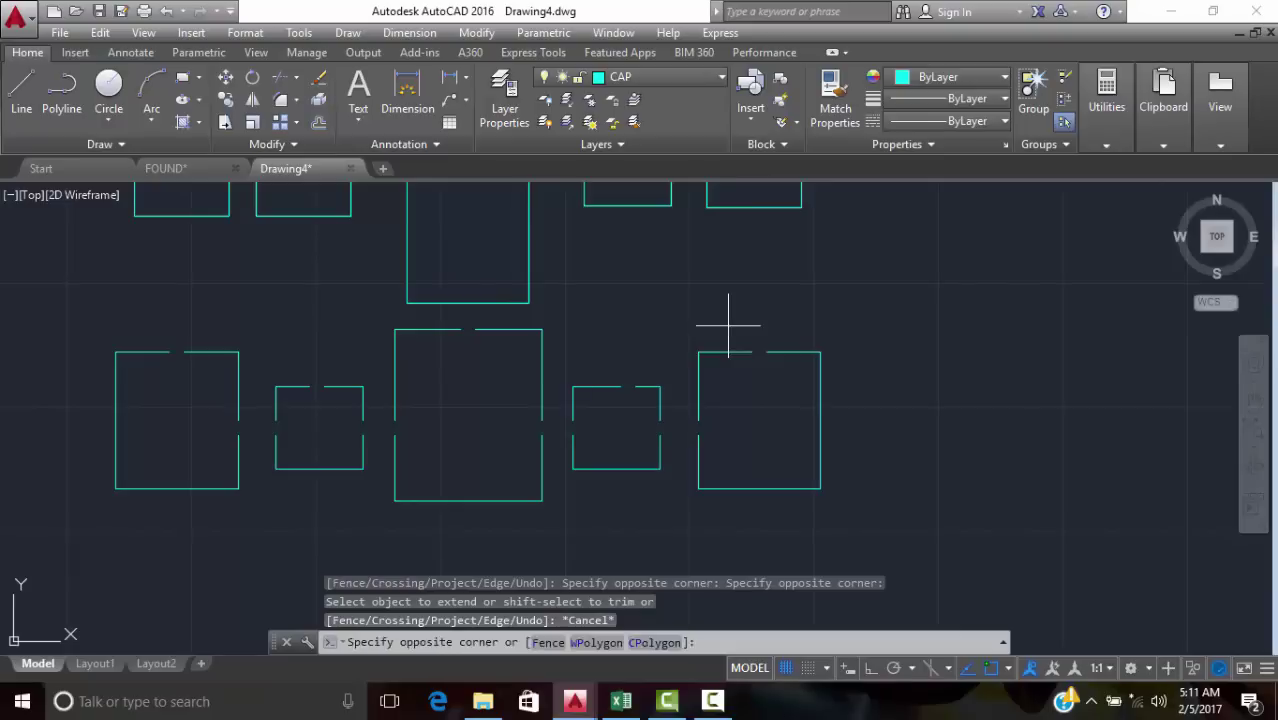
{"action": "left_click", "coordinate": [721, 365]}
{"action": "type", "text": "e"}
{"action": "key", "text": "Return"}
- Fillet that footing's remaining left and upper edge segments with radius 0 to form a closed corner
{"action": "type", "text": "f"}
{"action": "key", "text": "Return"}
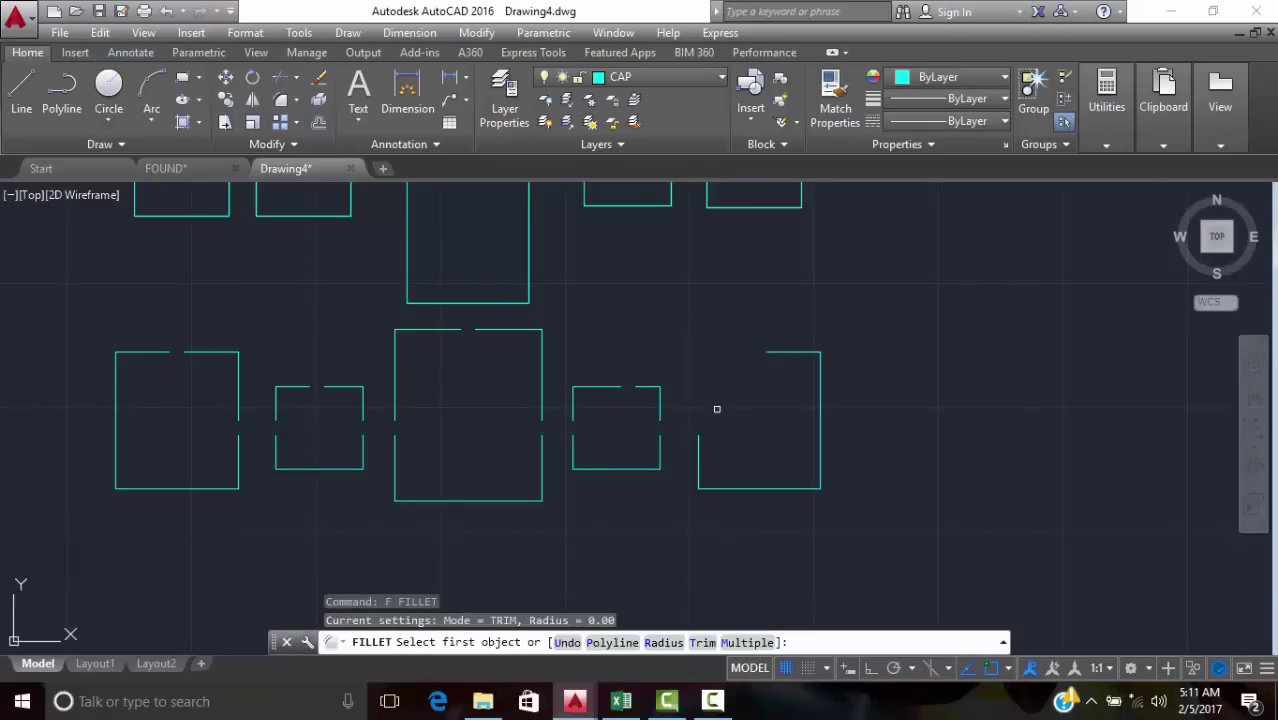
{"action": "left_click", "coordinate": [697, 457]}
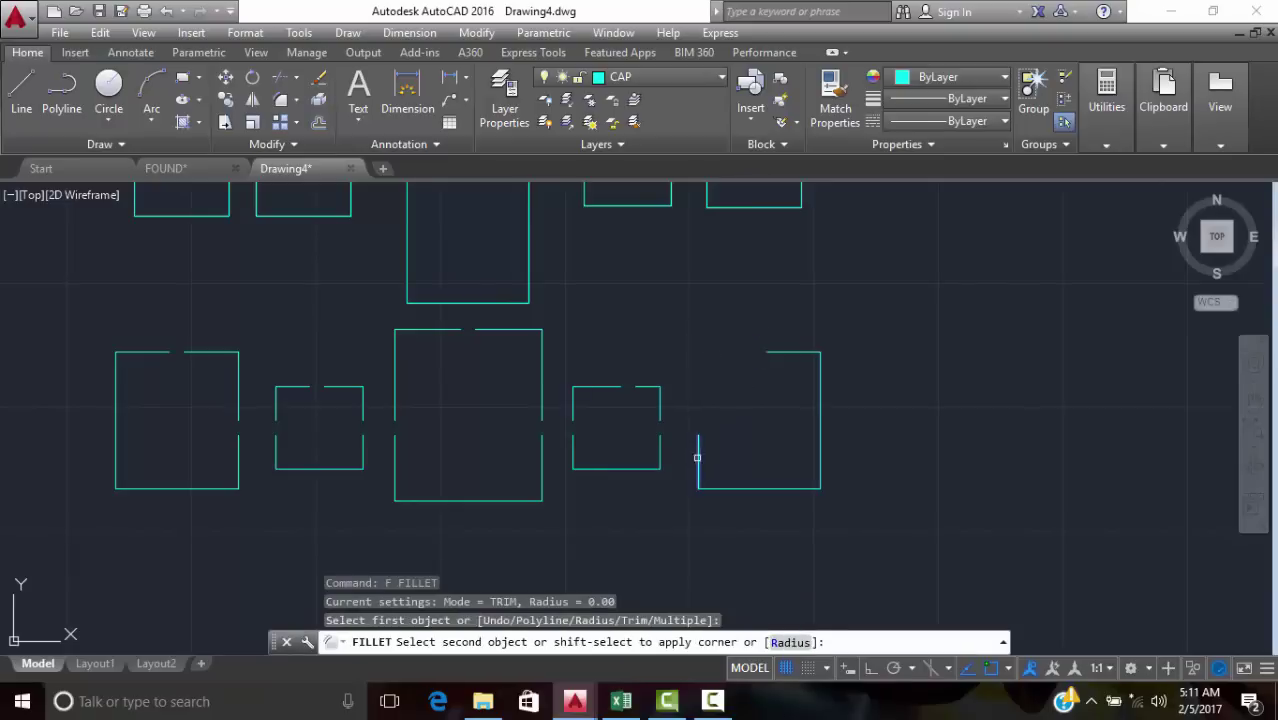
{"action": "left_click", "coordinate": [774, 350]}
{"action": "key", "text": "Escape"}
- Extend the right, upper and left edges of the small footing between the last row's large middle footing and rightmost footing
{"action": "scroll", "coordinate": [661, 412], "scroll_direction": "up", "scroll_amount": 4}
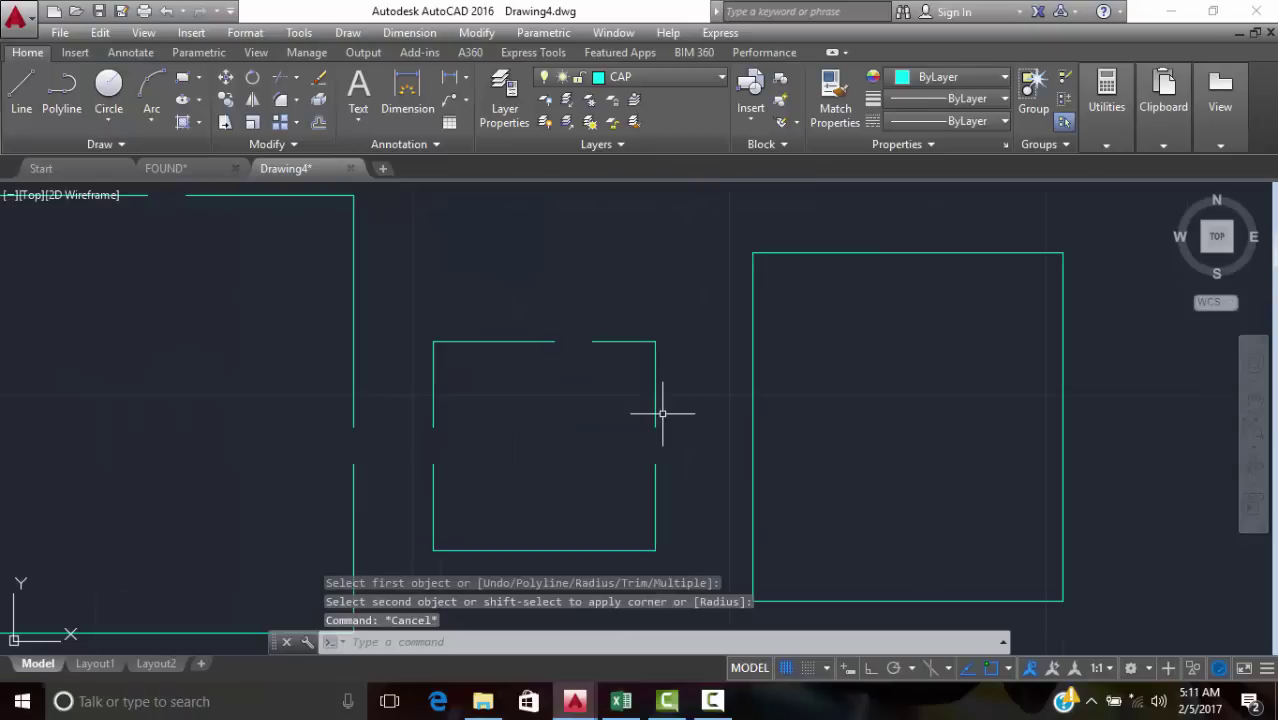
{"action": "type", "text": "EX"}
{"action": "key", "text": "Return"}
{"action": "key", "text": "Return"}
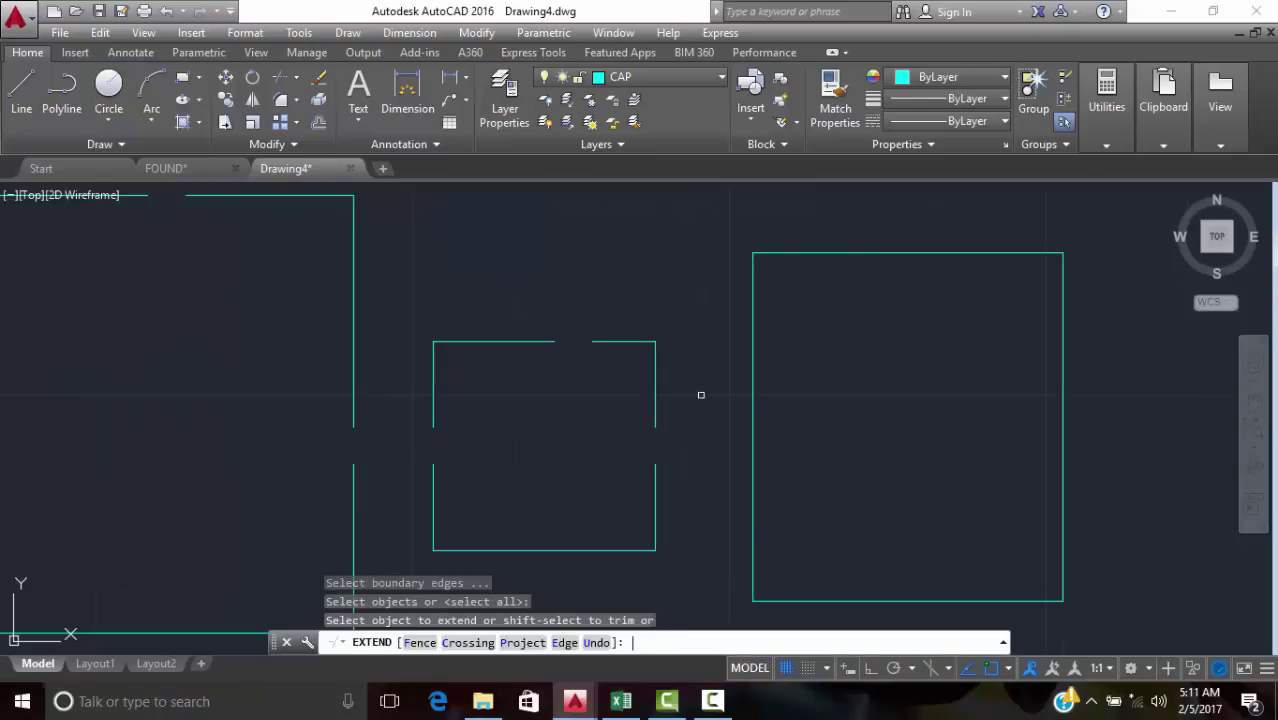
{"action": "left_click", "coordinate": [699, 397]}
{"action": "left_click", "coordinate": [633, 457]}
{"action": "left_click", "coordinate": [629, 320]}
{"action": "left_click", "coordinate": [512, 411]}
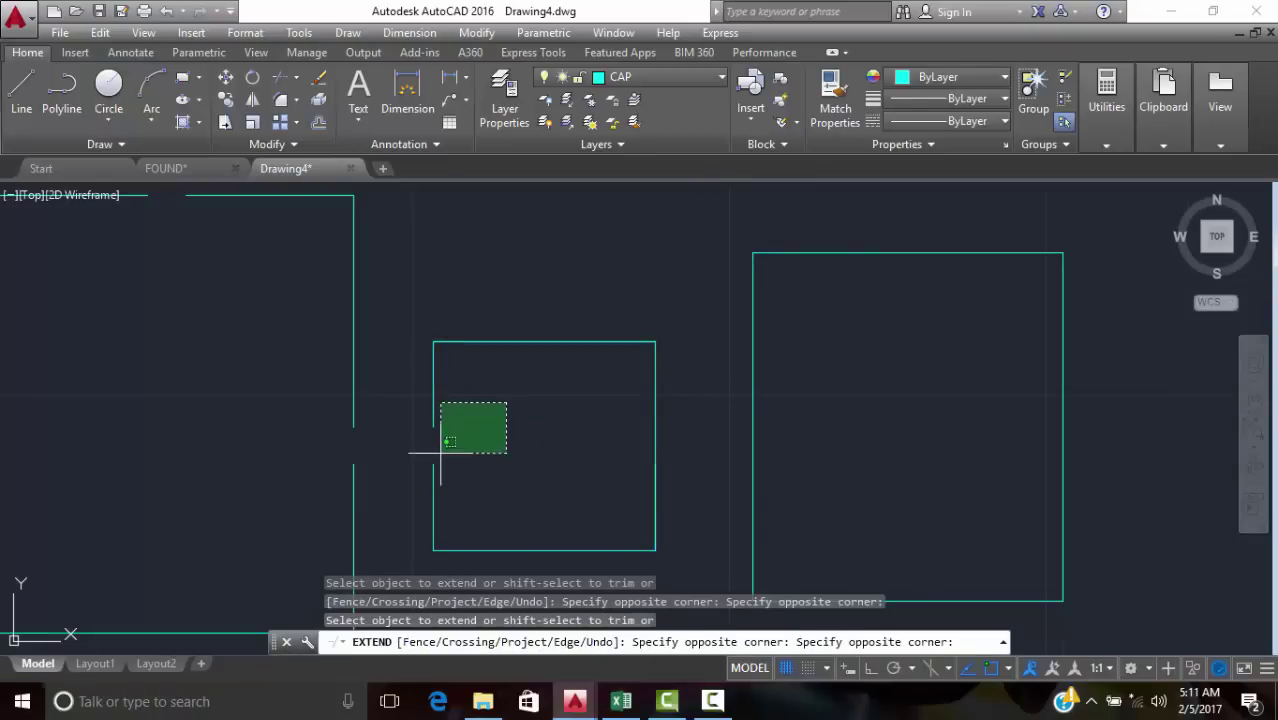
{"action": "left_click", "coordinate": [401, 466]}
- Extend the gapped edges of the last row's large middle footing and the small footing to its left to close both outlines
{"action": "scroll", "coordinate": [205, 508], "scroll_direction": "down", "scroll_amount": 3}
{"action": "middle_click_drag", "start_coordinate": [205, 508], "coordinate": [423, 434]}
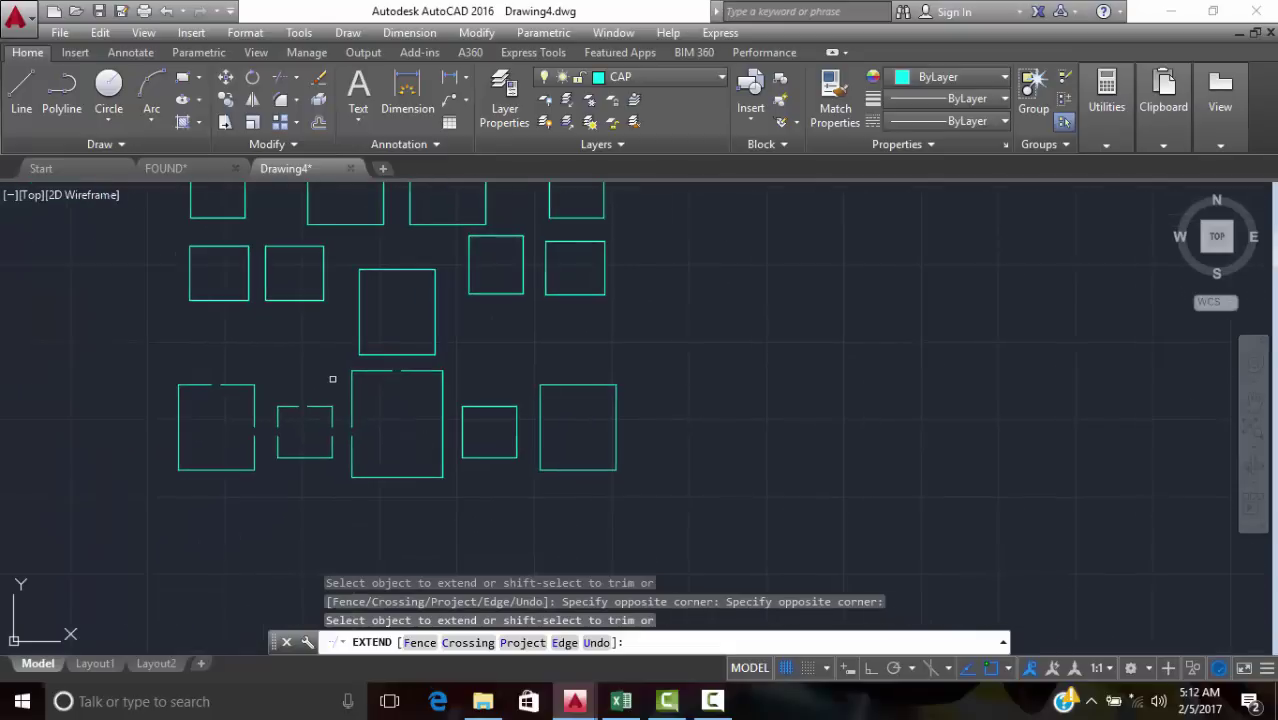
{"action": "scroll", "coordinate": [375, 360], "scroll_direction": "up", "scroll_amount": 4}
{"action": "left_click", "coordinate": [365, 332]}
{"action": "left_click", "coordinate": [456, 374]}
{"action": "left_click", "coordinate": [422, 432]}
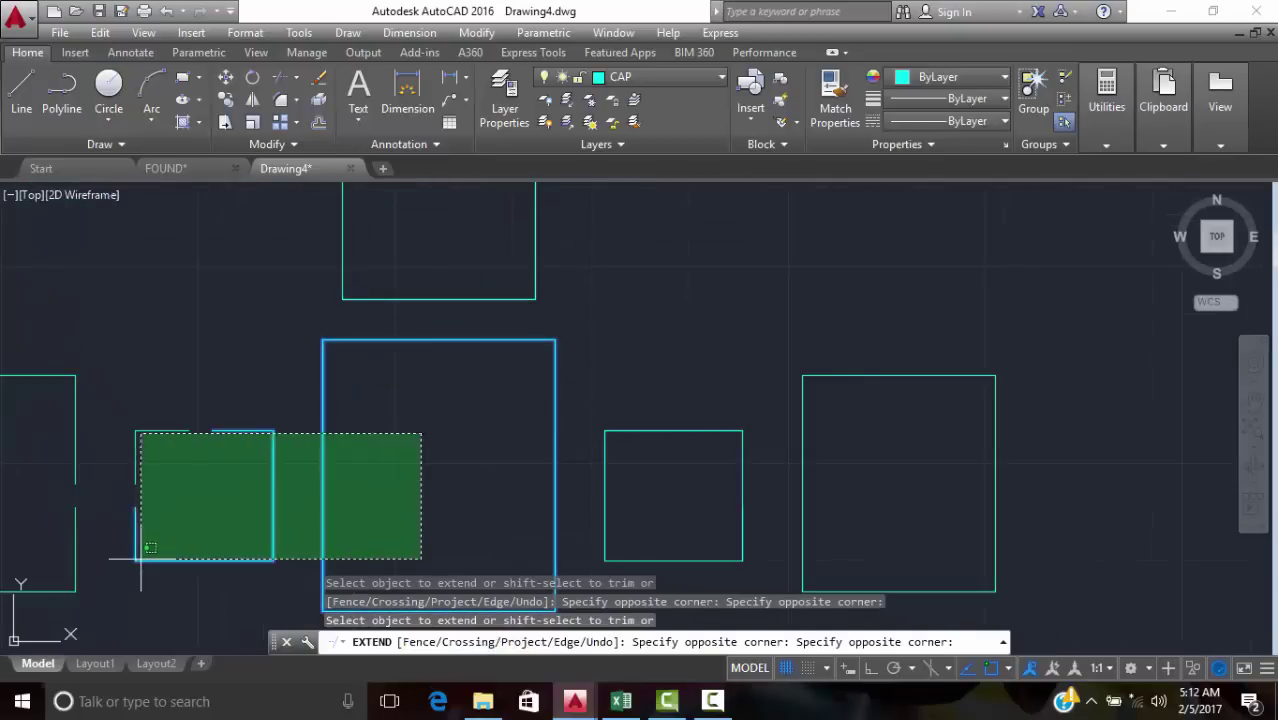
{"action": "left_click", "coordinate": [98, 592]}
- Extend the right and upper edges of the last row's leftmost footing to close its gaps
{"action": "scroll", "coordinate": [200, 490], "scroll_direction": "down", "scroll_amount": 3}
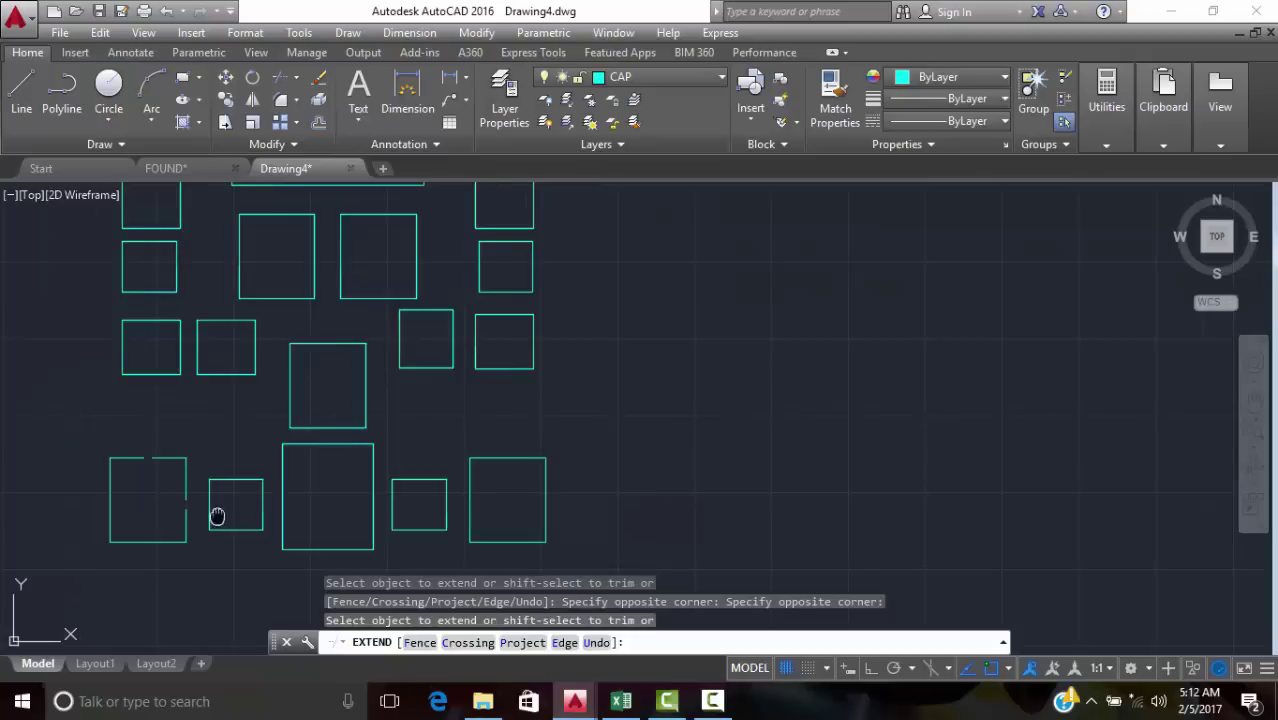
{"action": "scroll", "coordinate": [282, 494], "scroll_direction": "up", "scroll_amount": 4}
{"action": "left_click", "coordinate": [350, 480]}
{"action": "left_click", "coordinate": [333, 469]}
{"action": "left_click", "coordinate": [333, 512]}
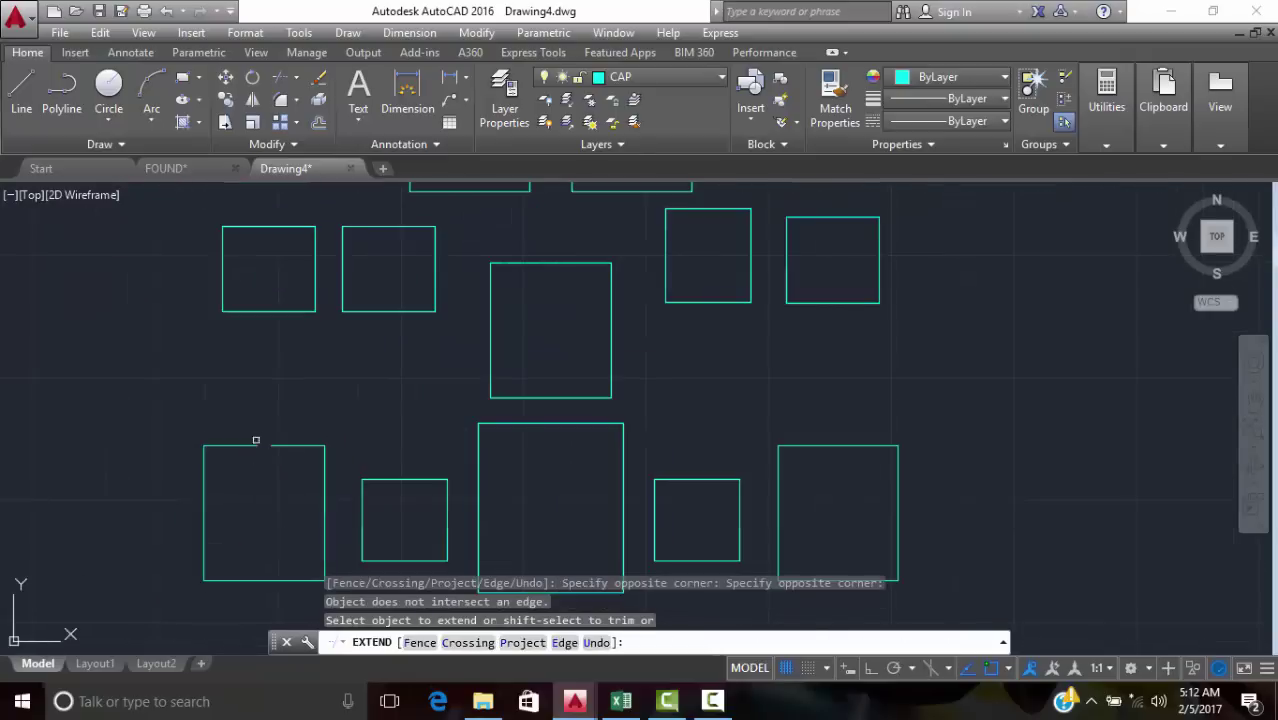
{"action": "left_click", "coordinate": [273, 413]}
{"action": "left_click", "coordinate": [291, 451]}
{"action": "key", "text": "Escape"}
- Turn all layers of the foundation plan back on
{"action": "scroll", "coordinate": [416, 393], "scroll_direction": "down", "scroll_amount": 2}
{"action": "scroll", "coordinate": [414, 379], "scroll_direction": "down", "scroll_amount": 2}
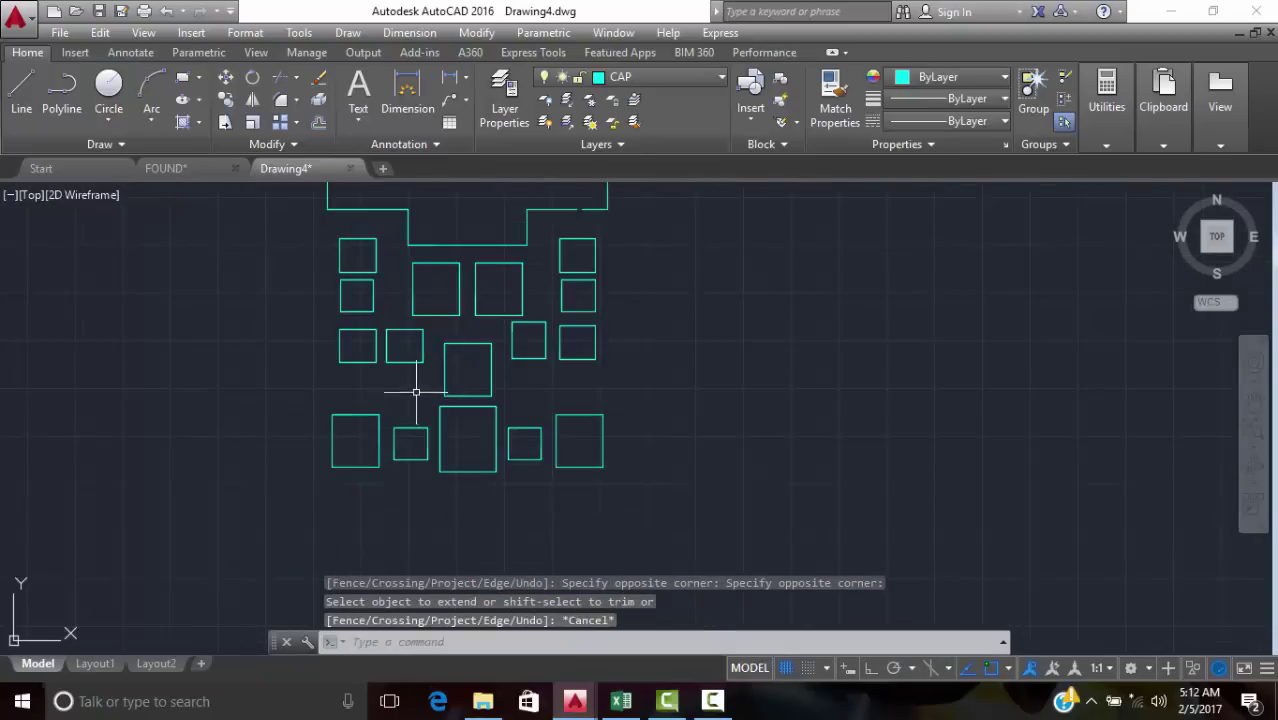
{"action": "left_click", "coordinate": [634, 99]}
- Examine the complete foundation plan from the first to the last row, checking footings, columns, labels and centre lines
{"action": "scroll", "coordinate": [520, 242], "scroll_direction": "down", "scroll_amount": 2}
{"action": "scroll", "coordinate": [520, 242], "scroll_direction": "up", "scroll_amount": 4}
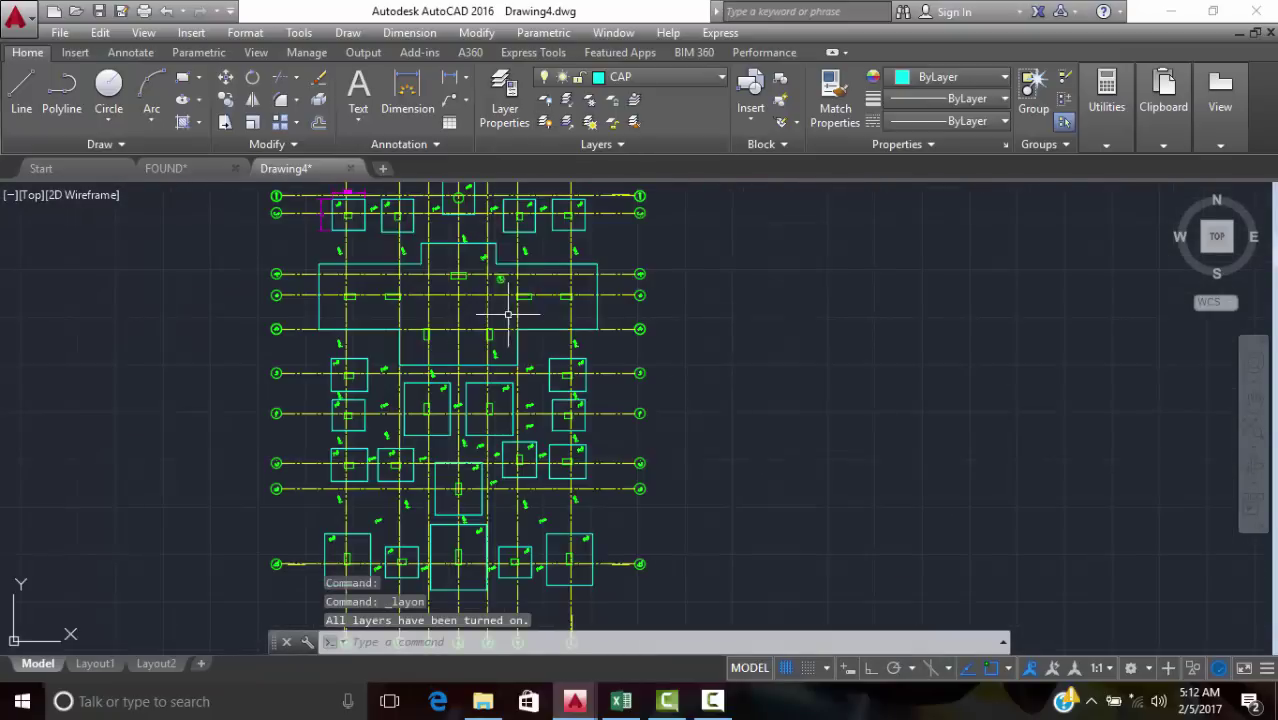
{"action": "scroll", "coordinate": [522, 367], "scroll_direction": "down", "scroll_amount": 1}
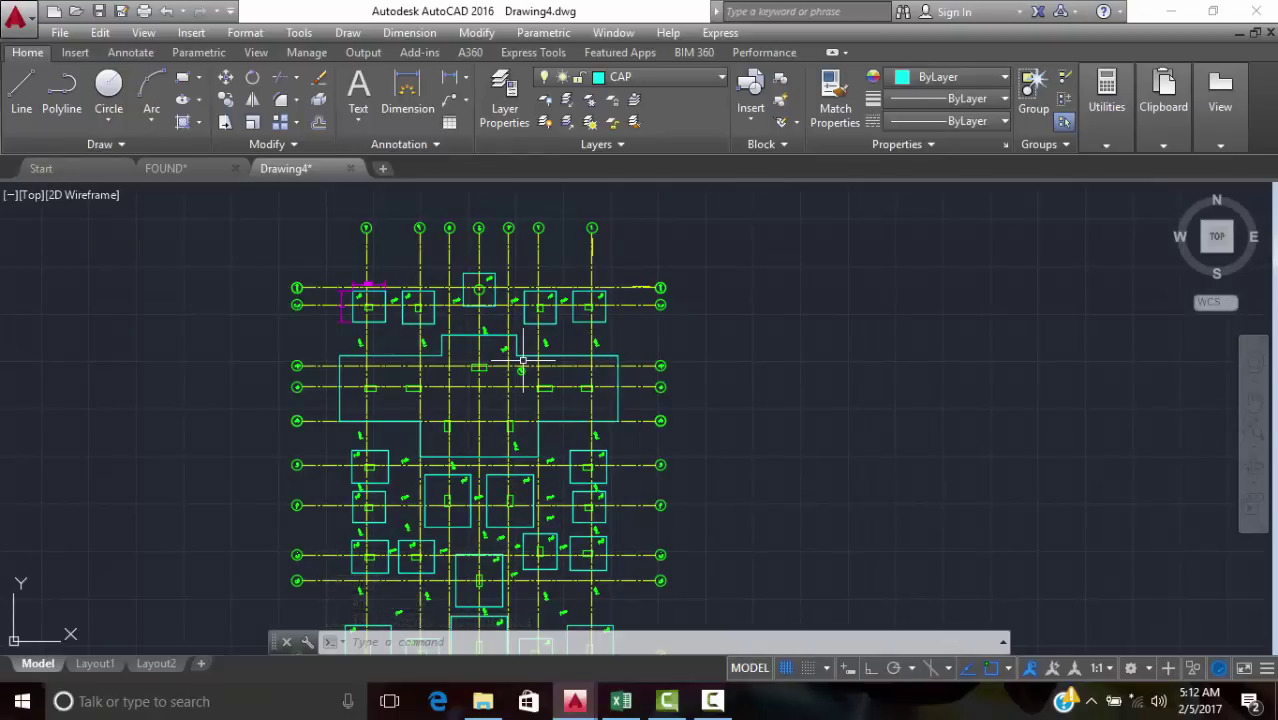
{"action": "scroll", "coordinate": [521, 362], "scroll_direction": "up", "scroll_amount": 5}
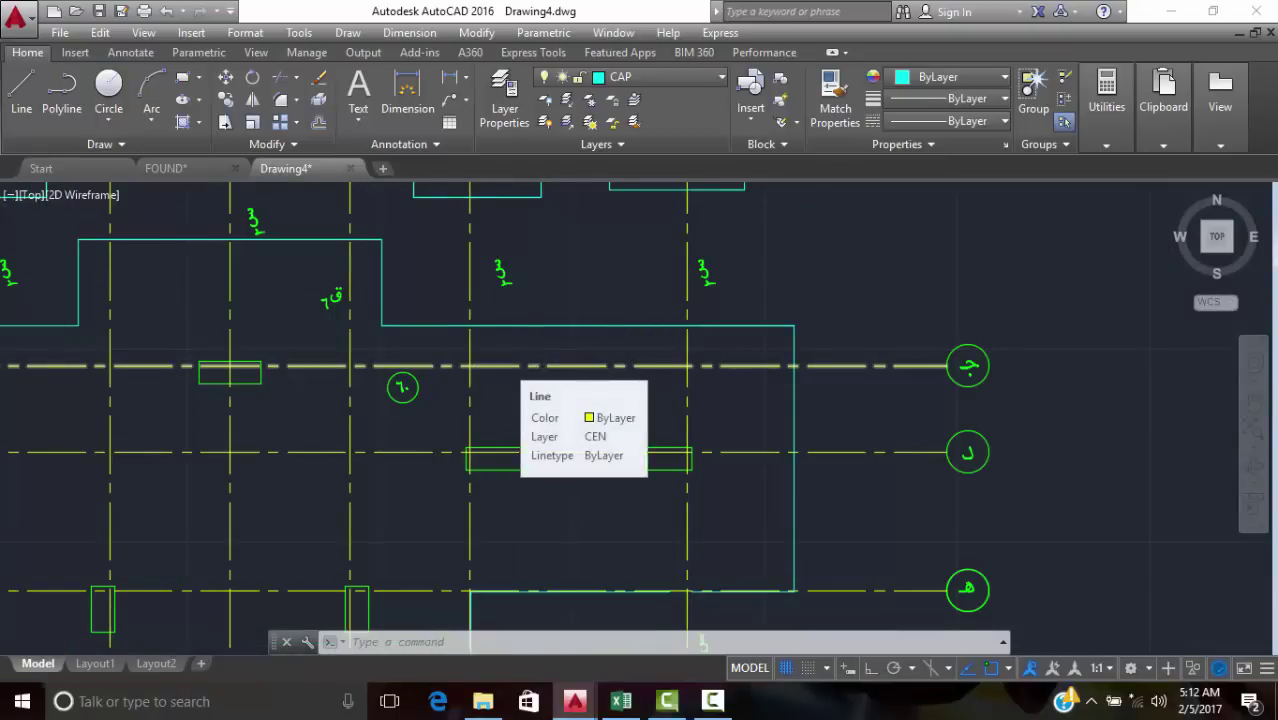
{"action": "scroll", "coordinate": [225, 294], "scroll_direction": "down", "scroll_amount": 3}
{"action": "scroll", "coordinate": [338, 368], "scroll_direction": "up", "scroll_amount": 3}
{"action": "scroll", "coordinate": [338, 368], "scroll_direction": "down", "scroll_amount": 5}
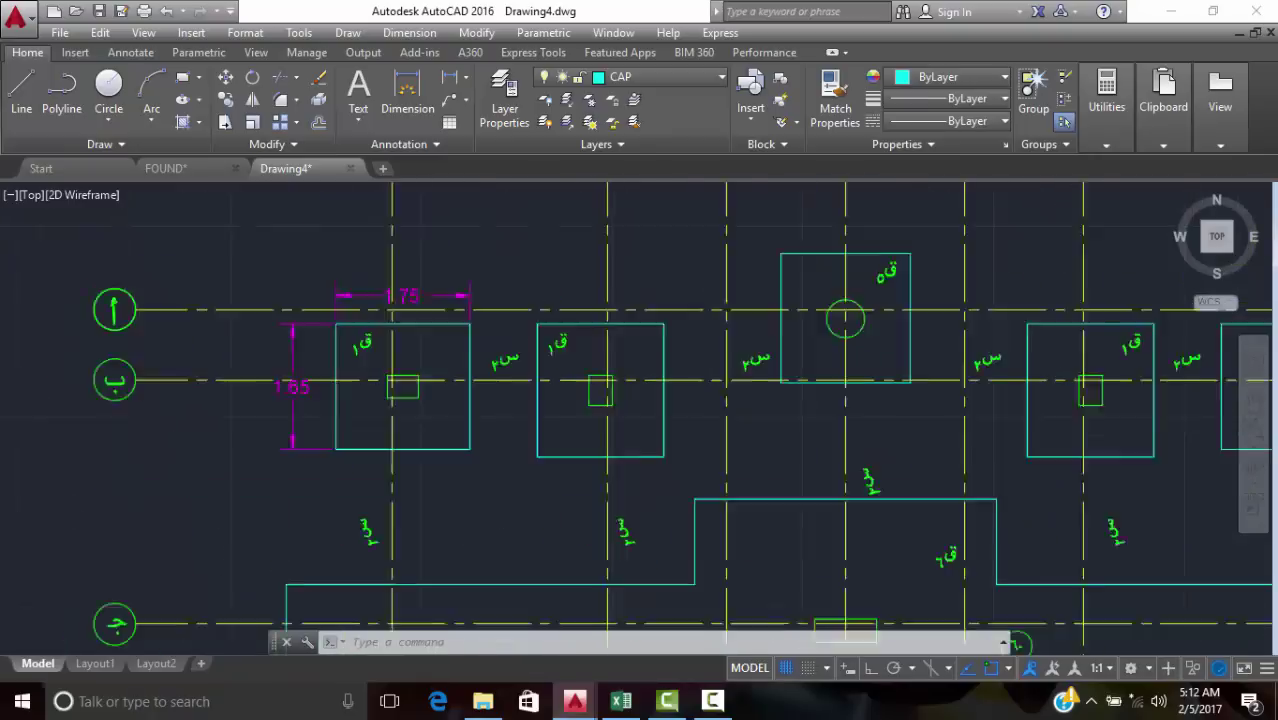
{"action": "scroll", "coordinate": [658, 543], "scroll_direction": "up", "scroll_amount": 4}
{"action": "scroll", "coordinate": [658, 543], "scroll_direction": "up", "scroll_amount": 1}
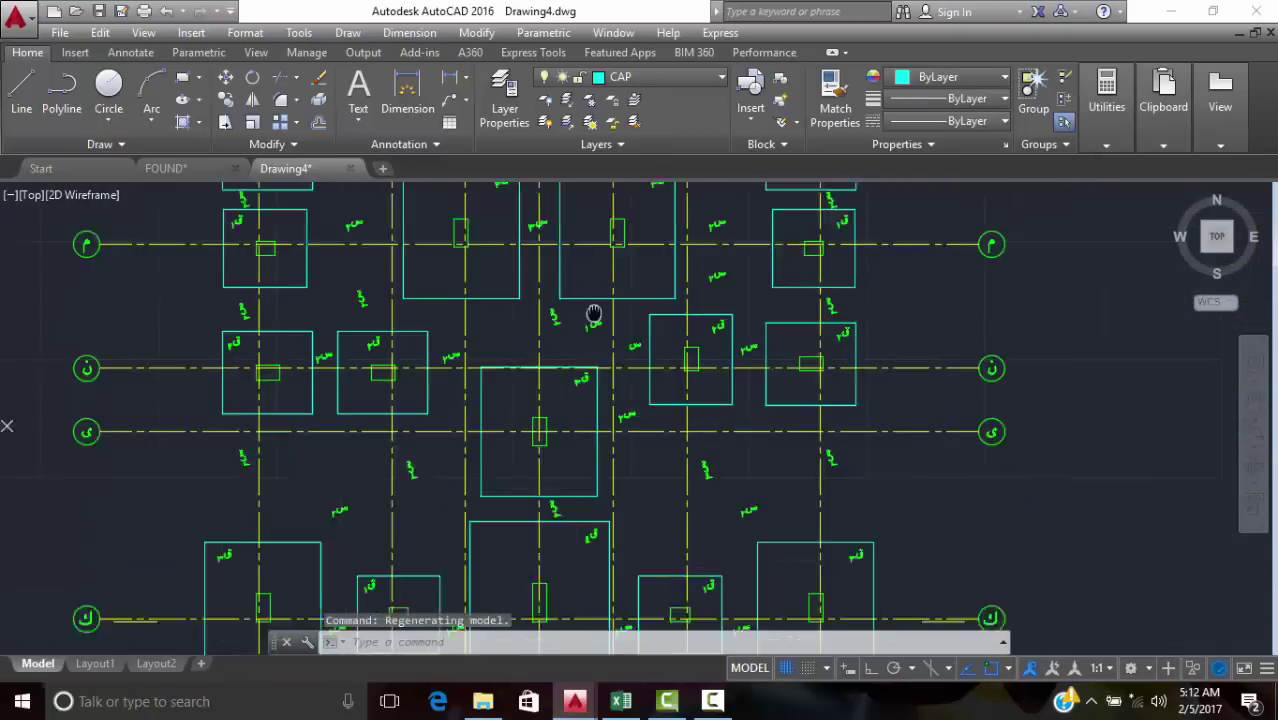
{"action": "scroll", "coordinate": [590, 314], "scroll_direction": "down", "scroll_amount": 3}
{"action": "scroll", "coordinate": [619, 449], "scroll_direction": "up", "scroll_amount": 5}
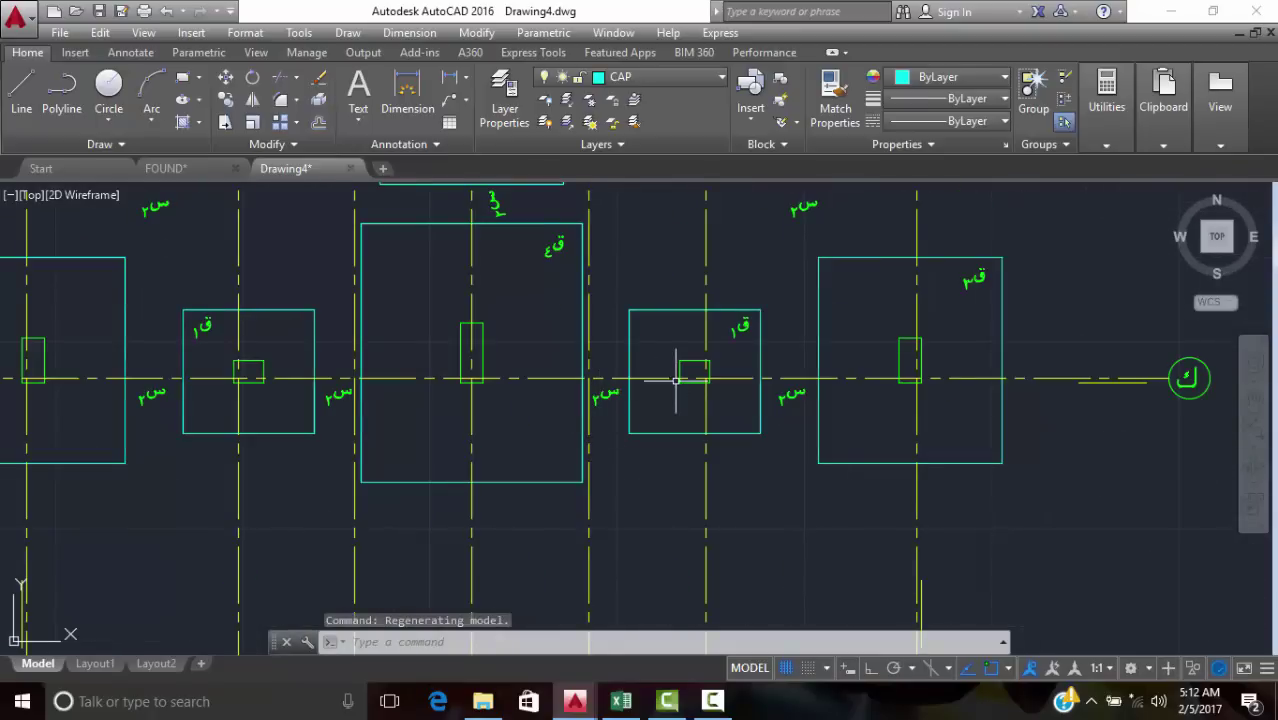
{"action": "scroll", "coordinate": [673, 378], "scroll_direction": "down", "scroll_amount": 4}
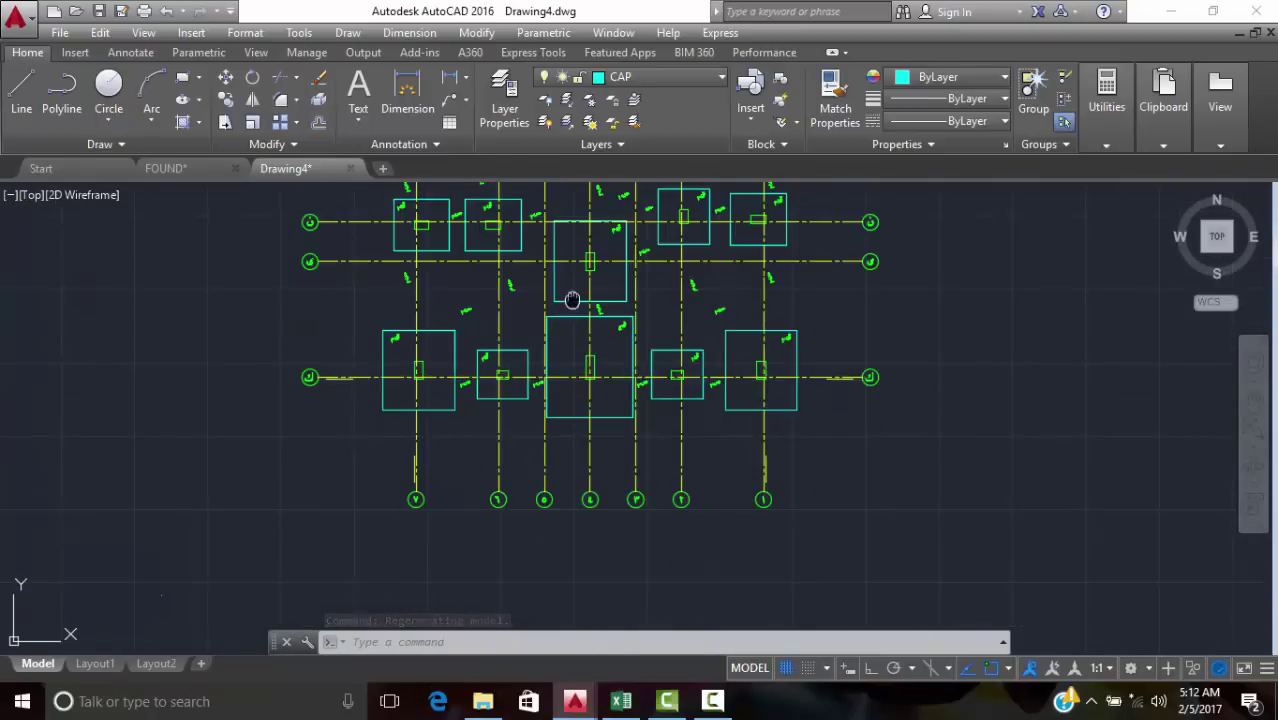
{"action": "scroll", "coordinate": [571, 297], "scroll_direction": "up", "scroll_amount": 1}
{"action": "middle_click_drag", "start_coordinate": [499, 300], "coordinate": [517, 385]}
{"action": "scroll", "coordinate": [337, 300], "scroll_direction": "up", "scroll_amount": 3}
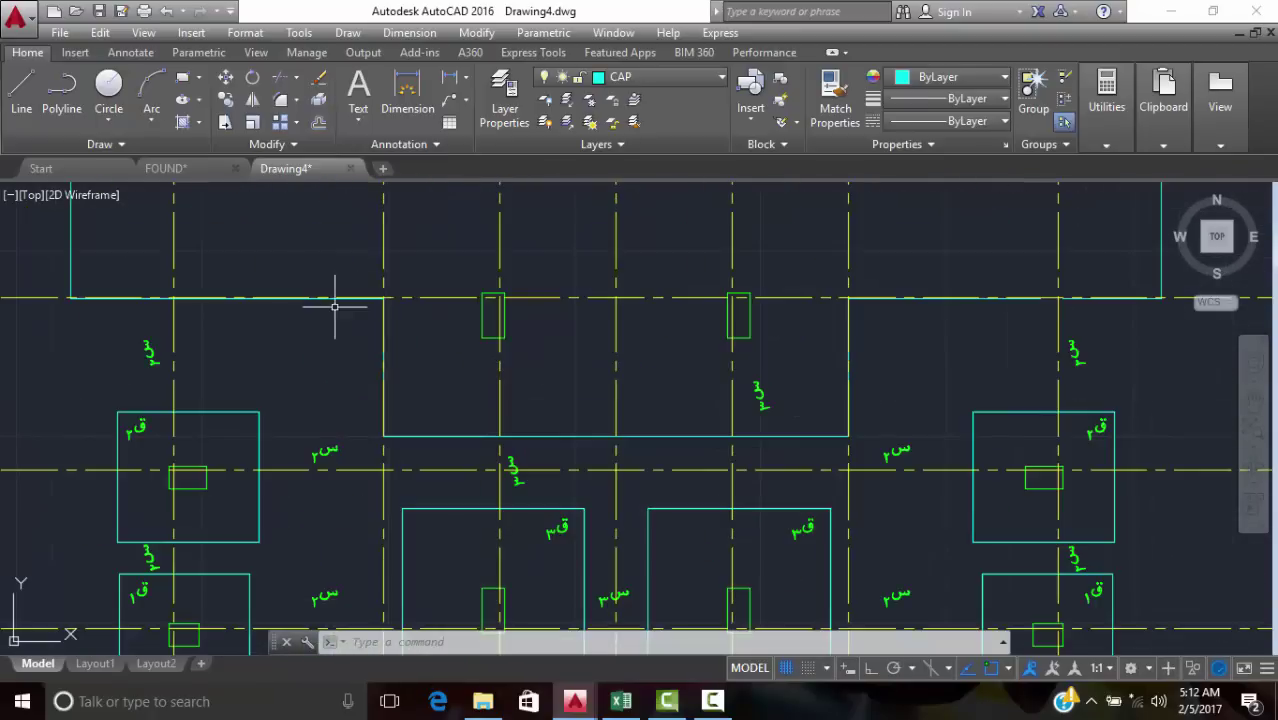
{"action": "scroll", "coordinate": [371, 314], "scroll_direction": "down", "scroll_amount": 5}
{"action": "scroll", "coordinate": [462, 406], "scroll_direction": "up", "scroll_amount": 1}
{"action": "scroll", "coordinate": [365, 322], "scroll_direction": "up", "scroll_amount": 1}
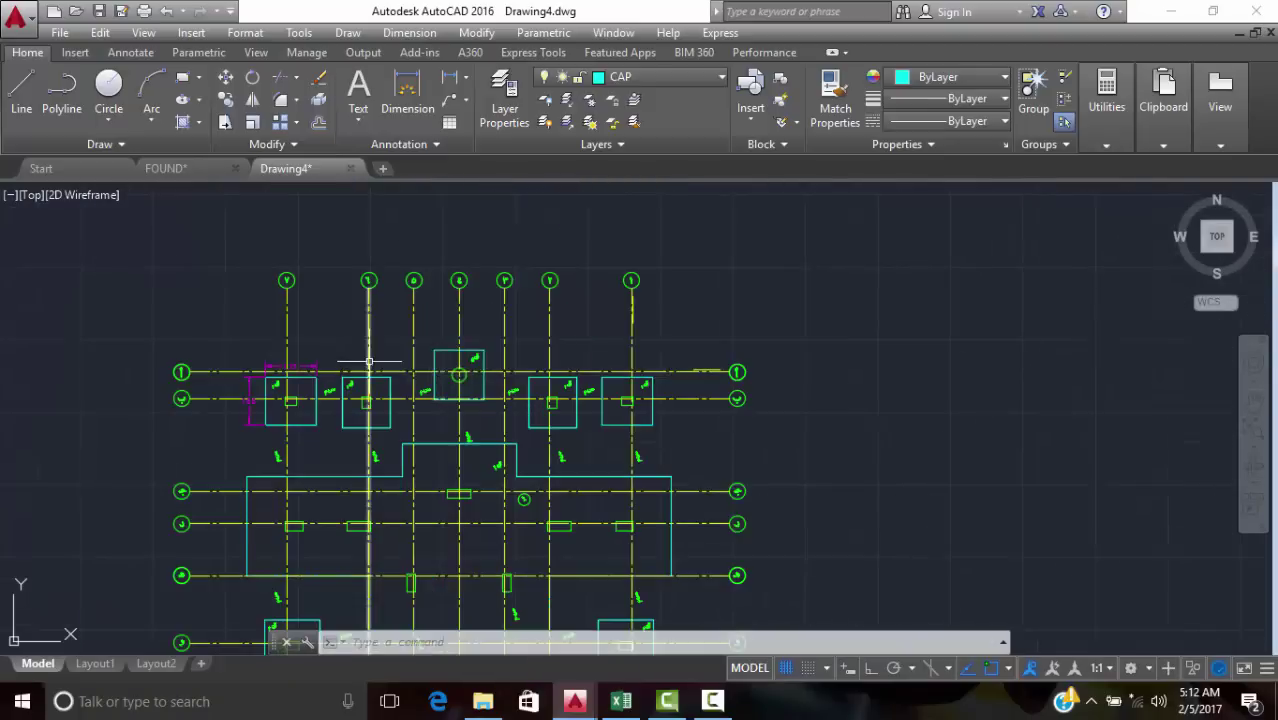
- Make the DiMENSION layer current
{"action": "scroll", "coordinate": [303, 344], "scroll_direction": "up", "scroll_amount": 2}
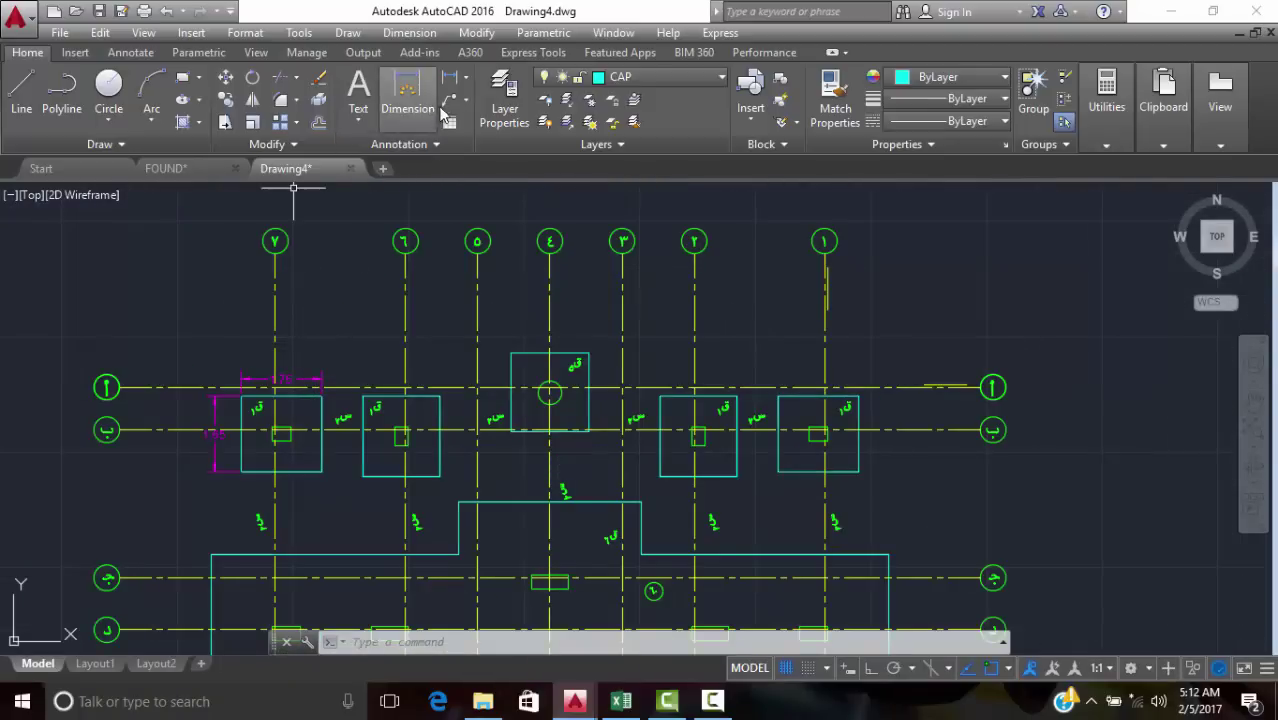
{"action": "left_click", "coordinate": [676, 80]}
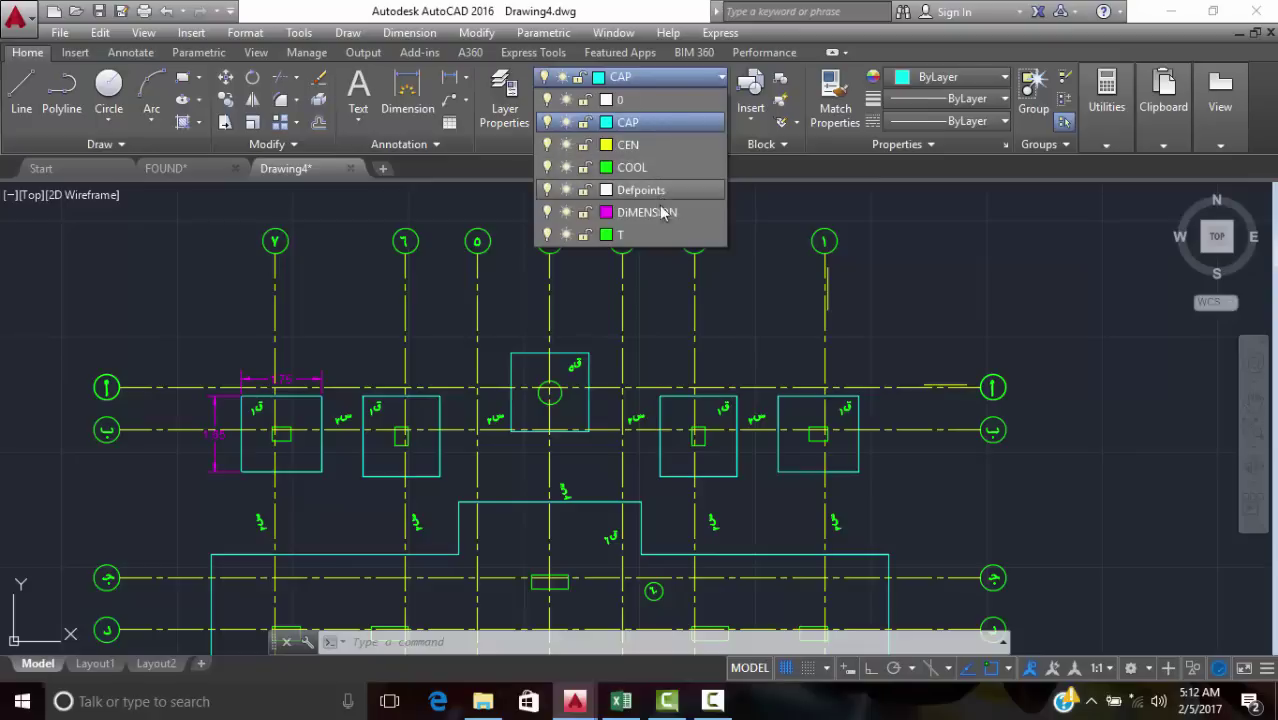
{"action": "left_click", "coordinate": [658, 214]}
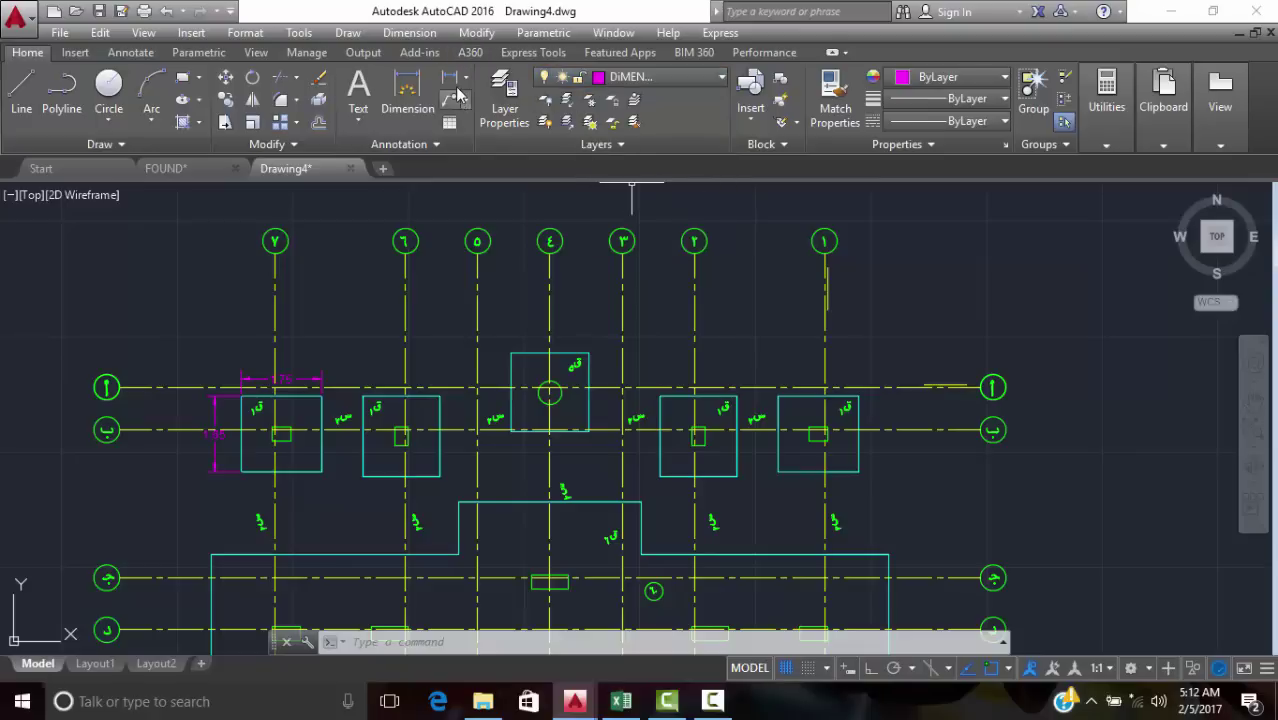
- Add linear dimensions below the dimensioned upper-left footing, from its lower-left corner to the vertical centre line and on to its lower-right corner
{"action": "left_click", "coordinate": [450, 79]}
{"action": "scroll", "coordinate": [237, 470], "scroll_direction": "up", "scroll_amount": 4}
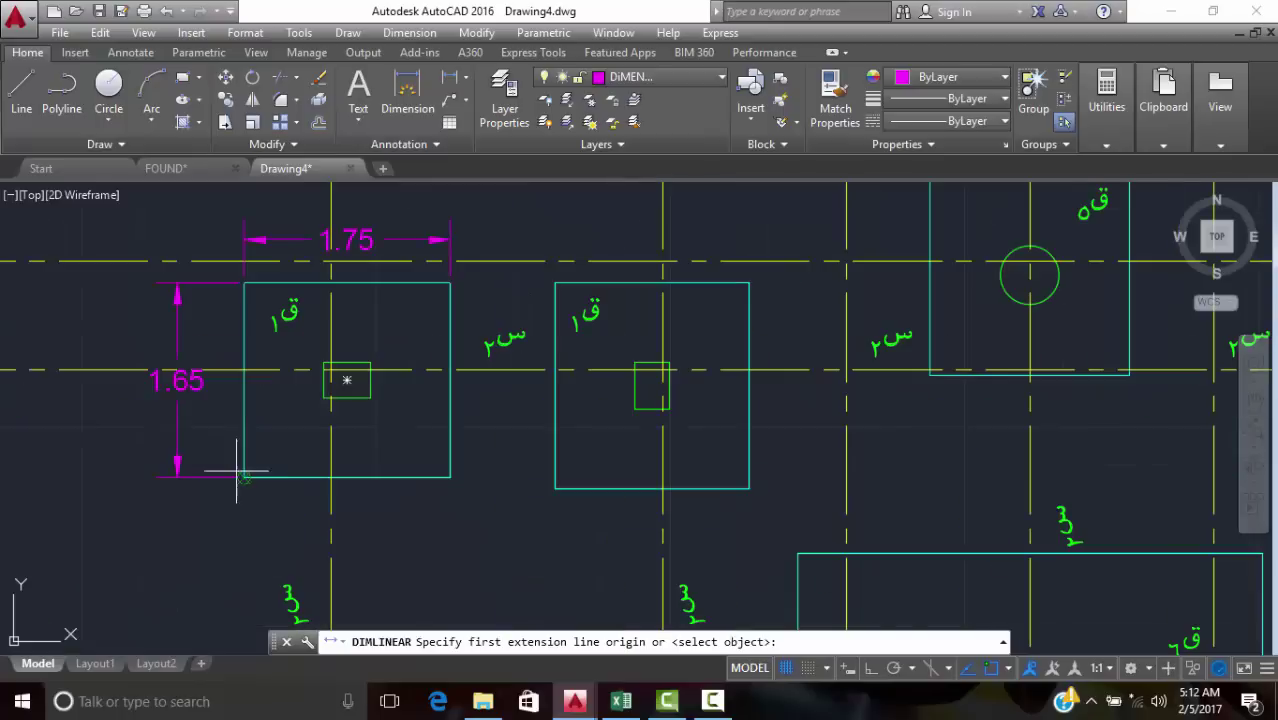
{"action": "left_click", "coordinate": [243, 477]}
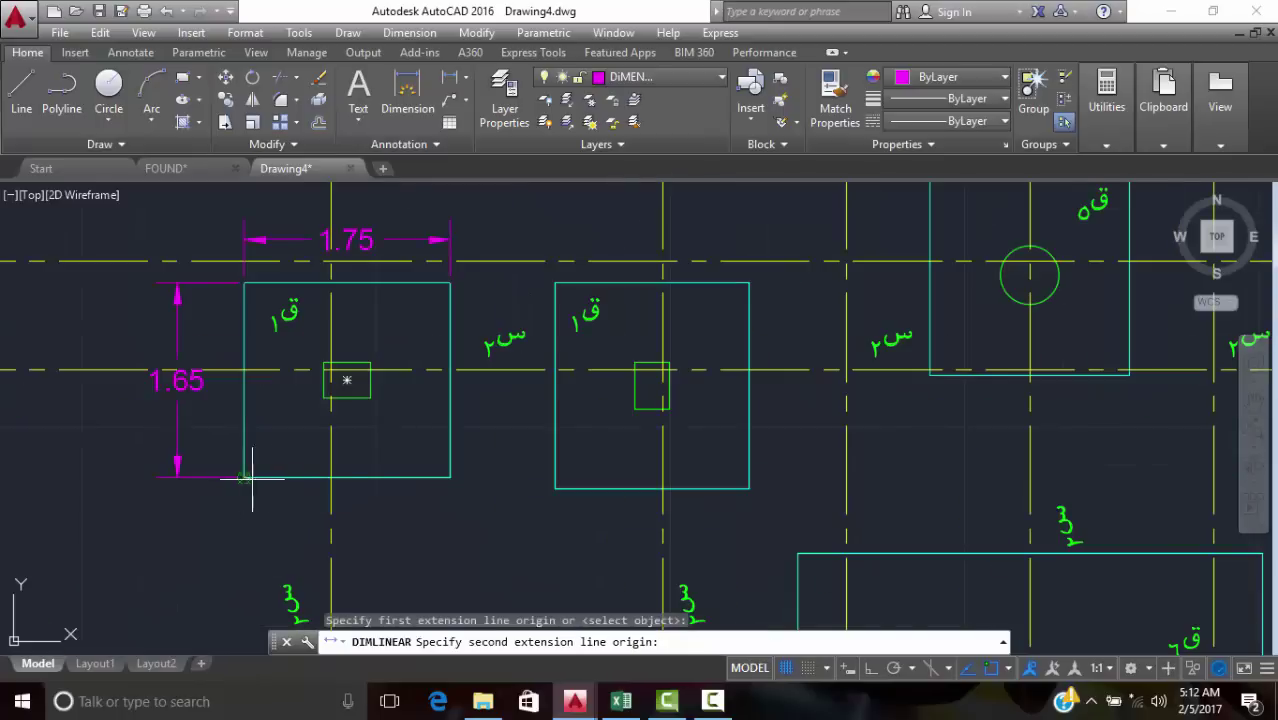
{"action": "left_click", "coordinate": [331, 477]}
{"action": "left_click", "coordinate": [311, 515]}
{"action": "key", "text": "Return"}
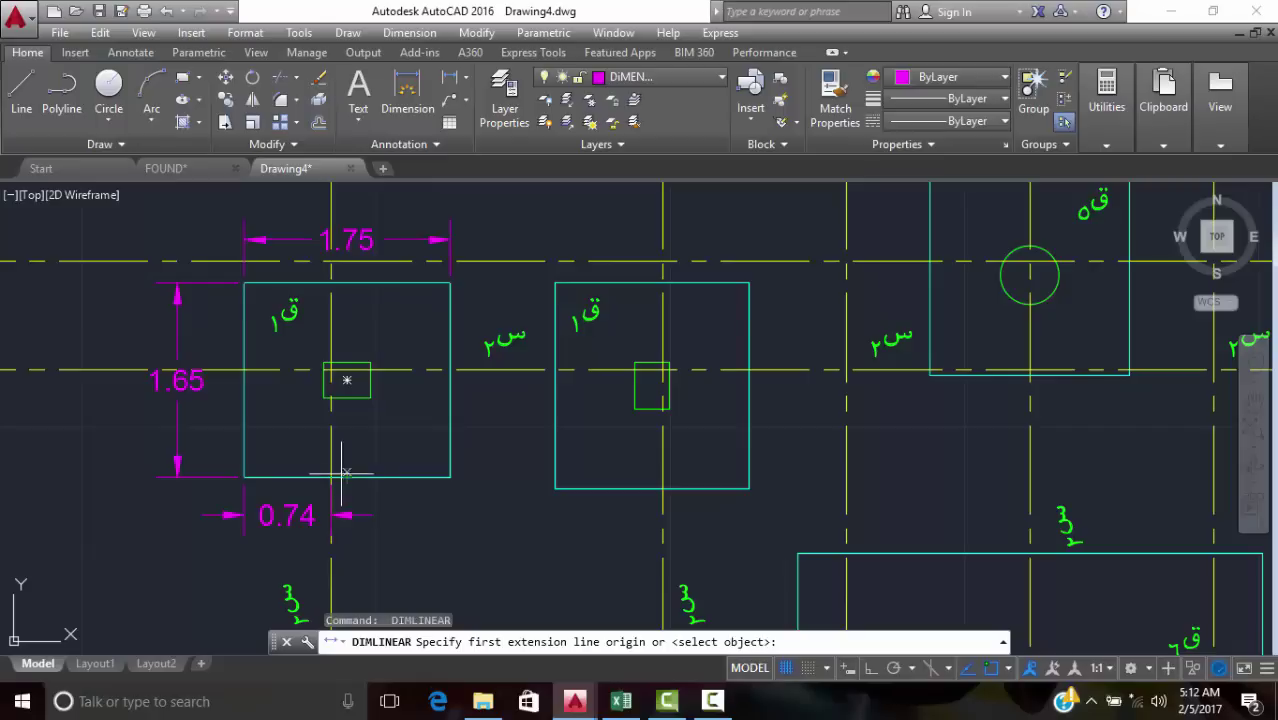
{"action": "left_click", "coordinate": [341, 476]}
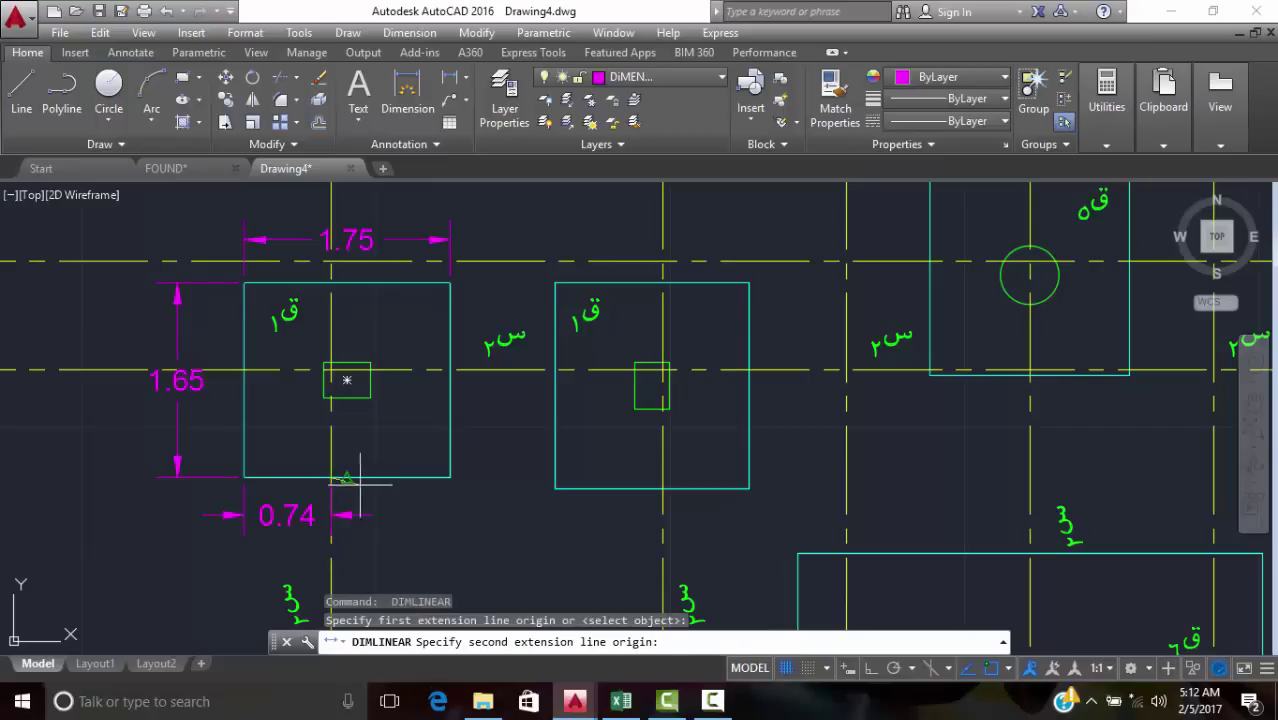
{"action": "left_click", "coordinate": [450, 477]}
{"action": "left_click", "coordinate": [466, 513]}
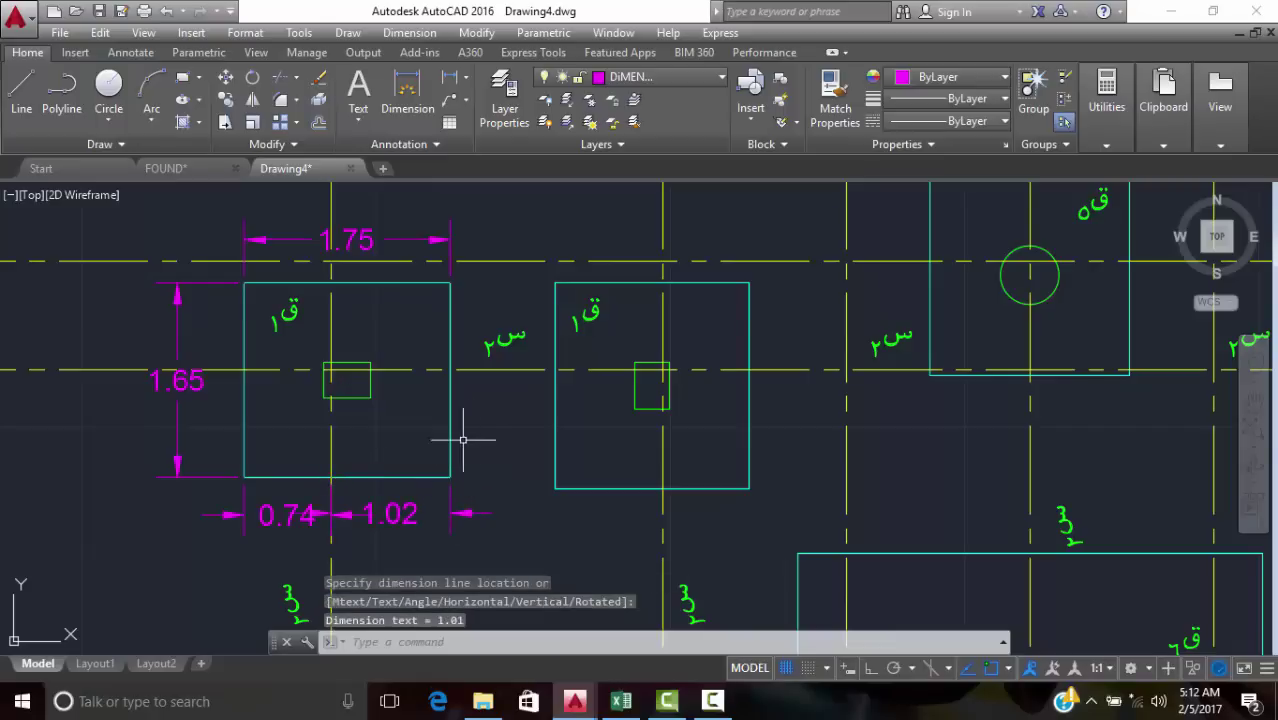
- Add vertical linear dimensions beside the first footing's right edge, from its lower-right and upper-right corners to the horizontal centre line
{"action": "key", "text": "Return"}
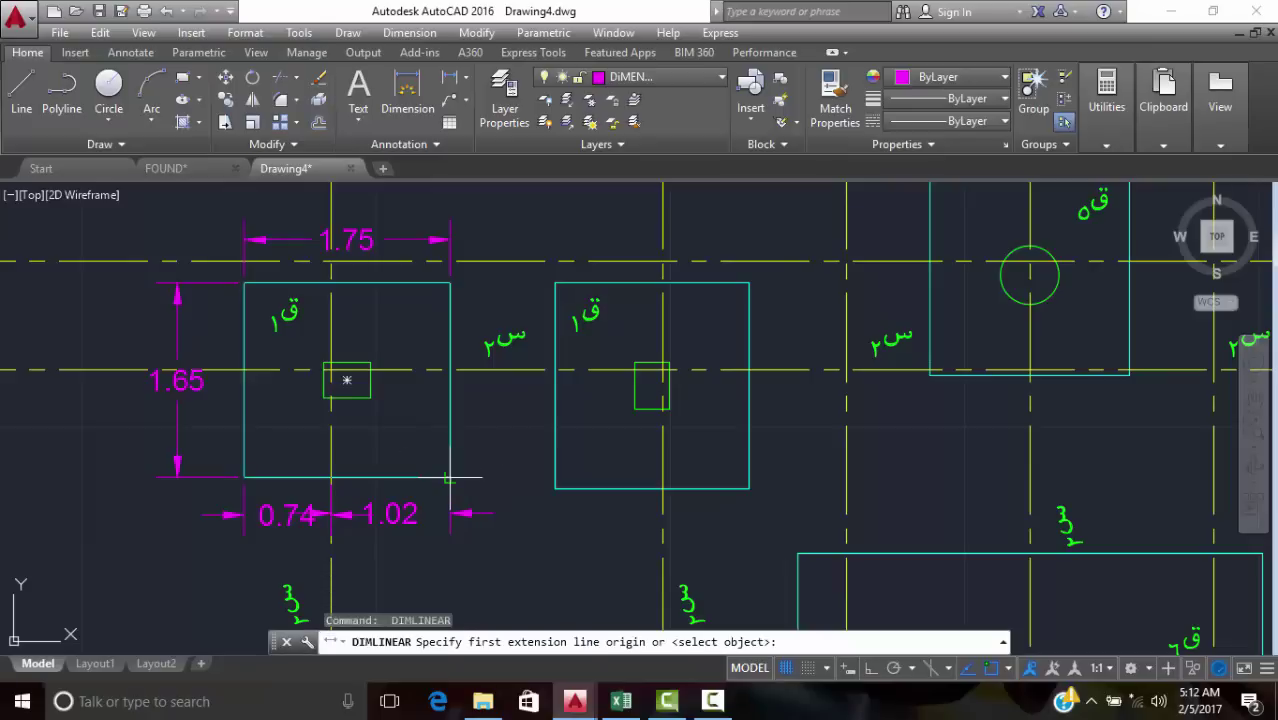
{"action": "left_click", "coordinate": [450, 380]}
{"action": "left_click", "coordinate": [450, 370]}
{"action": "left_click", "coordinate": [476, 389]}
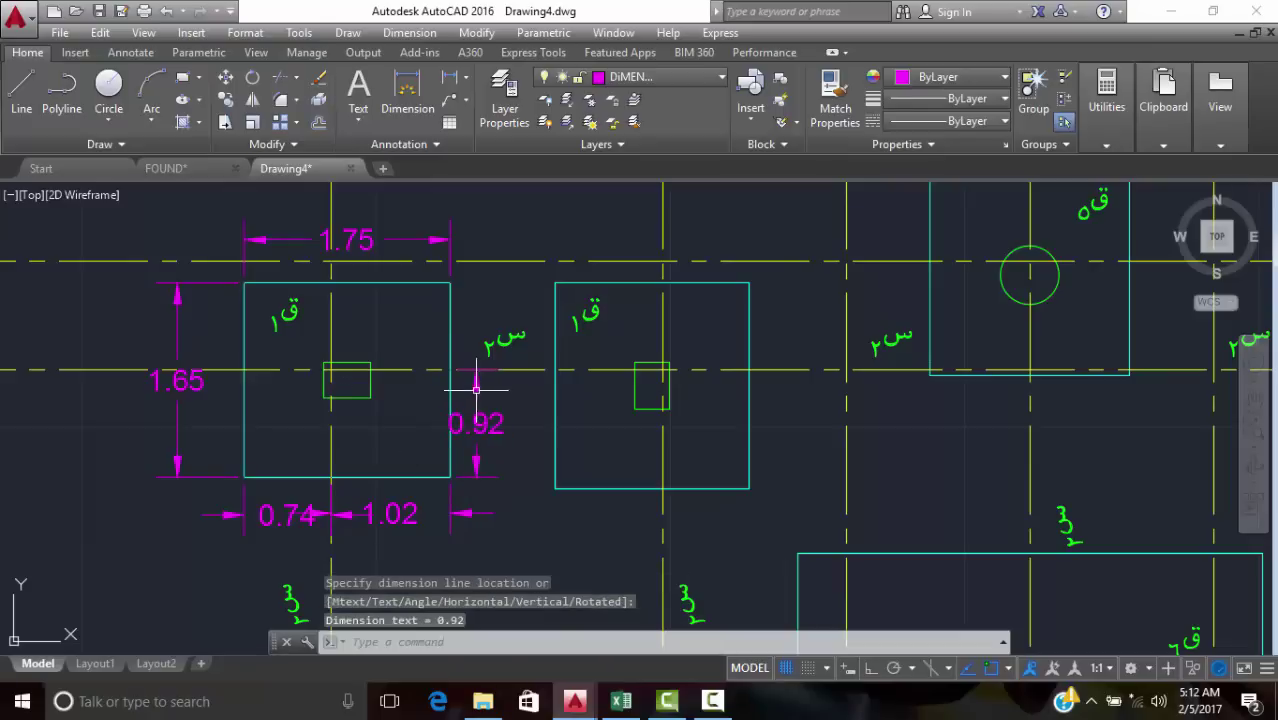
{"action": "key", "text": "Return"}
{"action": "left_click", "coordinate": [450, 284]}
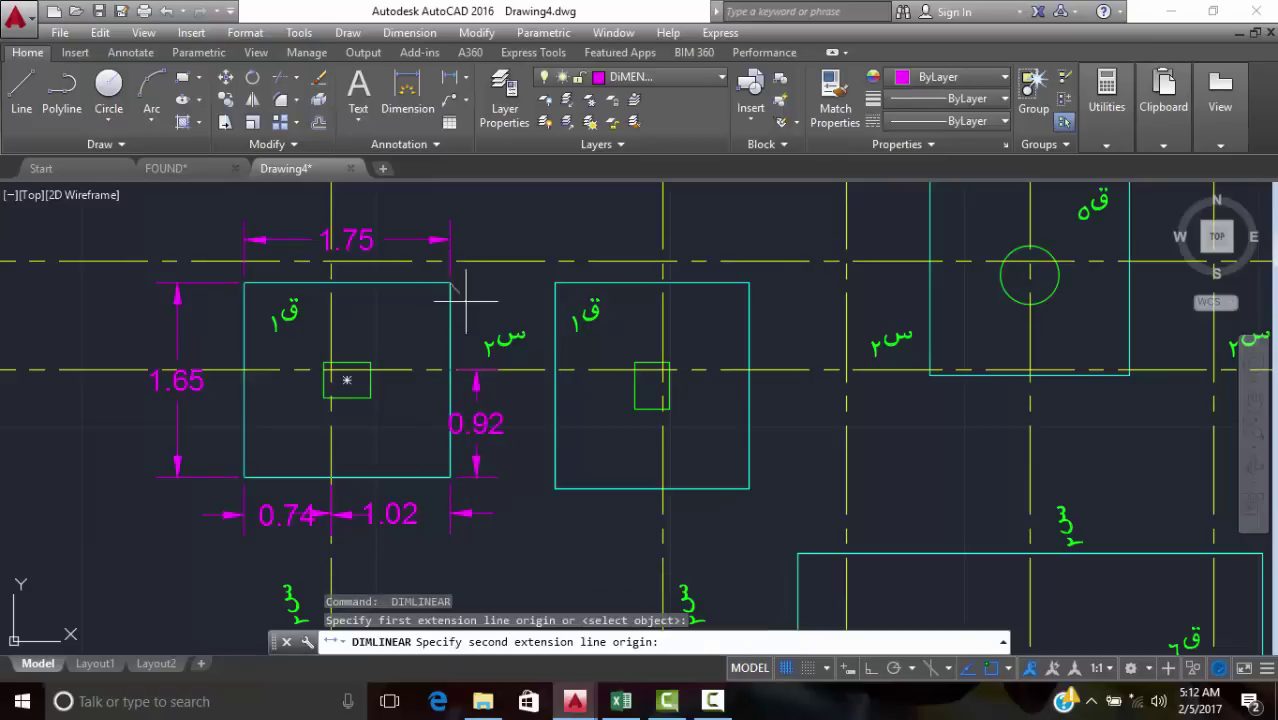
{"action": "left_click", "coordinate": [450, 370]}
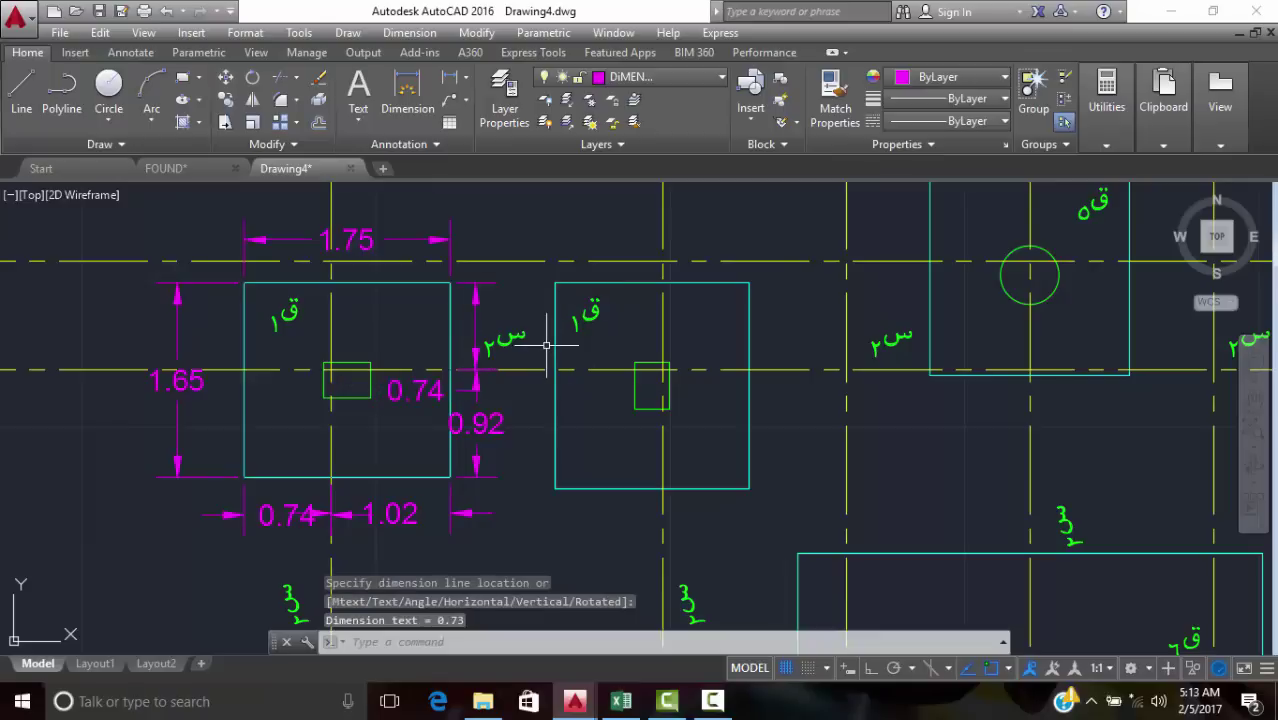
{"action": "key", "text": "Escape"}
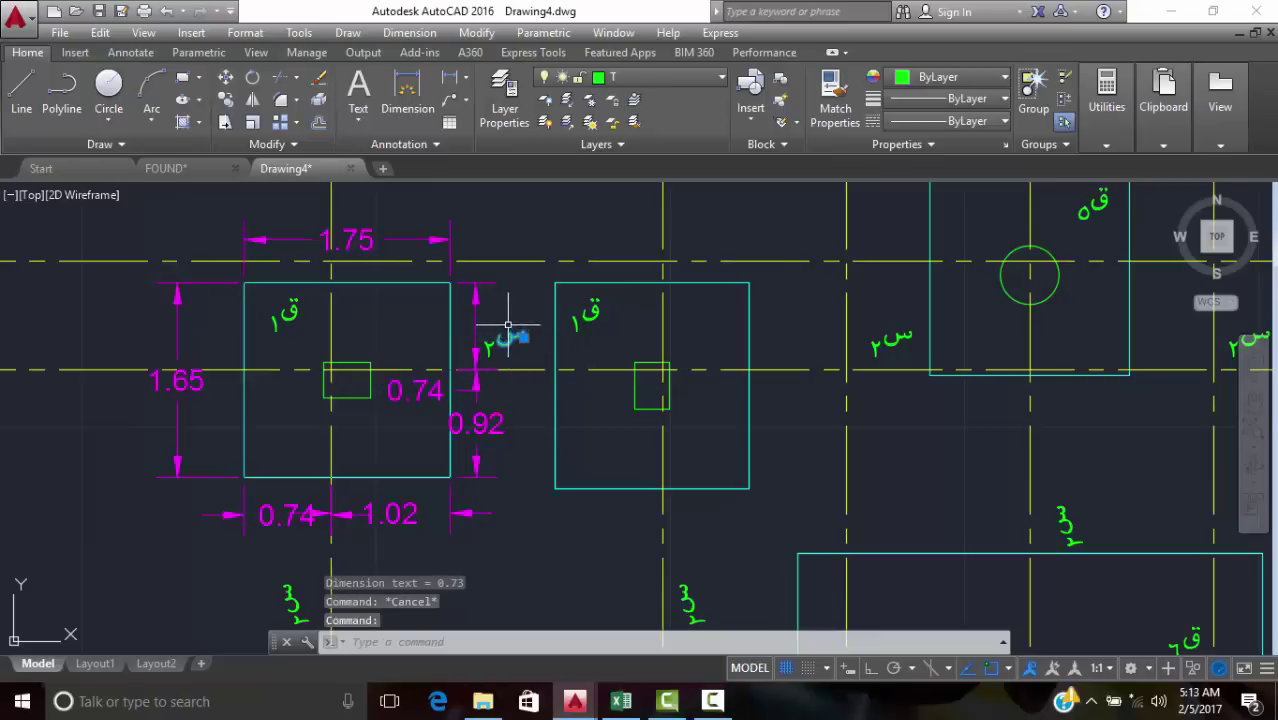
- Erase both parts of the green س٢ label between the first and second footings
{"action": "type", "text": "e"}
{"action": "key", "text": "Return"}
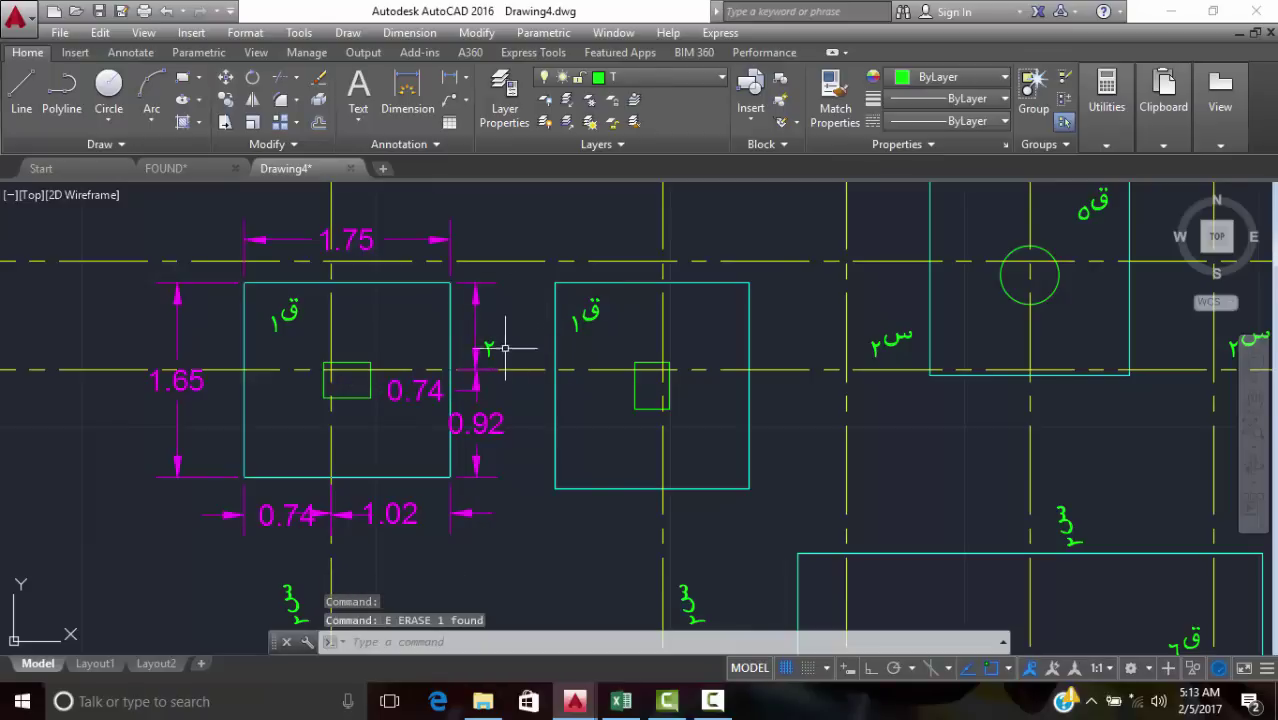
{"action": "scroll", "coordinate": [490, 345], "scroll_direction": "up", "scroll_amount": 4}
{"action": "left_click", "coordinate": [560, 333]}
{"action": "left_click", "coordinate": [650, 294]}
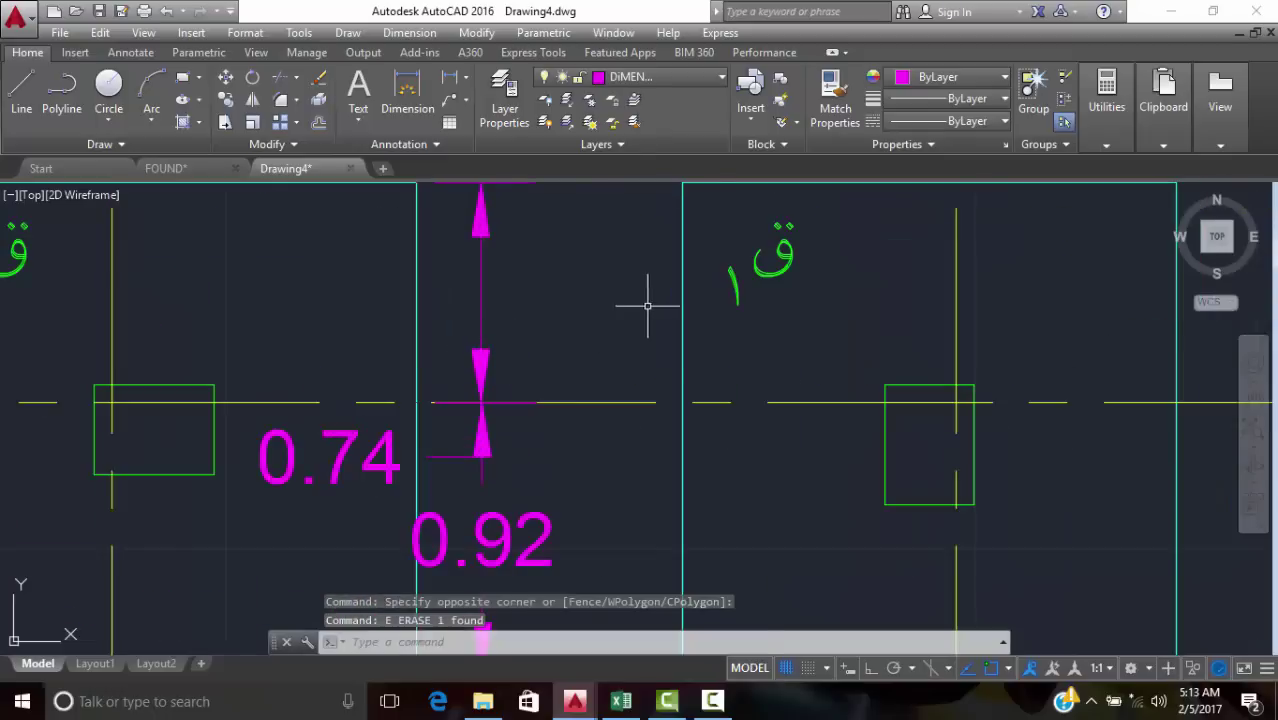
- Dimension the second footing's width above its upper edge with a linear dimension
{"action": "scroll", "coordinate": [700, 290], "scroll_direction": "down", "scroll_amount": 6}
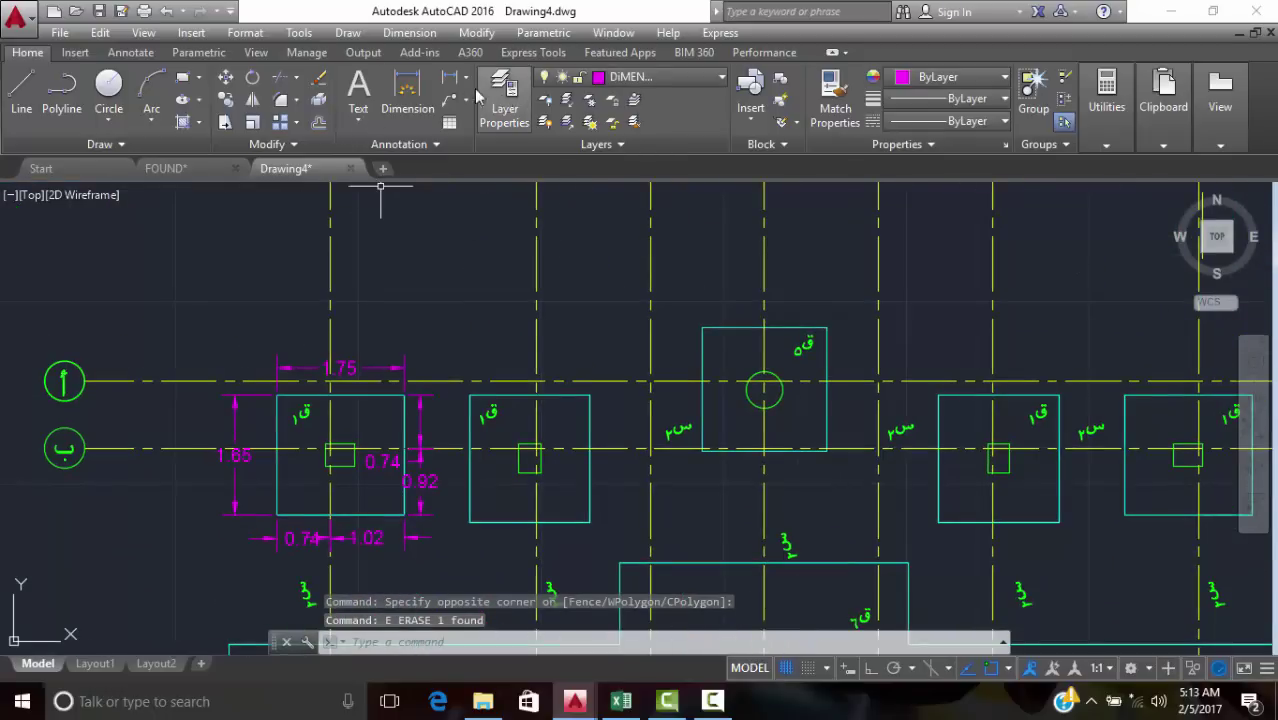
{"action": "left_click", "coordinate": [449, 78]}
{"action": "scroll", "coordinate": [493, 414], "scroll_direction": "up", "scroll_amount": 4}
{"action": "left_click", "coordinate": [433, 366]}
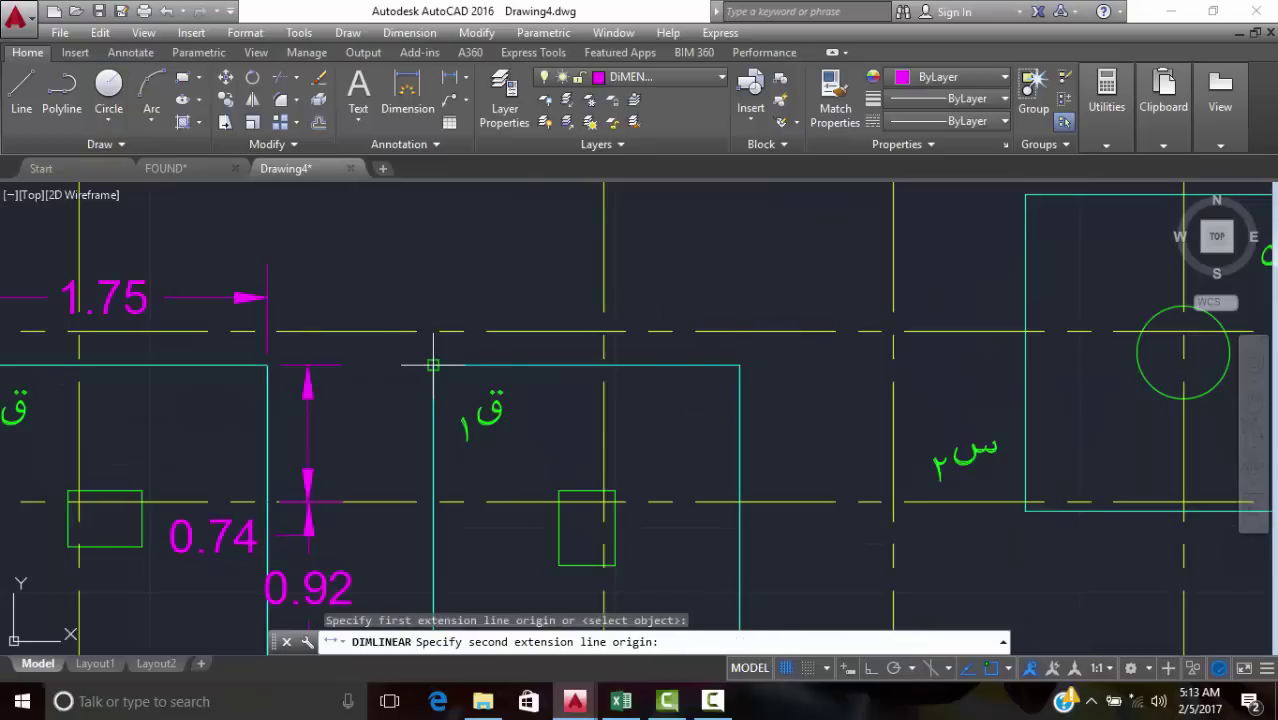
{"action": "left_click", "coordinate": [740, 366]}
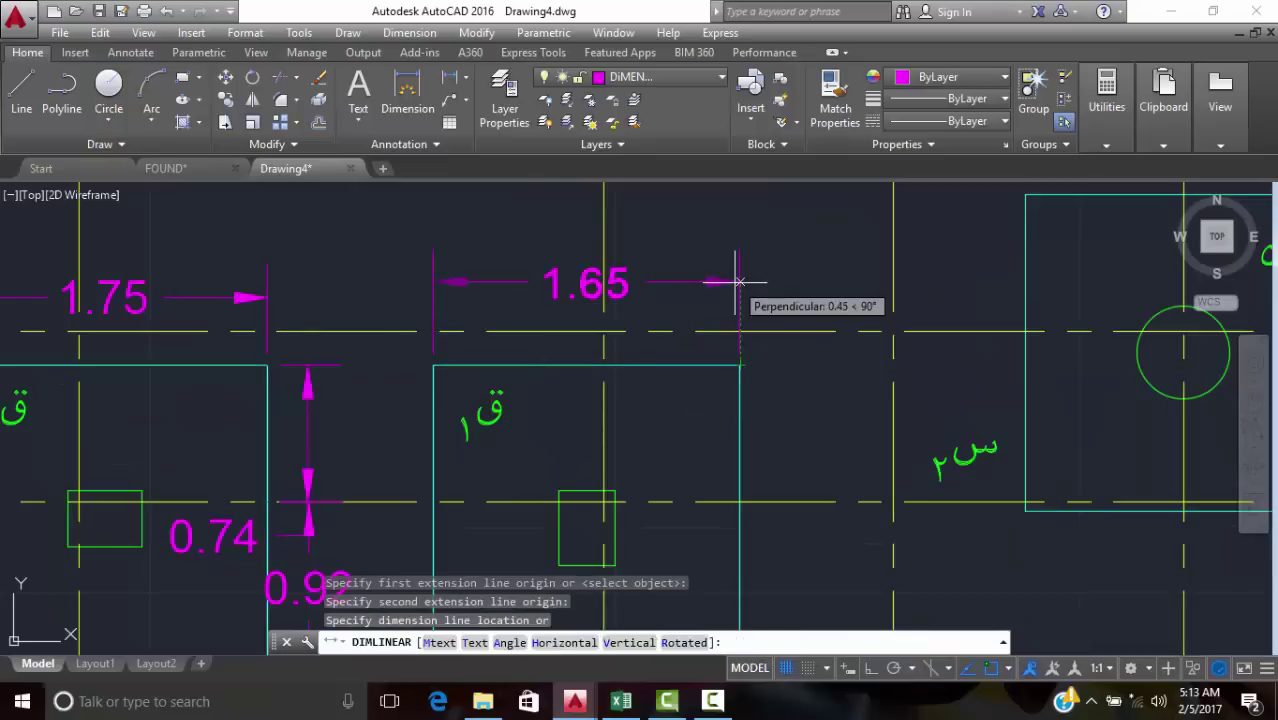
{"action": "left_click", "coordinate": [738, 312]}
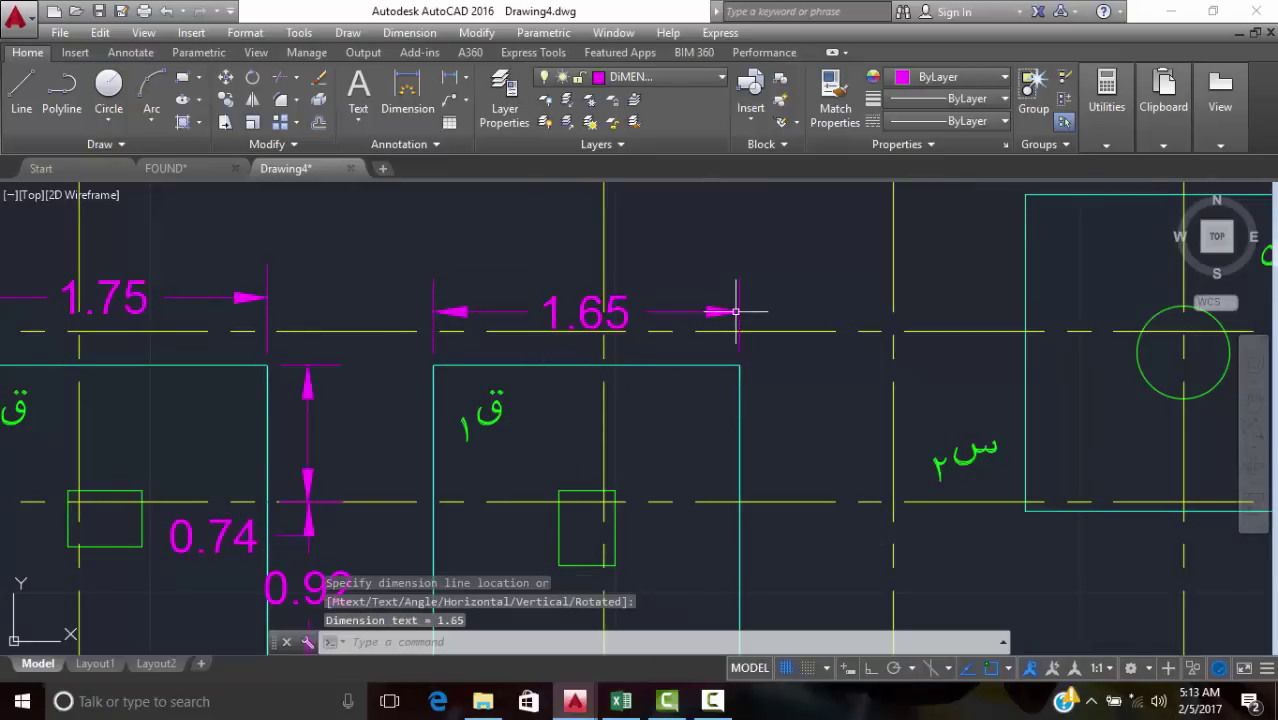
- Dimension the second footing's height along its left edge with a linear dimension
{"action": "scroll", "coordinate": [756, 399], "scroll_direction": "down", "scroll_amount": 2}
{"action": "middle_click_drag", "start_coordinate": [756, 399], "coordinate": [622, 323]}
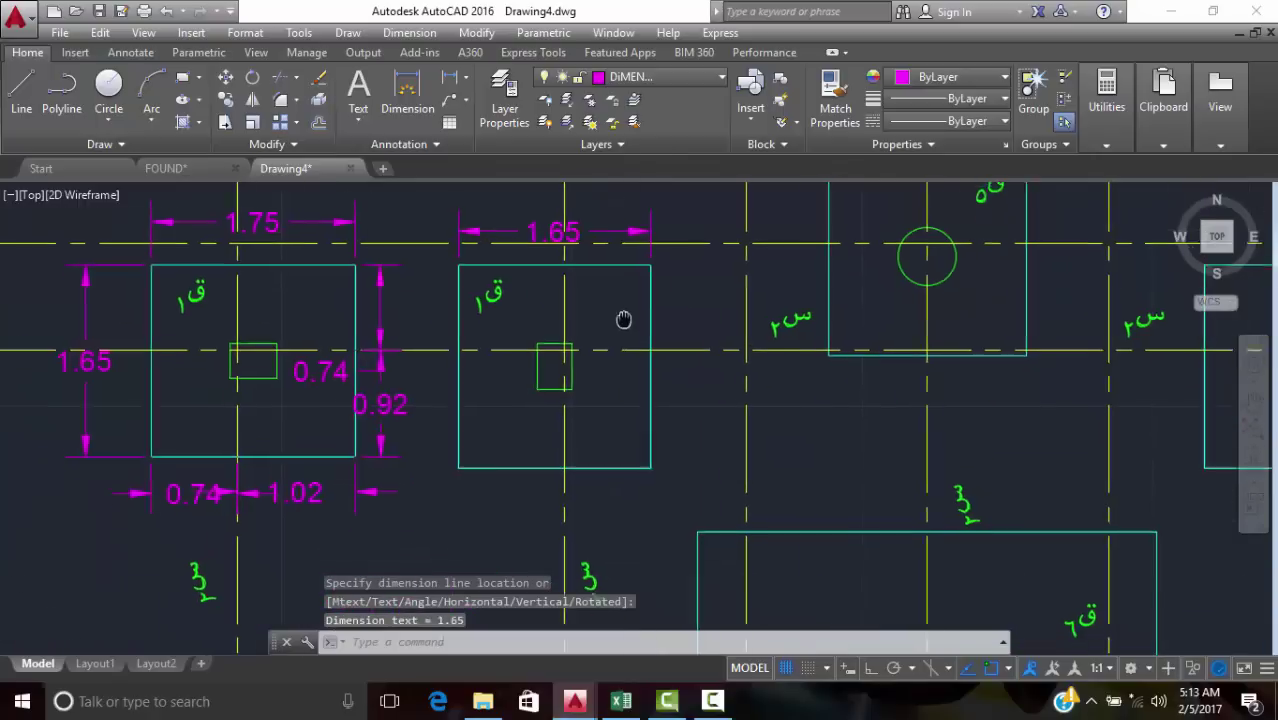
{"action": "key", "text": "Return"}
{"action": "left_click", "coordinate": [457, 463]}
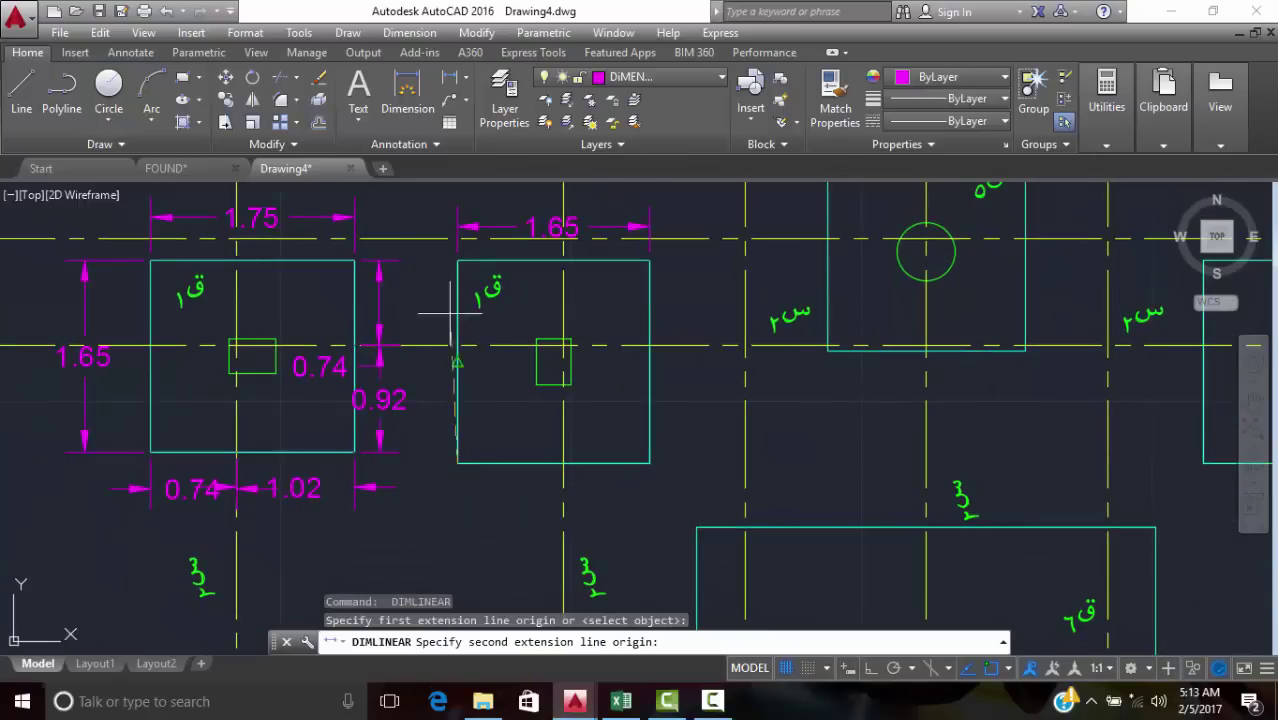
{"action": "left_click", "coordinate": [456, 258]}
{"action": "left_click", "coordinate": [428, 262]}
- Add linear dimensions along the second footing's lower edge, from its lower-left corner to the vertical centre line and on to its lower-right corner
{"action": "key", "text": "Return"}
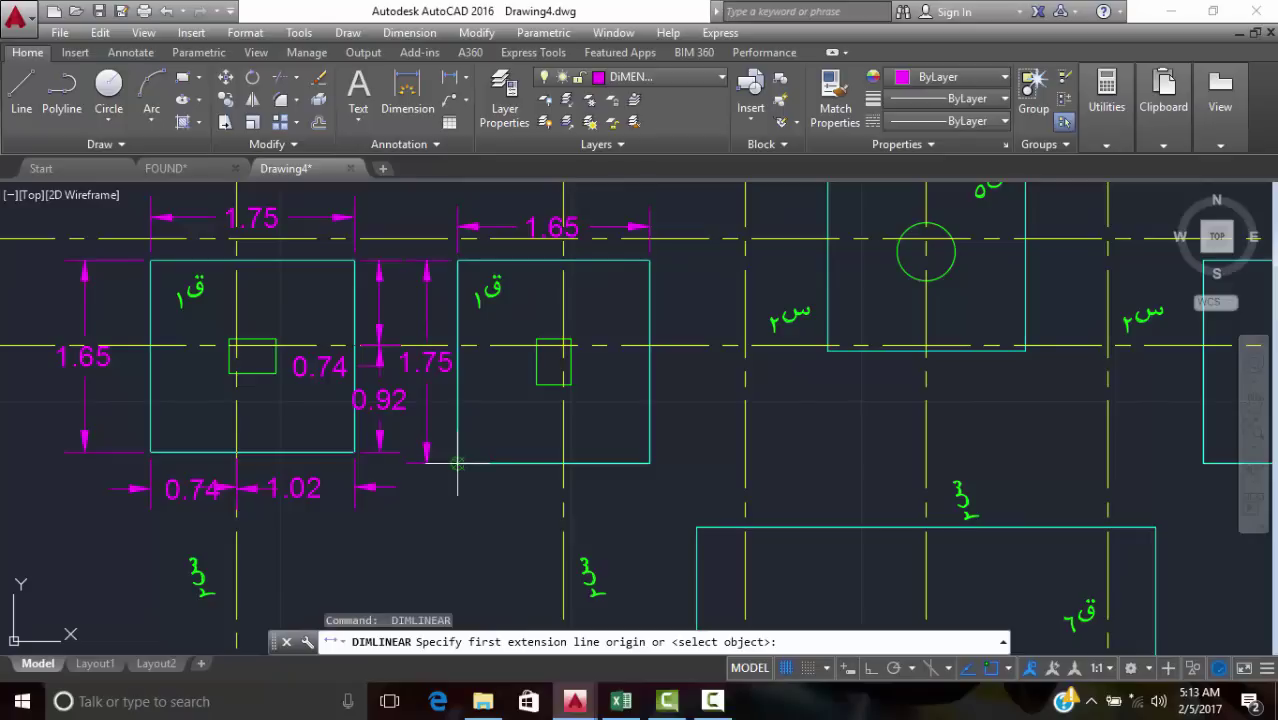
{"action": "left_click", "coordinate": [457, 463]}
{"action": "left_click", "coordinate": [563, 463]}
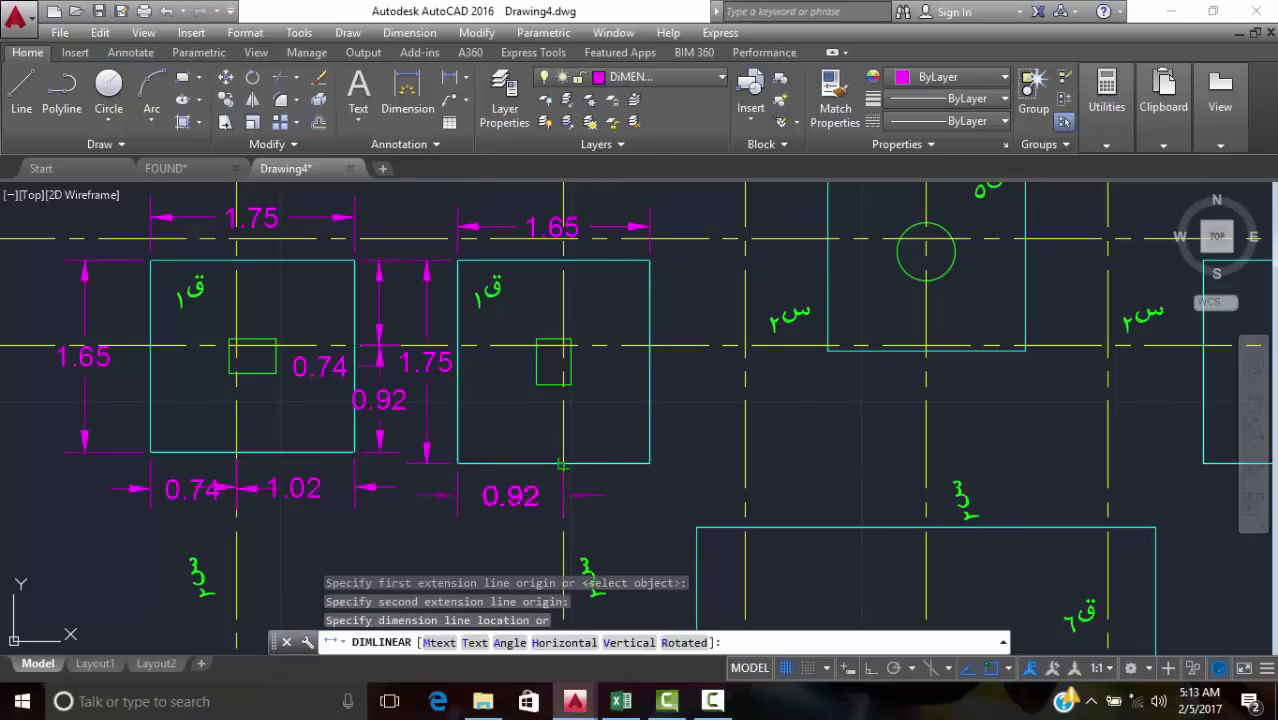
{"action": "left_click", "coordinate": [560, 464]}
{"action": "key", "text": "Return"}
{"action": "left_click", "coordinate": [563, 463]}
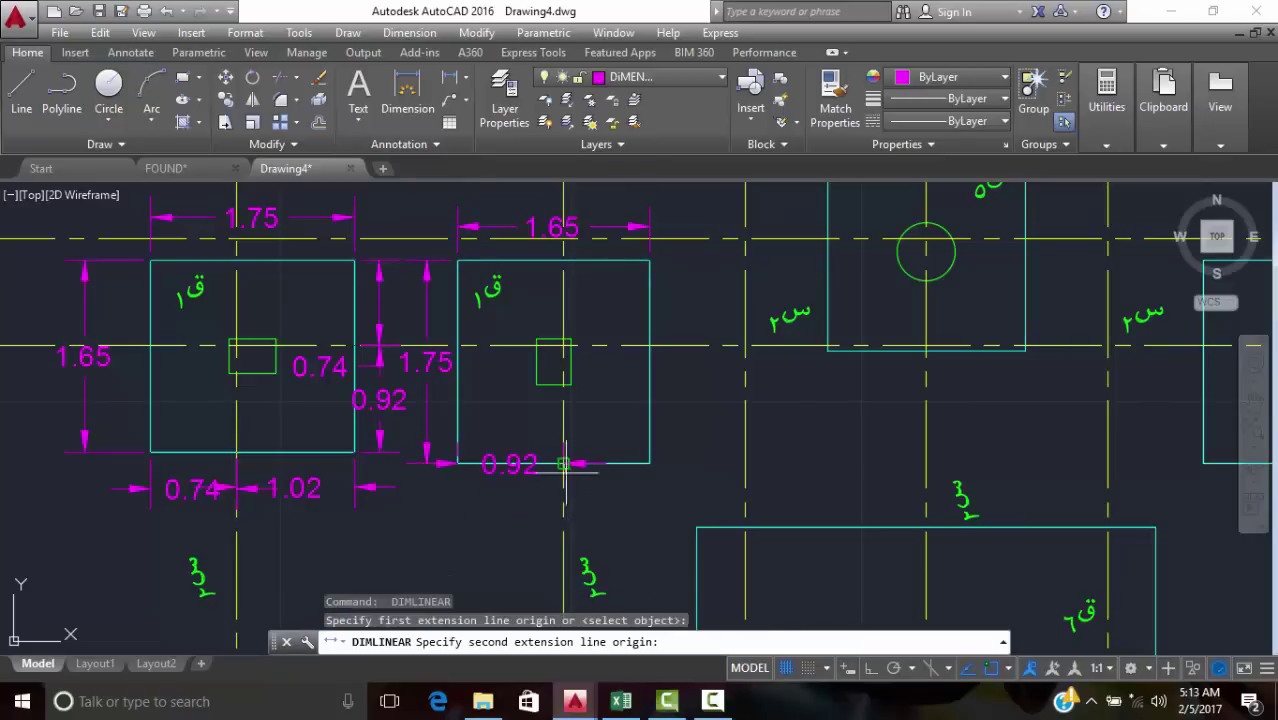
{"action": "left_click", "coordinate": [650, 463]}
{"action": "left_click", "coordinate": [660, 507]}
- Move the second footing's lower-left offset dimension below the footing, in line with the neighbouring dimension
{"action": "left_click", "coordinate": [523, 467]}
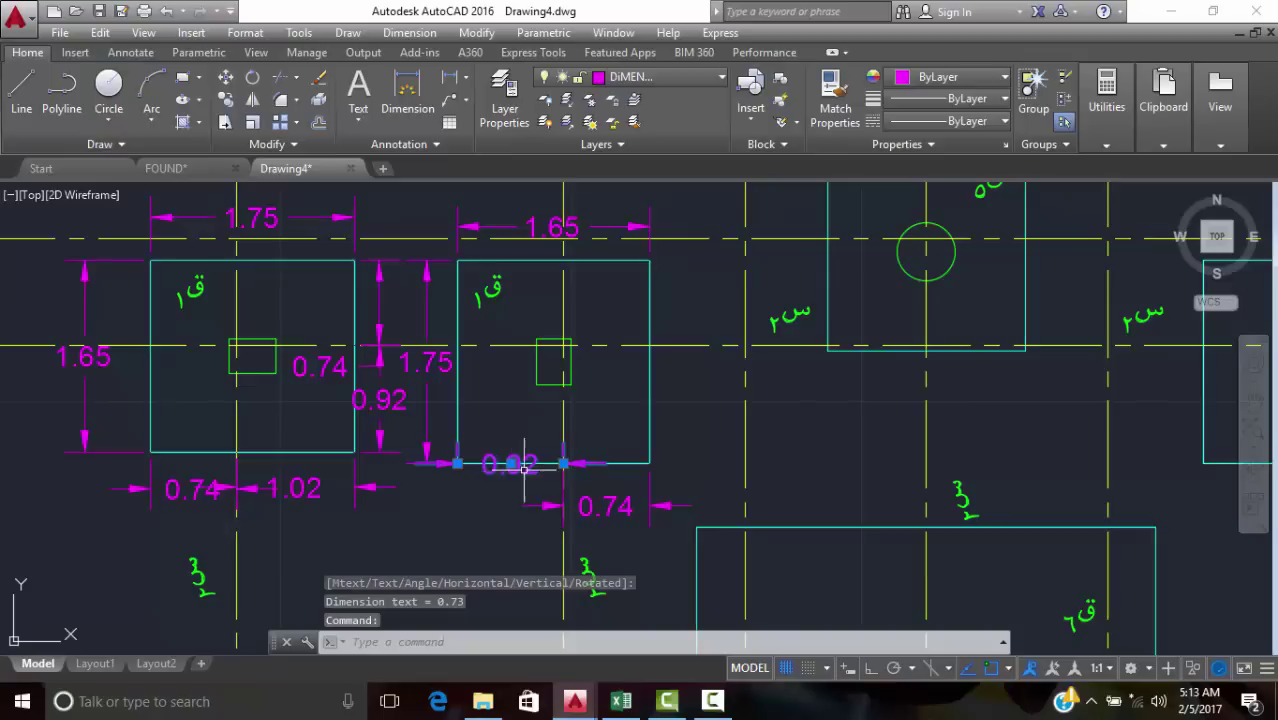
{"action": "left_click", "coordinate": [511, 463]}
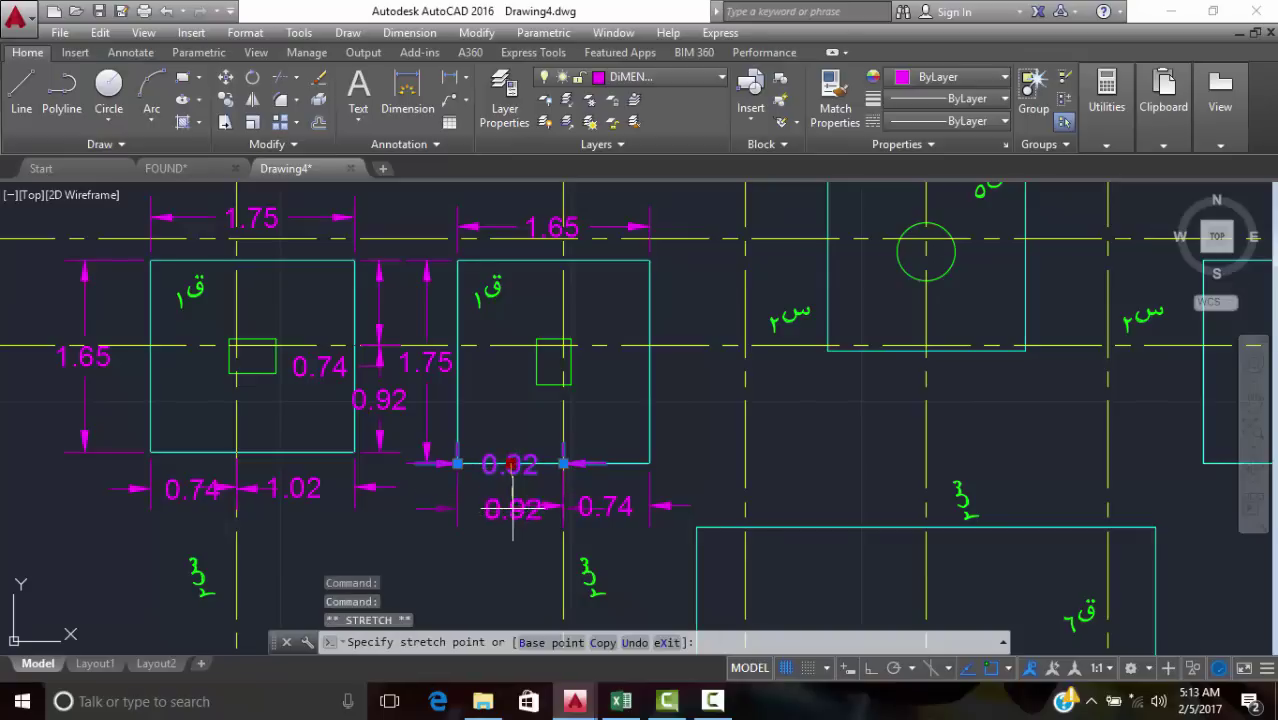
{"action": "left_click", "coordinate": [510, 506]}
{"action": "key", "text": "Escape"}
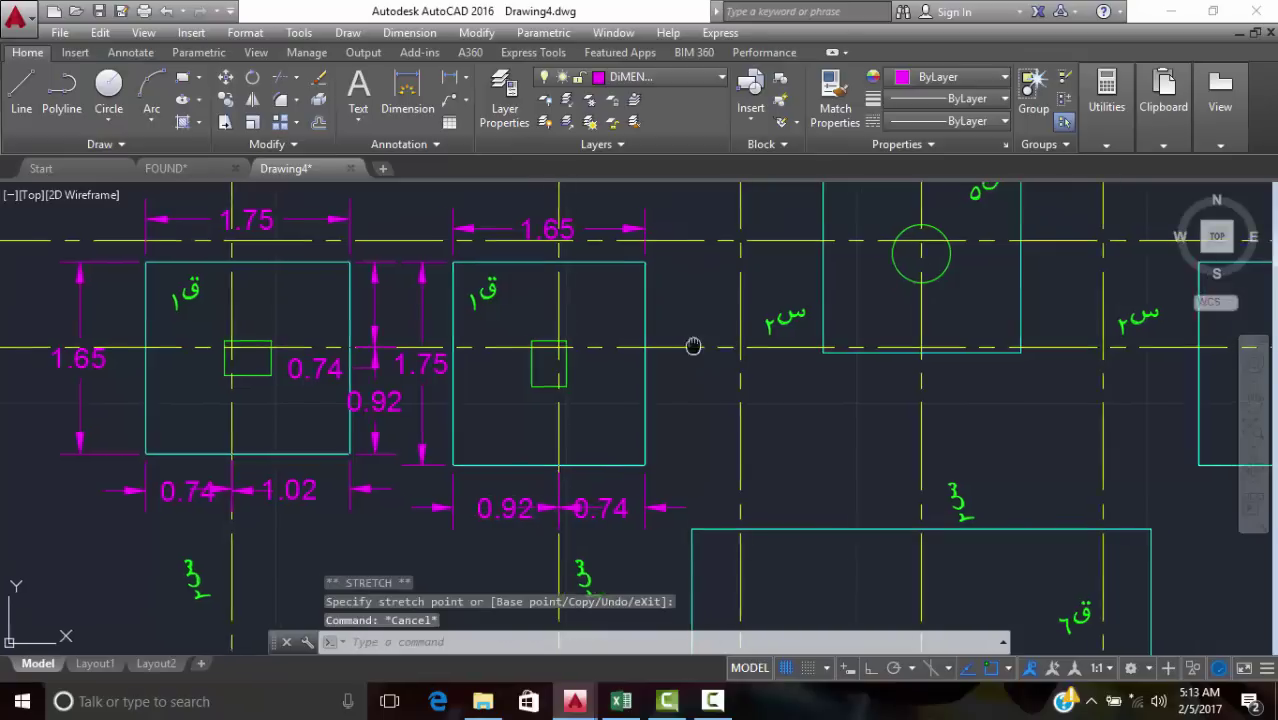
- Dimension the second footing's right edge from its upper-right corner down to the horizontal centre line
{"action": "middle_click_drag", "start_coordinate": [693, 345], "coordinate": [603, 409]}
{"action": "key", "text": "Return"}
{"action": "left_click", "coordinate": [559, 323]}
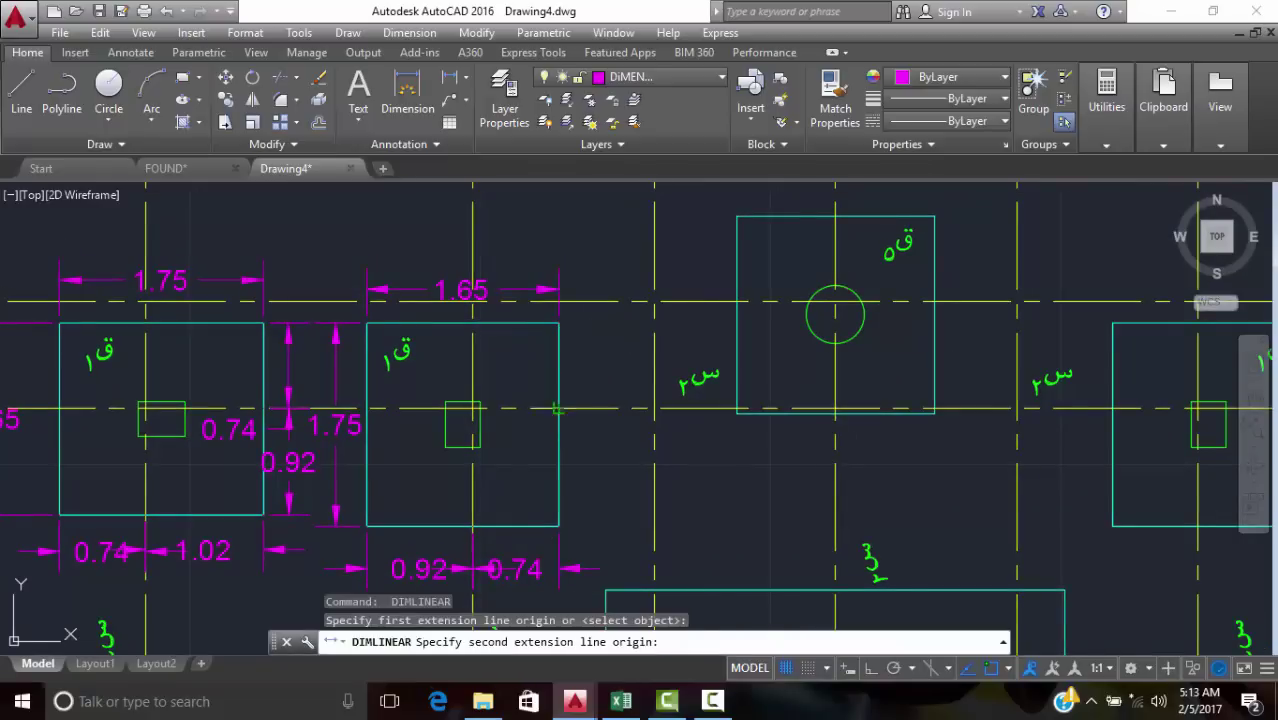
{"action": "left_click", "coordinate": [558, 408]}
{"action": "left_click", "coordinate": [560, 428]}
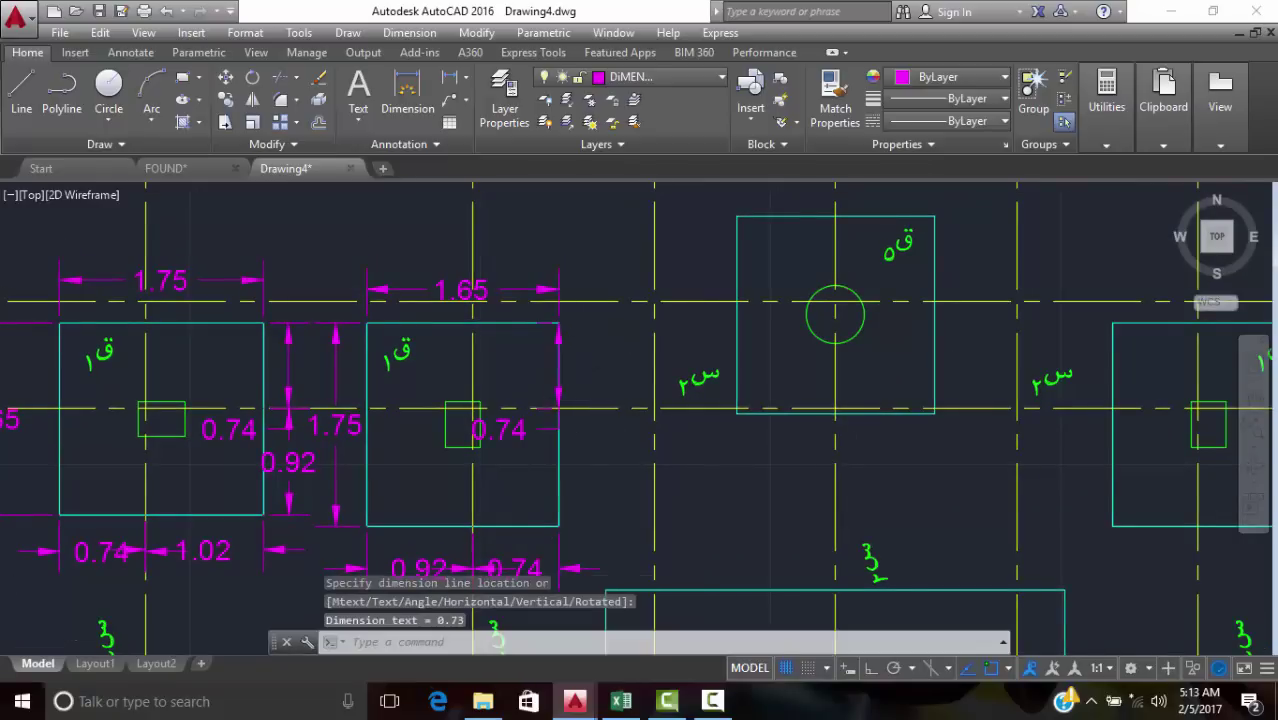
- Move the upper-right offset dimension just outside the second footing, with its text midway between the extension lines
{"action": "scroll", "coordinate": [573, 370], "scroll_direction": "up", "scroll_amount": 2}
{"action": "left_click", "coordinate": [551, 322]}
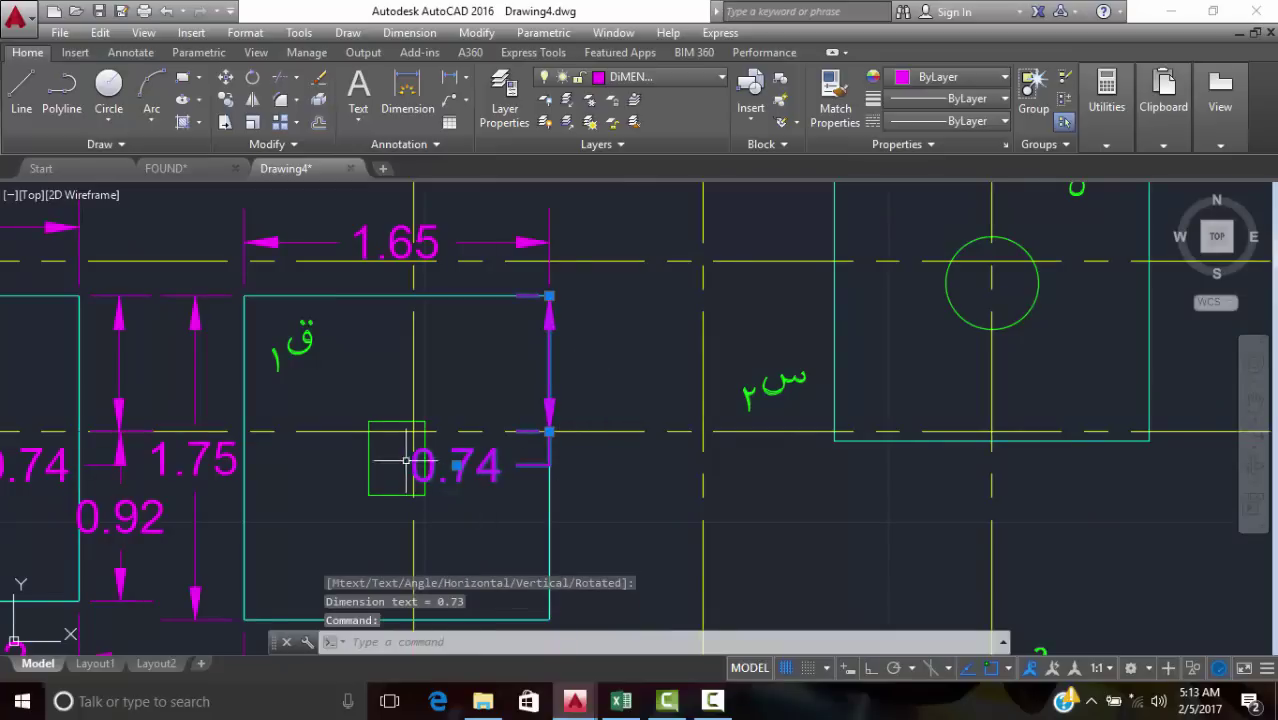
{"action": "left_click", "coordinate": [456, 465]}
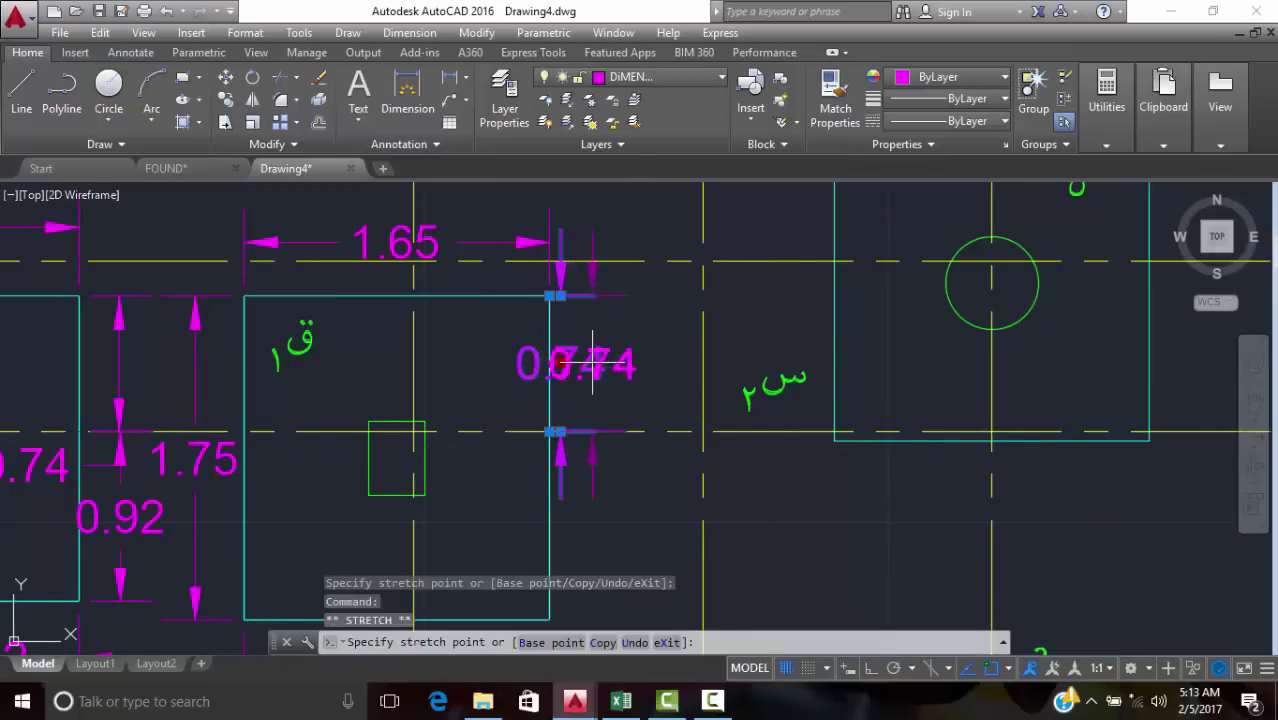
{"action": "scroll", "coordinate": [456, 383], "scroll_direction": "down", "scroll_amount": 3}
{"action": "scroll", "coordinate": [450, 440], "scroll_direction": "up", "scroll_amount": 5}
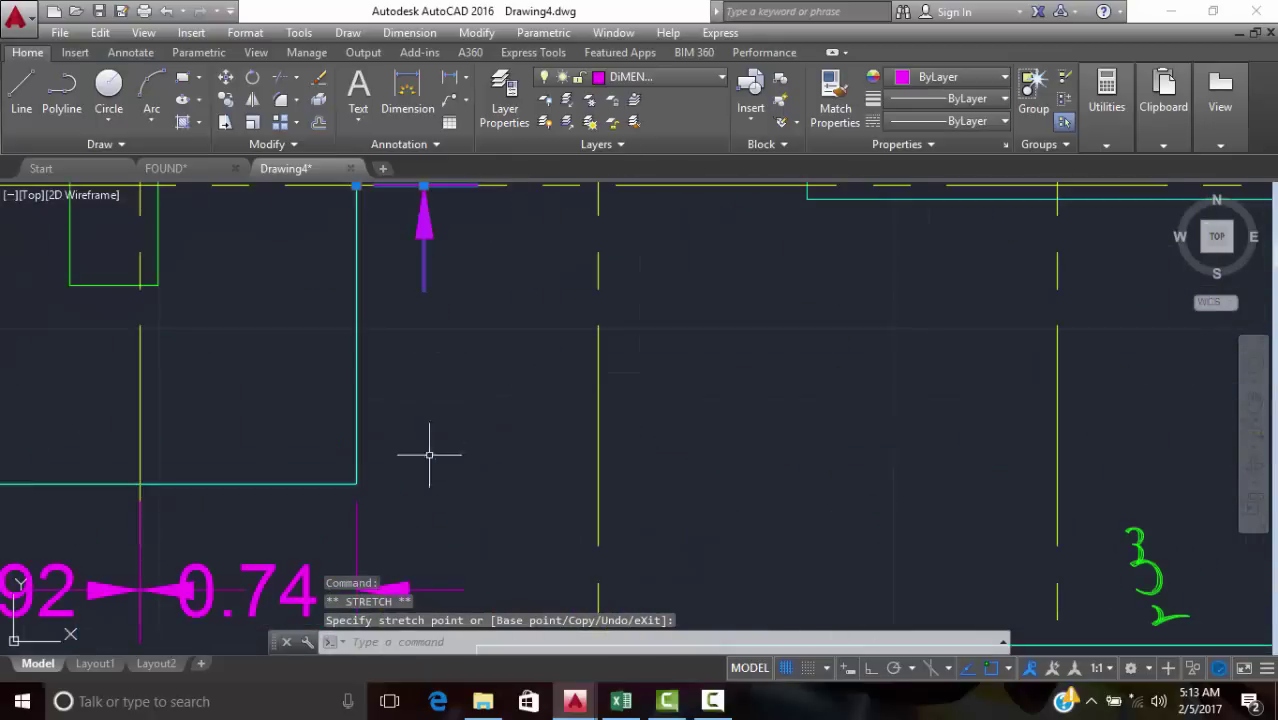
{"action": "key", "text": "Escape"}
- Dimension the second footing from its lower-right corner up to the horizontal centre line, in line with the upper offset dimension
{"action": "key", "text": "space"}
{"action": "left_click", "coordinate": [359, 484]}
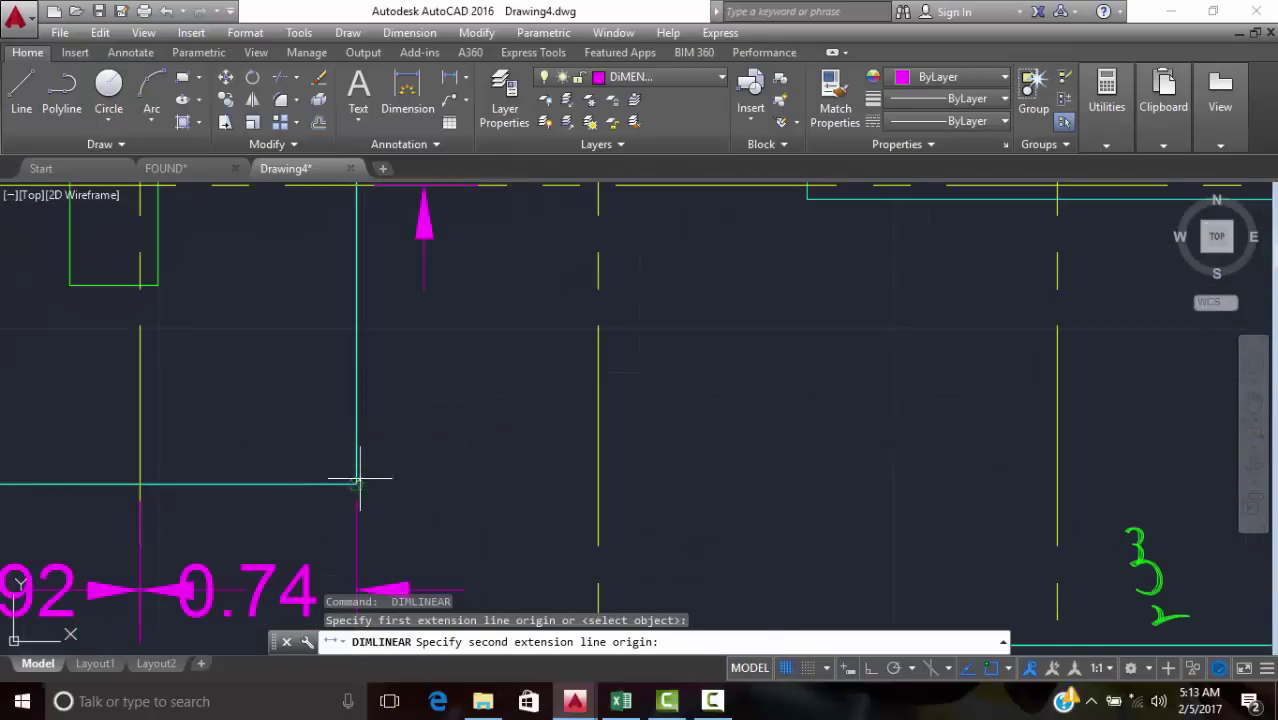
{"action": "scroll", "coordinate": [365, 440], "scroll_direction": "down", "scroll_amount": 3}
{"action": "scroll", "coordinate": [360, 360], "scroll_direction": "up", "scroll_amount": 2}
{"action": "left_click", "coordinate": [379, 328]}
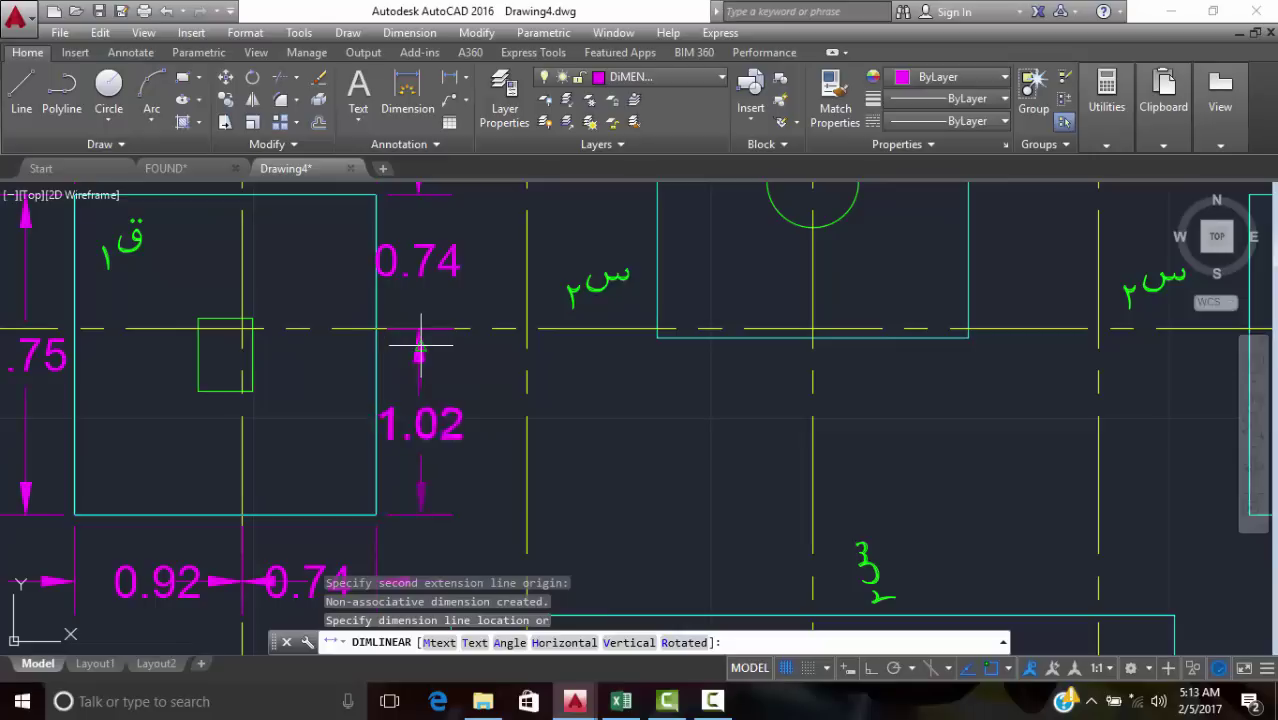
{"action": "left_click", "coordinate": [422, 342]}
{"action": "scroll", "coordinate": [578, 375], "scroll_direction": "down", "scroll_amount": 4}
{"action": "middle_click_drag", "start_coordinate": [578, 383], "coordinate": [494, 346]}
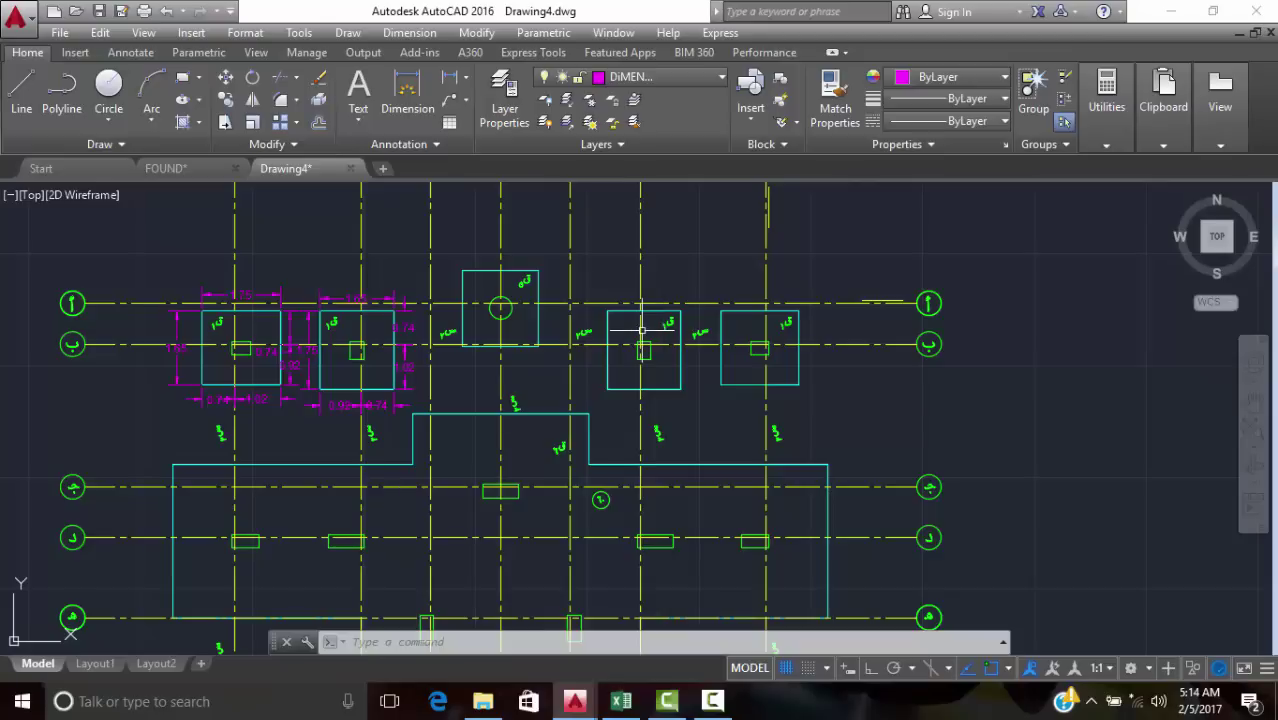
{"action": "scroll", "coordinate": [509, 258], "scroll_direction": "up", "scroll_amount": 4}
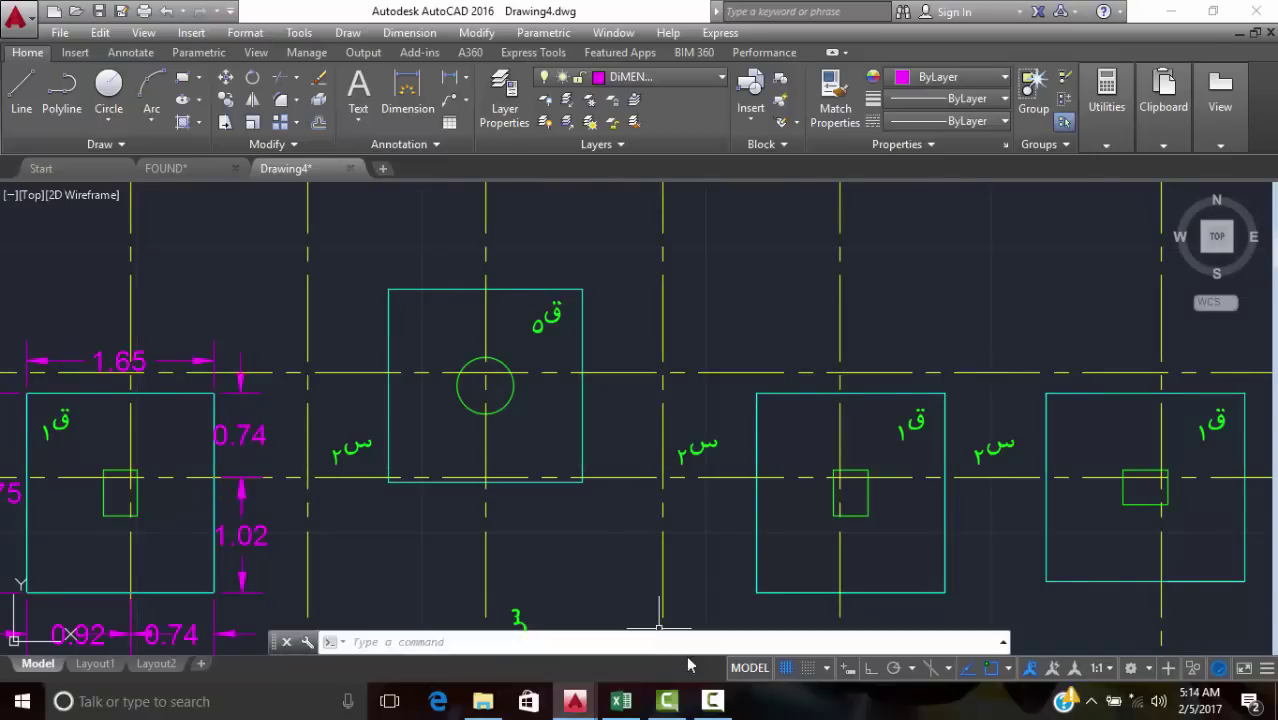
{"action": "left_click", "coordinate": [712, 701]}
{"action": "left_click", "coordinate": [1188, 615]}
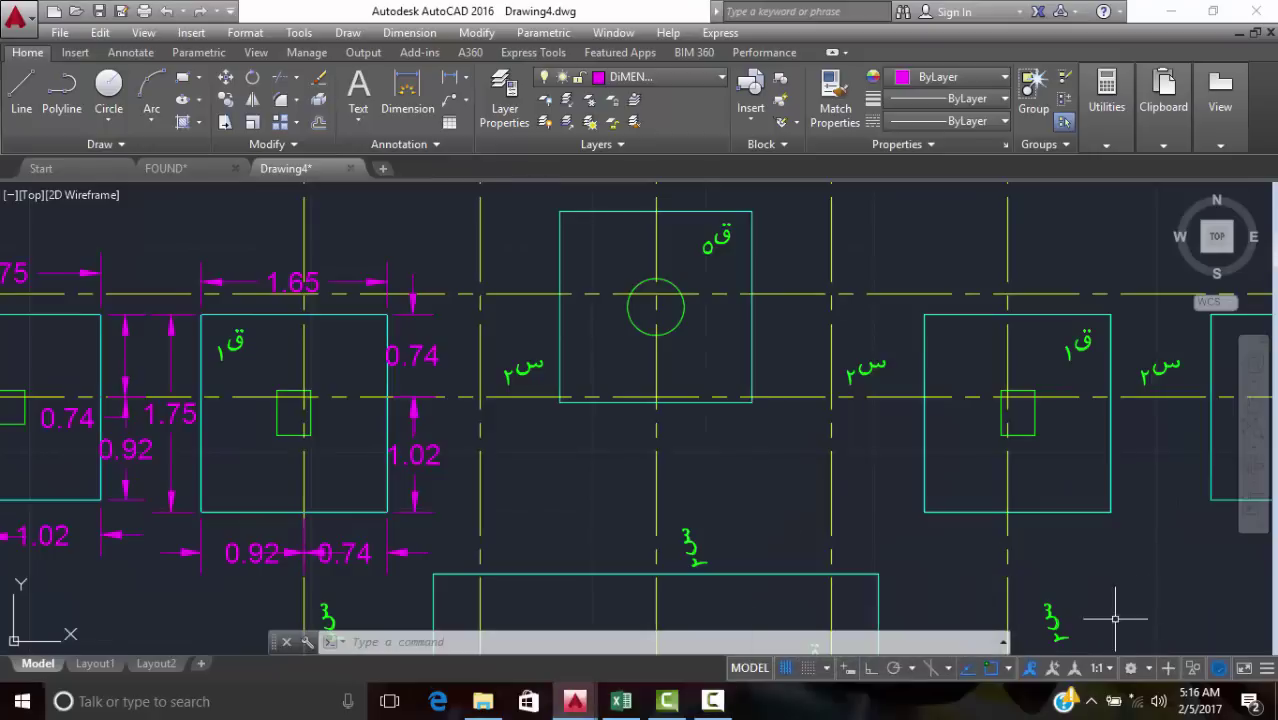
- Dimension the width of the ق٥ footing with the circular column above its upper edge
{"action": "scroll", "coordinate": [779, 317], "scroll_direction": "down", "scroll_amount": 3}
{"action": "scroll", "coordinate": [762, 277], "scroll_direction": "up", "scroll_amount": 5}
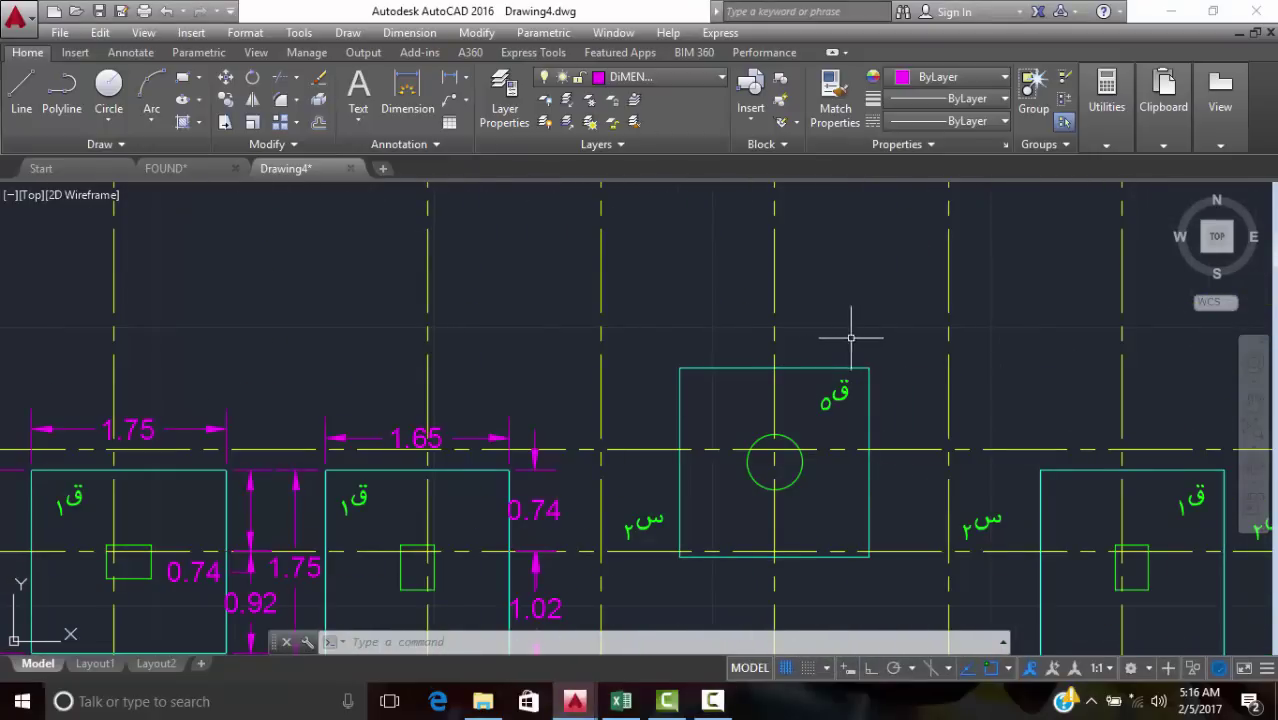
{"action": "key", "text": "Return"}
{"action": "left_click", "coordinate": [679, 368]}
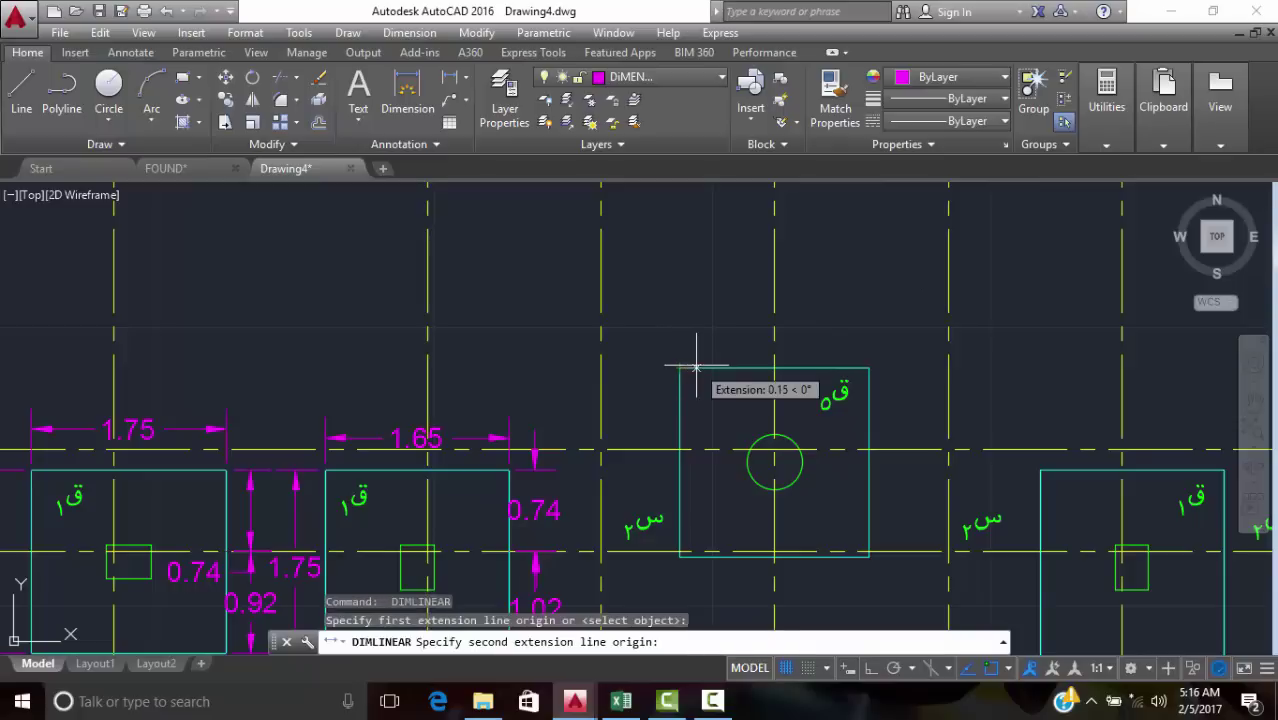
{"action": "left_click", "coordinate": [869, 368]}
{"action": "left_click", "coordinate": [856, 322]}
- Dimension the height of the circular-column footing along its left side
{"action": "key", "text": "Return"}
{"action": "left_click", "coordinate": [679, 553]}
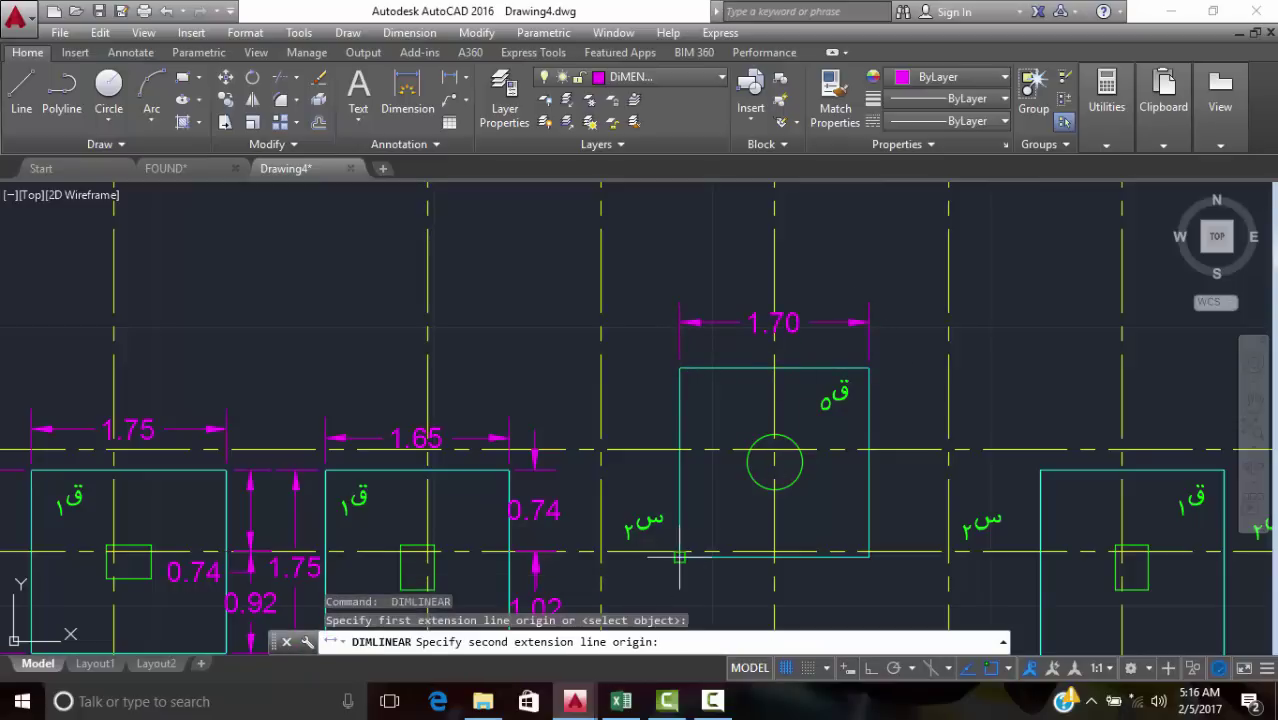
{"action": "left_click", "coordinate": [679, 368]}
{"action": "left_click", "coordinate": [637, 370]}
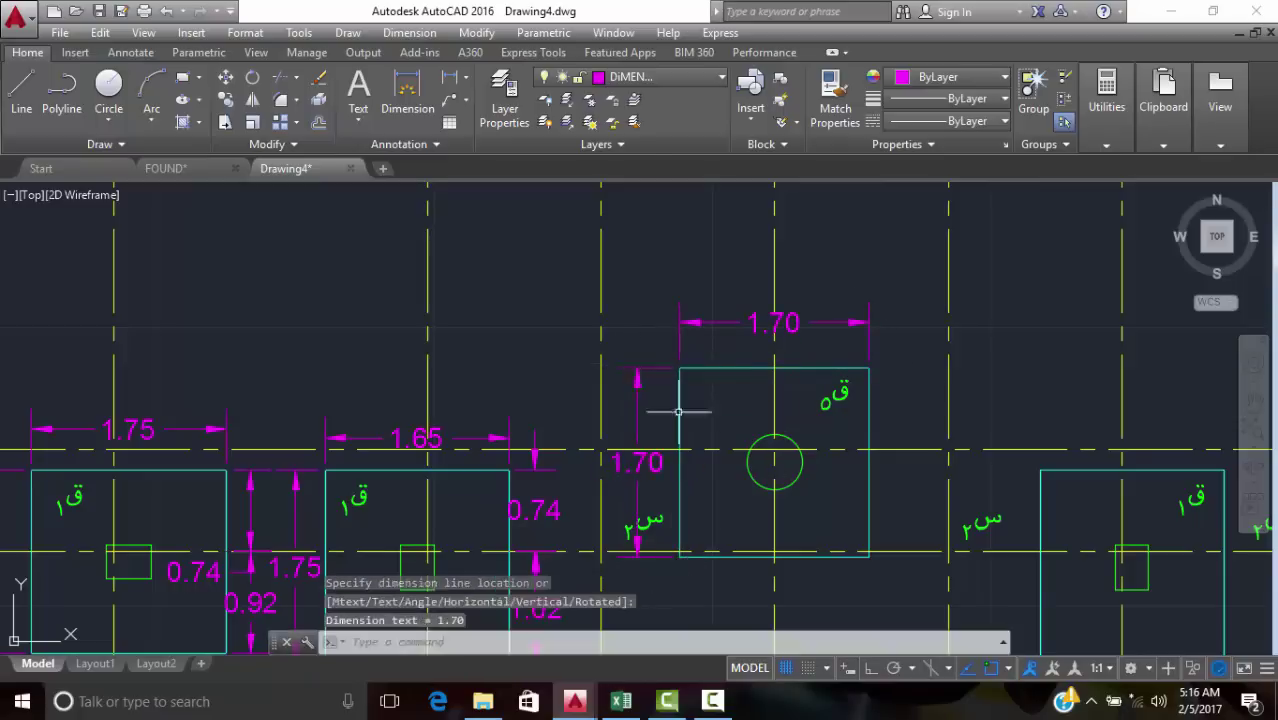
- Dimension the circular-column footing's lower edge from its lower-left corner to the vertical centre line
{"action": "key", "text": "Return"}
{"action": "left_click", "coordinate": [679, 553]}
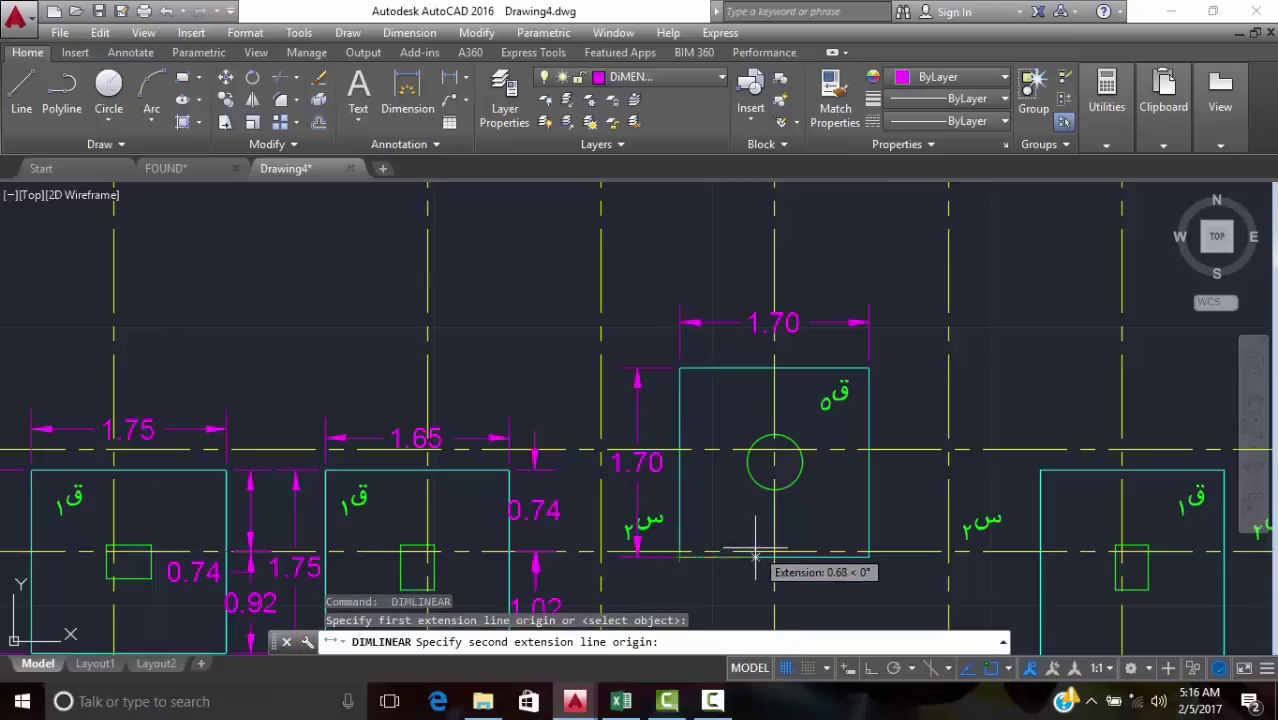
{"action": "left_click", "coordinate": [774, 553]}
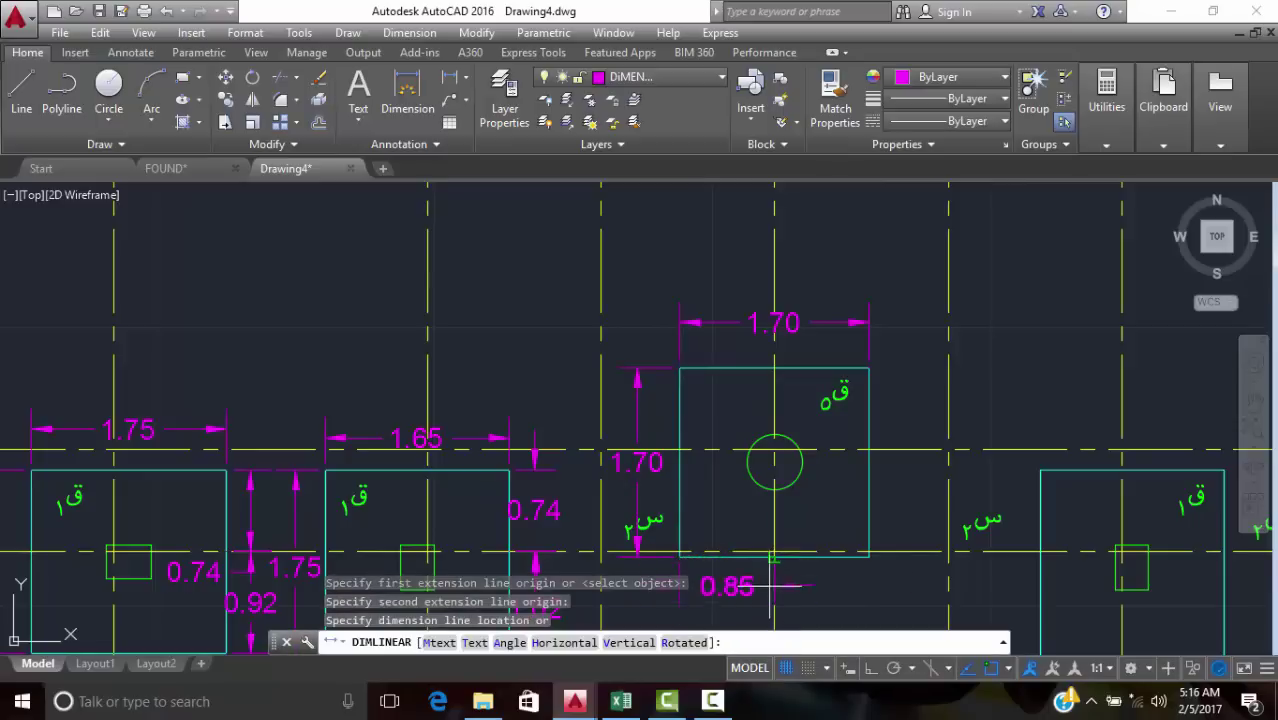
{"action": "left_click", "coordinate": [775, 557]}
- Dimension the circular-column footing from its lower-right corner to the vertical centre line, just below the lower edge
{"action": "key", "text": "Return"}
{"action": "left_click", "coordinate": [869, 553]}
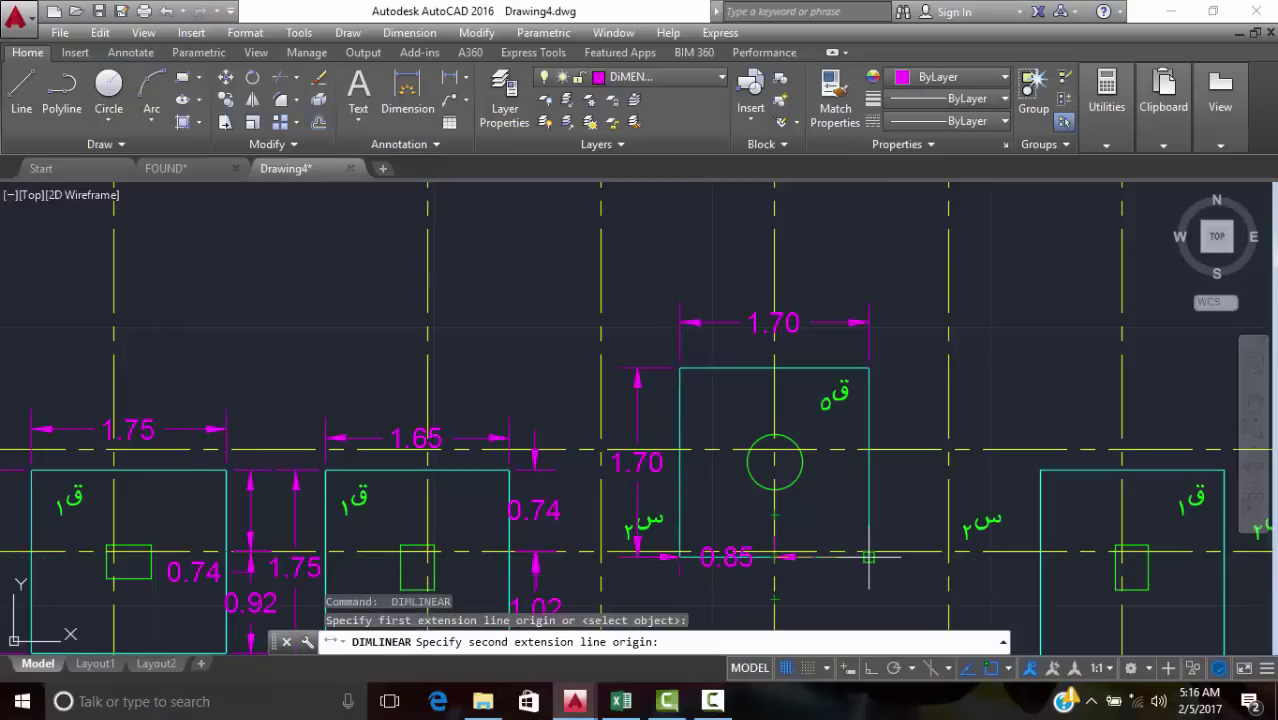
{"action": "left_click", "coordinate": [774, 553]}
{"action": "scroll", "coordinate": [805, 568], "scroll_direction": "down", "scroll_amount": 3}
{"action": "scroll", "coordinate": [790, 560], "scroll_direction": "up", "scroll_amount": 5}
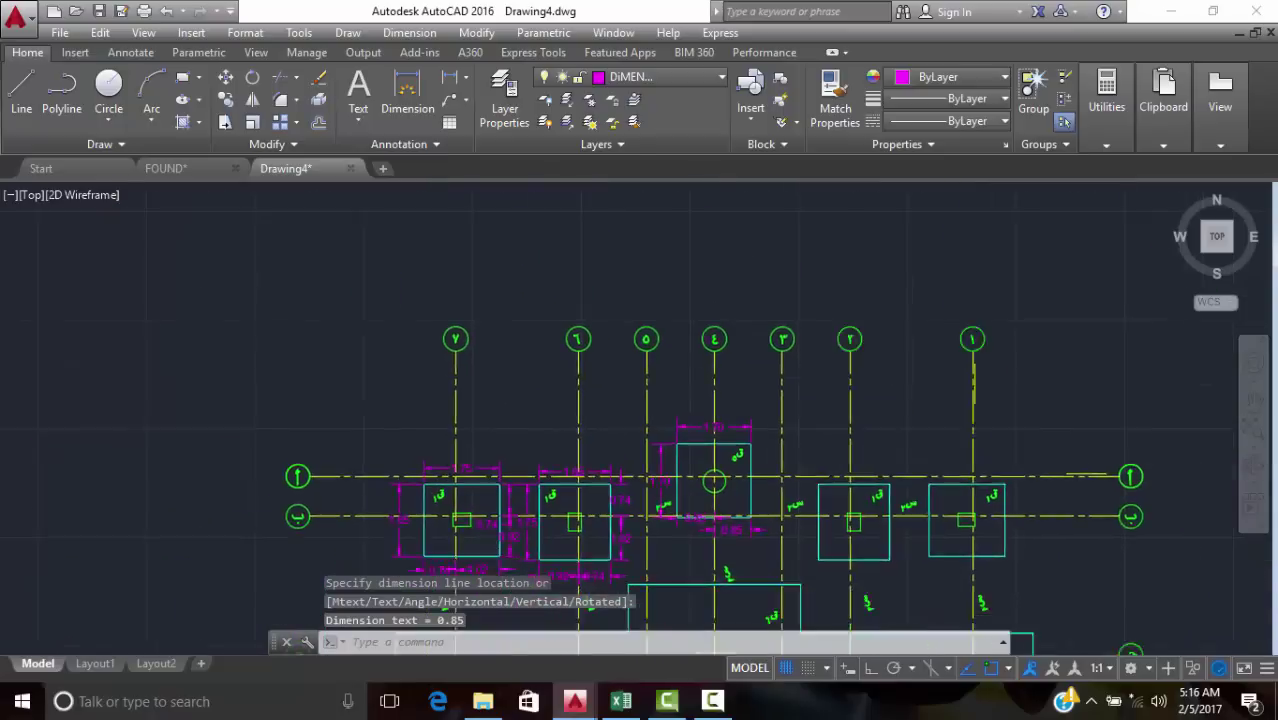
- Move the lower-left offset dimension below the circular-column footing, in line with the lower-right offset dimension
{"action": "left_click", "coordinate": [668, 540]}
{"action": "left_click", "coordinate": [675, 527]}
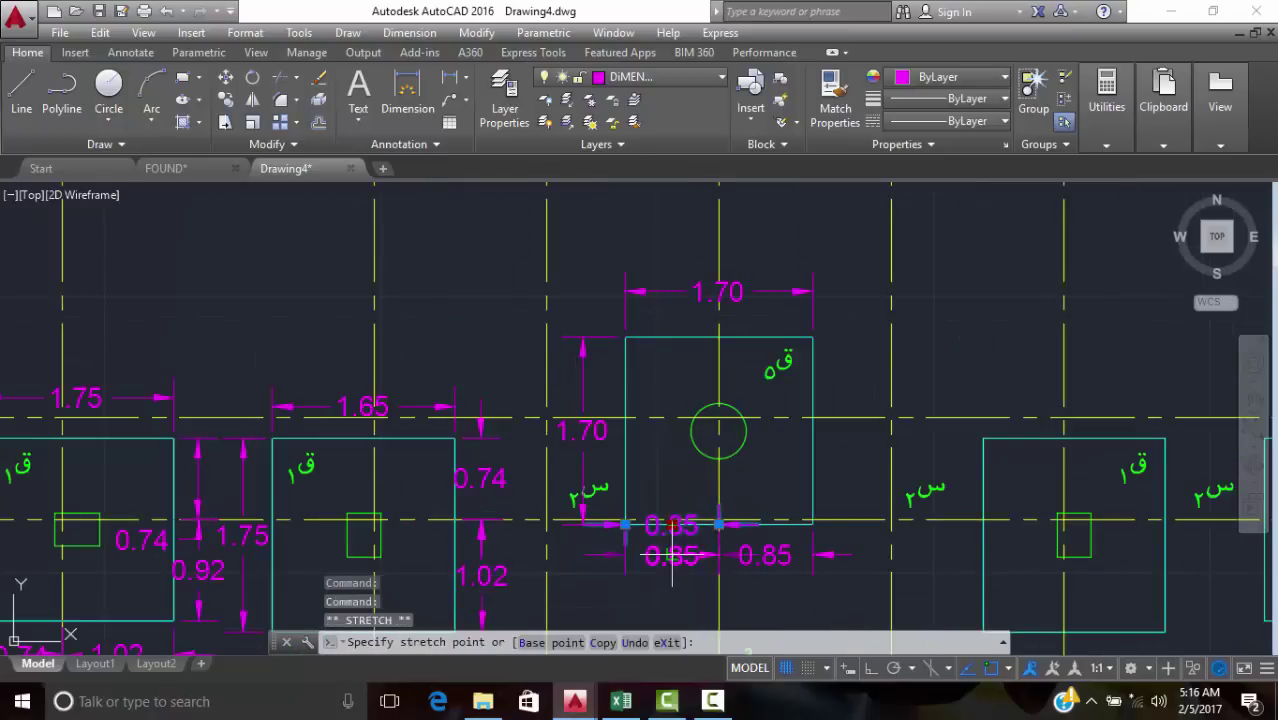
{"action": "left_click", "coordinate": [672, 555]}
{"action": "key", "text": "Escape"}
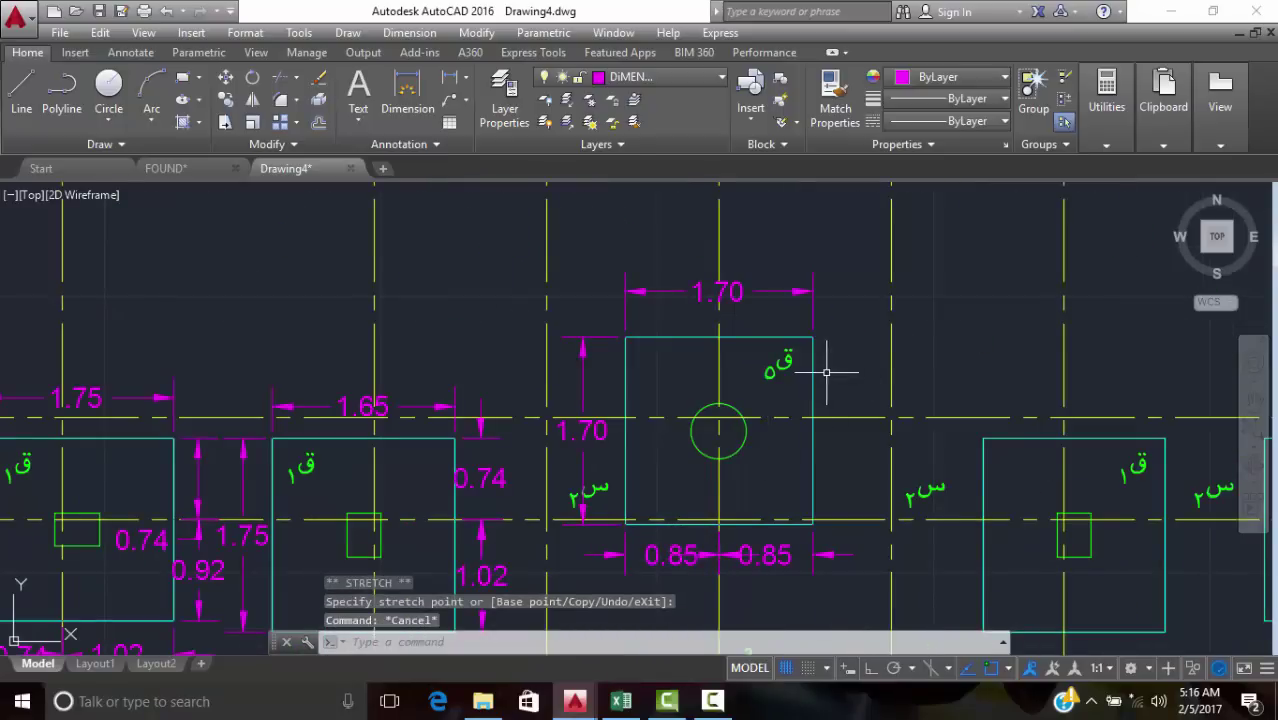
- Dimension the circular-column footing from its upper-right corner down to the upper horizontal centre line, along the right edge
{"action": "key", "text": "Return"}
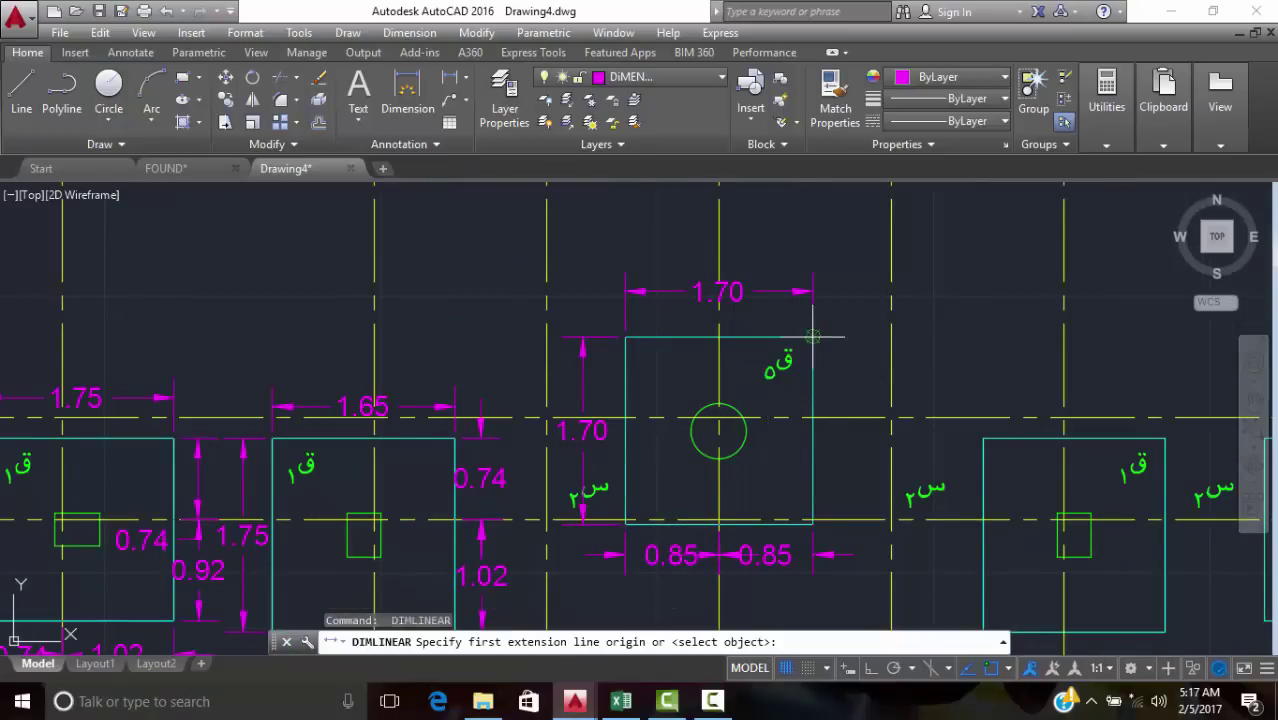
{"action": "left_click", "coordinate": [812, 337]}
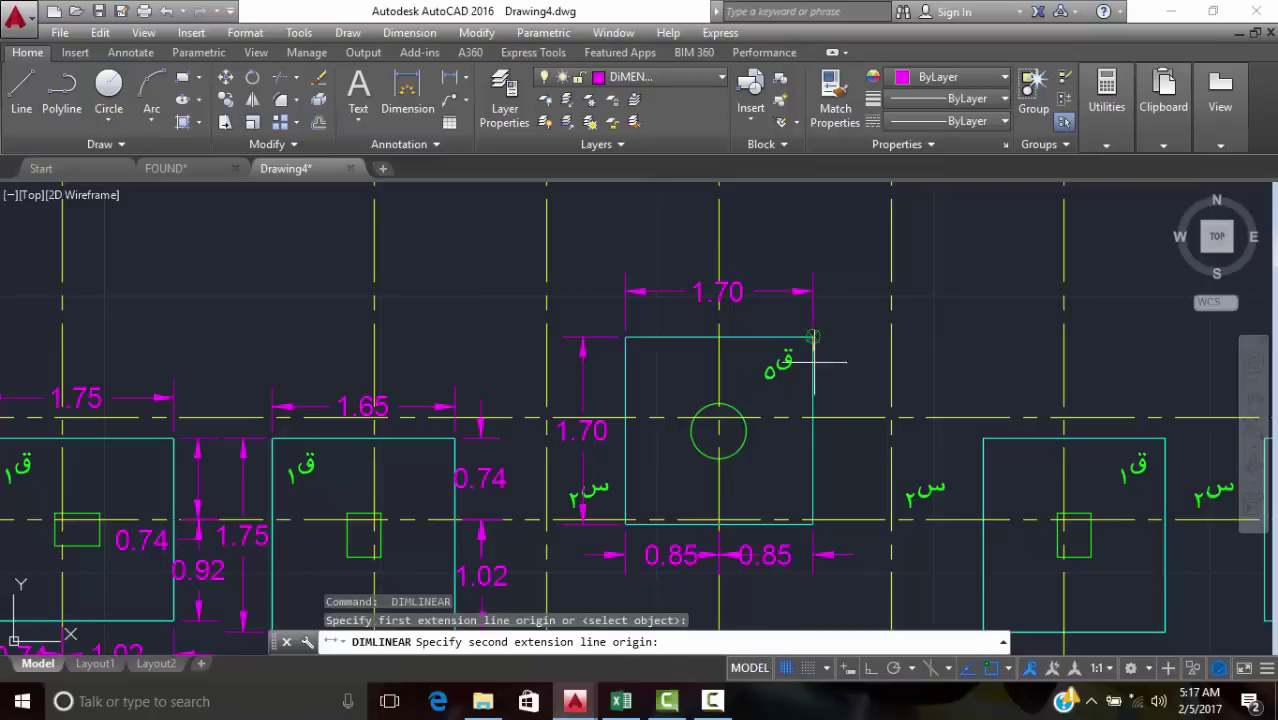
{"action": "left_click", "coordinate": [812, 418]}
{"action": "left_click", "coordinate": [813, 410]}
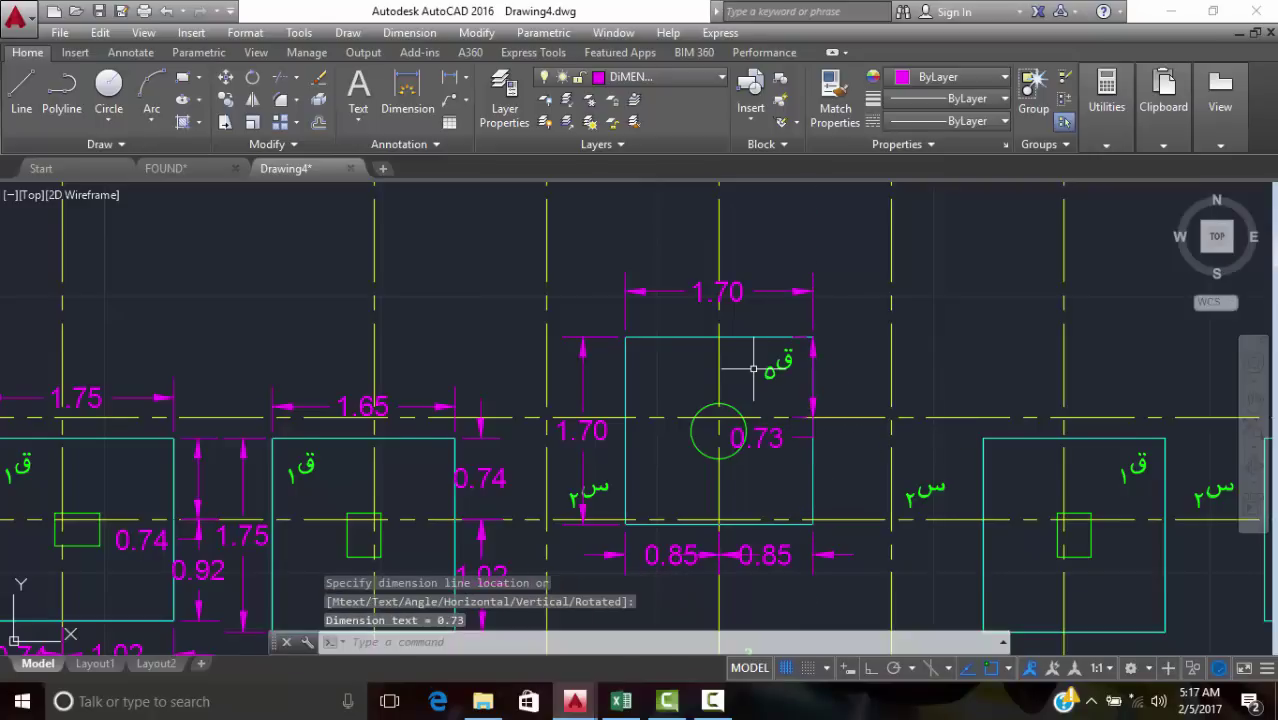
- Set the overall scale of the Standard dimension style to 0.60
{"action": "type", "text": "DI"}
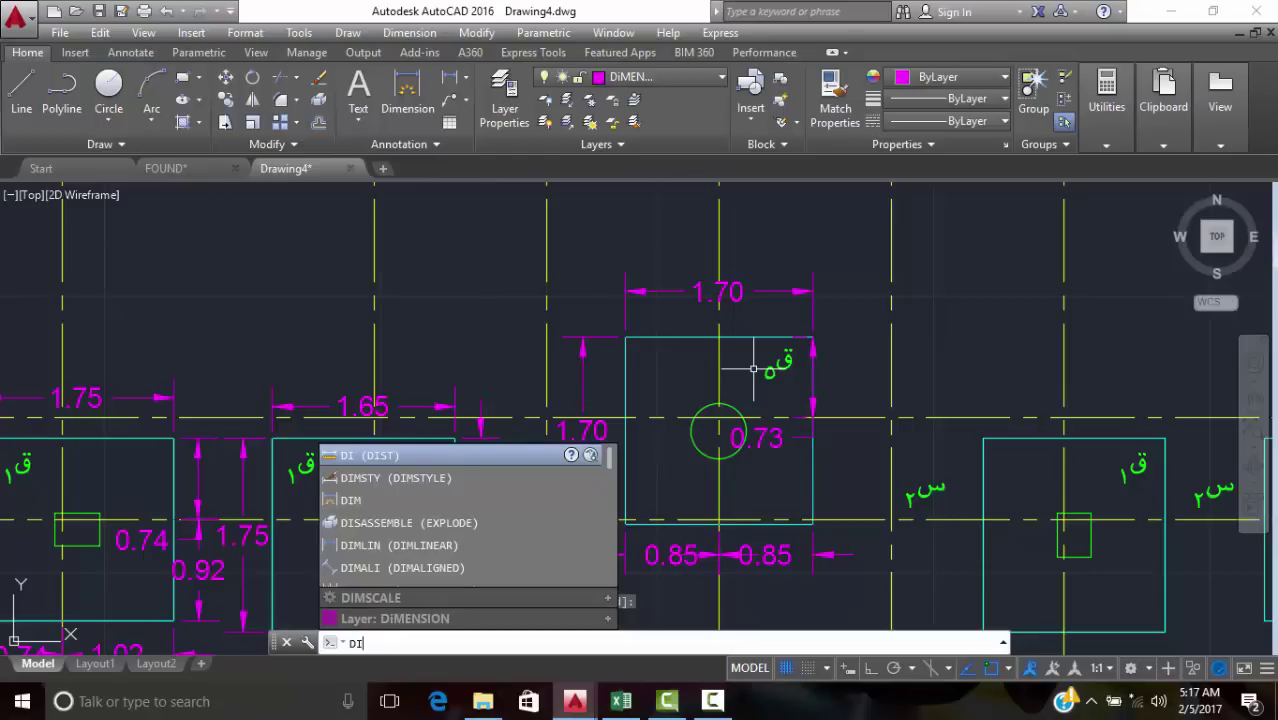
{"action": "key", "text": "Down"}
{"action": "key", "text": "Return"}
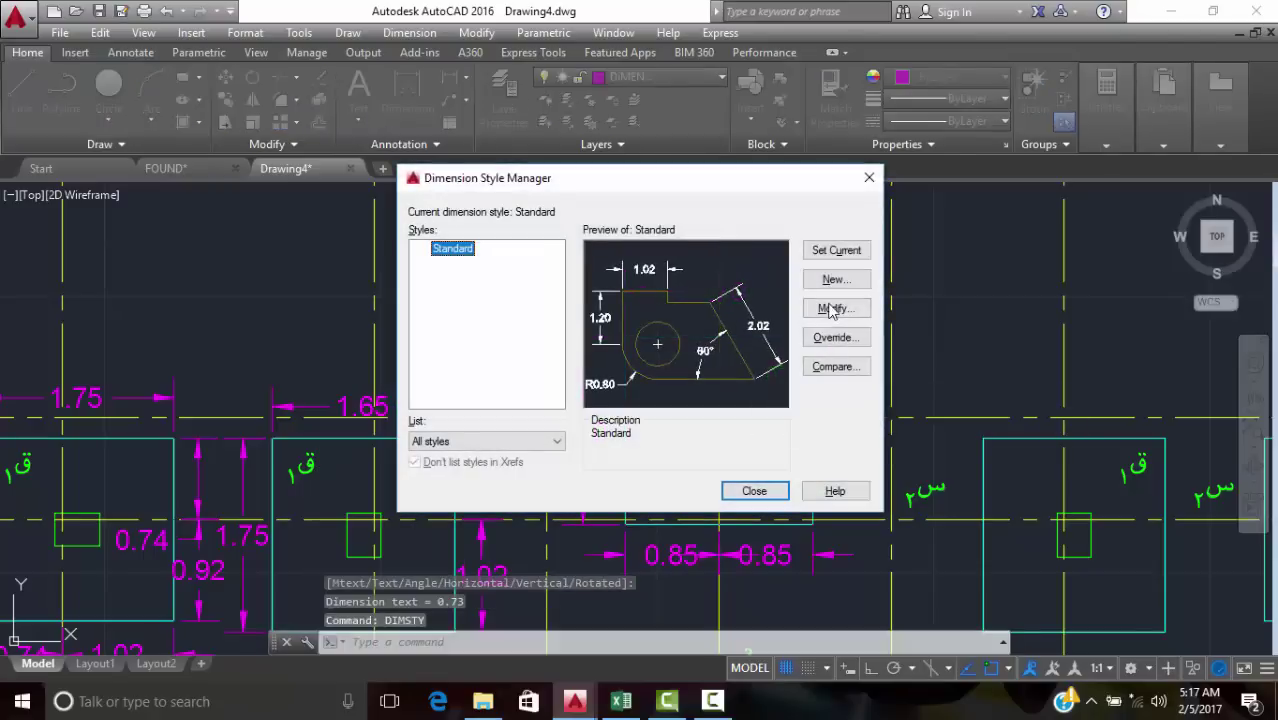
{"action": "left_click", "coordinate": [829, 310]}
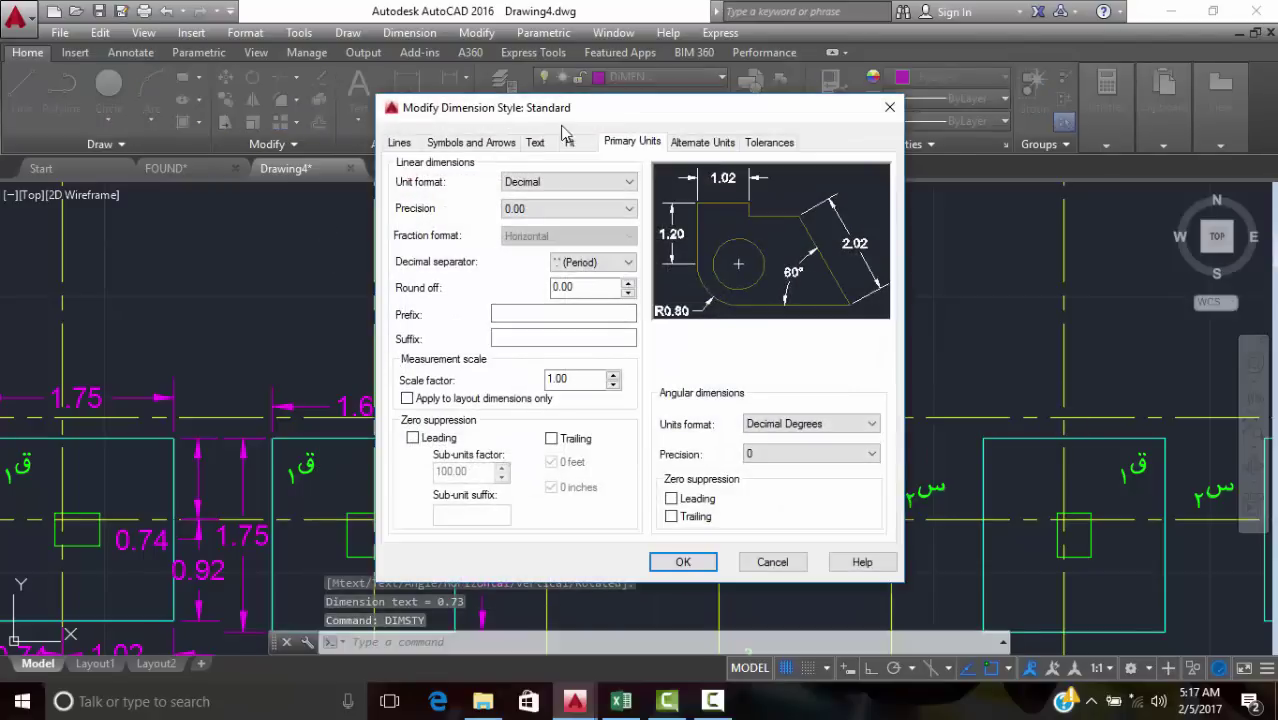
{"action": "left_click", "coordinate": [579, 146]}
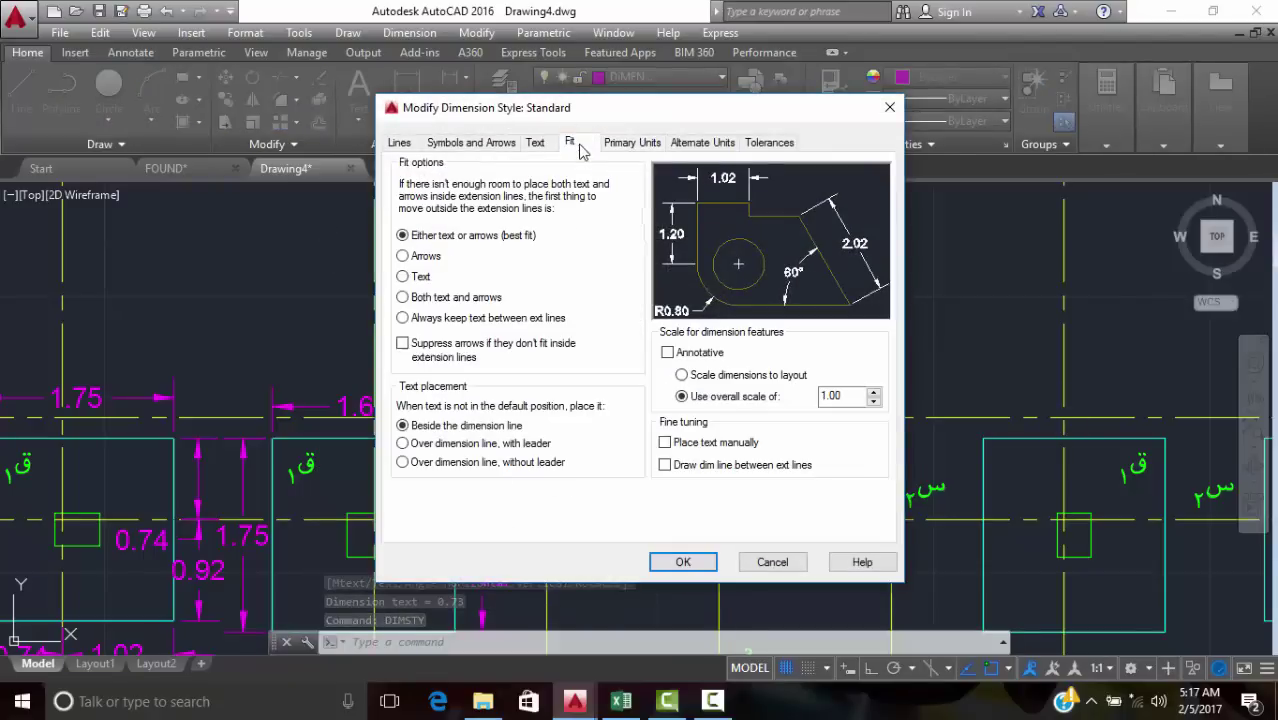
{"action": "double_click", "coordinate": [835, 396]}
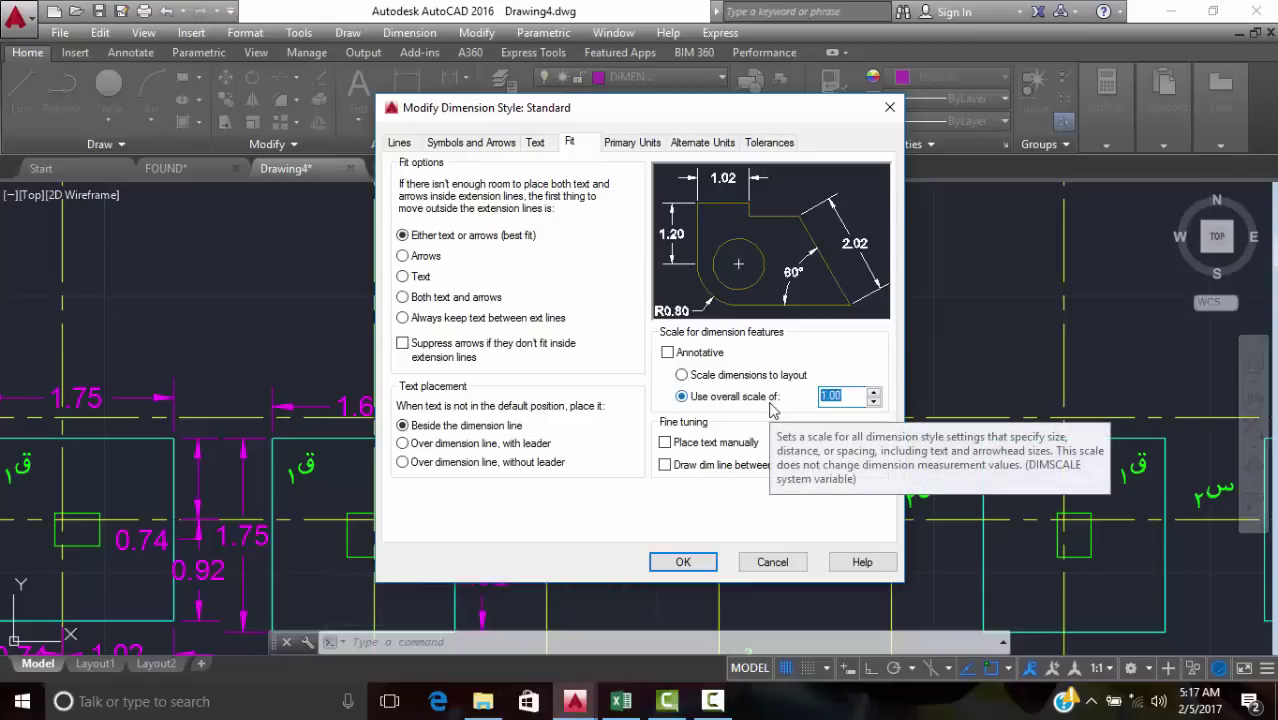
{"action": "type", "text": "0.60"}
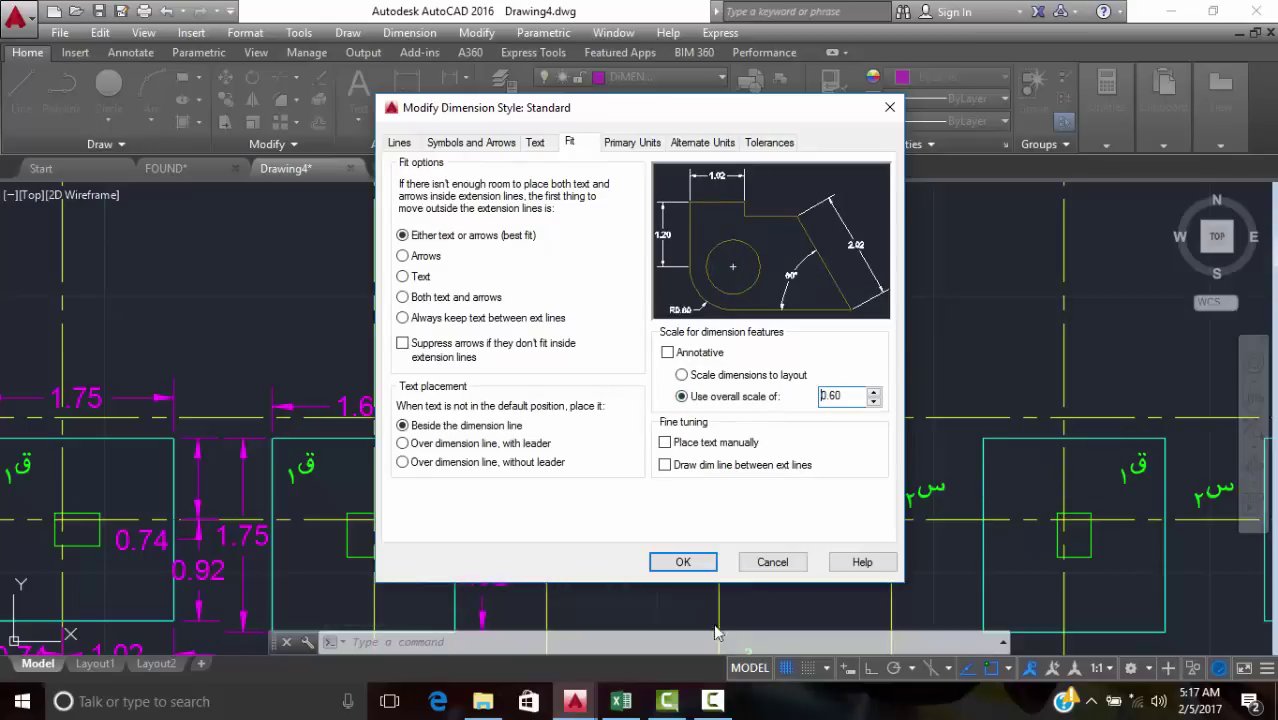
{"action": "left_click", "coordinate": [683, 562]}
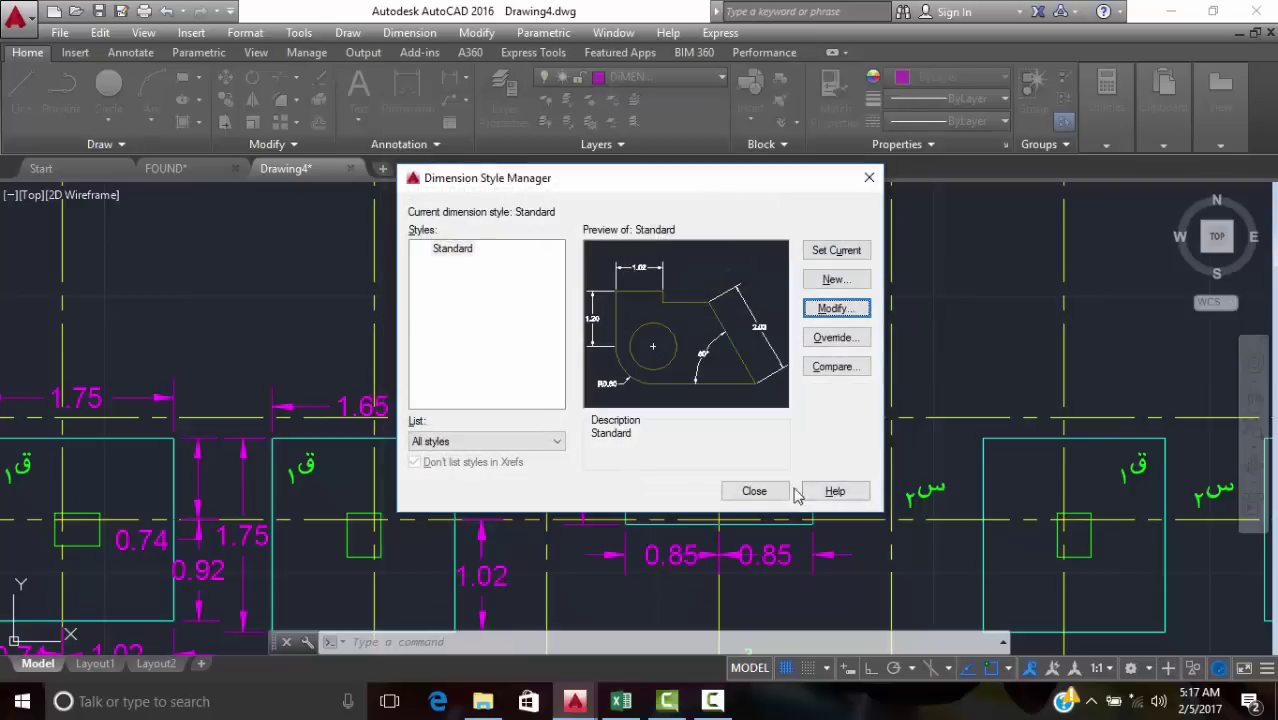
{"action": "left_click", "coordinate": [755, 490]}
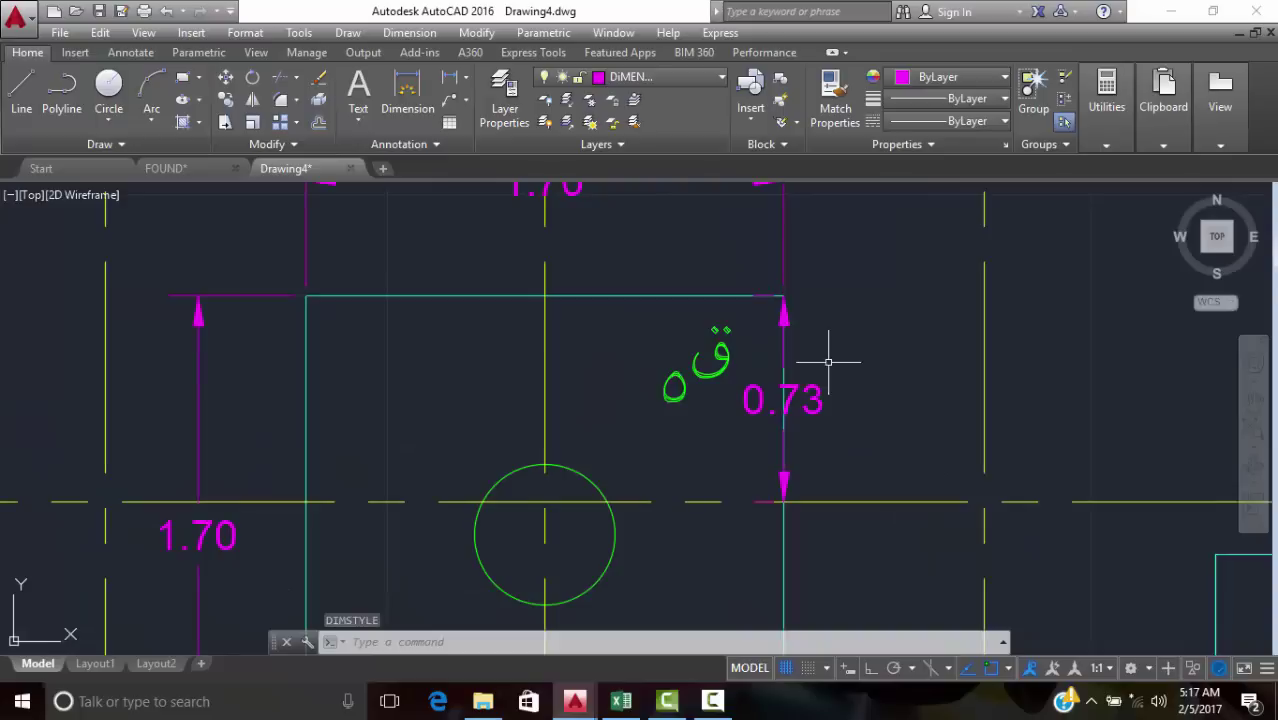
- Move the upper-right offset dimension of the circular-column footing just outside the footing's right edge
{"action": "scroll", "coordinate": [829, 350], "scroll_direction": "up", "scroll_amount": 3}
{"action": "left_click", "coordinate": [802, 398]}
{"action": "left_click", "coordinate": [834, 398]}
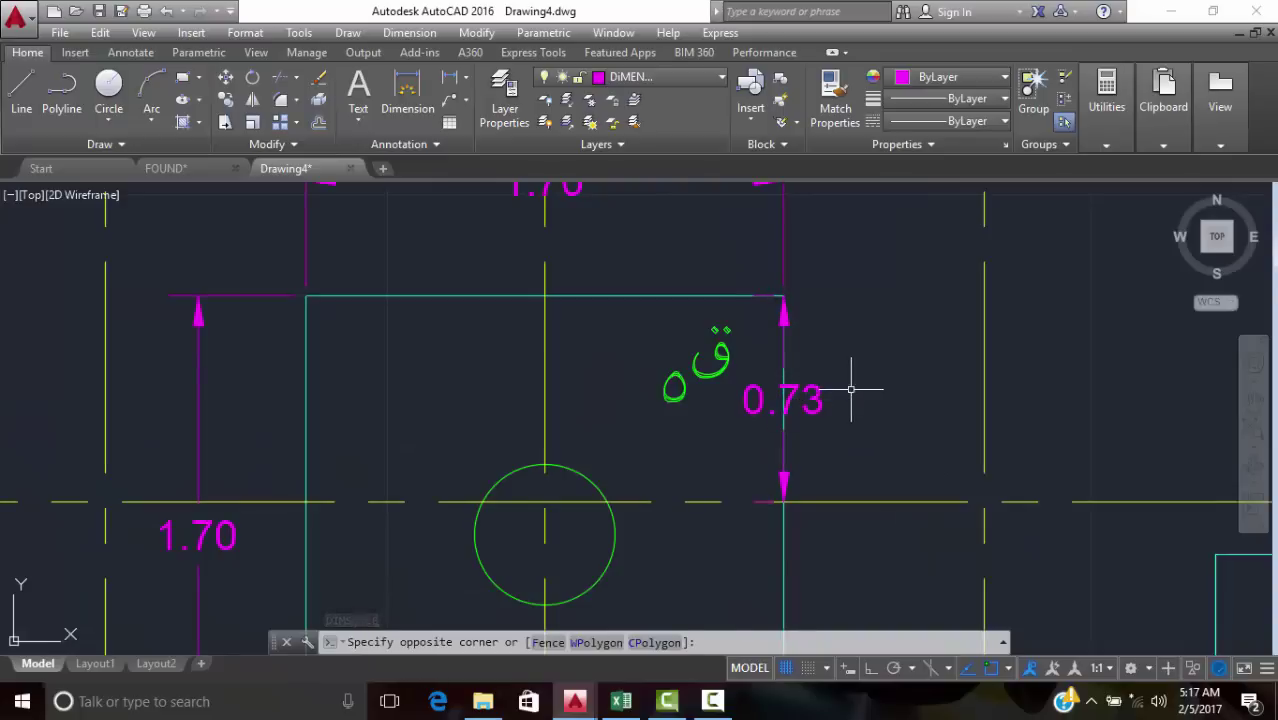
{"action": "left_click", "coordinate": [810, 405]}
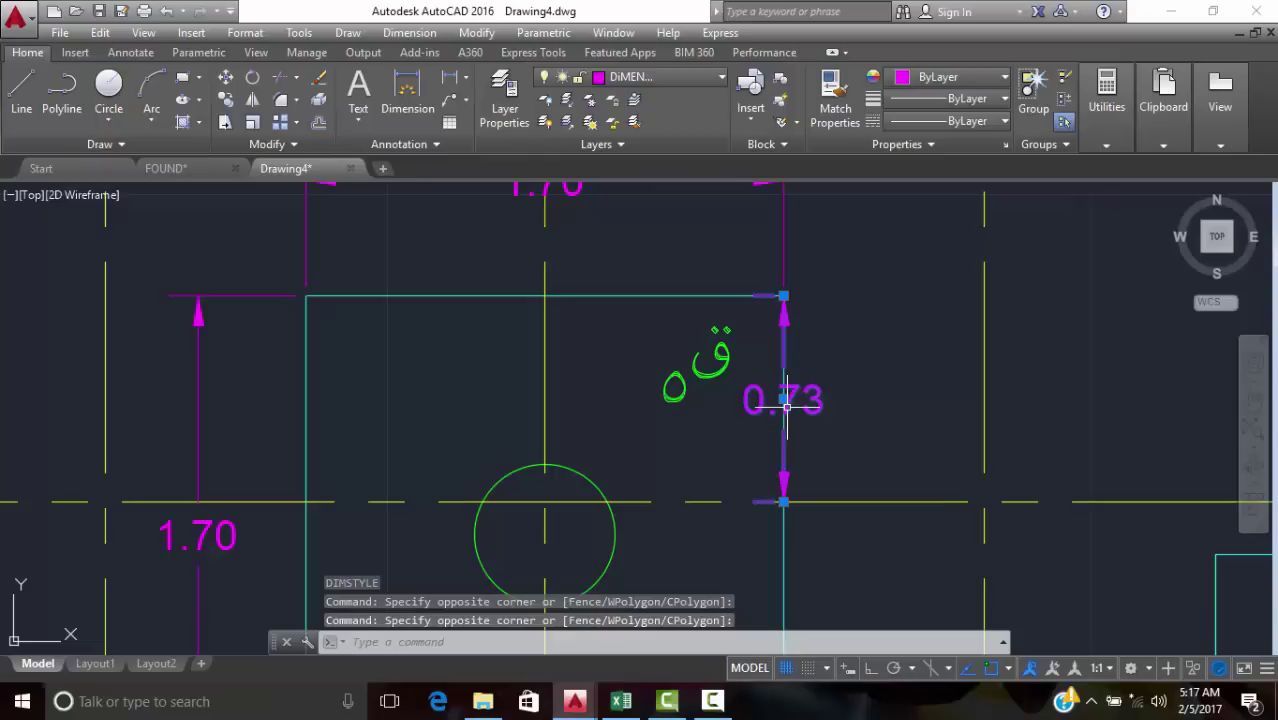
{"action": "left_click", "coordinate": [787, 395]}
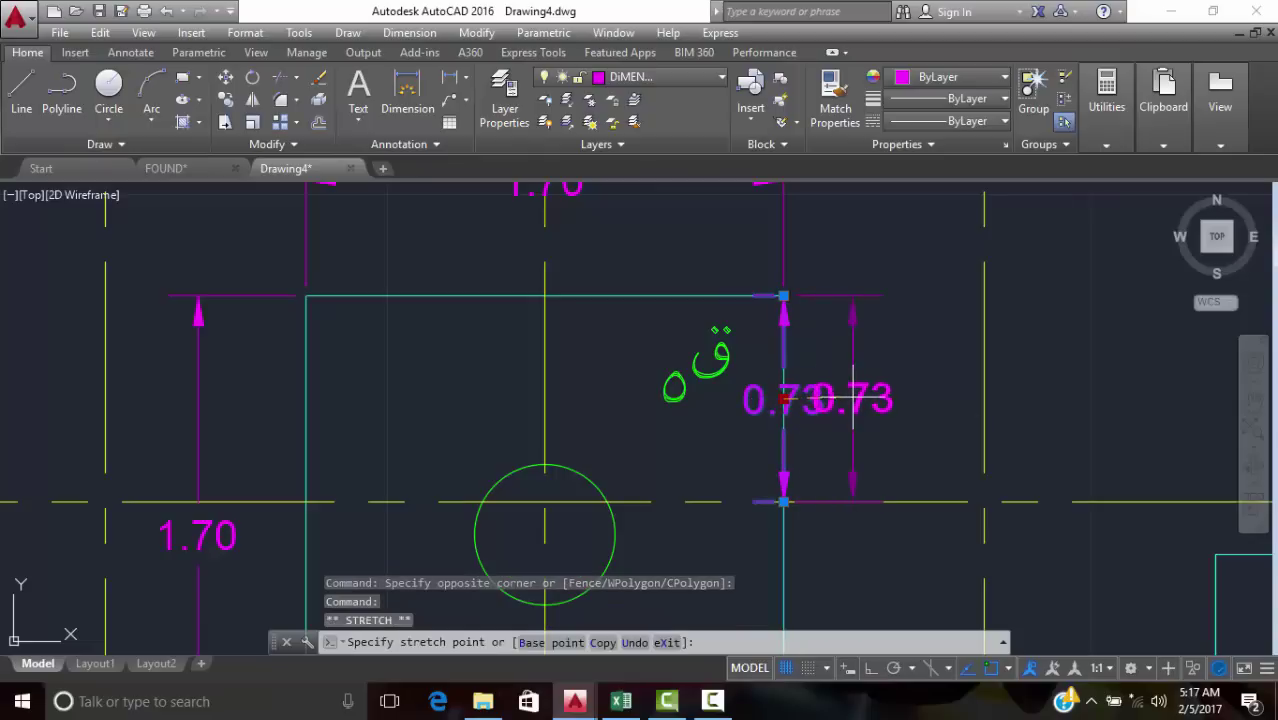
{"action": "scroll", "coordinate": [843, 430], "scroll_direction": "down", "scroll_amount": 2}
{"action": "middle_click_drag", "start_coordinate": [869, 559], "coordinate": [747, 448]}
{"action": "key", "text": "Escape"}
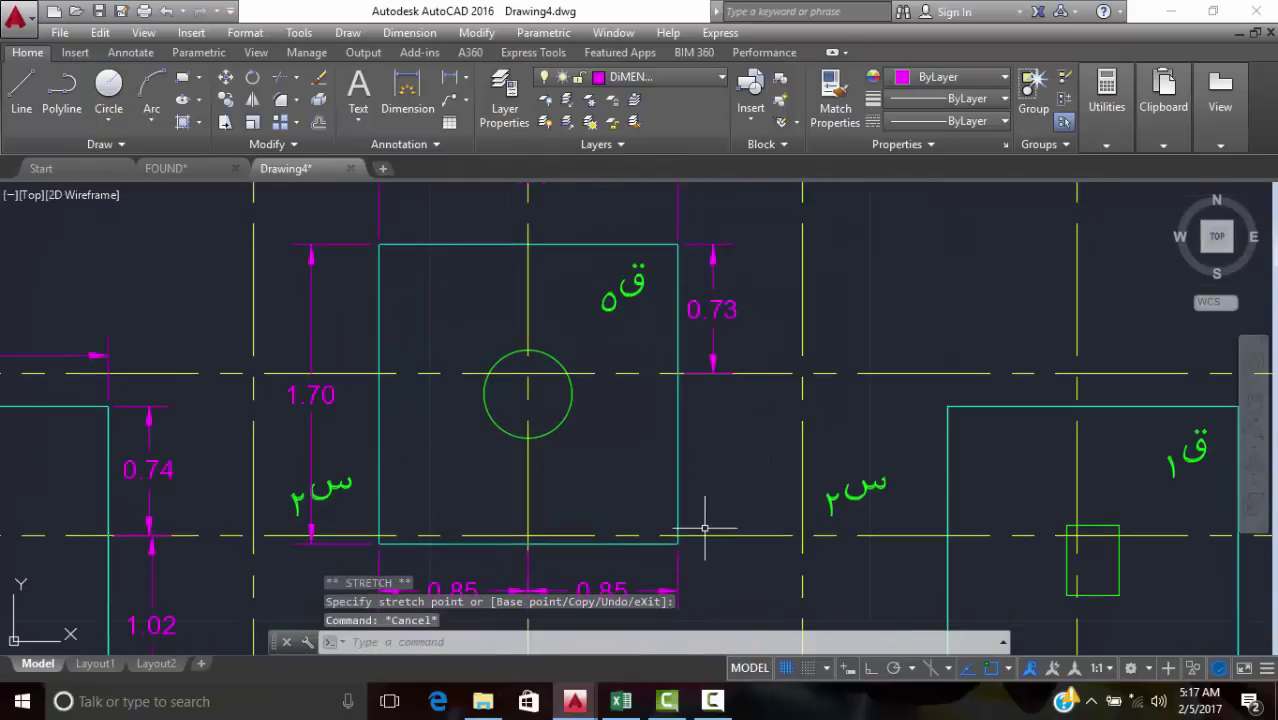
{"action": "type", "text": "d"}
{"action": "key", "text": "Return"}
{"action": "left_click", "coordinate": [754, 490]}
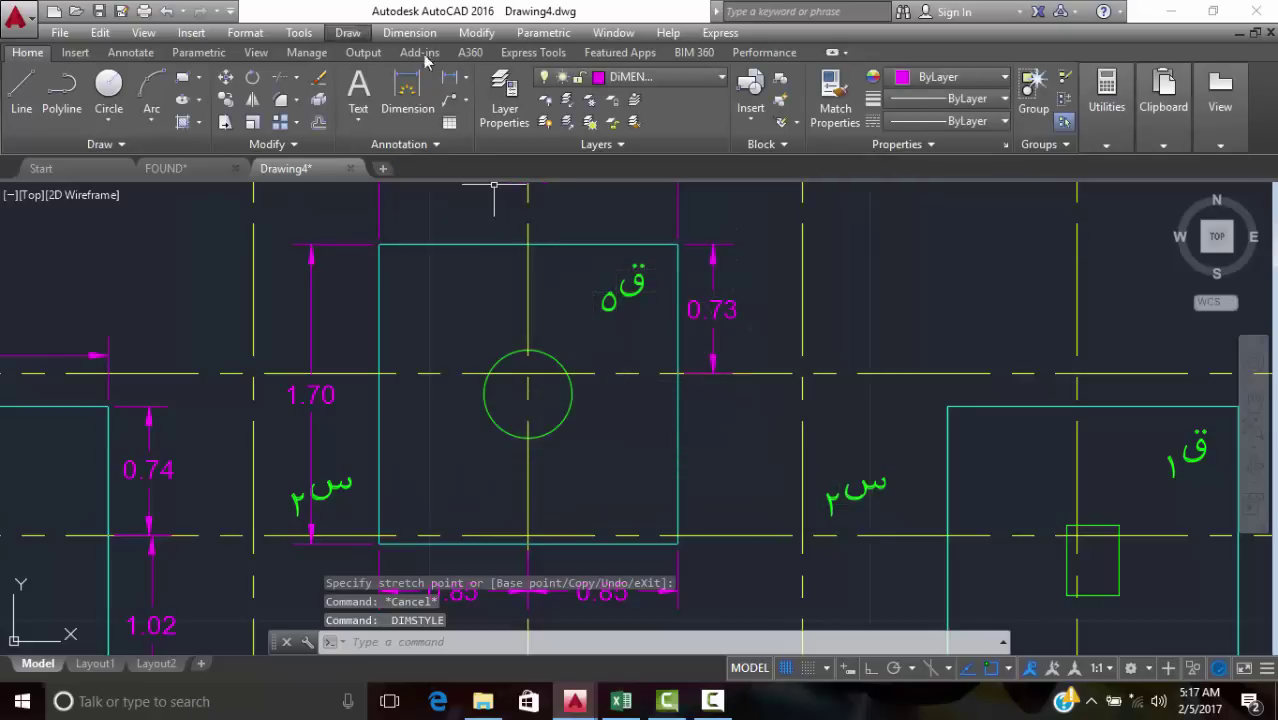
- Dimension the circular-column footing from its lower-right corner up to the upper horizontal centre line, in line with the upper offset dimension
{"action": "left_click", "coordinate": [407, 90]}
{"action": "scroll", "coordinate": [688, 608], "scroll_direction": "up", "scroll_amount": 5}
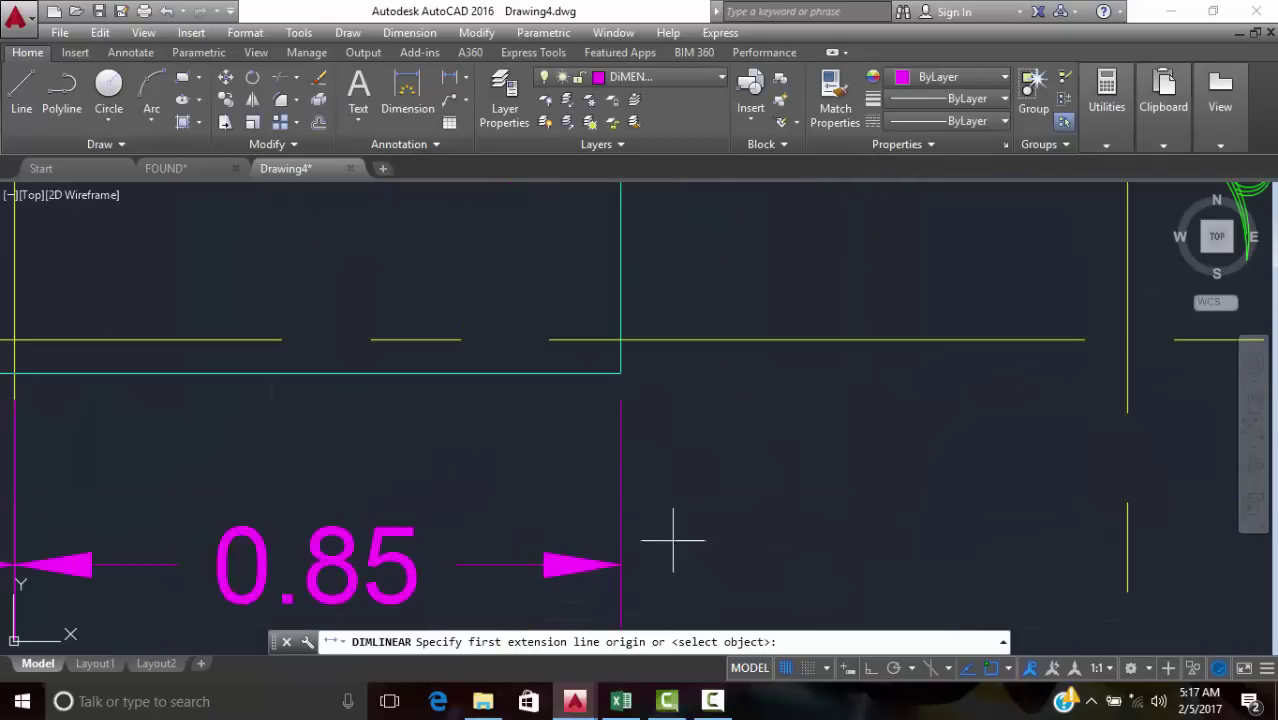
{"action": "left_click", "coordinate": [619, 367]}
{"action": "scroll", "coordinate": [662, 280], "scroll_direction": "down", "scroll_amount": 4}
{"action": "middle_click_drag", "start_coordinate": [662, 280], "coordinate": [658, 565]}
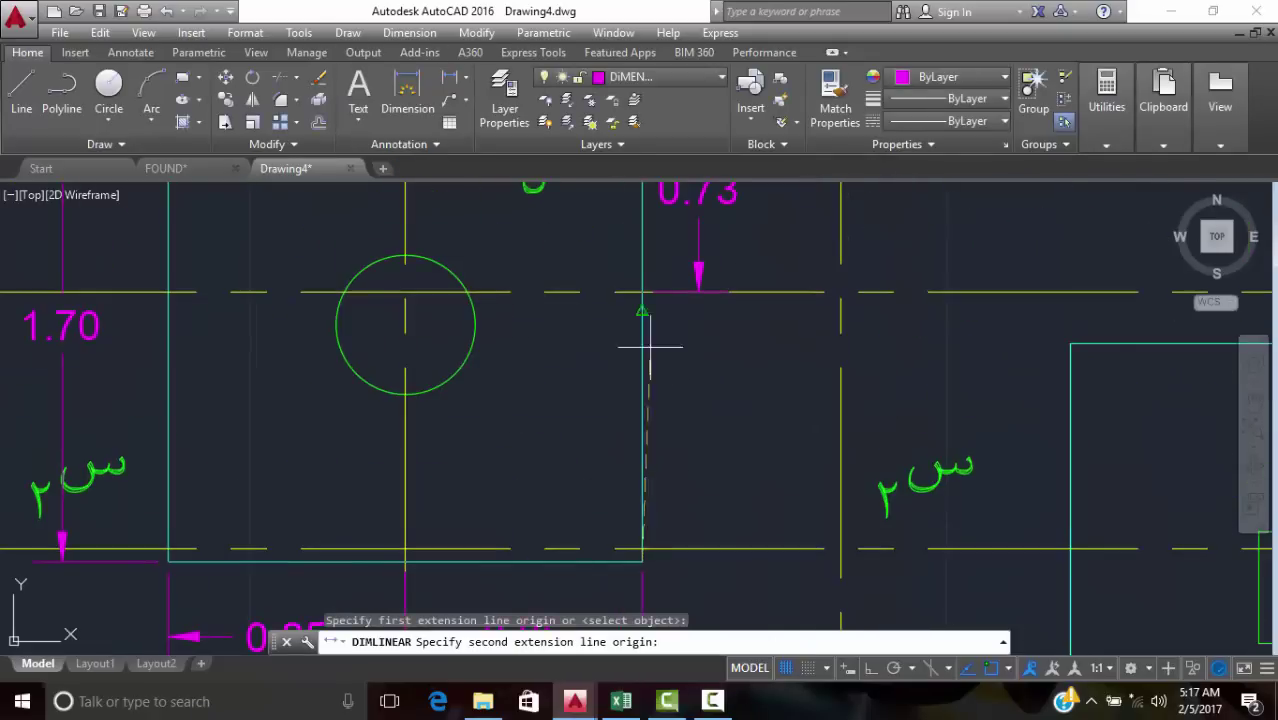
{"action": "left_click", "coordinate": [645, 291]}
{"action": "left_click", "coordinate": [698, 295]}
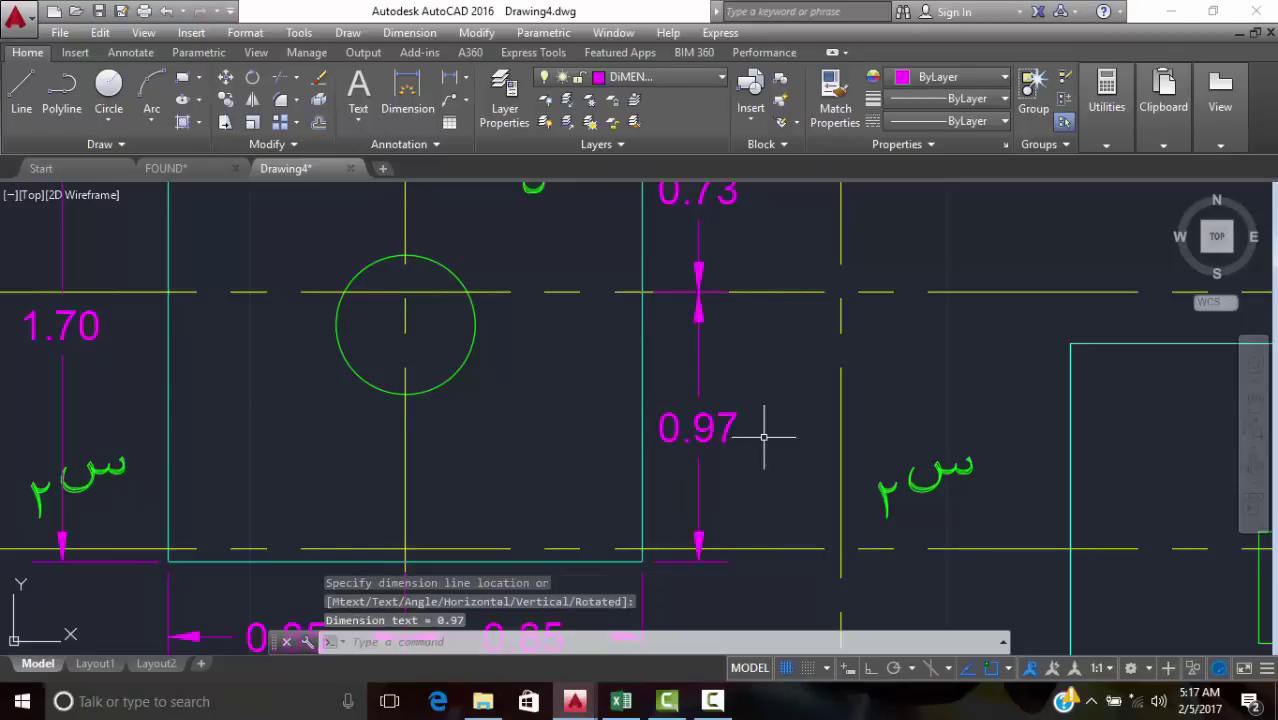
{"action": "key", "text": "Escape"}
{"action": "scroll", "coordinate": [806, 378], "scroll_direction": "down", "scroll_amount": 6}
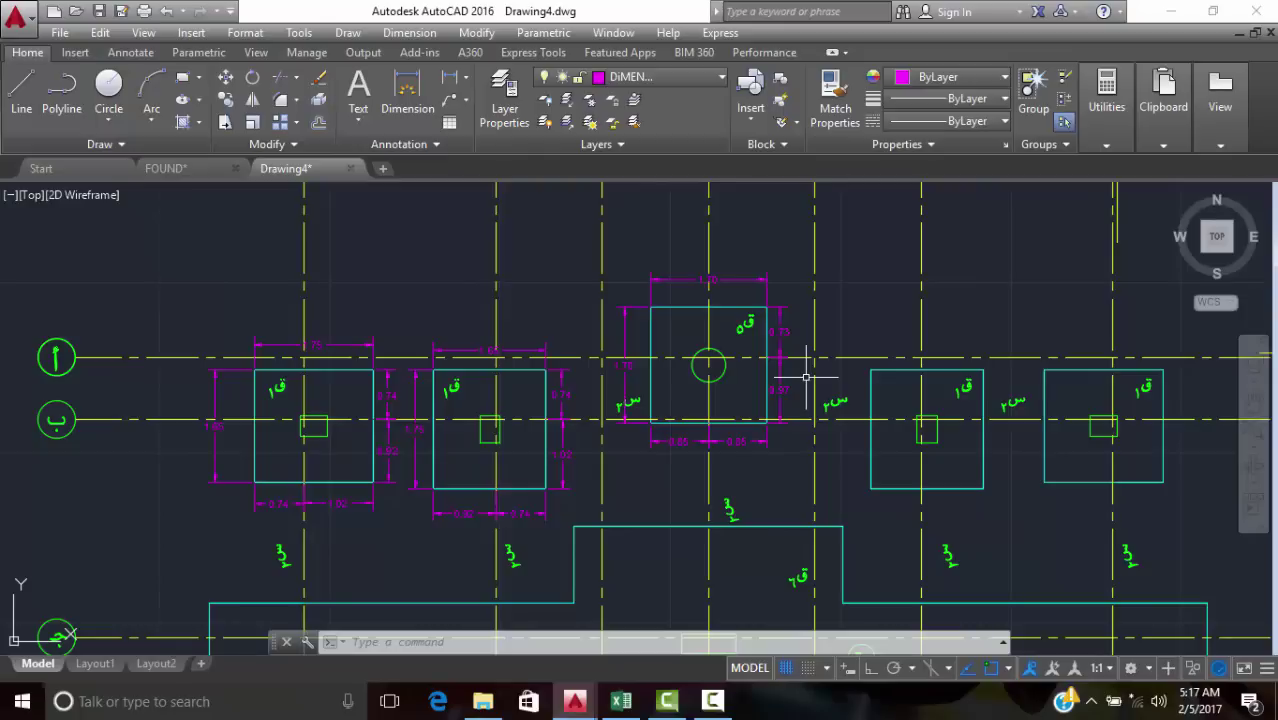
- Dimension the width of the ق١ footing immediately right of the circular-column footing, above its upper edge
{"action": "scroll", "coordinate": [806, 378], "scroll_direction": "down", "scroll_amount": 5}
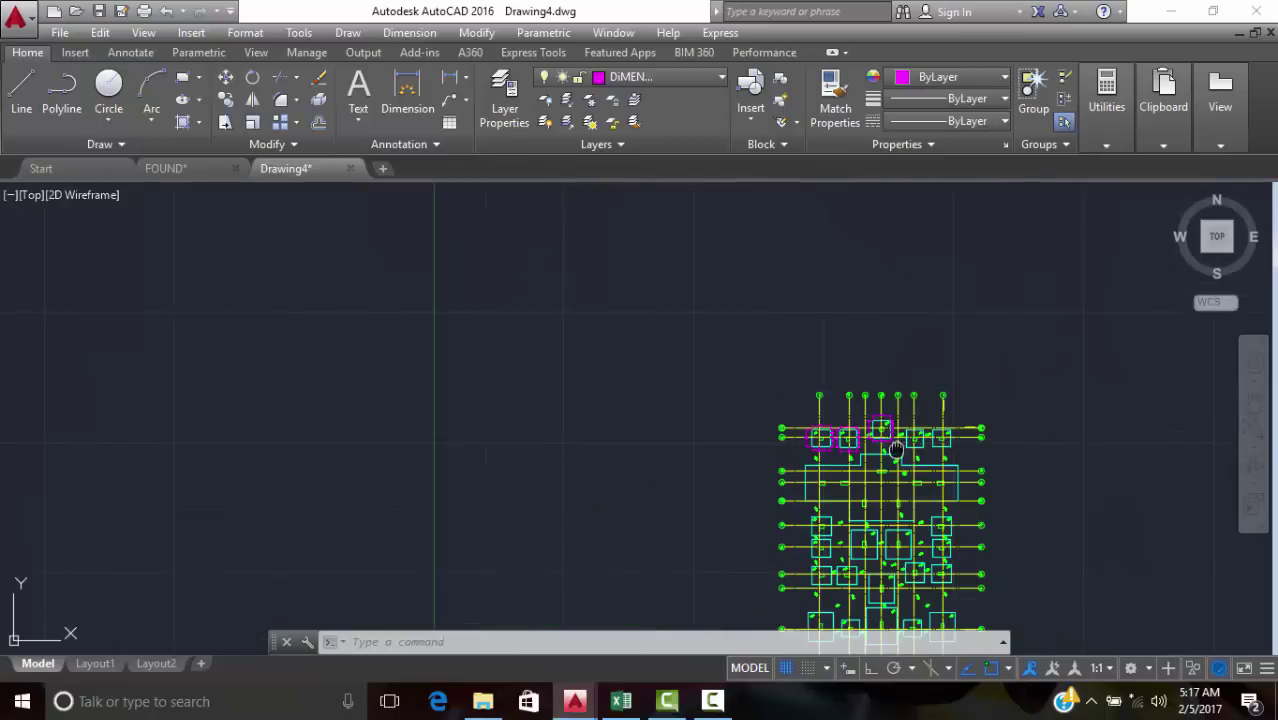
{"action": "scroll", "coordinate": [680, 358], "scroll_direction": "up", "scroll_amount": 5}
{"action": "scroll", "coordinate": [820, 360], "scroll_direction": "up", "scroll_amount": 6}
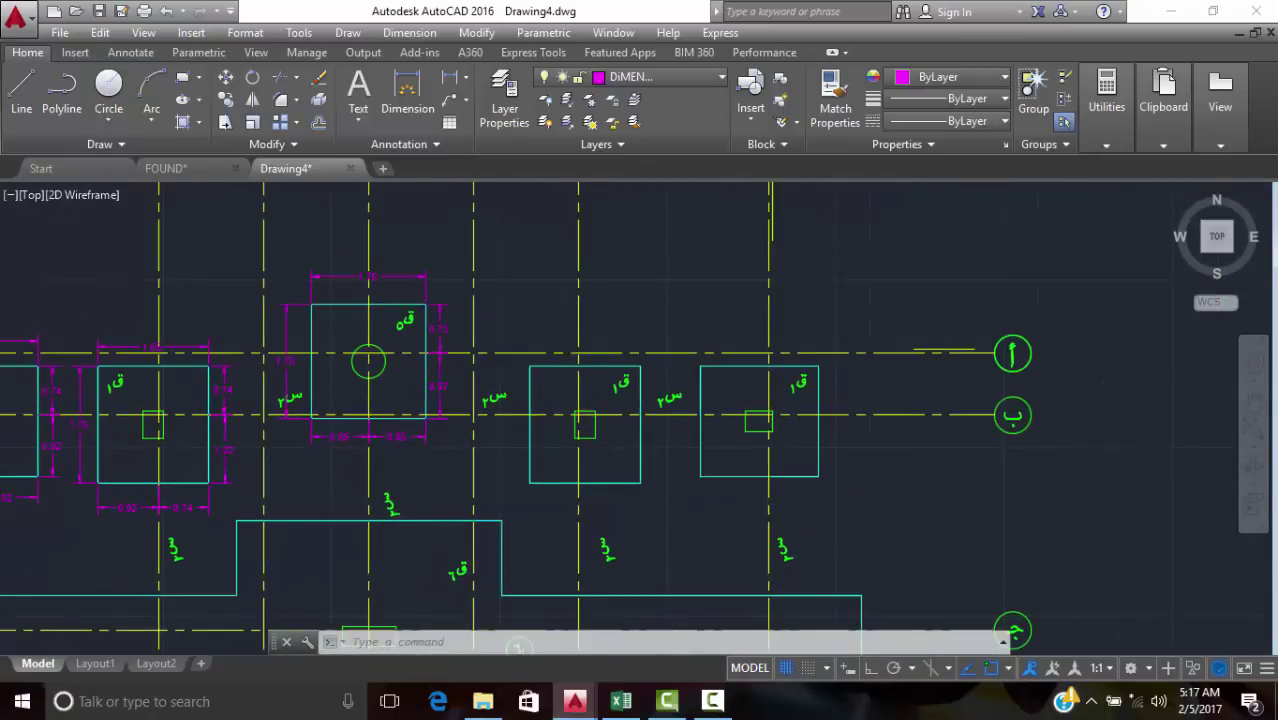
{"action": "type", "text": "dli"}
{"action": "key", "text": "Return"}
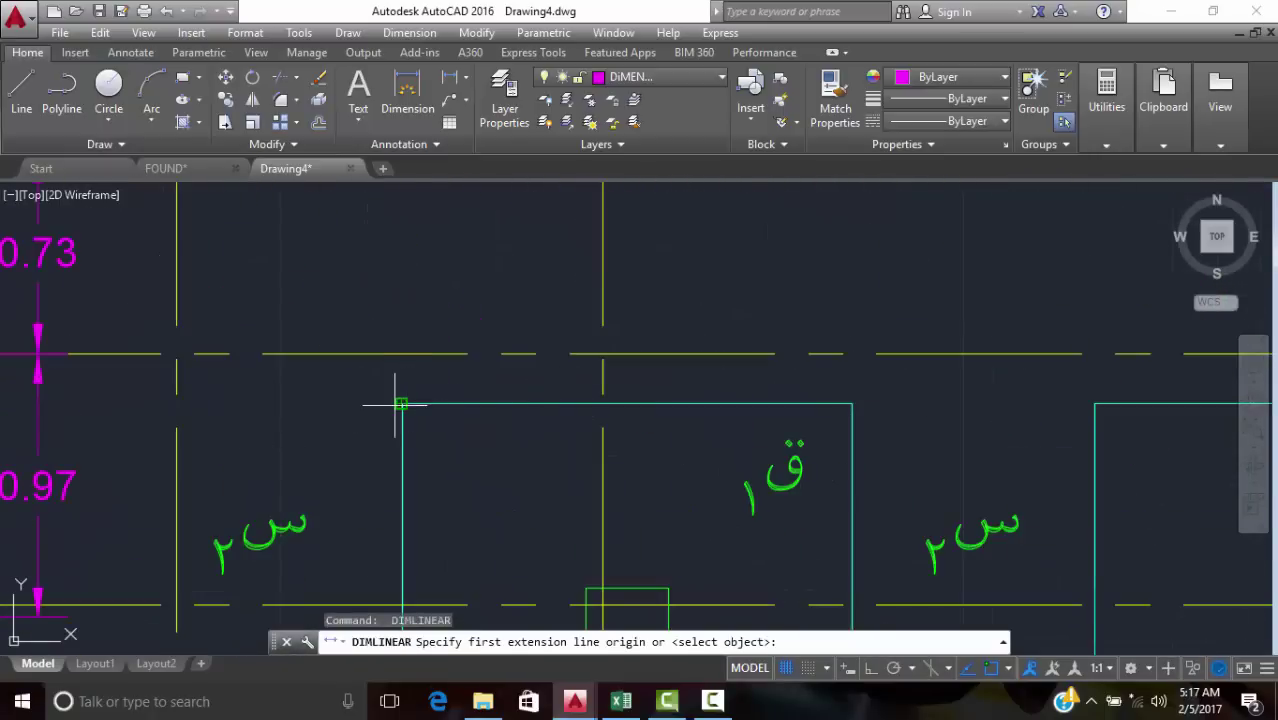
{"action": "left_click", "coordinate": [404, 403]}
{"action": "left_click", "coordinate": [852, 403]}
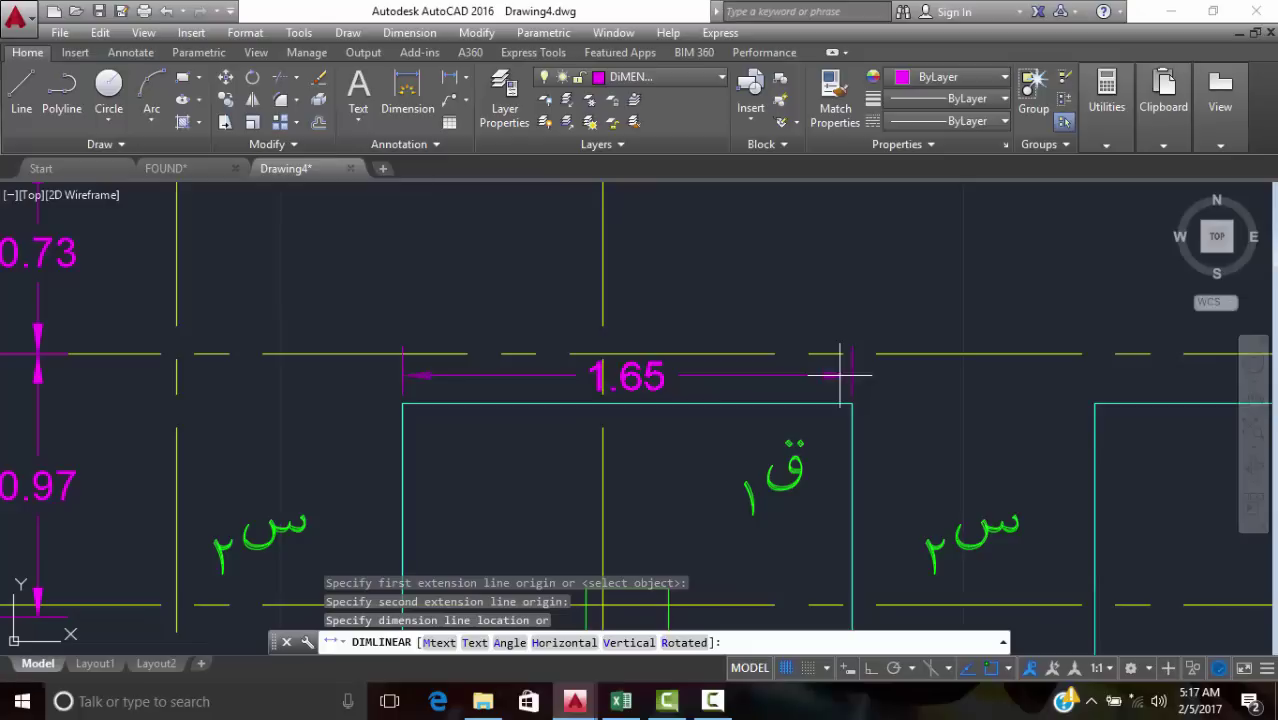
{"action": "left_click", "coordinate": [836, 286]}
{"action": "scroll", "coordinate": [770, 475], "scroll_direction": "down", "scroll_amount": 5}
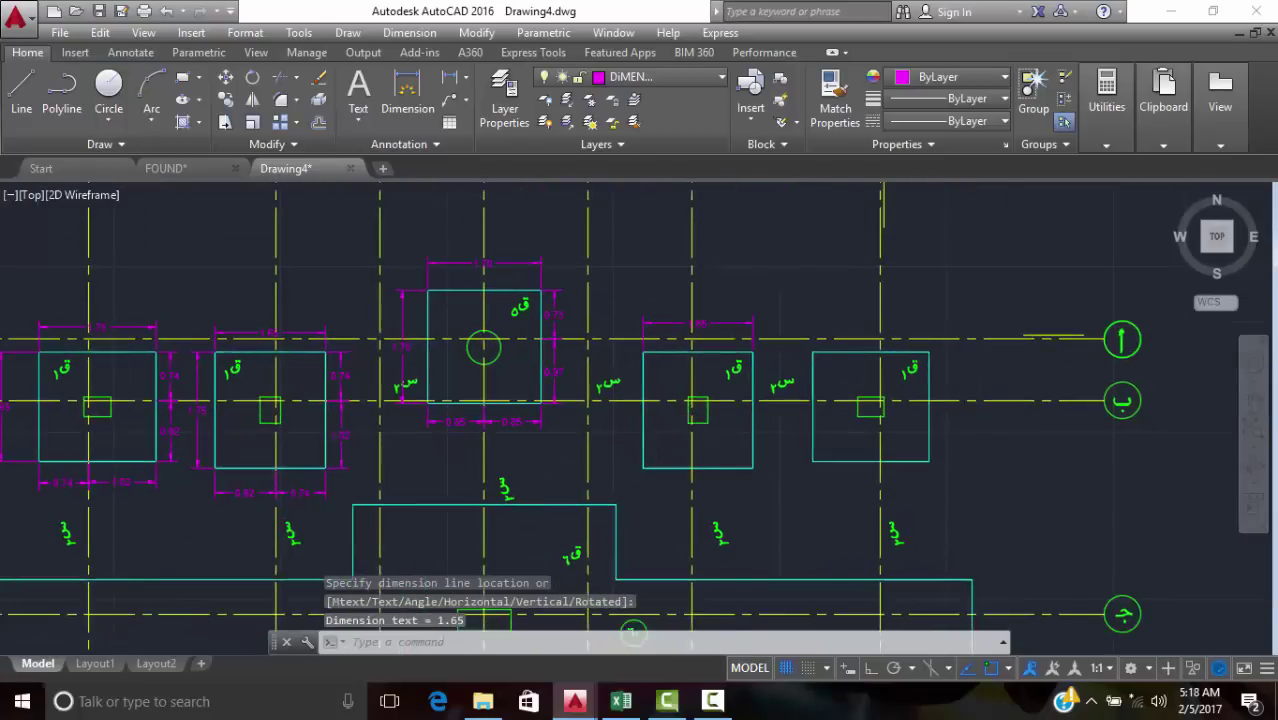
- Dimension the height of that ق١ footing along its left side
{"action": "scroll", "coordinate": [596, 511], "scroll_direction": "up", "scroll_amount": 4}
{"action": "key", "text": "Return"}
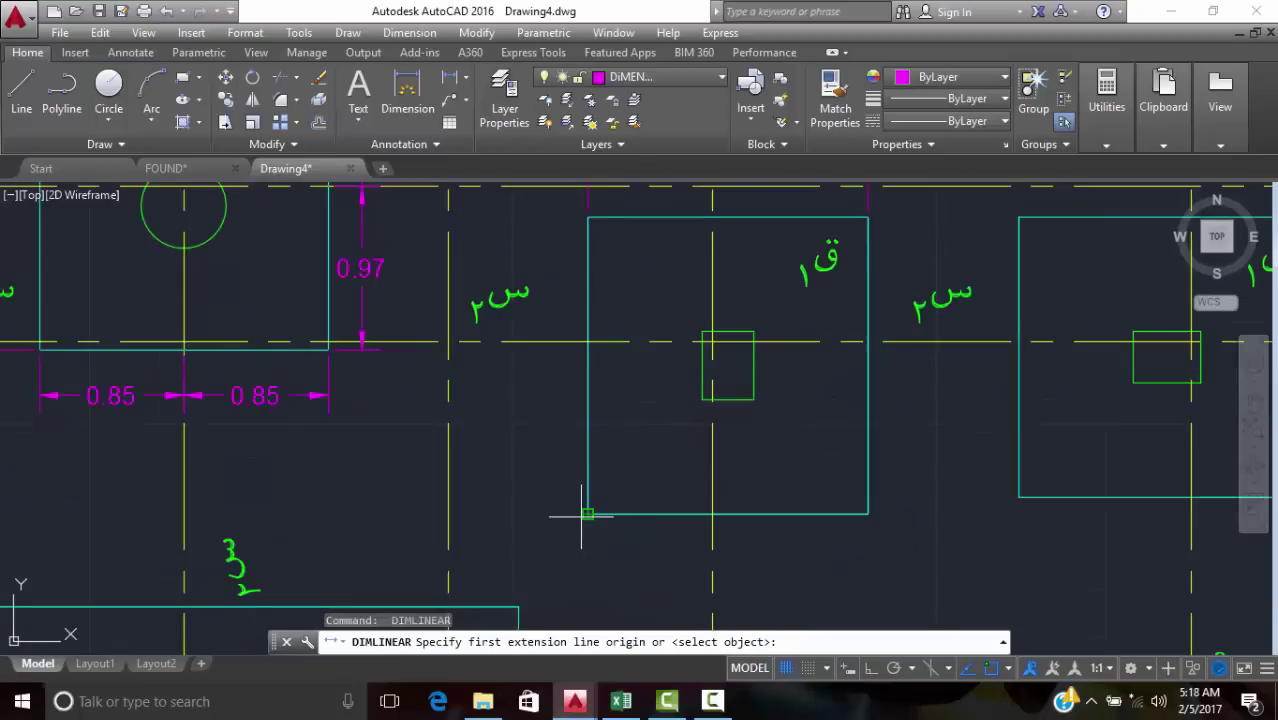
{"action": "left_click", "coordinate": [584, 515]}
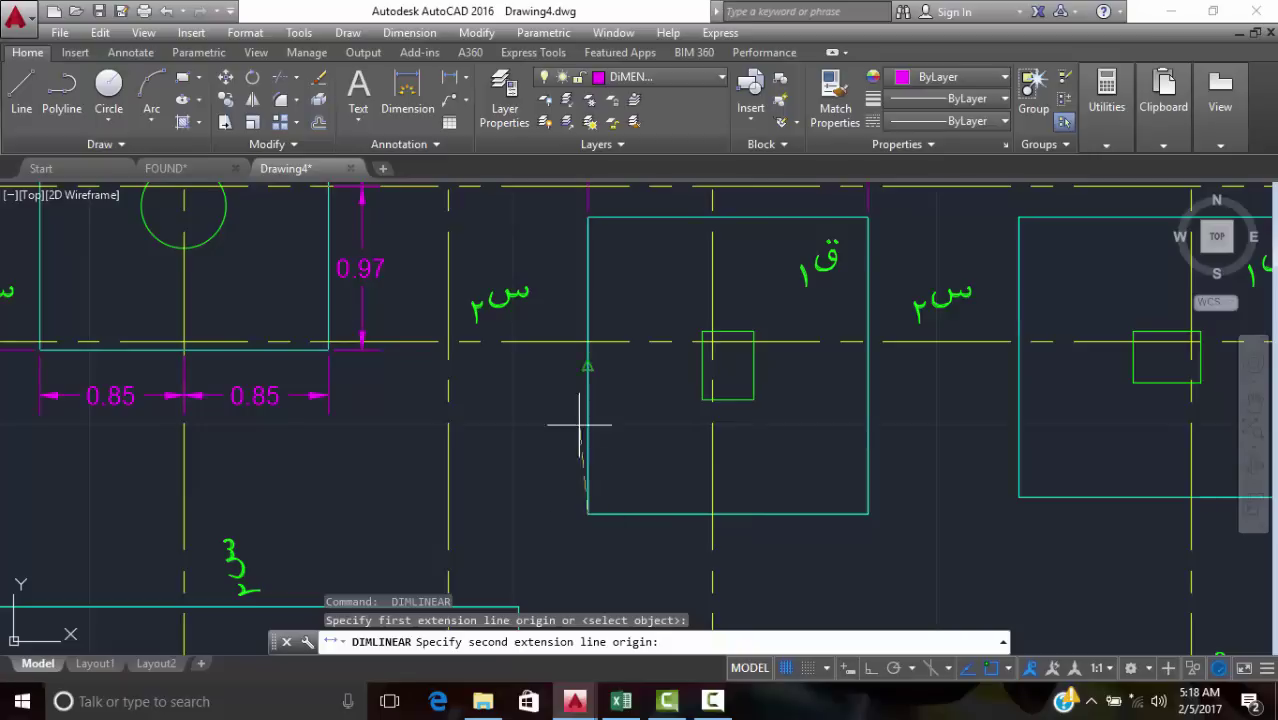
{"action": "left_click", "coordinate": [588, 217]}
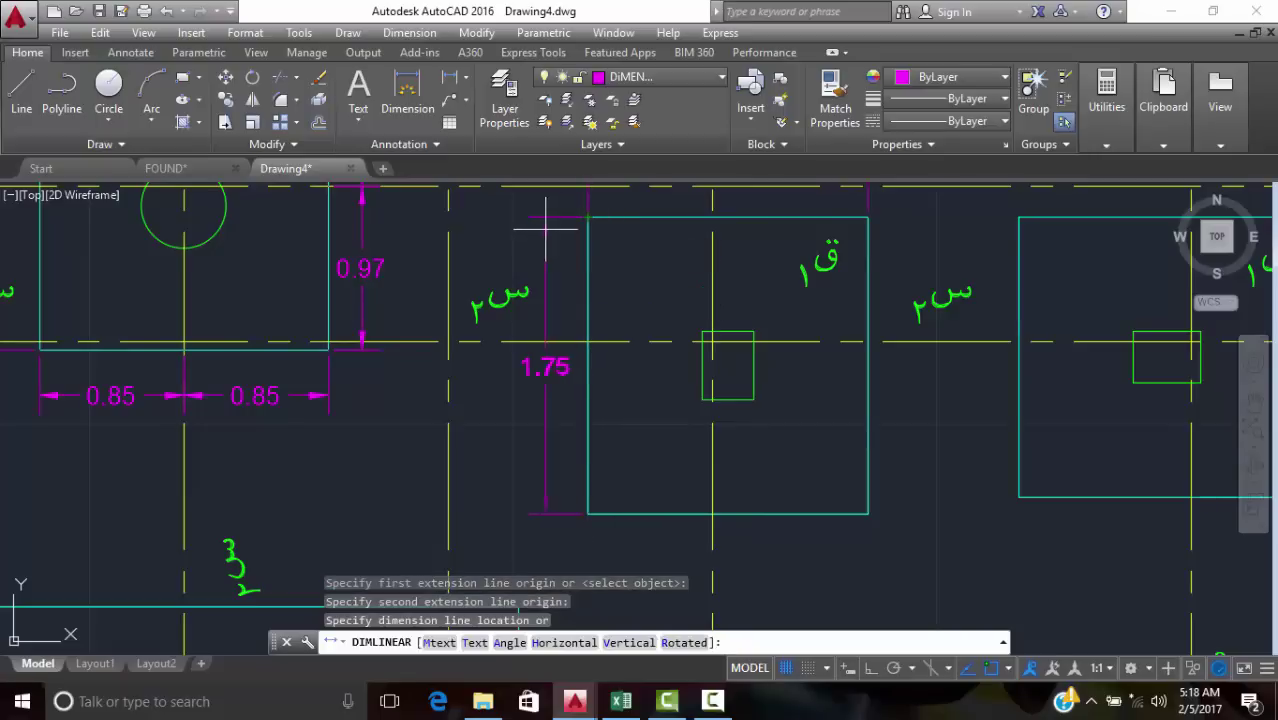
{"action": "left_click", "coordinate": [545, 235]}
- Dimension the ق١ footing horizontally from its lower-left corner to the vertical centre line, placing the dimension on the lower edge
{"action": "key", "text": "Return"}
{"action": "left_click", "coordinate": [588, 514]}
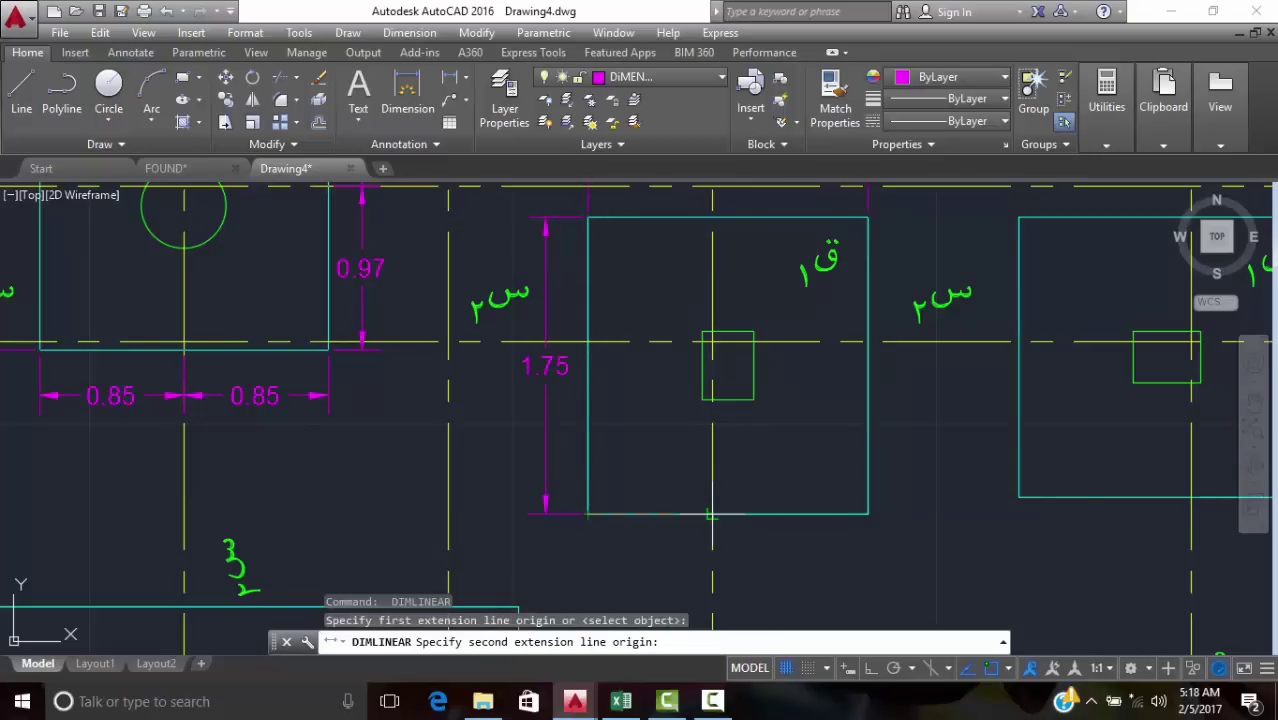
{"action": "left_click", "coordinate": [712, 514]}
{"action": "left_click", "coordinate": [714, 514]}
- Dimension from the vertical centre line to the ق١ footing's lower-right corner, placing the dimension below the lower edge
{"action": "key", "text": "Return"}
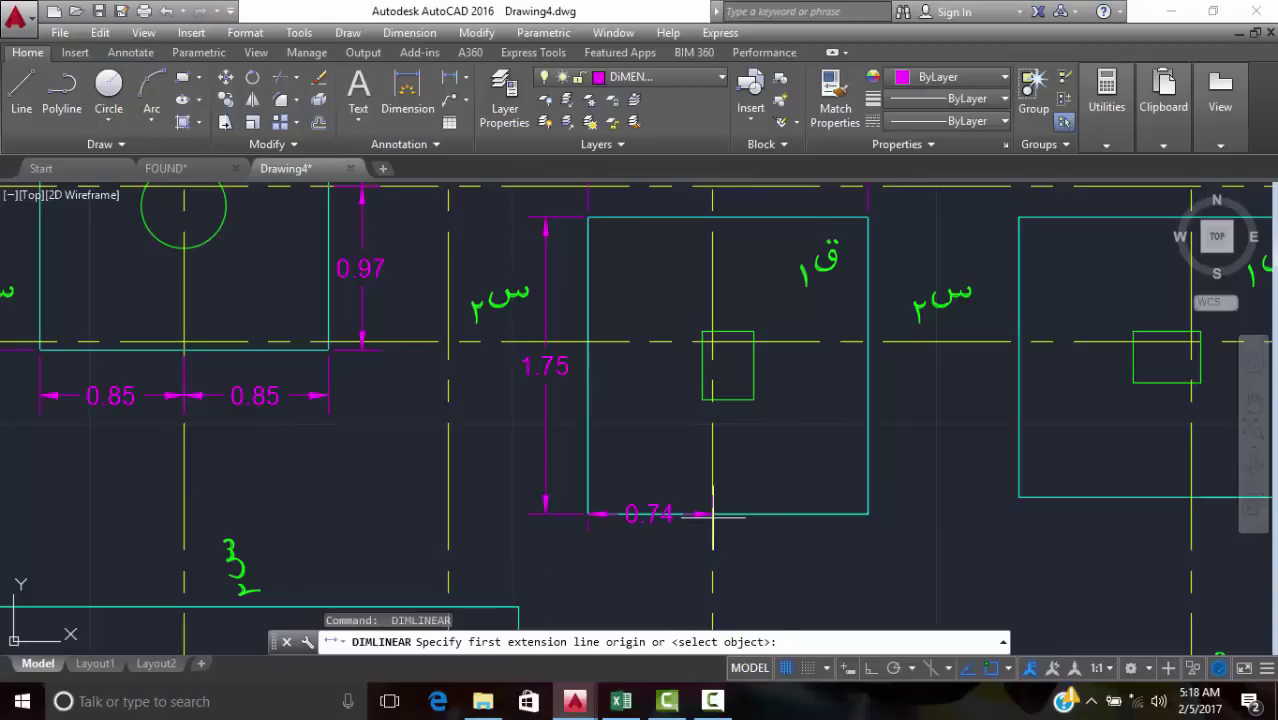
{"action": "left_click", "coordinate": [712, 514]}
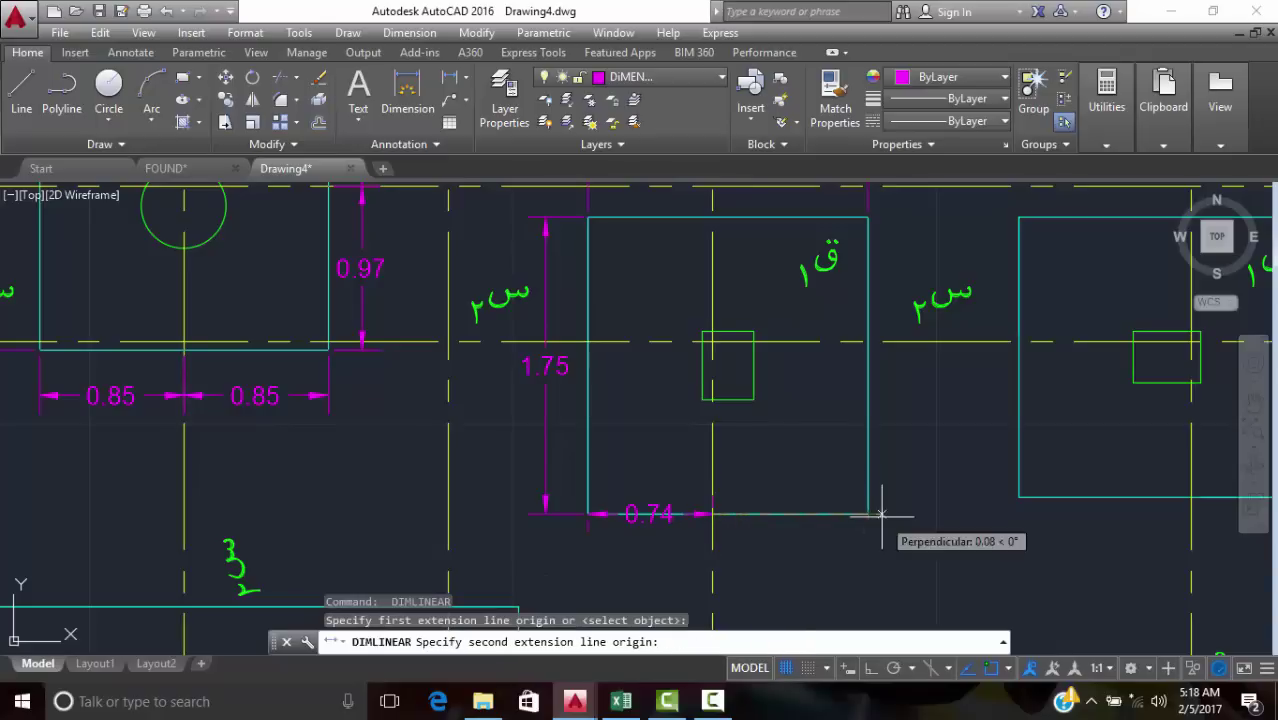
{"action": "left_click", "coordinate": [868, 514]}
{"action": "left_click", "coordinate": [890, 548]}
{"action": "key", "text": "Escape"}
- Move the lower-left offset dimension below the ق١ footing's lower edge, in line with the lower-right offset dimension
{"action": "left_click", "coordinate": [659, 515]}
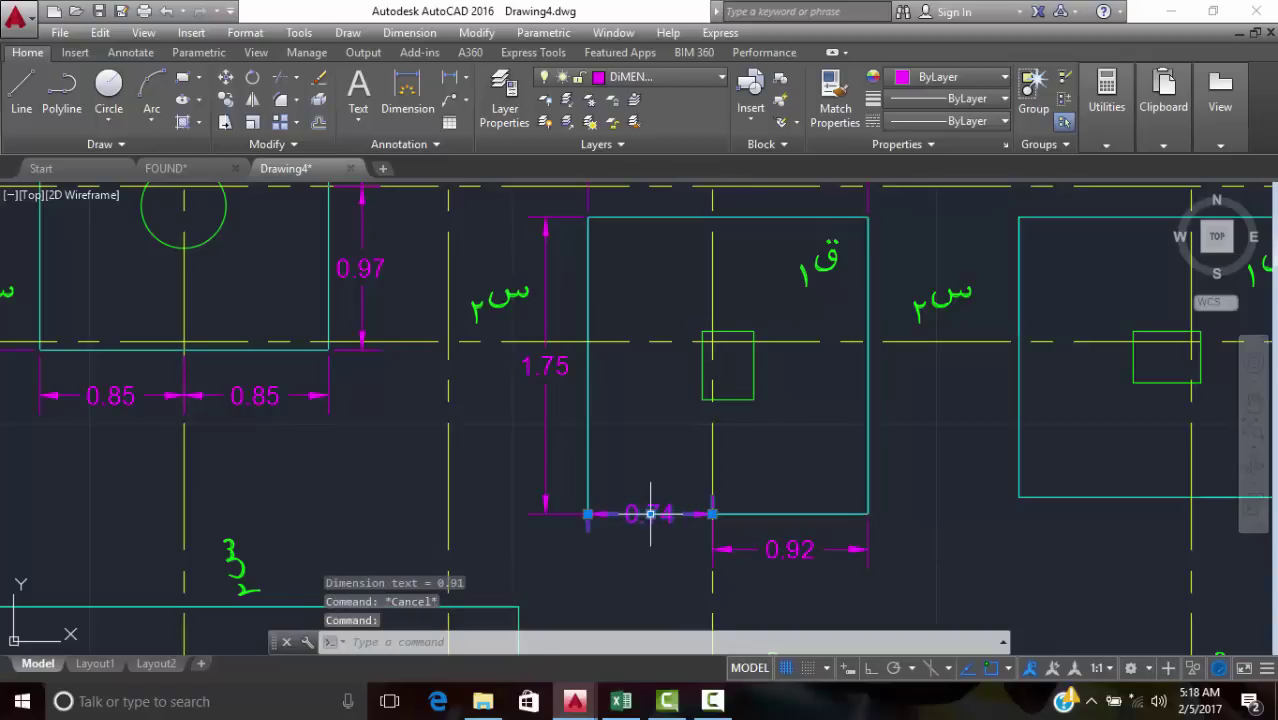
{"action": "left_click", "coordinate": [651, 515]}
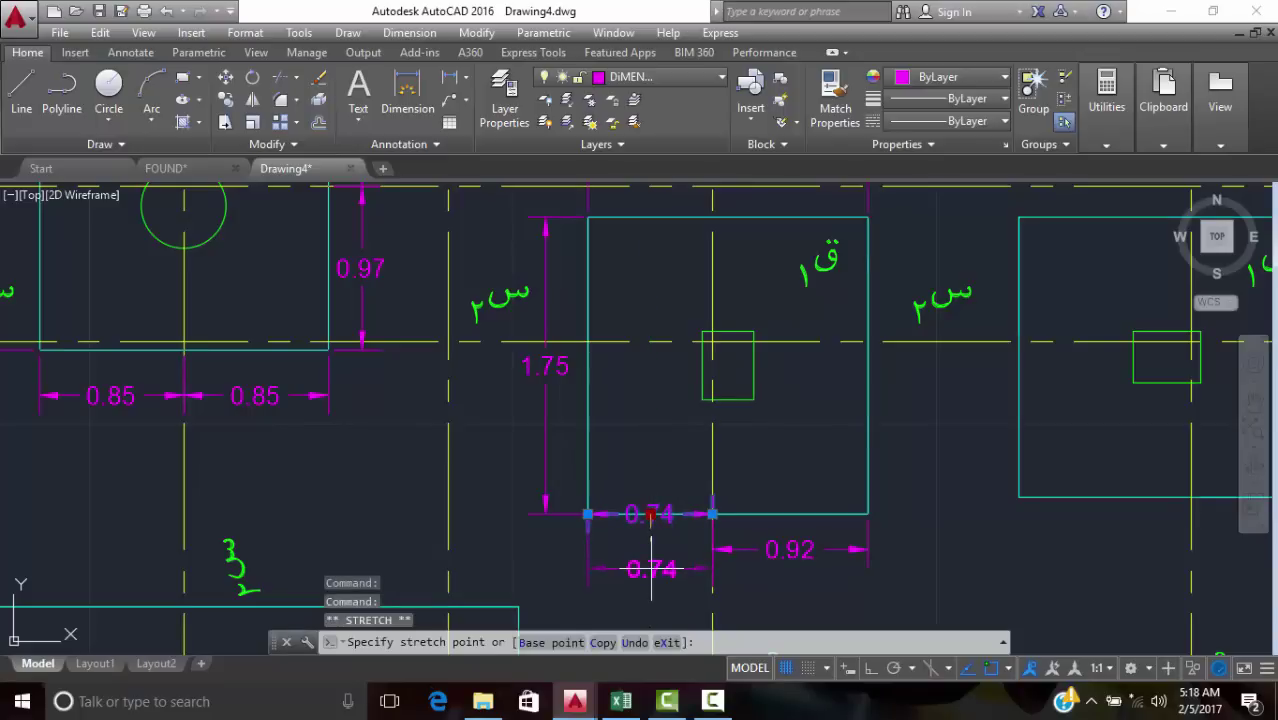
{"action": "left_click", "coordinate": [651, 549]}
{"action": "key", "text": "Escape"}
- Examine the large combined footing ق٦ and its position relative to the centre lines and the footings around it
{"action": "scroll", "coordinate": [651, 549], "scroll_direction": "down", "scroll_amount": 6}
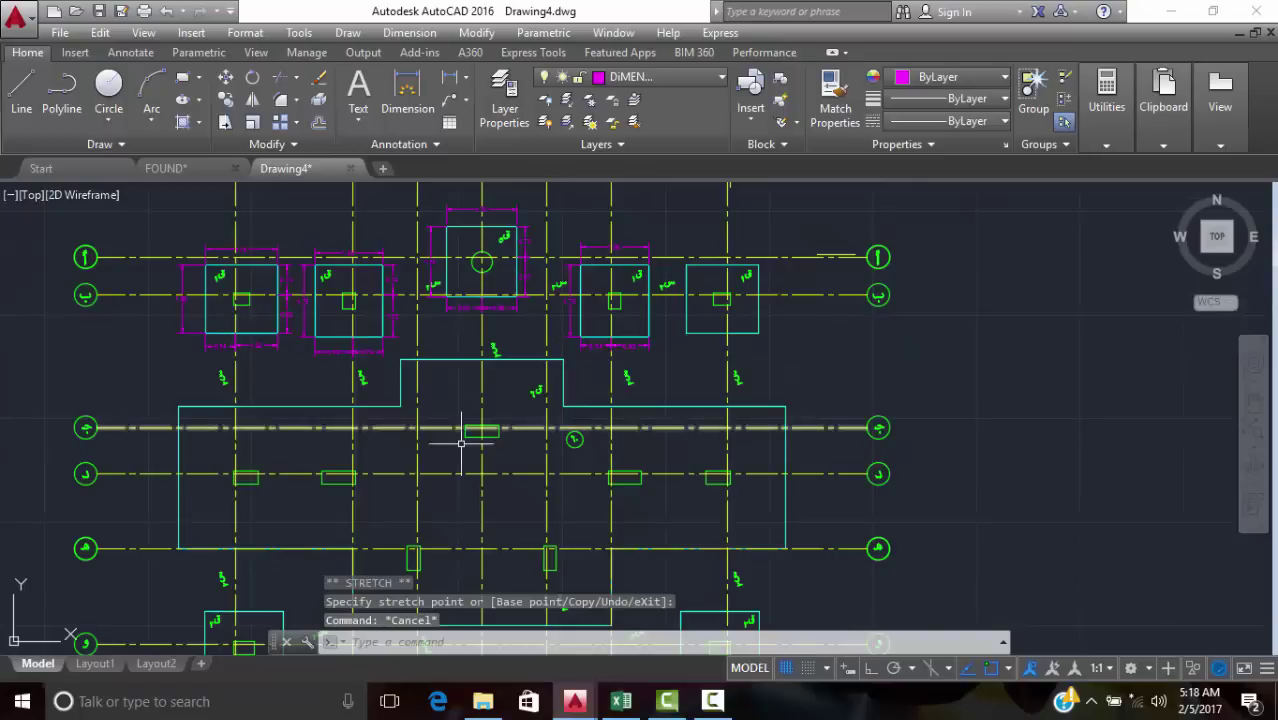
{"action": "middle_click_drag", "start_coordinate": [519, 446], "coordinate": [513, 268]}
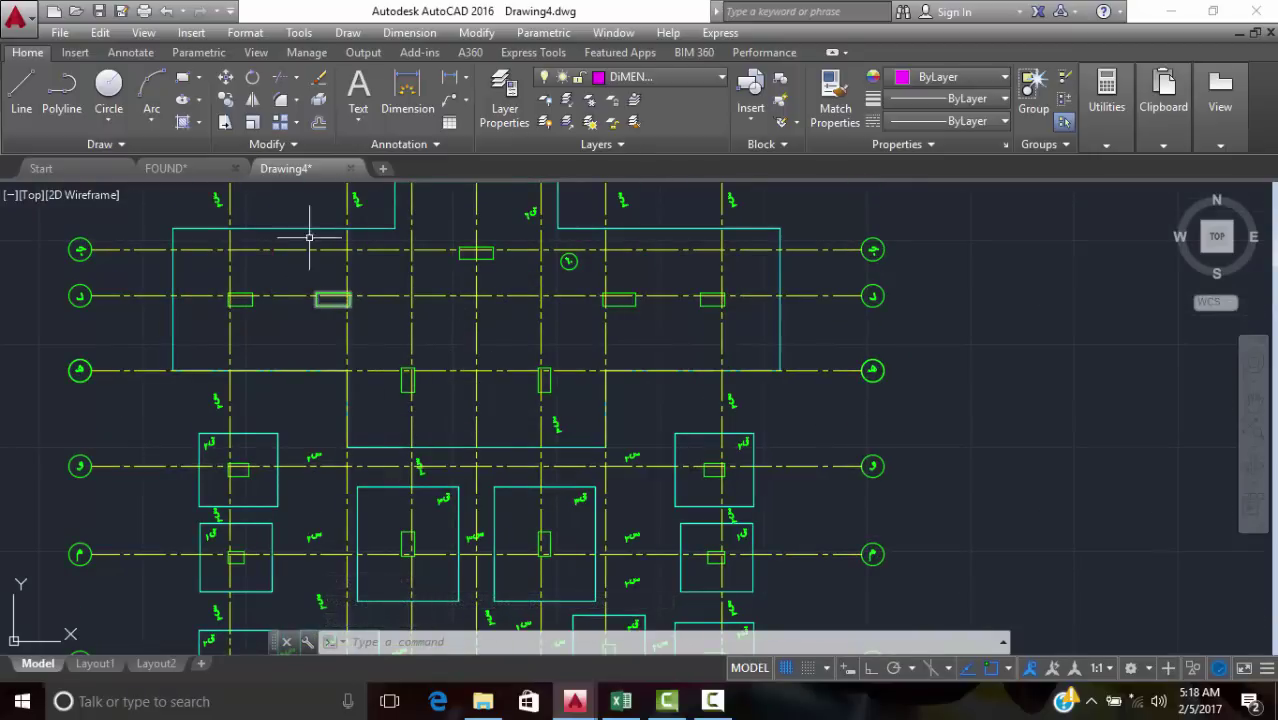
{"action": "middle_click_drag", "start_coordinate": [305, 243], "coordinate": [322, 390]}
{"action": "scroll", "coordinate": [400, 350], "scroll_direction": "up", "scroll_amount": 1}
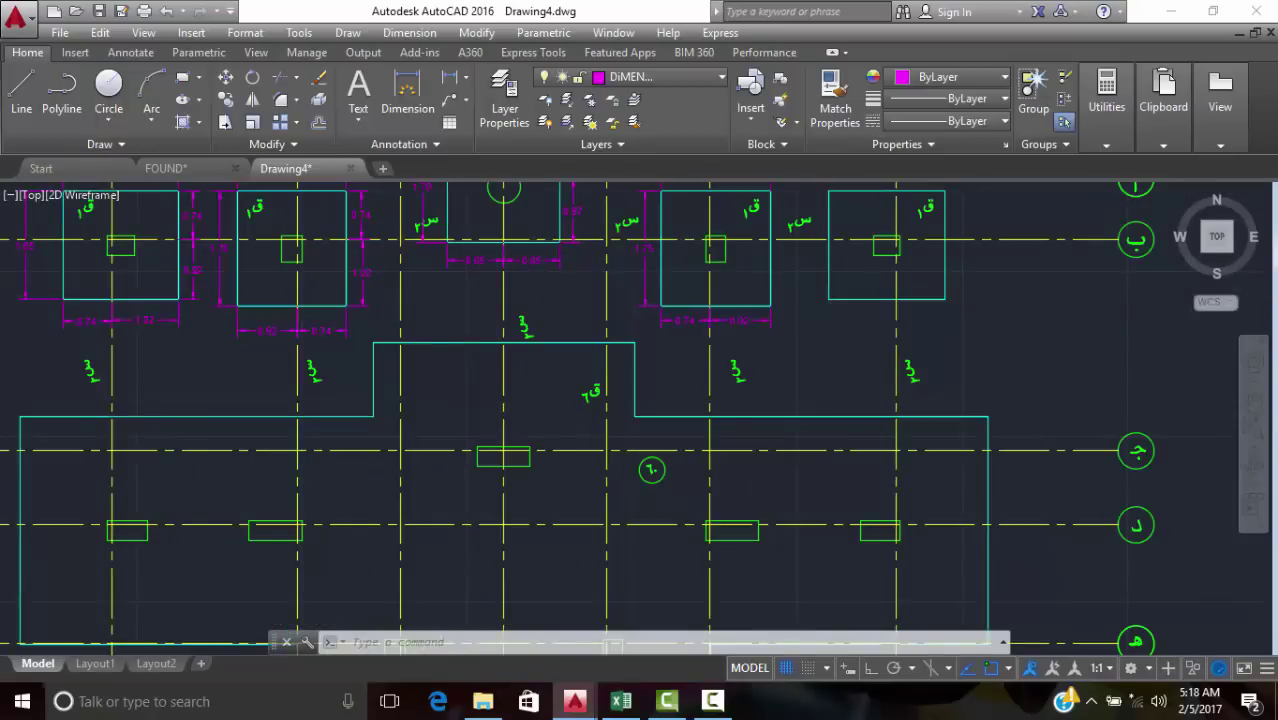
{"action": "scroll", "coordinate": [455, 333], "scroll_direction": "down", "scroll_amount": 3}
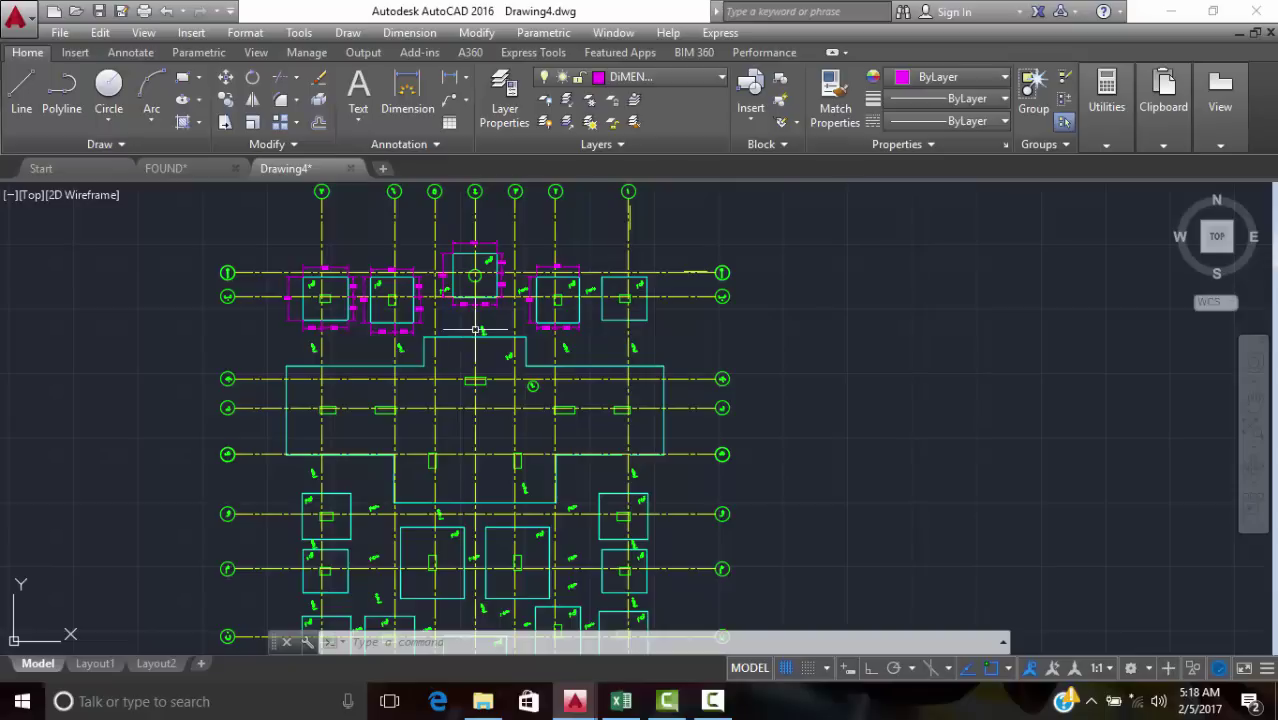
{"action": "scroll", "coordinate": [475, 330], "scroll_direction": "up", "scroll_amount": 6}
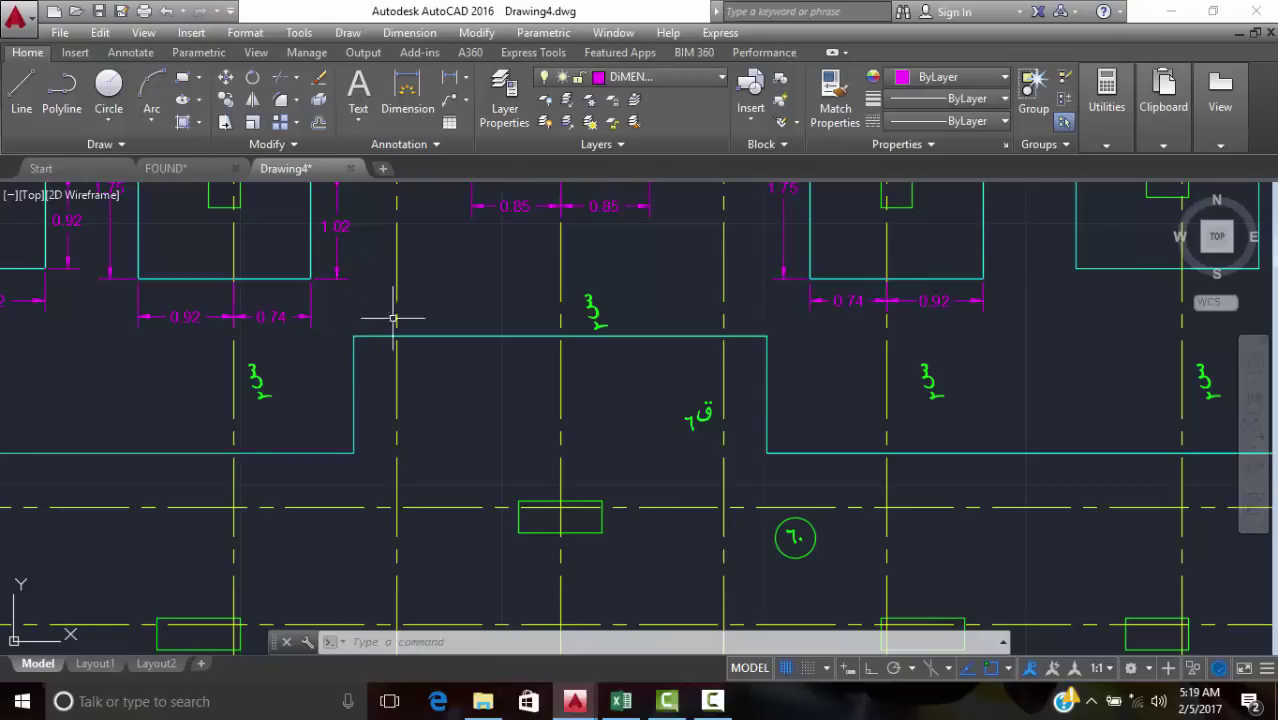
{"action": "scroll", "coordinate": [405, 328], "scroll_direction": "down", "scroll_amount": 6}
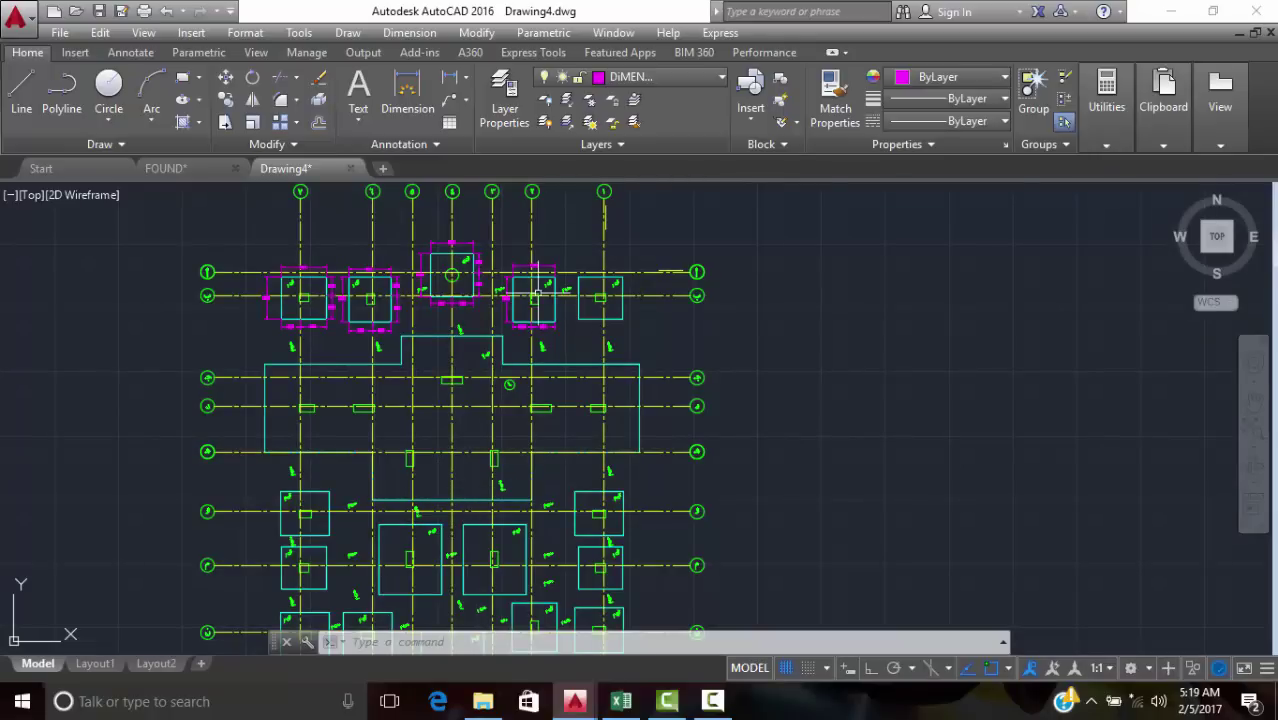
{"action": "scroll", "coordinate": [600, 380], "scroll_direction": "down", "scroll_amount": 1}
- Dimension the width of the ق٦ combined footing's upper projection, above its upper edge
{"action": "scroll", "coordinate": [353, 432], "scroll_direction": "up", "scroll_amount": 8}
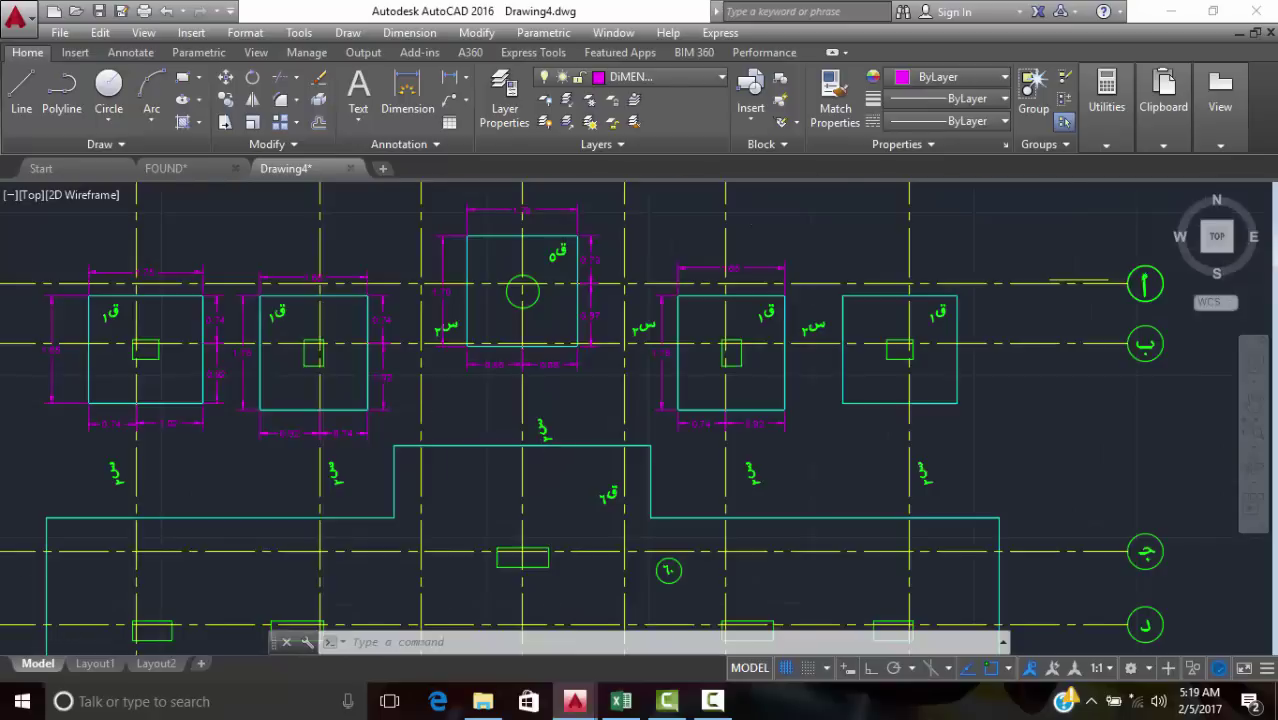
{"action": "key", "text": "space"}
{"action": "left_click", "coordinate": [315, 450]}
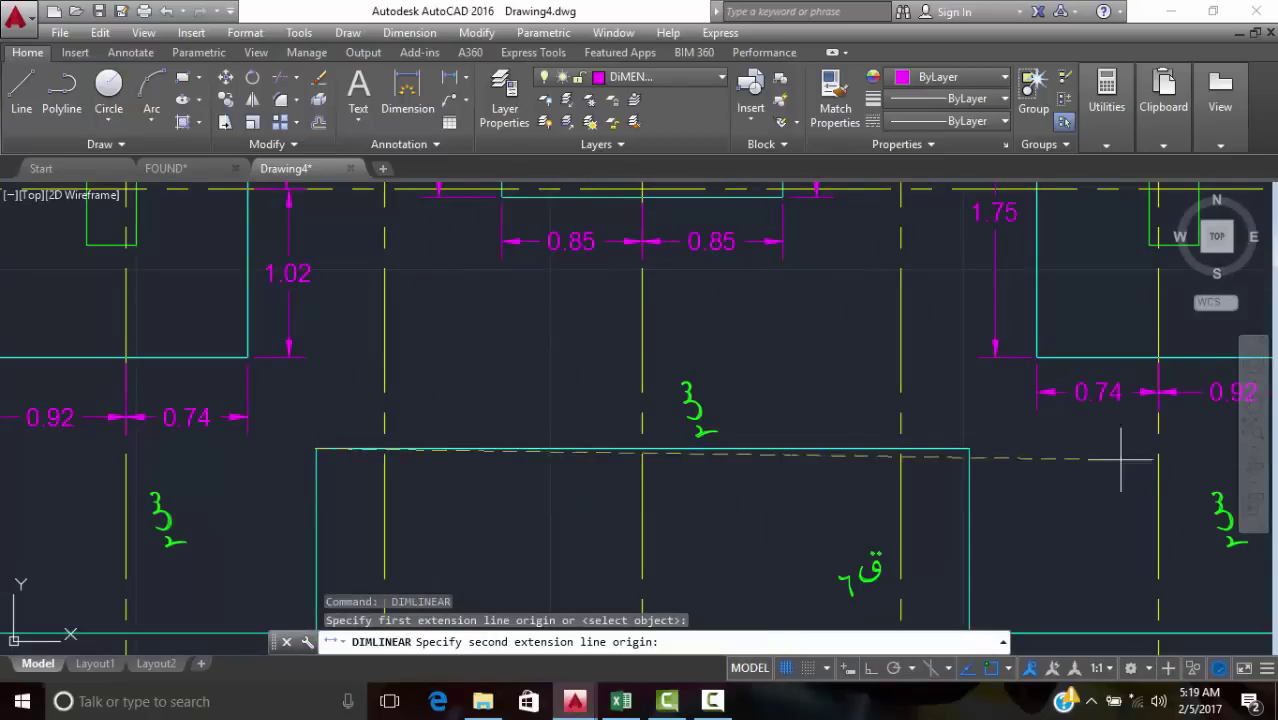
{"action": "left_click", "coordinate": [967, 450]}
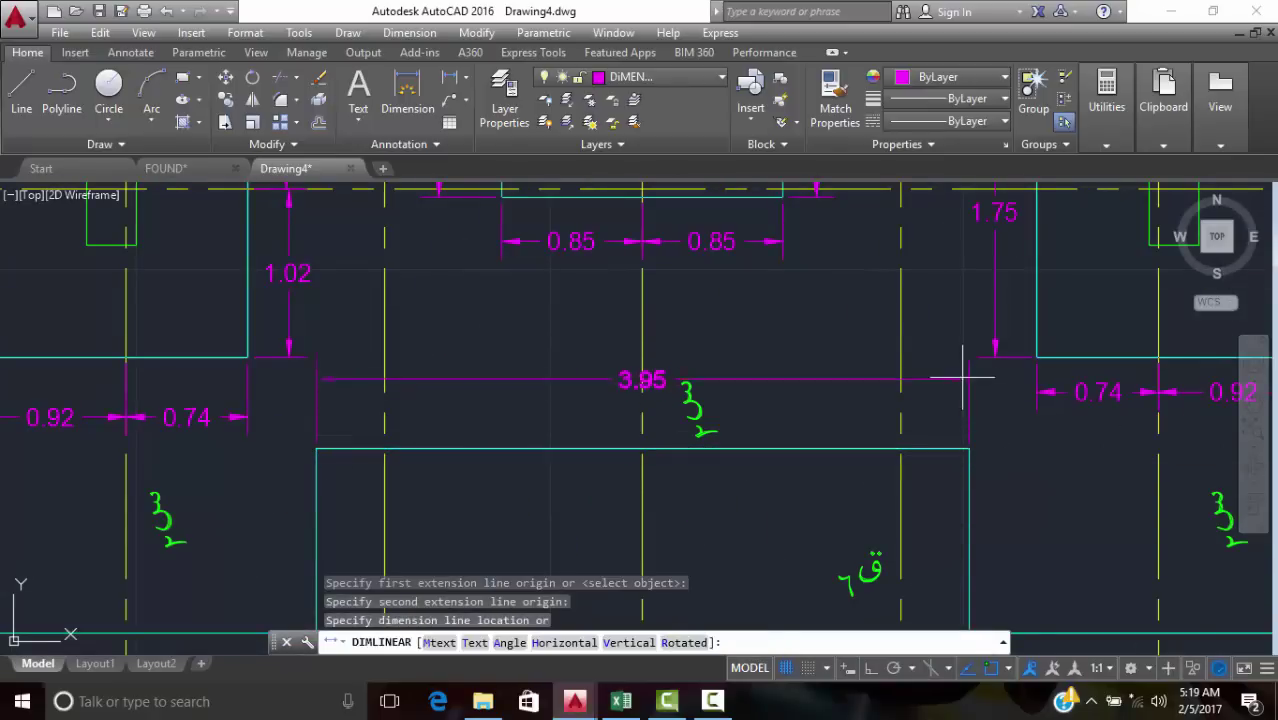
{"action": "left_click", "coordinate": [962, 353]}
- Dimension from the ق٦ projection's upper-left corner to the nearest vertical centre line, and raise the dimension above the edge
{"action": "key", "text": "space"}
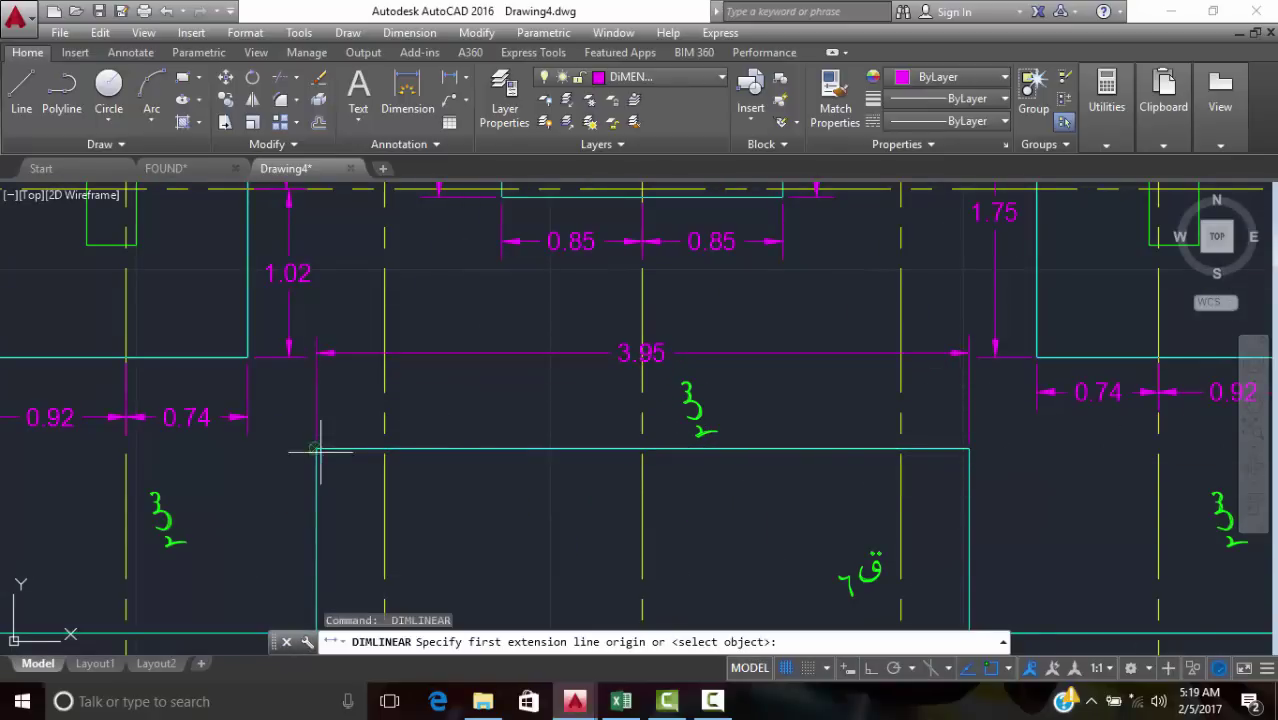
{"action": "left_click", "coordinate": [315, 450]}
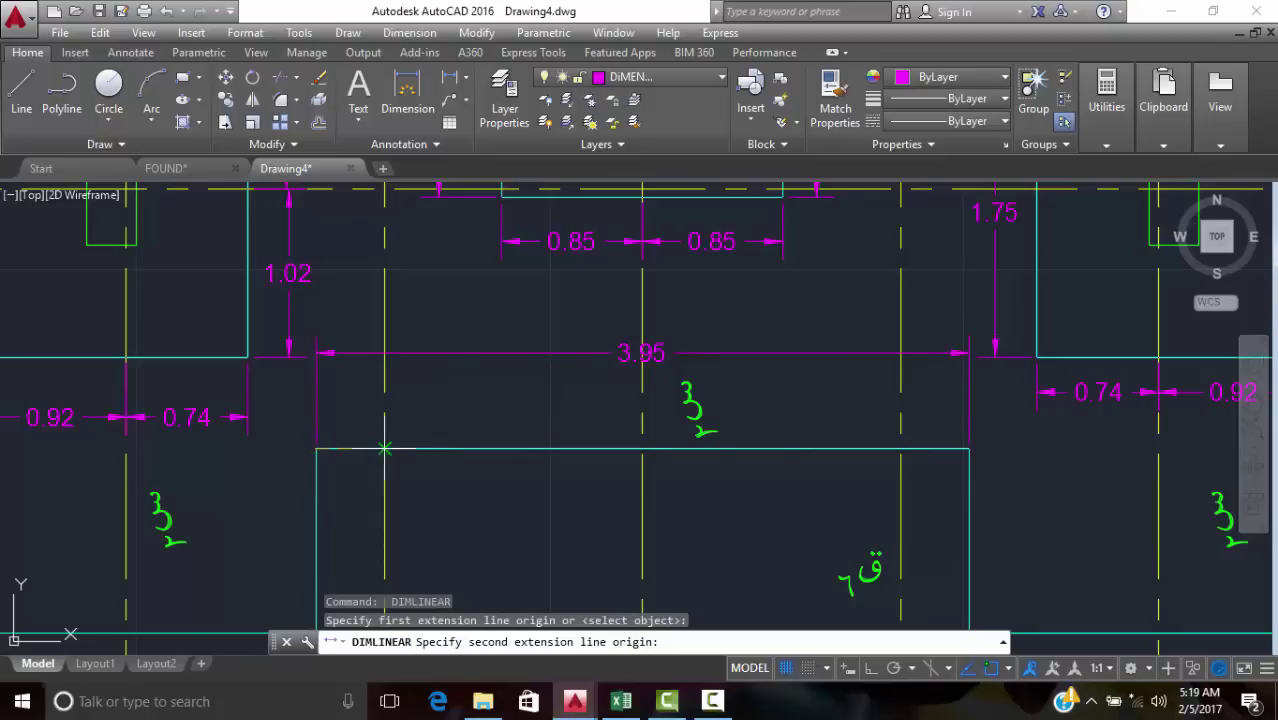
{"action": "left_click", "coordinate": [384, 450]}
{"action": "left_click", "coordinate": [398, 405]}
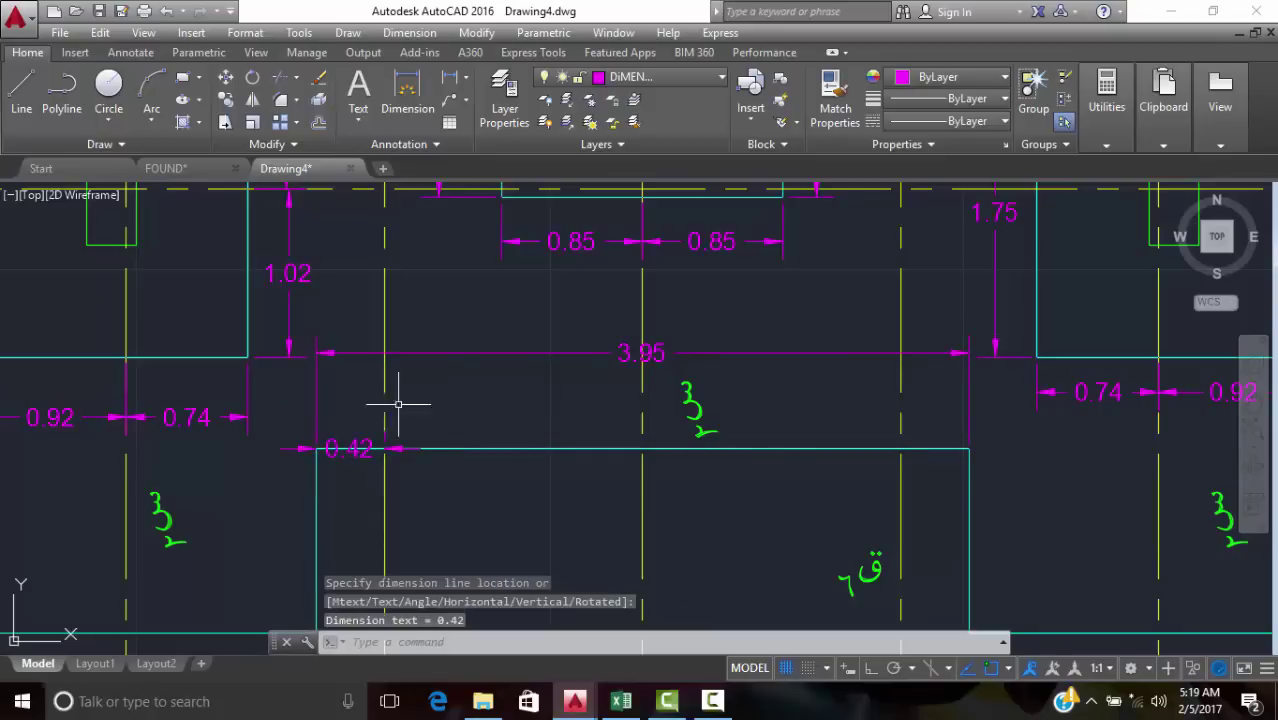
{"action": "left_click", "coordinate": [360, 446]}
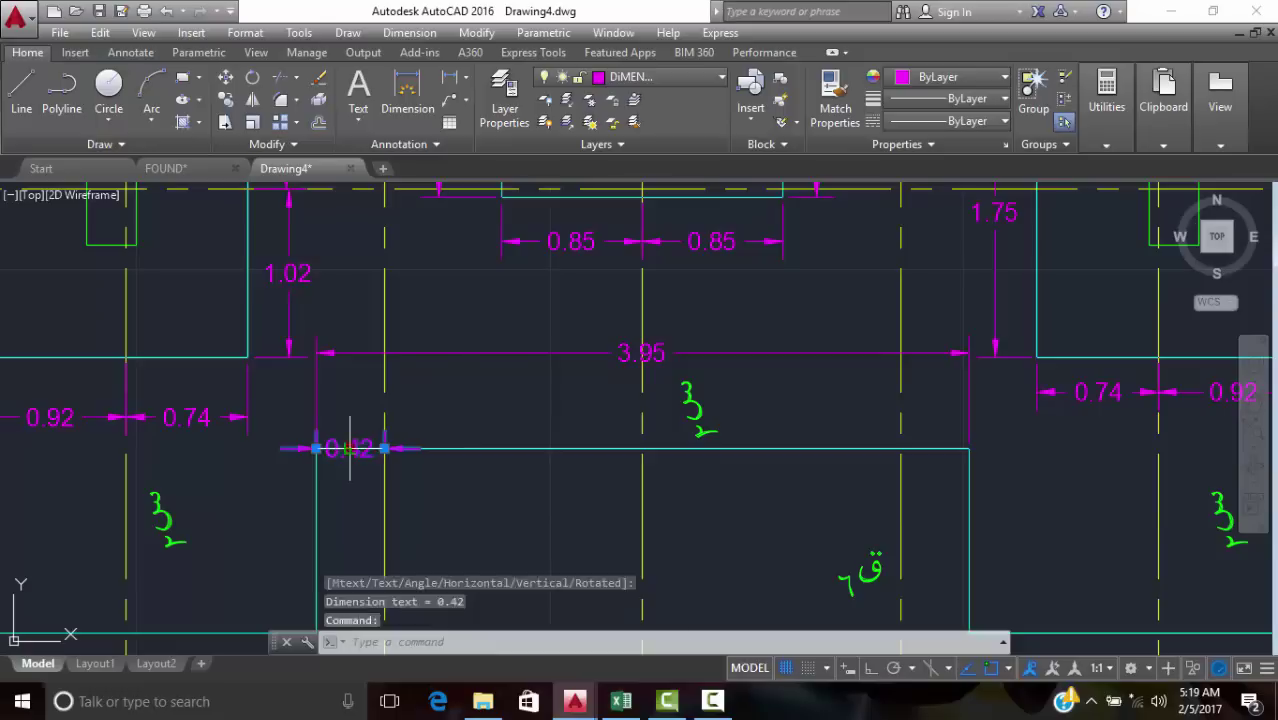
{"action": "left_click", "coordinate": [350, 448]}
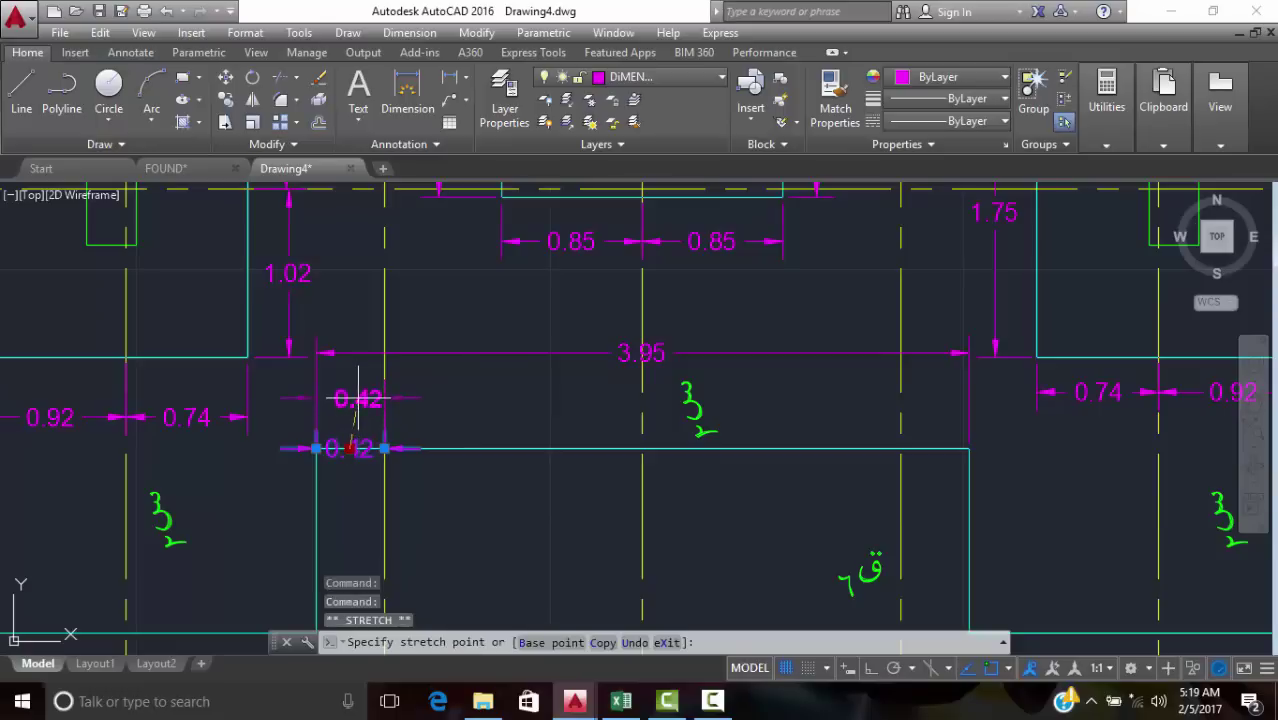
{"action": "left_click", "coordinate": [596, 420]}
{"action": "key", "text": "Return"}
{"action": "key", "text": "Return"}
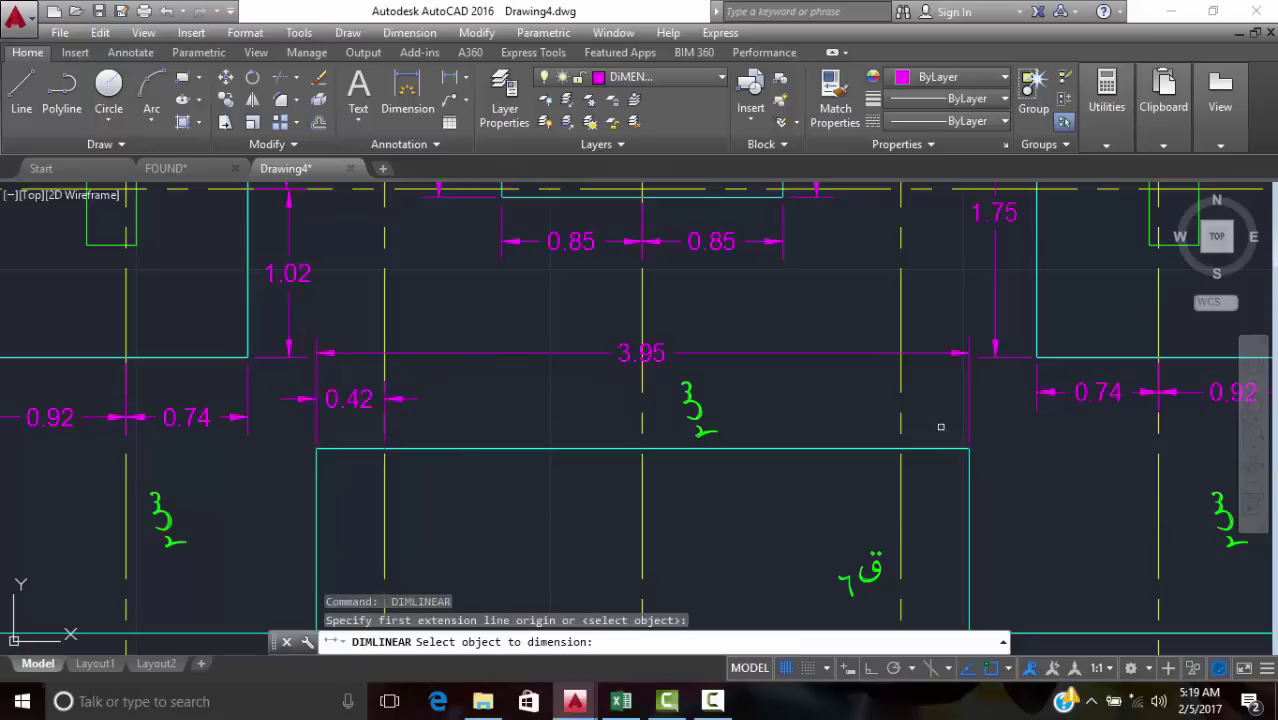
{"action": "key", "text": "Escape"}
- Dimension from the ق٦ projection's upper-right corner to the nearest vertical centre line using DIM, placed above the upper edge
{"action": "type", "text": "p"}
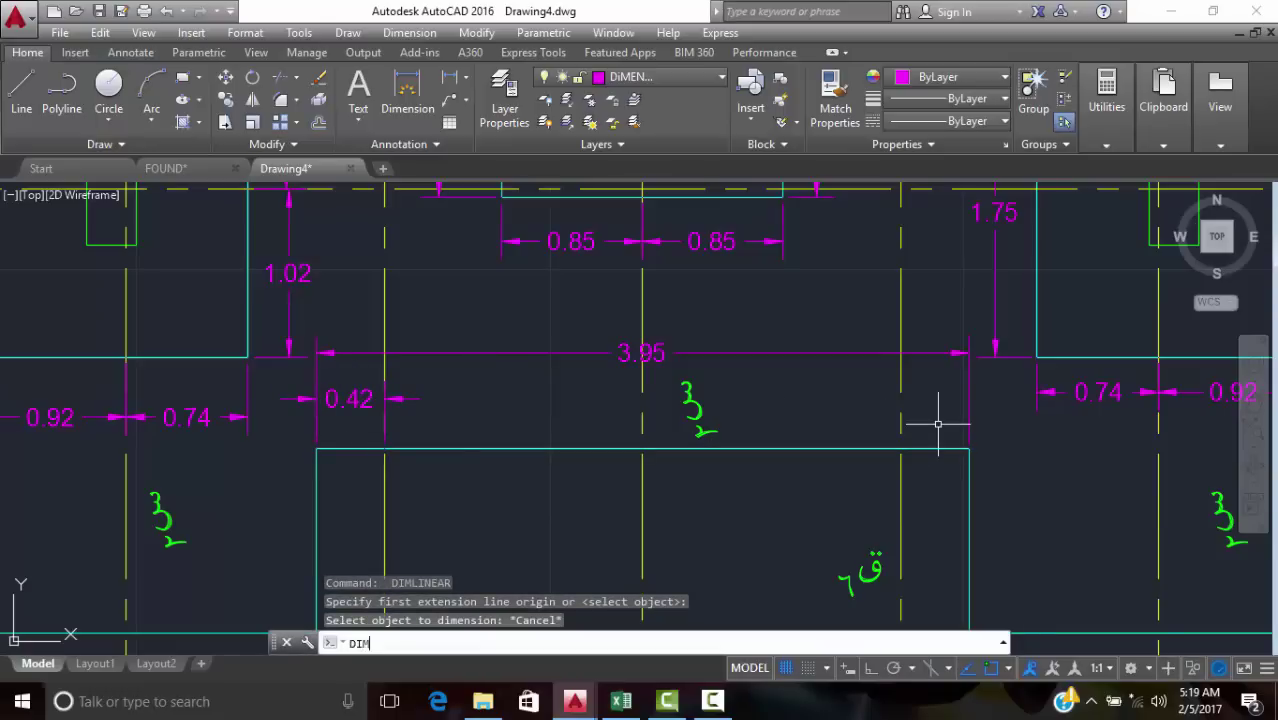
{"action": "type", "text": "IM"}
{"action": "key", "text": "Return"}
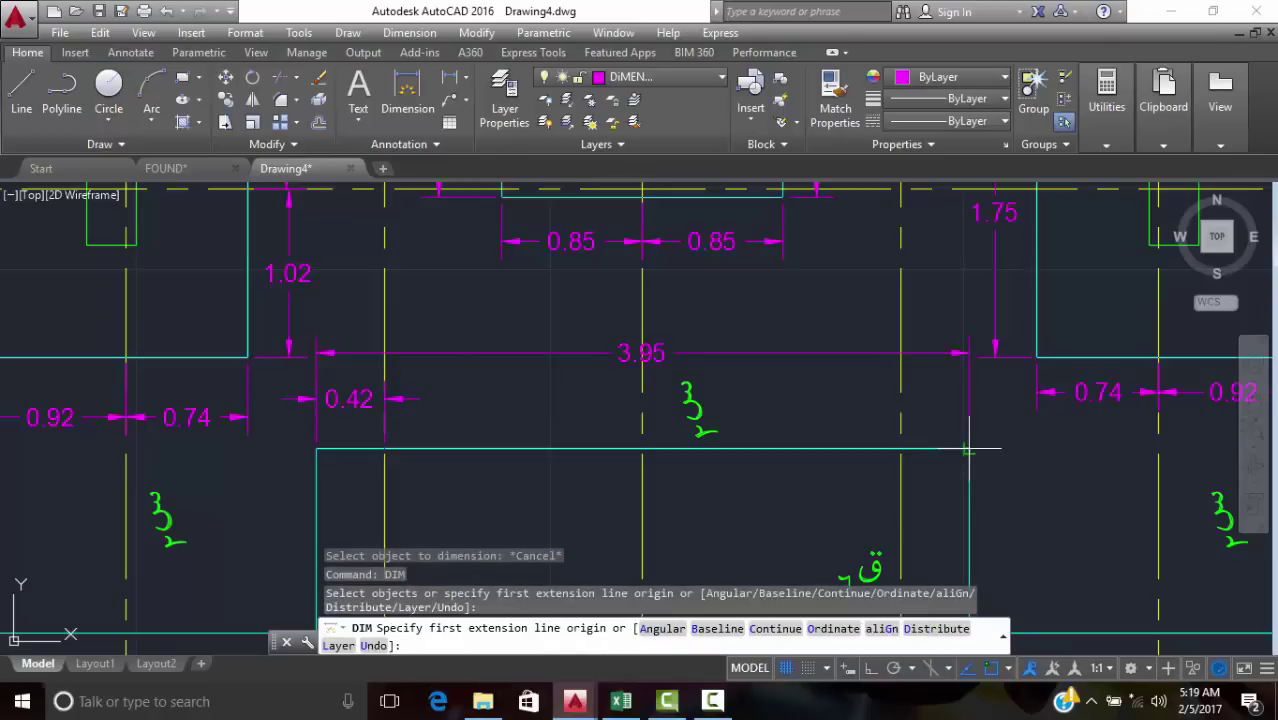
{"action": "left_click", "coordinate": [968, 450]}
{"action": "left_click", "coordinate": [903, 449]}
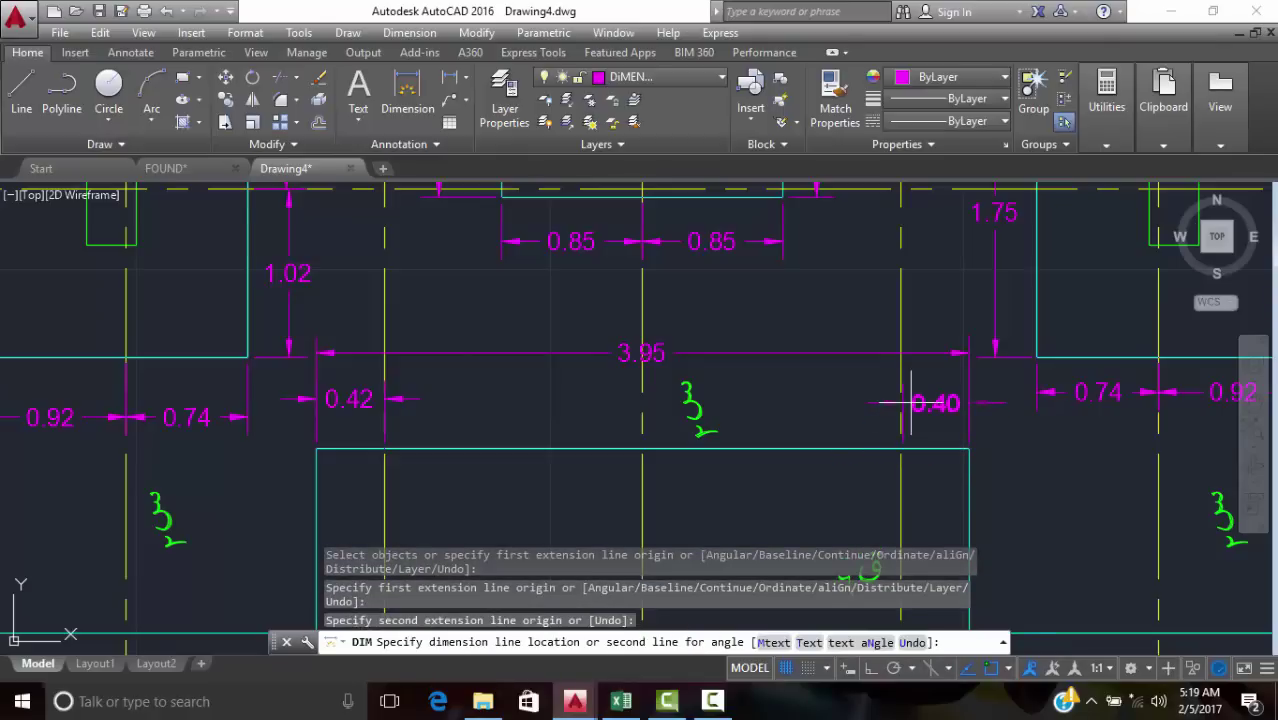
{"action": "left_click", "coordinate": [910, 403]}
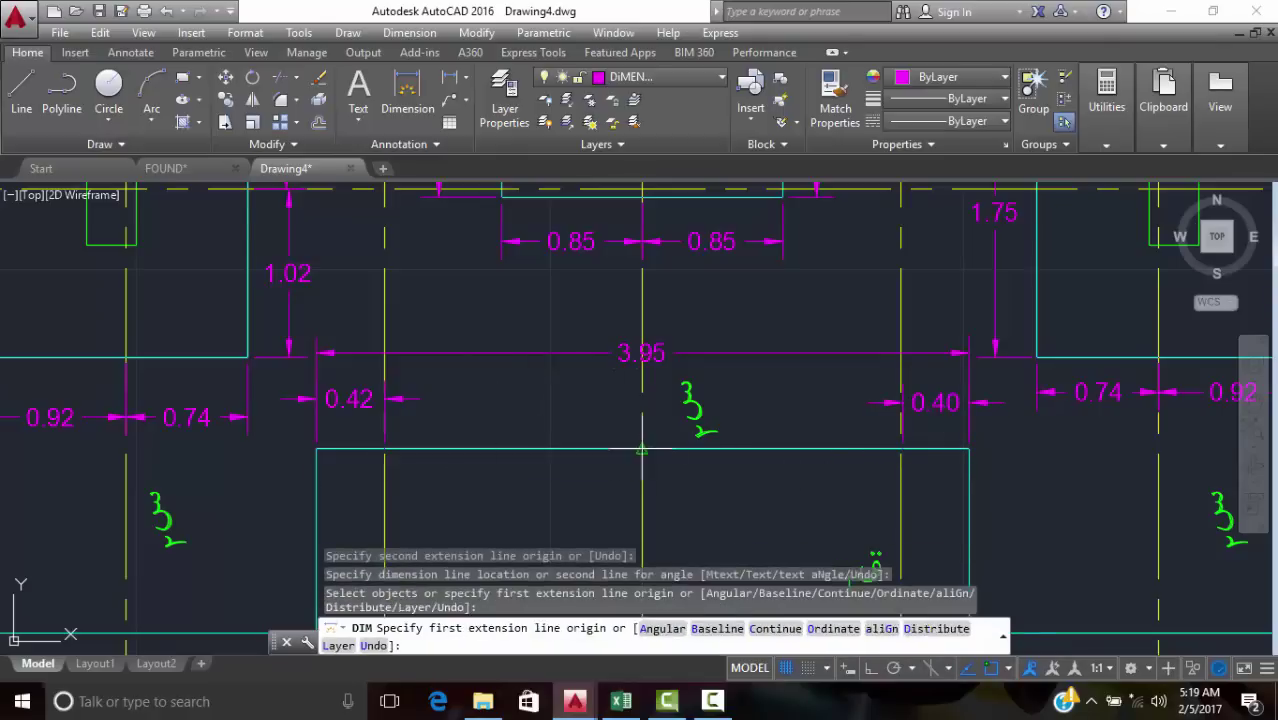
{"action": "scroll", "coordinate": [642, 450], "scroll_direction": "down", "scroll_amount": 3}
{"action": "scroll", "coordinate": [631, 455], "scroll_direction": "up", "scroll_amount": 1}
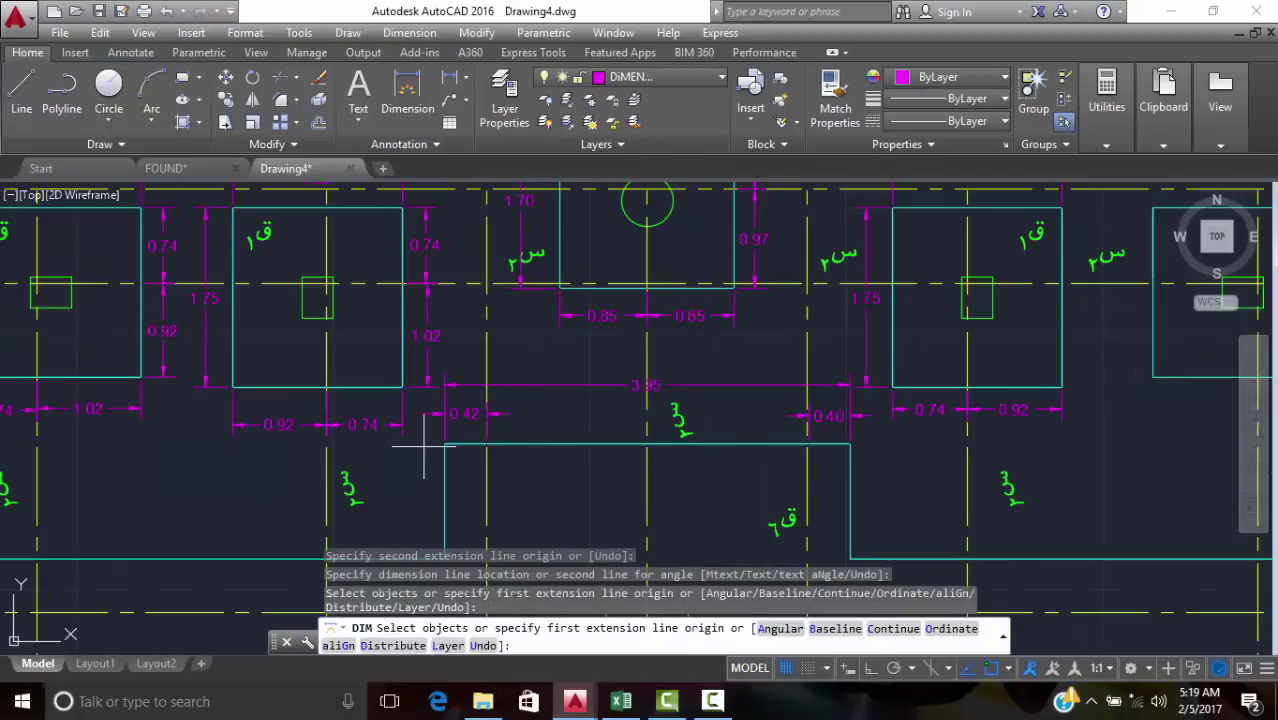
{"action": "key", "text": "Return"}
{"action": "key", "text": "Escape"}
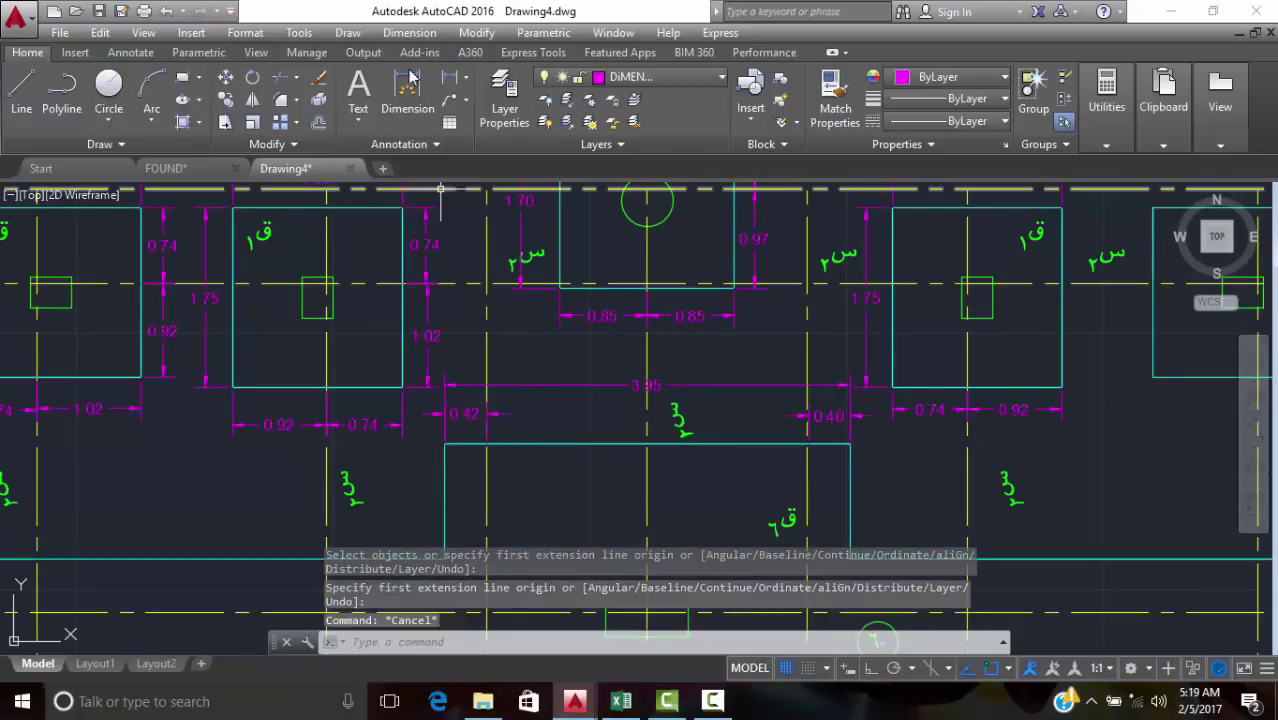
- Add a linear dimension from the ق٦ projection's upper-left corner to the middle vertical centre line, just below the overall width dimension
{"action": "left_click", "coordinate": [449, 77]}
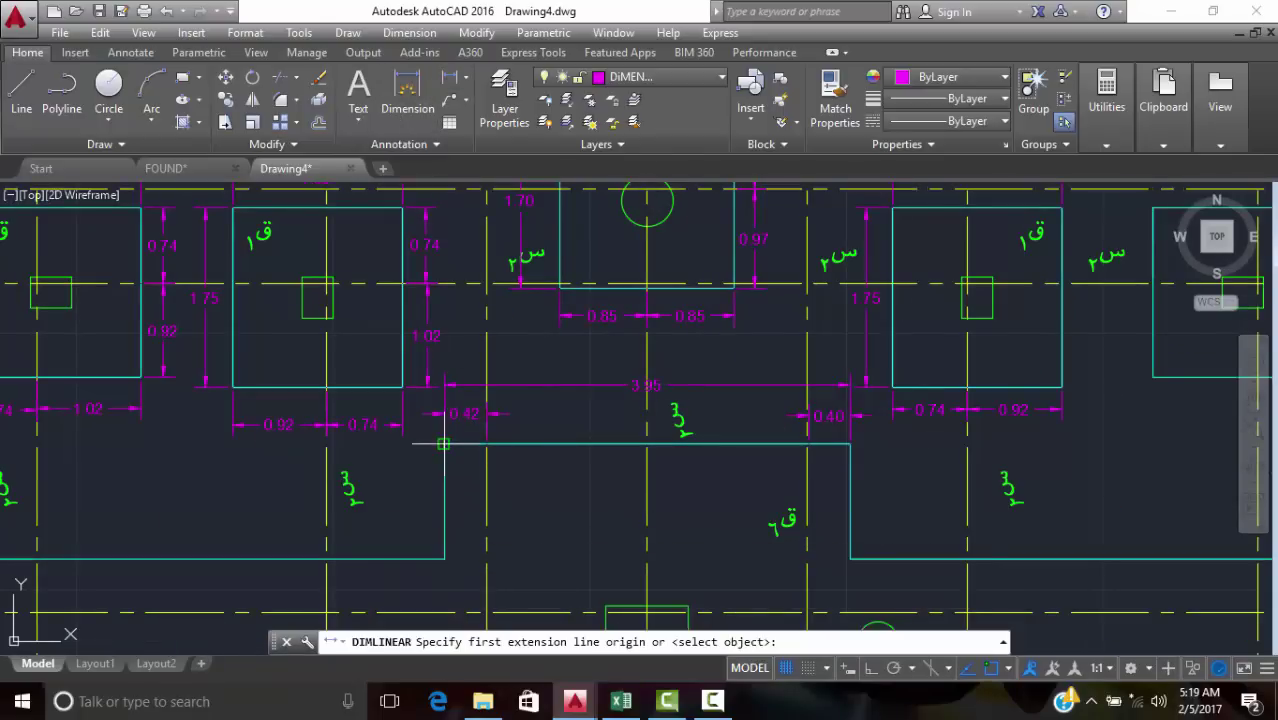
{"action": "left_click", "coordinate": [444, 444]}
{"action": "left_click", "coordinate": [646, 444]}
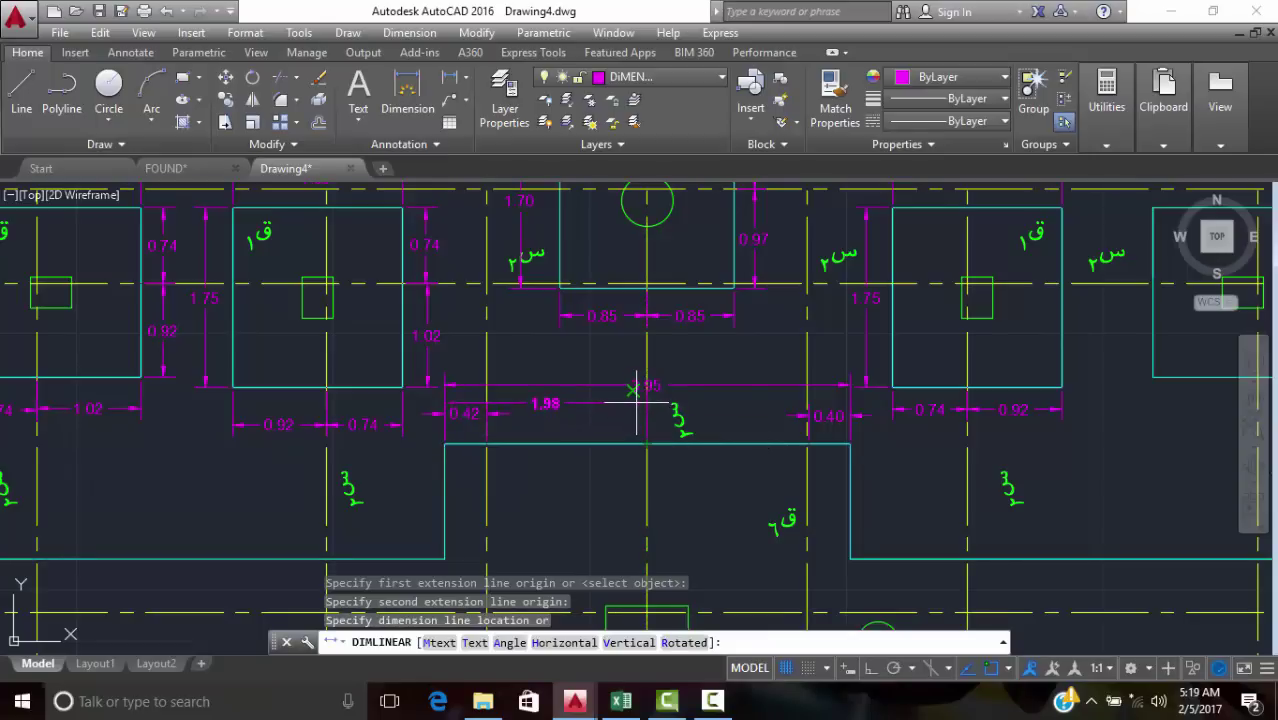
{"action": "left_click", "coordinate": [636, 403]}
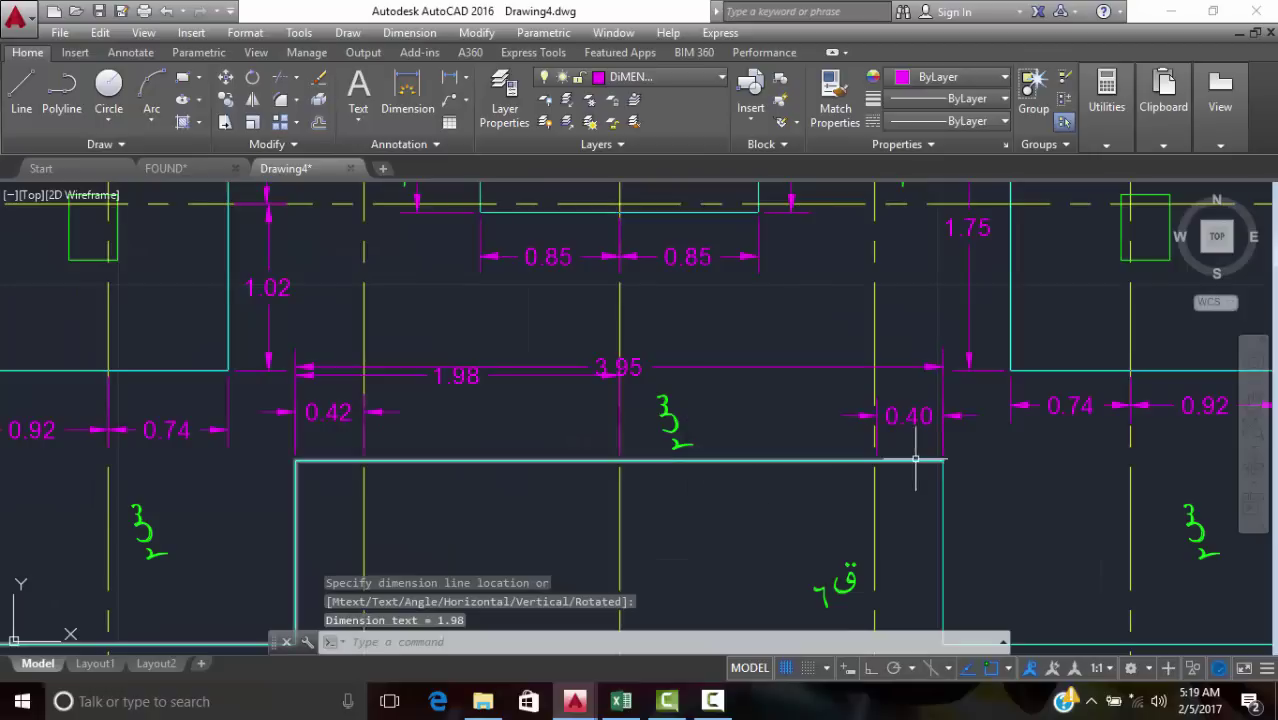
{"action": "key", "text": "Return"}
{"action": "left_click", "coordinate": [620, 462]}
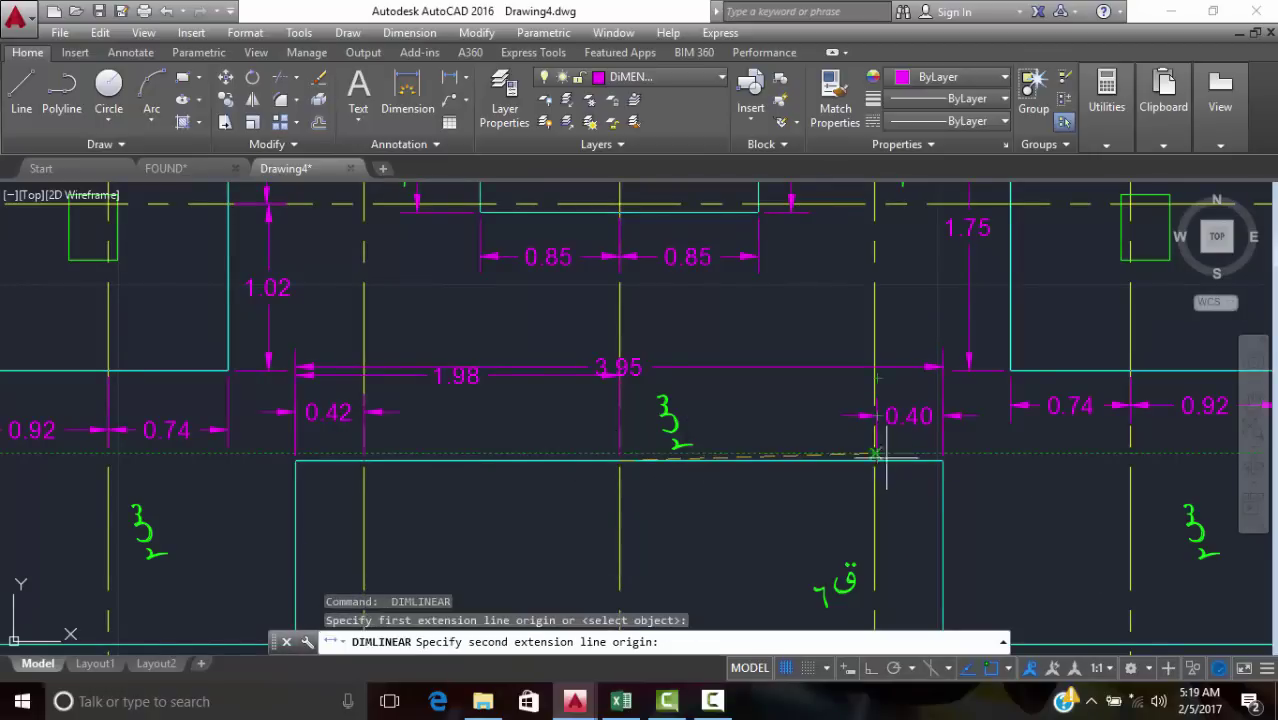
{"action": "key", "text": "Escape"}
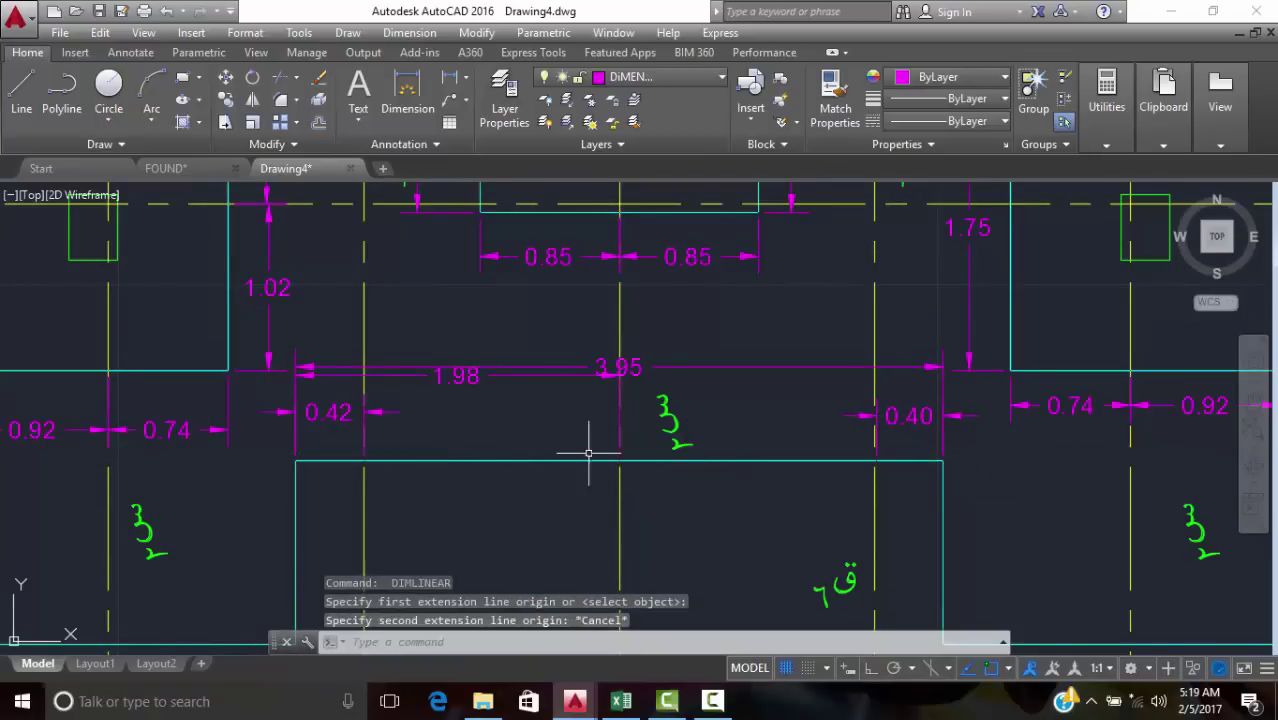
- Dimension from the ق٦ projection's upper-right corner to the middle vertical centre line, in line with the left half's dimension
{"action": "key", "text": "Return"}
{"action": "left_click", "coordinate": [942, 462]}
{"action": "left_click", "coordinate": [620, 462]}
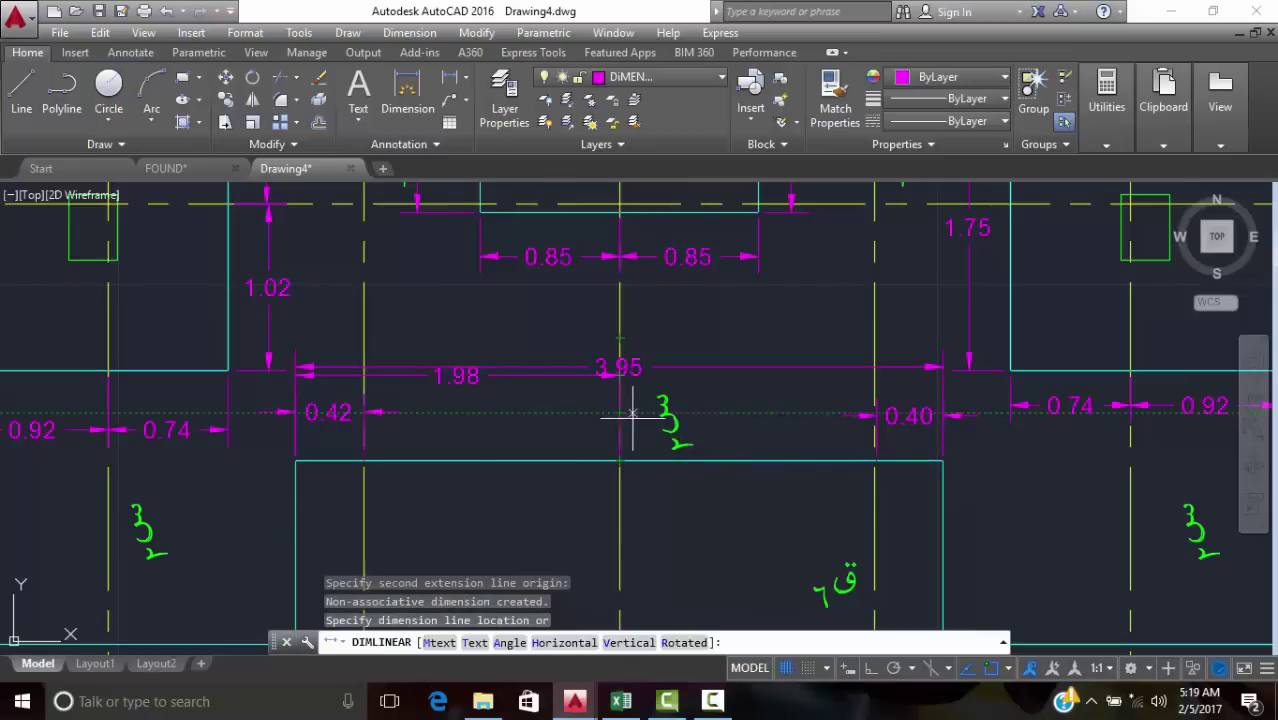
{"action": "left_click", "coordinate": [641, 383]}
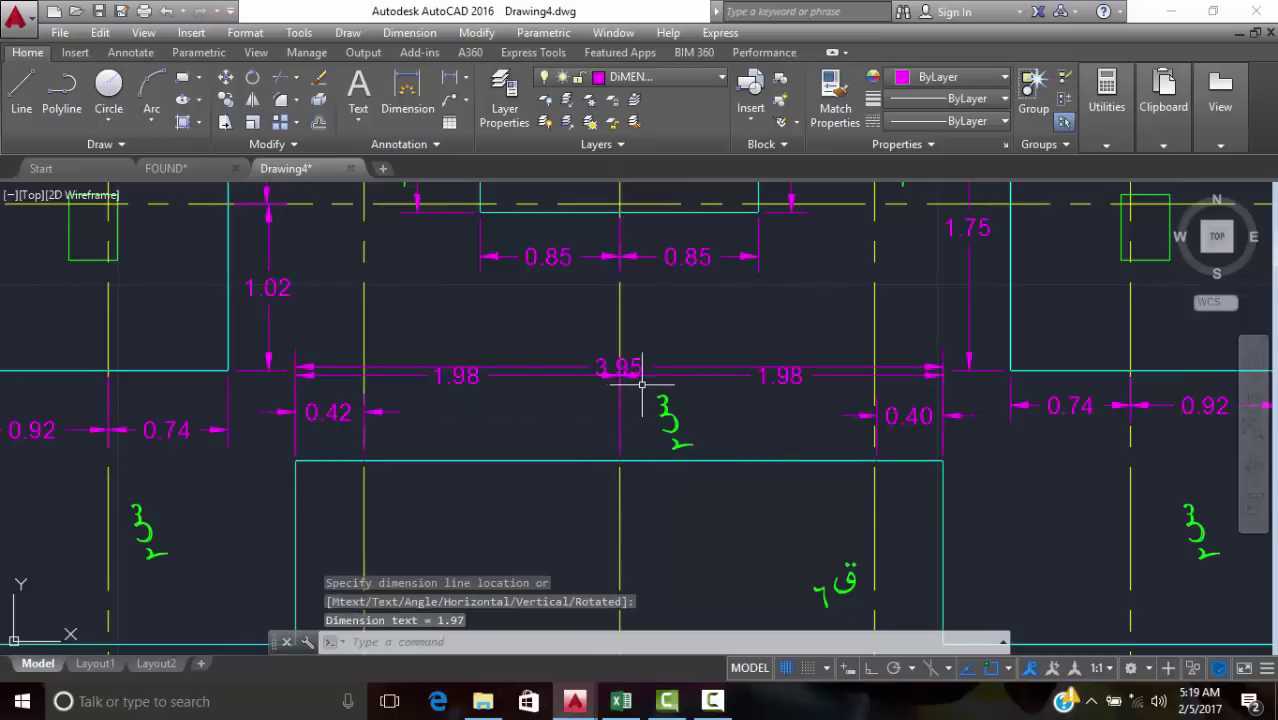
- Erase the two short offset dimensions at the upper corners of the ق٦ projection
{"action": "left_click", "coordinate": [287, 411]}
{"action": "left_click", "coordinate": [866, 410]}
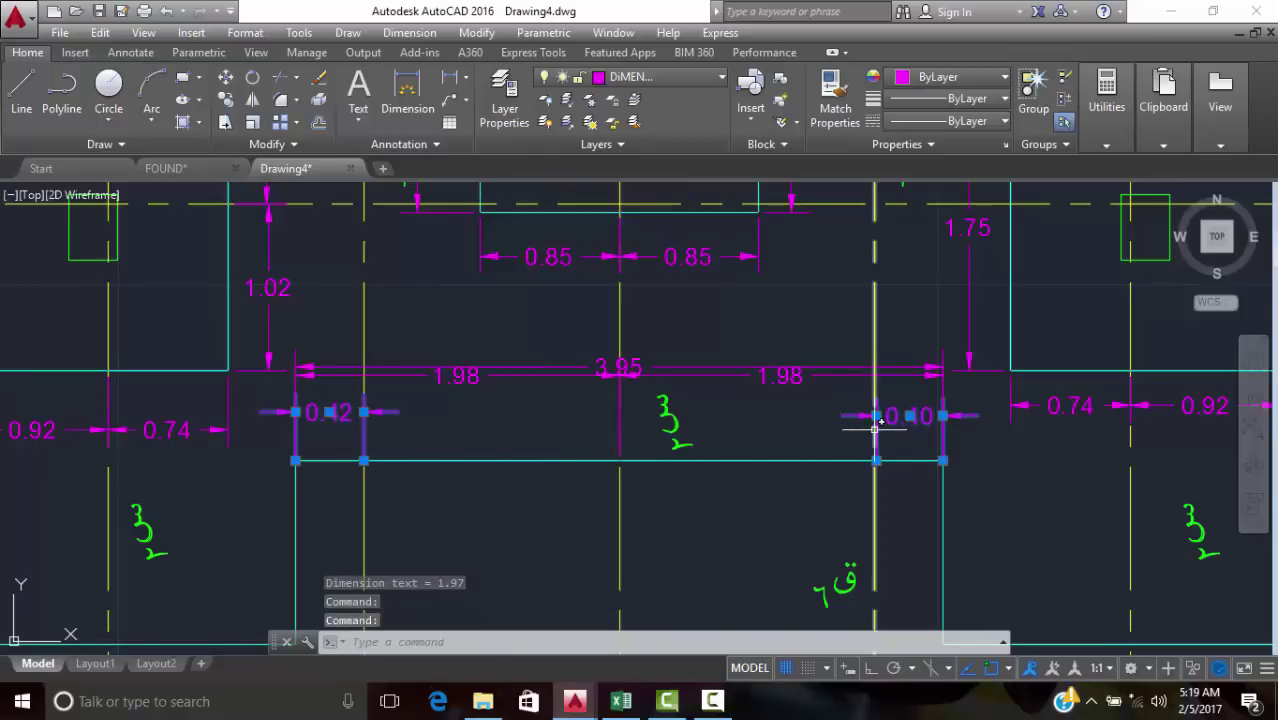
{"action": "type", "text": "e"}
{"action": "key", "text": "Return"}
{"action": "scroll", "coordinate": [645, 398], "scroll_direction": "down", "scroll_amount": 2}
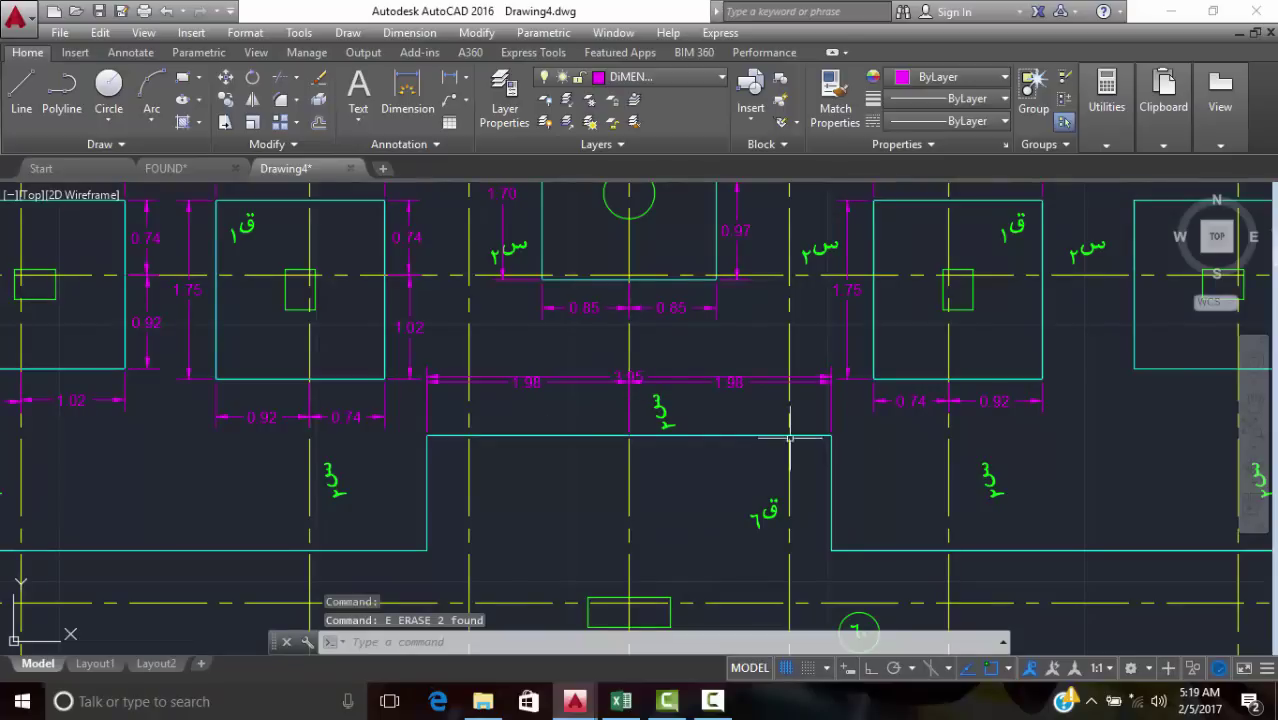
- Examine the outline of combined footing ق٦ and the surrounding footings for edges that still need dimensions
{"action": "scroll", "coordinate": [708, 417], "scroll_direction": "down", "scroll_amount": 6}
{"action": "scroll", "coordinate": [705, 417], "scroll_direction": "up", "scroll_amount": 5}
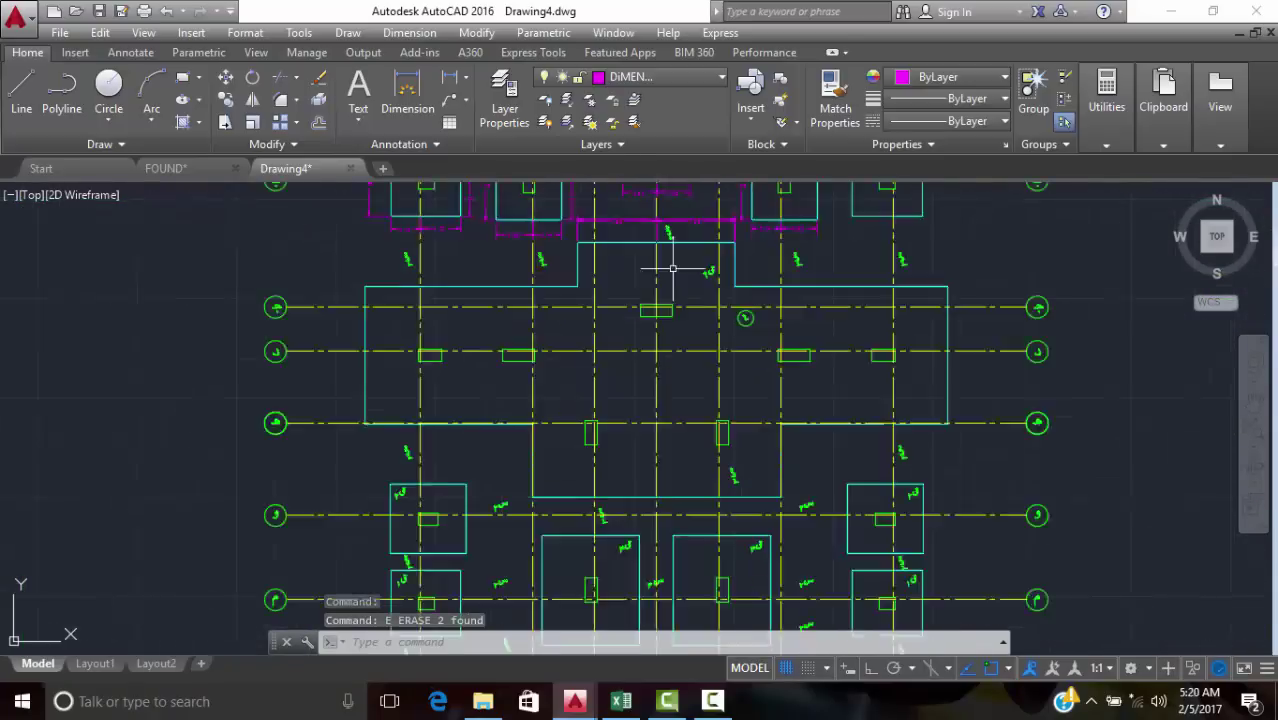
{"action": "scroll", "coordinate": [658, 465], "scroll_direction": "down", "scroll_amount": 2}
{"action": "scroll", "coordinate": [658, 465], "scroll_direction": "down", "scroll_amount": 2}
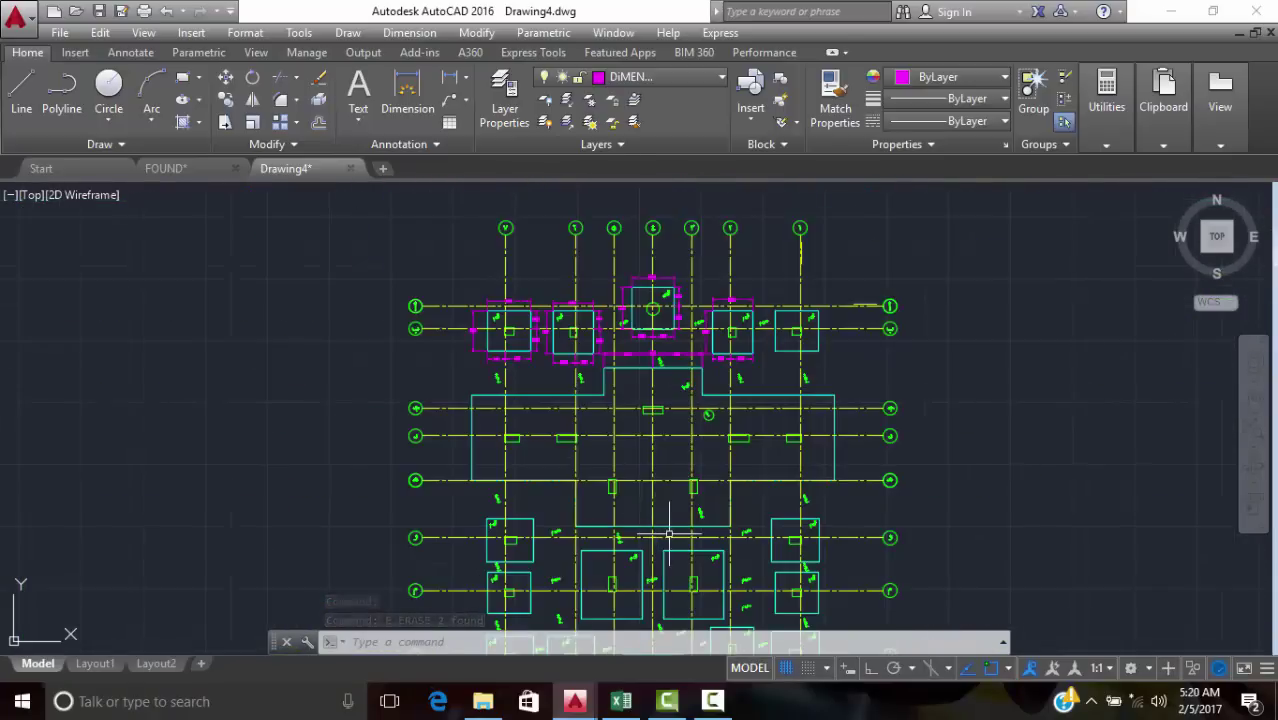
{"action": "scroll", "coordinate": [657, 525], "scroll_direction": "up", "scroll_amount": 2}
{"action": "scroll", "coordinate": [700, 268], "scroll_direction": "up", "scroll_amount": 2}
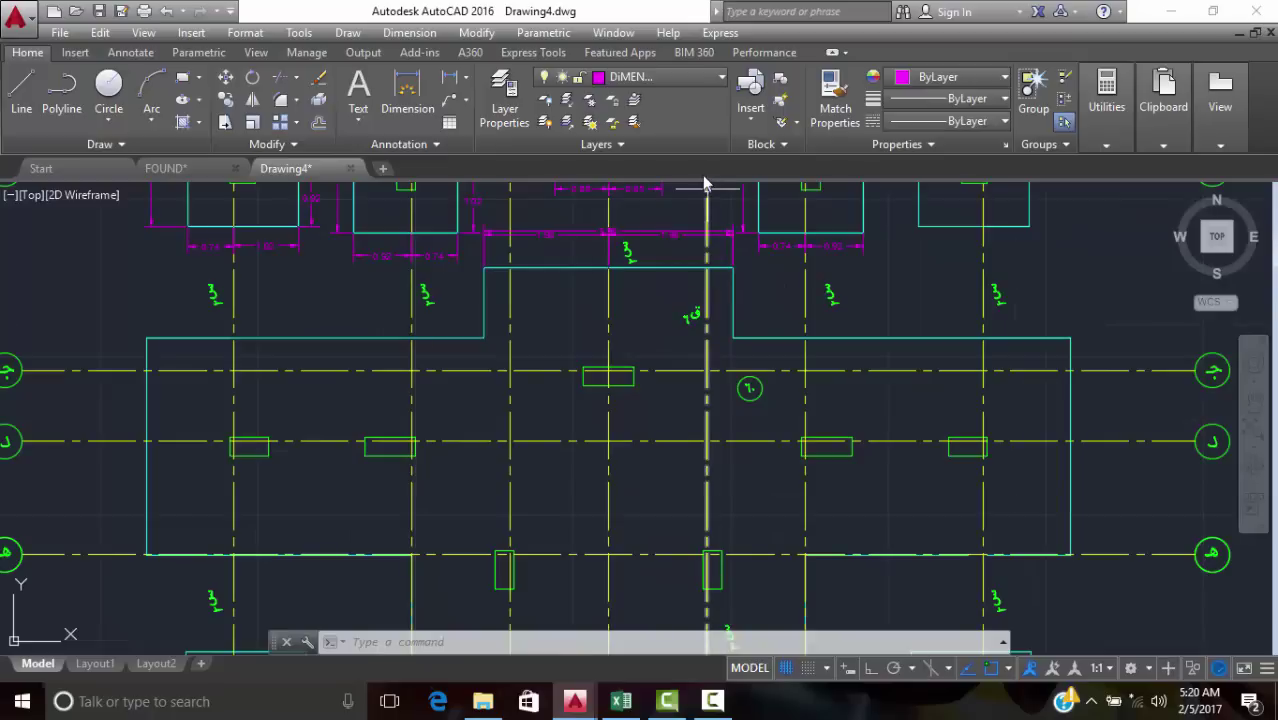
{"action": "scroll", "coordinate": [730, 300], "scroll_direction": "down", "scroll_amount": 3}
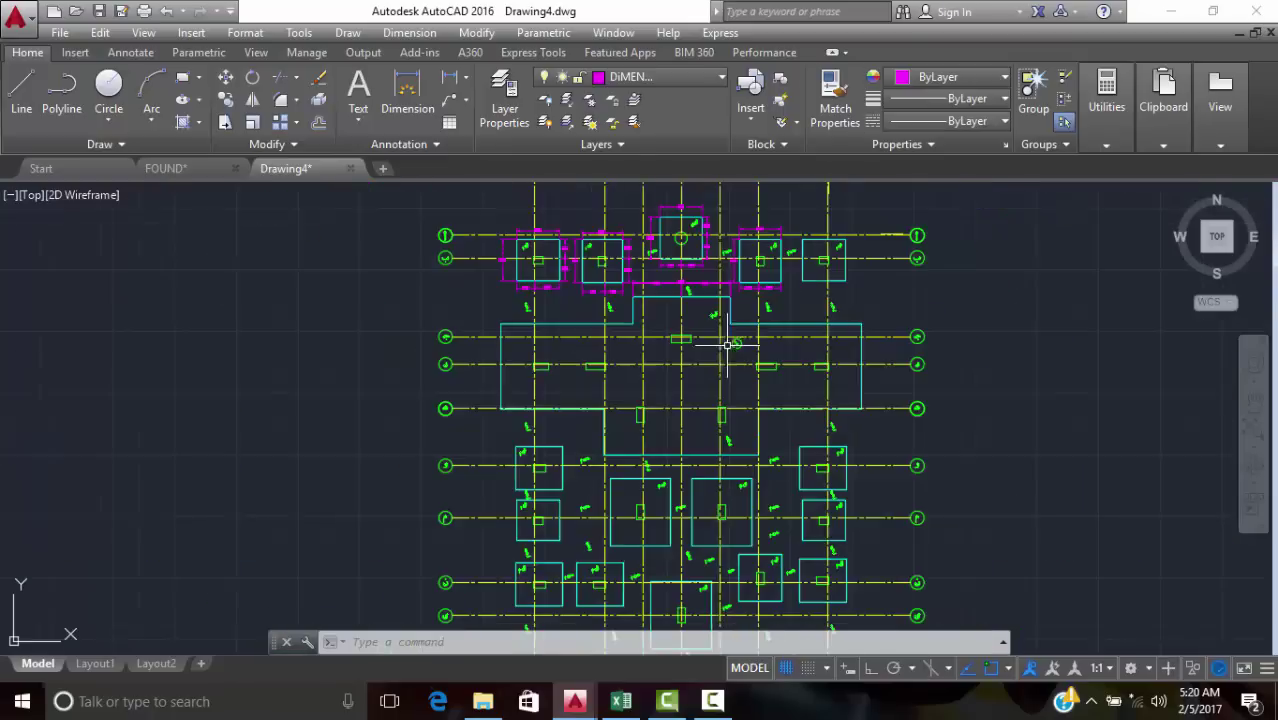
{"action": "scroll", "coordinate": [627, 235], "scroll_direction": "up", "scroll_amount": 5}
{"action": "scroll", "coordinate": [610, 300], "scroll_direction": "down", "scroll_amount": 2}
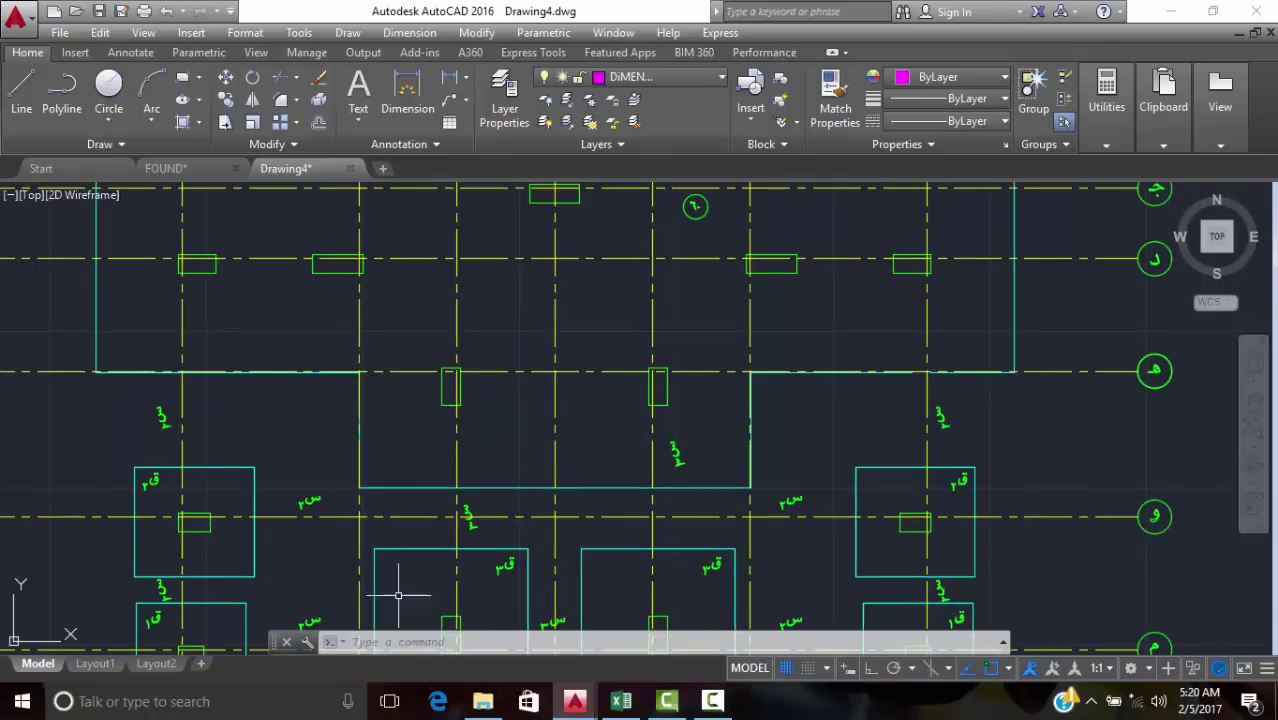
{"action": "type", "text": "e"}
{"action": "key", "text": "Return"}
{"action": "scroll", "coordinate": [363, 482], "scroll_direction": "up", "scroll_amount": 5}
{"action": "key", "text": "Escape"}
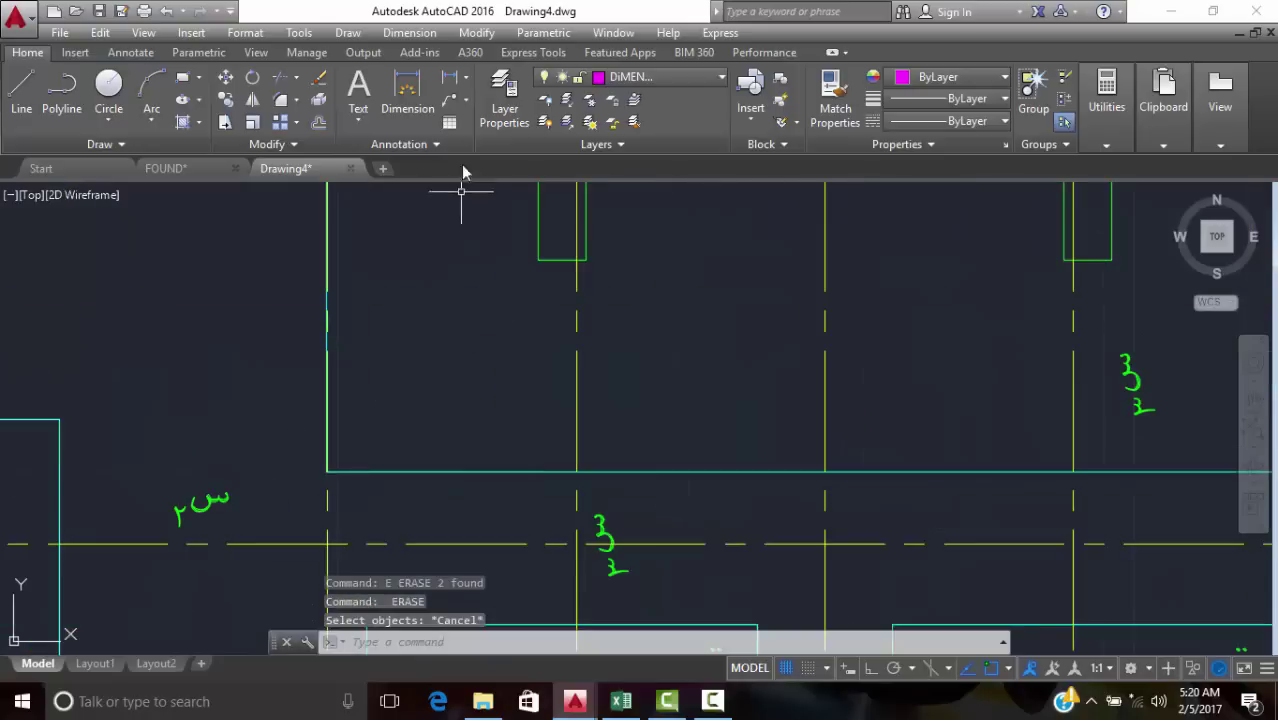
- Add a linear dimension for the full width of the ق٦ lower projection, placed just below its bottom edge
{"action": "left_click", "coordinate": [458, 79]}
{"action": "scroll", "coordinate": [322, 468], "scroll_direction": "up", "scroll_amount": 4}
{"action": "left_click", "coordinate": [334, 485]}
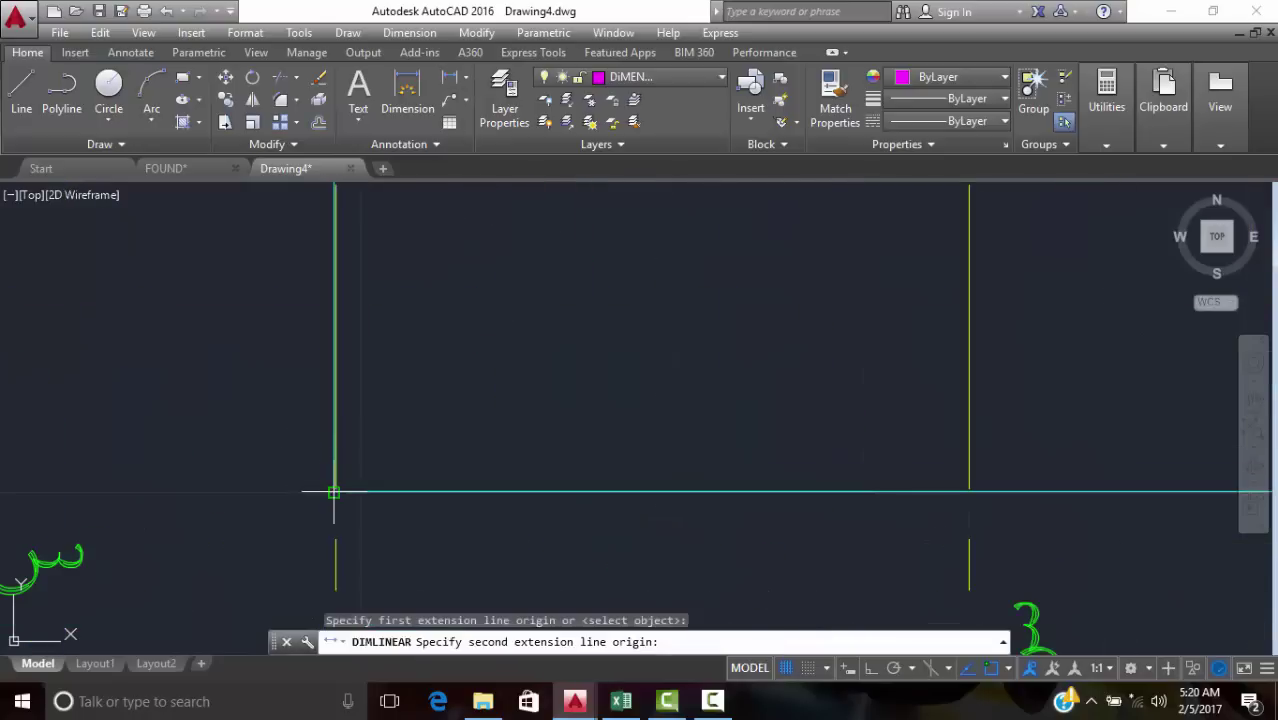
{"action": "scroll", "coordinate": [334, 485], "scroll_direction": "down", "scroll_amount": 6}
{"action": "left_click", "coordinate": [988, 479]}
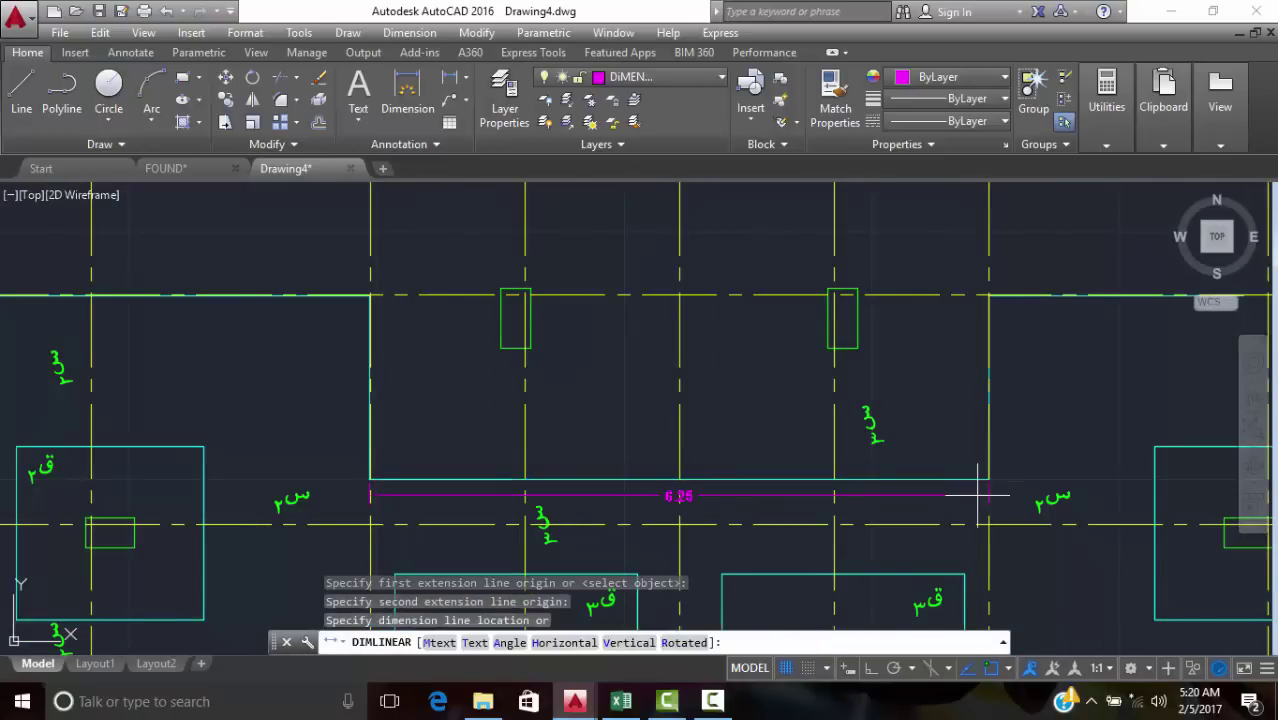
{"action": "left_click", "coordinate": [975, 510]}
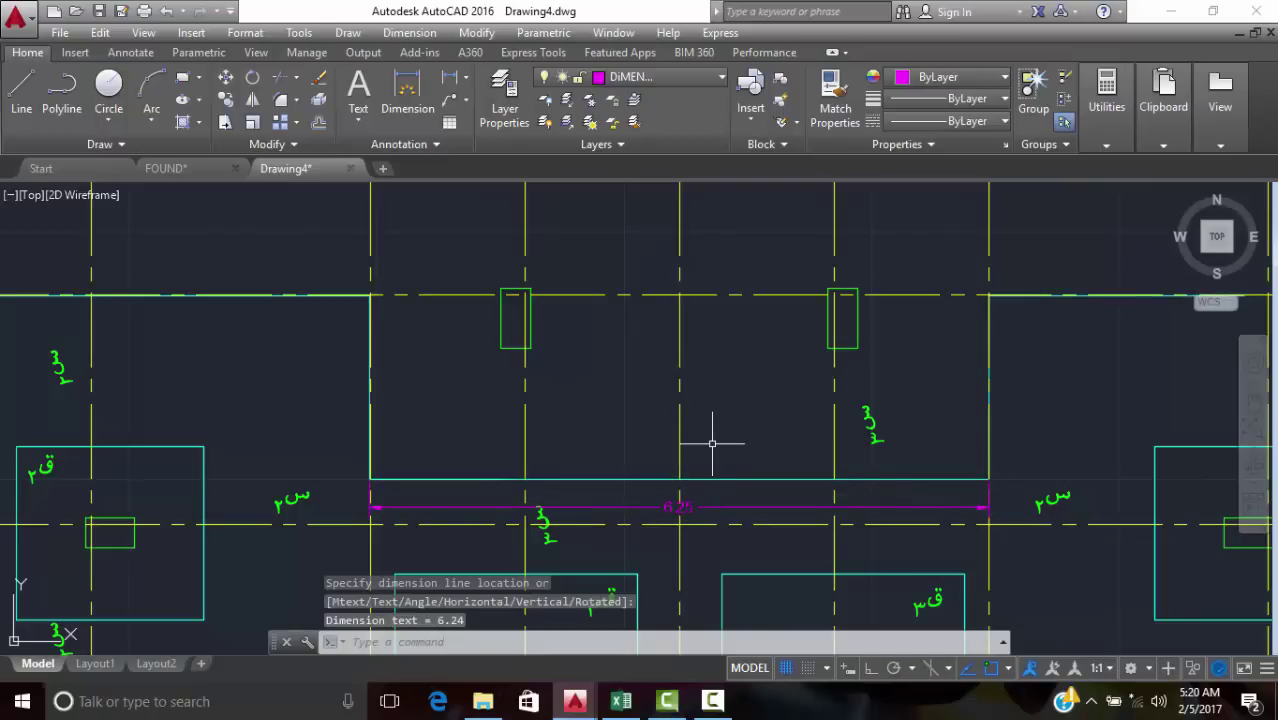
- Dimension from the lower projection's bottom-left corner to the middle vertical centre line, between the bottom edge and the overall width dimension
{"action": "middle_click_drag", "start_coordinate": [722, 434], "coordinate": [687, 362]}
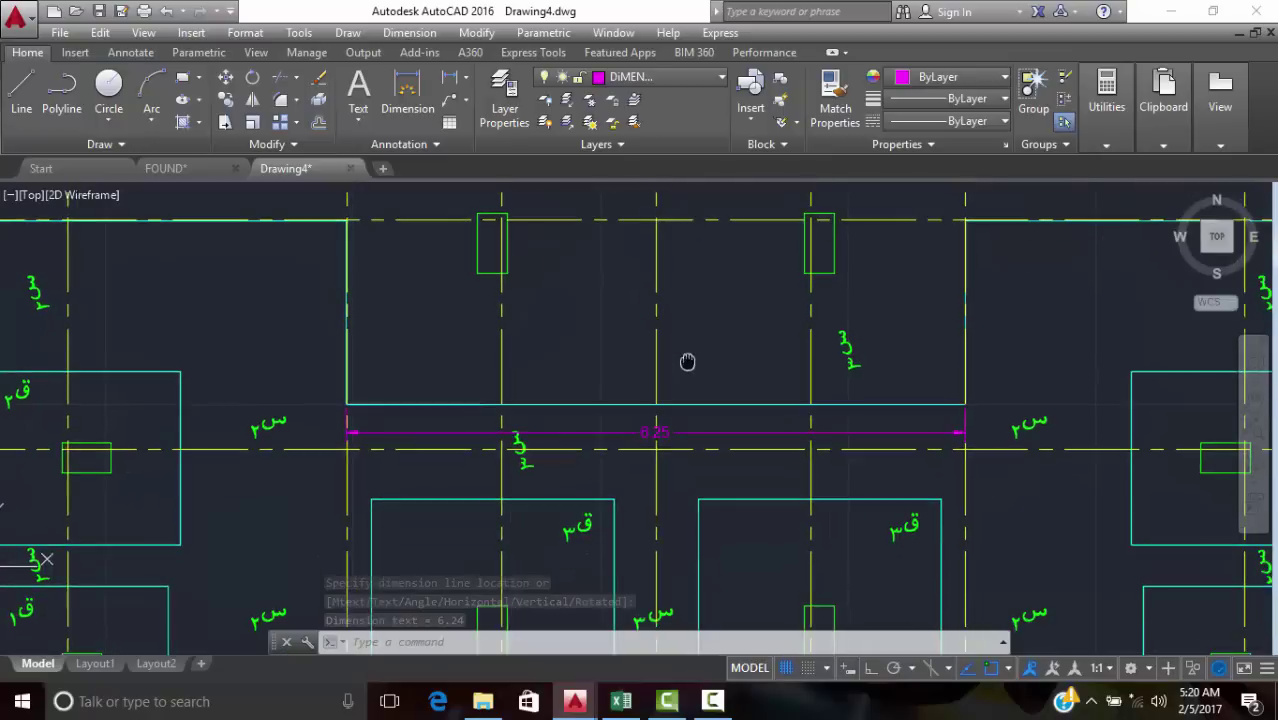
{"action": "key", "text": "Return"}
{"action": "scroll", "coordinate": [355, 432], "scroll_direction": "up", "scroll_amount": 5}
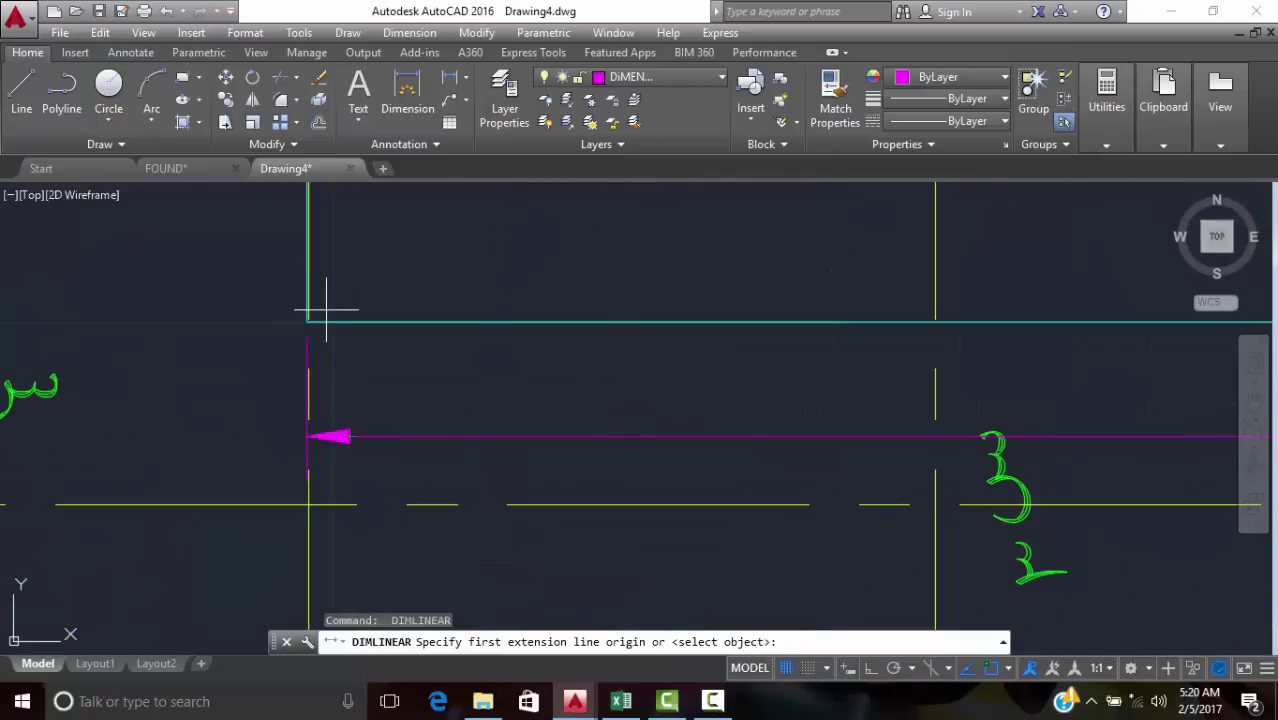
{"action": "left_click", "coordinate": [300, 323]}
{"action": "scroll", "coordinate": [422, 405], "scroll_direction": "down", "scroll_amount": 6}
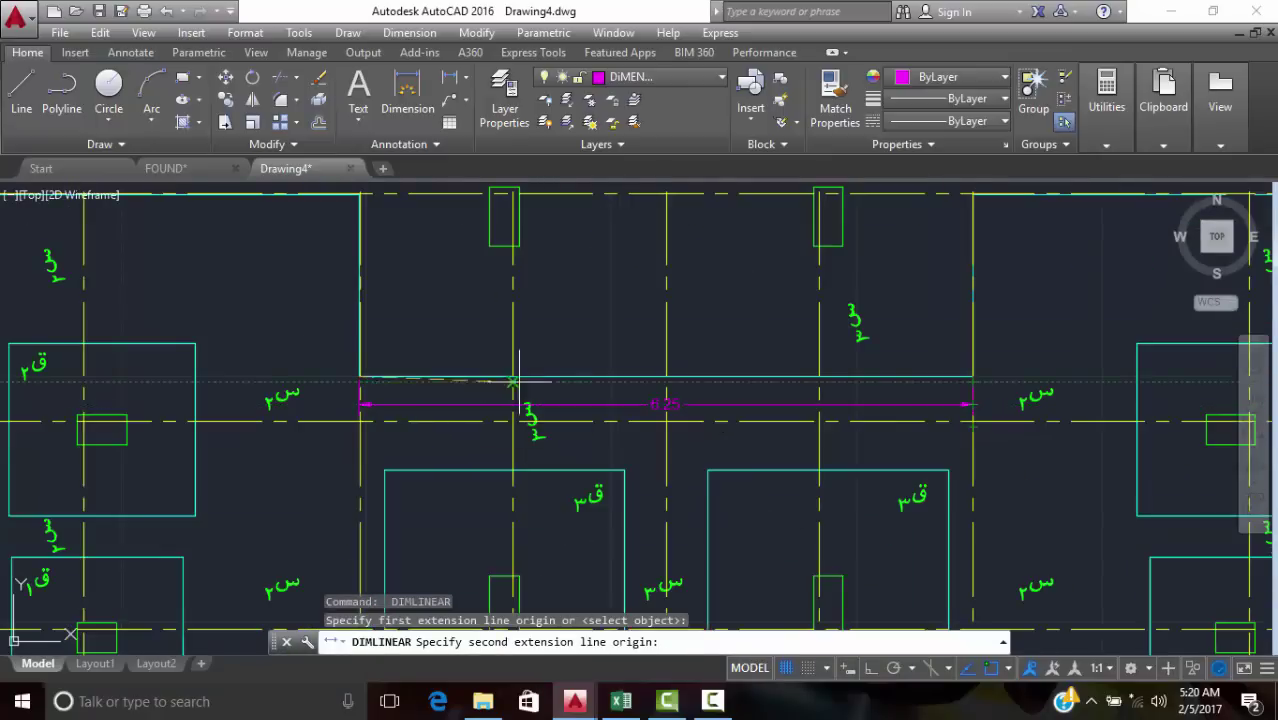
{"action": "scroll", "coordinate": [450, 410], "scroll_direction": "up", "scroll_amount": 5}
{"action": "scroll", "coordinate": [603, 390], "scroll_direction": "up", "scroll_amount": 2}
{"action": "left_click", "coordinate": [760, 350]}
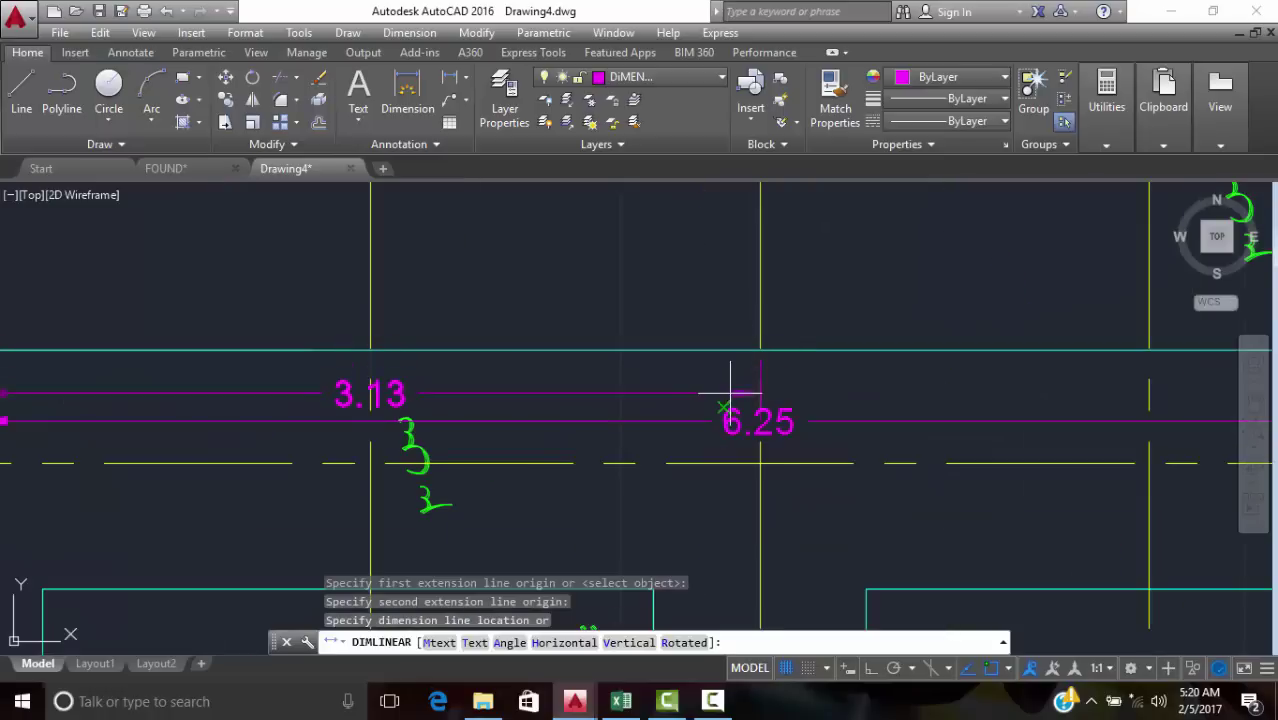
{"action": "left_click", "coordinate": [727, 386]}
- Dimension from the lower projection's bottom-right corner to the middle vertical centre line, in line with the left half's dimension
{"action": "scroll", "coordinate": [890, 365], "scroll_direction": "down", "scroll_amount": 3}
{"action": "scroll", "coordinate": [864, 362], "scroll_direction": "up", "scroll_amount": 3}
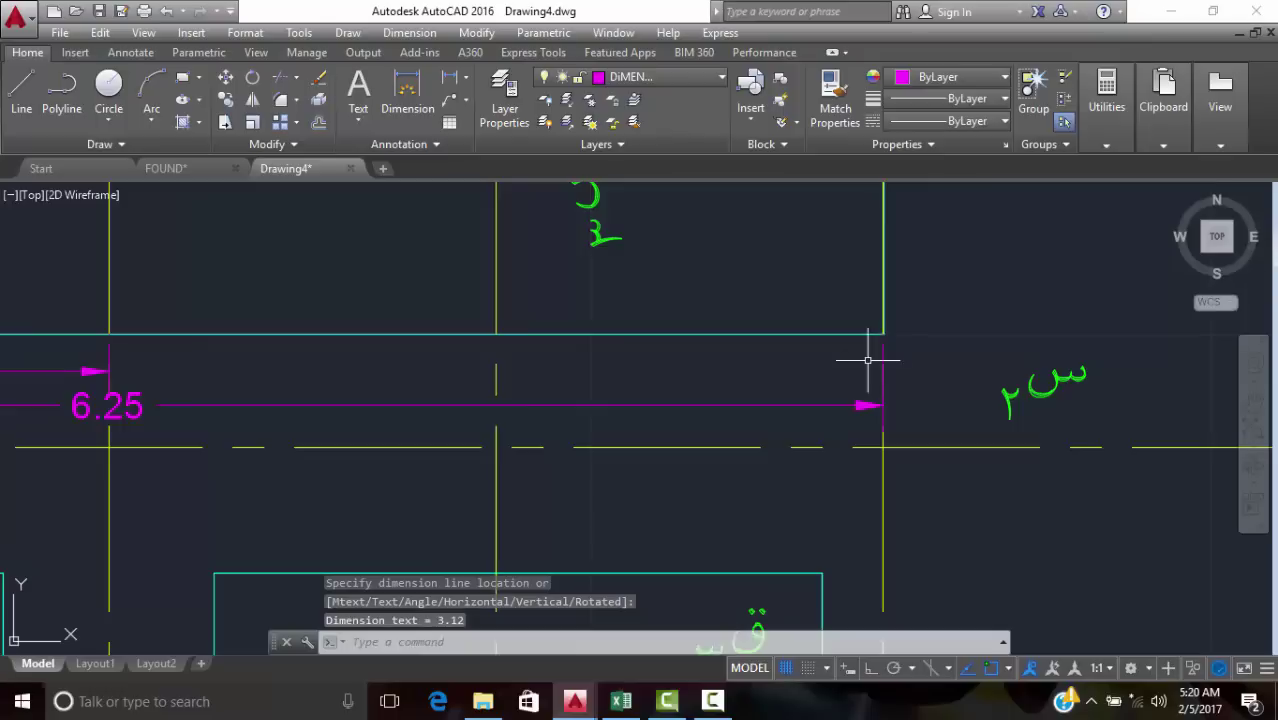
{"action": "key", "text": "Return"}
{"action": "left_click", "coordinate": [883, 334]}
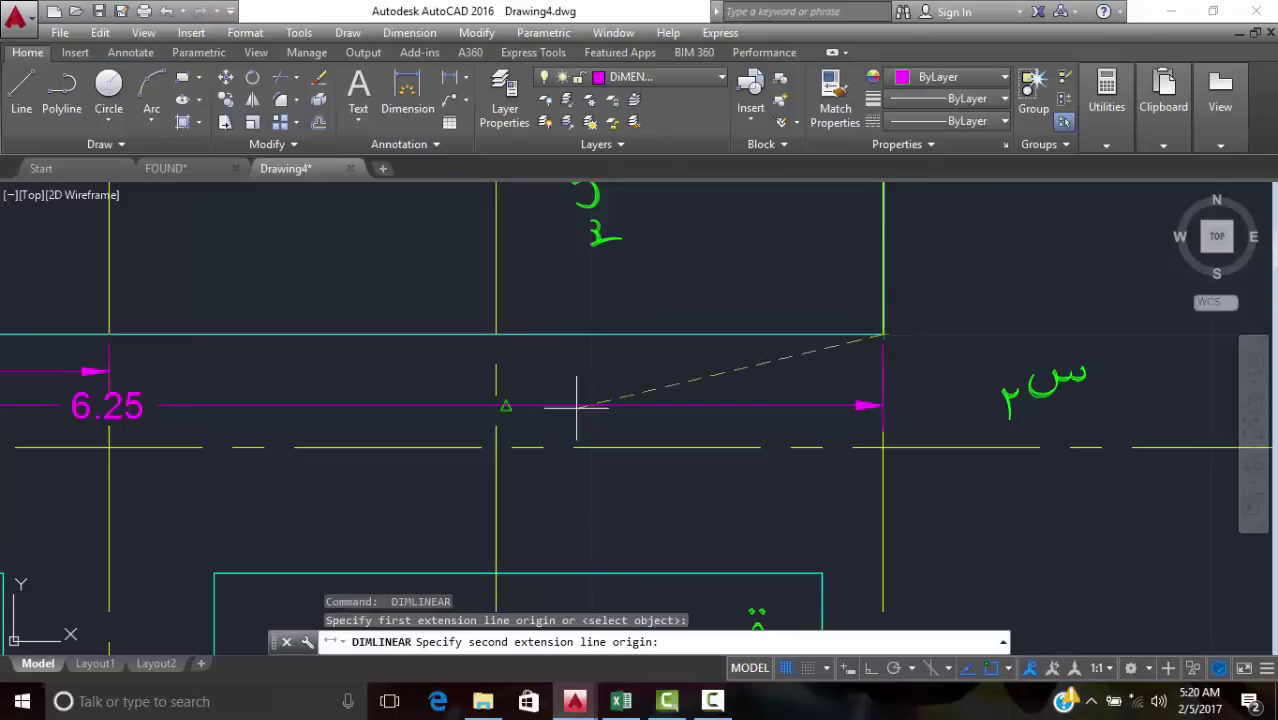
{"action": "left_click", "coordinate": [109, 334]}
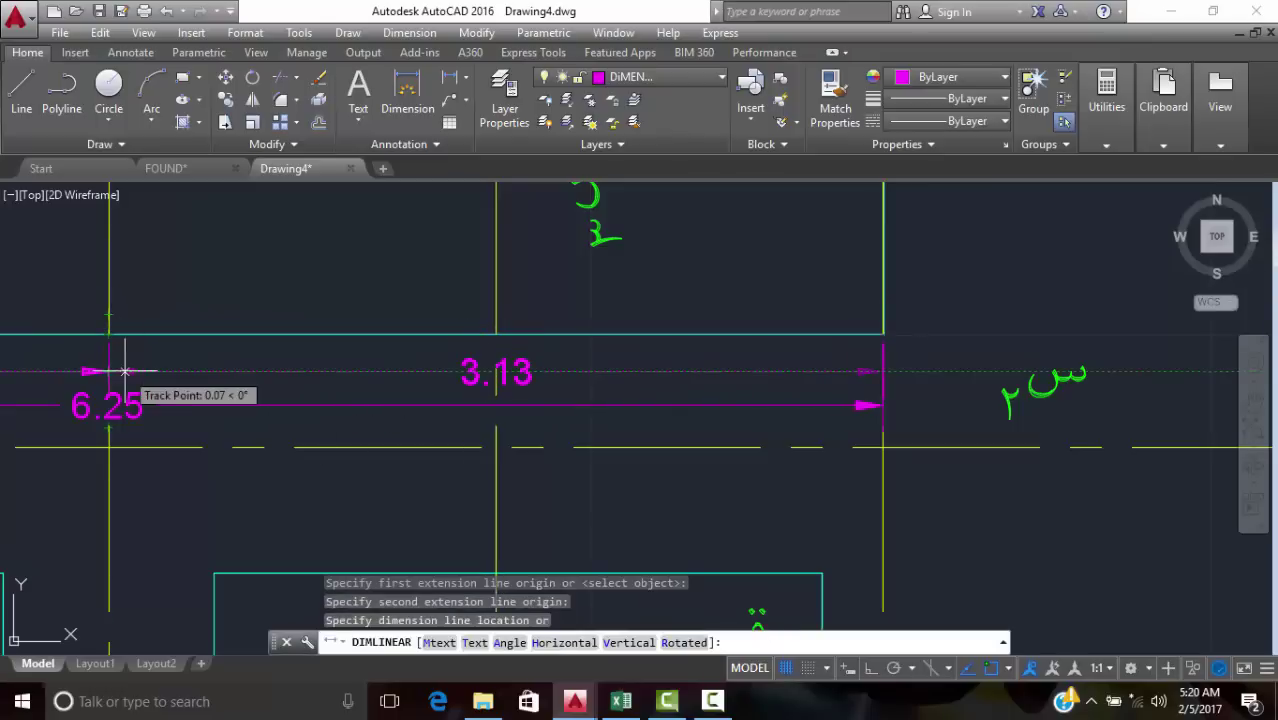
{"action": "left_click", "coordinate": [112, 371]}
- Add a vertical linear dimension for the right side of the ق٦ lower projection, placed just outside that edge
{"action": "scroll", "coordinate": [112, 371], "scroll_direction": "down", "scroll_amount": 2}
{"action": "scroll", "coordinate": [330, 357], "scroll_direction": "down", "scroll_amount": 3}
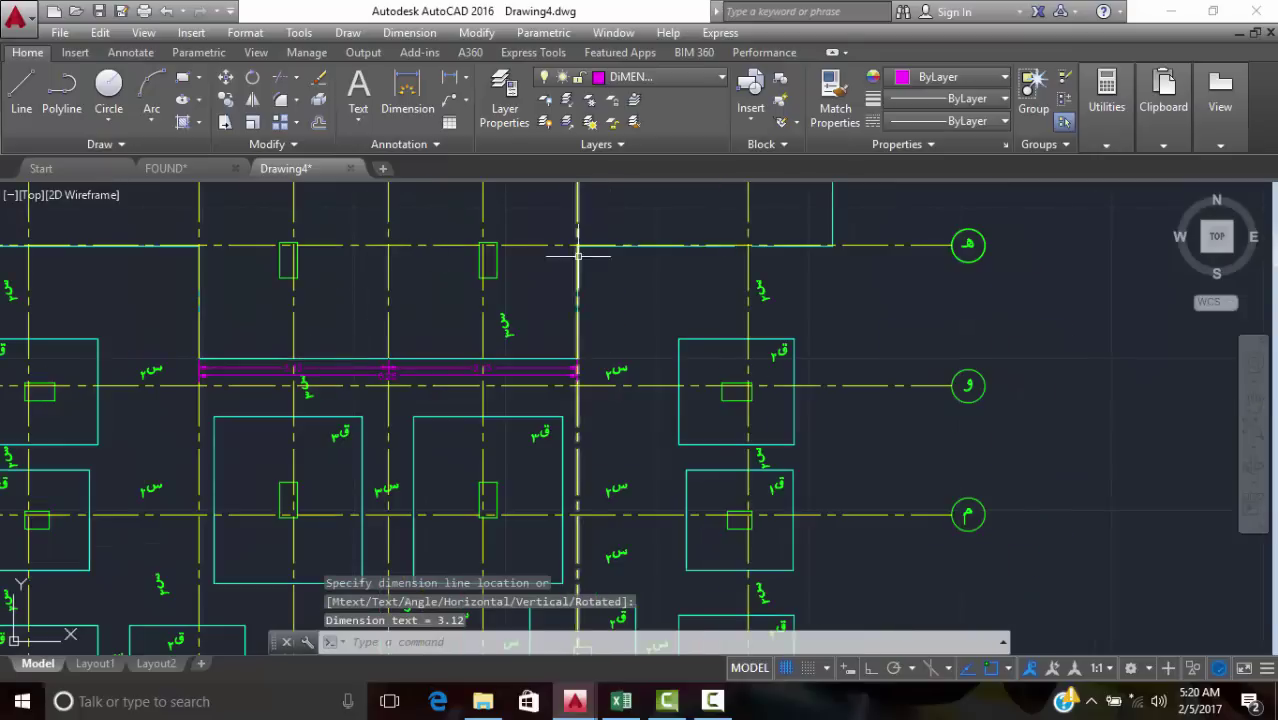
{"action": "scroll", "coordinate": [579, 265], "scroll_direction": "up", "scroll_amount": 3}
{"action": "scroll", "coordinate": [439, 401], "scroll_direction": "up", "scroll_amount": 2}
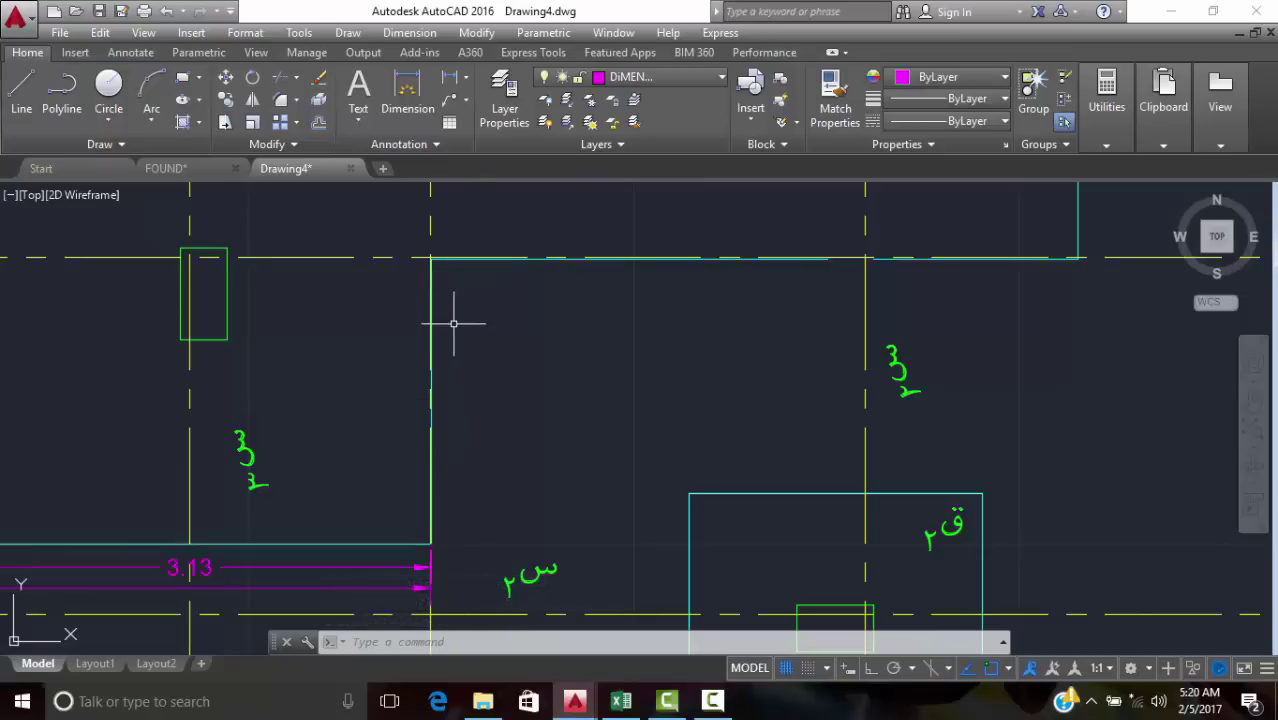
{"action": "scroll", "coordinate": [478, 344], "scroll_direction": "down", "scroll_amount": 2}
{"action": "scroll", "coordinate": [456, 362], "scroll_direction": "up", "scroll_amount": 2}
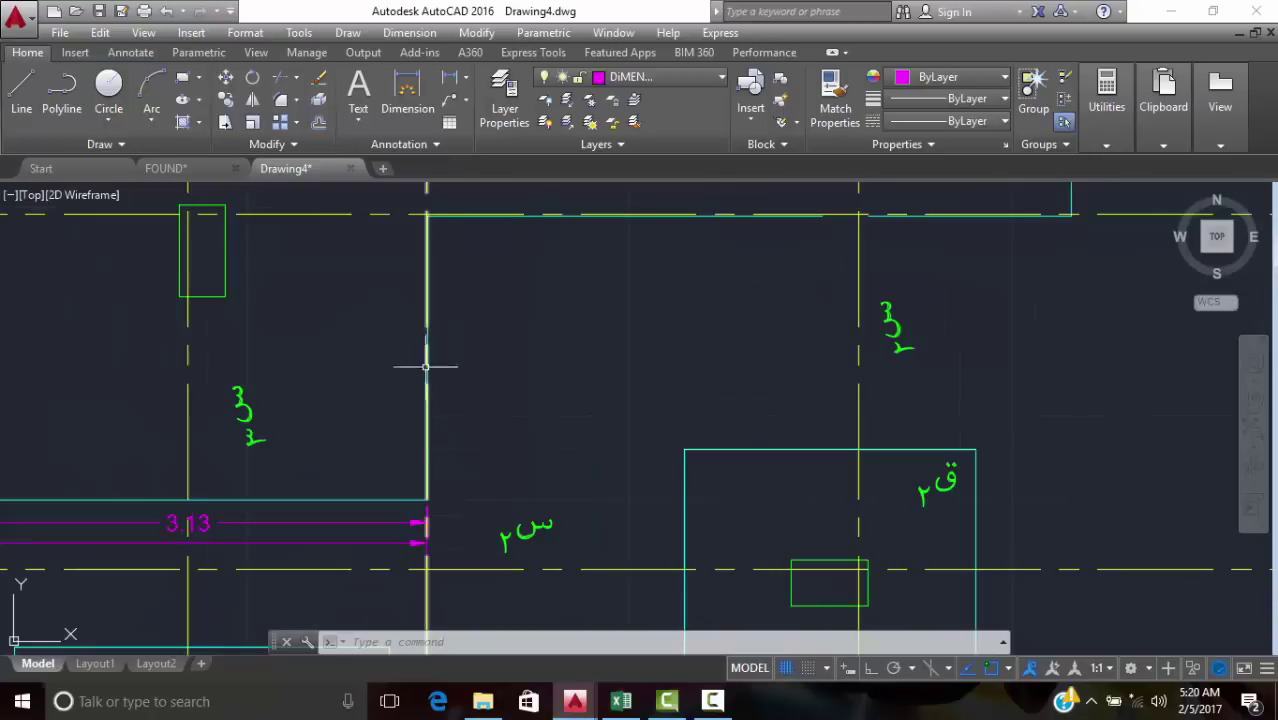
{"action": "type", "text": "dli"}
{"action": "key", "text": "Return"}
{"action": "left_click", "coordinate": [427, 499]}
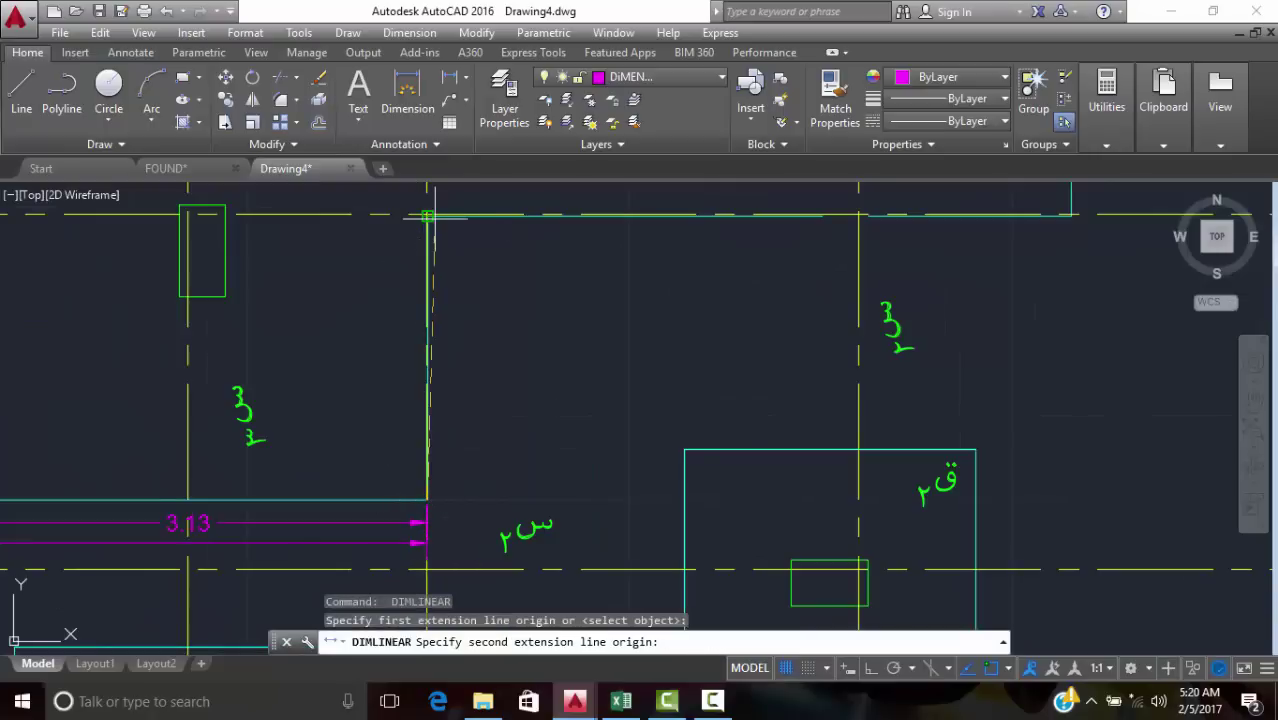
{"action": "left_click", "coordinate": [427, 214]}
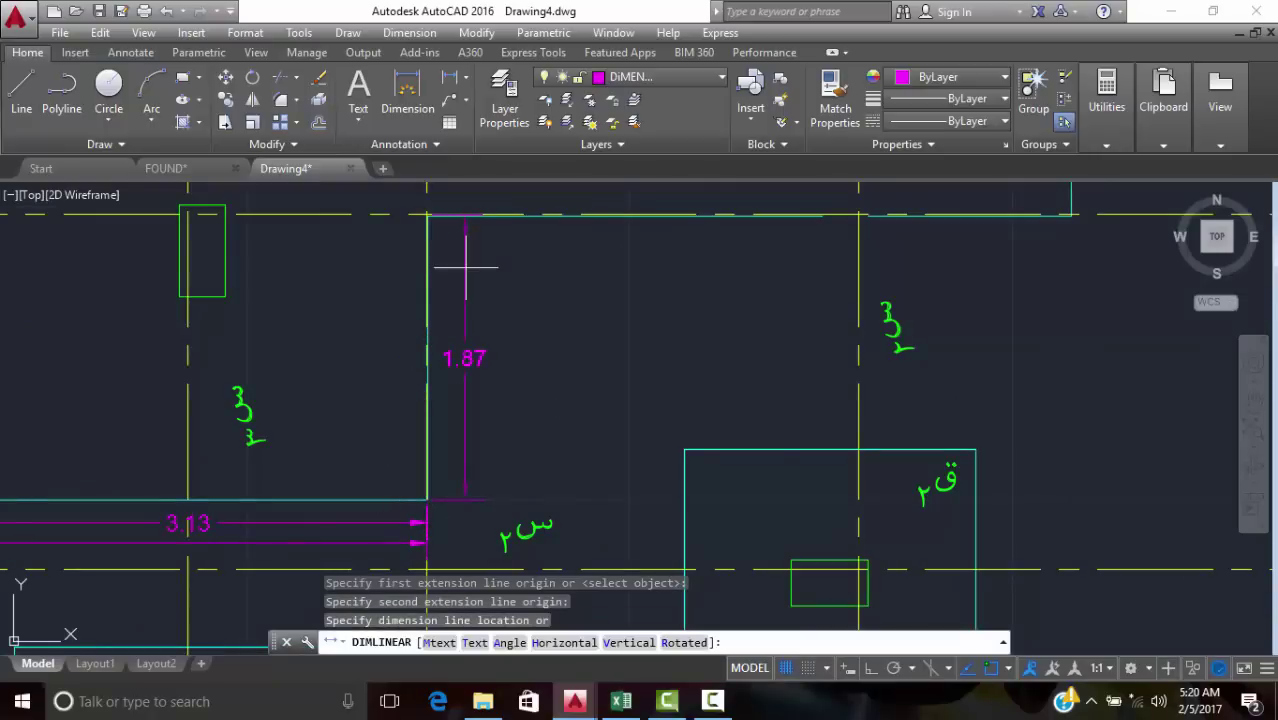
{"action": "left_click", "coordinate": [465, 251]}
- Dimension the lower edge of the ق٦ right wing from the inner corner to its outer corner, placed below the edge
{"action": "scroll", "coordinate": [805, 258], "scroll_direction": "down", "scroll_amount": 4}
{"action": "scroll", "coordinate": [770, 257], "scroll_direction": "up", "scroll_amount": 4}
{"action": "key", "text": "Return"}
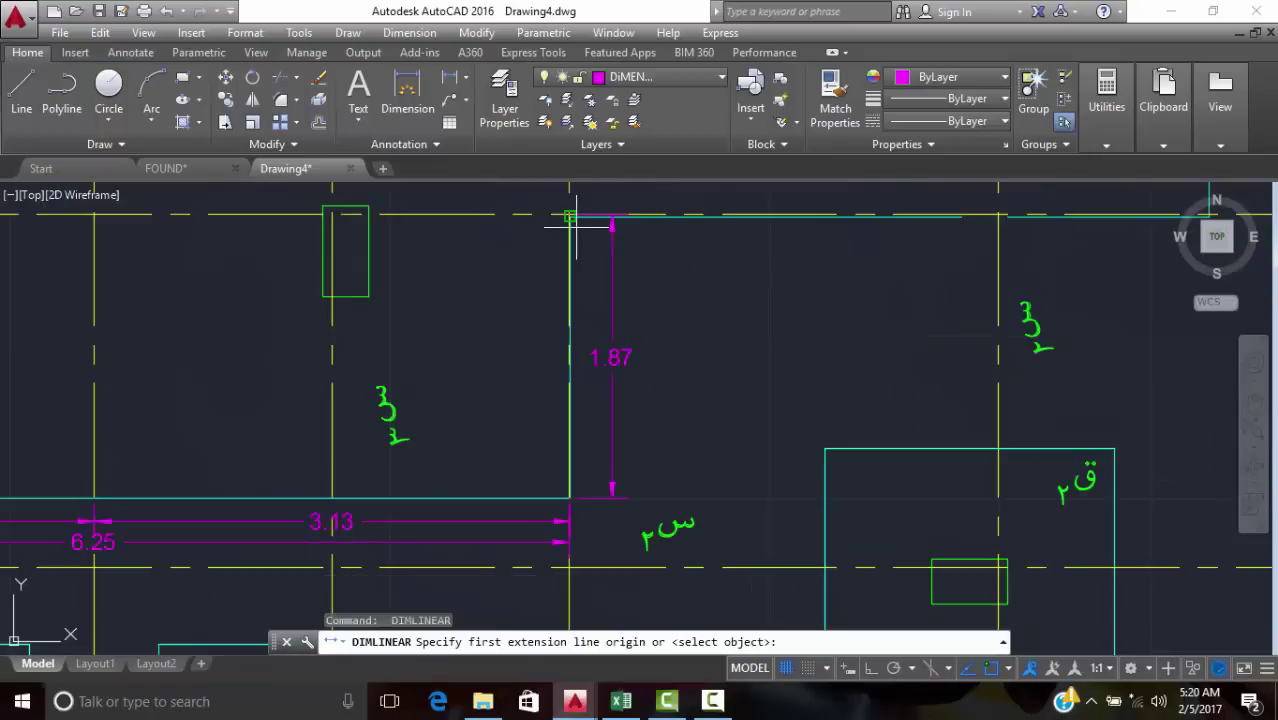
{"action": "left_click", "coordinate": [569, 216]}
{"action": "scroll", "coordinate": [893, 240], "scroll_direction": "down", "scroll_amount": 4}
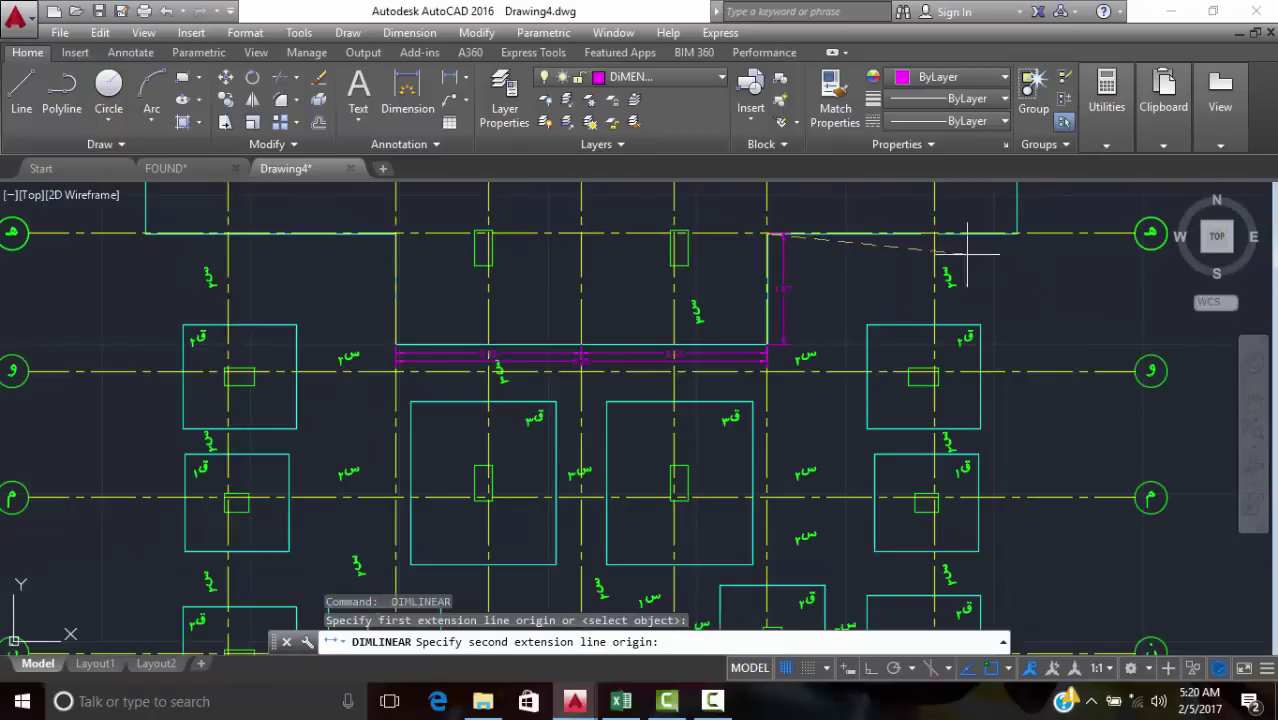
{"action": "scroll", "coordinate": [967, 254], "scroll_direction": "up", "scroll_amount": 4}
{"action": "left_click", "coordinate": [997, 211]}
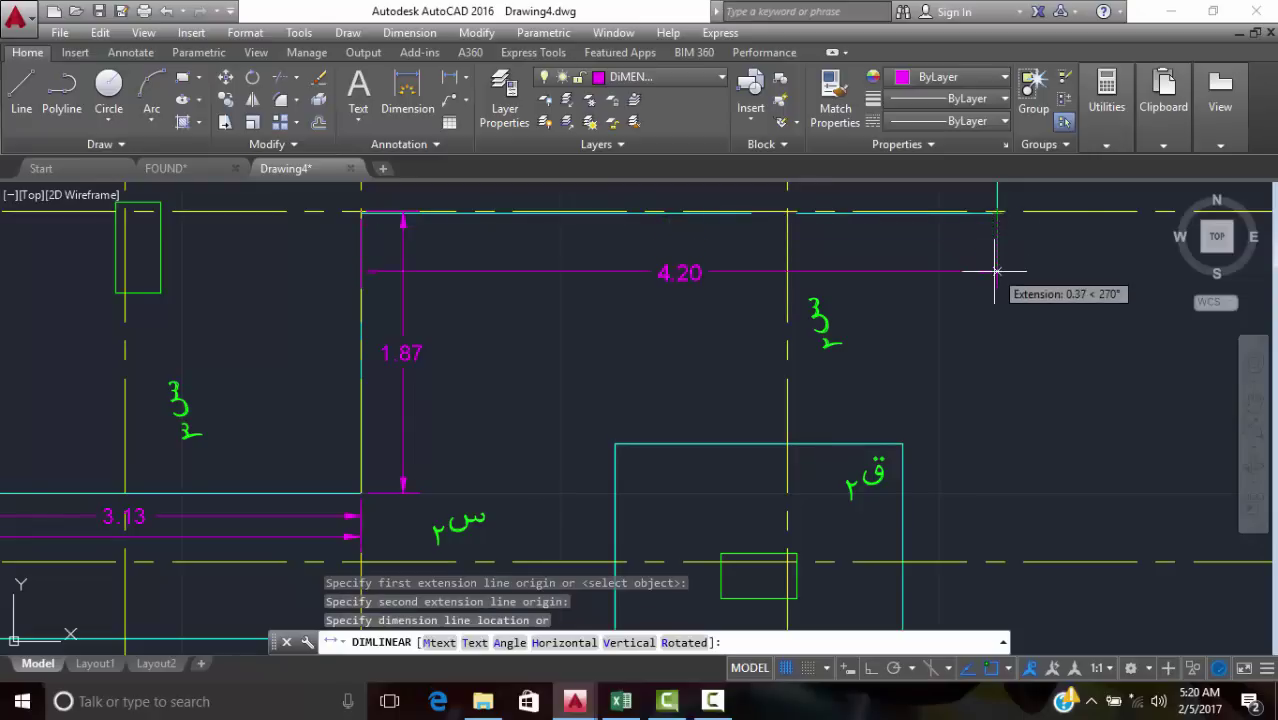
{"action": "left_click", "coordinate": [930, 264]}
- Add a linear dimension for the full height of the ق٦ right wing's outer edge, offset outside the footing
{"action": "scroll", "coordinate": [830, 272], "scroll_direction": "down", "scroll_amount": 5}
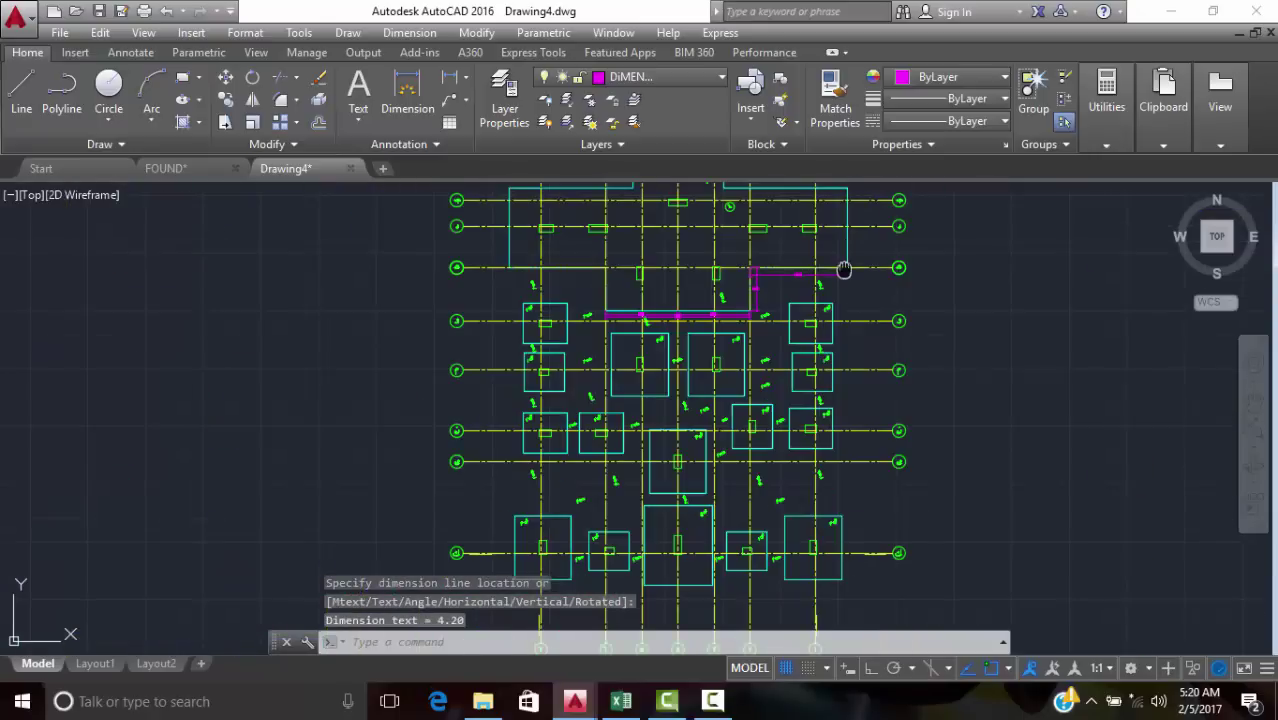
{"action": "scroll", "coordinate": [840, 272], "scroll_direction": "up", "scroll_amount": 6}
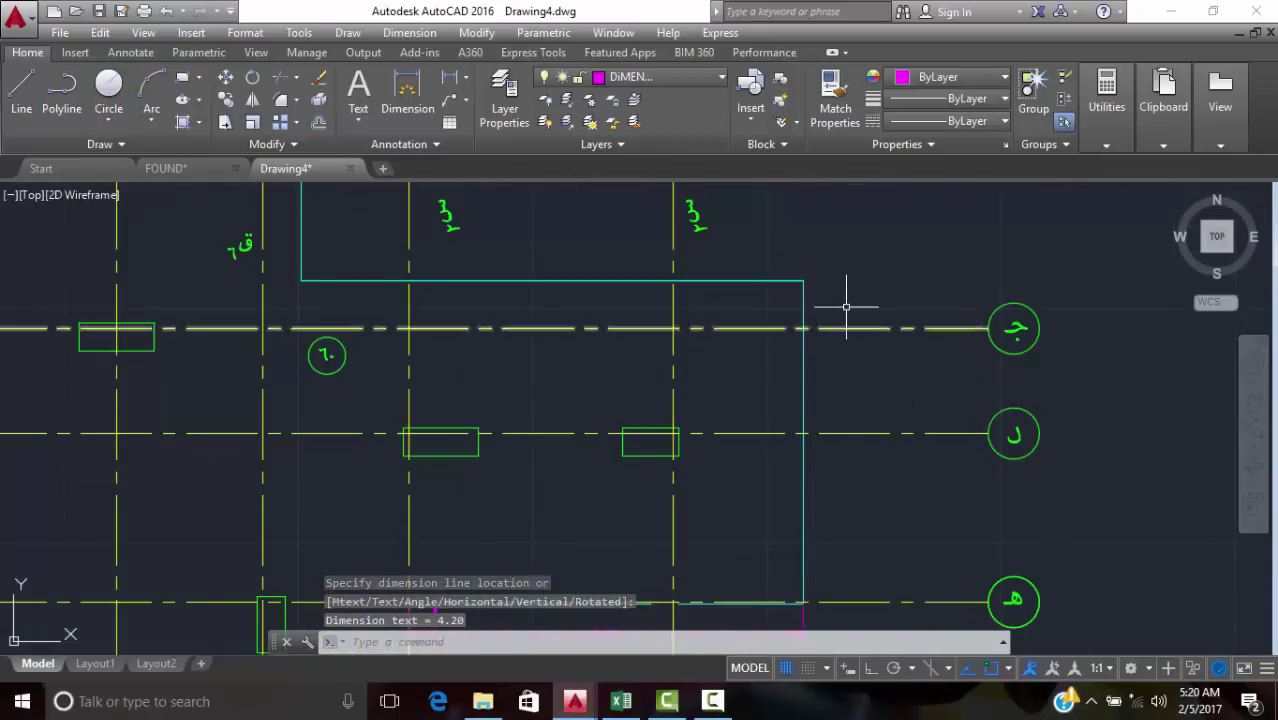
{"action": "scroll", "coordinate": [846, 307], "scroll_direction": "down", "scroll_amount": 5}
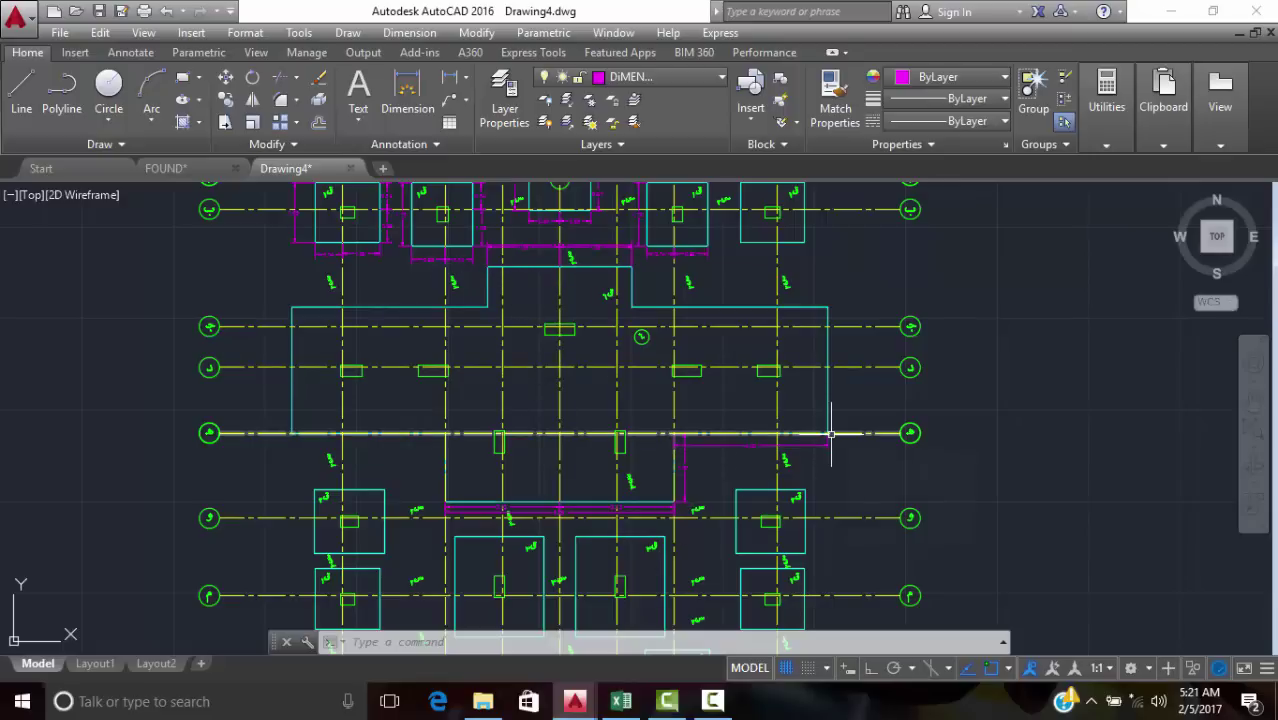
{"action": "mouse_move", "coordinate": [831, 434]}
{"action": "scroll", "coordinate": [855, 360], "scroll_direction": "up", "scroll_amount": 2}
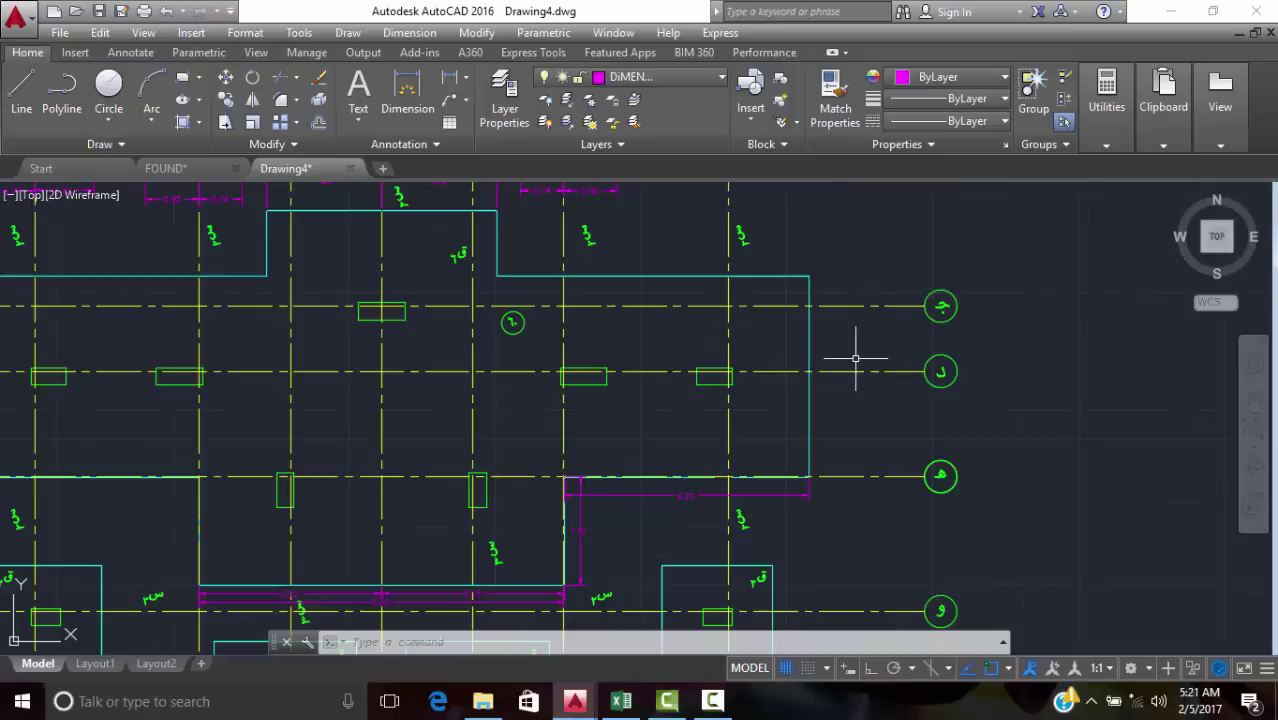
{"action": "scroll", "coordinate": [840, 355], "scroll_direction": "up", "scroll_amount": 2}
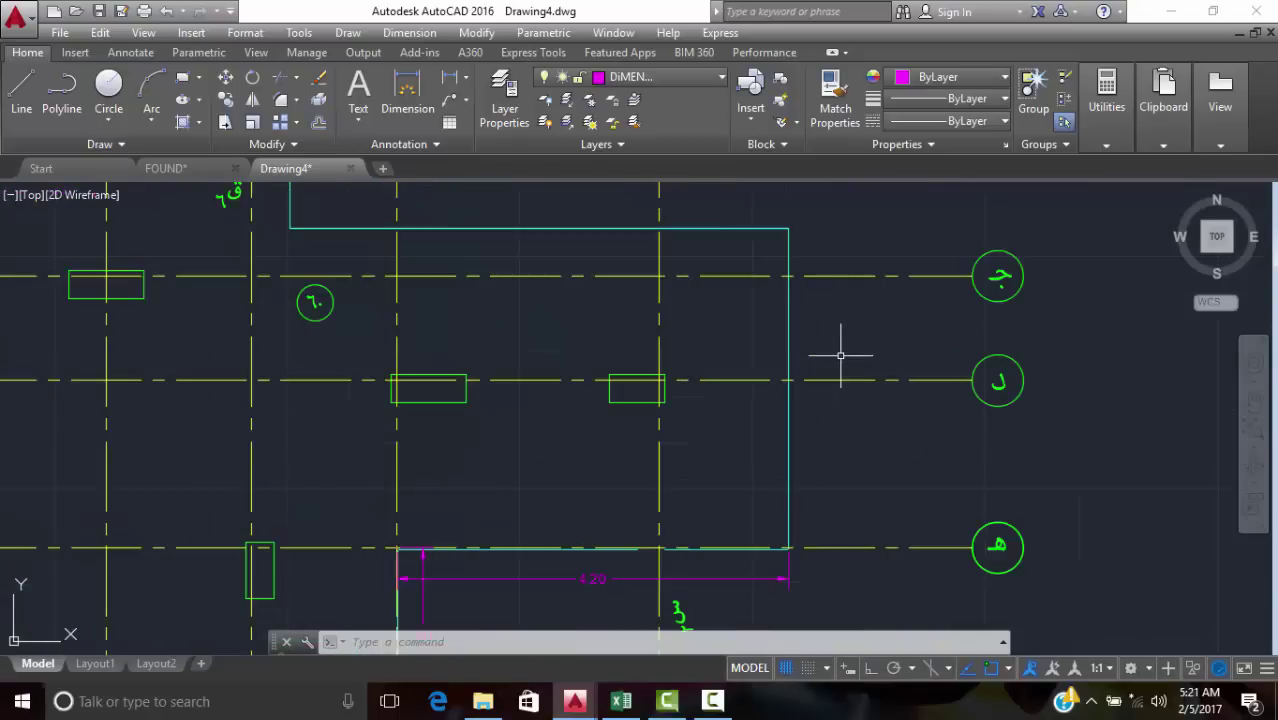
{"action": "type", "text": "dimlinear"}
{"action": "key", "text": "Return"}
{"action": "left_click", "coordinate": [789, 229]}
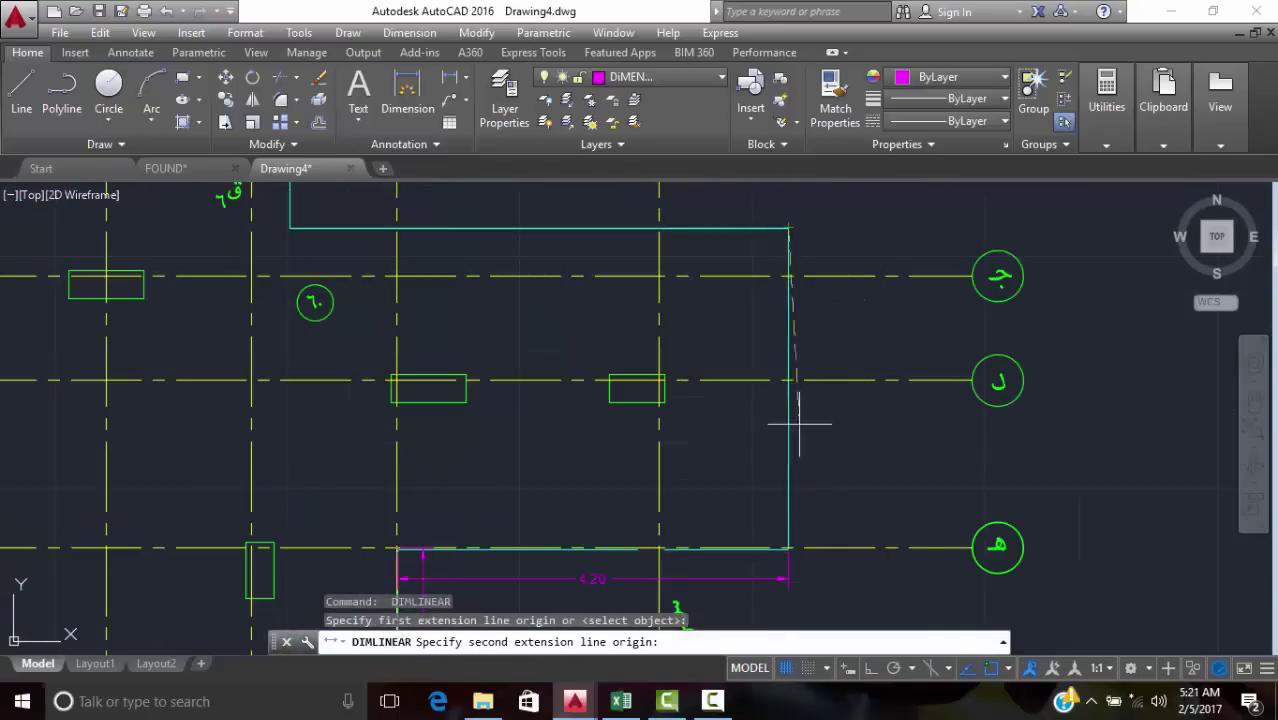
{"action": "left_click", "coordinate": [789, 549]}
{"action": "left_click", "coordinate": [874, 513]}
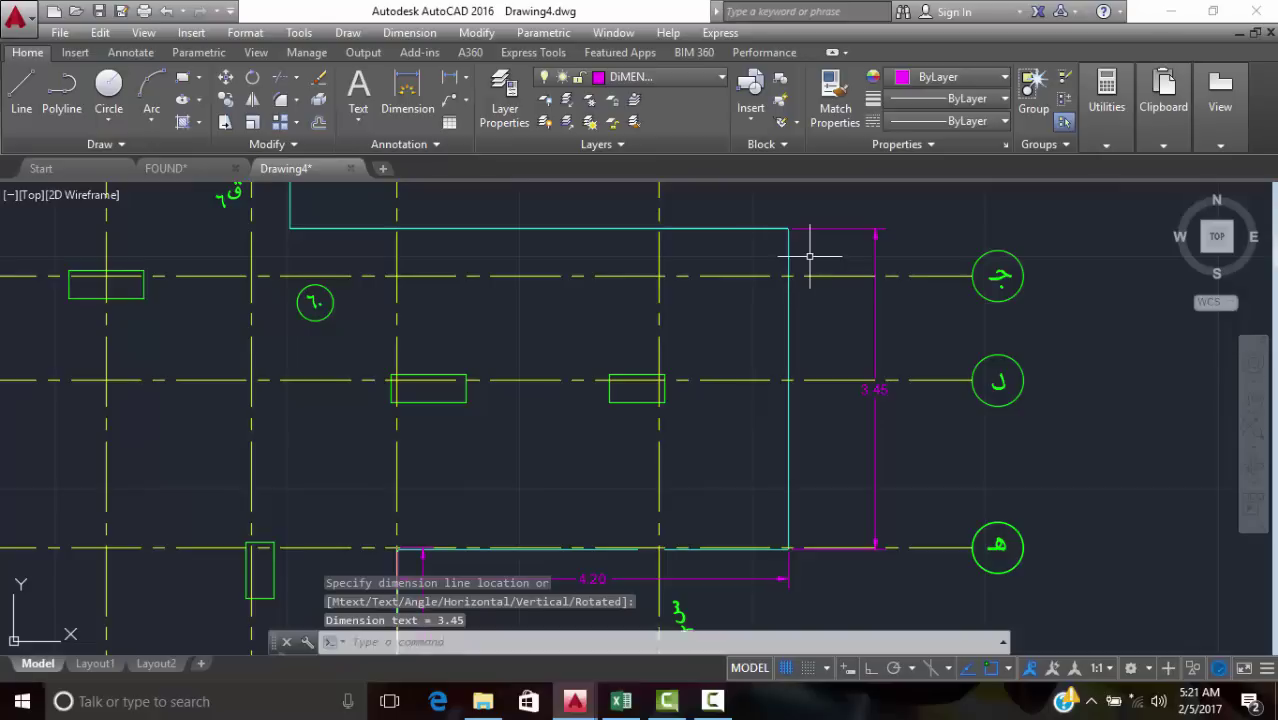
- Dimension from the right wing's upper outer corner to the centre line through the wing columns, inside the overall height dimension
{"action": "key", "text": "Return"}
{"action": "left_click", "coordinate": [789, 229]}
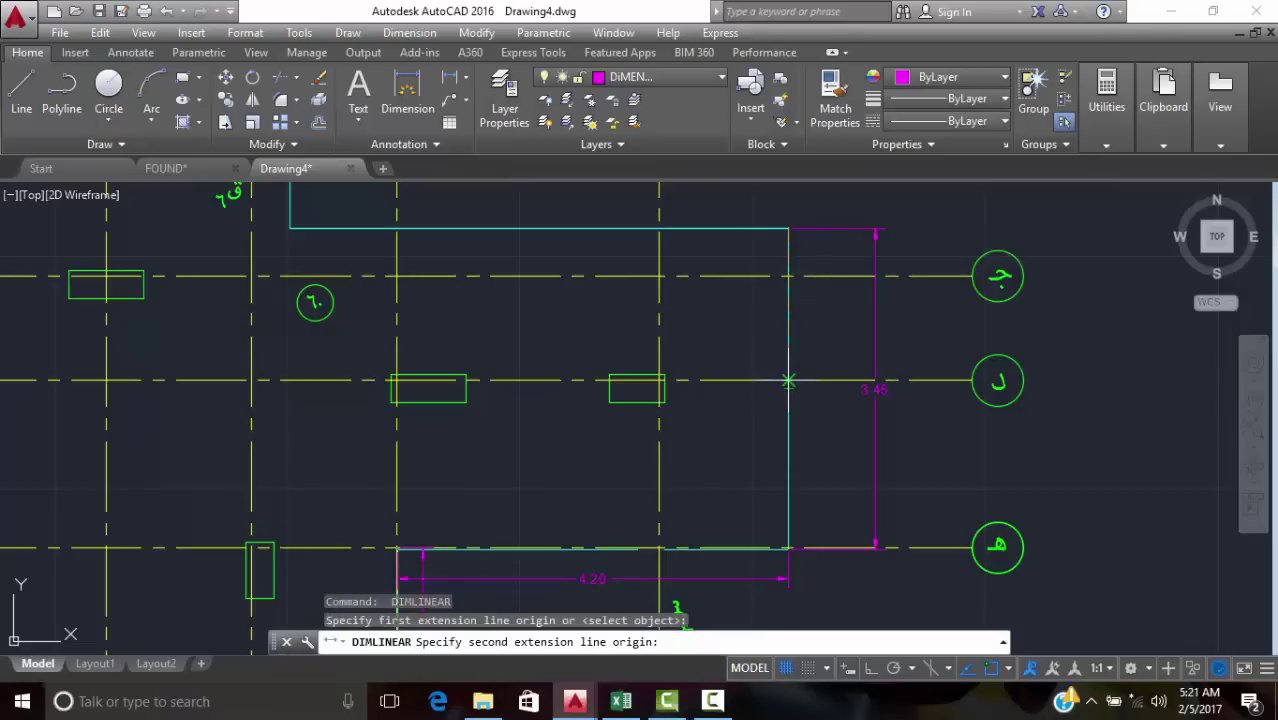
{"action": "left_click", "coordinate": [788, 381]}
{"action": "left_click", "coordinate": [825, 368]}
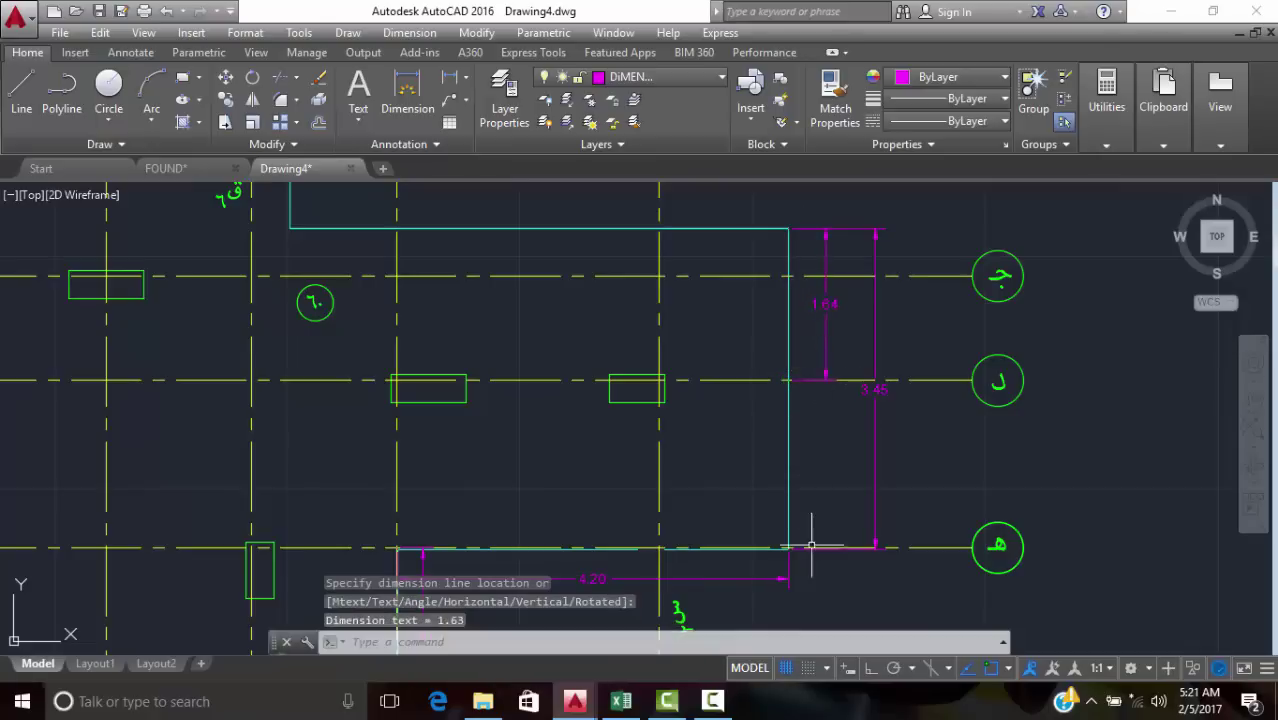
- Dimension from the ق٦ right wing's lower outer corner to the wing column centre line, in line with the upper offset dimension
{"action": "key", "text": "Return"}
{"action": "left_click", "coordinate": [789, 549]}
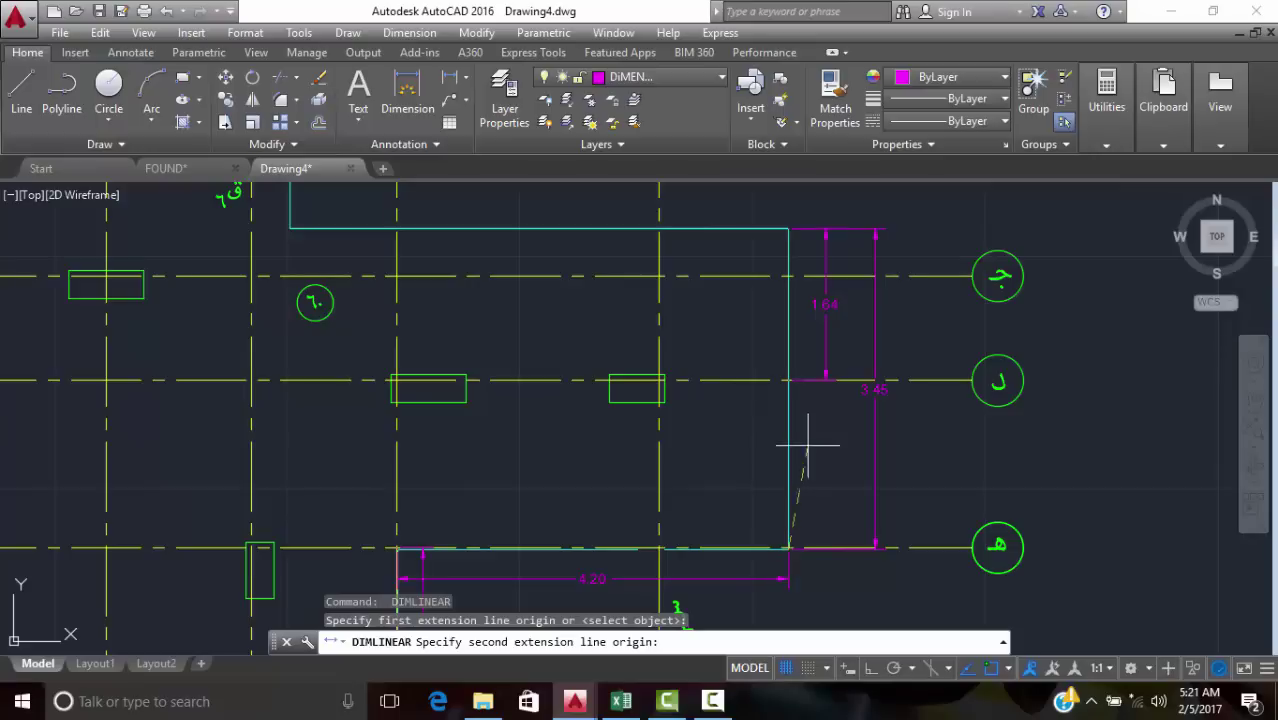
{"action": "left_click", "coordinate": [788, 381]}
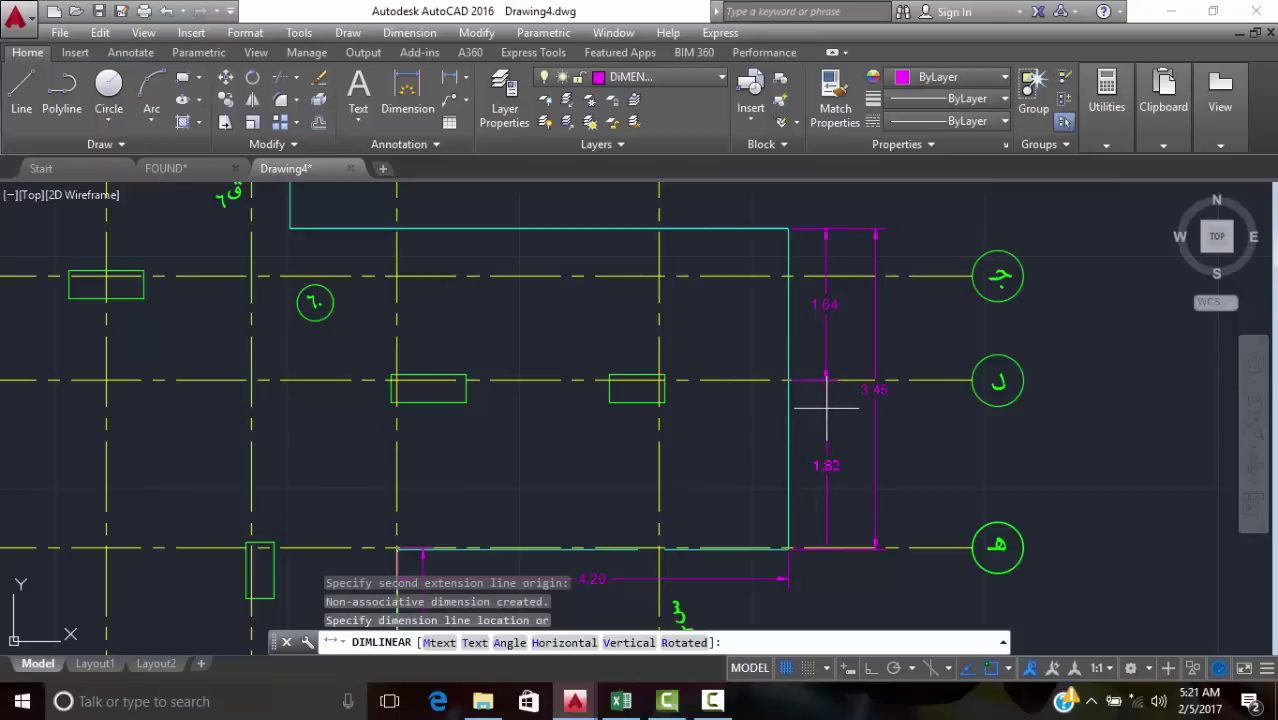
{"action": "left_click", "coordinate": [826, 408]}
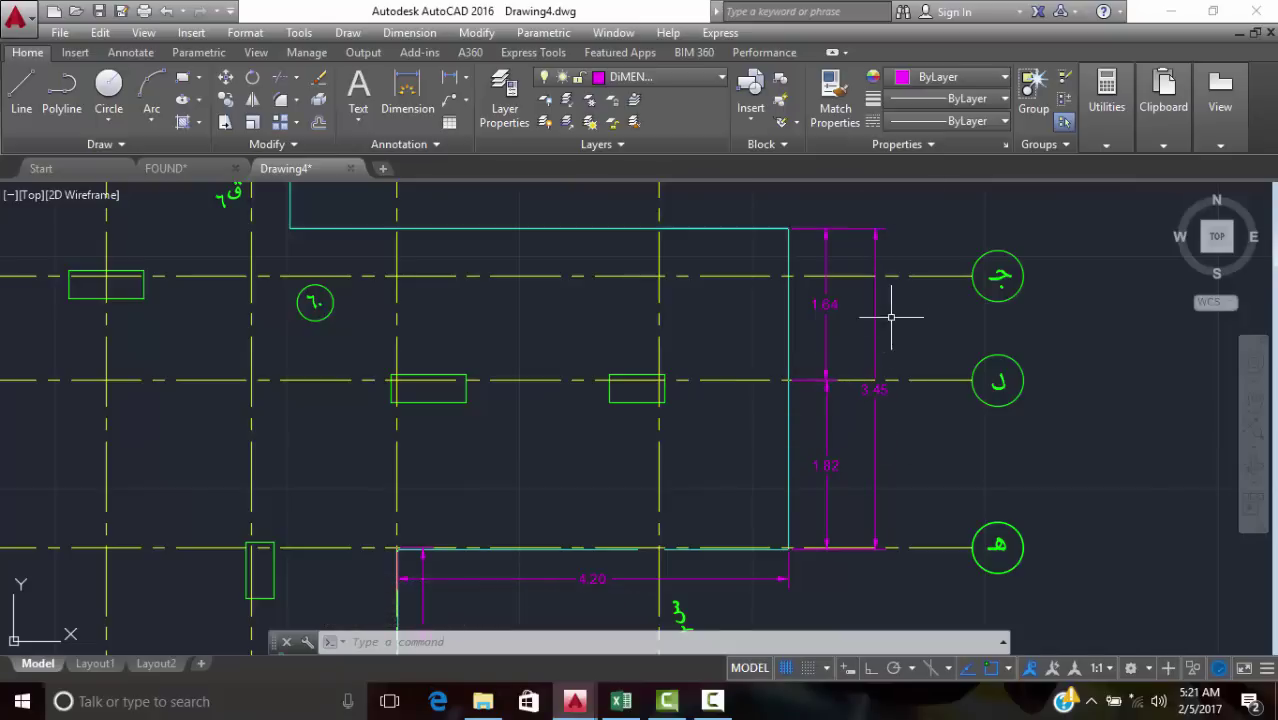
- Add a linear dimension along the upper edge of the ق٦ right wing, from inner corner to outer corner, placed just above the edge
{"action": "scroll", "coordinate": [727, 451], "scroll_direction": "down", "scroll_amount": 2}
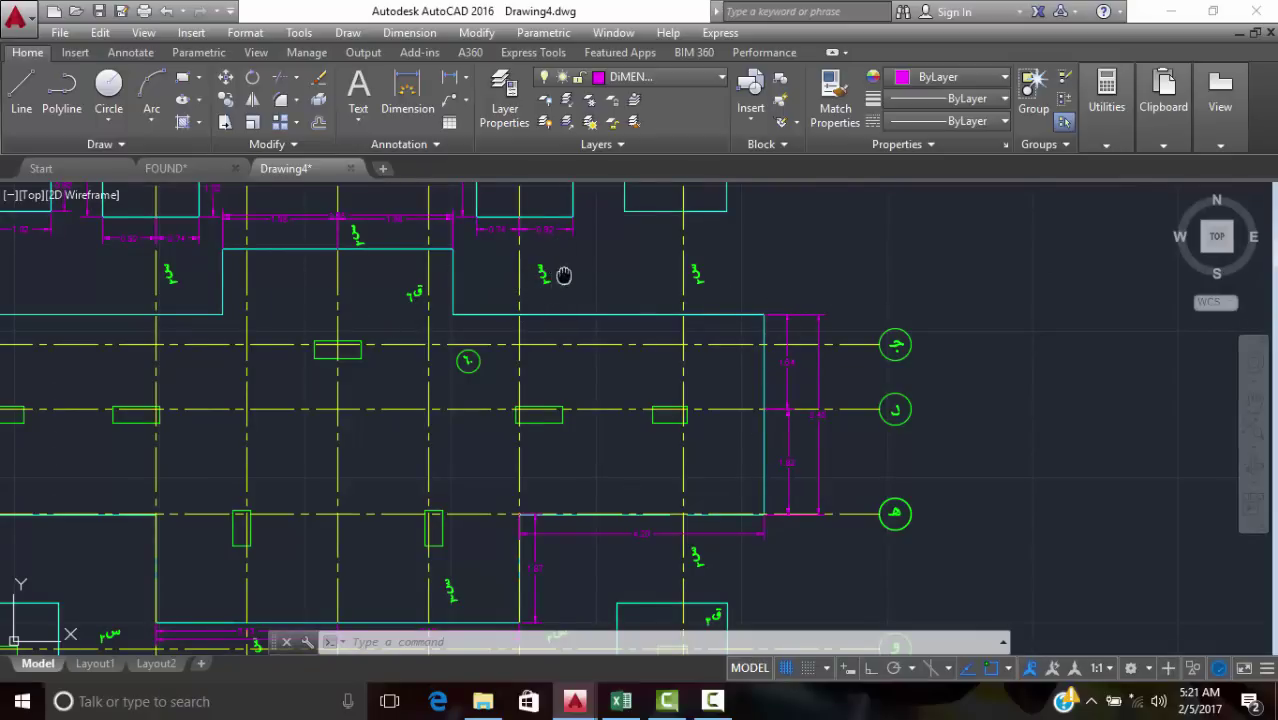
{"action": "middle_click_drag", "start_coordinate": [564, 275], "coordinate": [508, 389]}
{"action": "scroll", "coordinate": [508, 389], "scroll_direction": "up", "scroll_amount": 2}
{"action": "key", "text": "Return"}
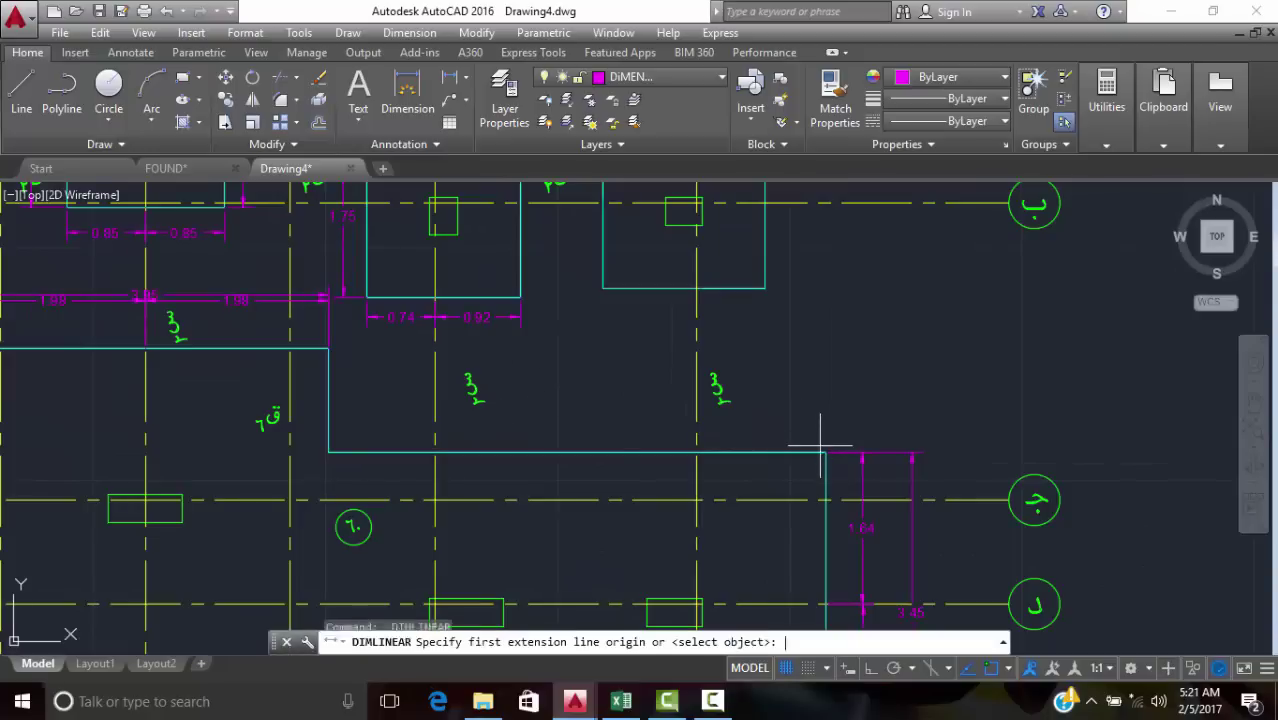
{"action": "left_click", "coordinate": [330, 450]}
{"action": "left_click", "coordinate": [826, 451]}
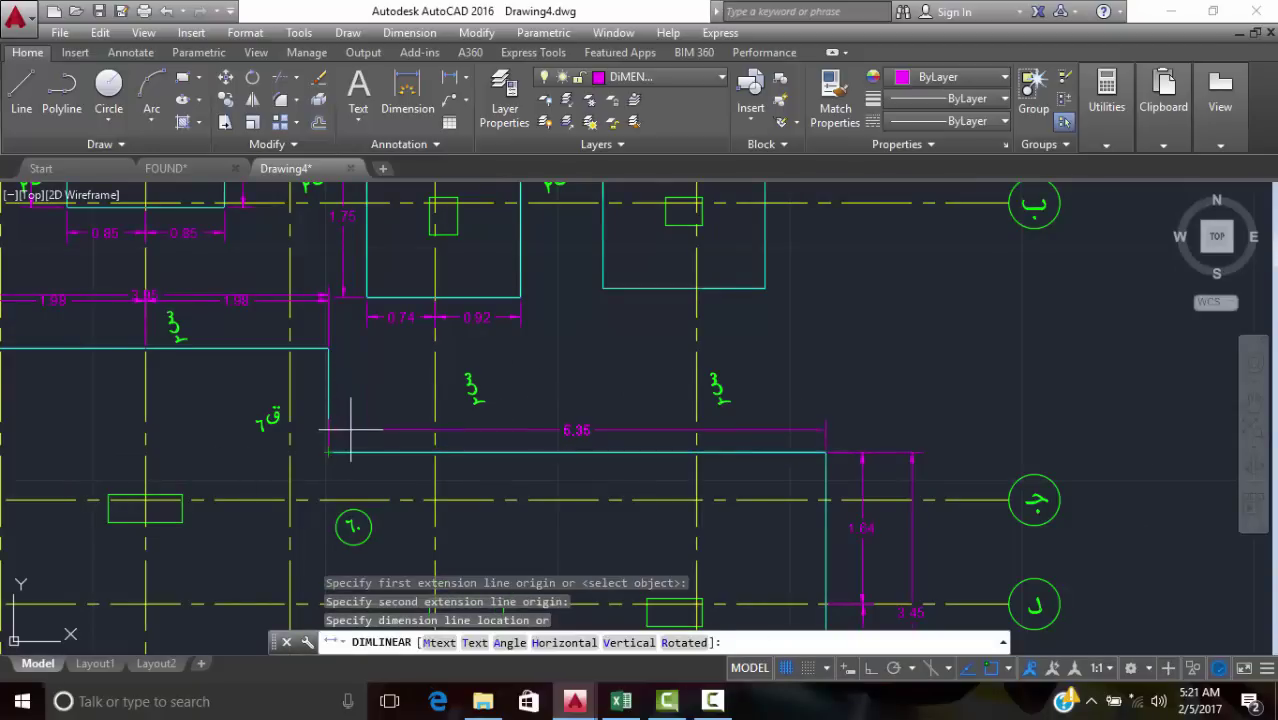
{"action": "left_click", "coordinate": [342, 424]}
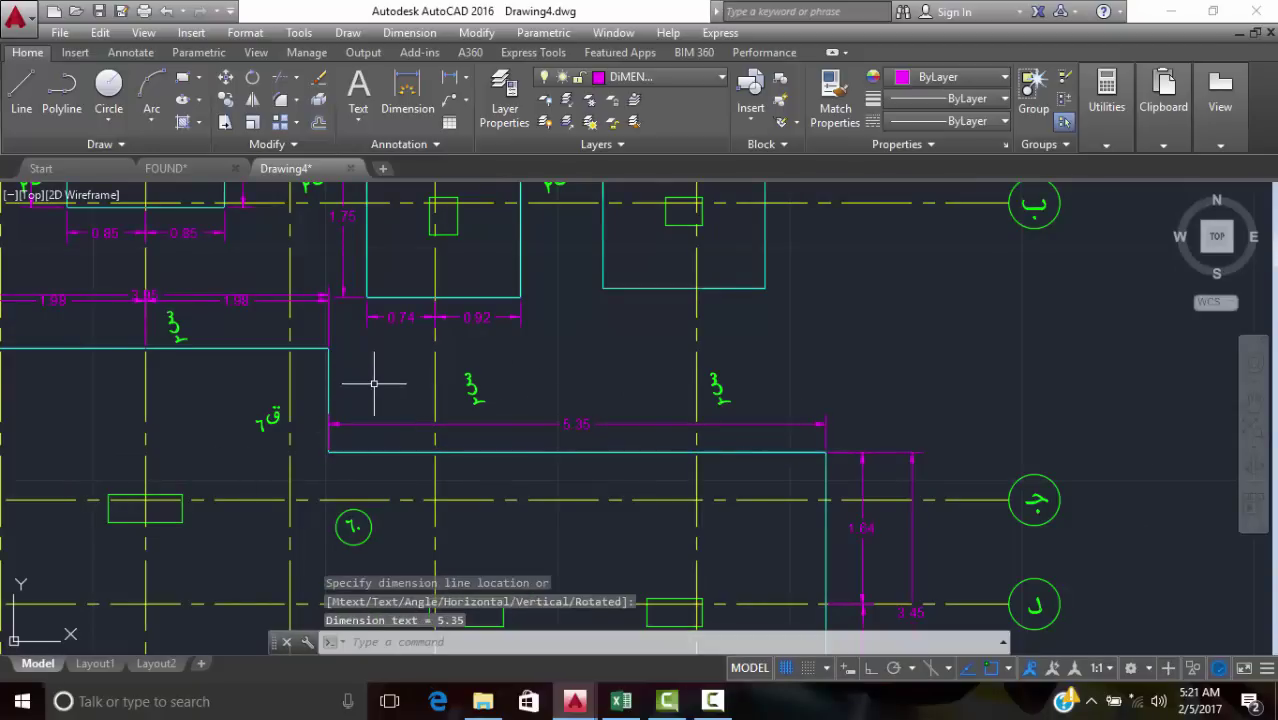
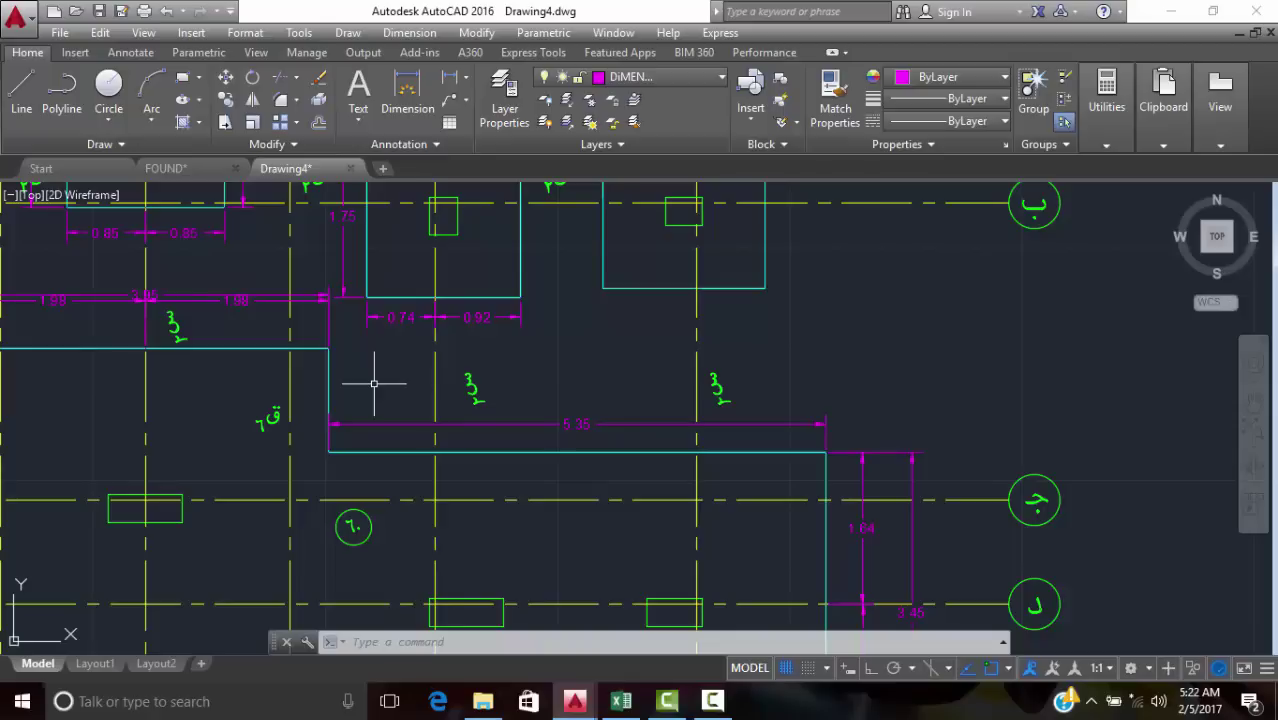
- Add a vertical linear dimension for the right side of the ق٦ upper projection, placed just outside that edge
{"action": "key", "text": "Return"}
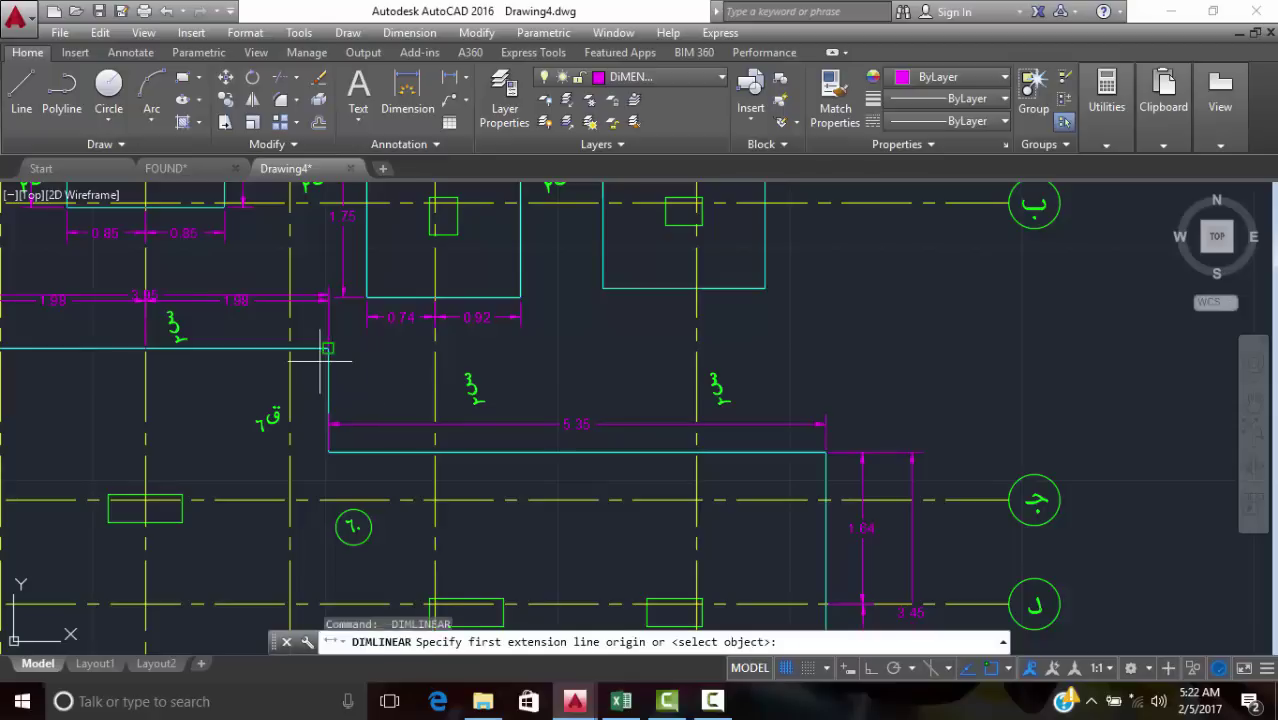
{"action": "left_click", "coordinate": [328, 452]}
{"action": "left_click", "coordinate": [328, 348]}
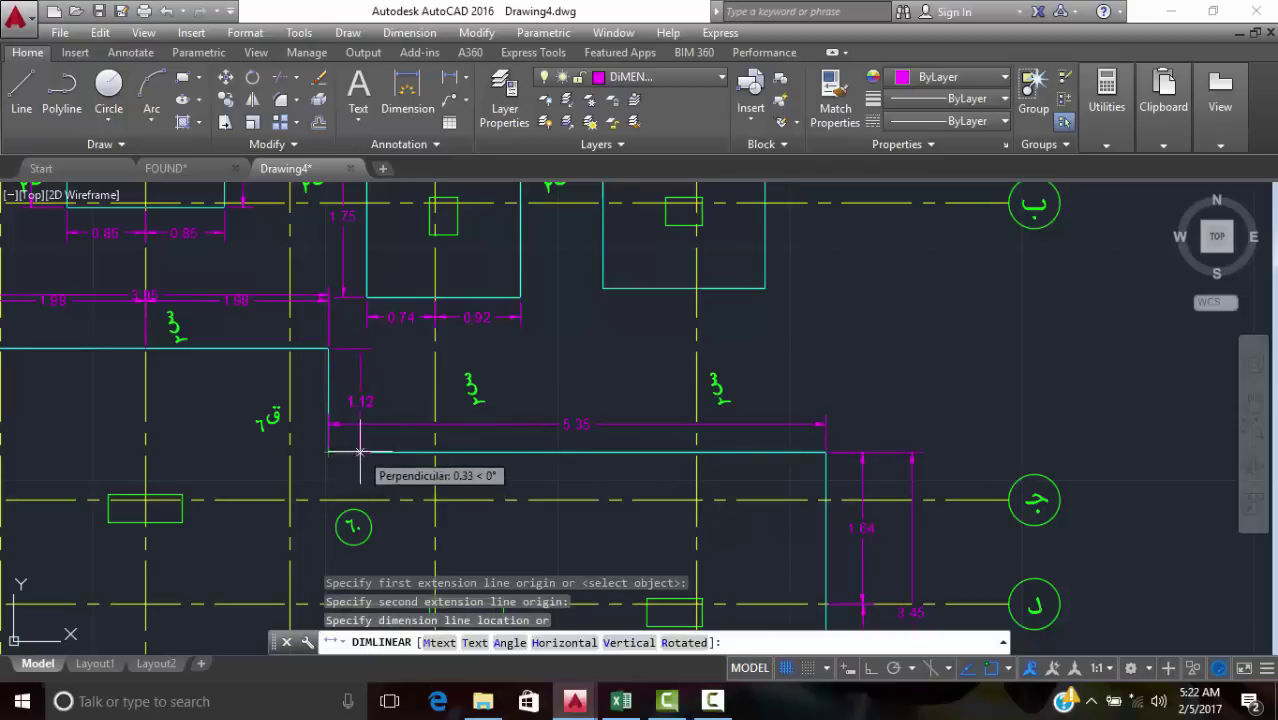
{"action": "scroll", "coordinate": [548, 475], "scroll_direction": "down", "scroll_amount": 4}
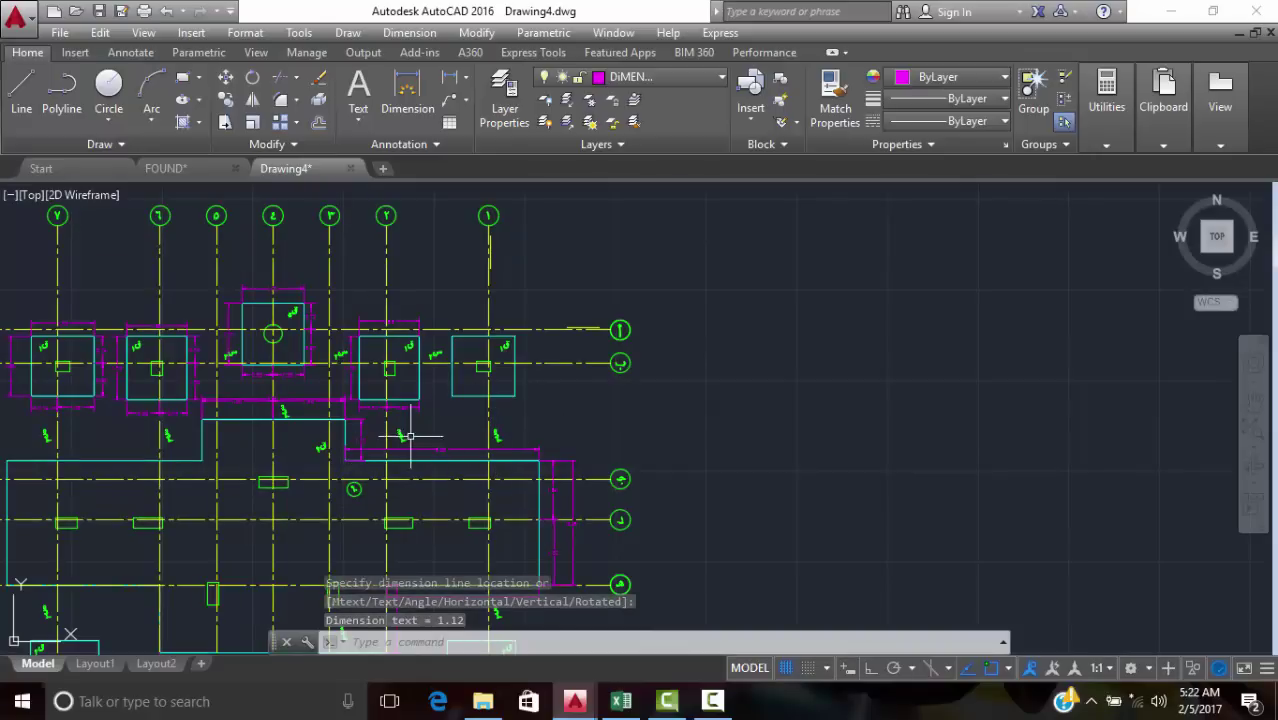
- Dimension the left side of the ق٦ upper projection vertically, placing the dimension just outside the edge
{"action": "scroll", "coordinate": [393, 447], "scroll_direction": "down", "scroll_amount": 4}
{"action": "scroll", "coordinate": [390, 452], "scroll_direction": "up", "scroll_amount": 4}
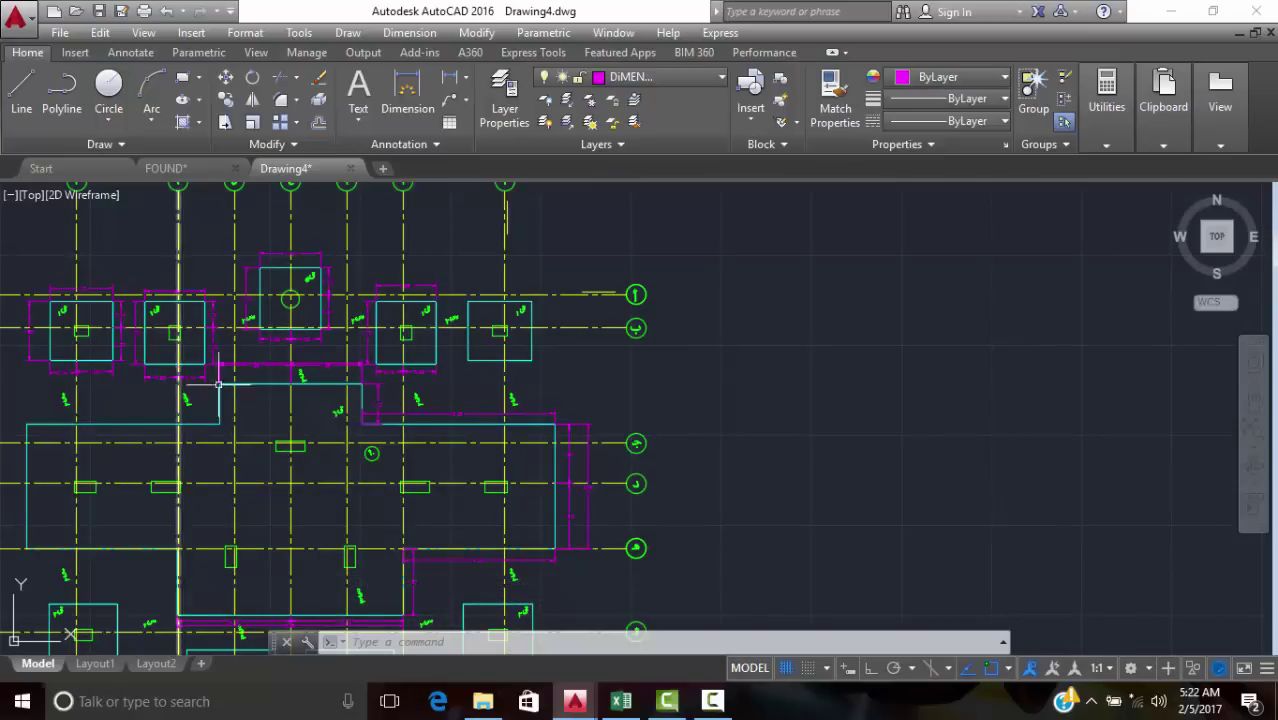
{"action": "middle_click_drag", "start_coordinate": [340, 438], "coordinate": [488, 425]}
{"action": "scroll", "coordinate": [351, 374], "scroll_direction": "up", "scroll_amount": 6}
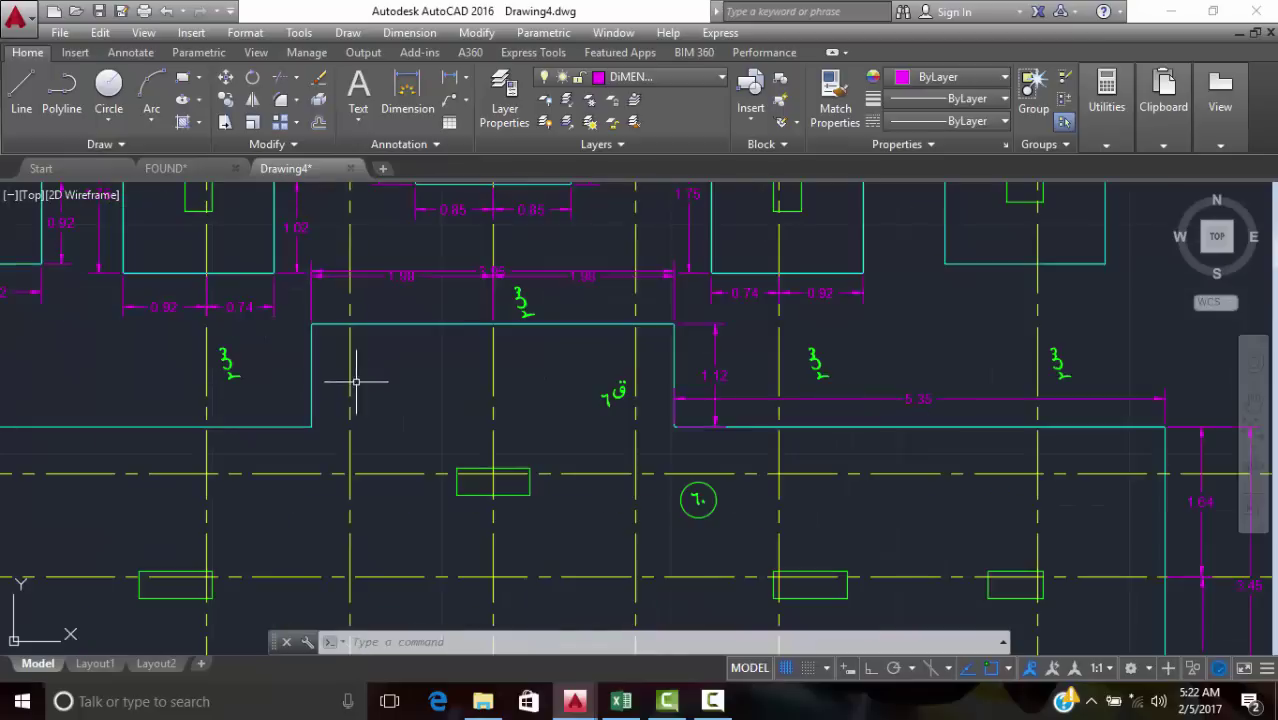
{"action": "key", "text": "Return"}
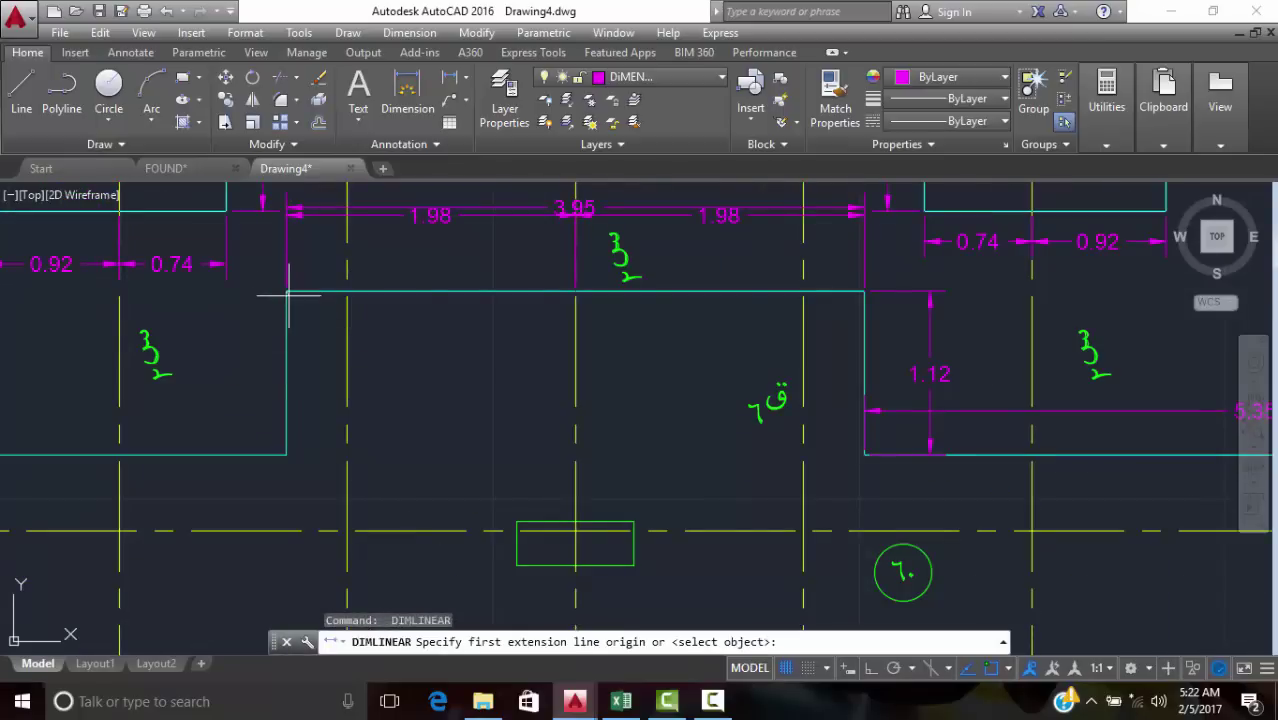
{"action": "left_click", "coordinate": [288, 293]}
{"action": "left_click", "coordinate": [287, 455]}
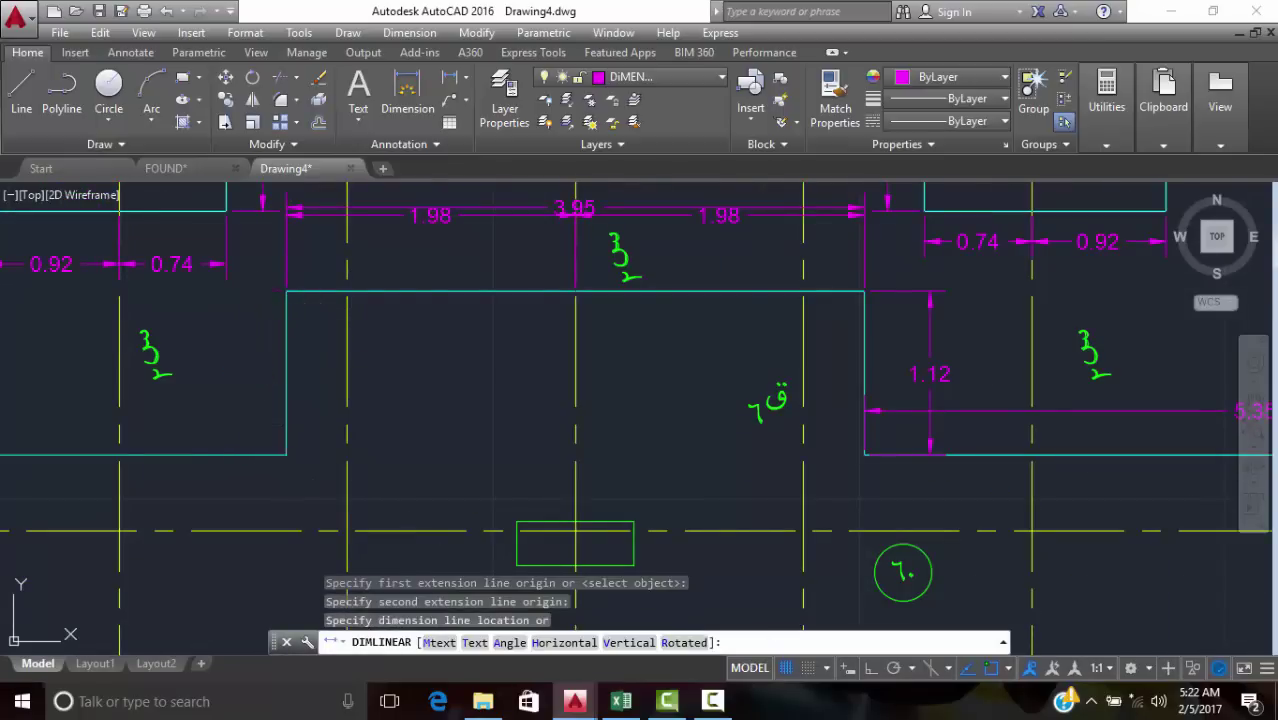
{"action": "left_click", "coordinate": [930, 380]}
- Dimension the full upper edge of the ق٦ left wing from its outer corner to the inner corner, just above the edge
{"action": "scroll", "coordinate": [285, 451], "scroll_direction": "down", "scroll_amount": 4}
{"action": "scroll", "coordinate": [214, 477], "scroll_direction": "down", "scroll_amount": 2}
{"action": "scroll", "coordinate": [207, 490], "scroll_direction": "up", "scroll_amount": 2}
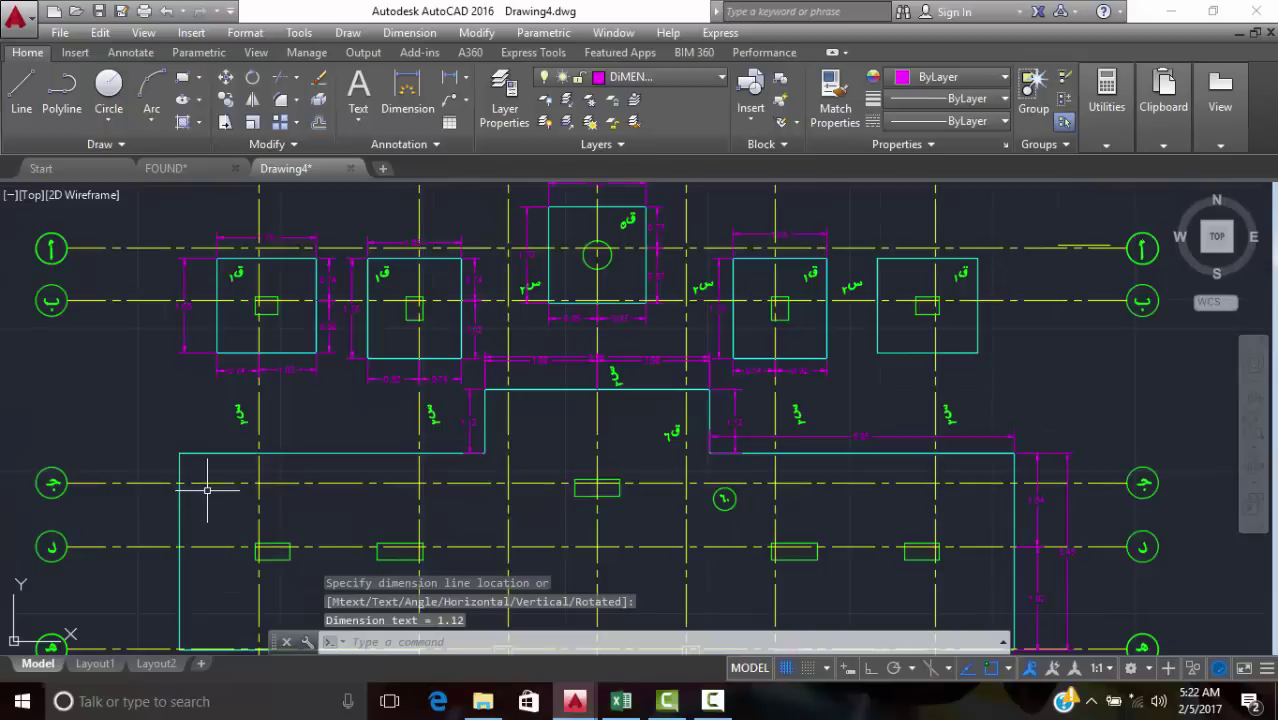
{"action": "scroll", "coordinate": [207, 490], "scroll_direction": "up", "scroll_amount": 4}
{"action": "key", "text": "Return"}
{"action": "left_click", "coordinate": [124, 418]}
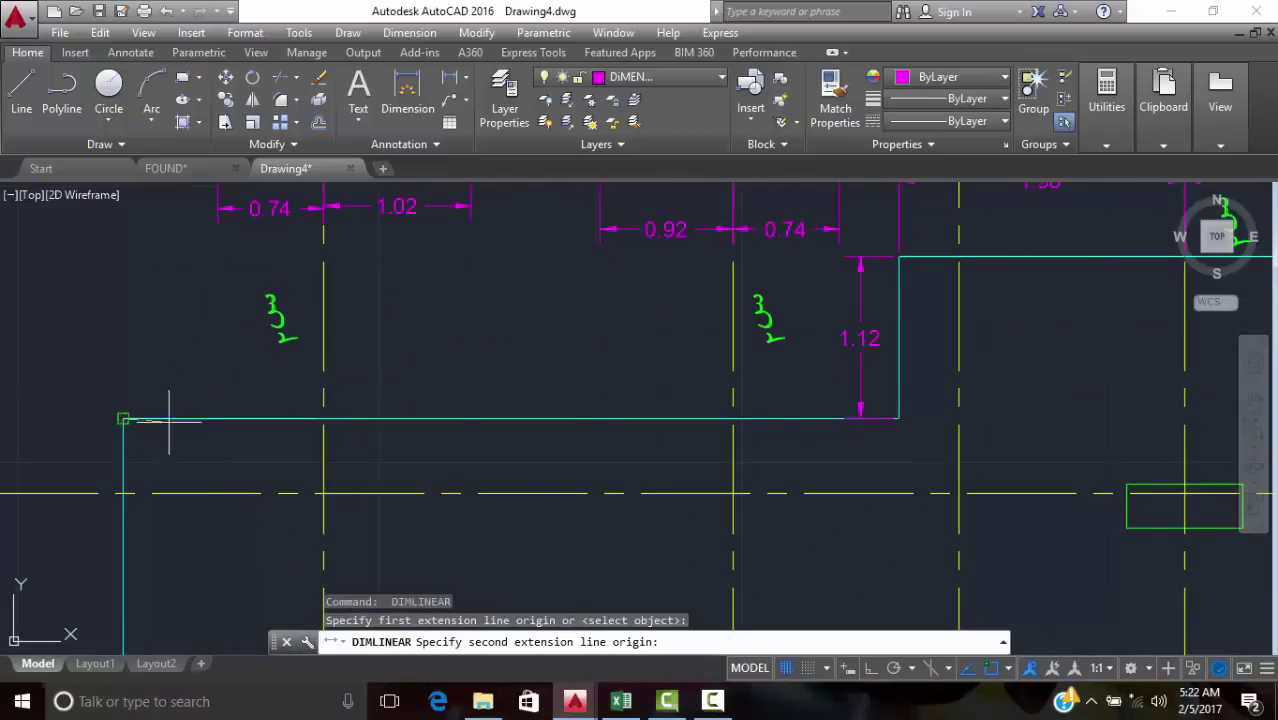
{"action": "left_click", "coordinate": [899, 418]}
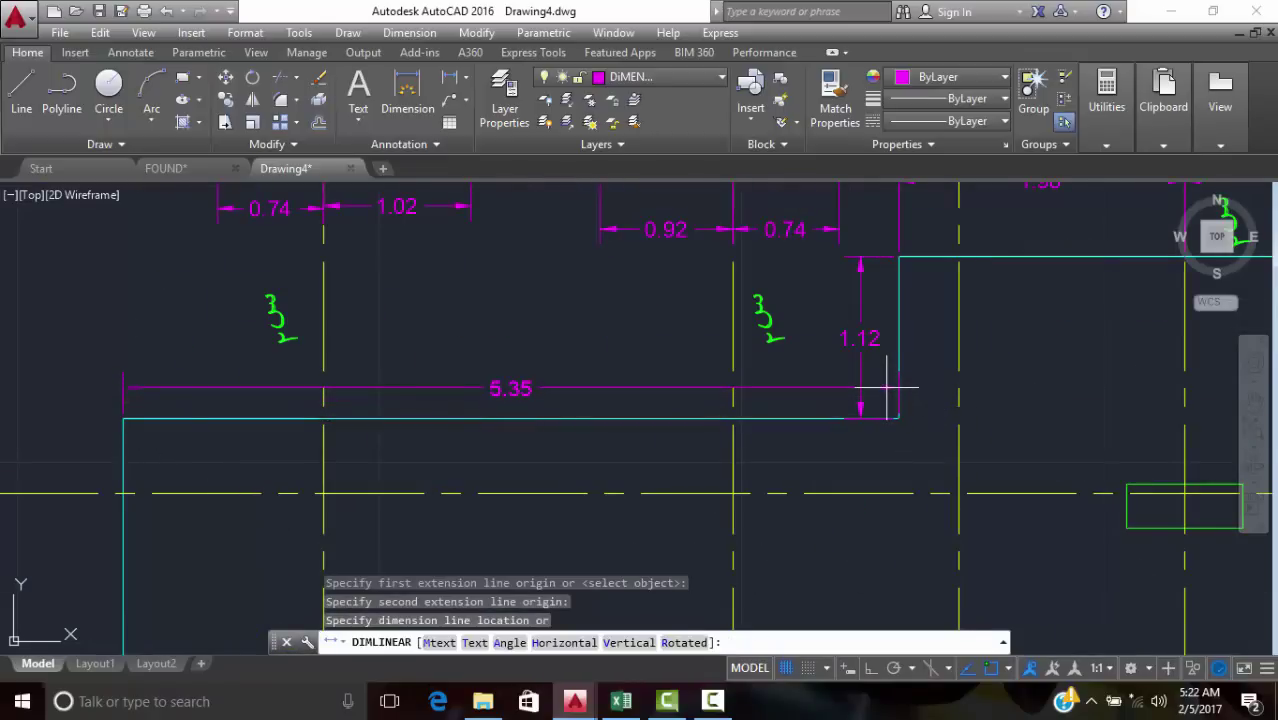
{"action": "left_click", "coordinate": [886, 388]}
- Erase the overall dimension above the ق٦ left wing's upper edge
{"action": "scroll", "coordinate": [887, 385], "scroll_direction": "down", "scroll_amount": 4}
{"action": "scroll", "coordinate": [742, 397], "scroll_direction": "up", "scroll_amount": 2}
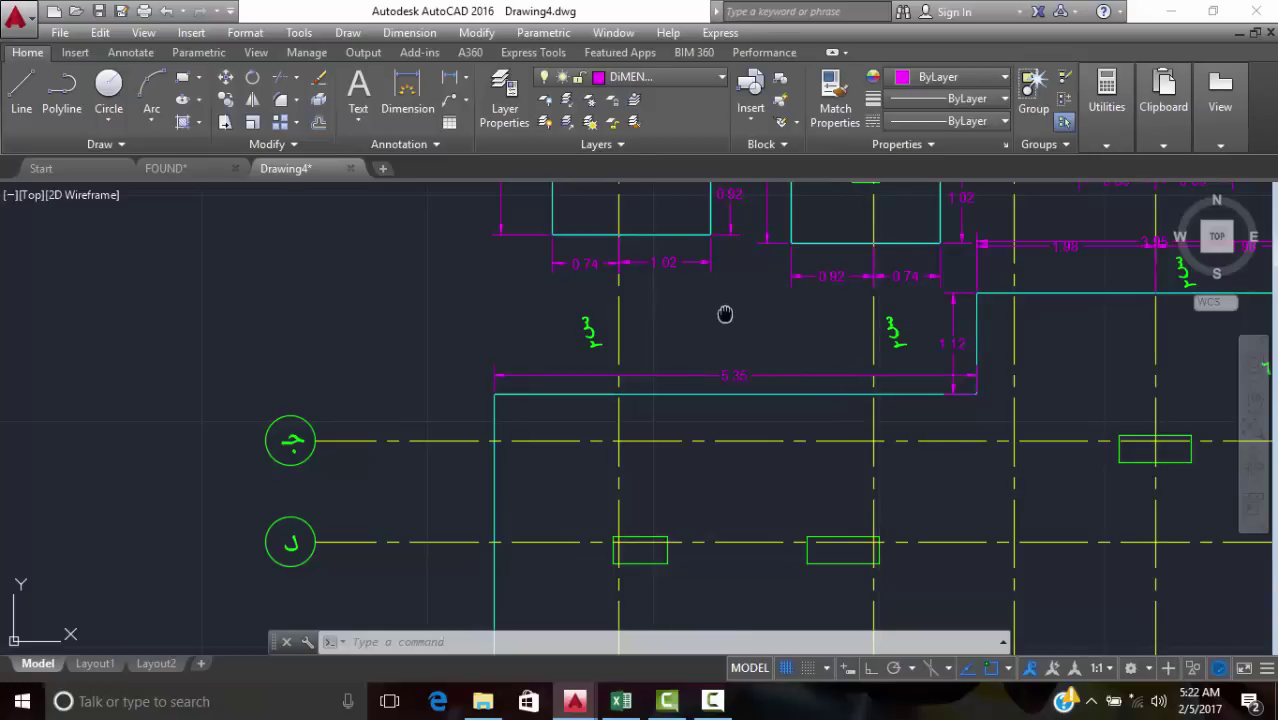
{"action": "middle_click_drag", "start_coordinate": [725, 314], "coordinate": [698, 390]}
{"action": "scroll", "coordinate": [698, 390], "scroll_direction": "up", "scroll_amount": 2}
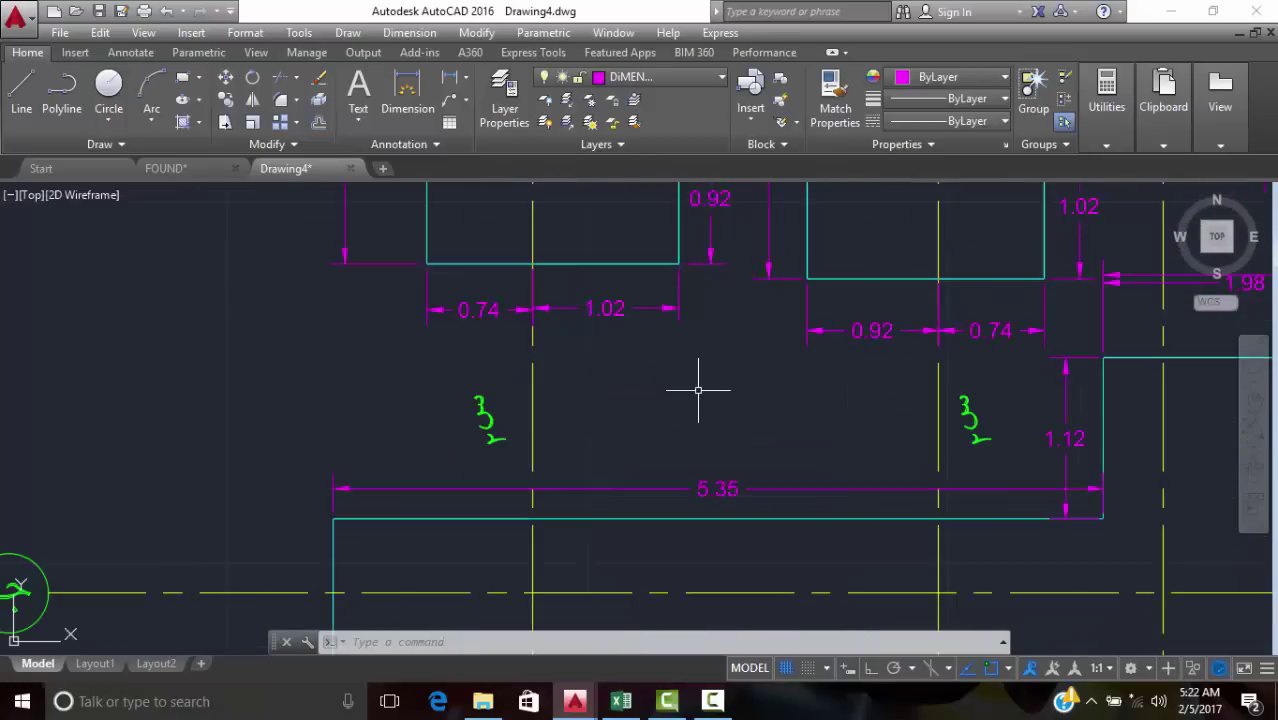
{"action": "left_click", "coordinate": [786, 489]}
{"action": "type", "text": "e"}
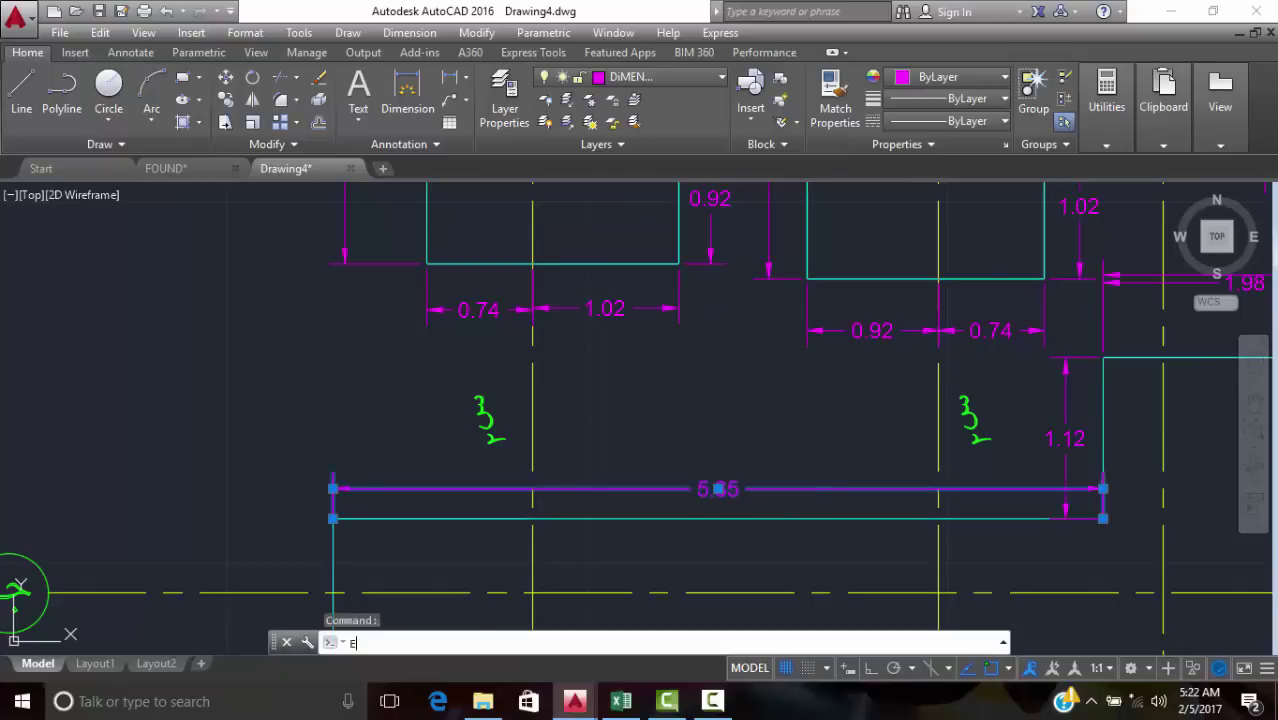
{"action": "key", "text": "Return"}
- Begin a new linear dimension from the upper outer corner of the ق٦ left wing
{"action": "left_click", "coordinate": [449, 84]}
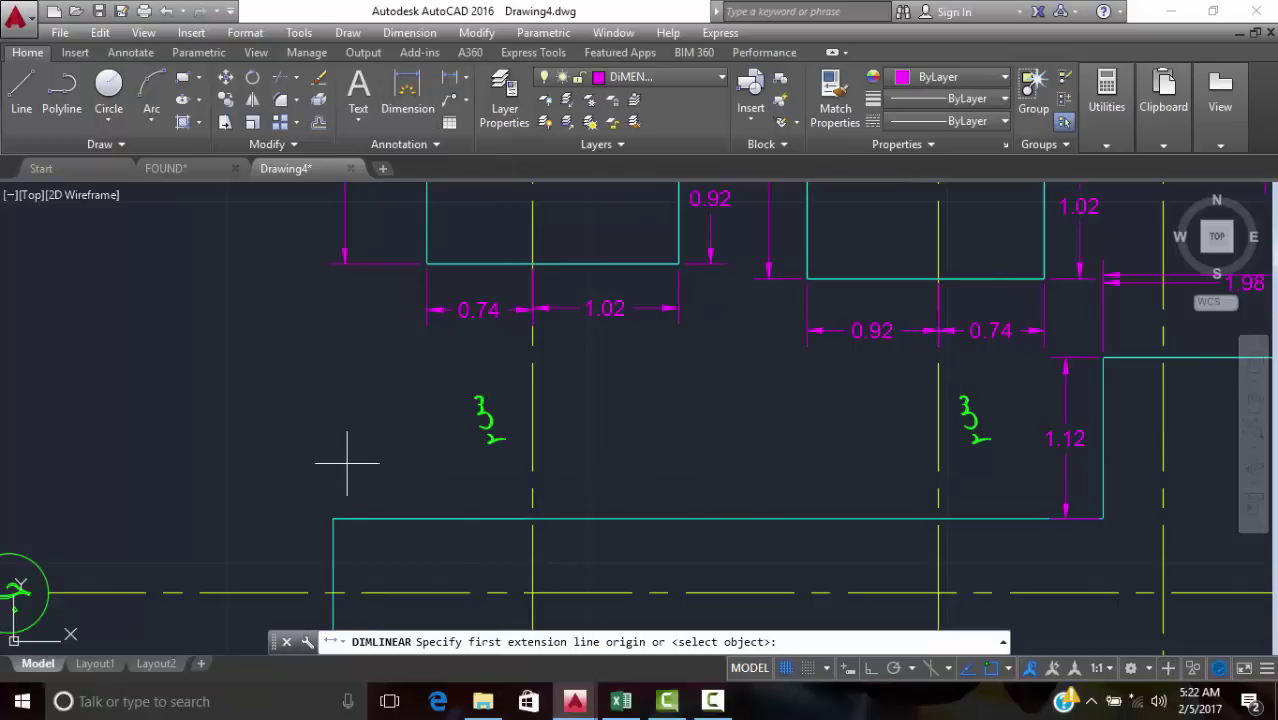
{"action": "left_click", "coordinate": [333, 518]}
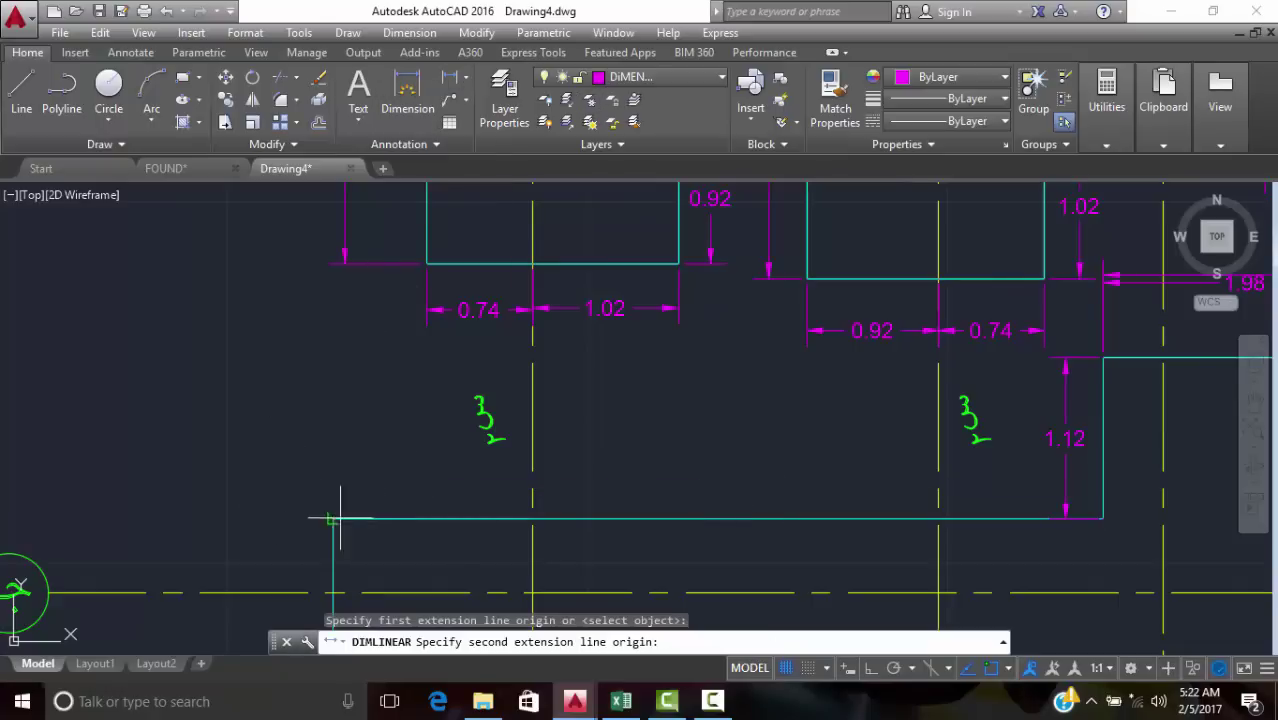
- Dimension the large footing's upper-left edge from its outer corner to the first grid line, and on to the second grid line
{"action": "left_click", "coordinate": [532, 518]}
{"action": "left_click", "coordinate": [528, 483]}
{"action": "left_click", "coordinate": [526, 512]}
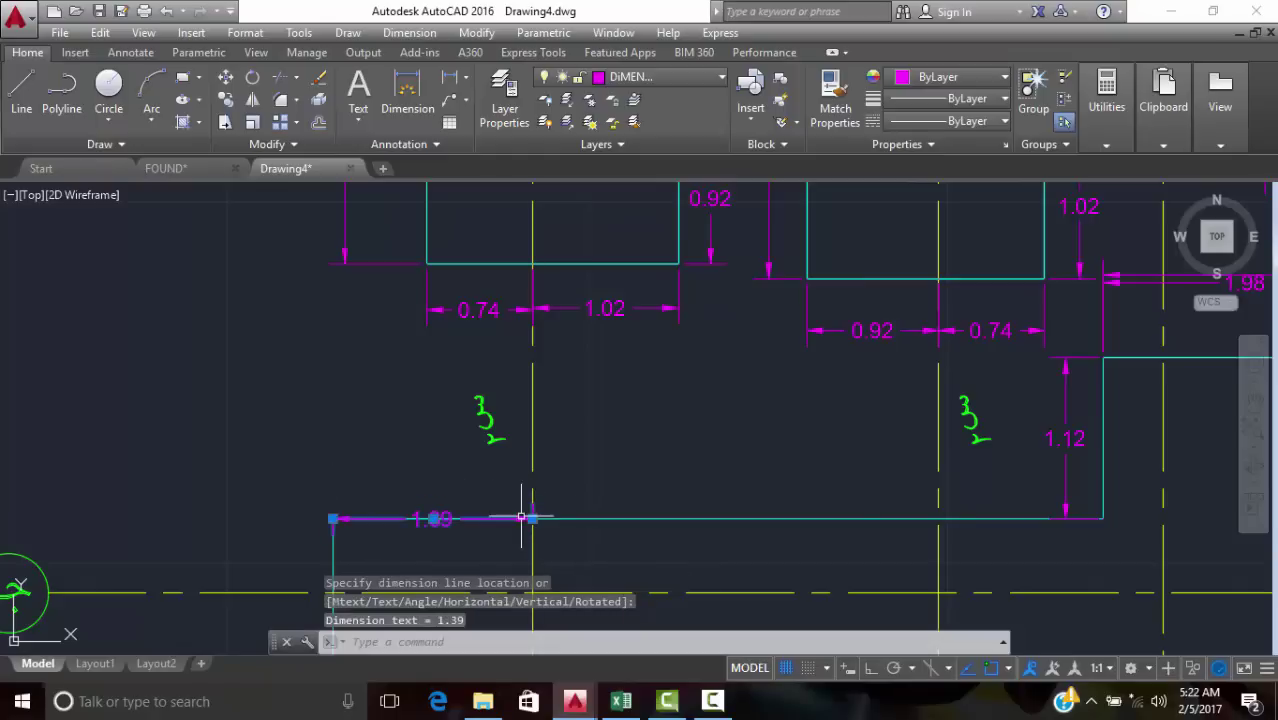
{"action": "key", "text": "Escape"}
{"action": "key", "text": "Return"}
{"action": "left_click", "coordinate": [532, 518]}
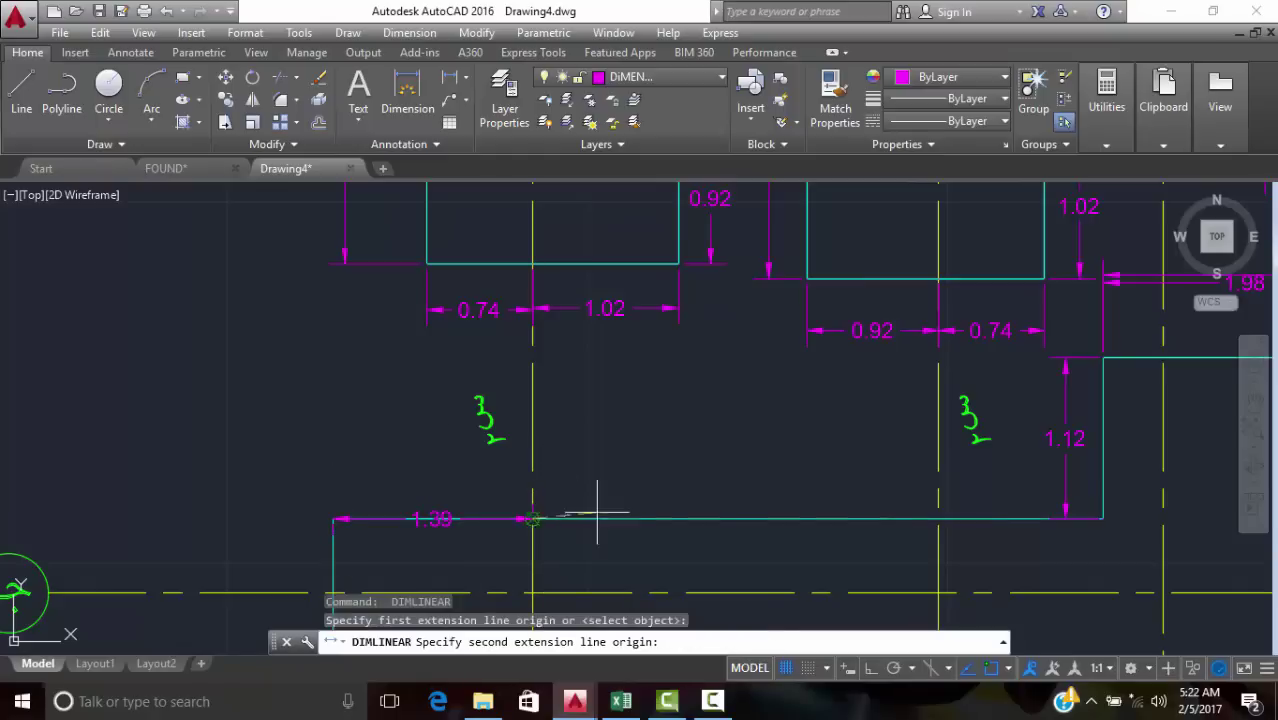
{"action": "left_click", "coordinate": [938, 518]}
{"action": "left_click", "coordinate": [931, 512]}
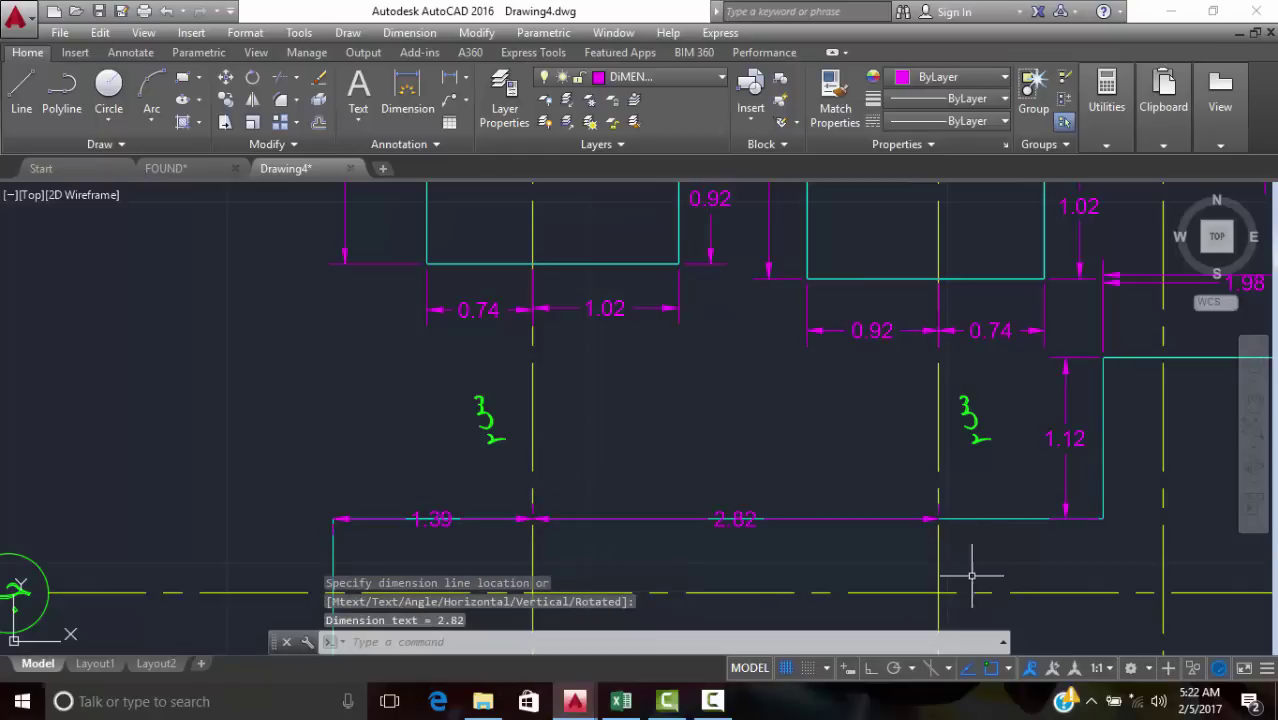
- Add a linear dimension from the second grid line to the inner corner of the upper-left edge, placed slightly above it
{"action": "key", "text": "Return"}
{"action": "left_click", "coordinate": [938, 518]}
{"action": "left_click", "coordinate": [1102, 518]}
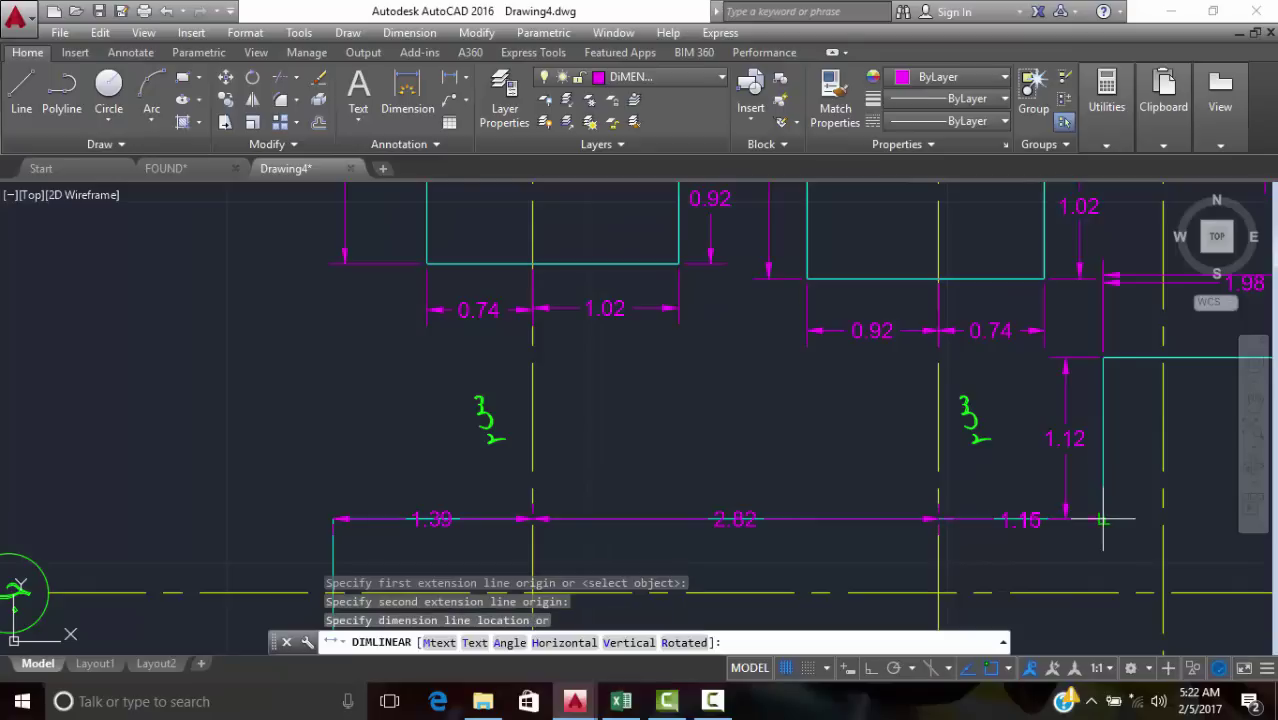
{"action": "left_click", "coordinate": [1044, 504]}
- With object snap off, raise the dimension between the two grid lines off the edge, level with the dimension beside it
{"action": "left_click", "coordinate": [834, 519]}
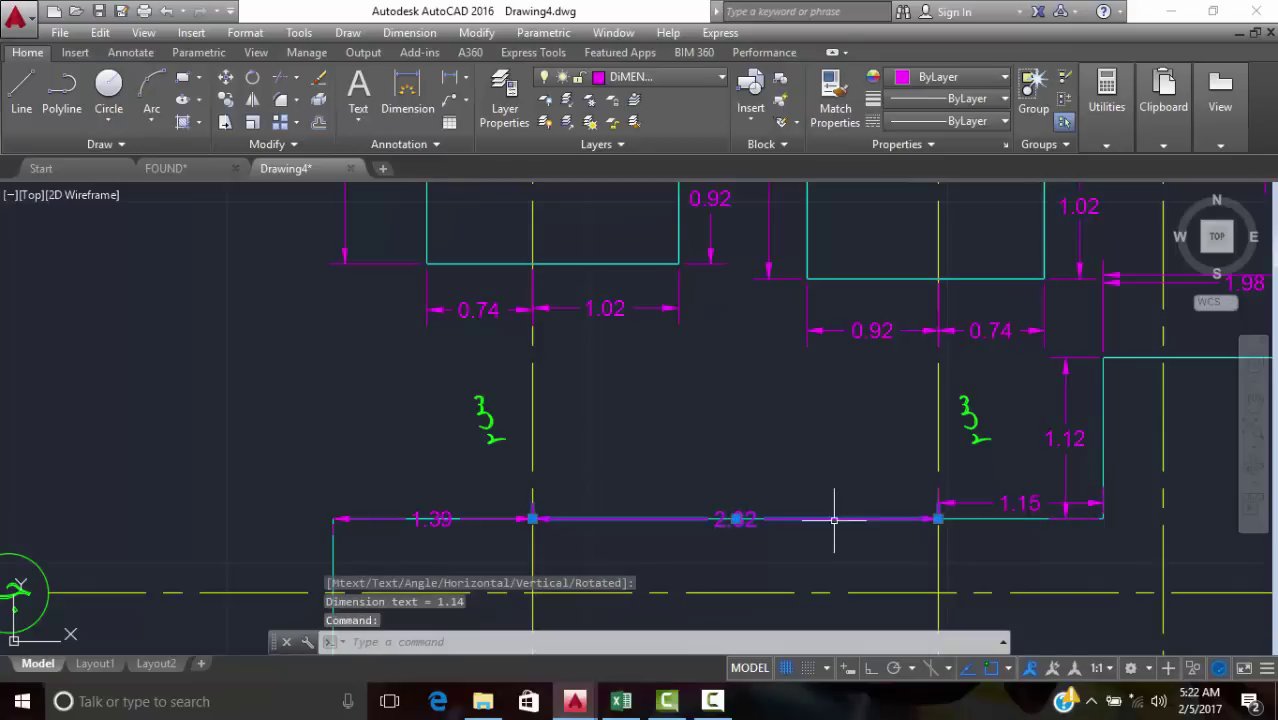
{"action": "left_click", "coordinate": [740, 519]}
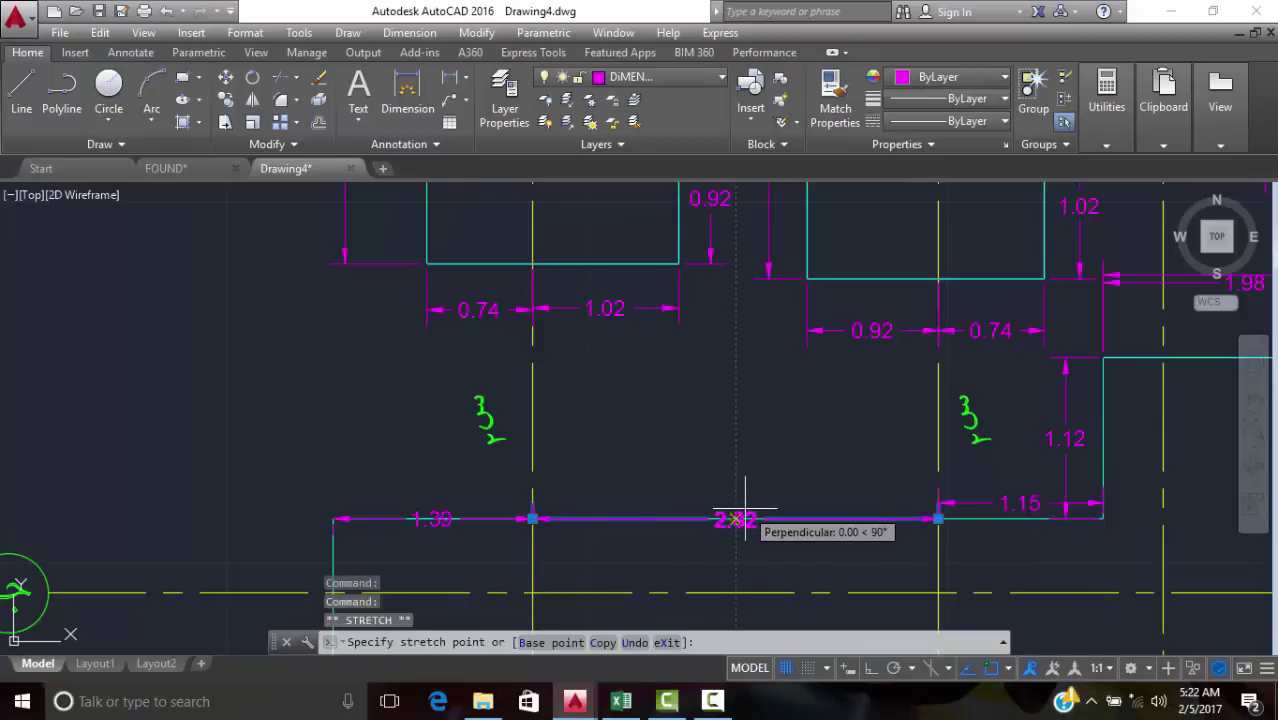
{"action": "left_click", "coordinate": [741, 518]}
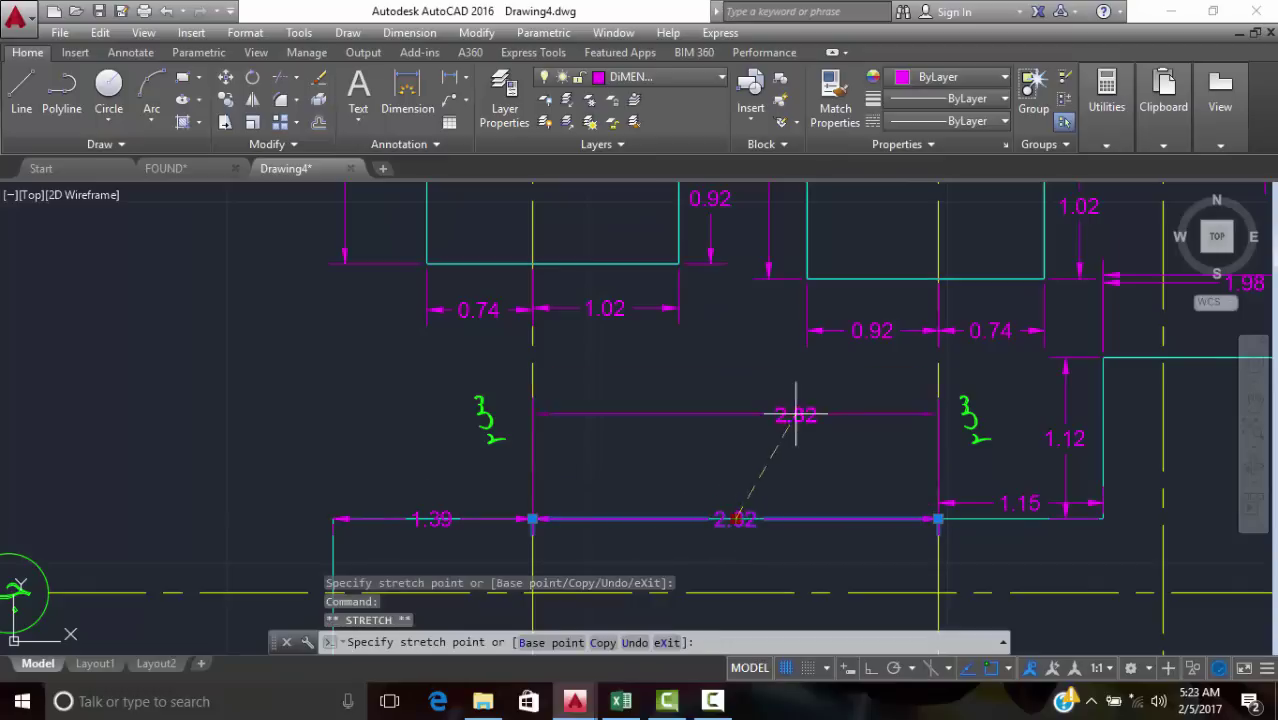
{"action": "key", "text": "Escape"}
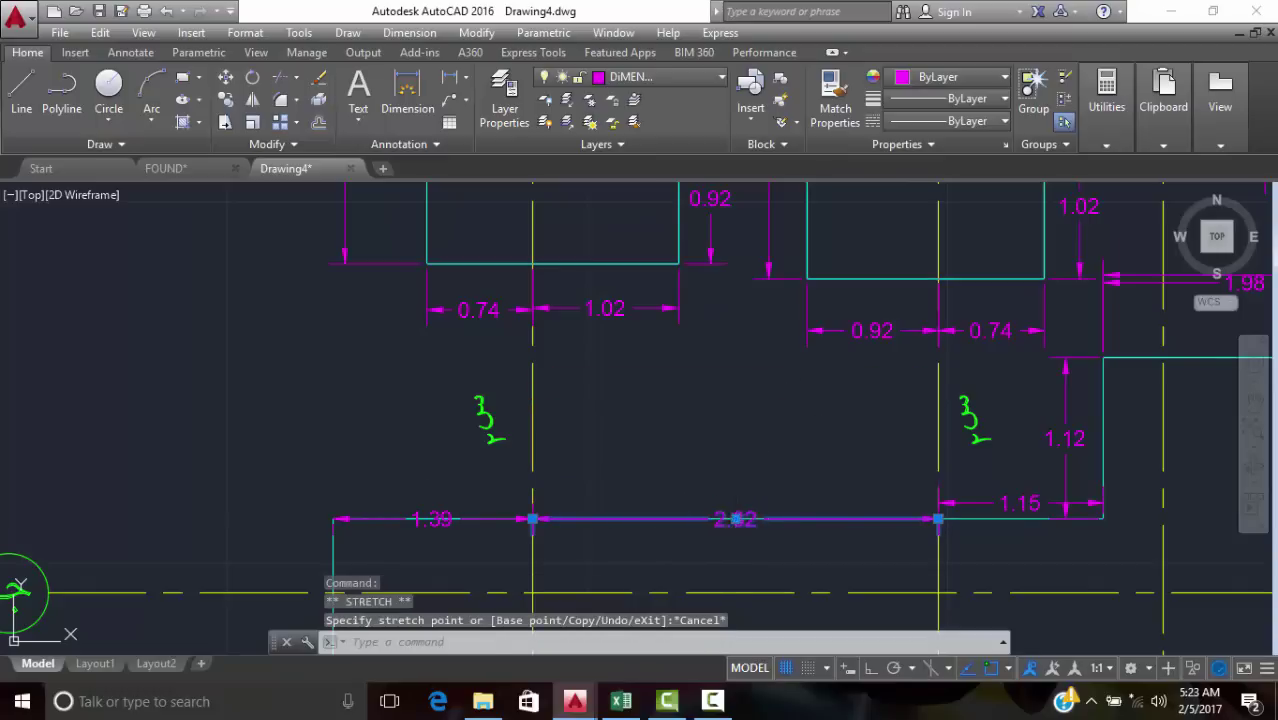
{"action": "left_click", "coordinate": [736, 518]}
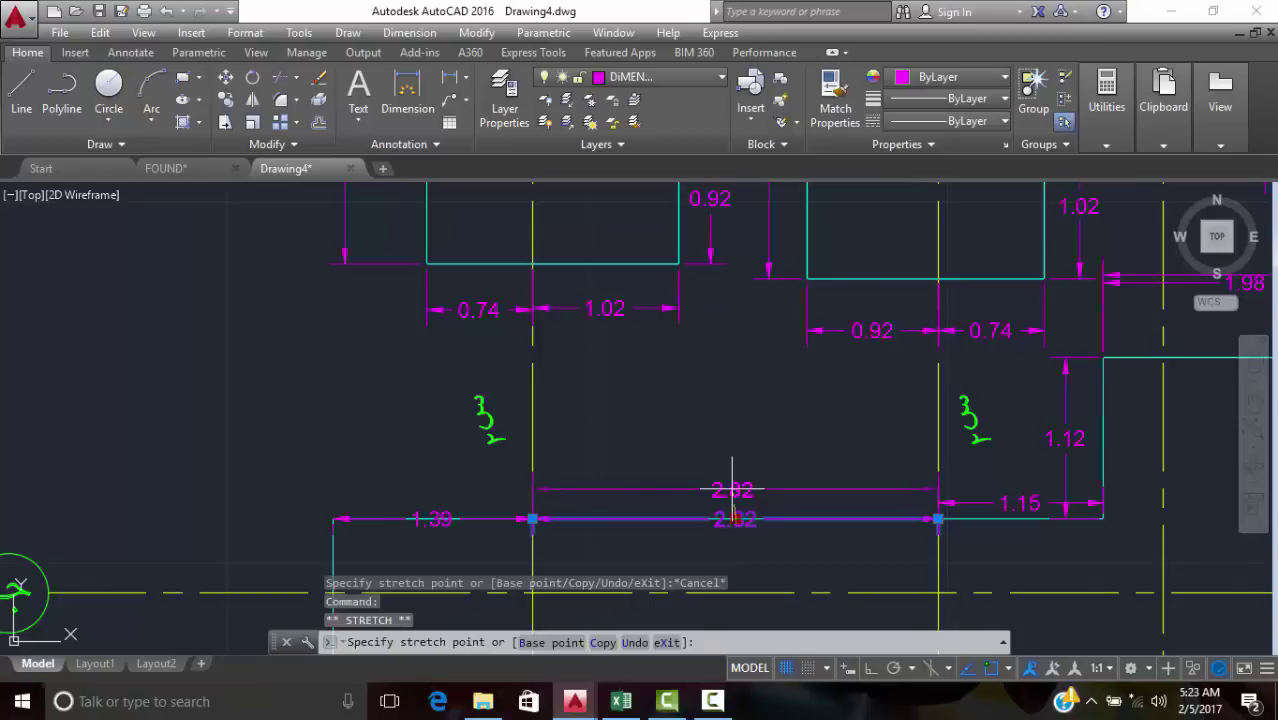
{"action": "key", "text": "F3"}
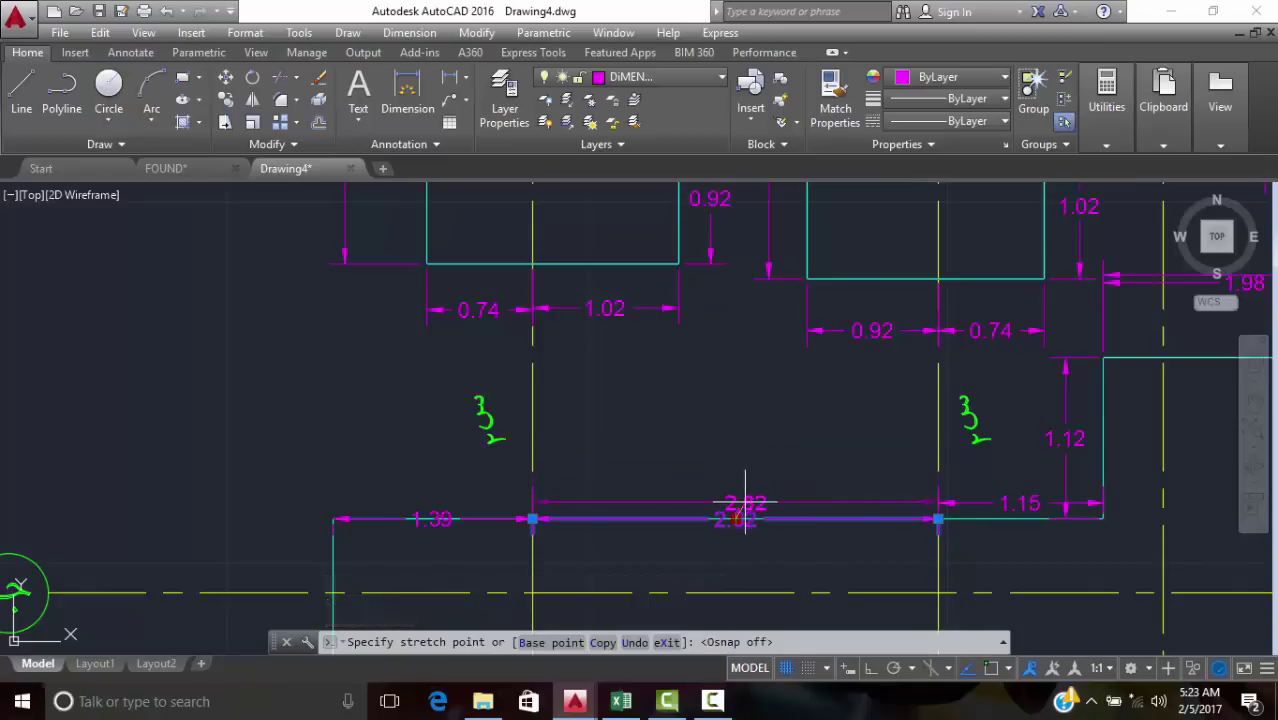
{"action": "key", "text": "Escape"}
- Raise the dimension from the outer corner to the first grid line, level with the other two in the row
{"action": "left_click", "coordinate": [428, 518]}
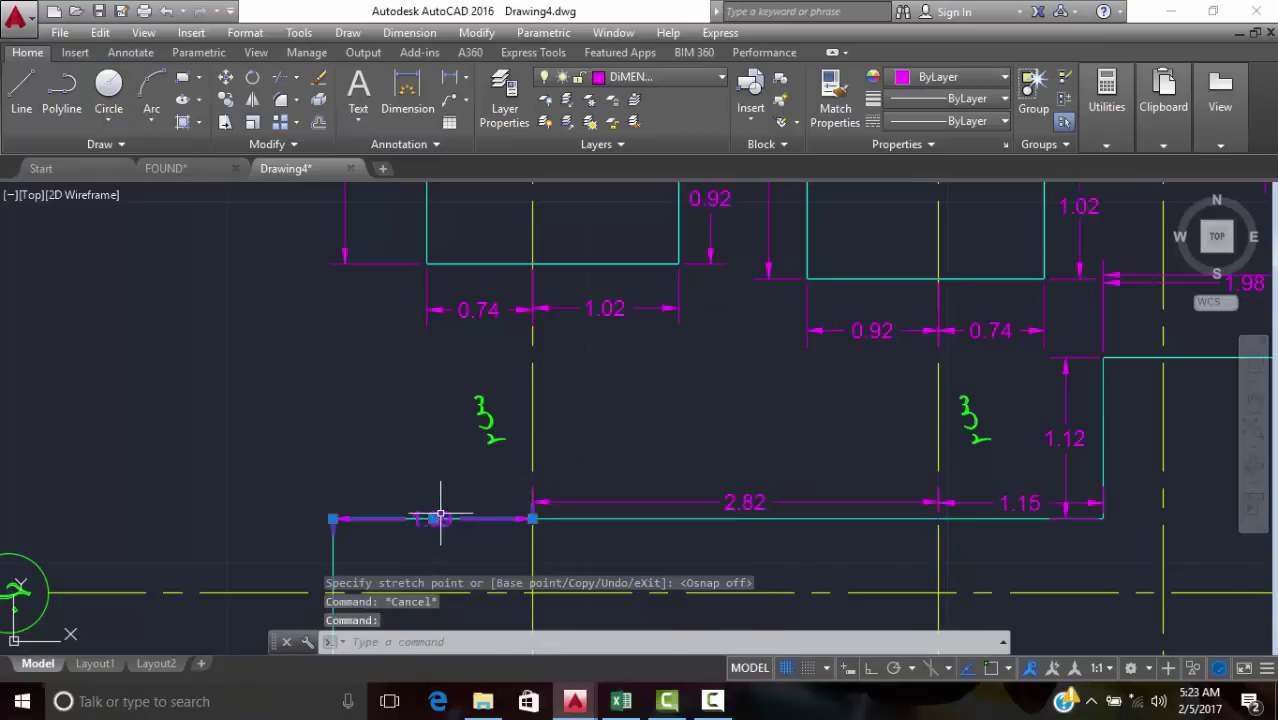
{"action": "left_click", "coordinate": [433, 518]}
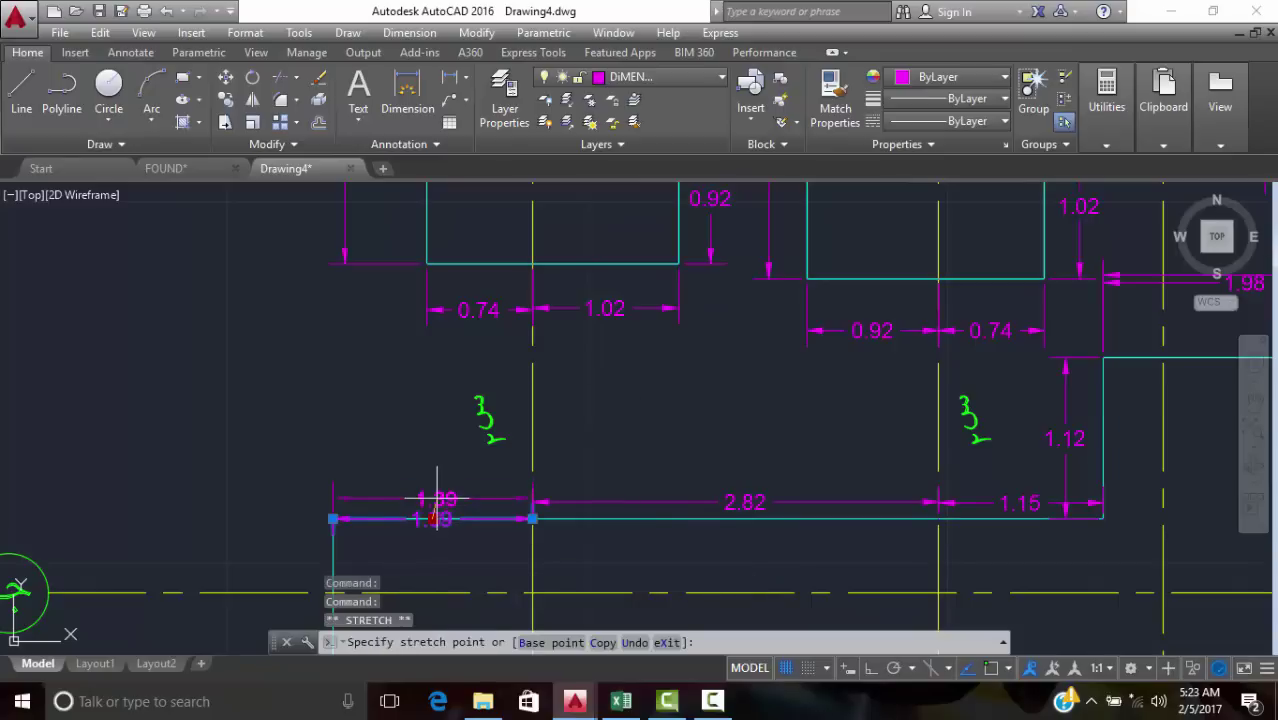
{"action": "key", "text": "Escape"}
{"action": "key", "text": "Escape"}
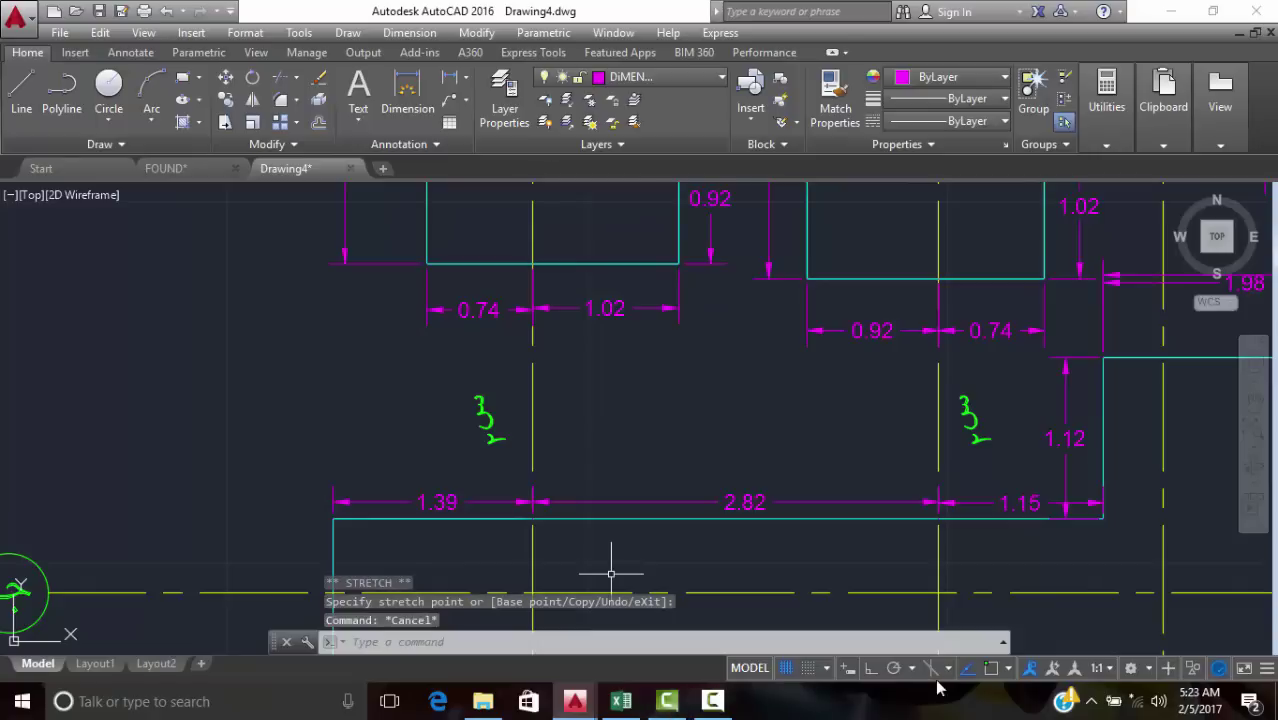
- Turn object snap back on and add an overall linear dimension for the upper-left edge, above the row of segment dimensions
{"action": "left_click", "coordinate": [992, 669]}
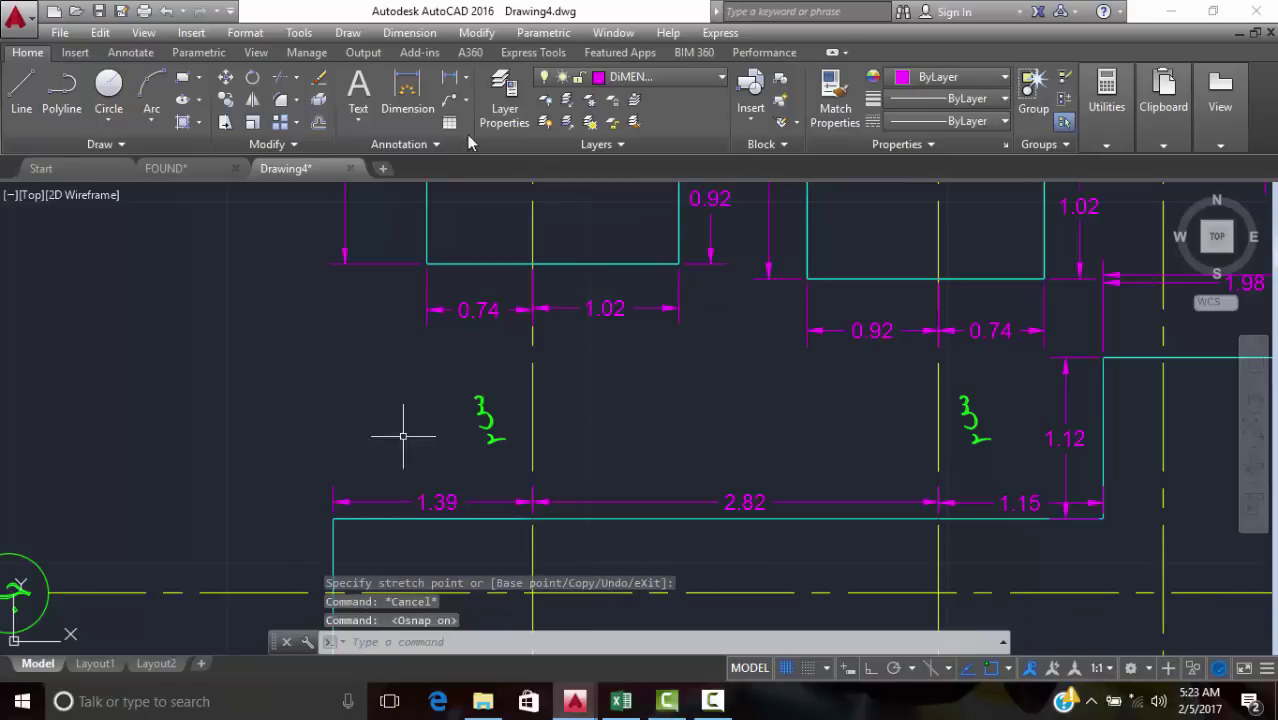
{"action": "left_click", "coordinate": [452, 78]}
{"action": "left_click", "coordinate": [333, 519]}
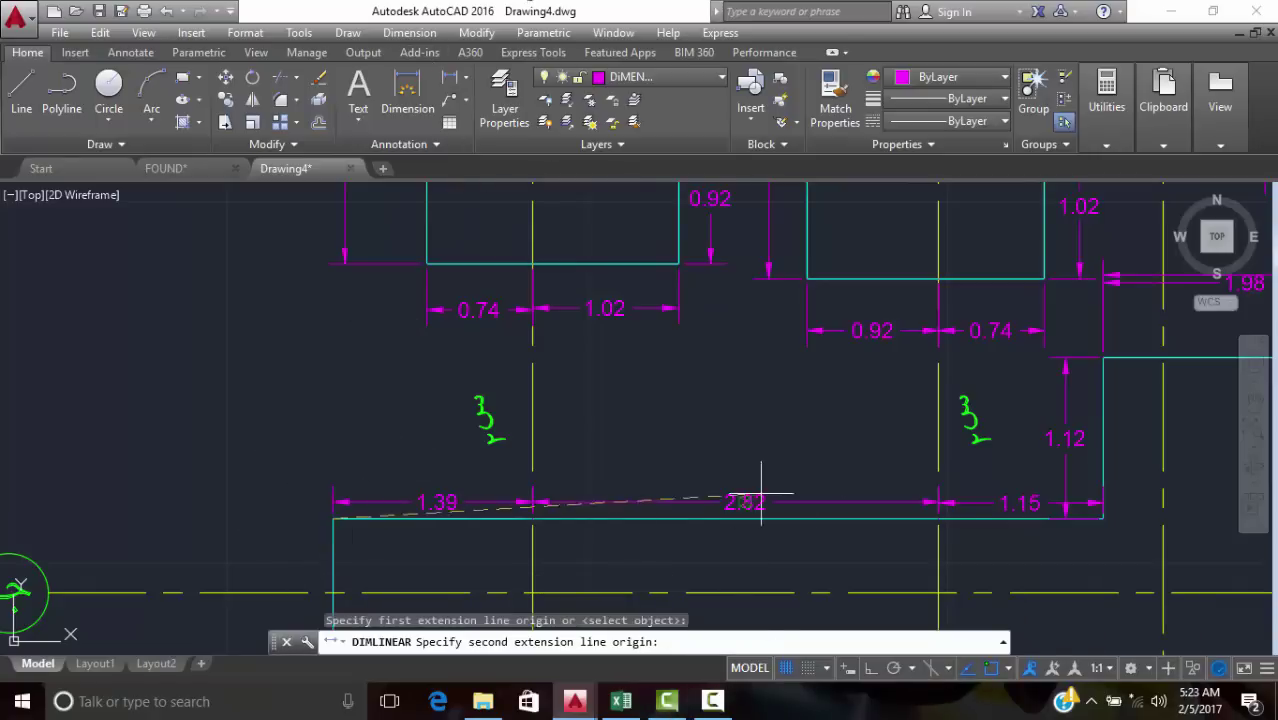
{"action": "left_click", "coordinate": [1102, 518]}
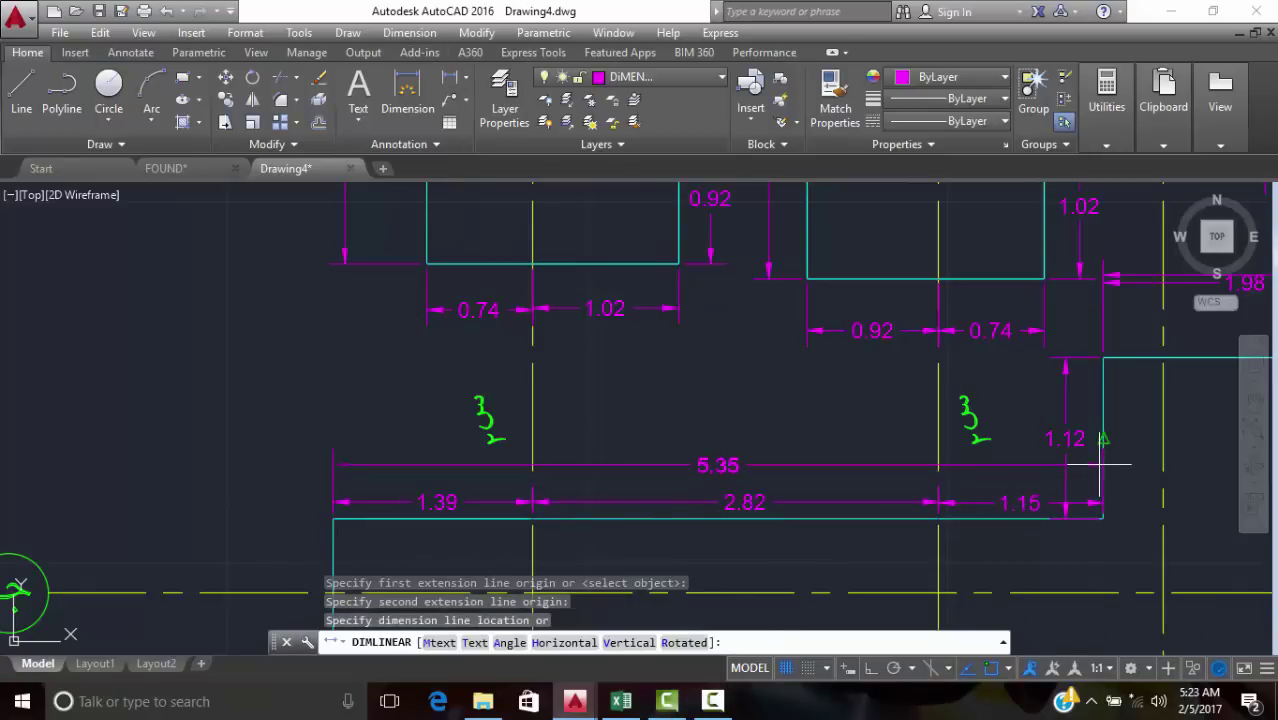
{"action": "left_click", "coordinate": [1099, 438]}
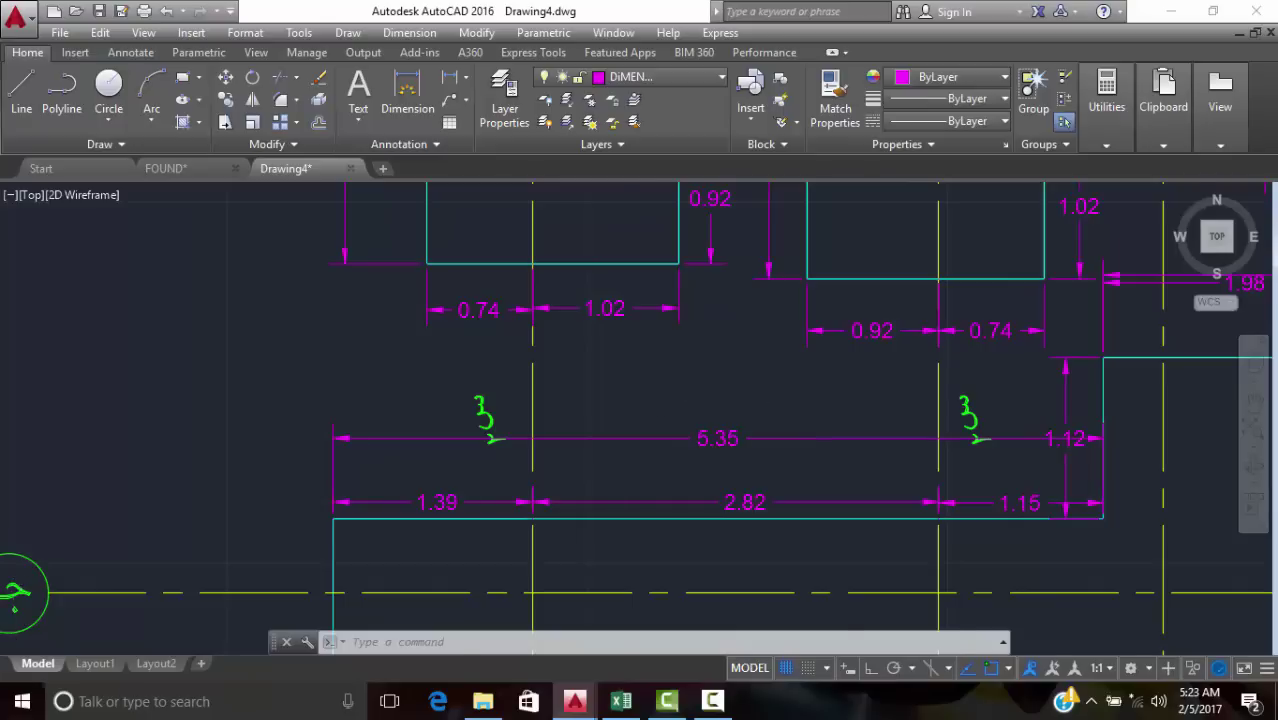
- Add a vertical linear dimension along the large footing's left edge, from its upper corner to its lower corner
{"action": "scroll", "coordinate": [655, 380], "scroll_direction": "down", "scroll_amount": 6}
{"action": "scroll", "coordinate": [640, 447], "scroll_direction": "up", "scroll_amount": 4}
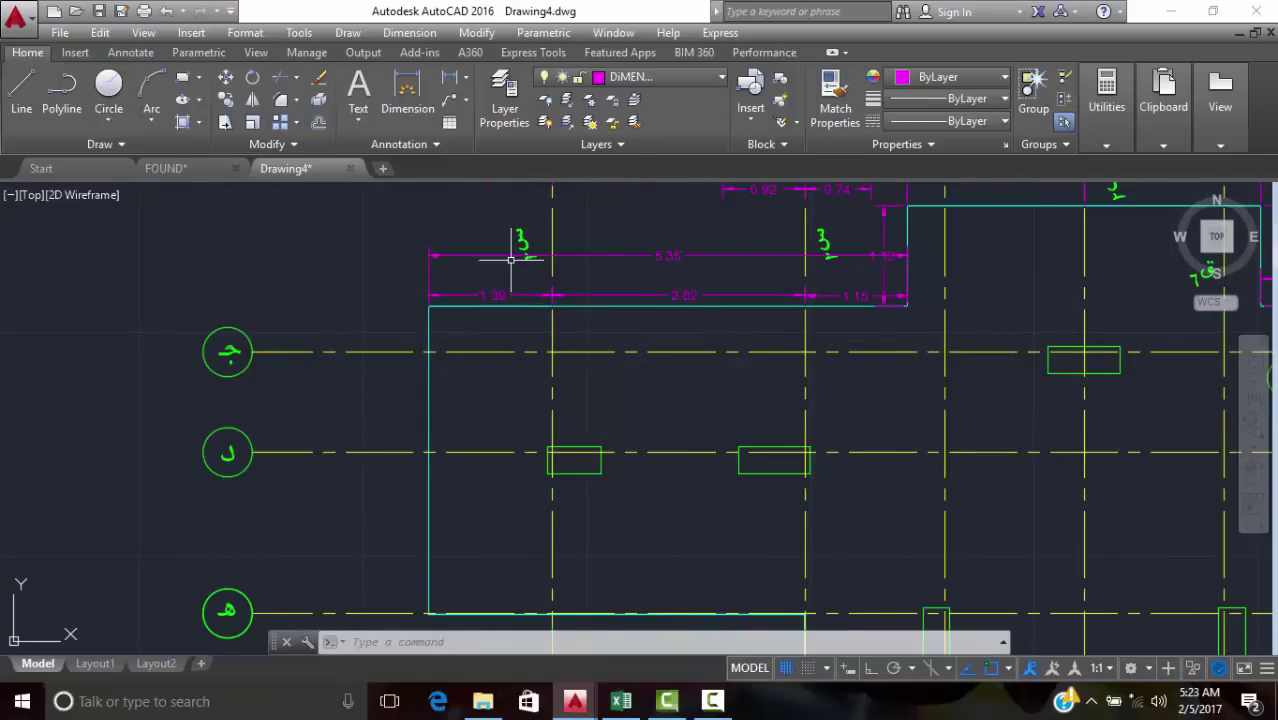
{"action": "scroll", "coordinate": [420, 290], "scroll_direction": "down", "scroll_amount": 2}
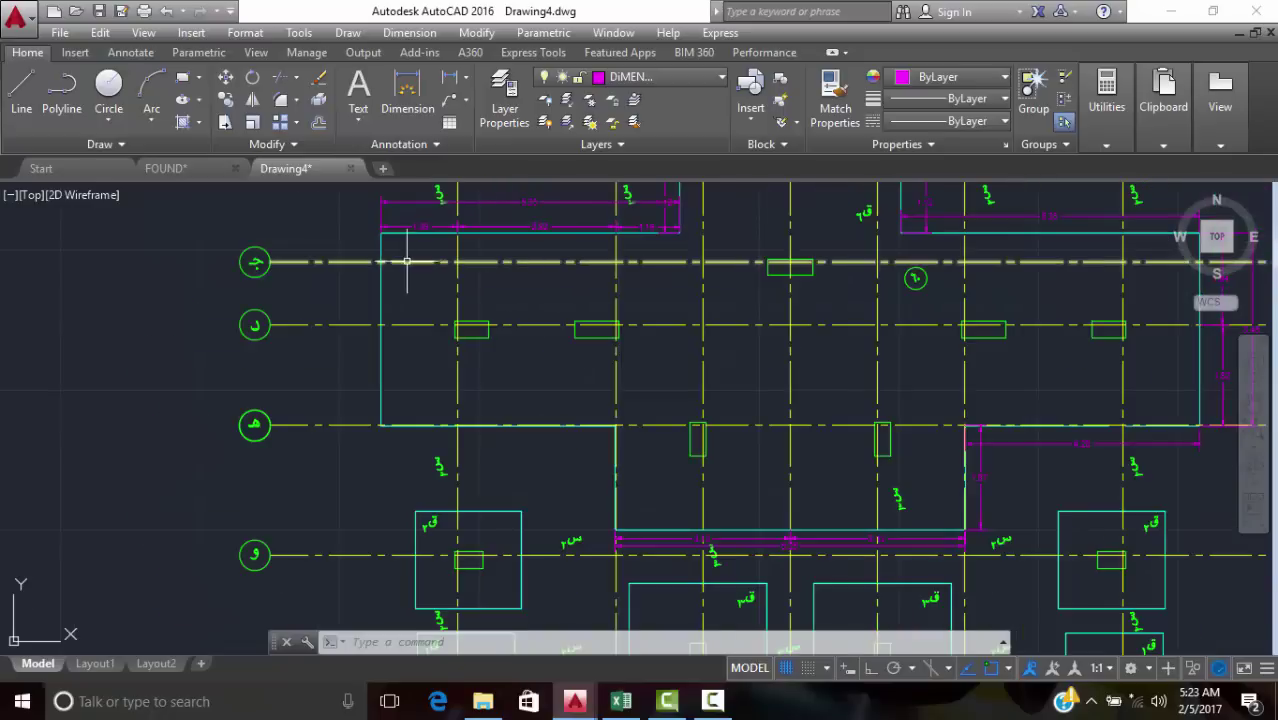
{"action": "key", "text": "Return"}
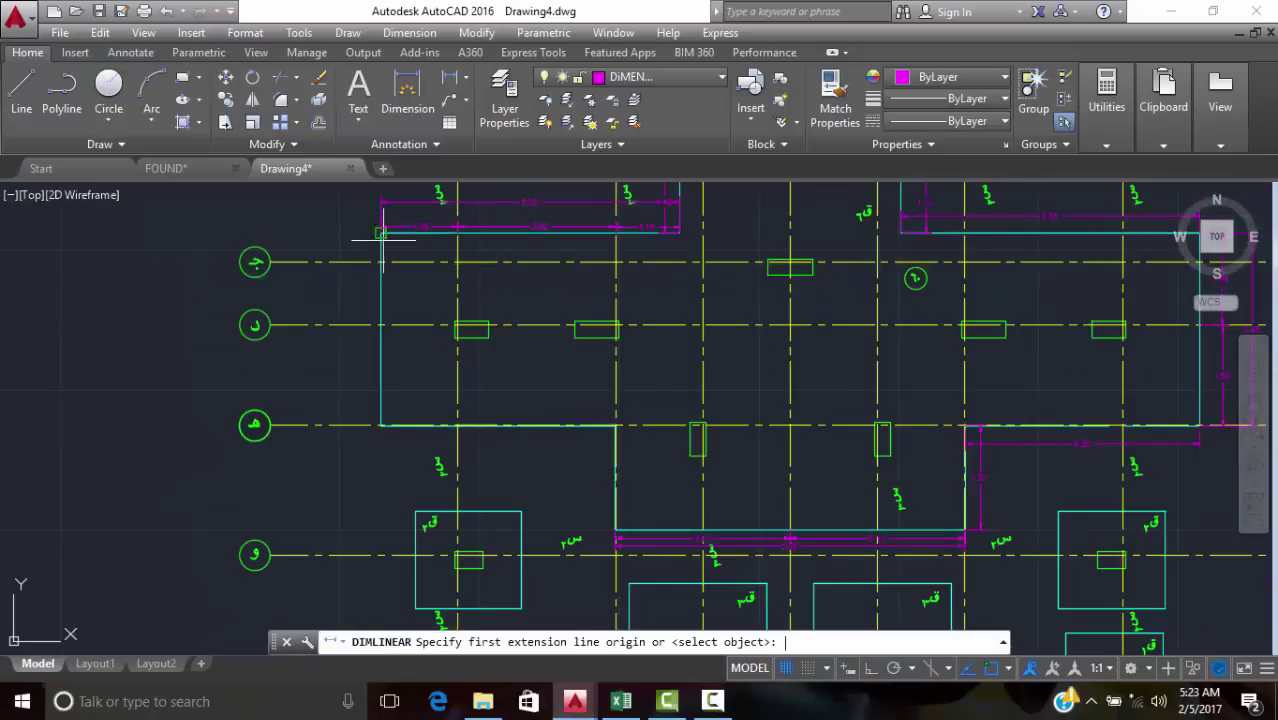
{"action": "left_click", "coordinate": [380, 234]}
{"action": "left_click", "coordinate": [380, 425]}
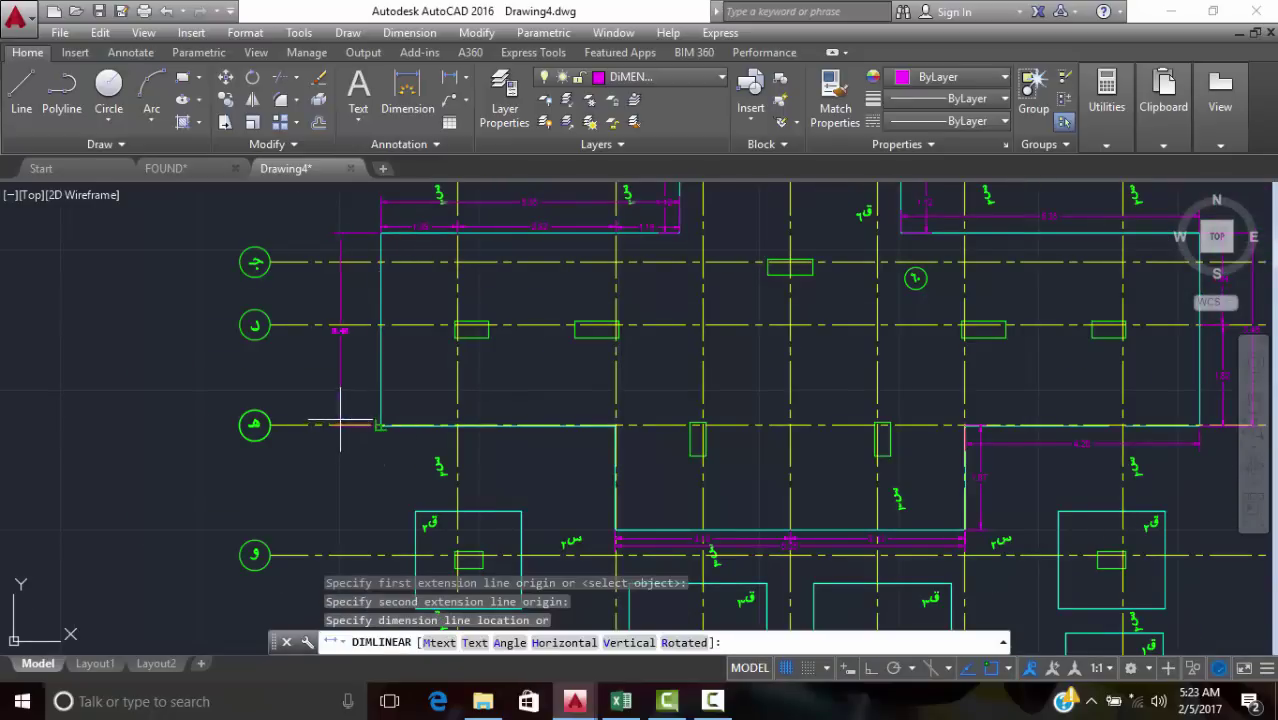
{"action": "left_click", "coordinate": [337, 422]}
- Move the vertical dimension line off the large footing's left edge to the outside of the footing
{"action": "scroll", "coordinate": [380, 340], "scroll_direction": "up", "scroll_amount": 2}
{"action": "scroll", "coordinate": [616, 360], "scroll_direction": "down", "scroll_amount": 1}
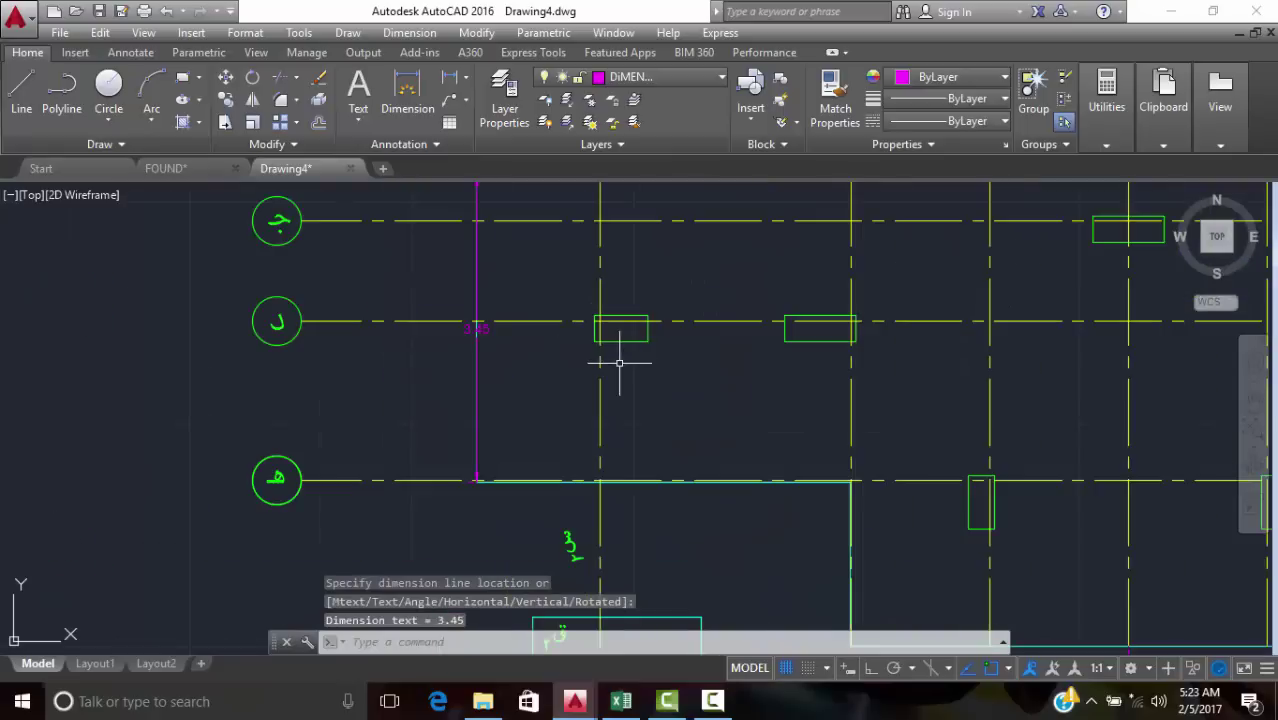
{"action": "left_click", "coordinate": [476, 328]}
{"action": "left_click", "coordinate": [476, 328]}
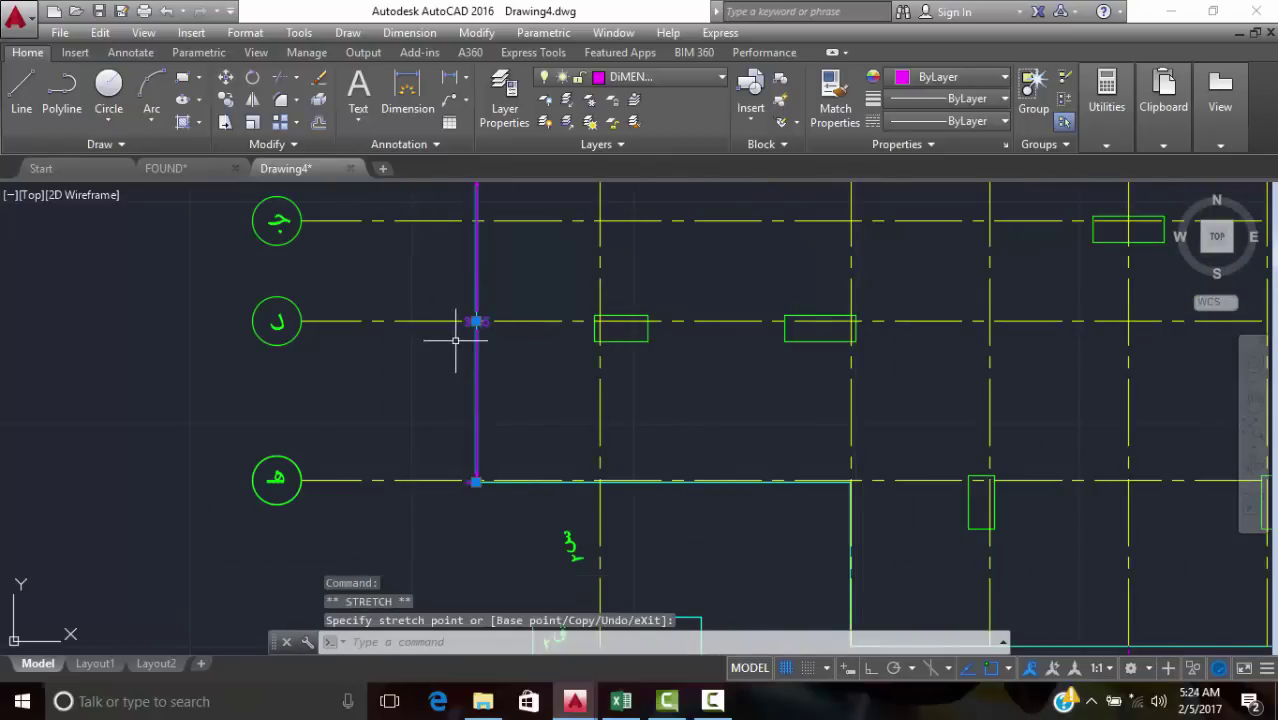
{"action": "left_click", "coordinate": [400, 321]}
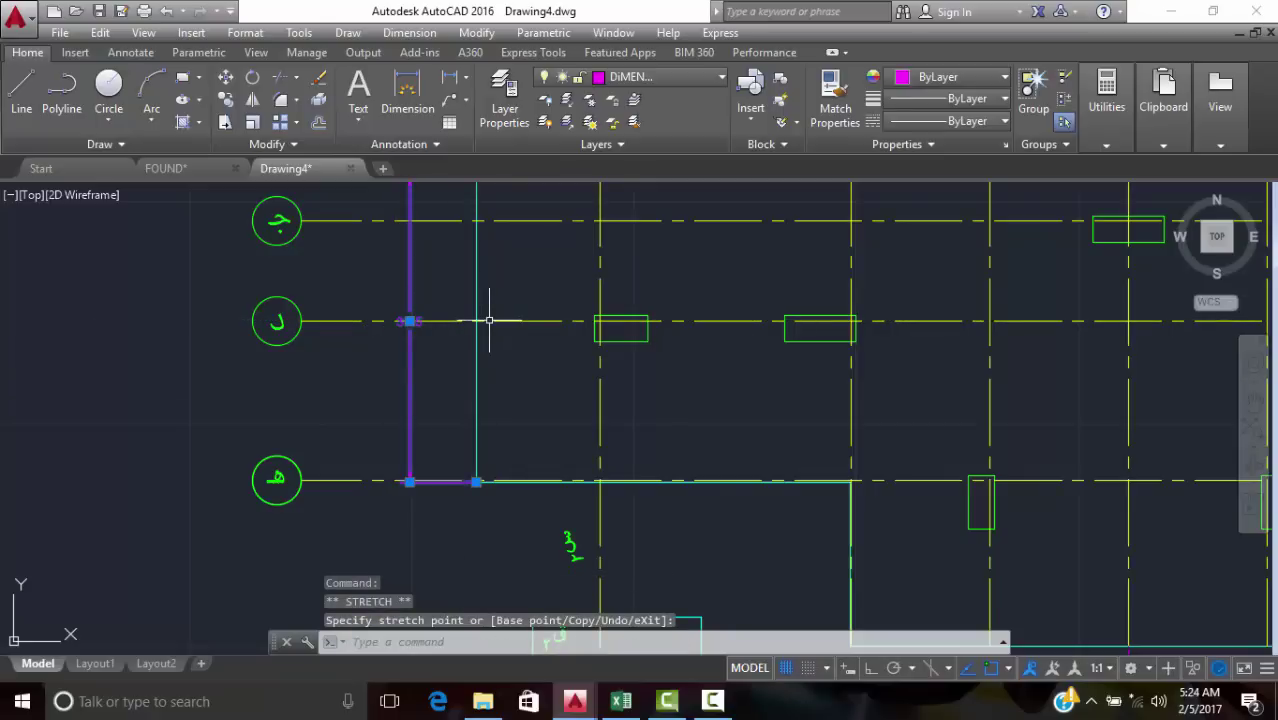
{"action": "key", "text": "Escape"}
- Examine the existing dimensions around the large footing's upper projection and across the foundation plan
{"action": "scroll", "coordinate": [585, 330], "scroll_direction": "down", "scroll_amount": 5}
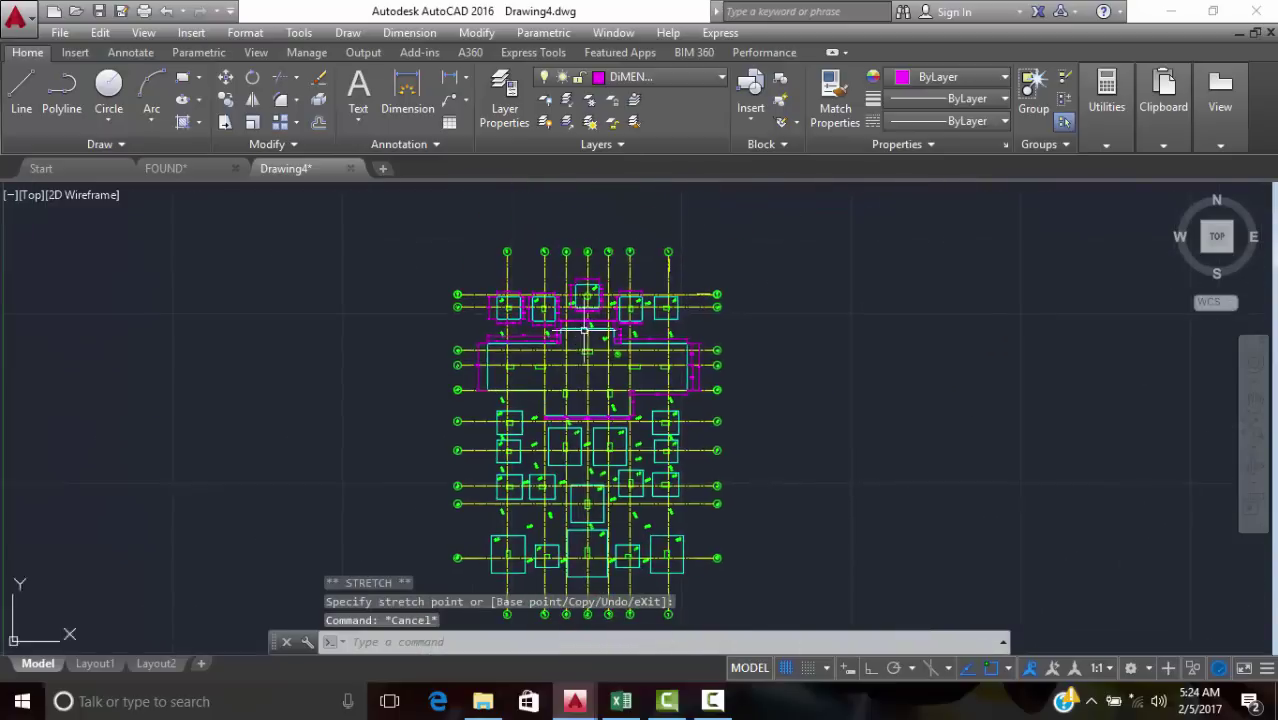
{"action": "scroll", "coordinate": [585, 330], "scroll_direction": "up", "scroll_amount": 6}
{"action": "scroll", "coordinate": [607, 277], "scroll_direction": "down", "scroll_amount": 2}
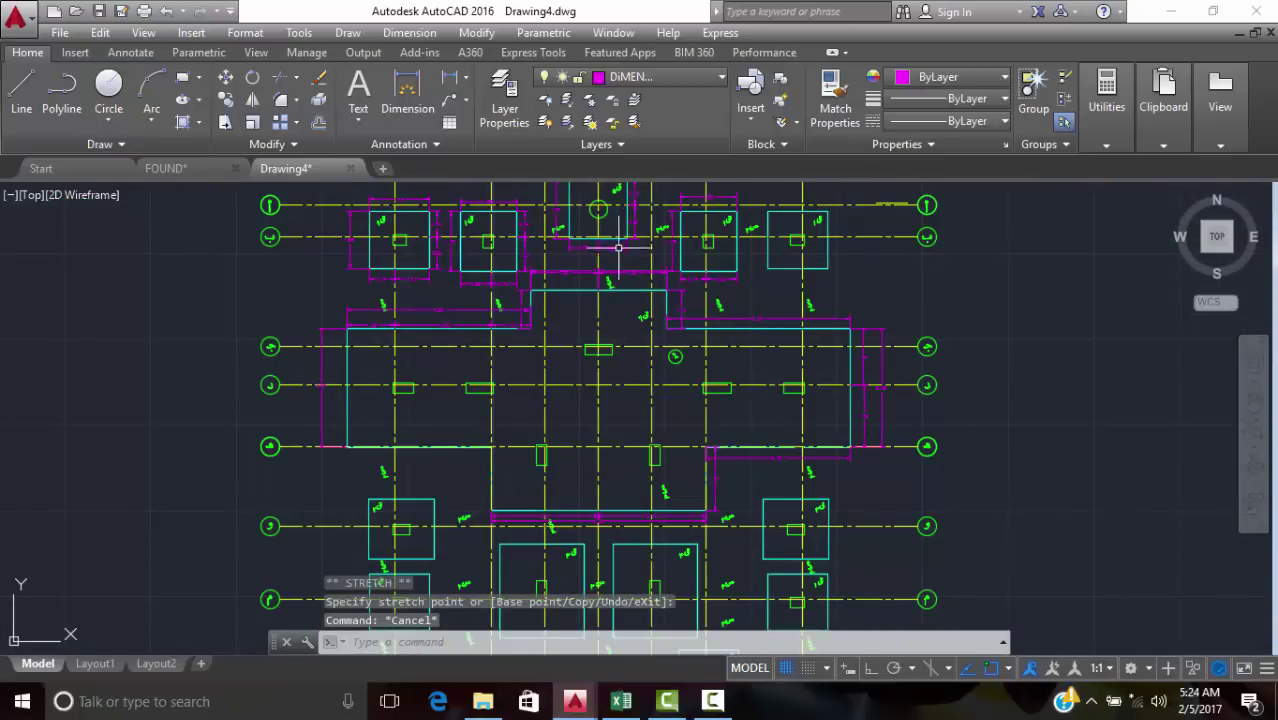
{"action": "scroll", "coordinate": [618, 247], "scroll_direction": "up", "scroll_amount": 3}
{"action": "scroll", "coordinate": [564, 304], "scroll_direction": "up", "scroll_amount": 2}
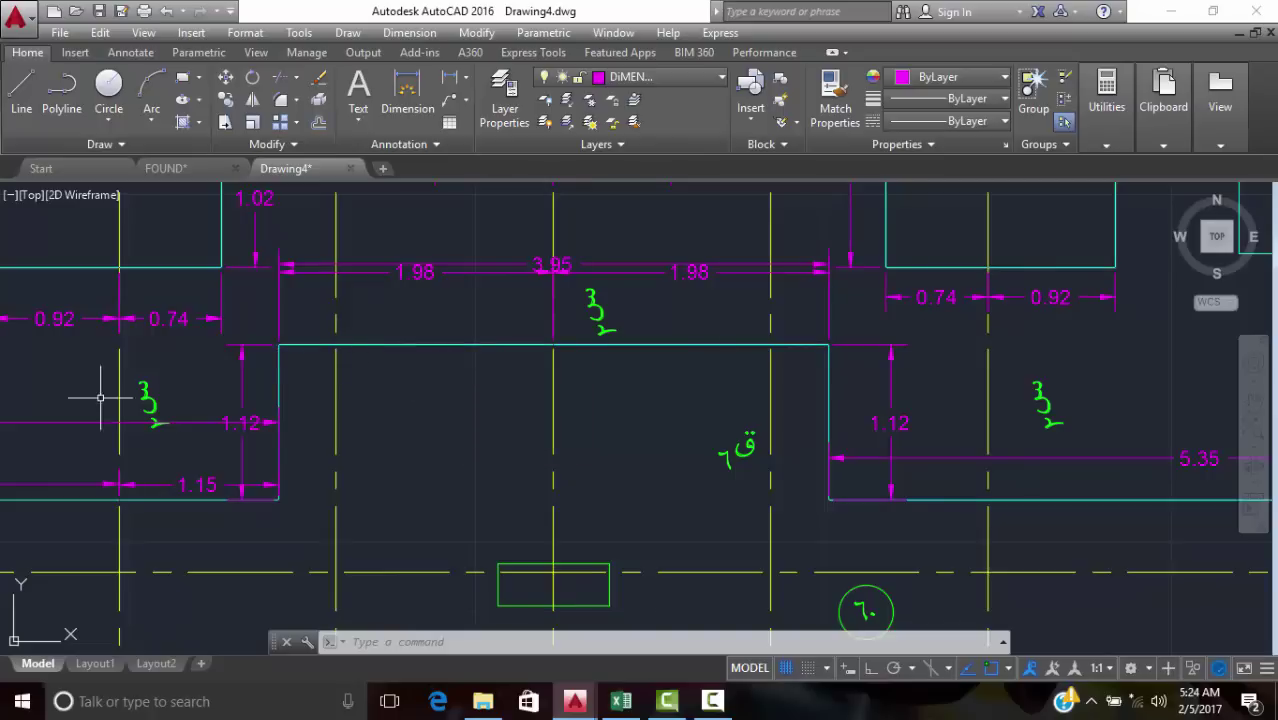
{"action": "scroll", "coordinate": [494, 371], "scroll_direction": "down", "scroll_amount": 2}
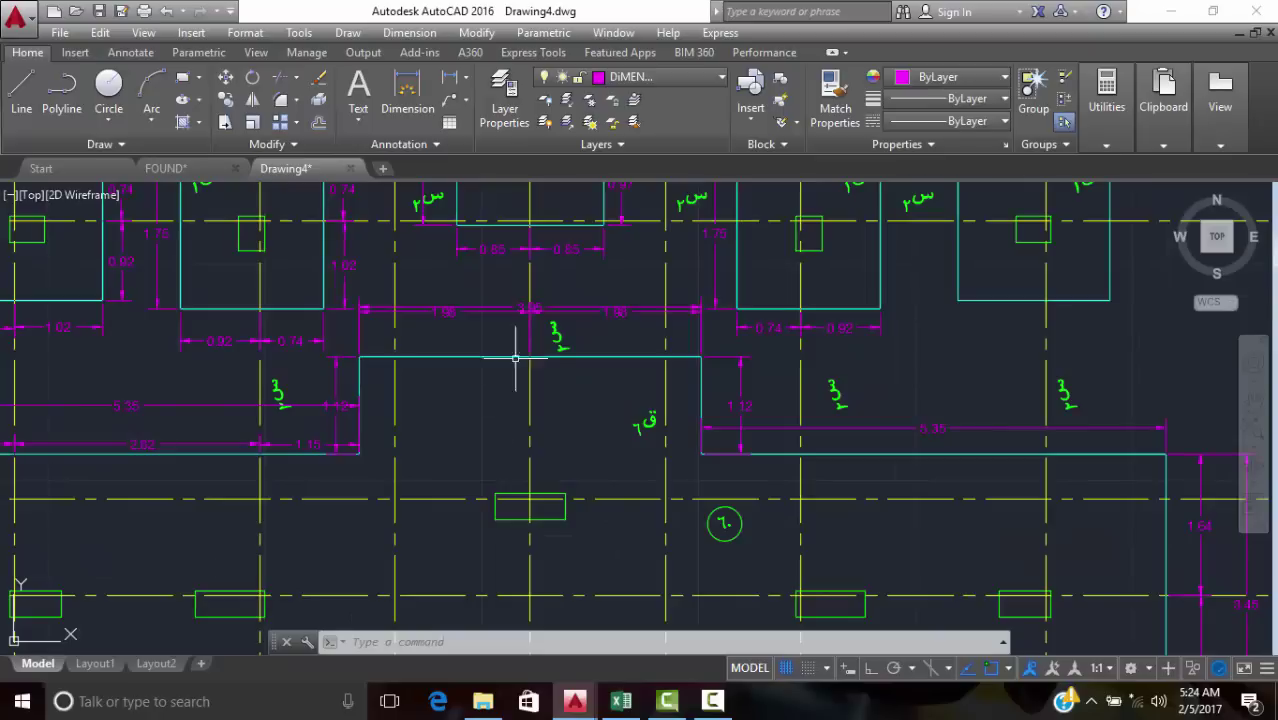
{"action": "scroll", "coordinate": [471, 294], "scroll_direction": "up", "scroll_amount": 4}
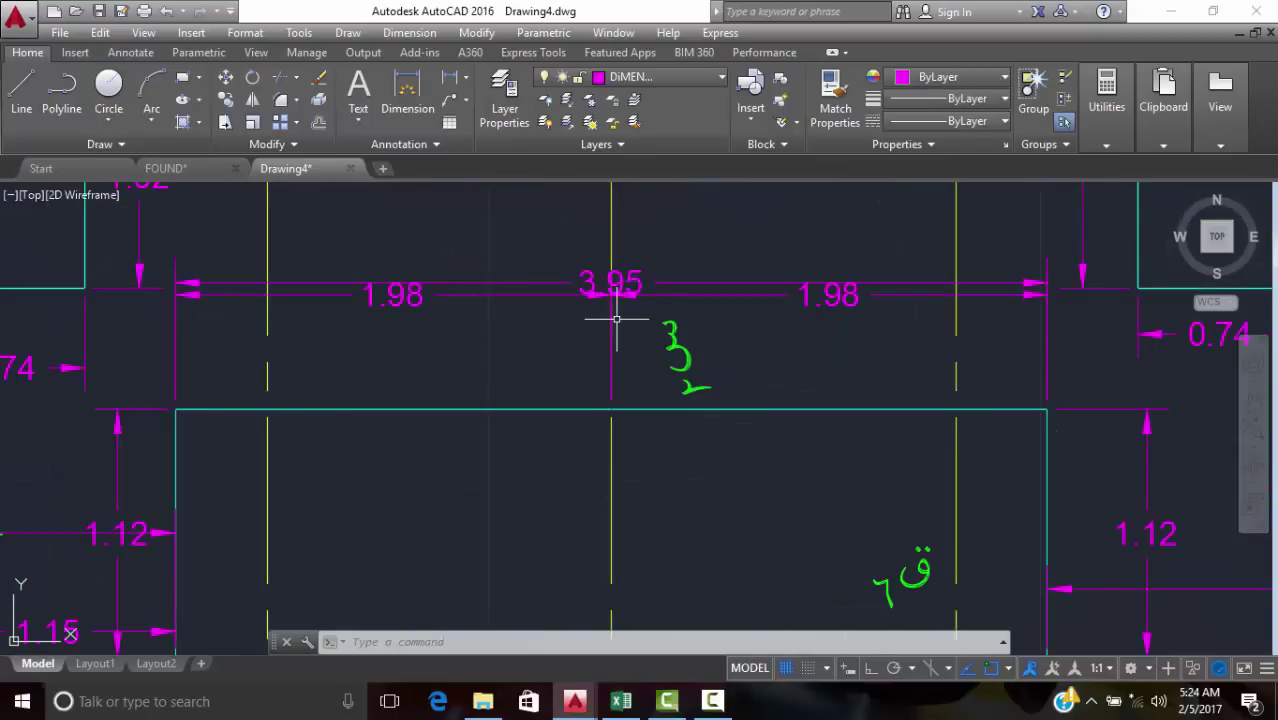
{"action": "scroll", "coordinate": [614, 322], "scroll_direction": "down", "scroll_amount": 4}
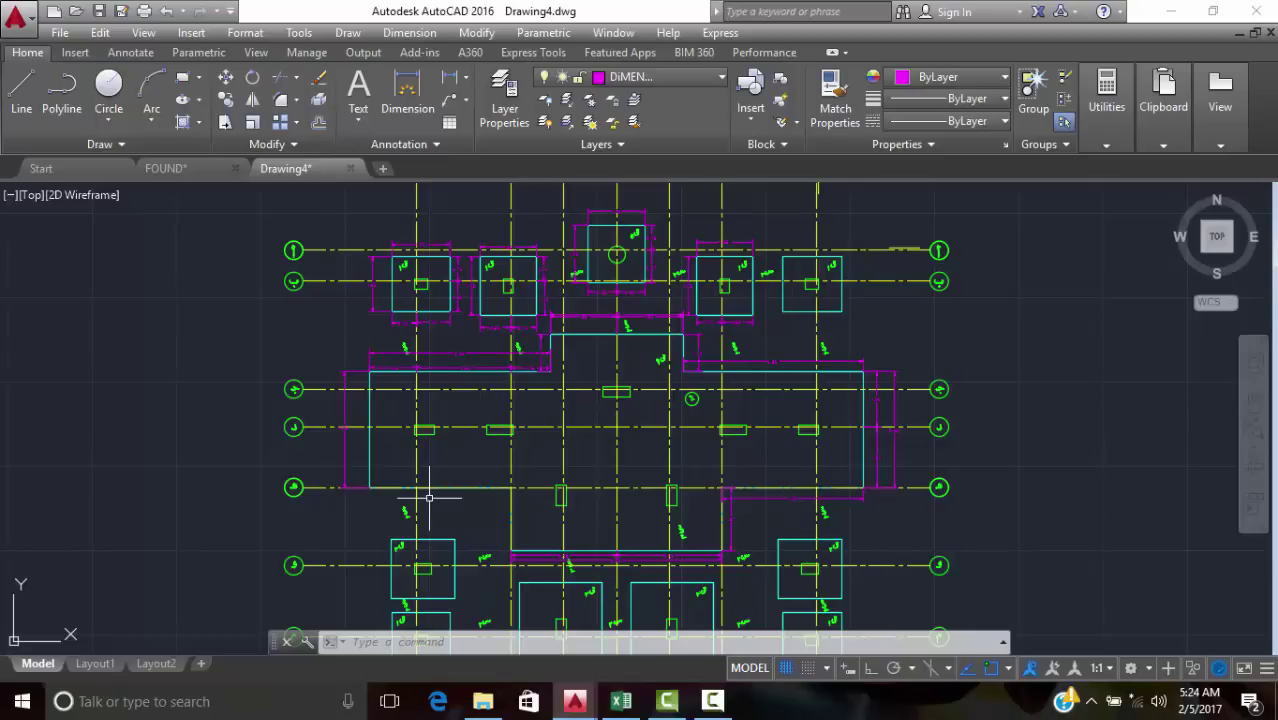
- Add a horizontal linear dimension for the large footing's lower-left edge, from outer to inner corner, placed below the edge
{"action": "scroll", "coordinate": [429, 497], "scroll_direction": "up", "scroll_amount": 5}
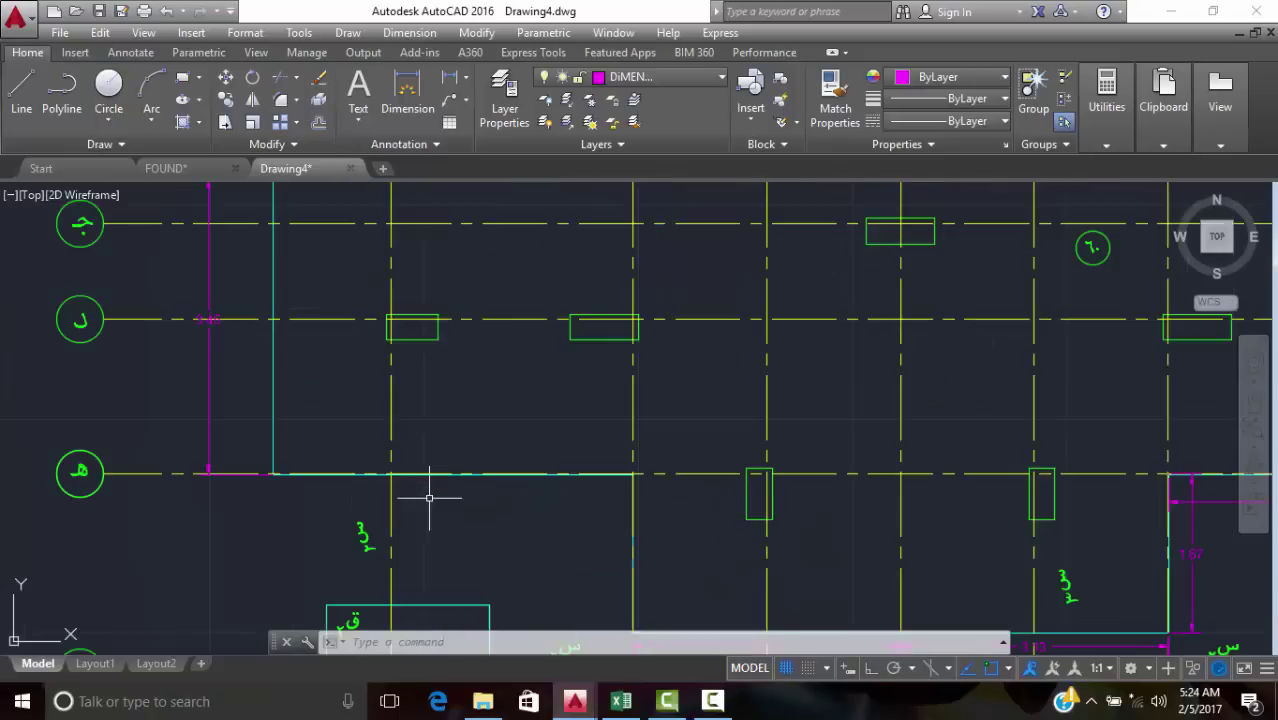
{"action": "type", "text": "dimlinear"}
{"action": "key", "text": "Return"}
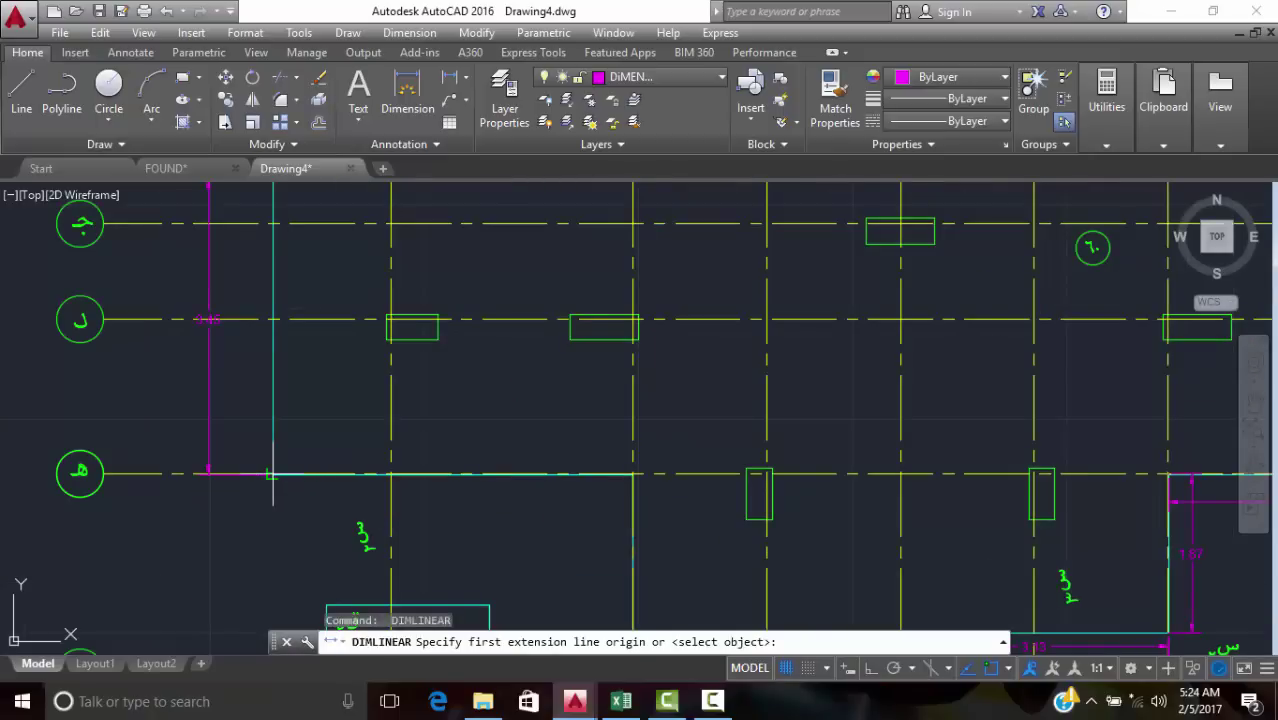
{"action": "left_click", "coordinate": [272, 473]}
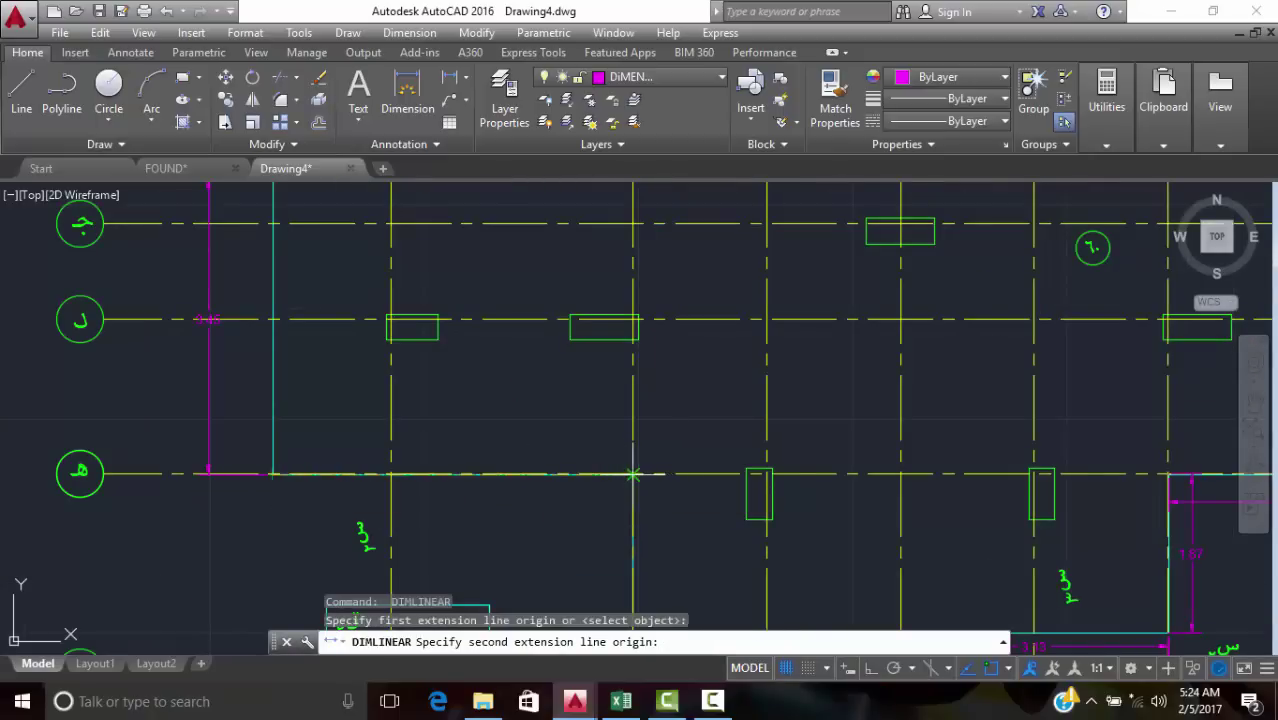
{"action": "left_click", "coordinate": [631, 473]}
{"action": "left_click", "coordinate": [606, 506]}
- Add a vertical linear dimension for the large footing's lower-left inner vertical edge, between its two corners, placed outside the outline
{"action": "scroll", "coordinate": [598, 520], "scroll_direction": "down", "scroll_amount": 5}
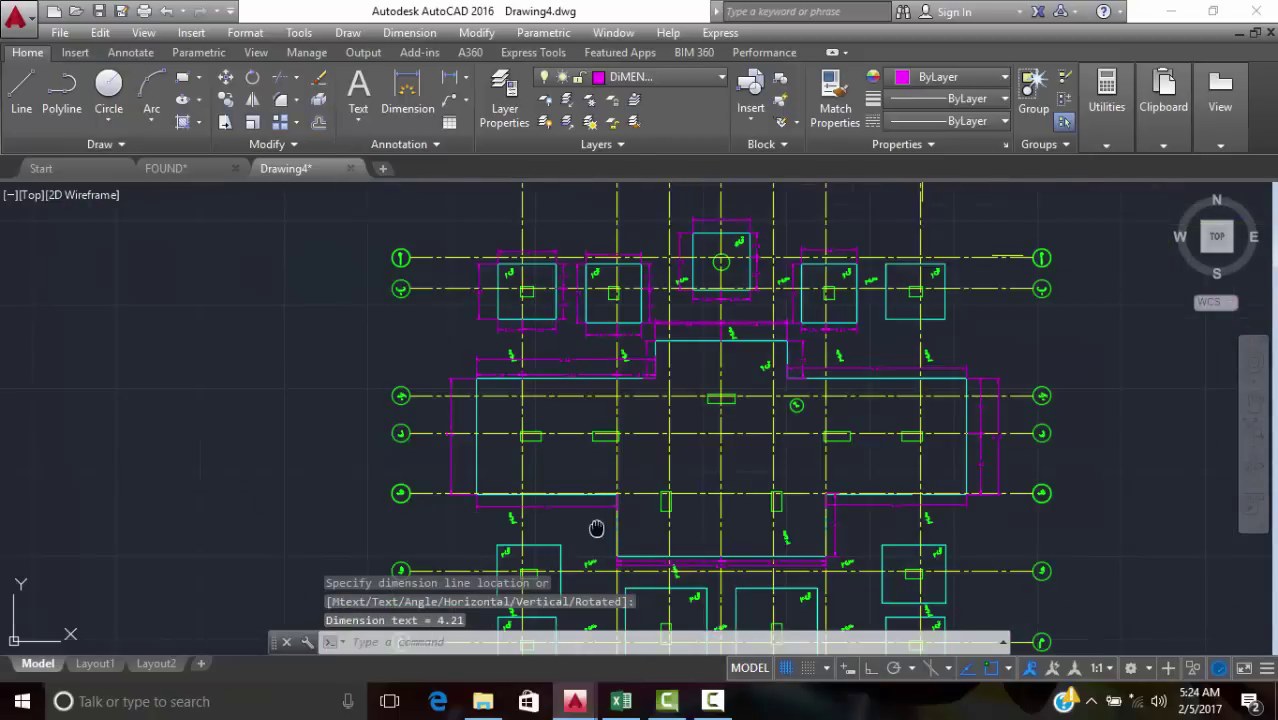
{"action": "scroll", "coordinate": [590, 470], "scroll_direction": "up", "scroll_amount": 7}
{"action": "key", "text": "Return"}
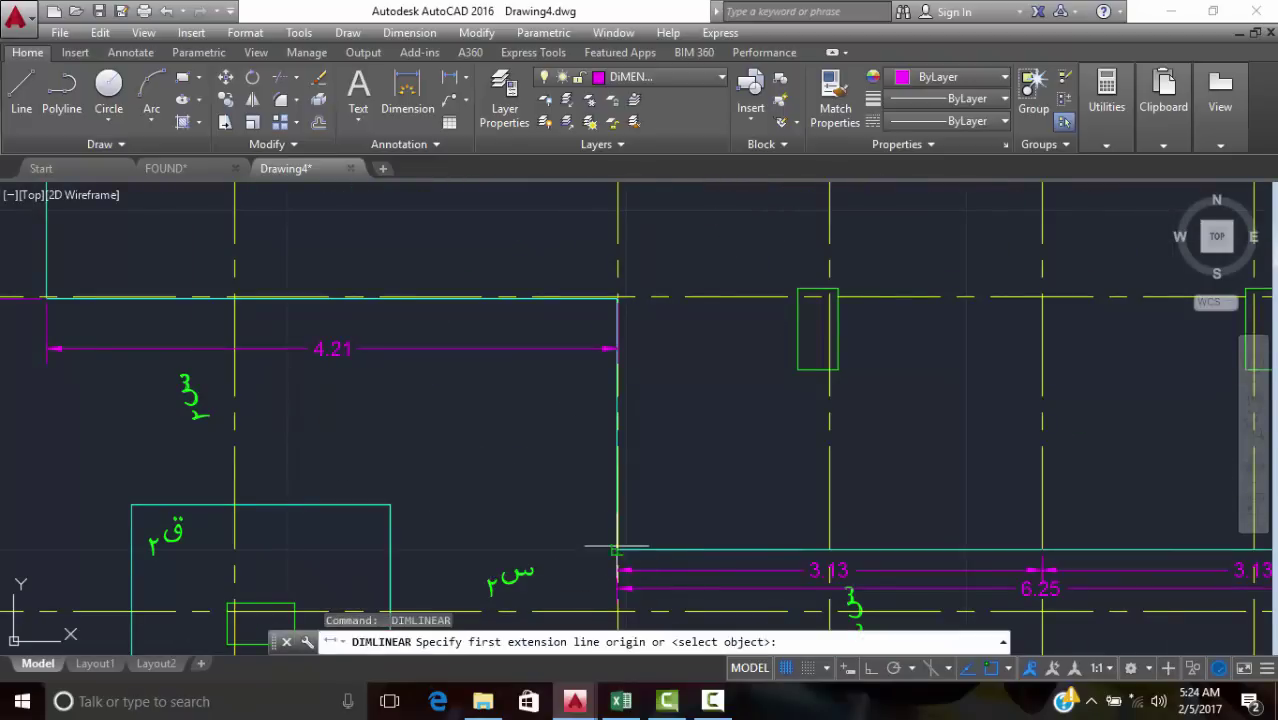
{"action": "left_click", "coordinate": [617, 549]}
{"action": "left_click", "coordinate": [617, 297]}
{"action": "left_click", "coordinate": [561, 326]}
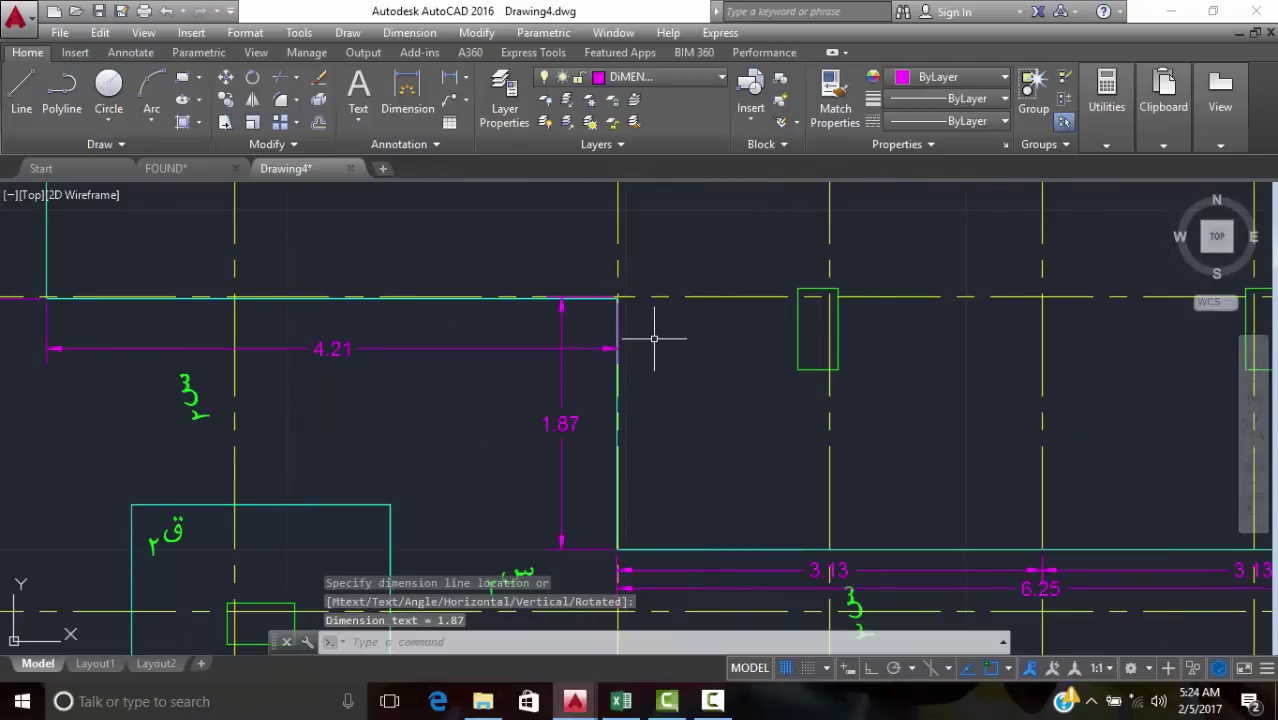
- Examine the dimensions placed around the large footing for edges that still lack one
{"action": "scroll", "coordinate": [880, 345], "scroll_direction": "down", "scroll_amount": 6}
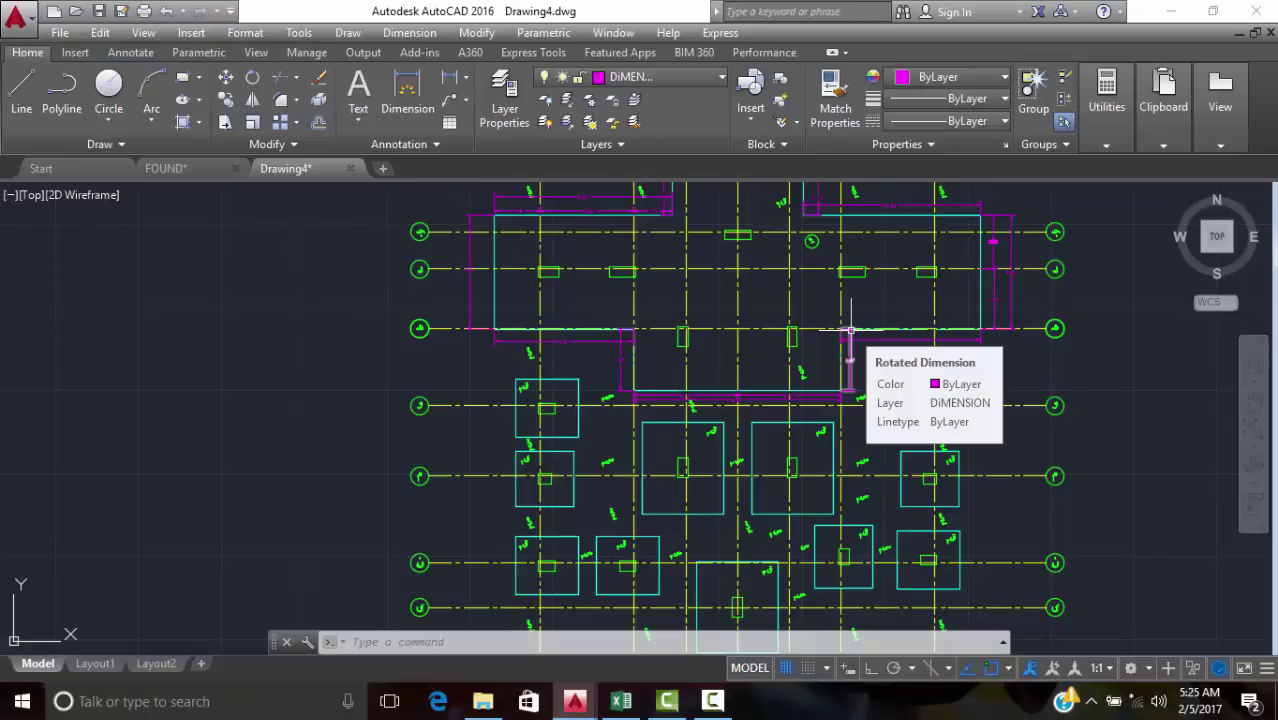
{"action": "scroll", "coordinate": [850, 330], "scroll_direction": "down", "scroll_amount": 5}
{"action": "scroll", "coordinate": [820, 250], "scroll_direction": "up", "scroll_amount": 5}
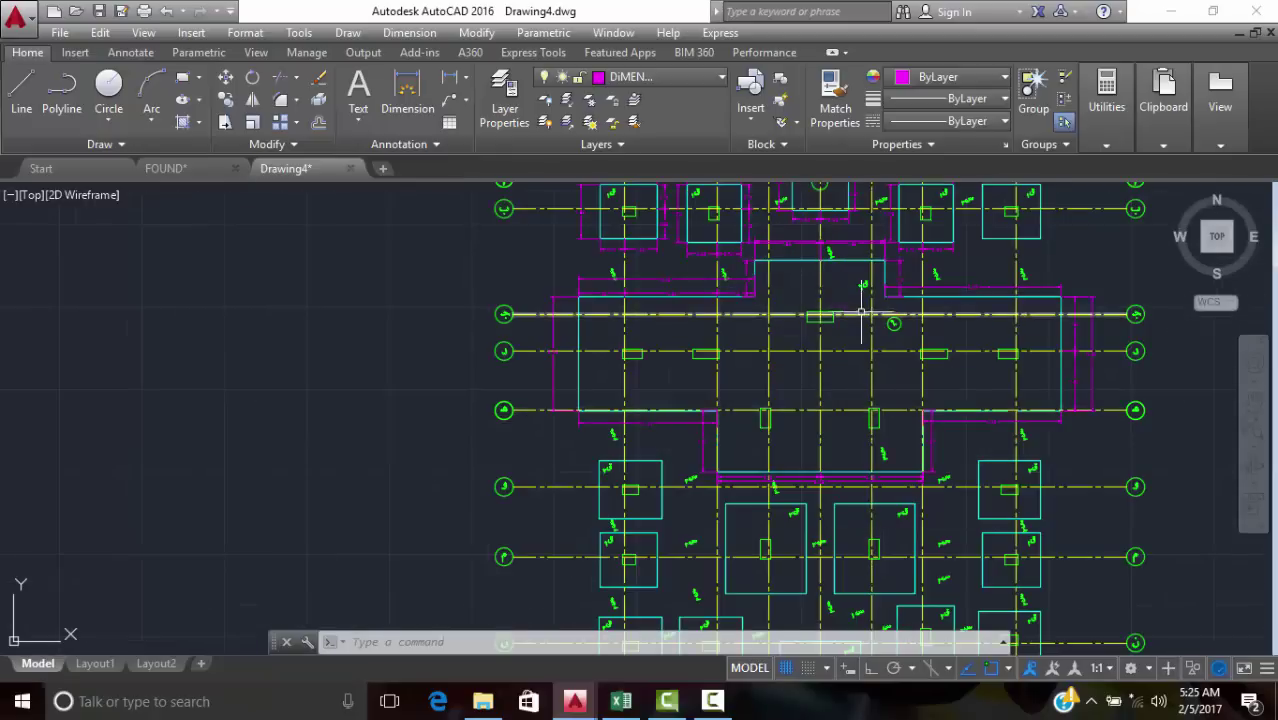
{"action": "scroll", "coordinate": [856, 308], "scroll_direction": "up", "scroll_amount": 2}
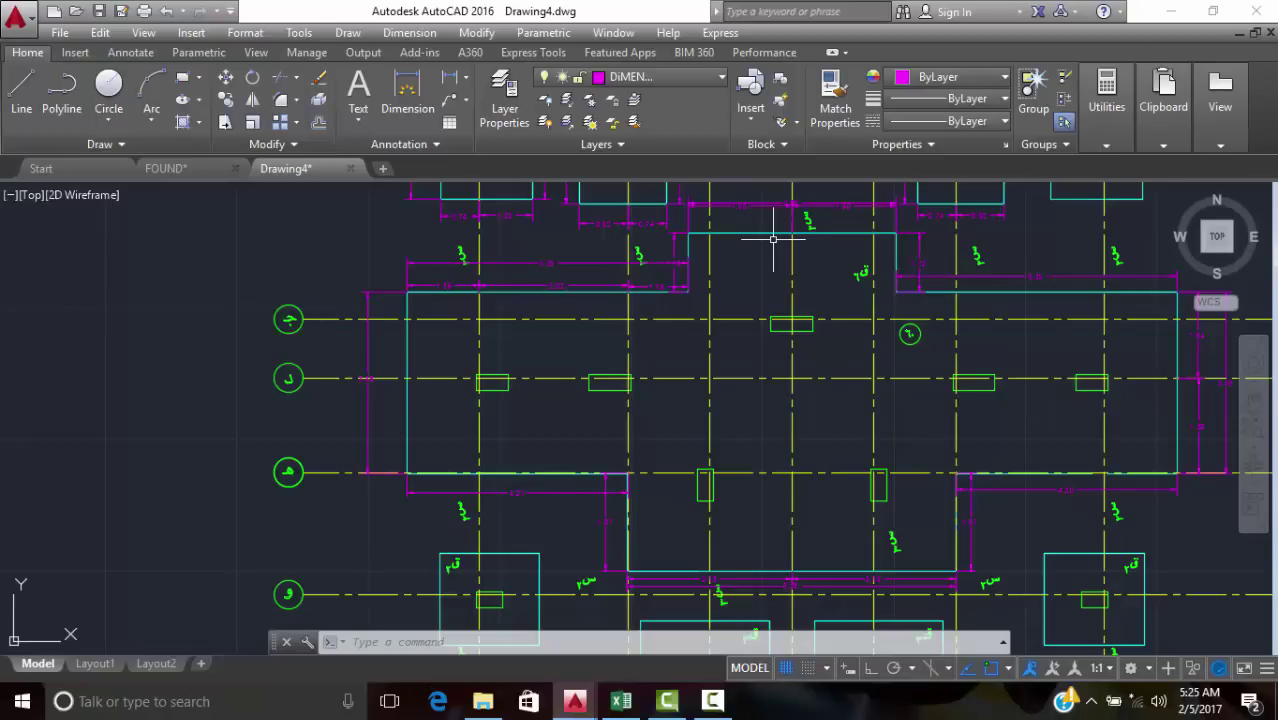
{"action": "scroll", "coordinate": [845, 320], "scroll_direction": "down", "scroll_amount": 2}
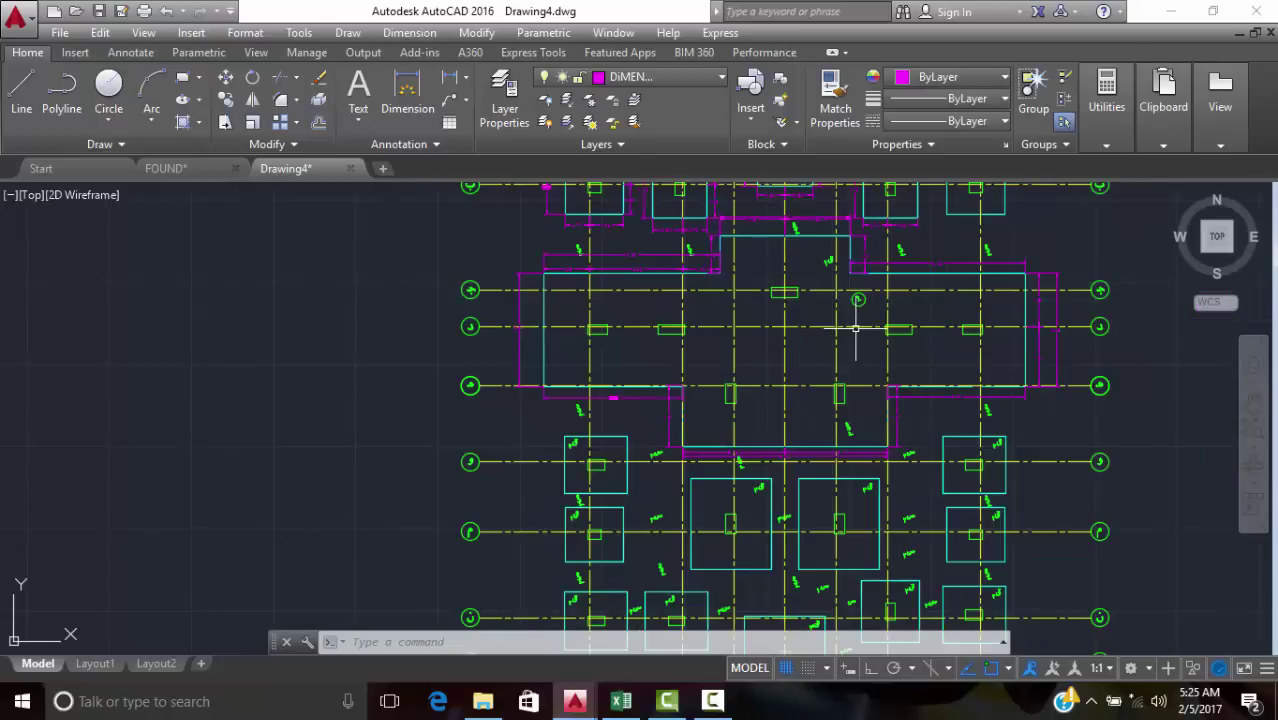
{"action": "middle_click_drag", "start_coordinate": [847, 323], "coordinate": [588, 326]}
{"action": "scroll", "coordinate": [570, 282], "scroll_direction": "up", "scroll_amount": 2}
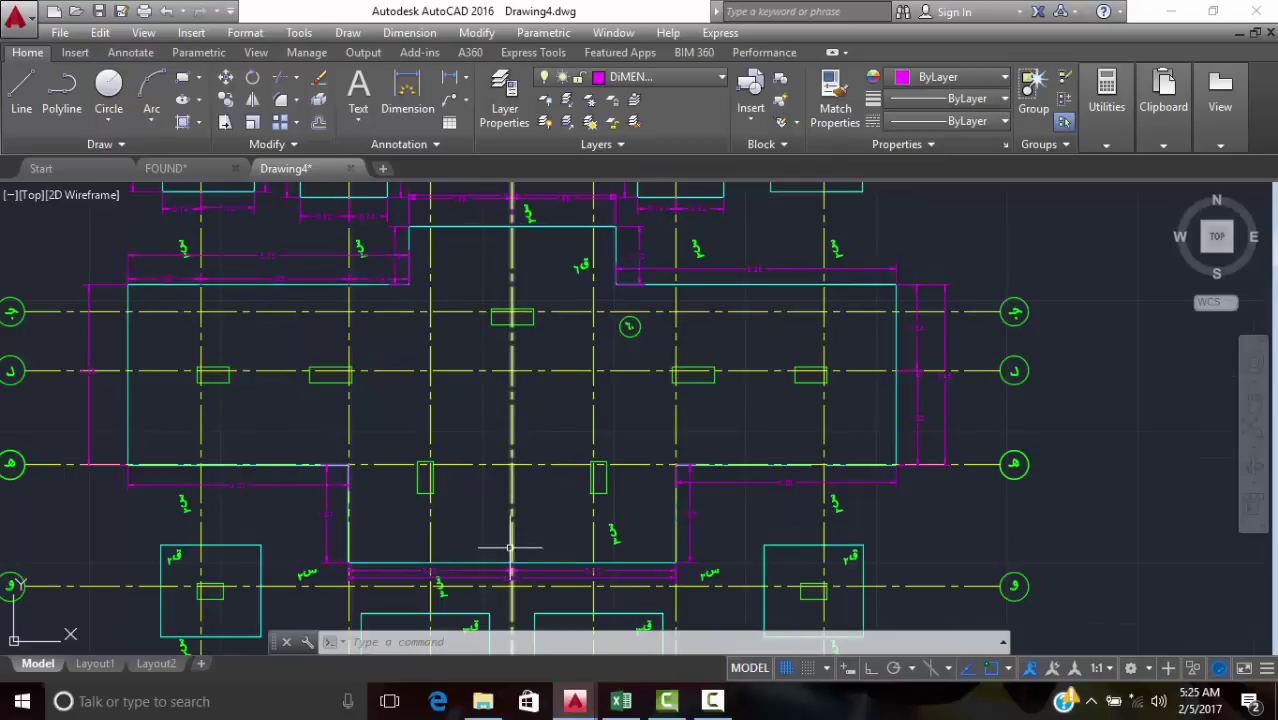
- Add an overall vertical linear dimension from the upper projection's edge to the lower edge on the central axis, placed inside the large footing
{"action": "left_click", "coordinate": [447, 88]}
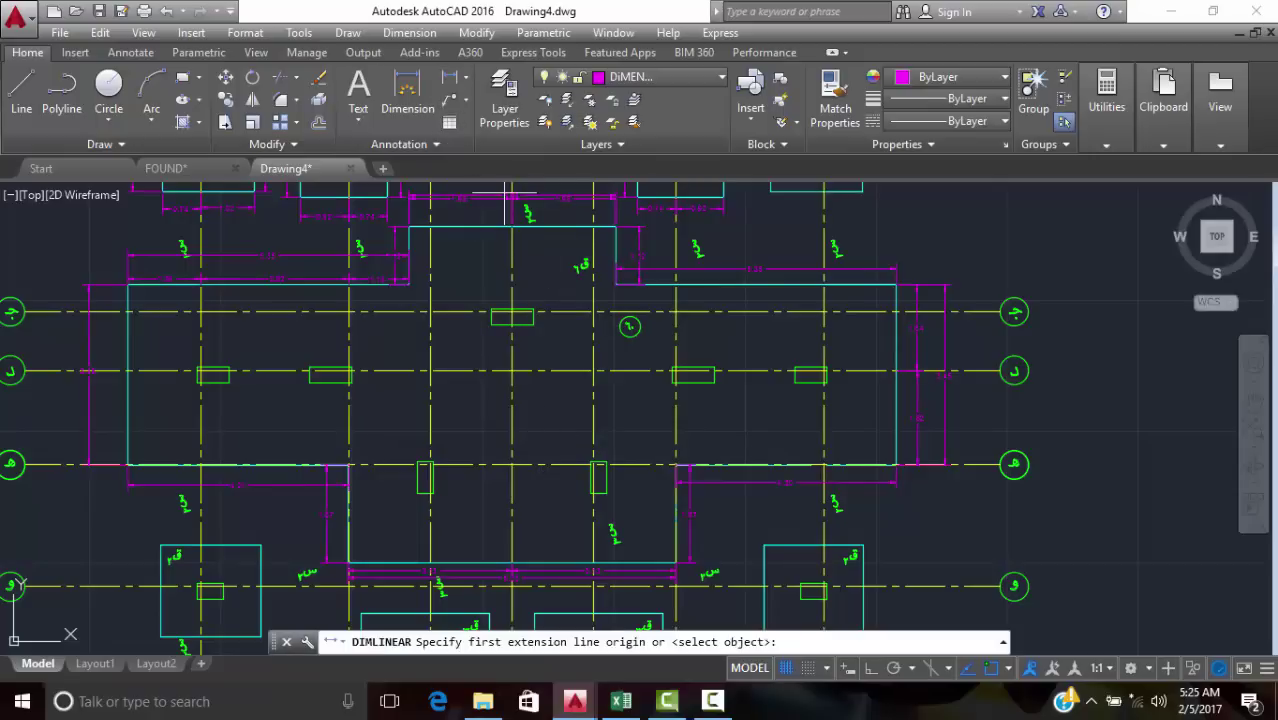
{"action": "scroll", "coordinate": [510, 230], "scroll_direction": "up", "scroll_amount": 2}
{"action": "scroll", "coordinate": [515, 229], "scroll_direction": "up", "scroll_amount": 2}
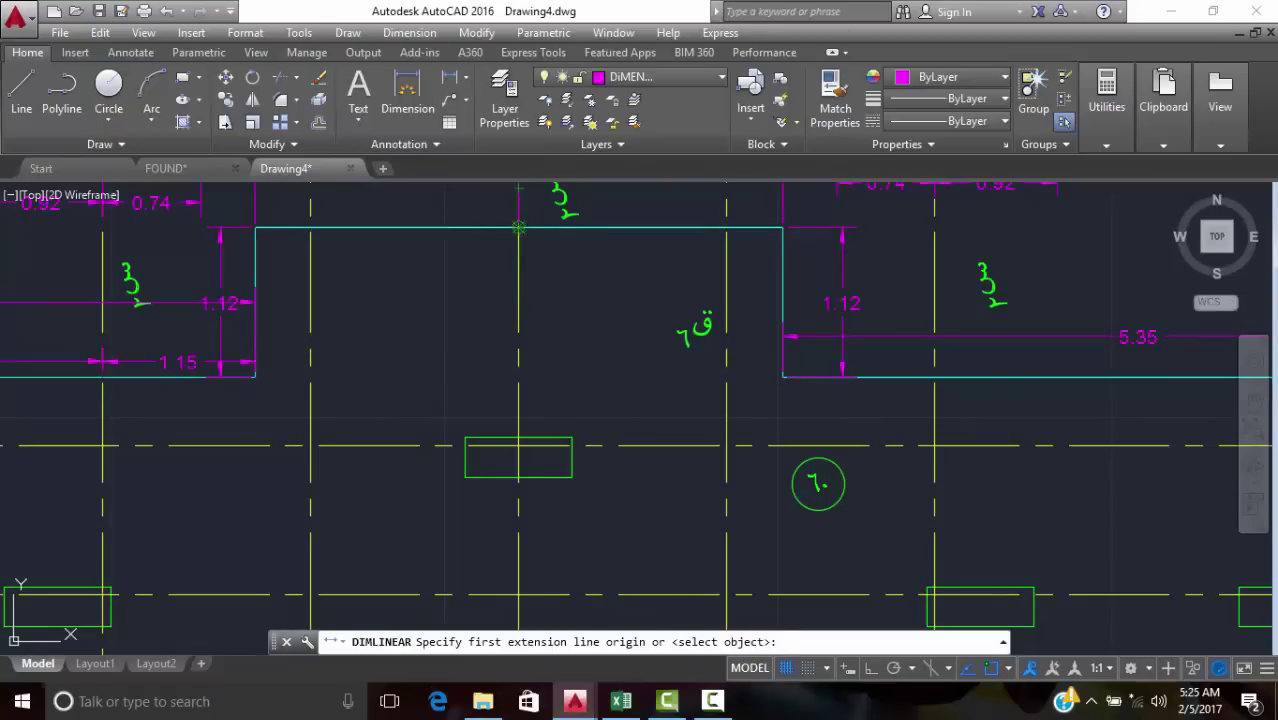
{"action": "left_click", "coordinate": [518, 228]}
{"action": "scroll", "coordinate": [518, 230], "scroll_direction": "down", "scroll_amount": 4}
{"action": "scroll", "coordinate": [448, 458], "scroll_direction": "up", "scroll_amount": 2}
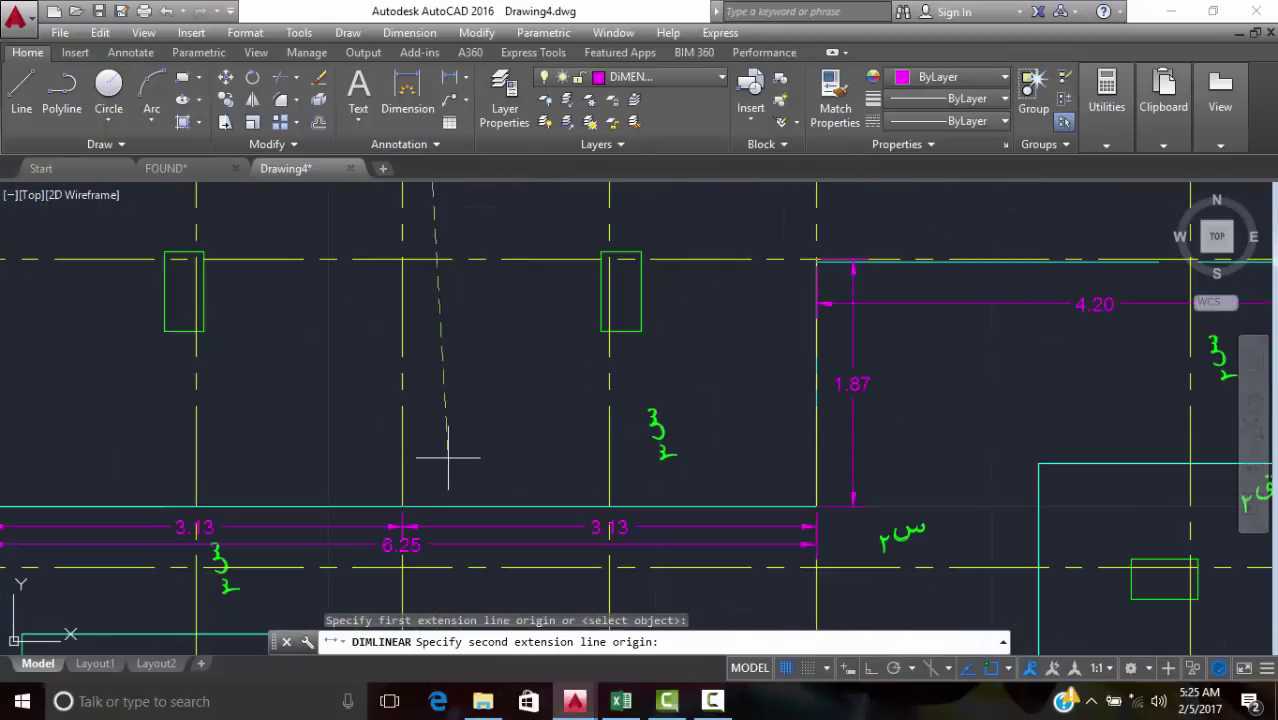
{"action": "left_click", "coordinate": [401, 507]}
{"action": "scroll", "coordinate": [470, 486], "scroll_direction": "down", "scroll_amount": 4}
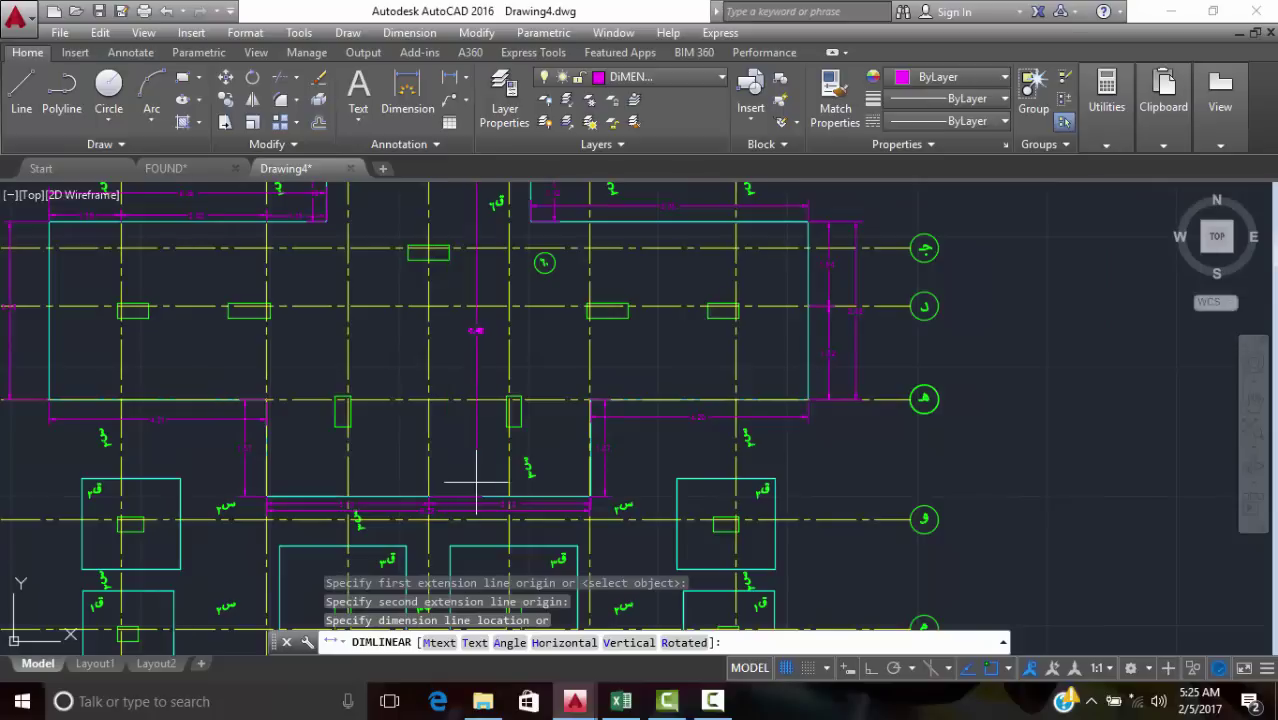
{"action": "left_click", "coordinate": [488, 440]}
- Add an overall horizontal linear dimension from the large footing's left edge to its right edge, placed inside the outline between two horizontal axes
{"action": "scroll", "coordinate": [489, 322], "scroll_direction": "up", "scroll_amount": 4}
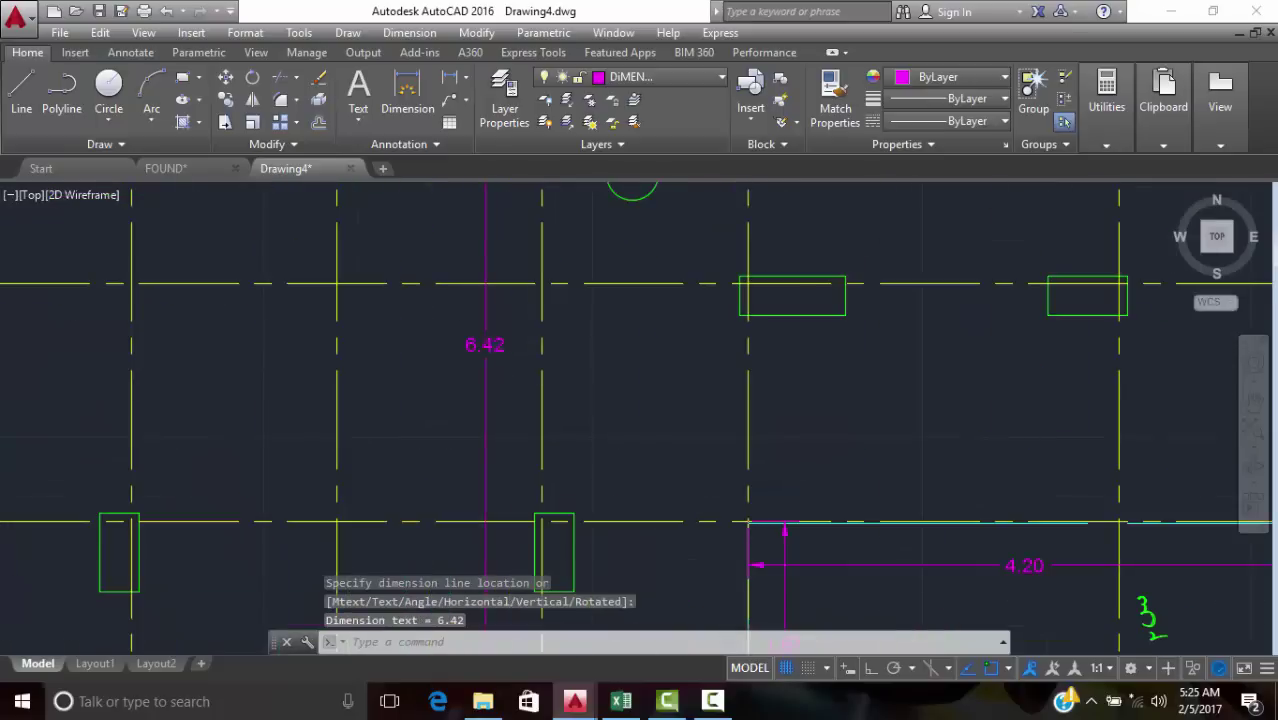
{"action": "scroll", "coordinate": [515, 345], "scroll_direction": "down", "scroll_amount": 4}
{"action": "scroll", "coordinate": [536, 357], "scroll_direction": "up", "scroll_amount": 3}
{"action": "key", "text": "Return"}
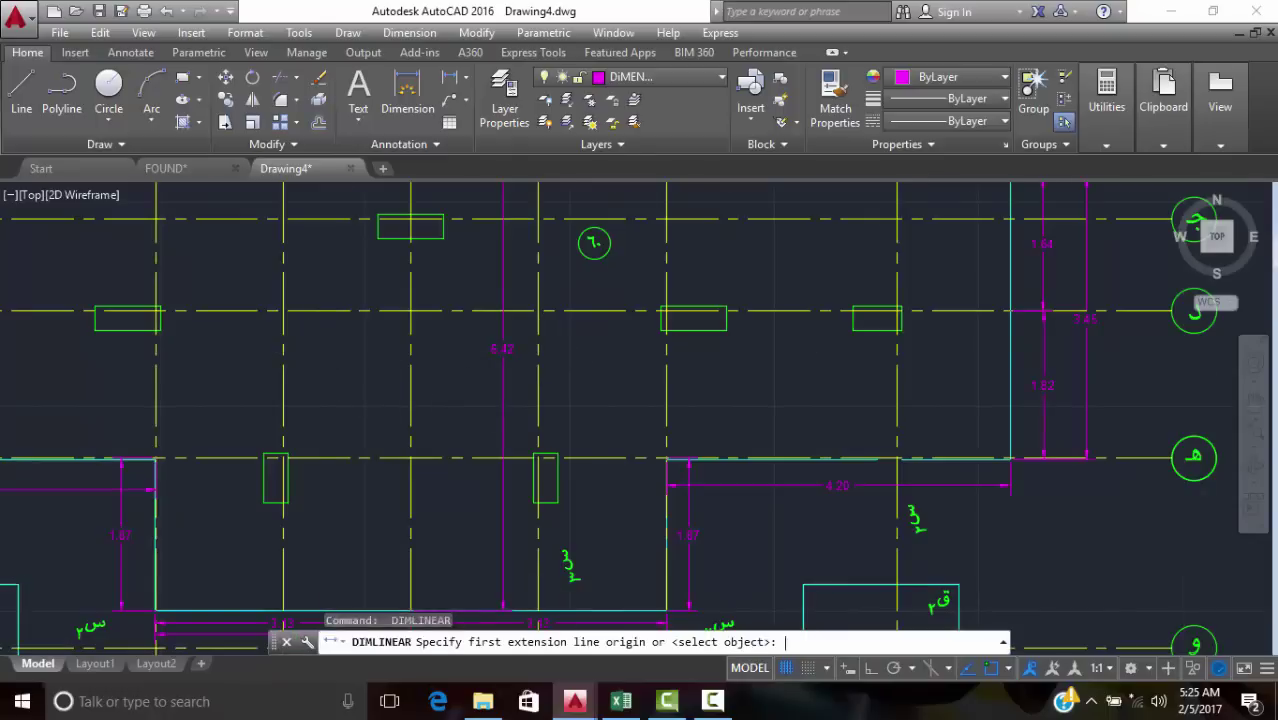
{"action": "scroll", "coordinate": [193, 385], "scroll_direction": "down", "scroll_amount": 4}
{"action": "scroll", "coordinate": [193, 385], "scroll_direction": "up", "scroll_amount": 3}
{"action": "left_click", "coordinate": [196, 388]}
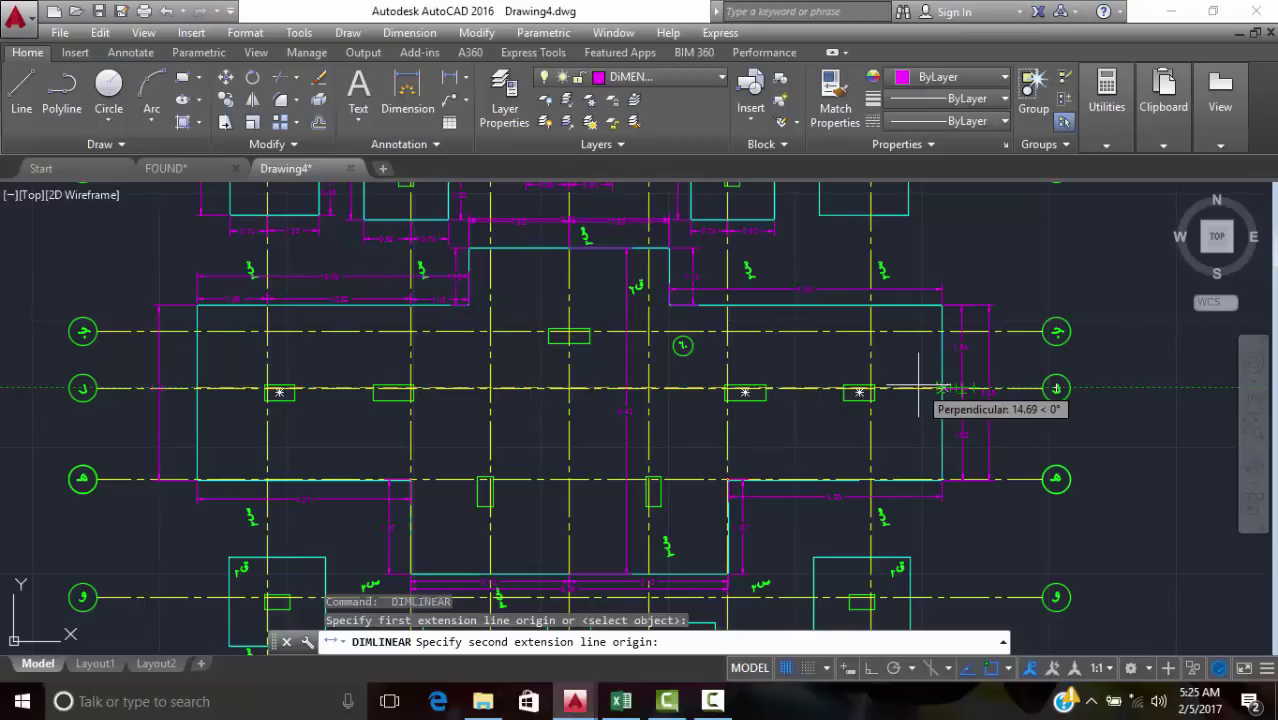
{"action": "scroll", "coordinate": [918, 388], "scroll_direction": "up", "scroll_amount": 2}
{"action": "left_click", "coordinate": [953, 389]}
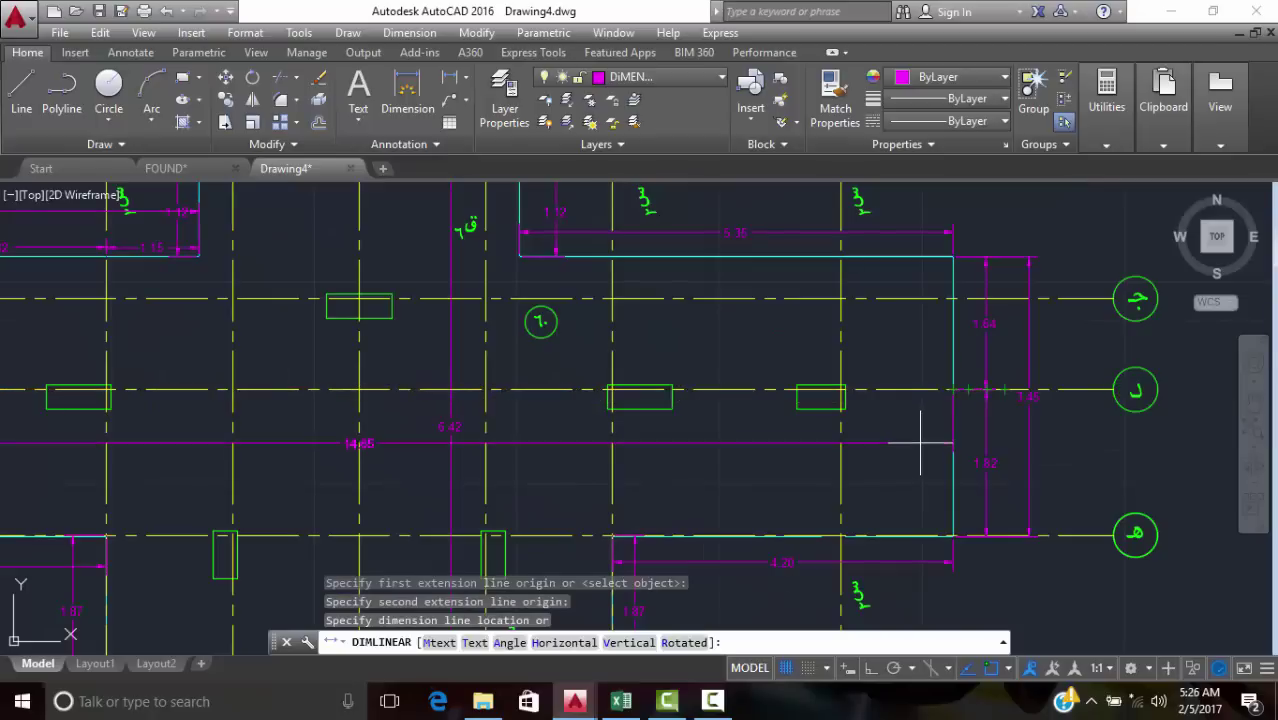
{"action": "scroll", "coordinate": [590, 455], "scroll_direction": "down", "scroll_amount": 2}
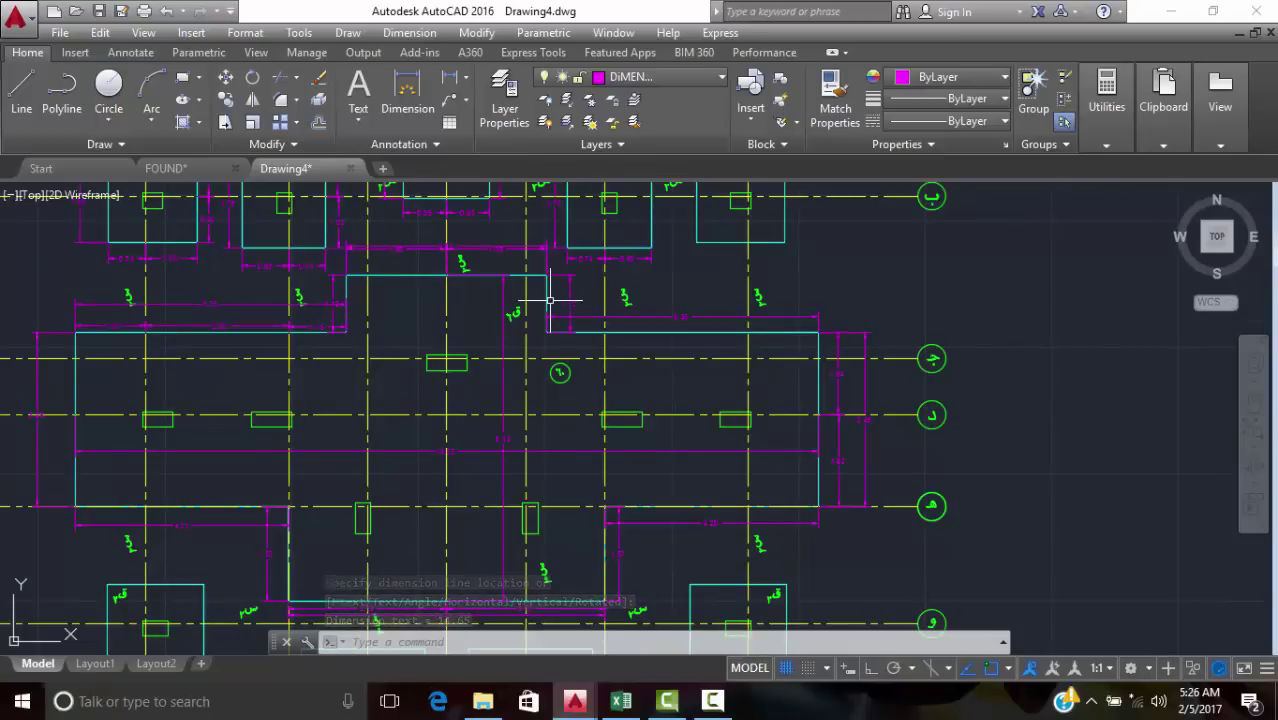
{"action": "scroll", "coordinate": [820, 440], "scroll_direction": "up", "scroll_amount": 2}
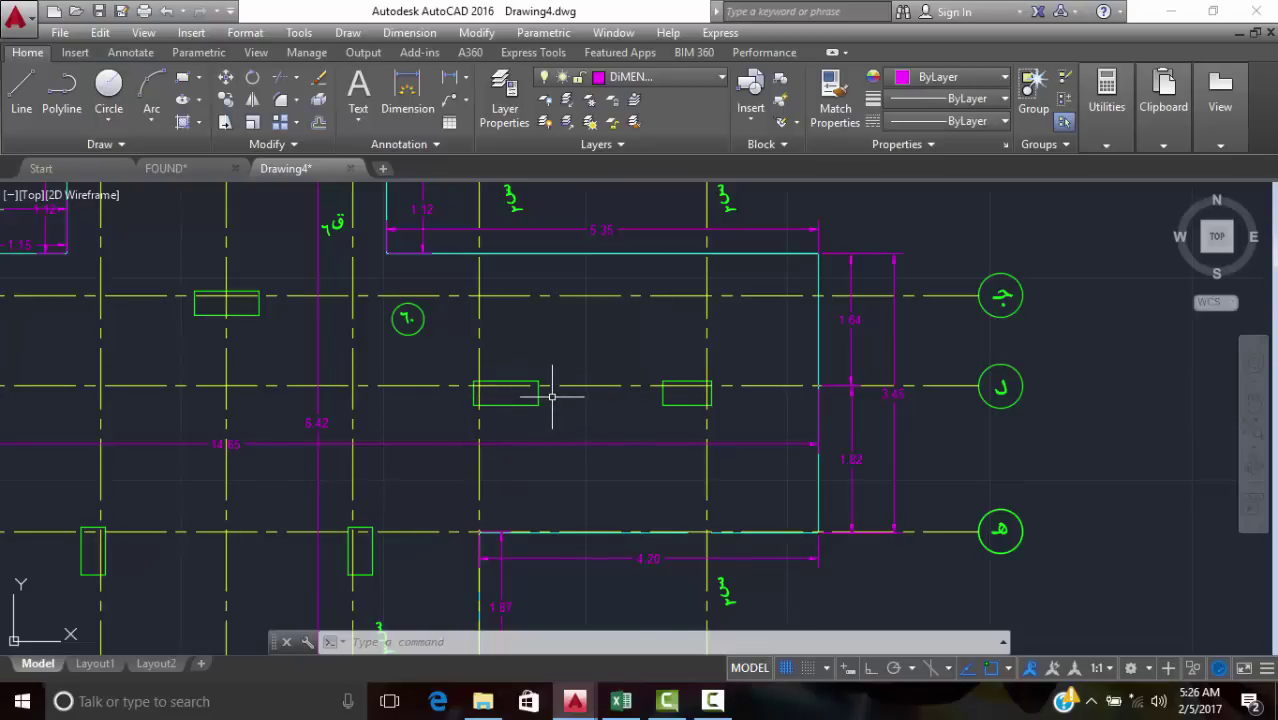
{"action": "scroll", "coordinate": [551, 396], "scroll_direction": "down", "scroll_amount": 2}
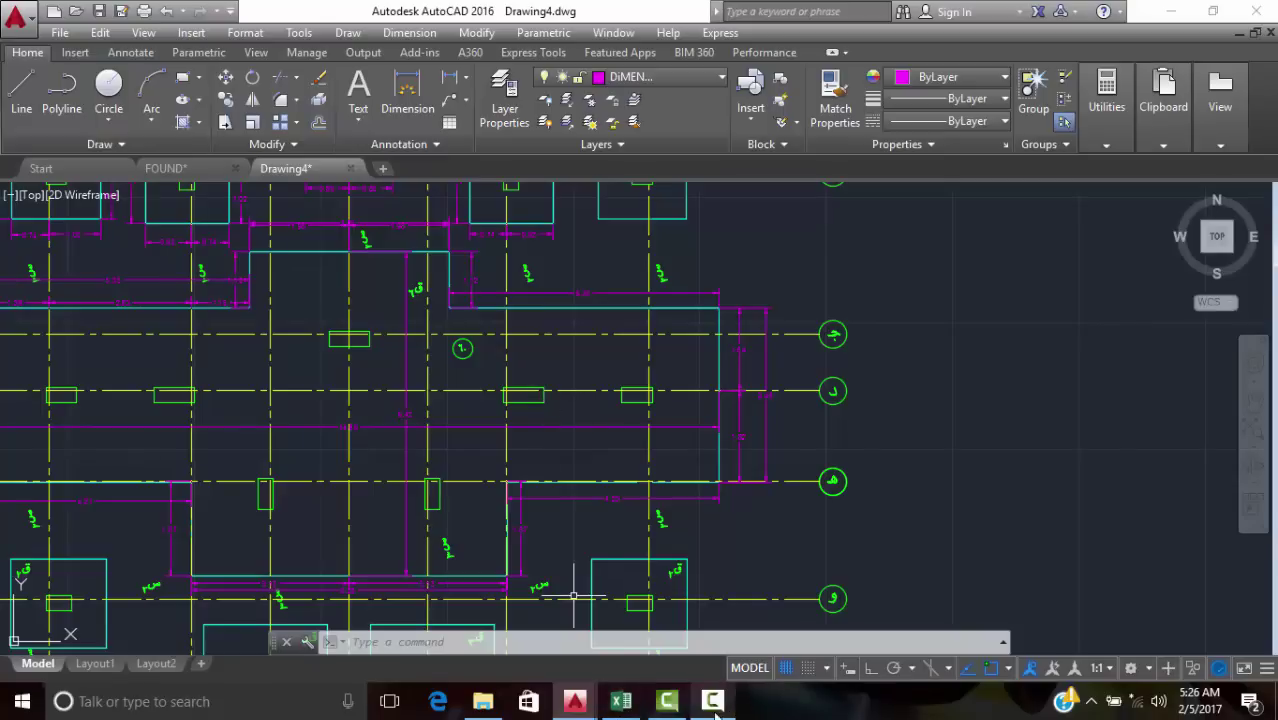
{"action": "left_click", "coordinate": [712, 701]}
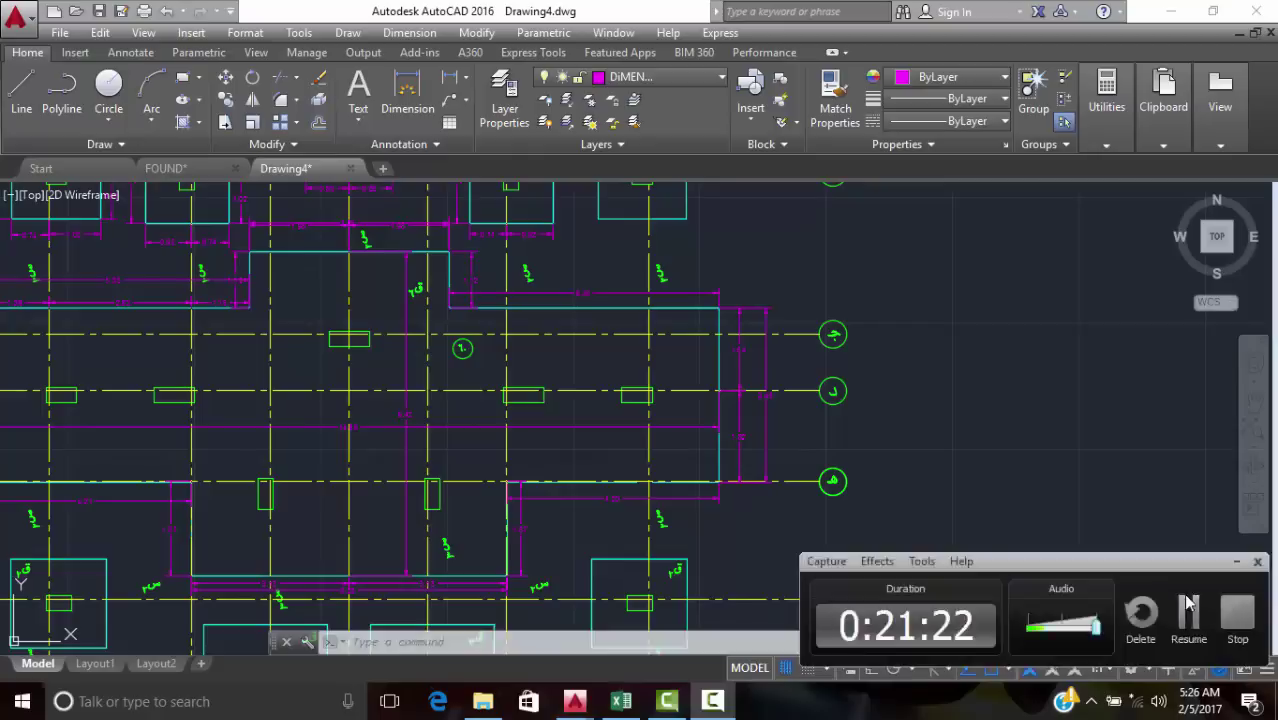
{"action": "left_click", "coordinate": [1184, 605]}
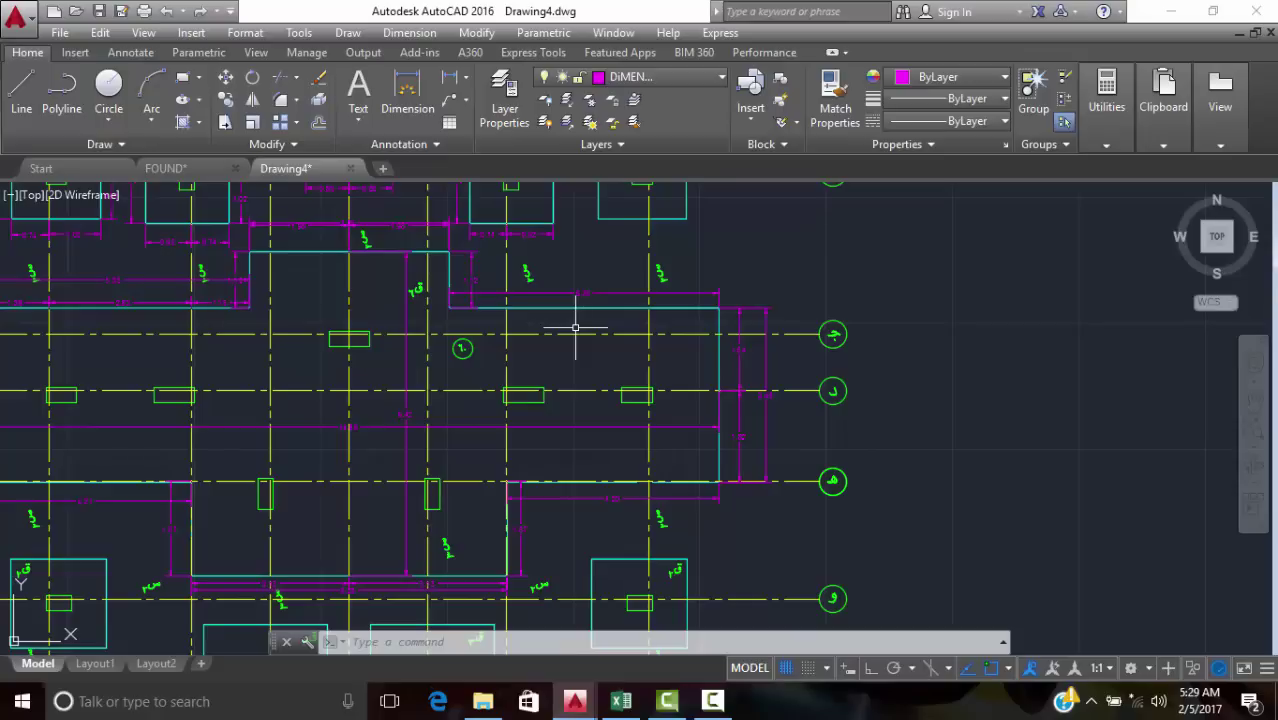
{"action": "left_click", "coordinate": [712, 701]}
{"action": "left_click", "coordinate": [1236, 561]}
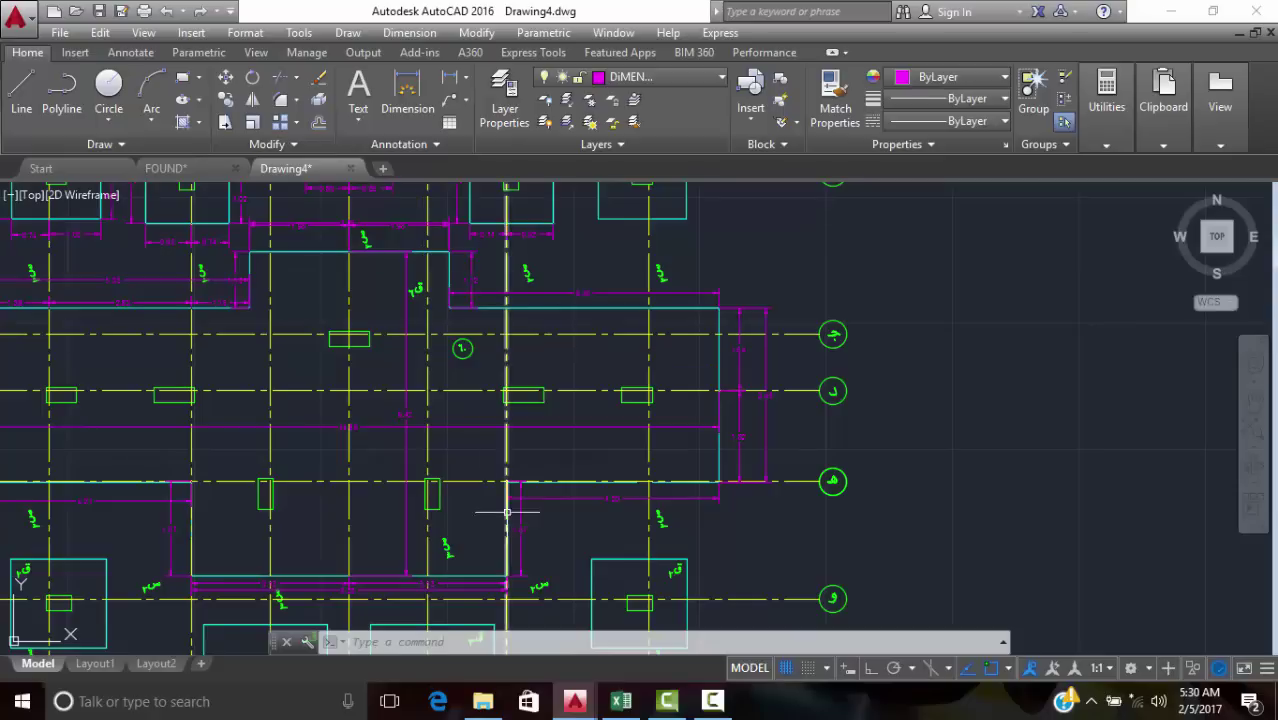
{"action": "scroll", "coordinate": [415, 429], "scroll_direction": "up", "scroll_amount": 5}
{"action": "scroll", "coordinate": [382, 404], "scroll_direction": "down", "scroll_amount": 5}
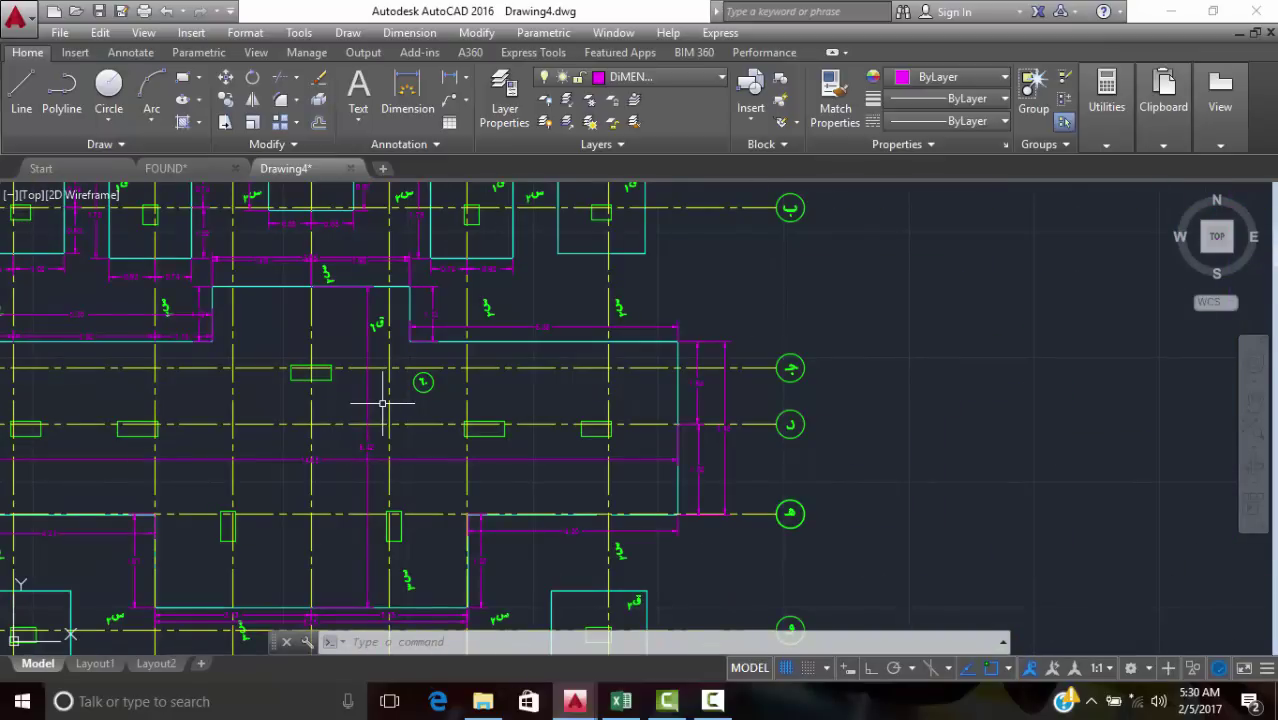
{"action": "scroll", "coordinate": [457, 295], "scroll_direction": "up", "scroll_amount": 3}
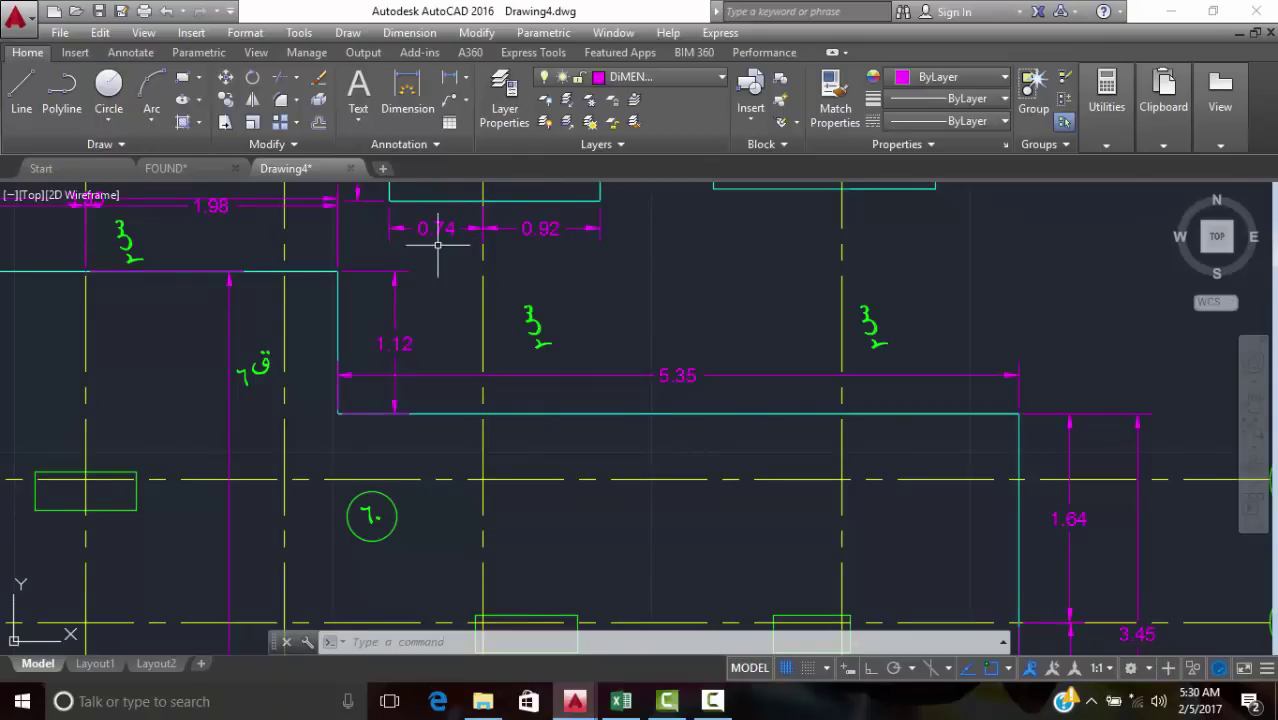
{"action": "scroll", "coordinate": [461, 256], "scroll_direction": "down", "scroll_amount": 3}
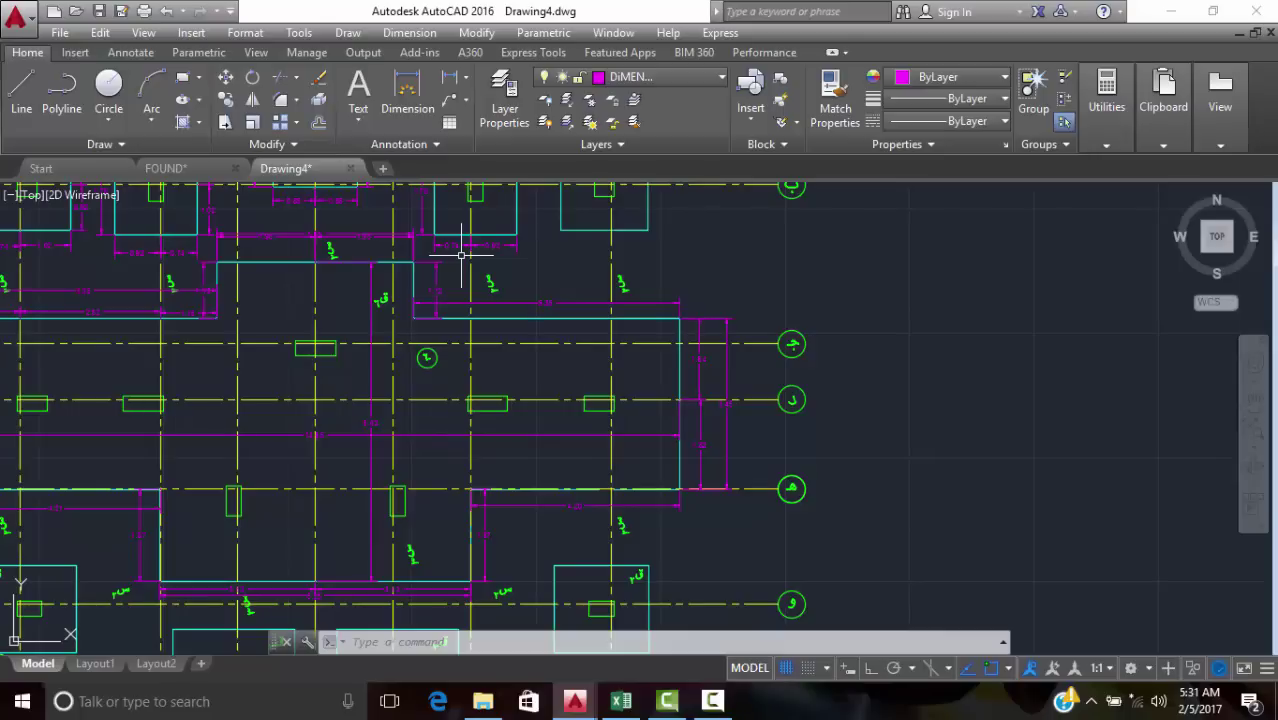
{"action": "scroll", "coordinate": [648, 243], "scroll_direction": "down", "scroll_amount": 5}
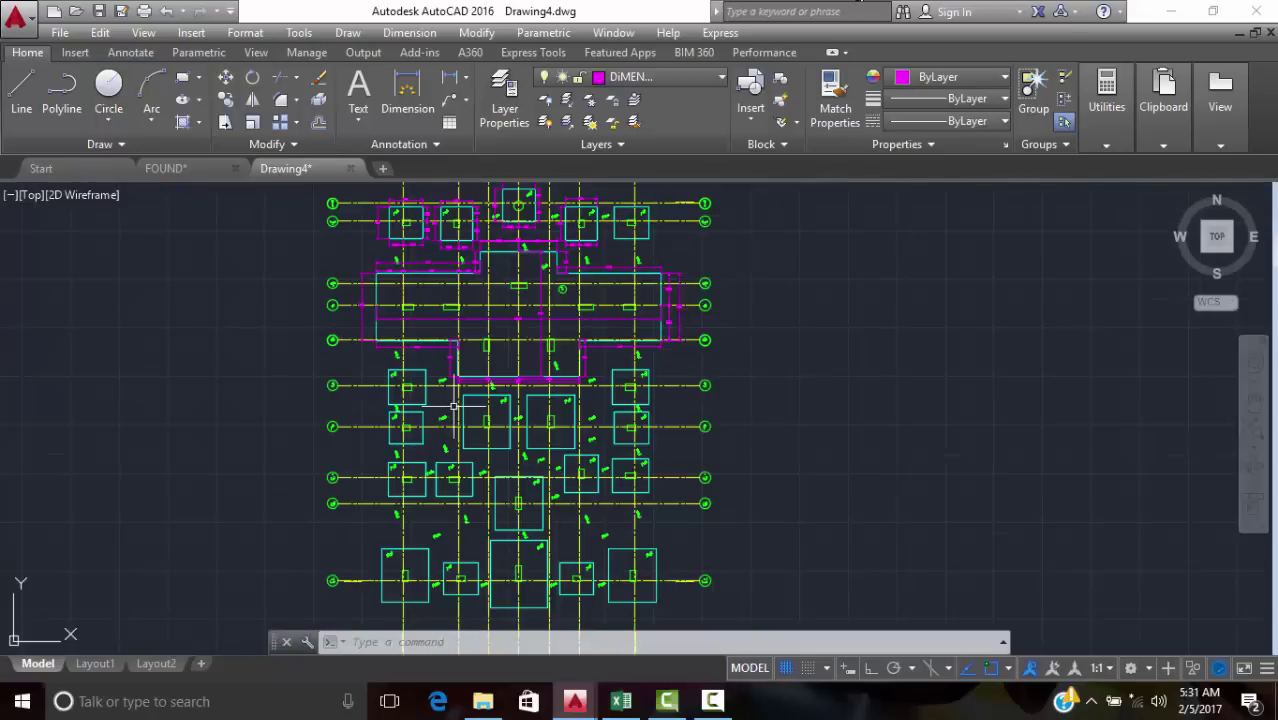
- Add a horizontal linear dimension above the left ق٣ footing, from its upper-left corner to the vertical column axis
{"action": "scroll", "coordinate": [453, 405], "scroll_direction": "up", "scroll_amount": 5}
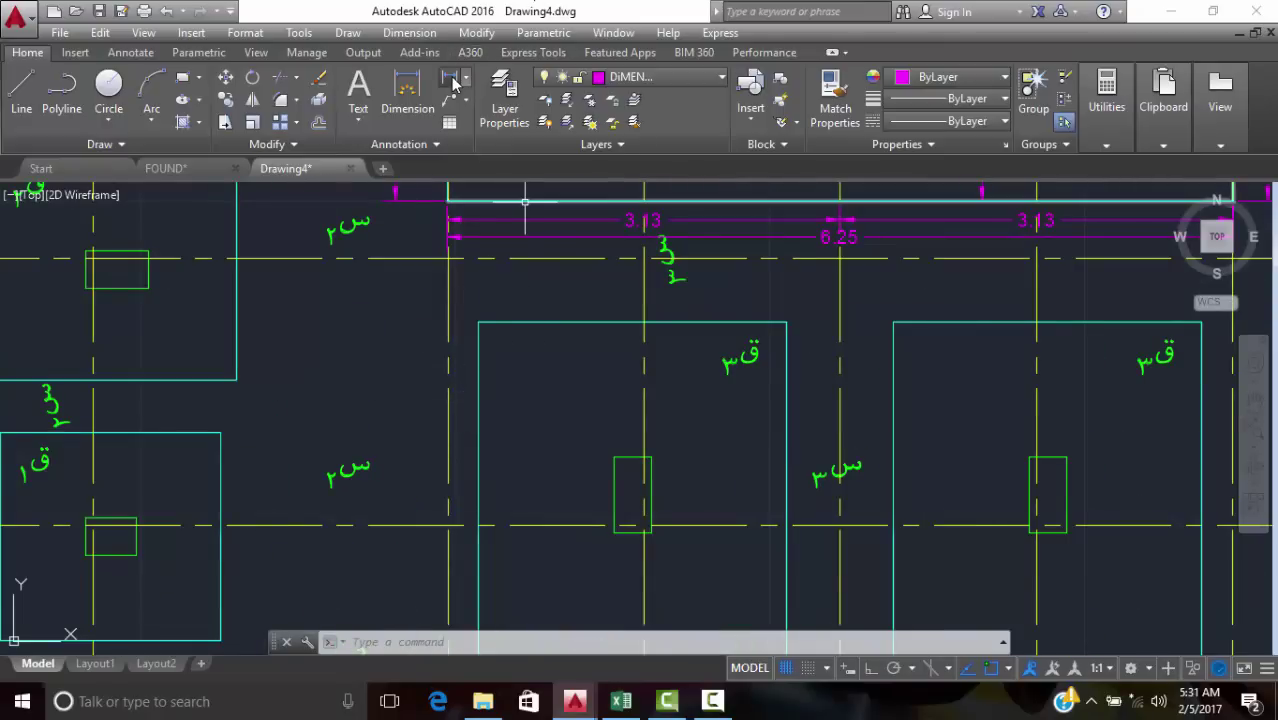
{"action": "left_click", "coordinate": [451, 80]}
{"action": "scroll", "coordinate": [522, 400], "scroll_direction": "up", "scroll_amount": 4}
{"action": "left_click", "coordinate": [460, 274]}
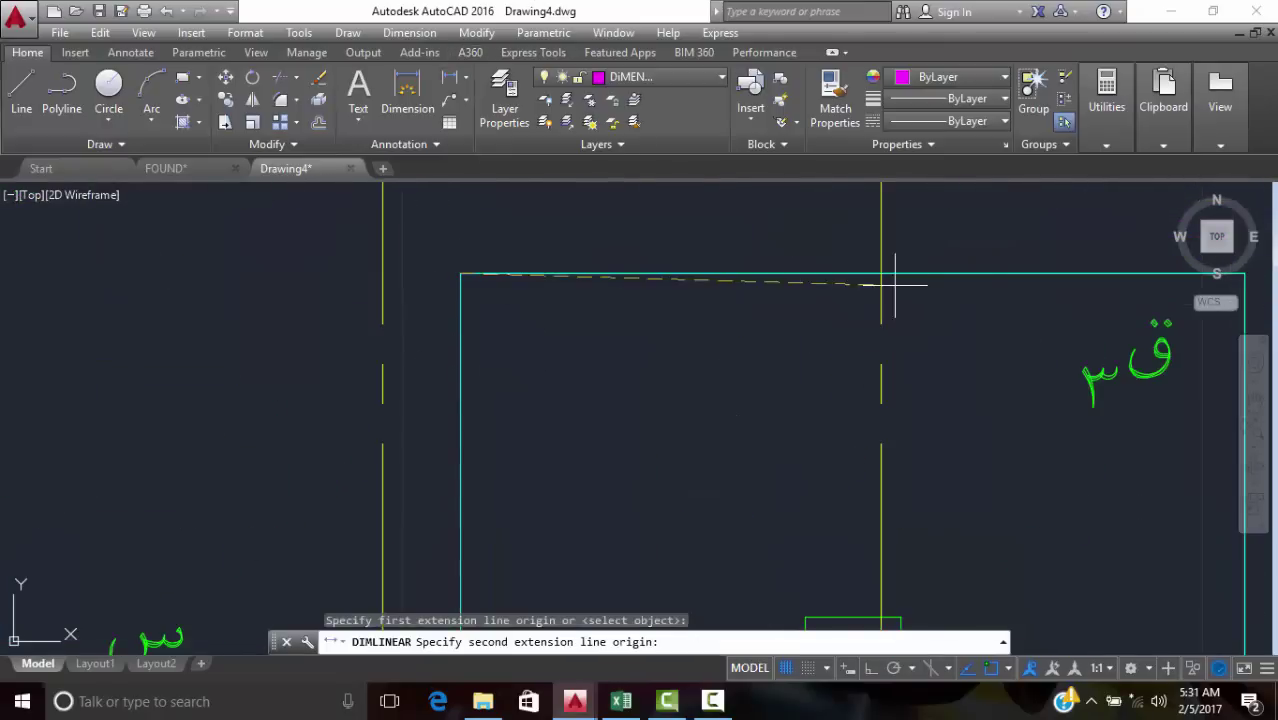
{"action": "left_click", "coordinate": [881, 275]}
{"action": "left_click", "coordinate": [856, 242]}
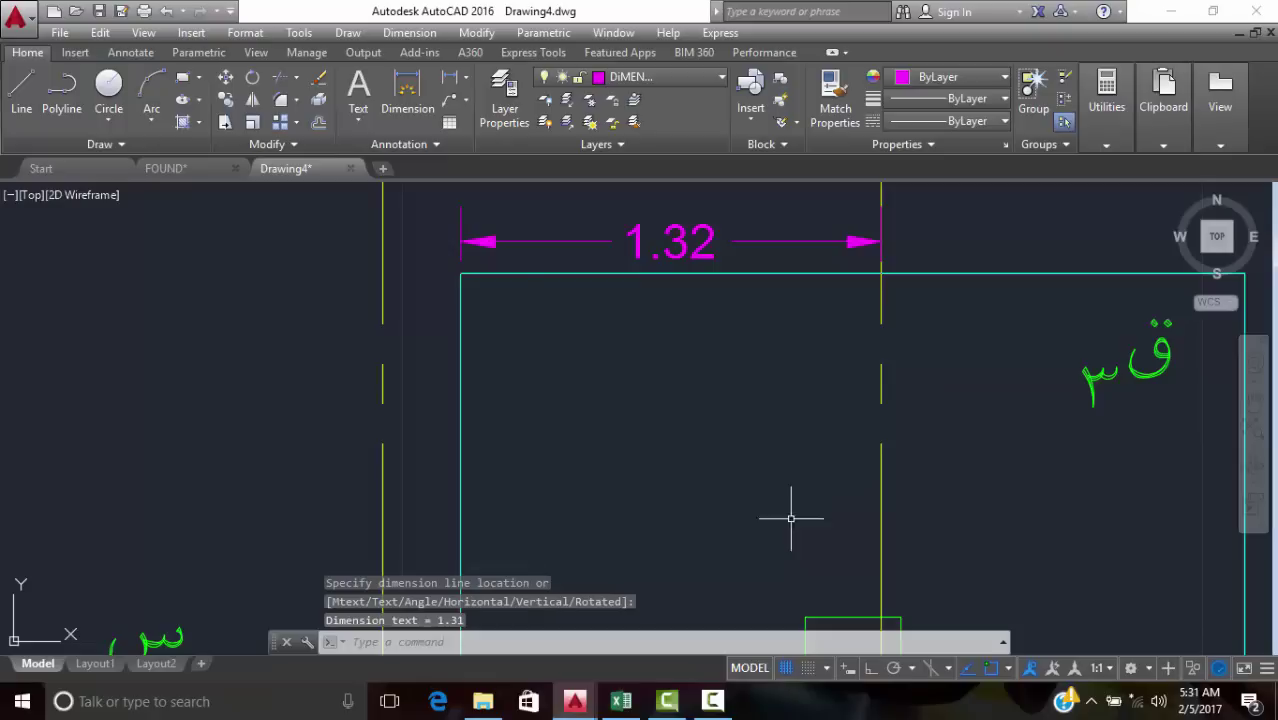
{"action": "left_click", "coordinate": [730, 705]}
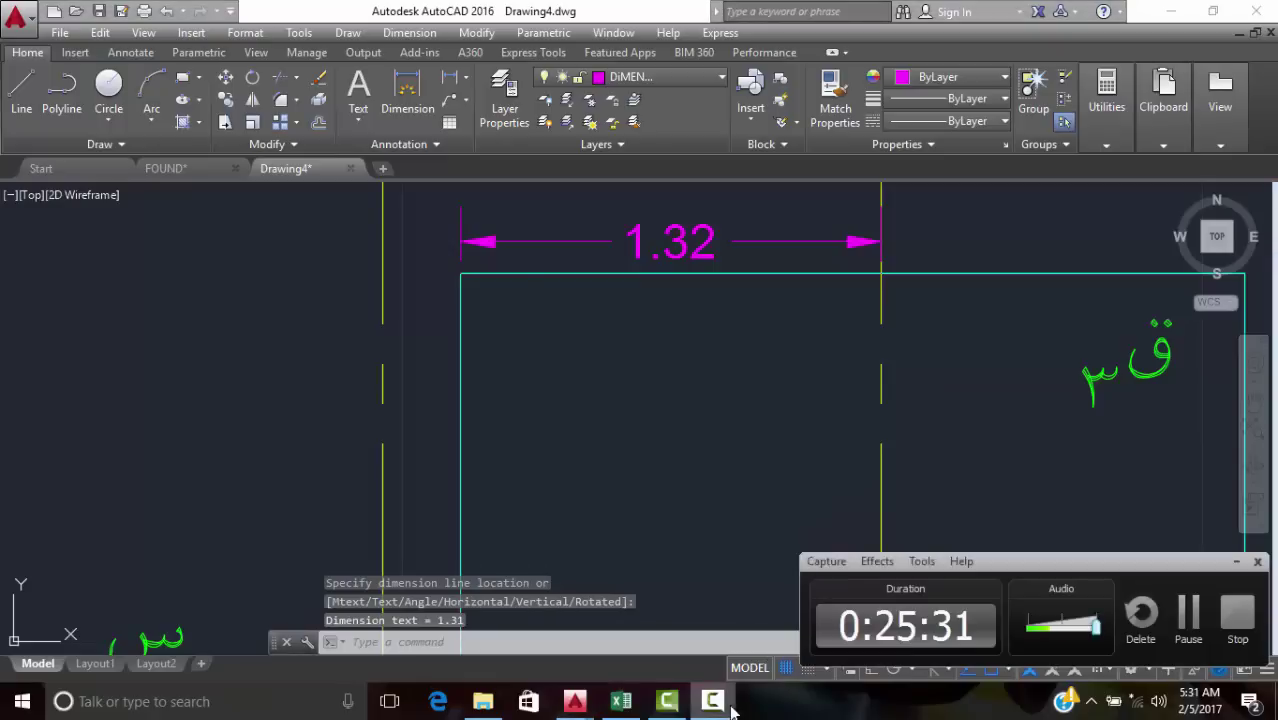
{"action": "left_click", "coordinate": [730, 705]}
{"action": "scroll", "coordinate": [919, 265], "scroll_direction": "down", "scroll_amount": 5}
{"action": "middle_click_drag", "start_coordinate": [941, 277], "coordinate": [940, 298]}
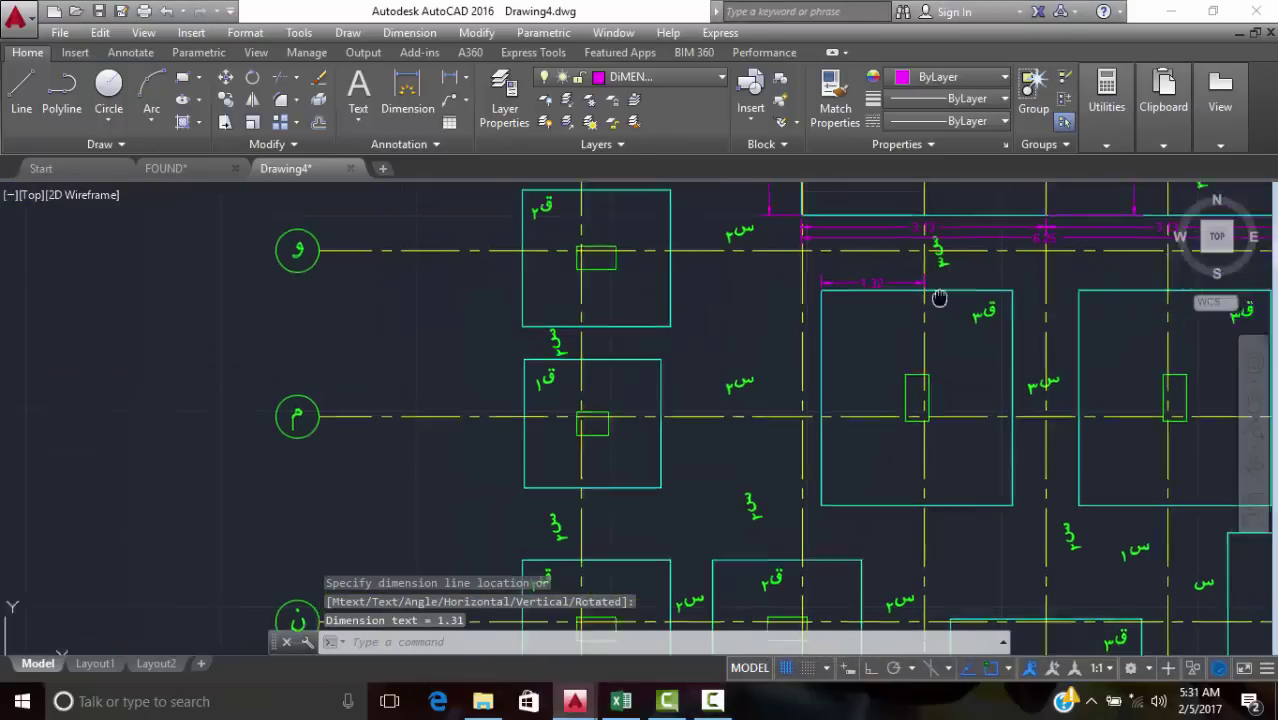
{"action": "scroll", "coordinate": [940, 298], "scroll_direction": "up", "scroll_amount": 5}
{"action": "key", "text": "Return"}
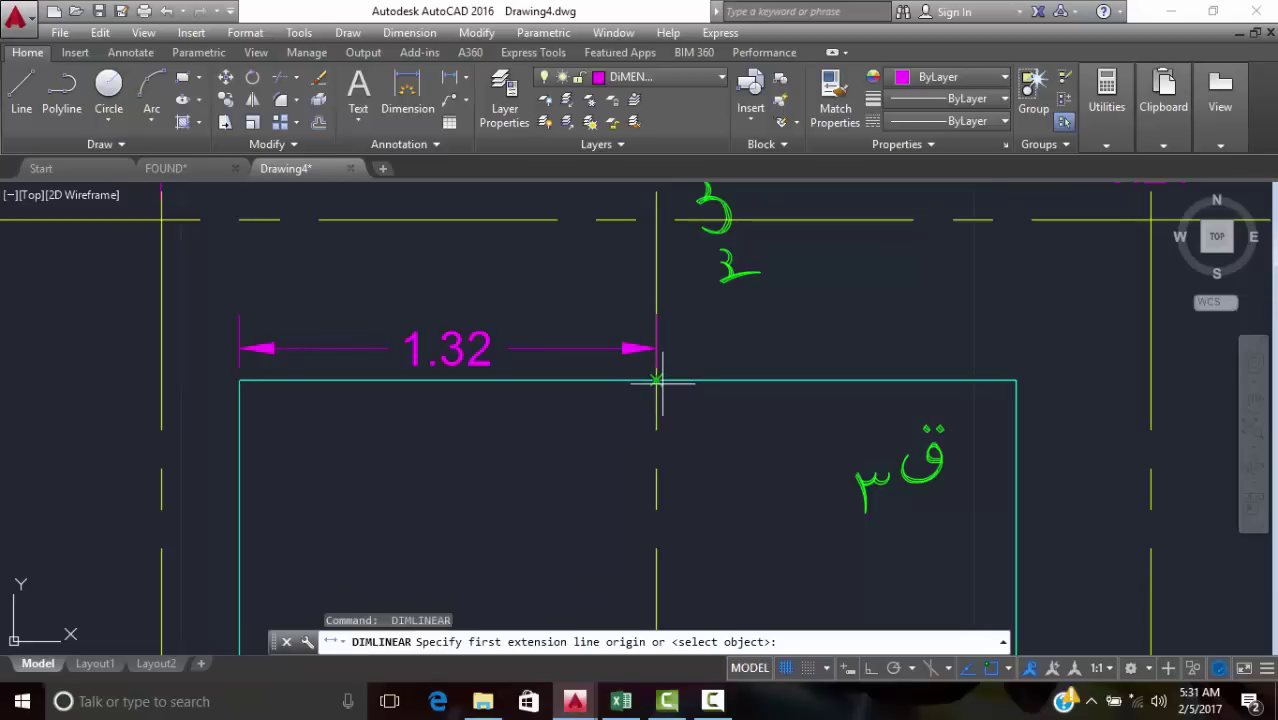
{"action": "left_click", "coordinate": [657, 380]}
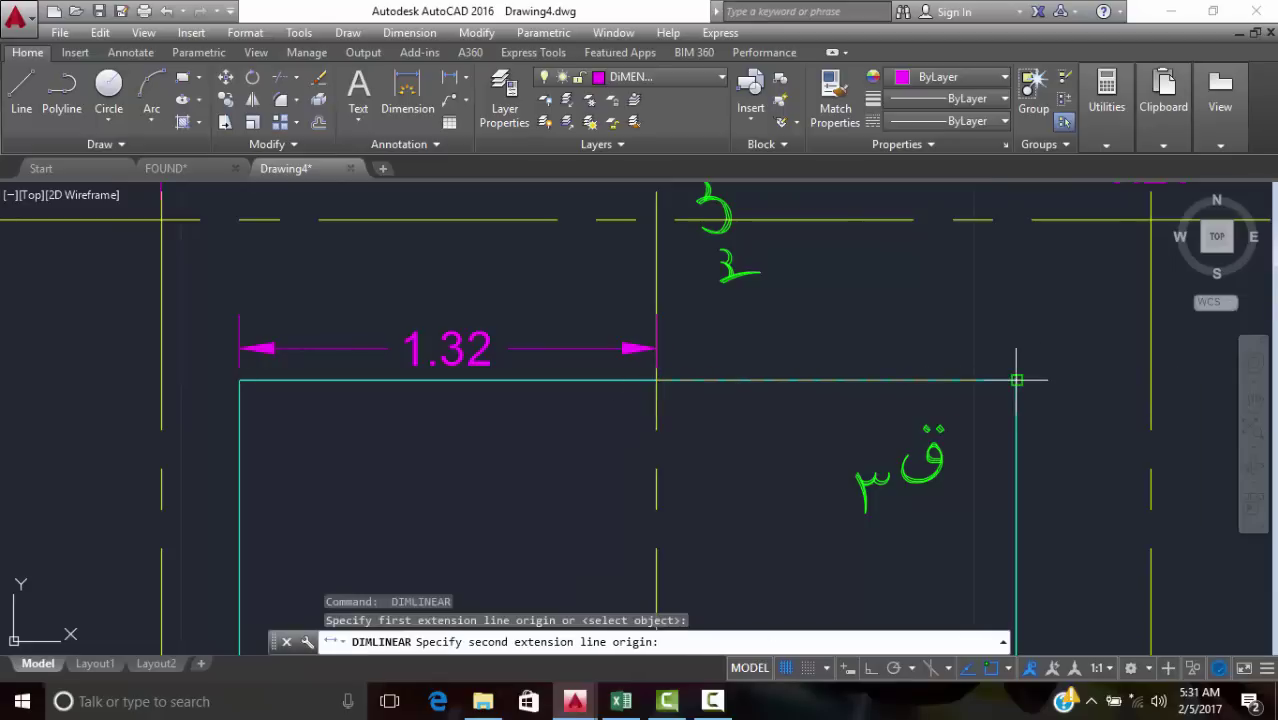
{"action": "key", "text": "Escape"}
- Erase the horizontal dimension above the left ق٣ footing's upper edge
{"action": "left_click", "coordinate": [243, 350]}
{"action": "type", "text": "e"}
{"action": "key", "text": "Return"}
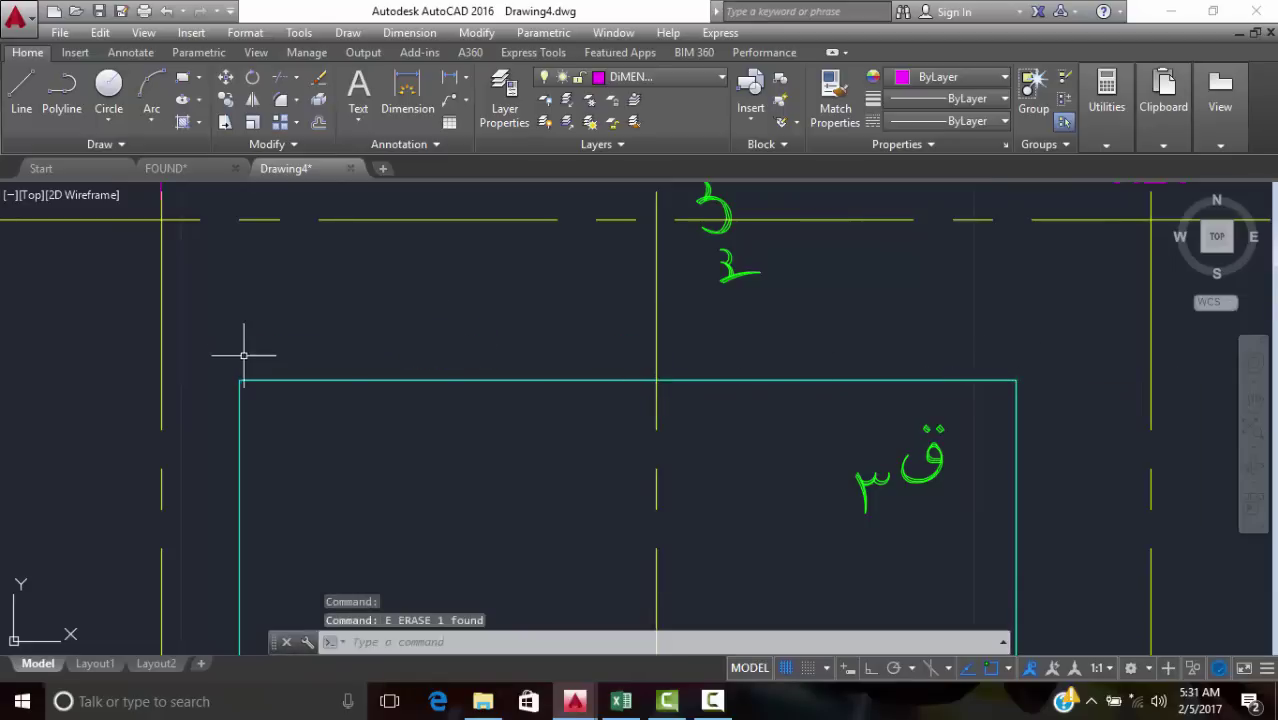
- Add an overall horizontal linear dimension between the upper corners of the left ق٣ footing, placed just above its upper edge
{"action": "key", "text": "Return"}
{"action": "left_click", "coordinate": [450, 77]}
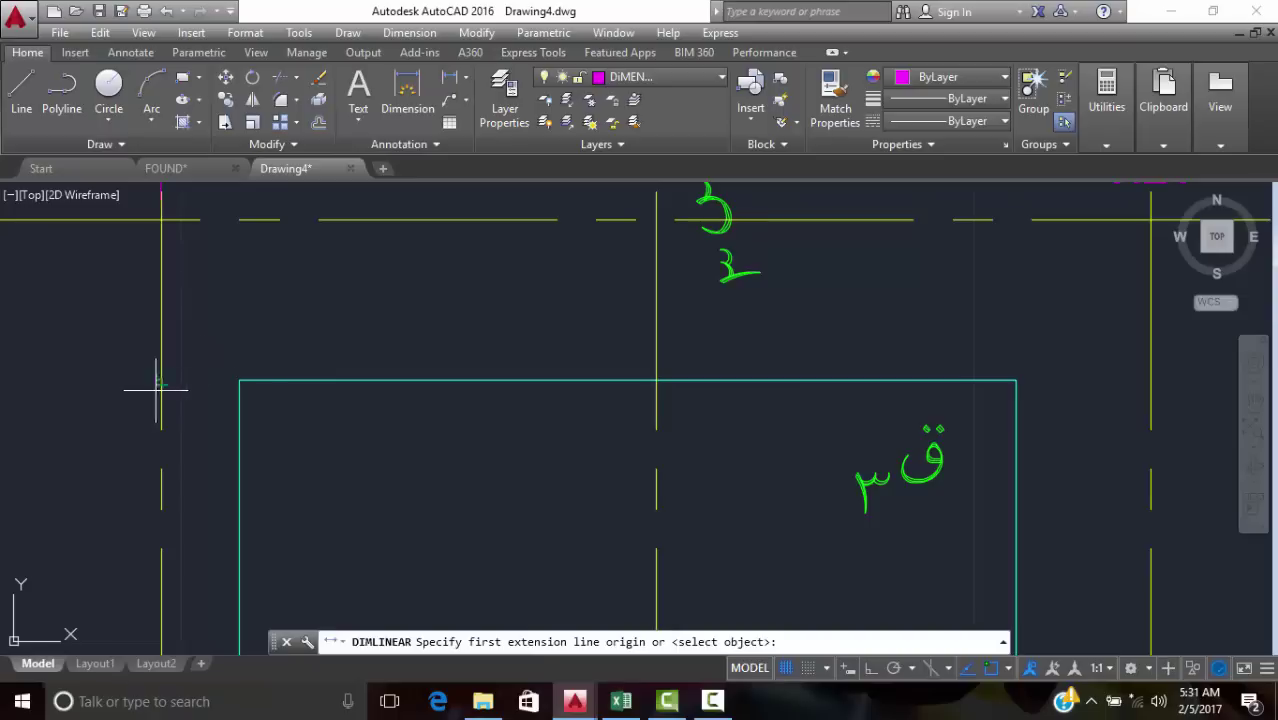
{"action": "left_click", "coordinate": [239, 380]}
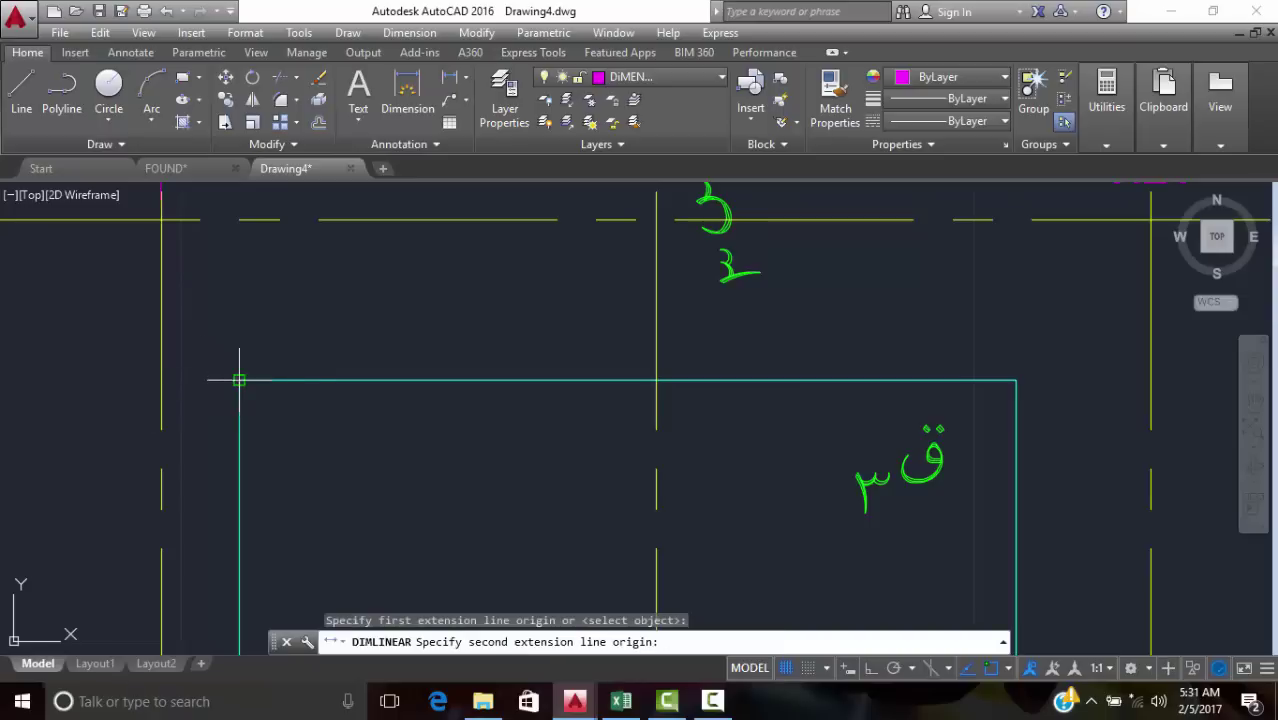
{"action": "left_click", "coordinate": [1016, 380]}
{"action": "left_click", "coordinate": [995, 343]}
- Add a vertical linear dimension from the left ق٣ footing's upper-right corner to axis م and shift it just outside the right edge
{"action": "scroll", "coordinate": [1000, 340], "scroll_direction": "down", "scroll_amount": 2}
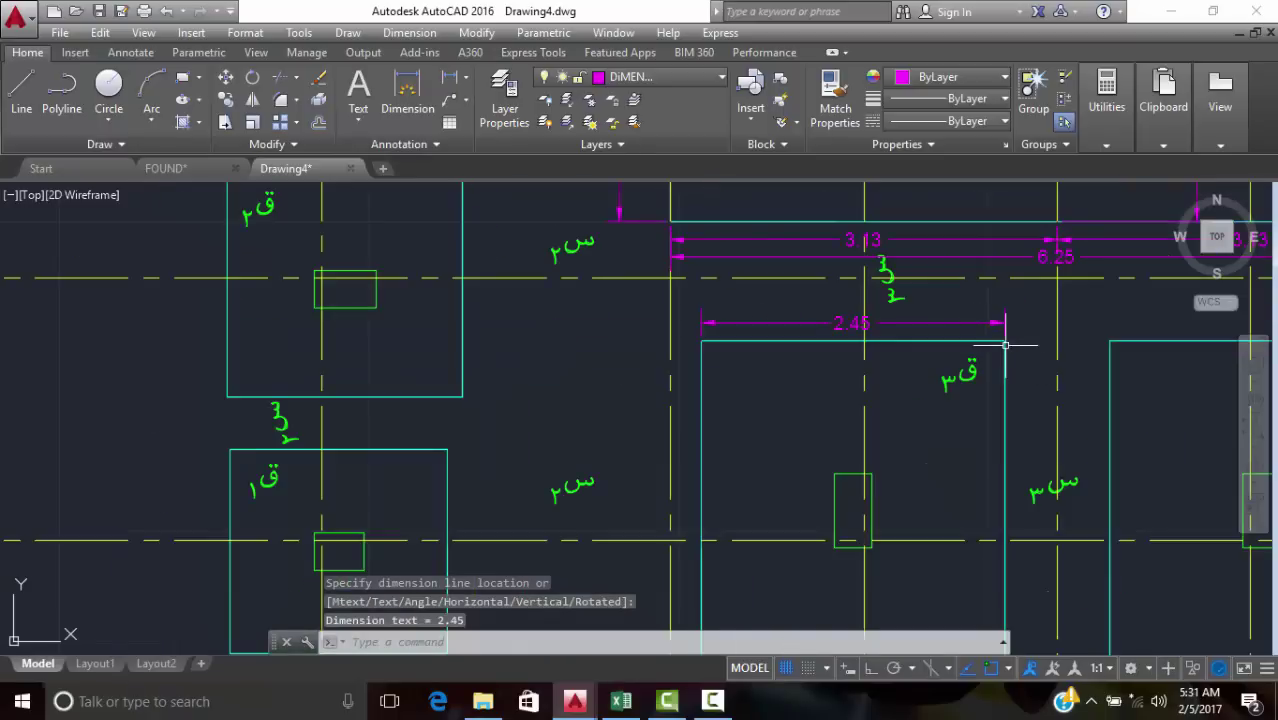
{"action": "scroll", "coordinate": [900, 300], "scroll_direction": "up", "scroll_amount": 2}
{"action": "scroll", "coordinate": [900, 350], "scroll_direction": "down", "scroll_amount": 2}
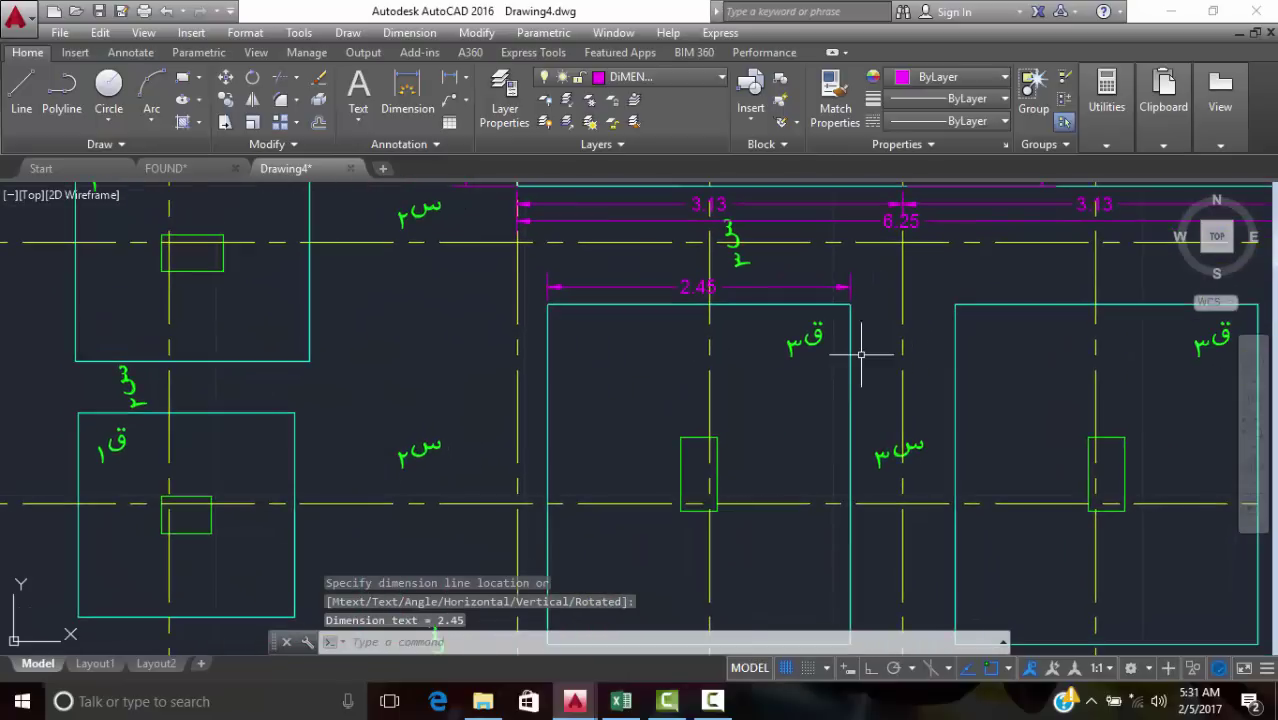
{"action": "key", "text": "Return"}
{"action": "left_click", "coordinate": [849, 480]}
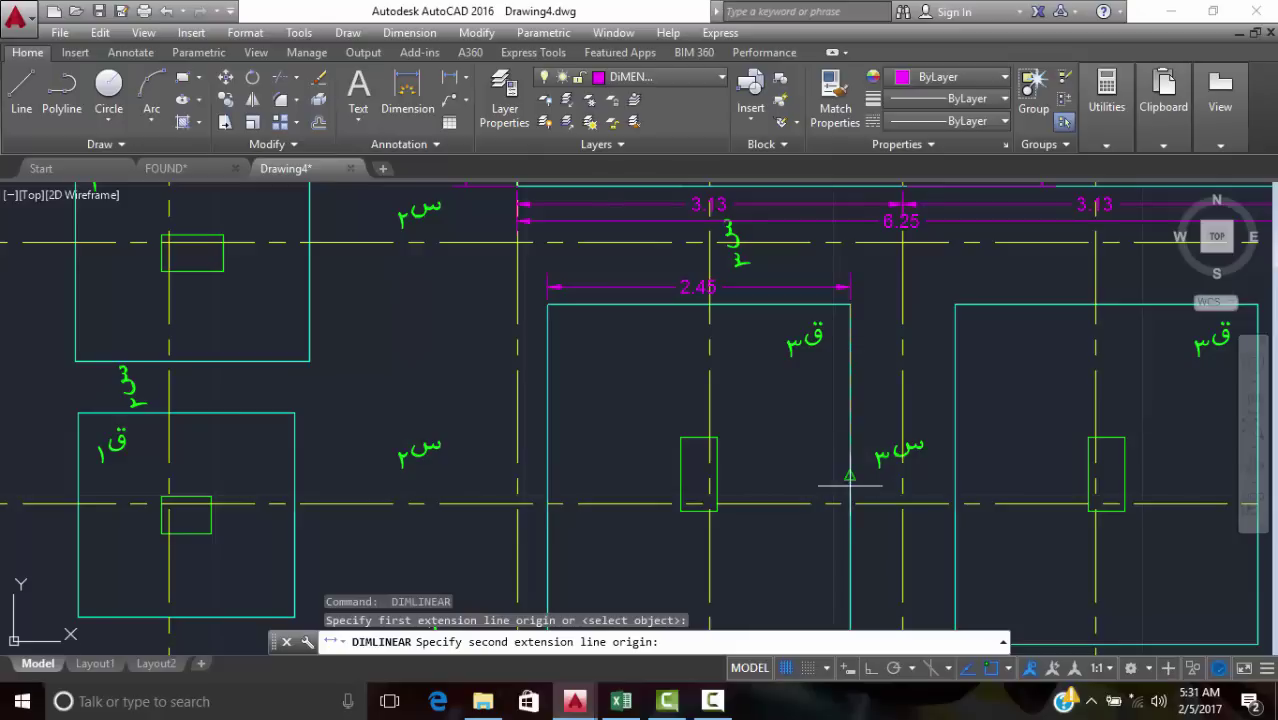
{"action": "left_click", "coordinate": [849, 502]}
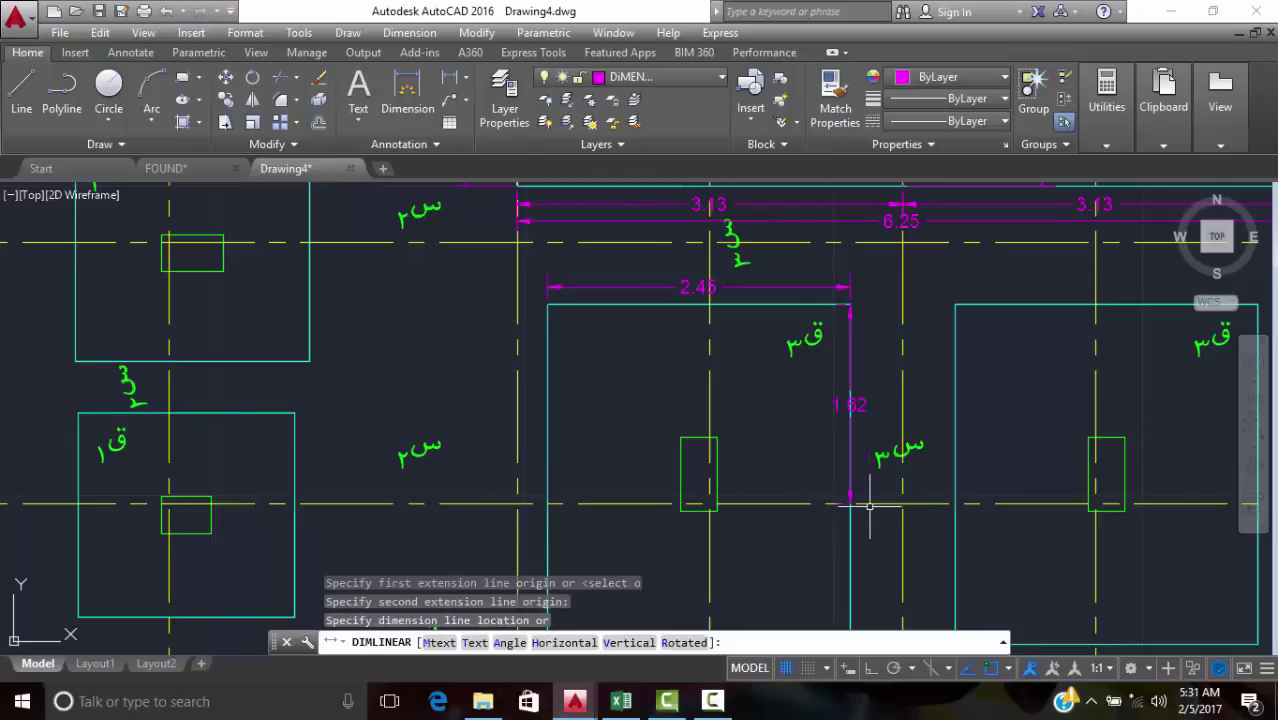
{"action": "left_click", "coordinate": [851, 500]}
{"action": "left_click", "coordinate": [850, 403]}
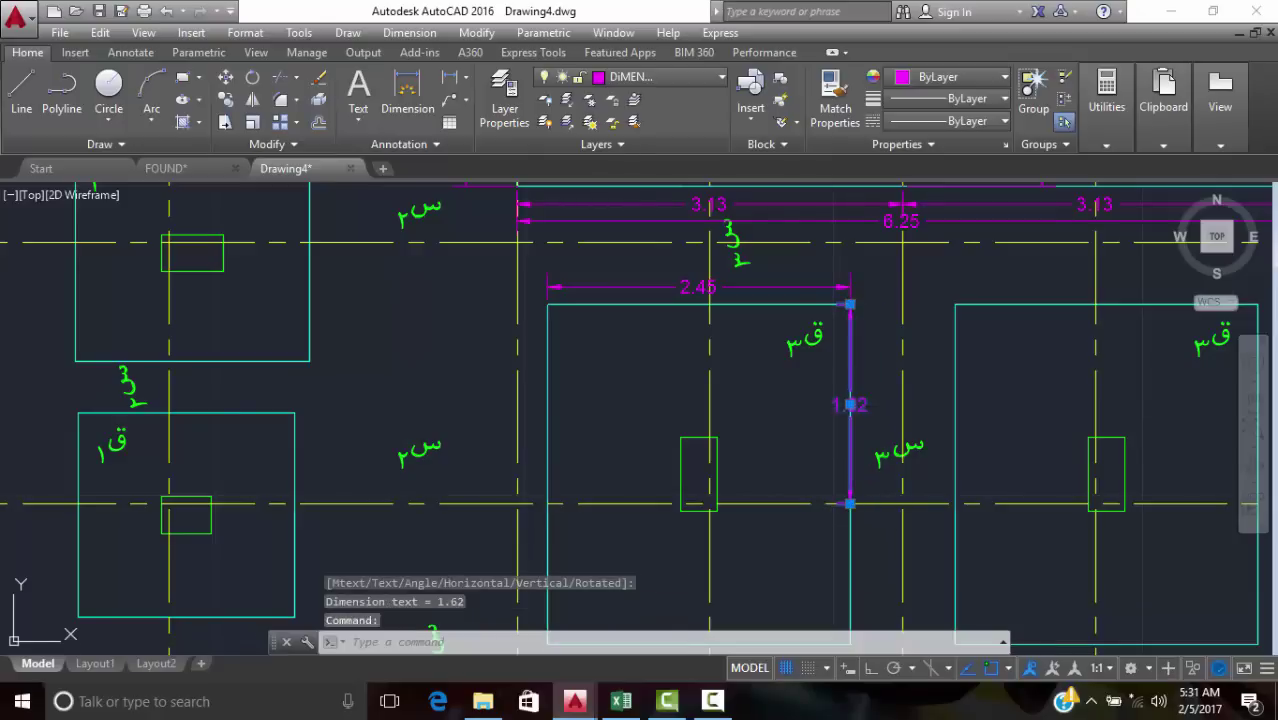
{"action": "left_click", "coordinate": [850, 404]}
{"action": "scroll", "coordinate": [880, 515], "scroll_direction": "down", "scroll_amount": 4}
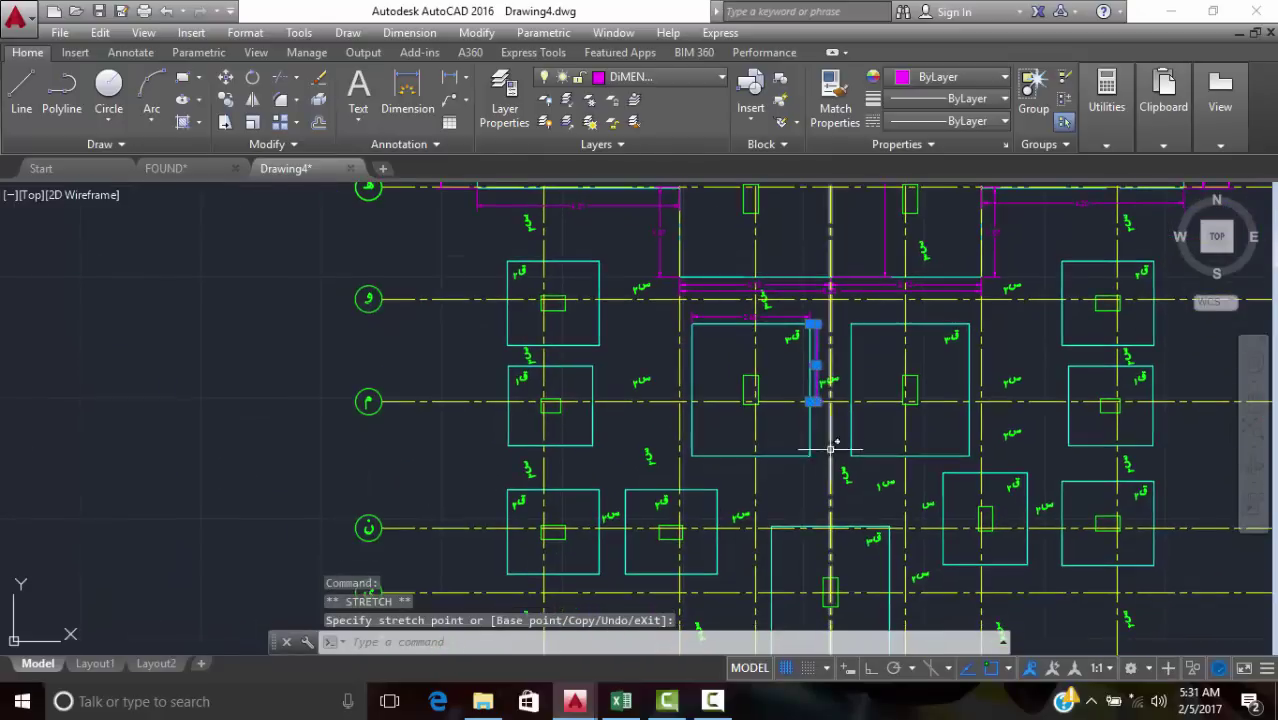
{"action": "scroll", "coordinate": [830, 449], "scroll_direction": "up", "scroll_amount": 5}
{"action": "key", "text": "Escape"}
- Add a vertical linear dimension from the same footing's lower-right corner up to axis م, placed just outside the right edge
{"action": "key", "text": "Return"}
{"action": "left_click", "coordinate": [776, 459]}
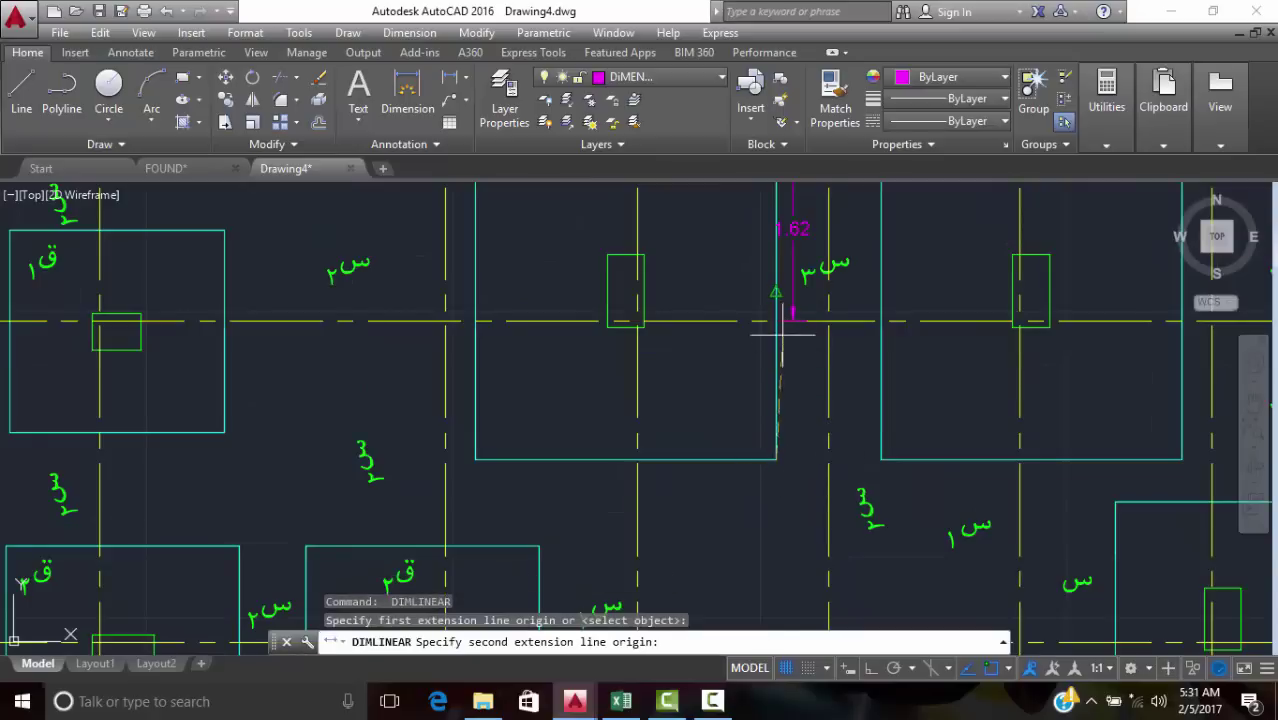
{"action": "left_click", "coordinate": [778, 322]}
{"action": "left_click", "coordinate": [792, 372]}
{"action": "scroll", "coordinate": [720, 353], "scroll_direction": "down", "scroll_amount": 2}
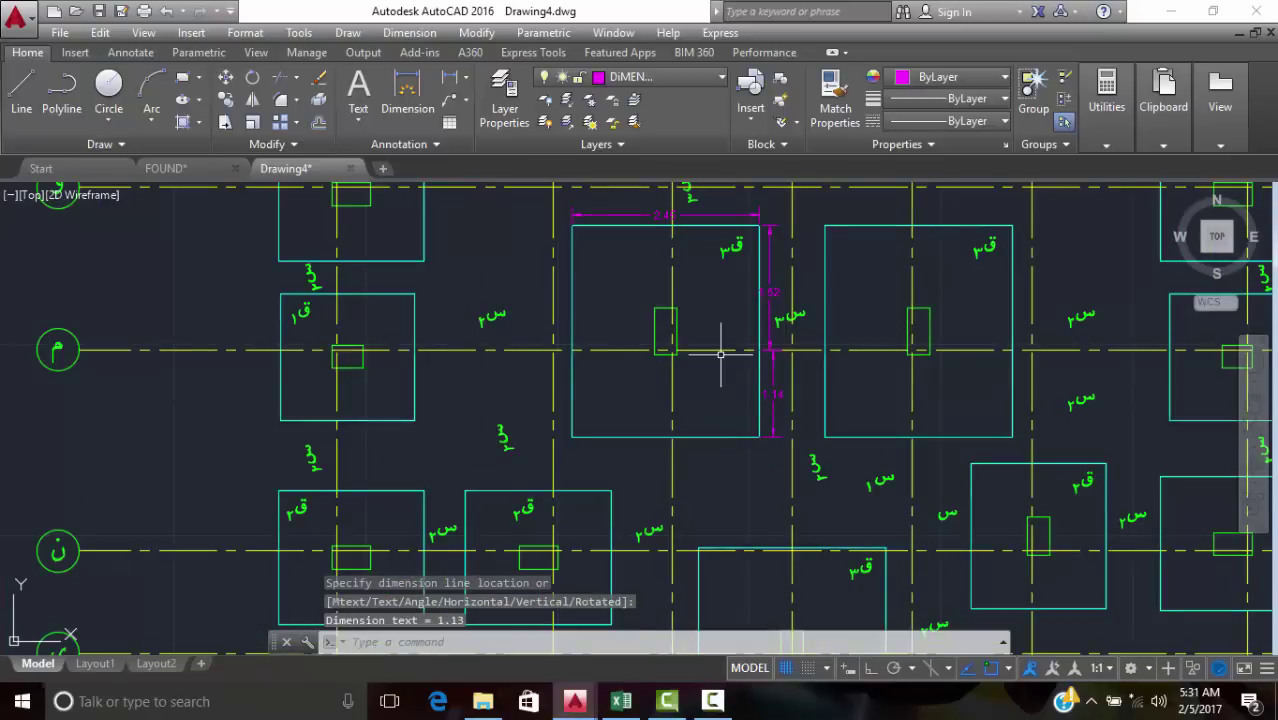
- Add a horizontal linear dimension from the footing's lower-right corner to the vertical column axis and shift it below the lower edge
{"action": "key", "text": "Return"}
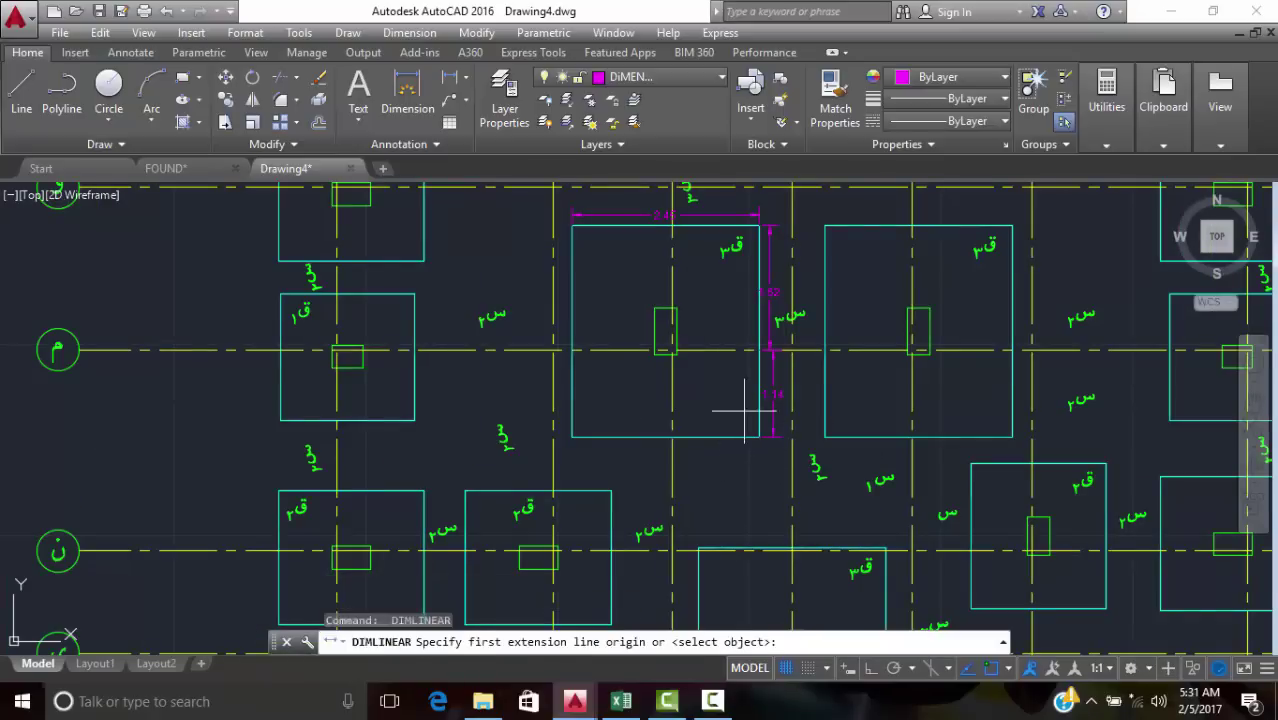
{"action": "scroll", "coordinate": [744, 410], "scroll_direction": "up", "scroll_amount": 4}
{"action": "left_click", "coordinate": [777, 465]}
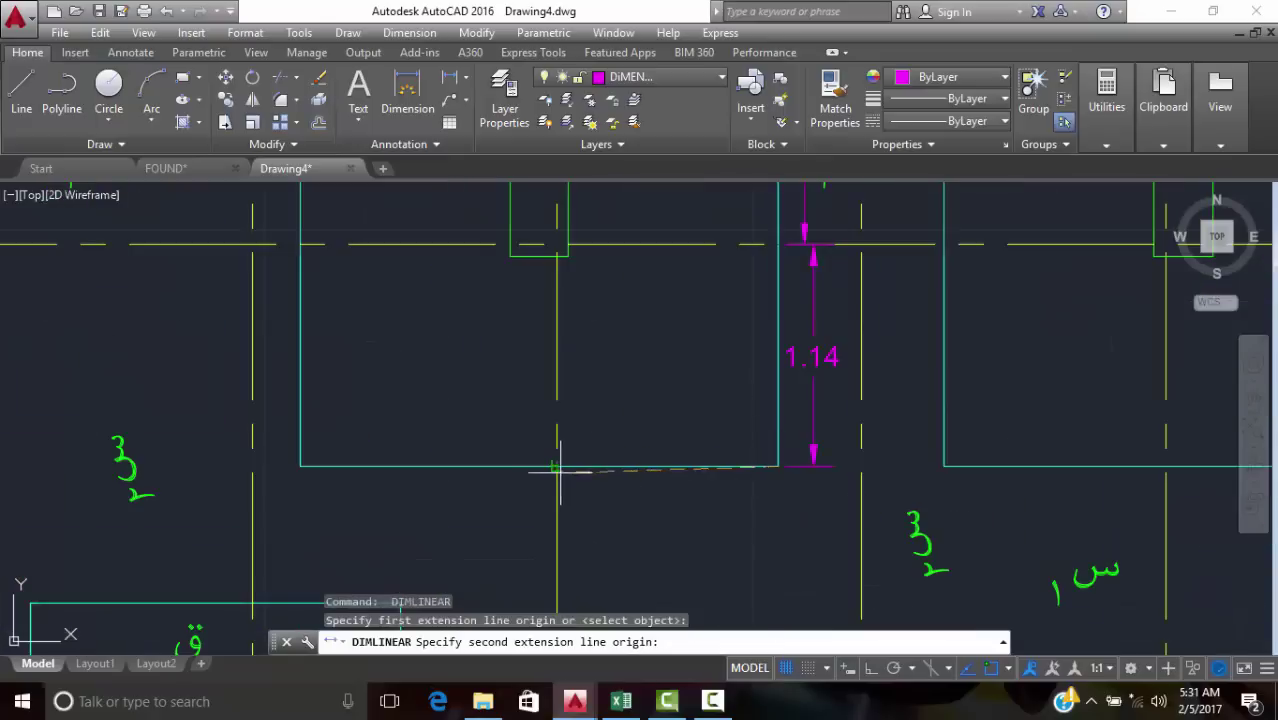
{"action": "left_click", "coordinate": [557, 465]}
{"action": "left_click", "coordinate": [530, 480]}
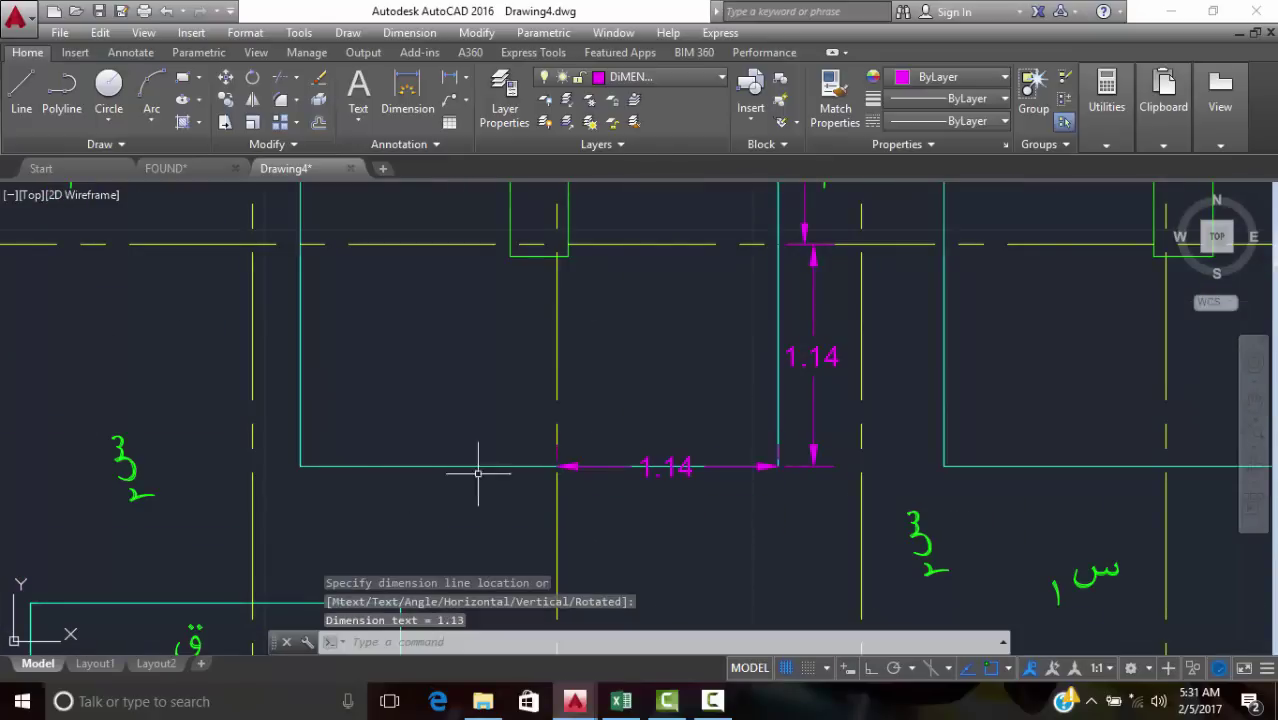
{"action": "left_click", "coordinate": [650, 462]}
{"action": "left_click", "coordinate": [667, 467]}
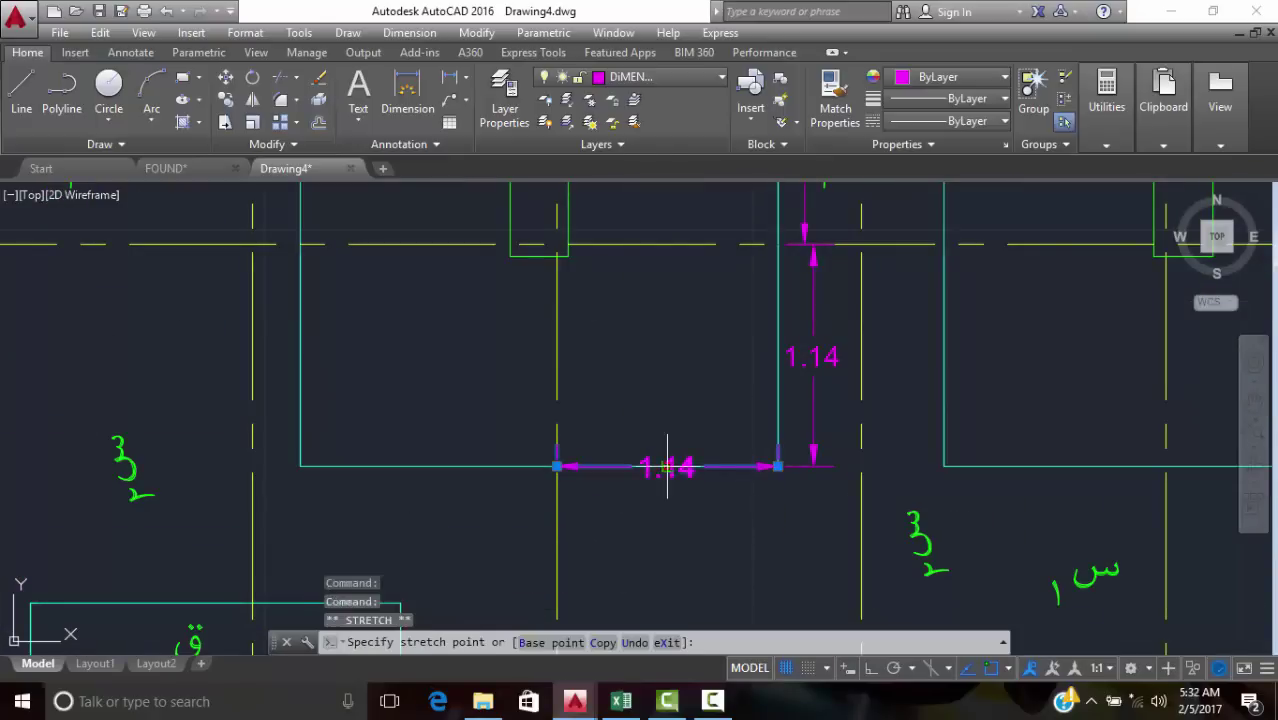
{"action": "left_click", "coordinate": [672, 513]}
- Add a horizontal linear dimension from the footing's lower-left corner to the vertical column axis, in line with the neighbouring dimension below the edge
{"action": "key", "text": "Return"}
{"action": "left_click", "coordinate": [299, 465]}
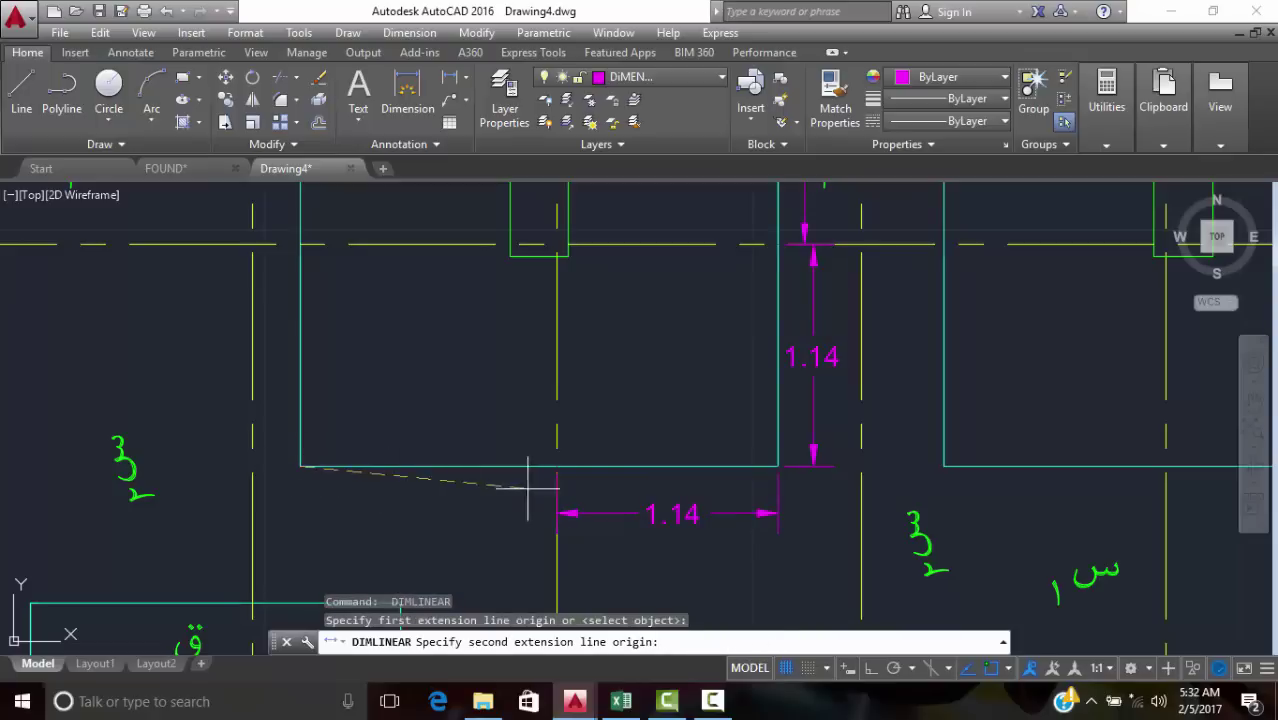
{"action": "left_click", "coordinate": [557, 465]}
{"action": "left_click", "coordinate": [552, 513]}
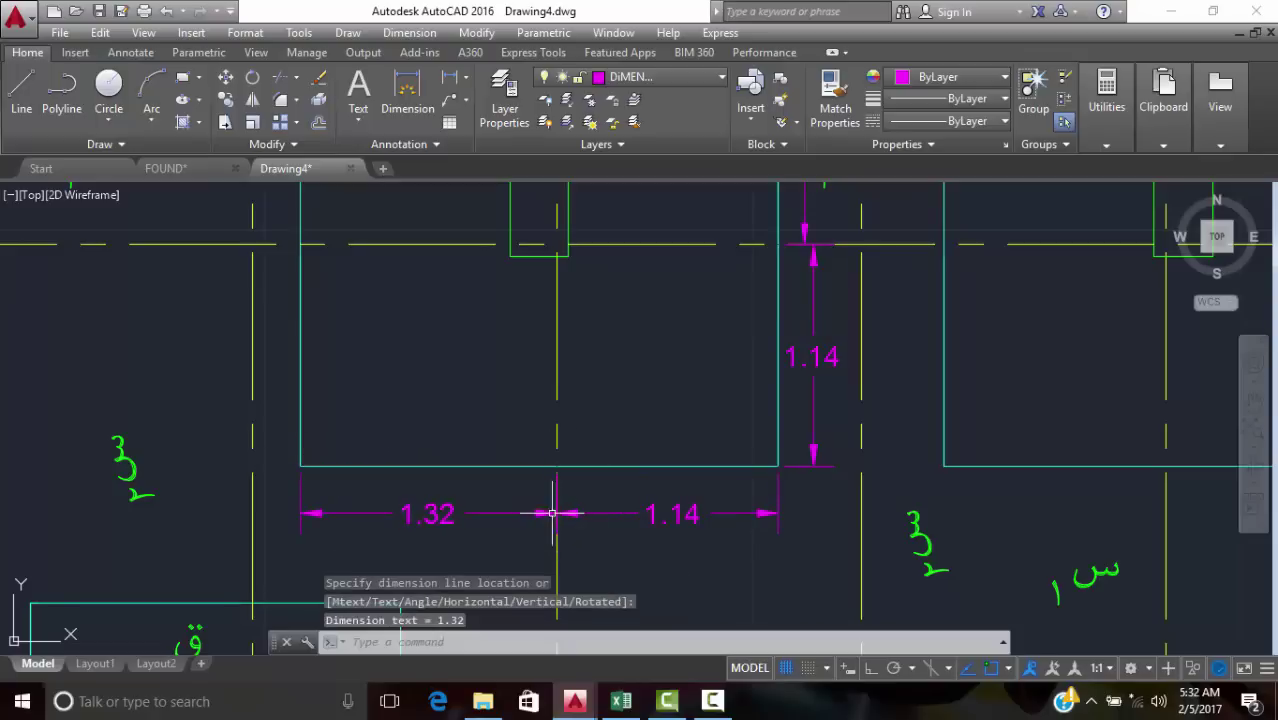
- Add an overall vertical linear dimension between the left ق٣ footing's upper-left and lower-left corners, placed outside its left edge
{"action": "scroll", "coordinate": [470, 450], "scroll_direction": "down", "scroll_amount": 5}
{"action": "scroll", "coordinate": [420, 357], "scroll_direction": "up", "scroll_amount": 4}
{"action": "key", "text": "Return"}
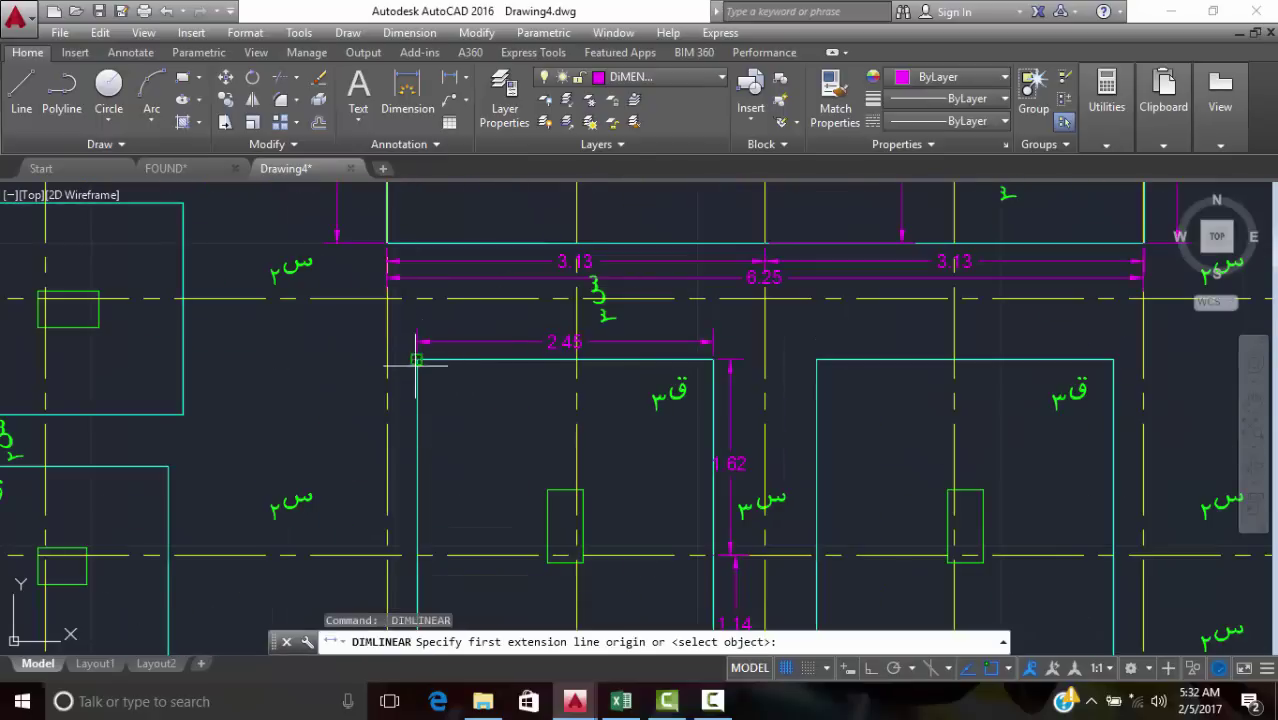
{"action": "left_click", "coordinate": [416, 360]}
{"action": "scroll", "coordinate": [414, 420], "scroll_direction": "down", "scroll_amount": 4}
{"action": "scroll", "coordinate": [397, 487], "scroll_direction": "up", "scroll_amount": 5}
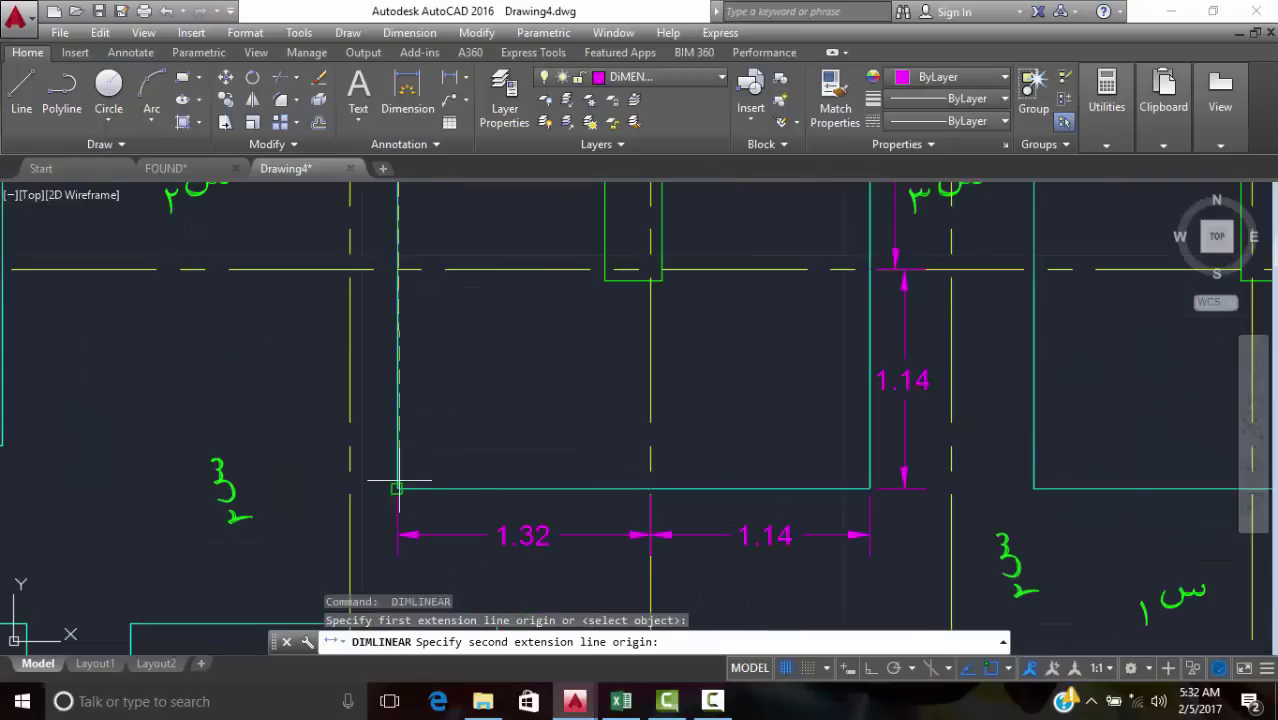
{"action": "left_click", "coordinate": [397, 487]}
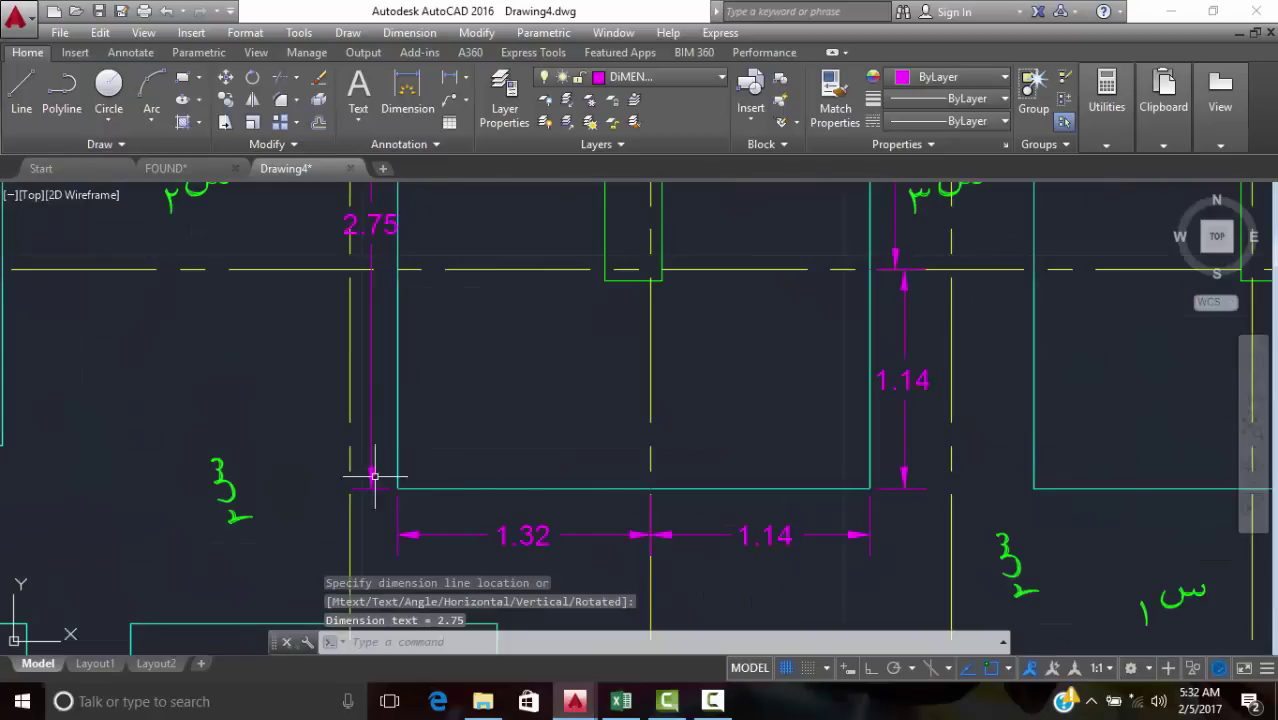
{"action": "scroll", "coordinate": [428, 363], "scroll_direction": "down", "scroll_amount": 4}
{"action": "scroll", "coordinate": [457, 391], "scroll_direction": "up", "scroll_amount": 3}
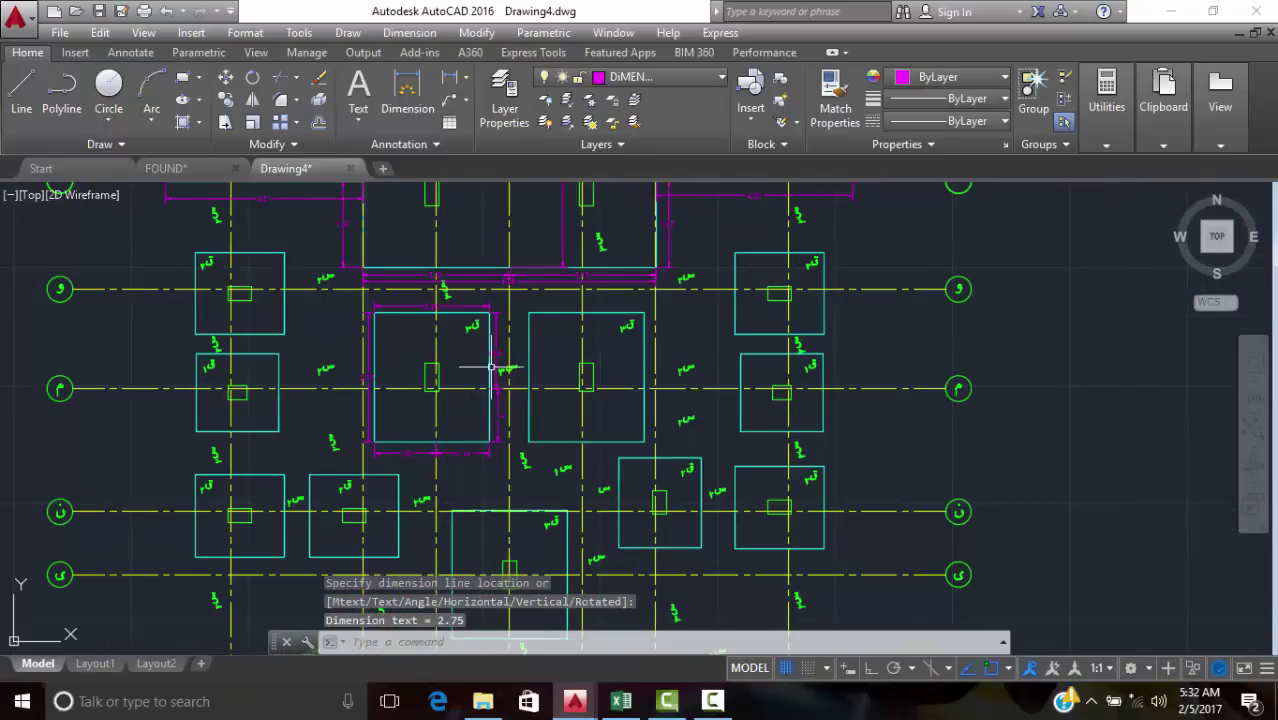
{"action": "scroll", "coordinate": [607, 436], "scroll_direction": "down", "scroll_amount": 3}
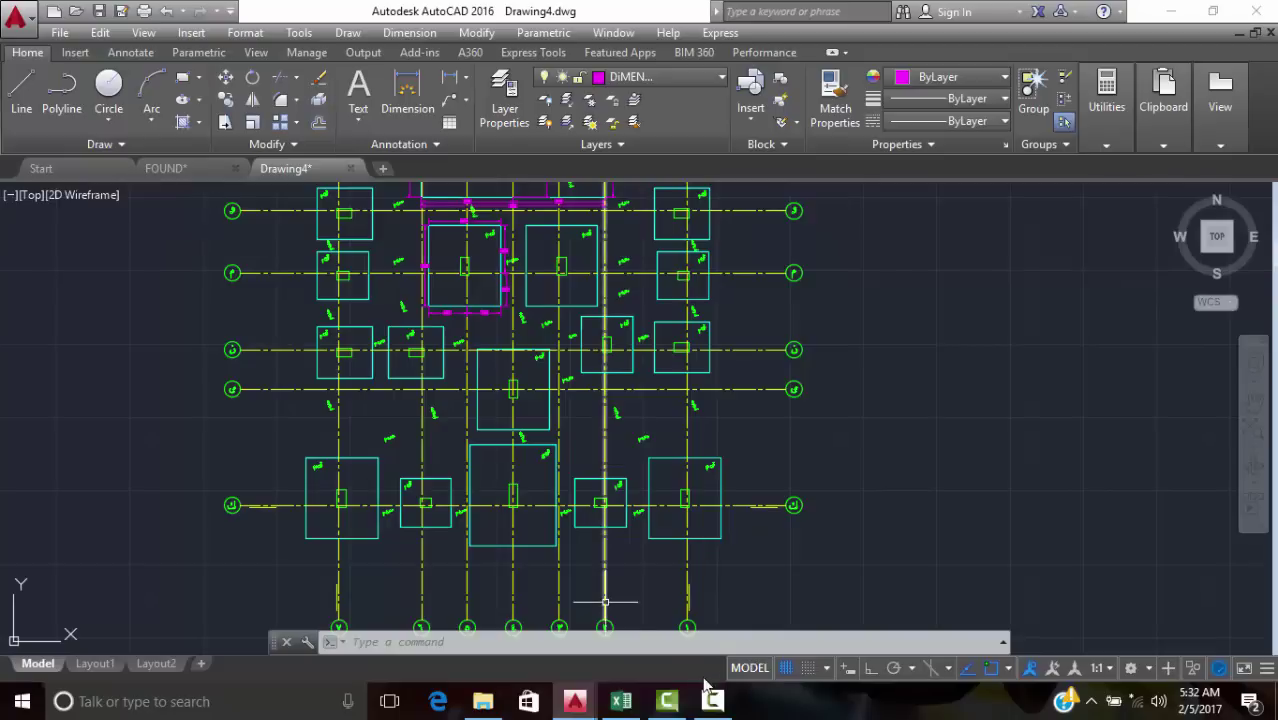
{"action": "left_click", "coordinate": [720, 704]}
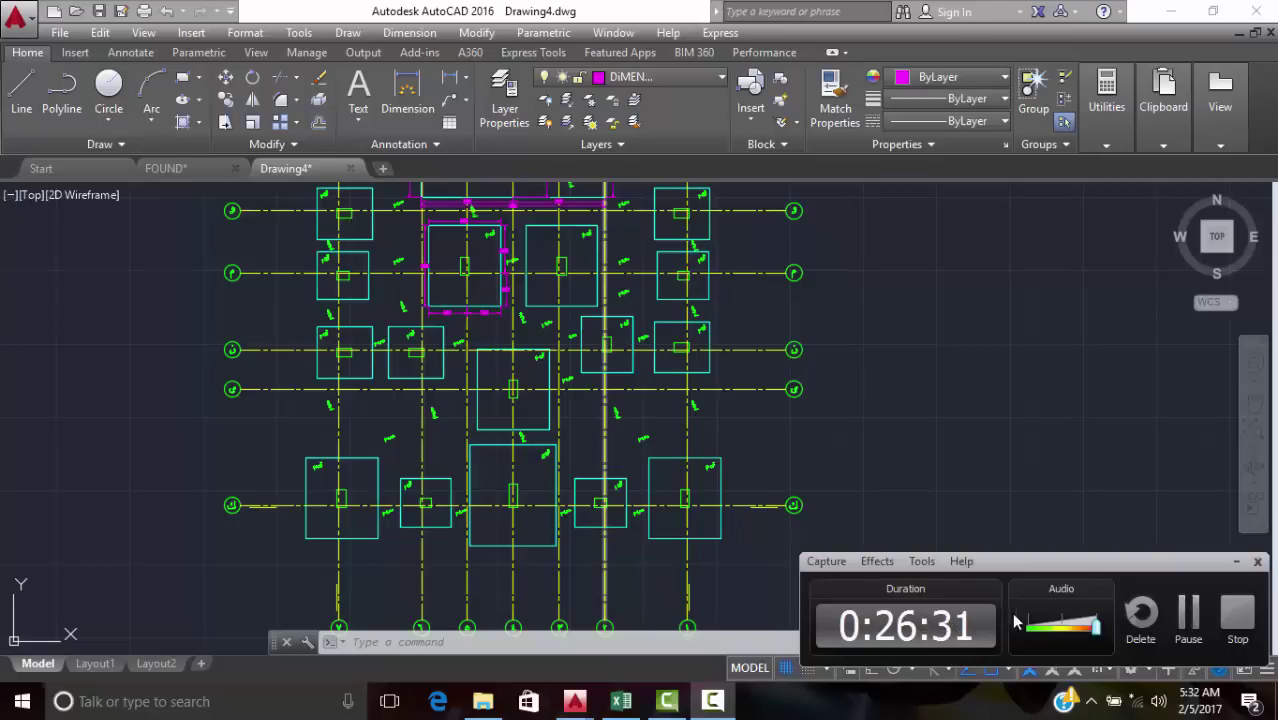
{"action": "left_click", "coordinate": [1190, 612]}
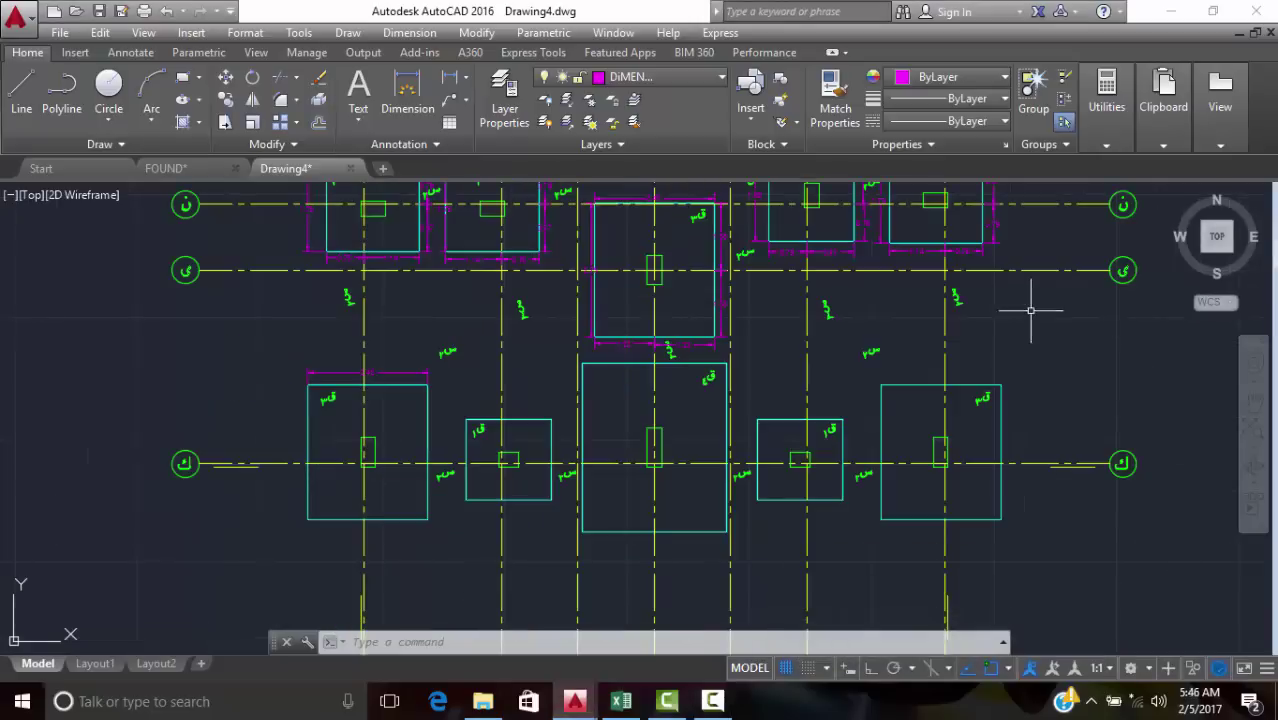
{"action": "scroll", "coordinate": [1032, 308], "scroll_direction": "down", "scroll_amount": 5}
{"action": "middle_click_drag", "start_coordinate": [918, 366], "coordinate": [901, 446]}
{"action": "scroll", "coordinate": [901, 446], "scroll_direction": "up", "scroll_amount": 6}
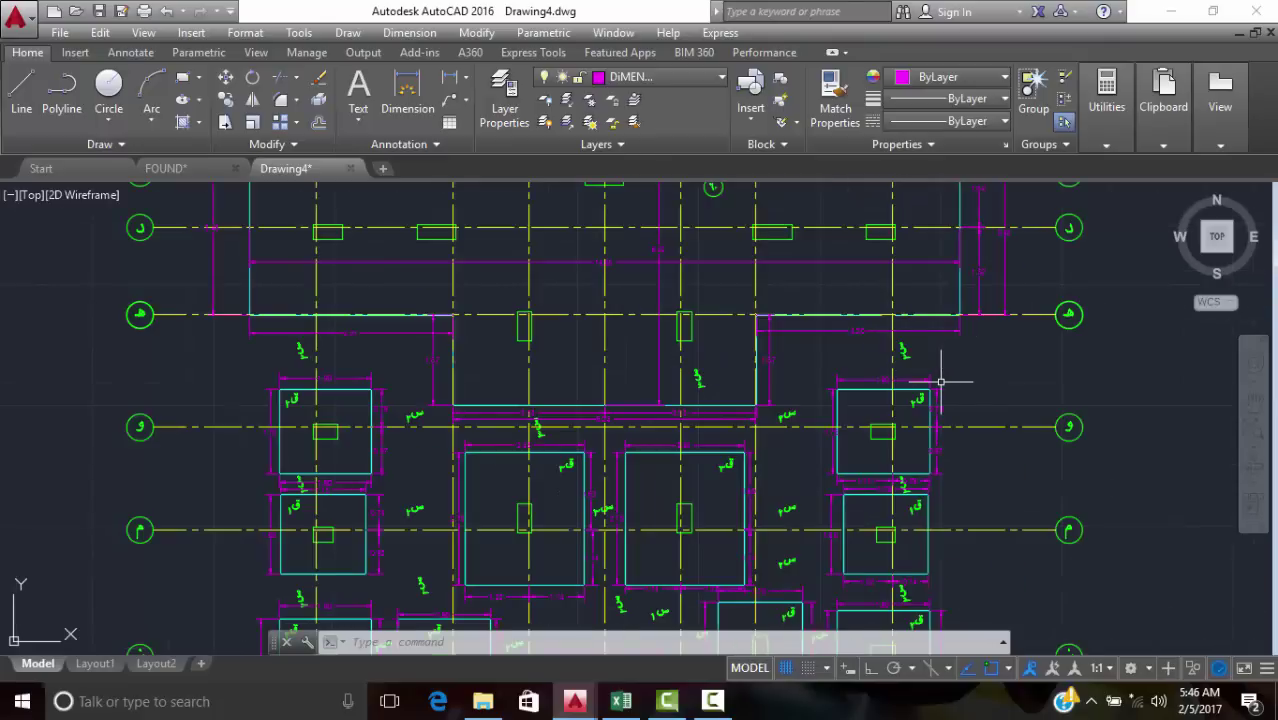
{"action": "scroll", "coordinate": [1045, 285], "scroll_direction": "down", "scroll_amount": 4}
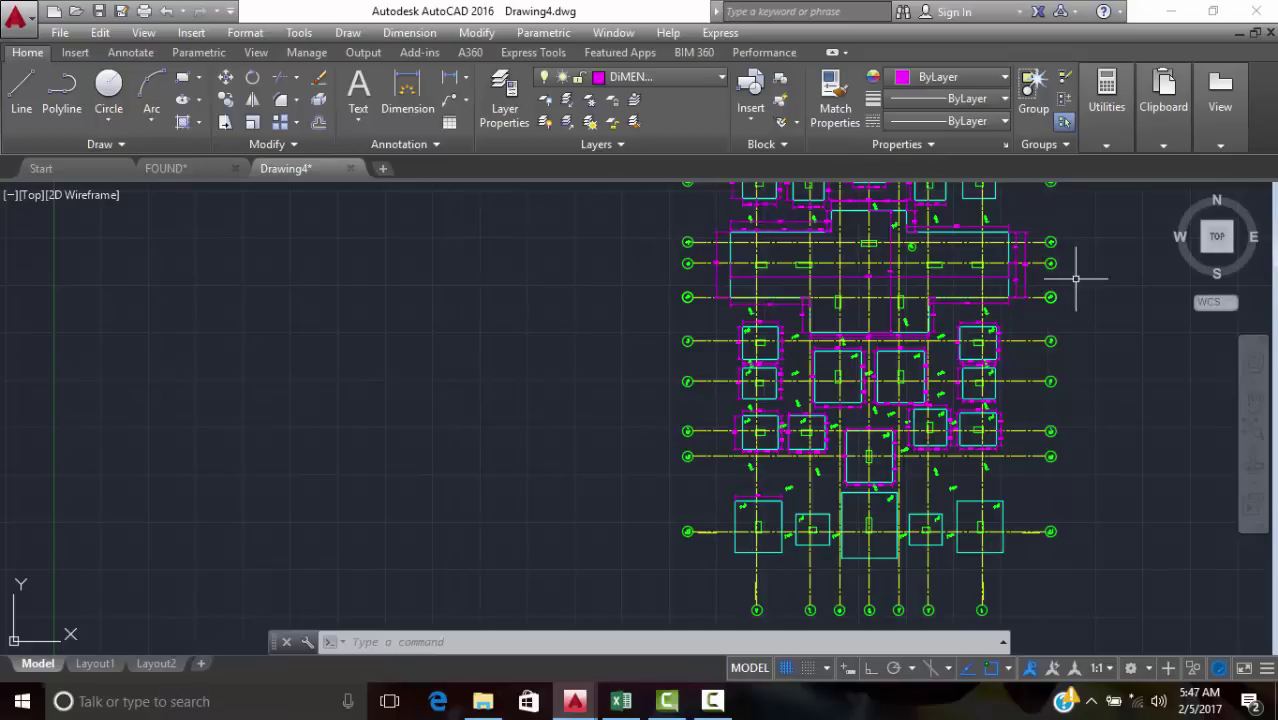
- Switch to File Explorer and open the COL drawing from the Shop Drawing > PLANS > RC folder in AutoCAD
{"action": "left_click", "coordinate": [1168, 11]}
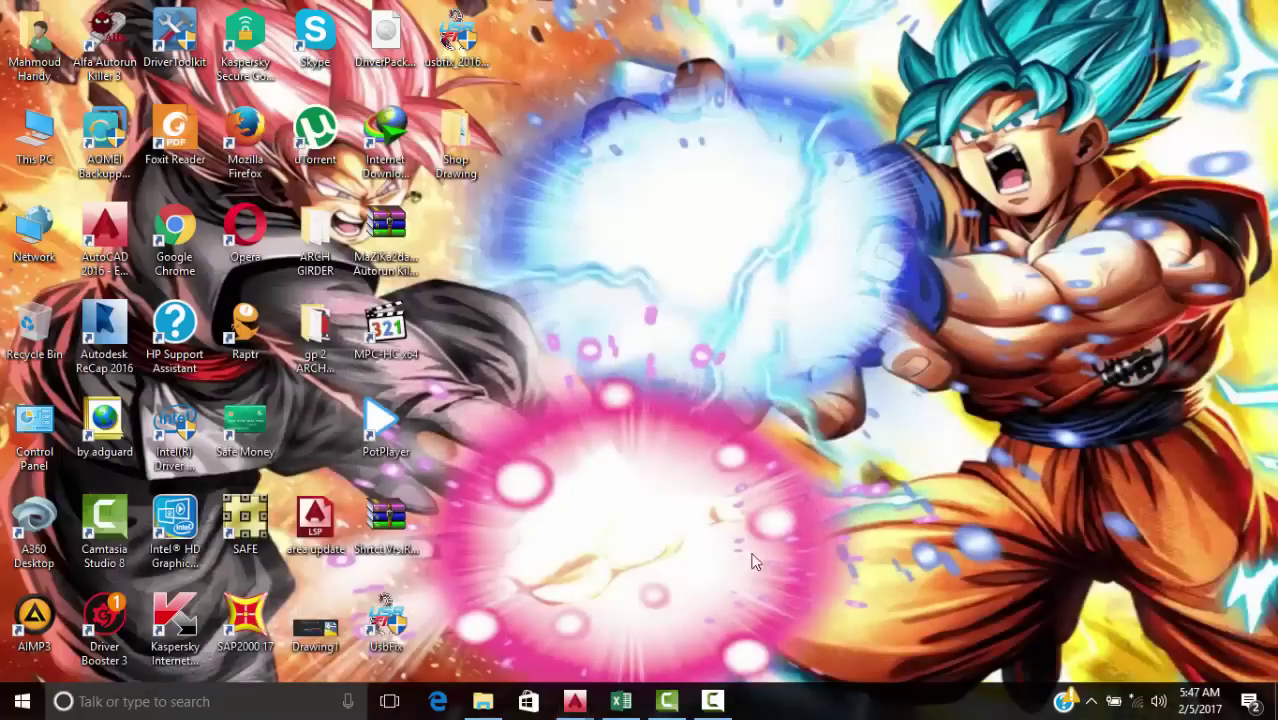
{"action": "left_click", "coordinate": [483, 701]}
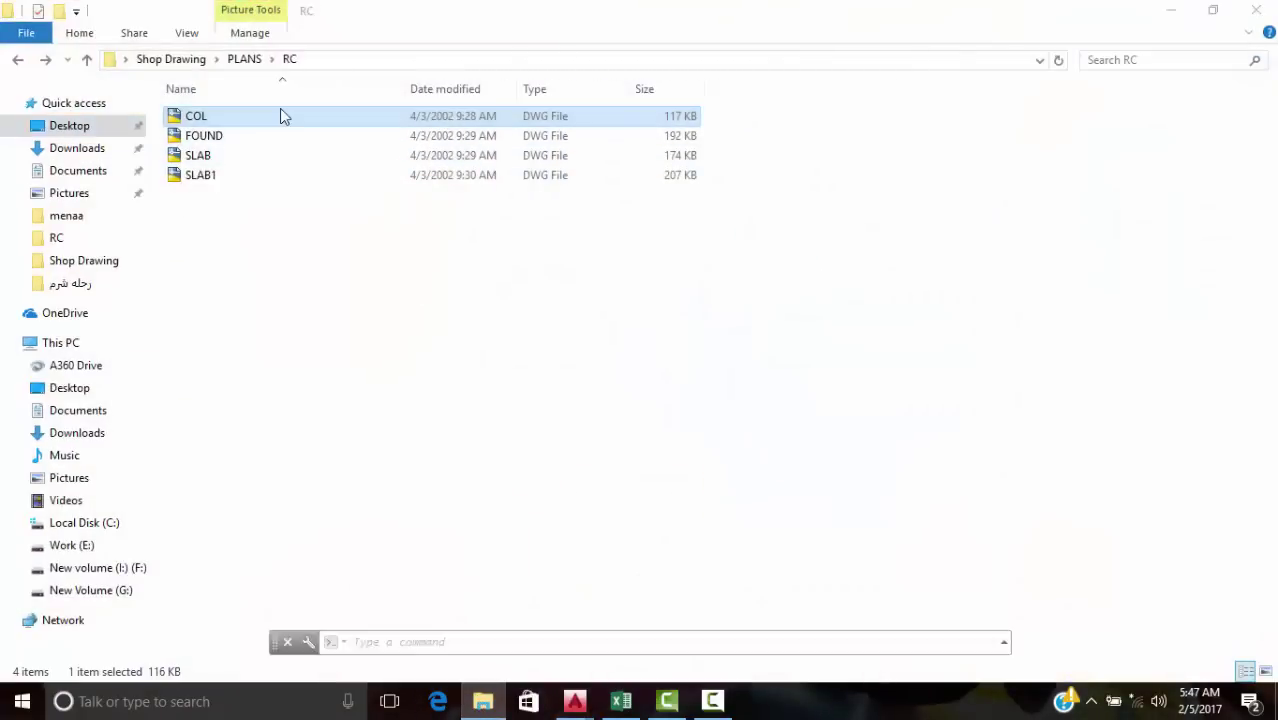
{"action": "double_click", "coordinate": [281, 116]}
- Examine the column plan's column positions relative to the axes, the axis dimensions and the circular column ع٥ with its dimensions
{"action": "scroll", "coordinate": [470, 437], "scroll_direction": "up", "scroll_amount": 15}
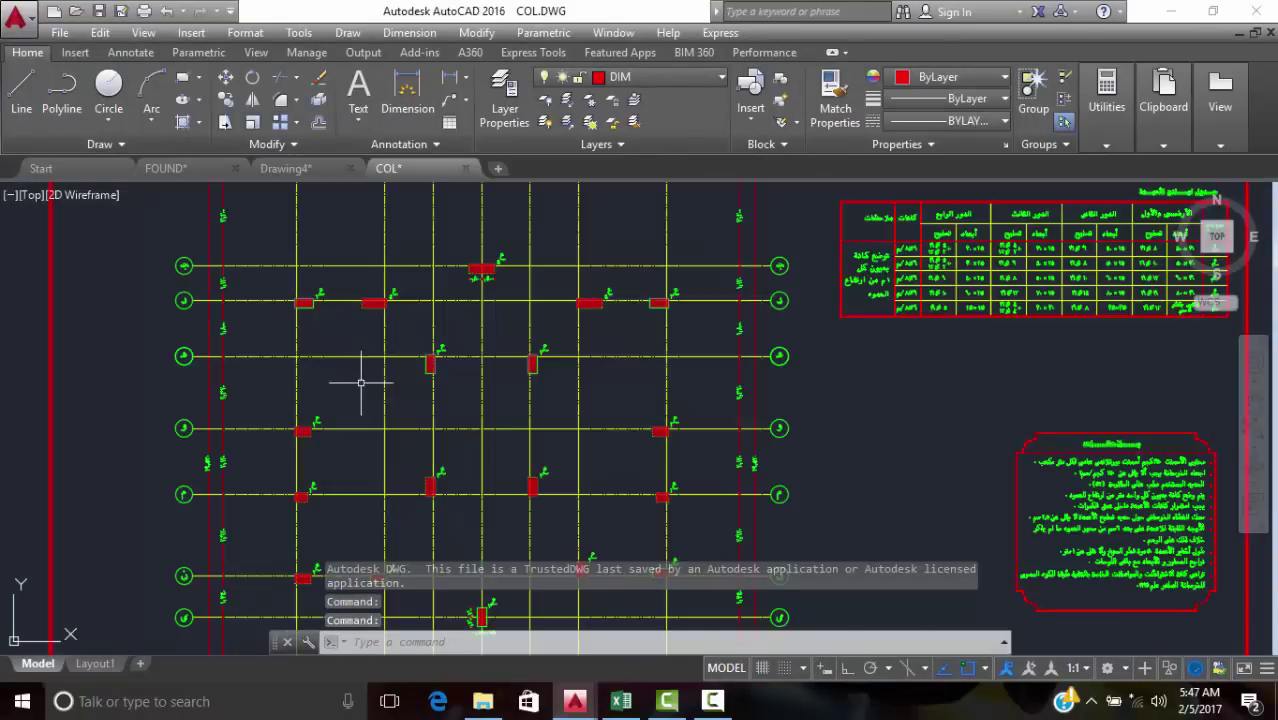
{"action": "scroll", "coordinate": [572, 287], "scroll_direction": "down", "scroll_amount": 5}
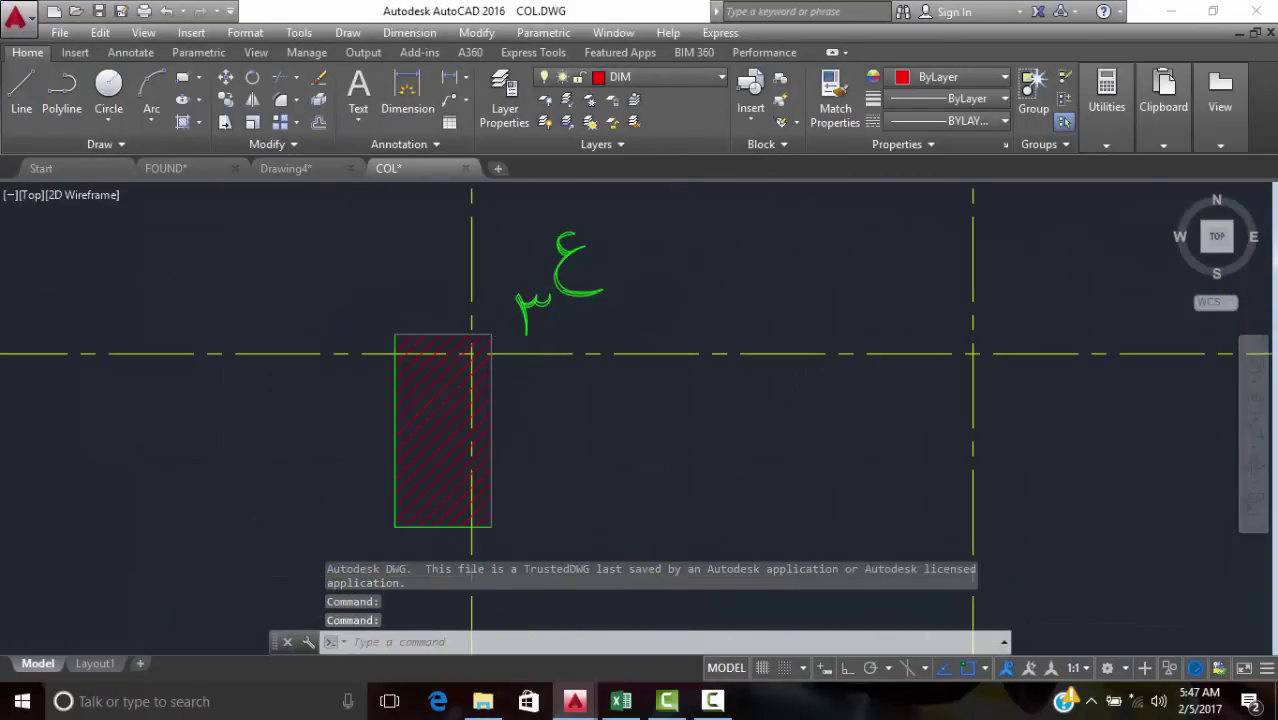
{"action": "scroll", "coordinate": [605, 283], "scroll_direction": "down", "scroll_amount": 3}
{"action": "scroll", "coordinate": [600, 280], "scroll_direction": "up", "scroll_amount": 8}
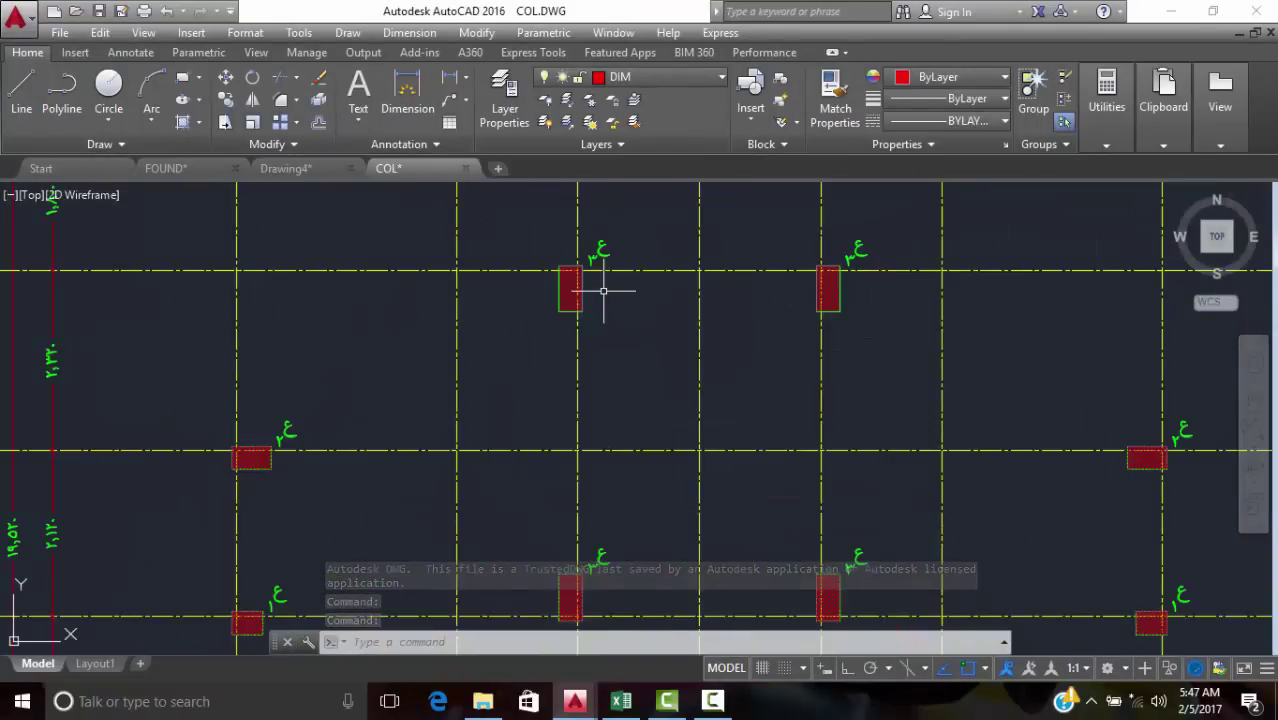
{"action": "scroll", "coordinate": [612, 270], "scroll_direction": "down", "scroll_amount": 7}
{"action": "scroll", "coordinate": [619, 297], "scroll_direction": "down", "scroll_amount": 6}
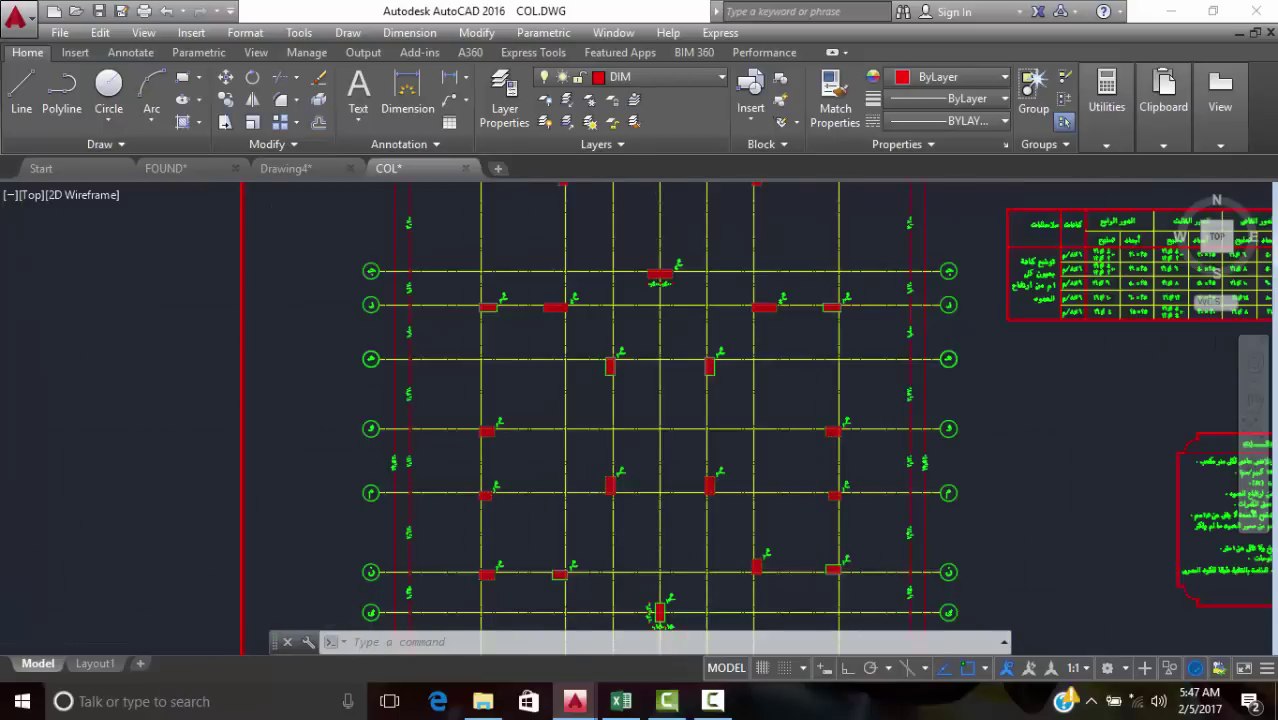
{"action": "scroll", "coordinate": [598, 490], "scroll_direction": "up", "scroll_amount": 6}
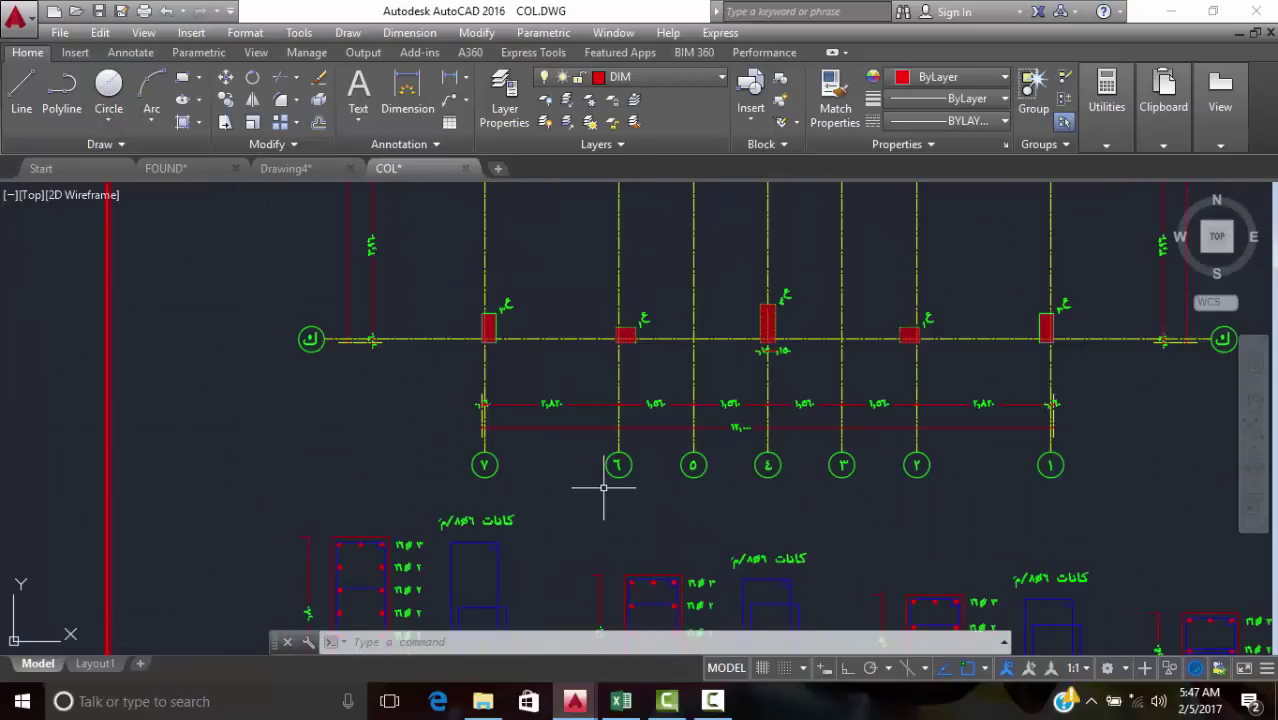
{"action": "scroll", "coordinate": [613, 400], "scroll_direction": "down", "scroll_amount": 2}
{"action": "scroll", "coordinate": [617, 372], "scroll_direction": "down", "scroll_amount": 3}
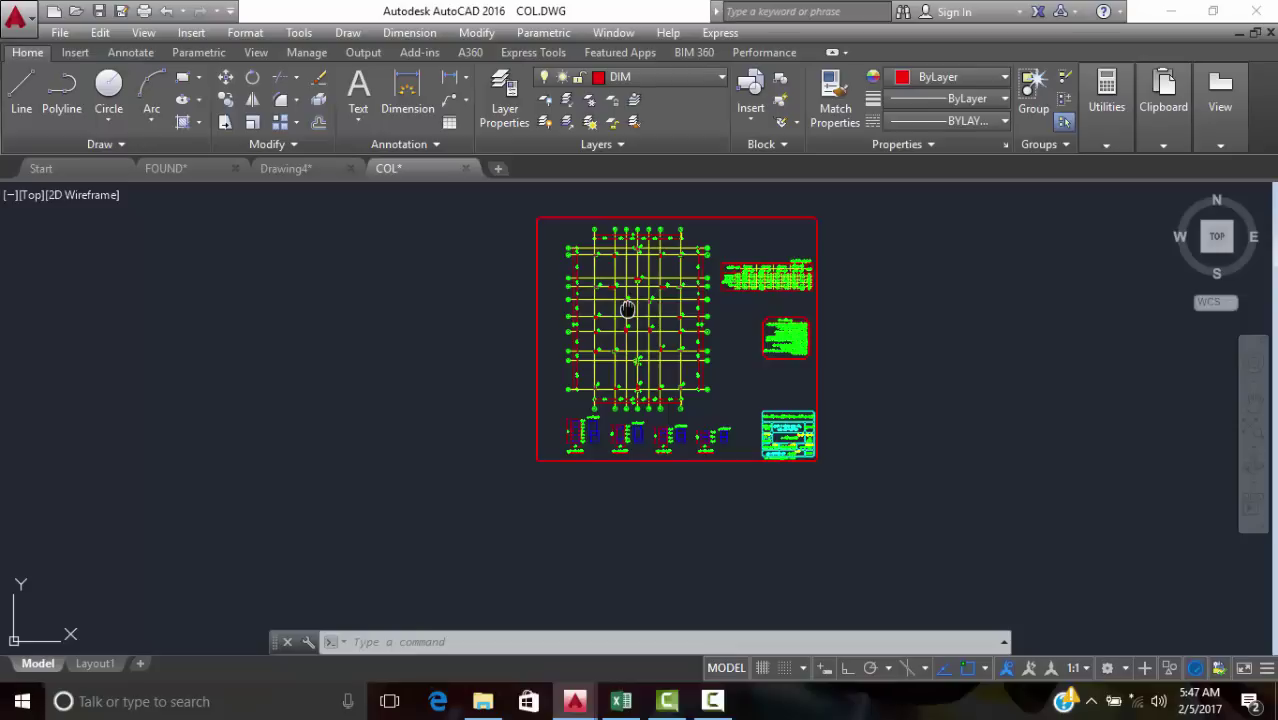
{"action": "scroll", "coordinate": [615, 310], "scroll_direction": "up", "scroll_amount": 8}
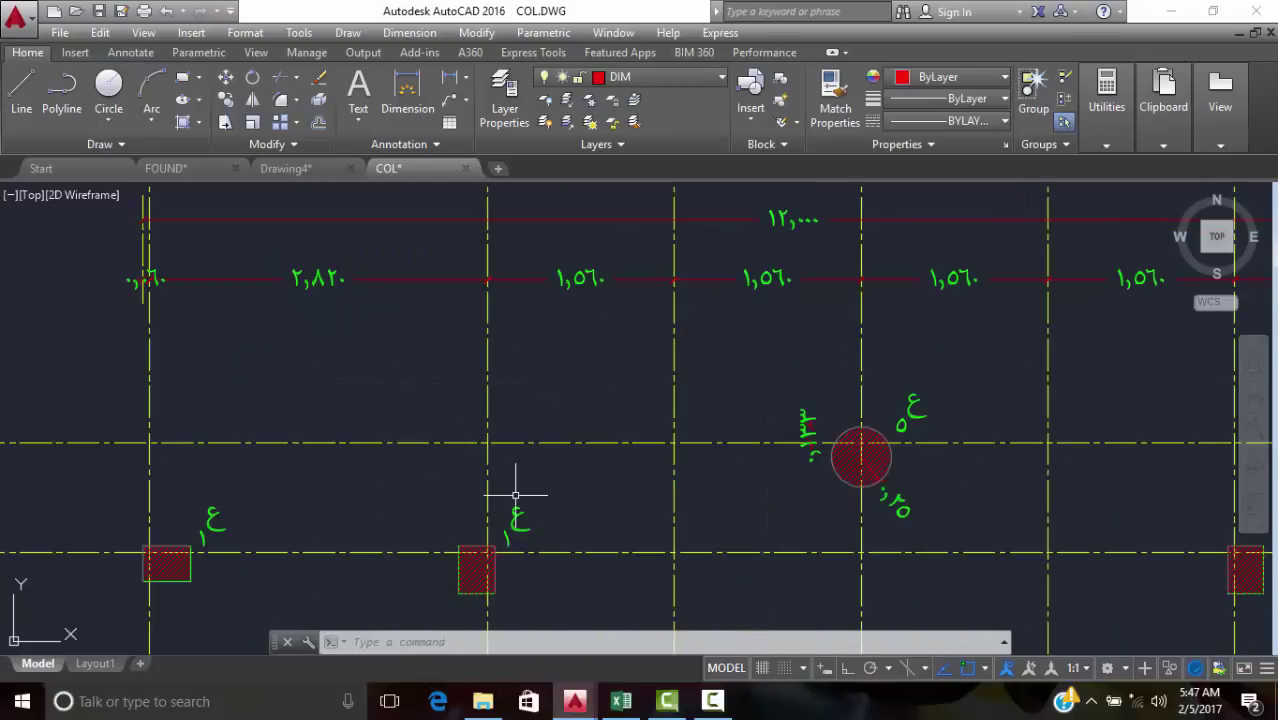
{"action": "scroll", "coordinate": [885, 440], "scroll_direction": "up", "scroll_amount": 6}
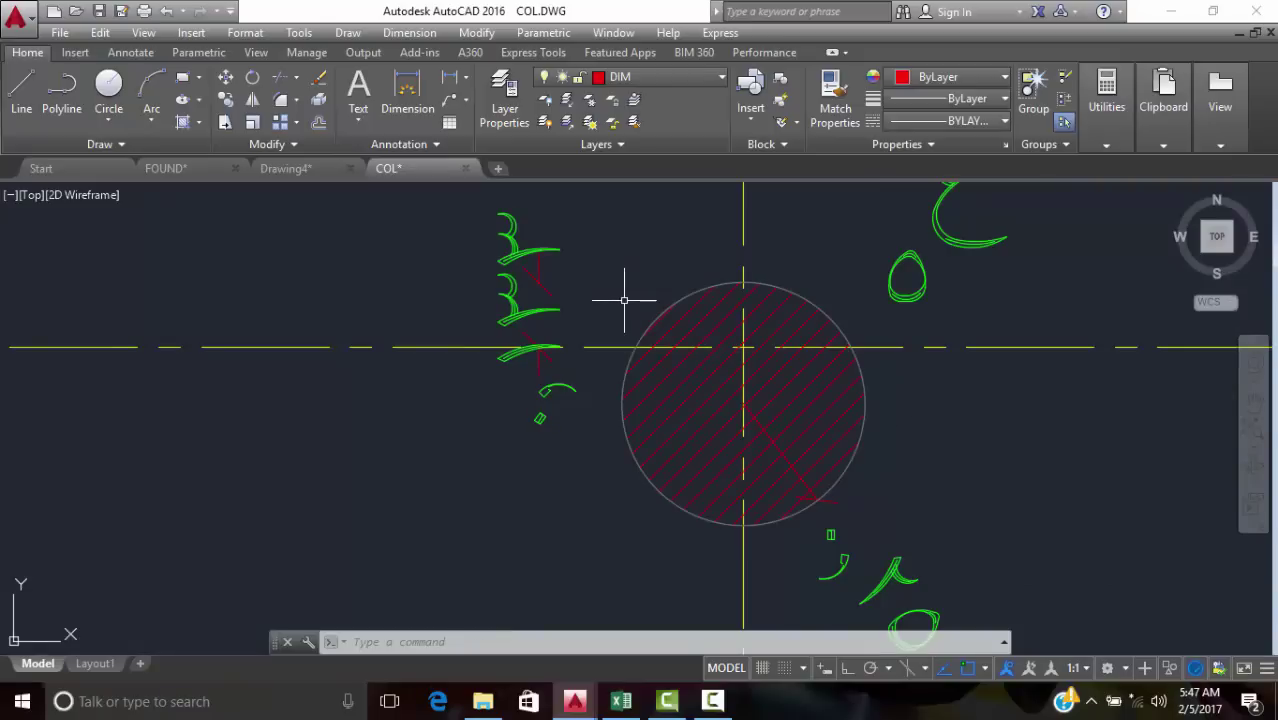
- Examine the column plan's rectangular columns ع٣ and ع٤ and their positions relative to the axes
{"action": "scroll", "coordinate": [624, 299], "scroll_direction": "down", "scroll_amount": 8}
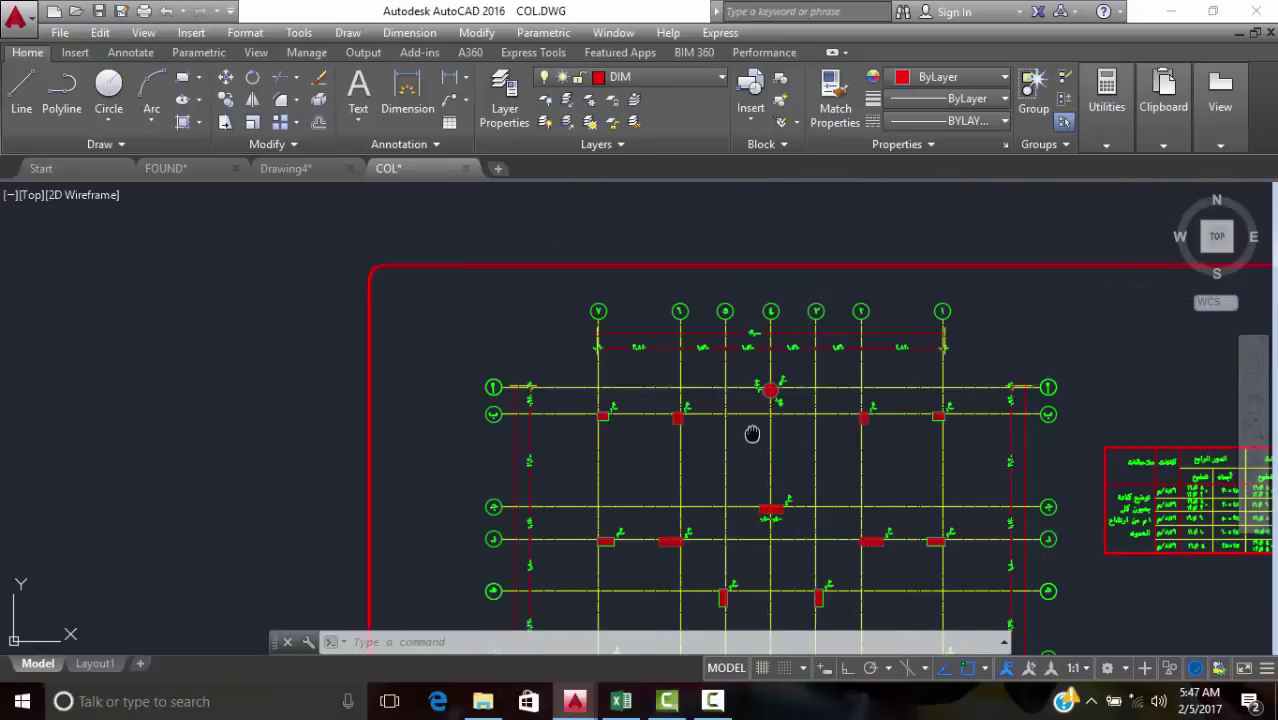
{"action": "scroll", "coordinate": [696, 327], "scroll_direction": "up", "scroll_amount": 3}
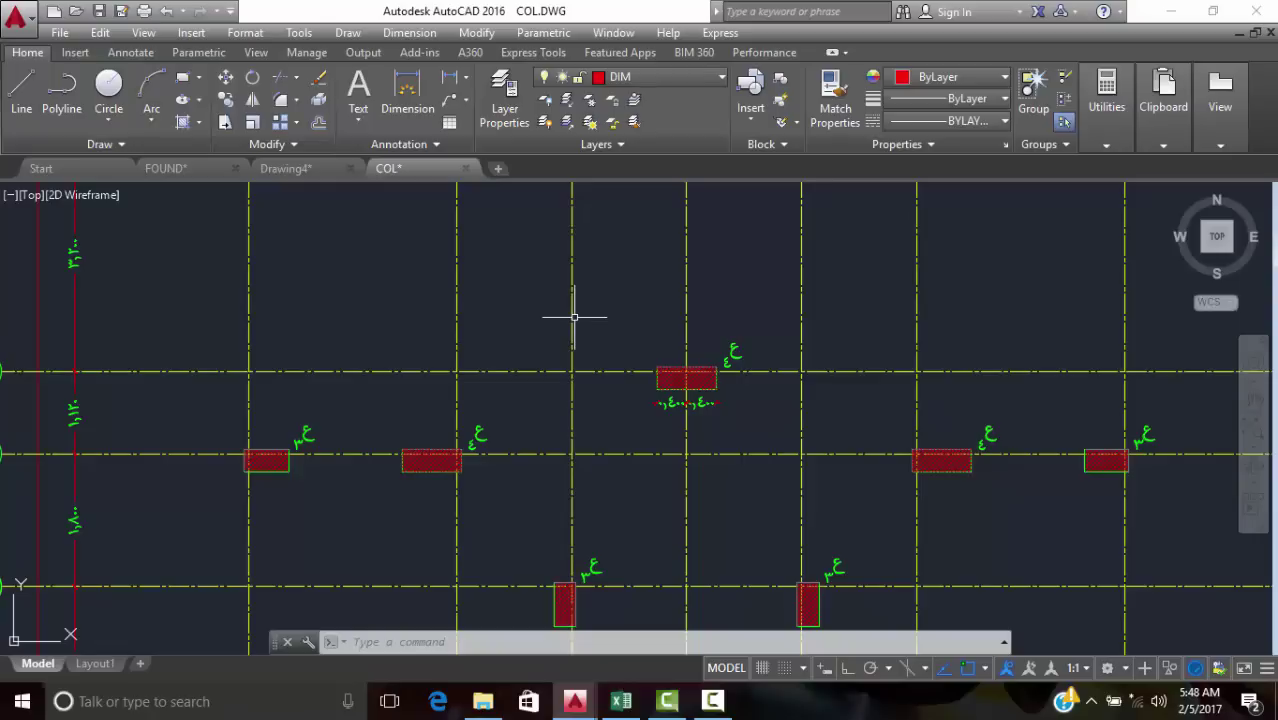
{"action": "scroll", "coordinate": [574, 317], "scroll_direction": "down", "scroll_amount": 2}
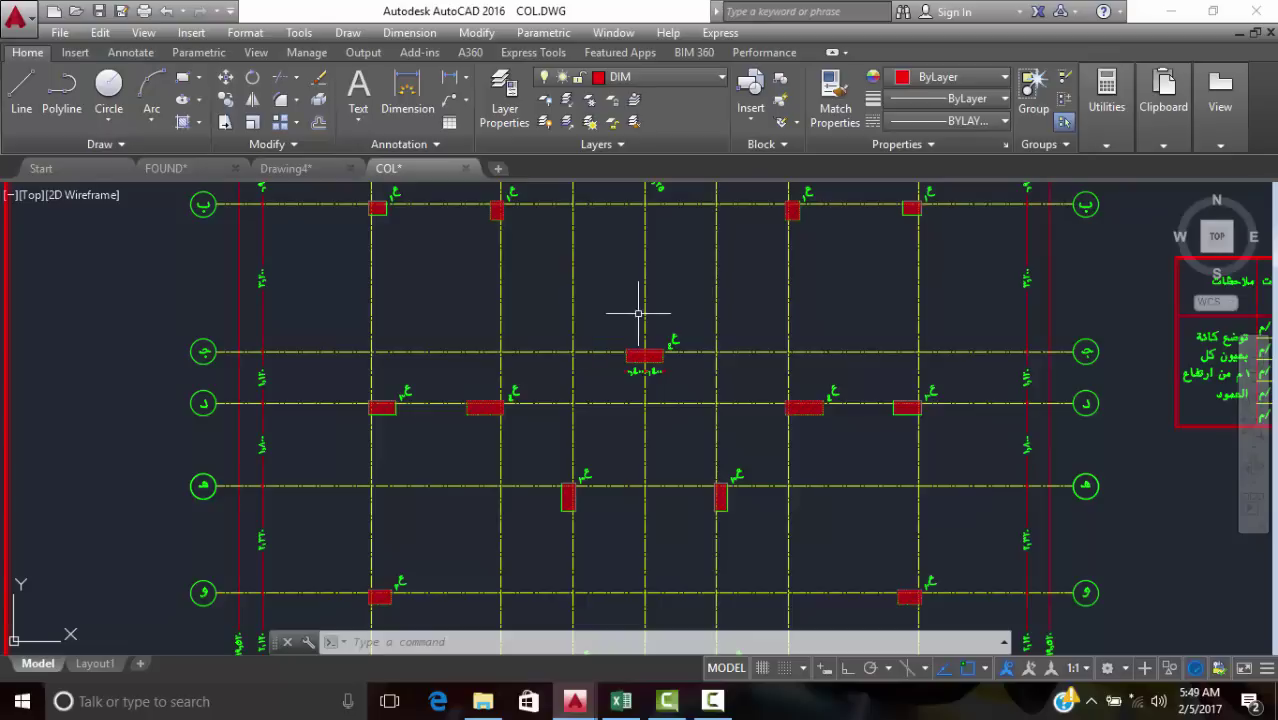
{"action": "scroll", "coordinate": [638, 313], "scroll_direction": "down", "scroll_amount": 4}
{"action": "scroll", "coordinate": [663, 338], "scroll_direction": "up", "scroll_amount": 4}
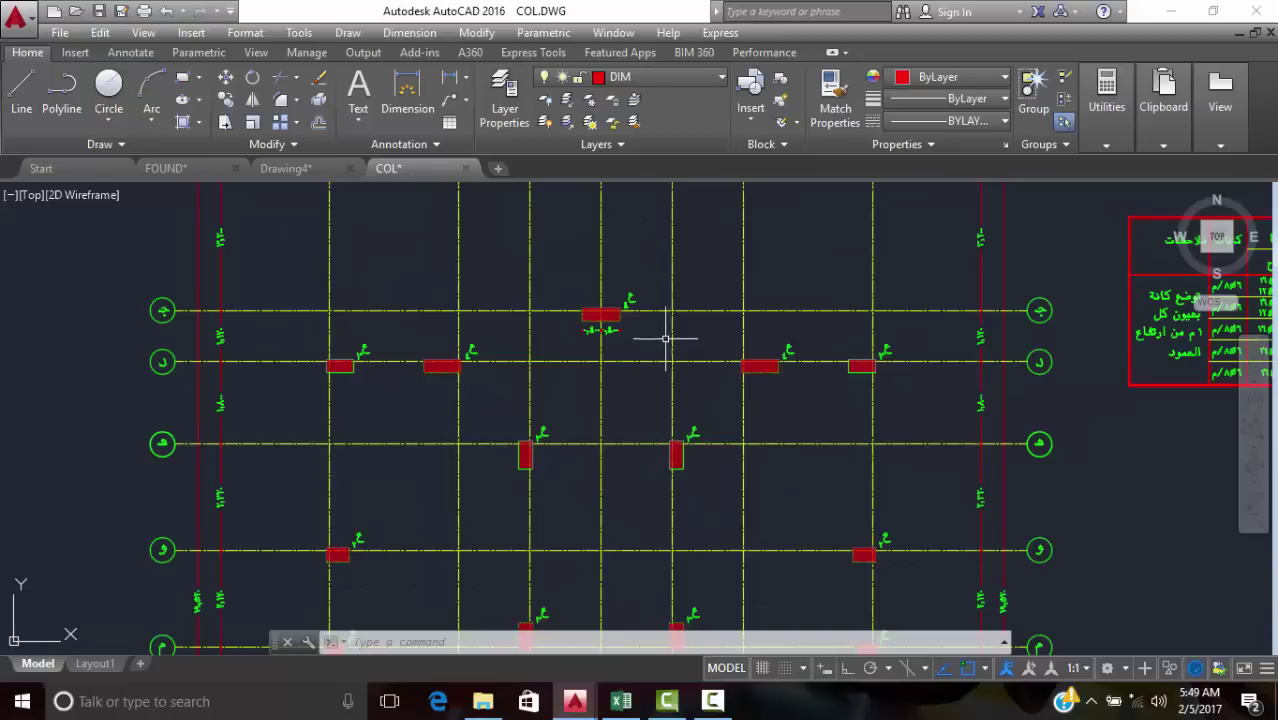
{"action": "scroll", "coordinate": [690, 300], "scroll_direction": "up", "scroll_amount": 4}
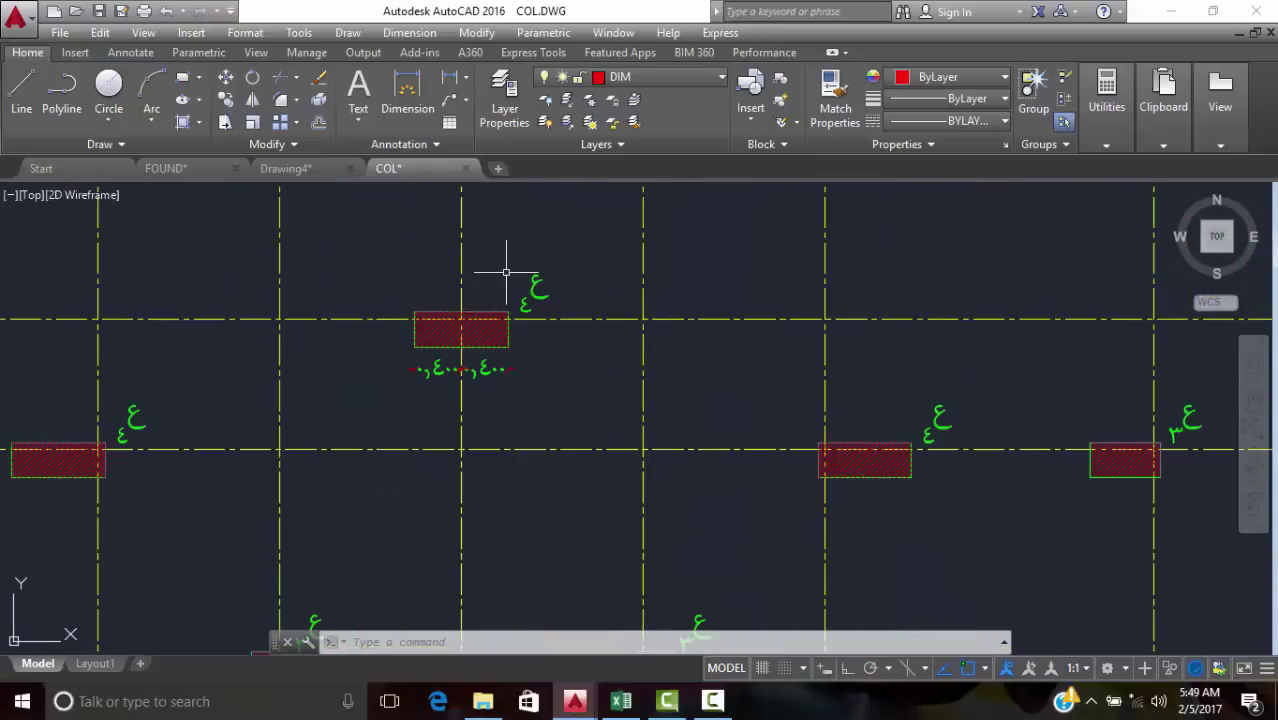
{"action": "middle_click_drag", "start_coordinate": [894, 420], "coordinate": [887, 410]}
{"action": "scroll", "coordinate": [858, 395], "scroll_direction": "up", "scroll_amount": 2}
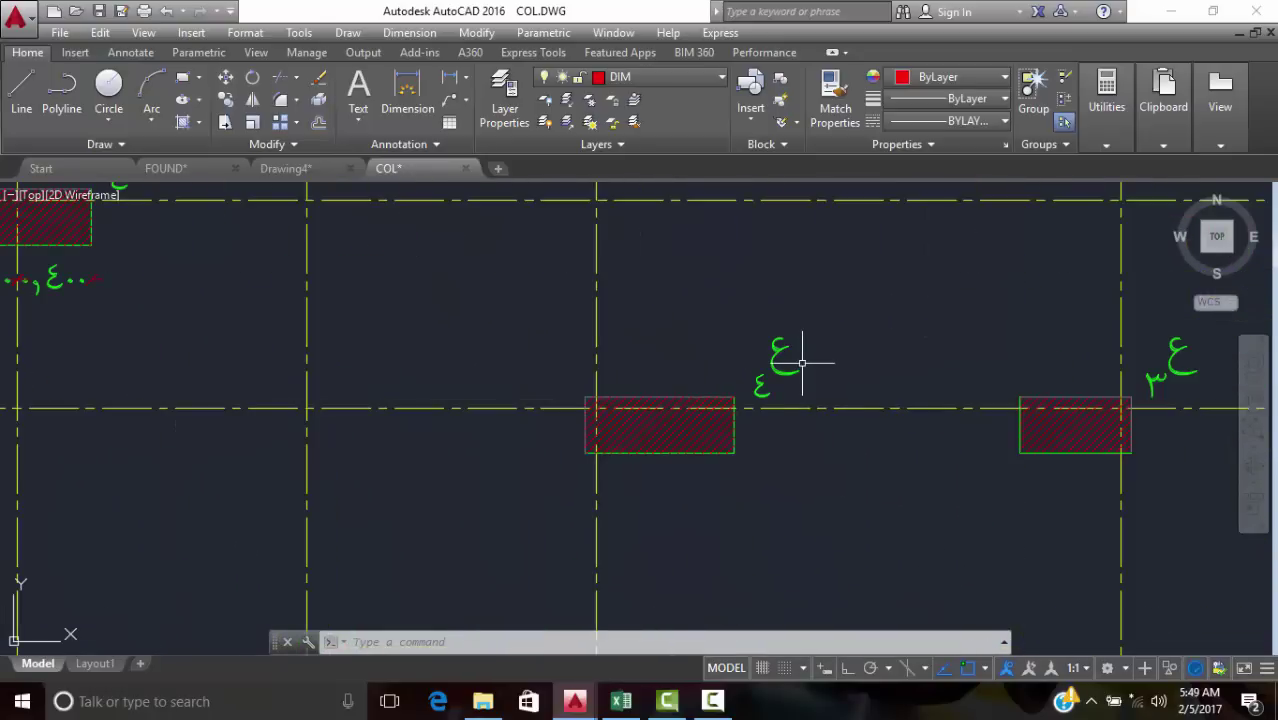
{"action": "scroll", "coordinate": [797, 340], "scroll_direction": "down", "scroll_amount": 6}
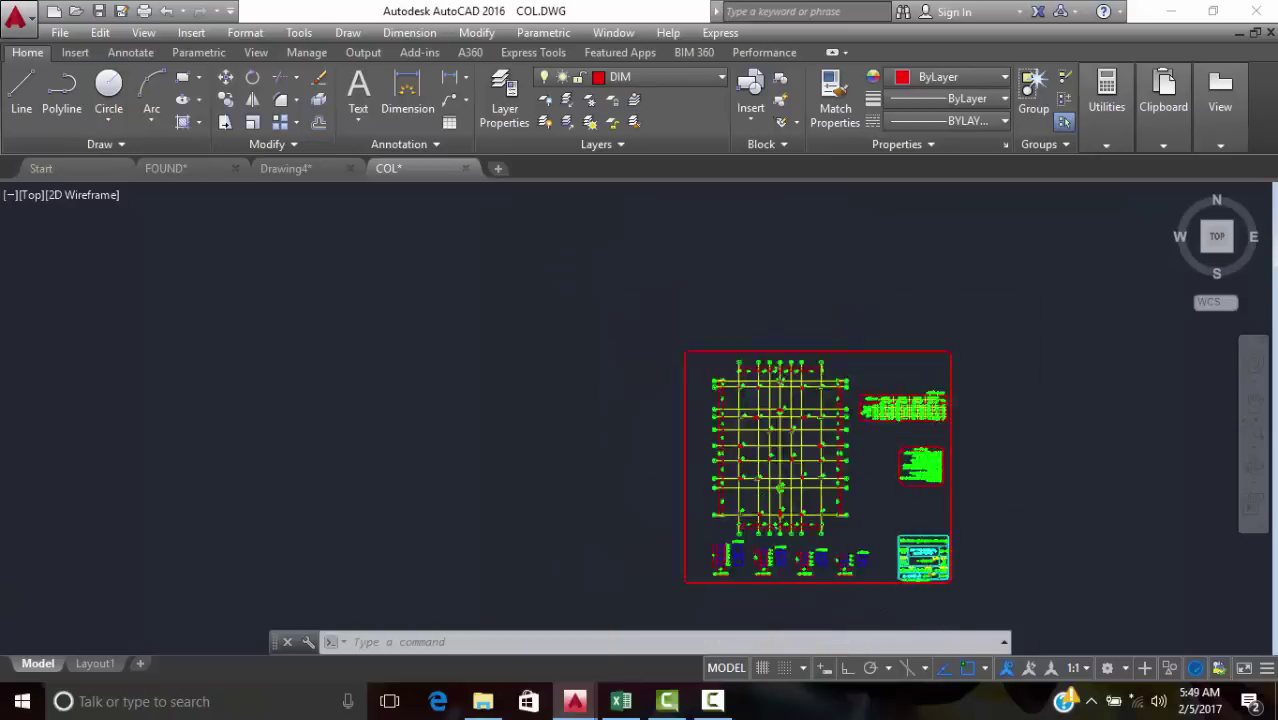
- Examine the column cross-section details below the plan, especially the dimensions and reinforcement of columns ع٤ and ع٣
{"action": "scroll", "coordinate": [789, 463], "scroll_direction": "up", "scroll_amount": 8}
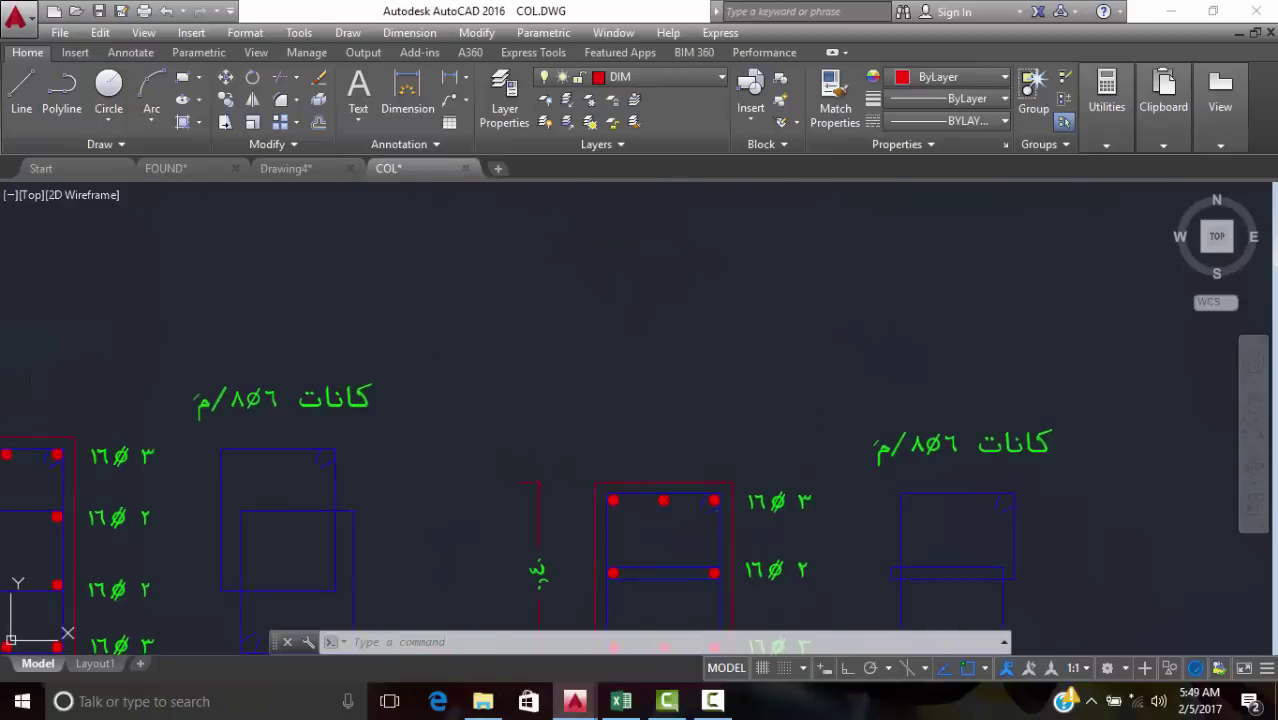
{"action": "middle_click_drag", "start_coordinate": [320, 545], "coordinate": [541, 507]}
{"action": "scroll", "coordinate": [541, 507], "scroll_direction": "down", "scroll_amount": 3}
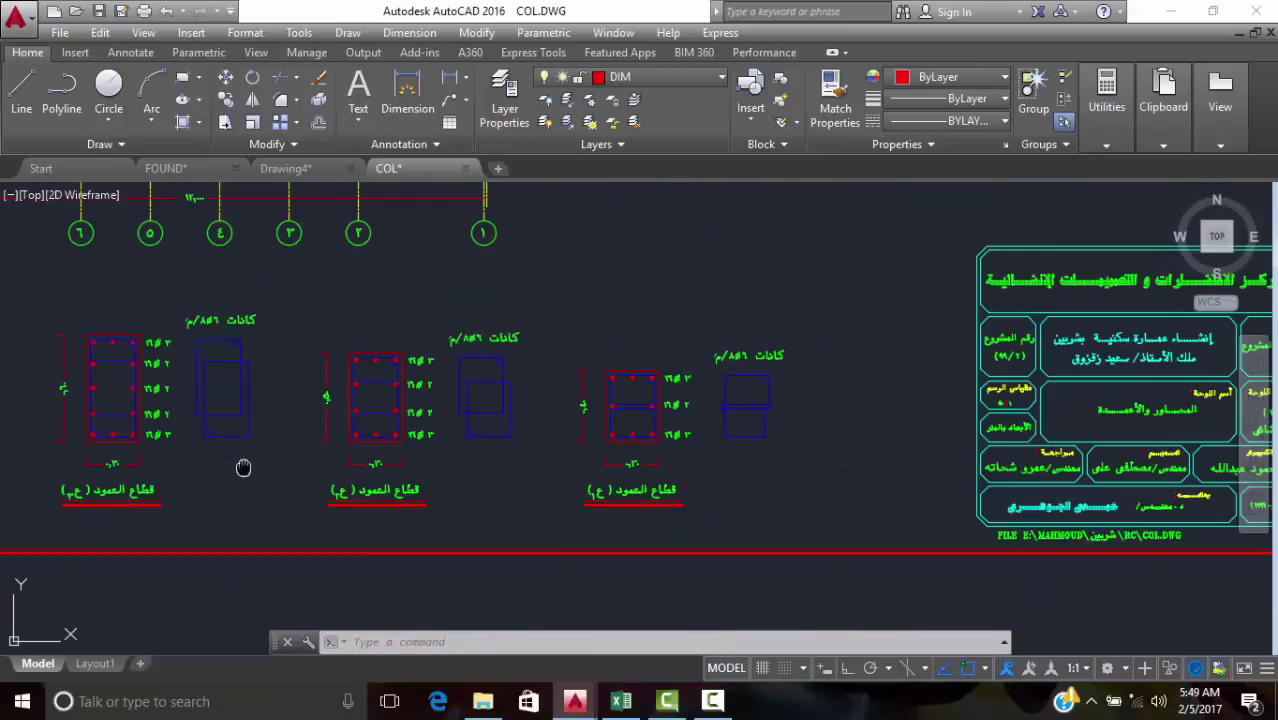
{"action": "scroll", "coordinate": [265, 422], "scroll_direction": "up", "scroll_amount": 5}
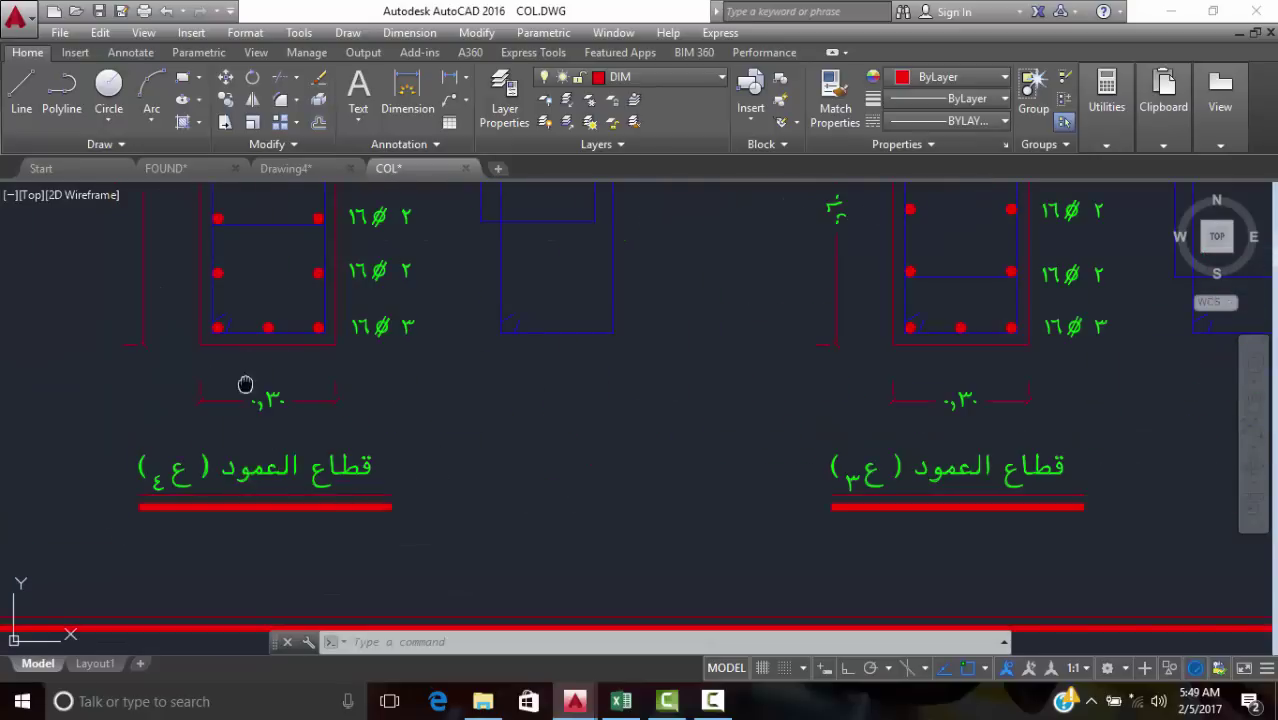
{"action": "scroll", "coordinate": [419, 357], "scroll_direction": "down", "scroll_amount": 3}
{"action": "scroll", "coordinate": [408, 514], "scroll_direction": "up", "scroll_amount": 3}
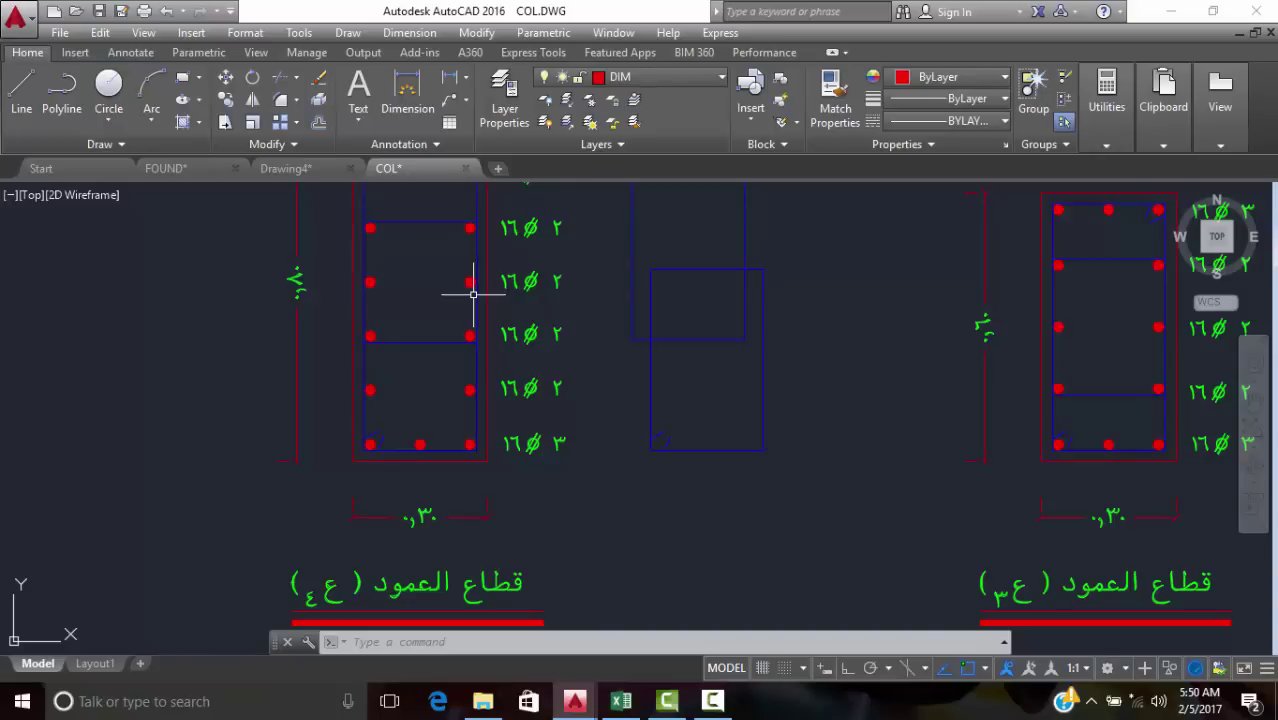
- Examine the columns ع١ and the circular column ع٥ along the upper axes of the column plan
{"action": "scroll", "coordinate": [579, 265], "scroll_direction": "down", "scroll_amount": 10}
{"action": "middle_click_drag", "start_coordinate": [668, 268], "coordinate": [653, 337]}
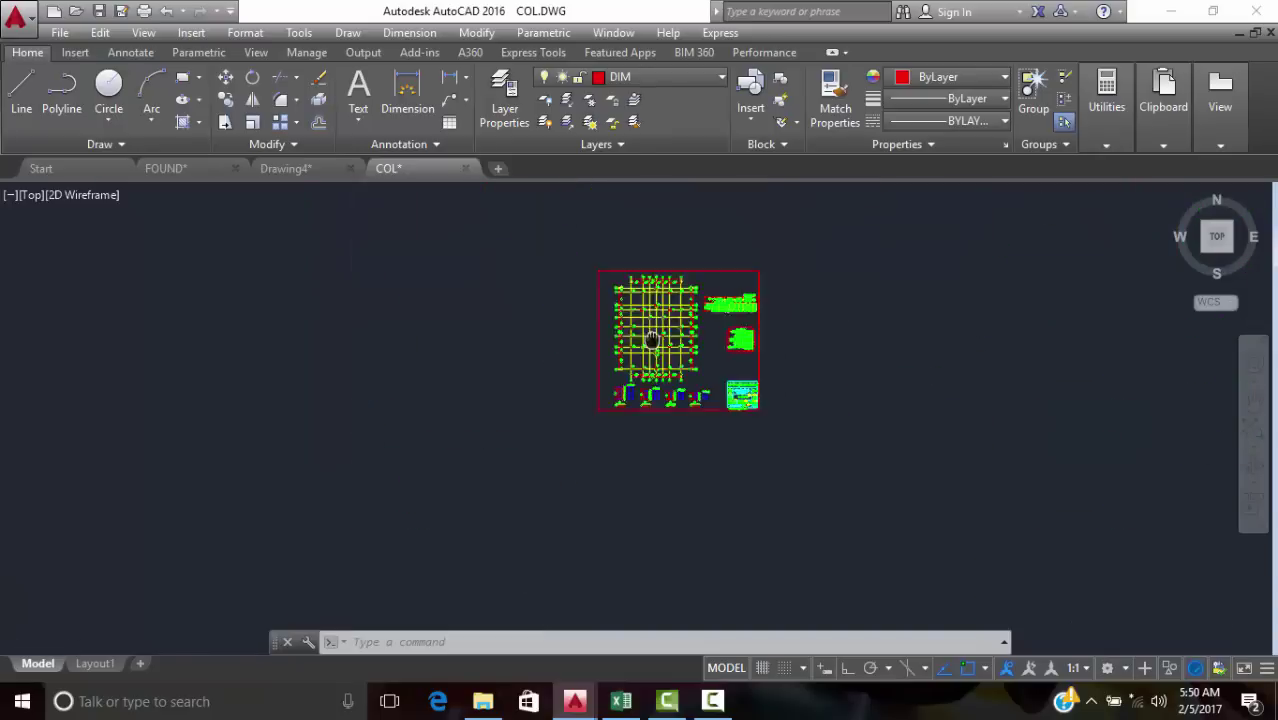
{"action": "scroll", "coordinate": [645, 360], "scroll_direction": "up", "scroll_amount": 8}
{"action": "scroll", "coordinate": [328, 280], "scroll_direction": "up", "scroll_amount": 2}
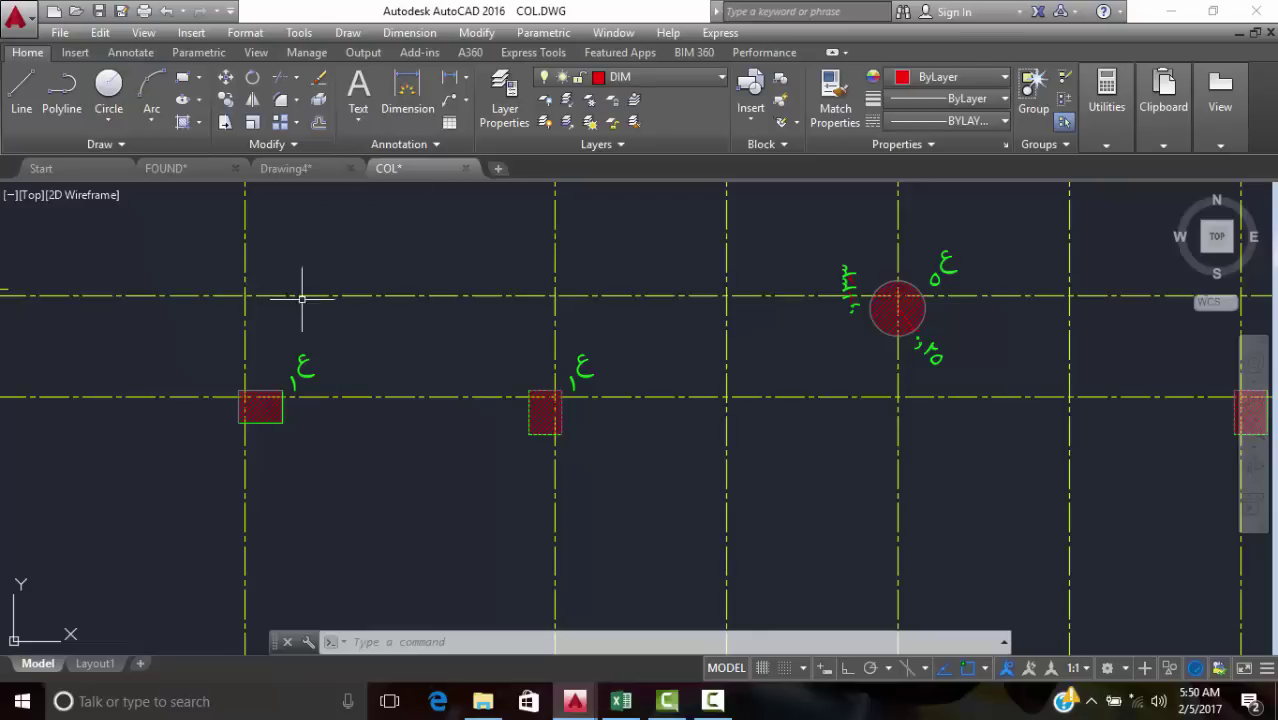
{"action": "scroll", "coordinate": [300, 365], "scroll_direction": "up", "scroll_amount": 4}
{"action": "scroll", "coordinate": [407, 213], "scroll_direction": "down", "scroll_amount": 8}
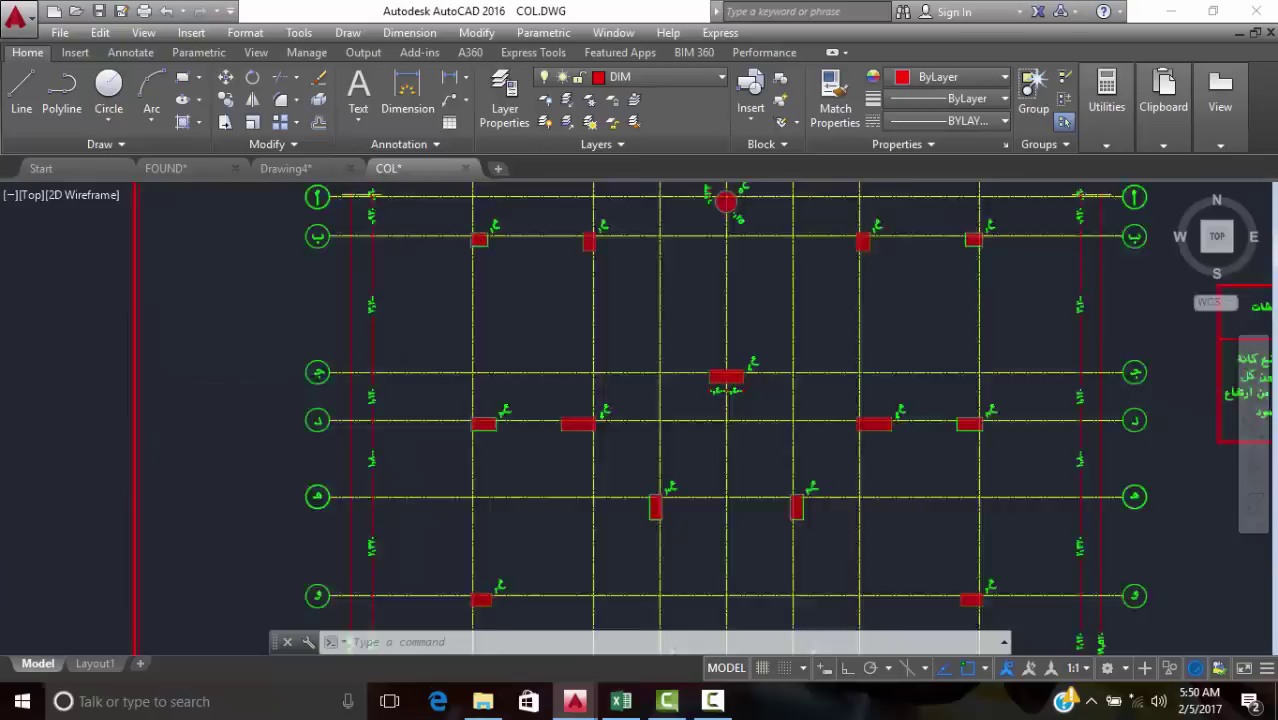
{"action": "scroll", "coordinate": [785, 207], "scroll_direction": "up", "scroll_amount": 2}
{"action": "scroll", "coordinate": [785, 207], "scroll_direction": "down", "scroll_amount": 2}
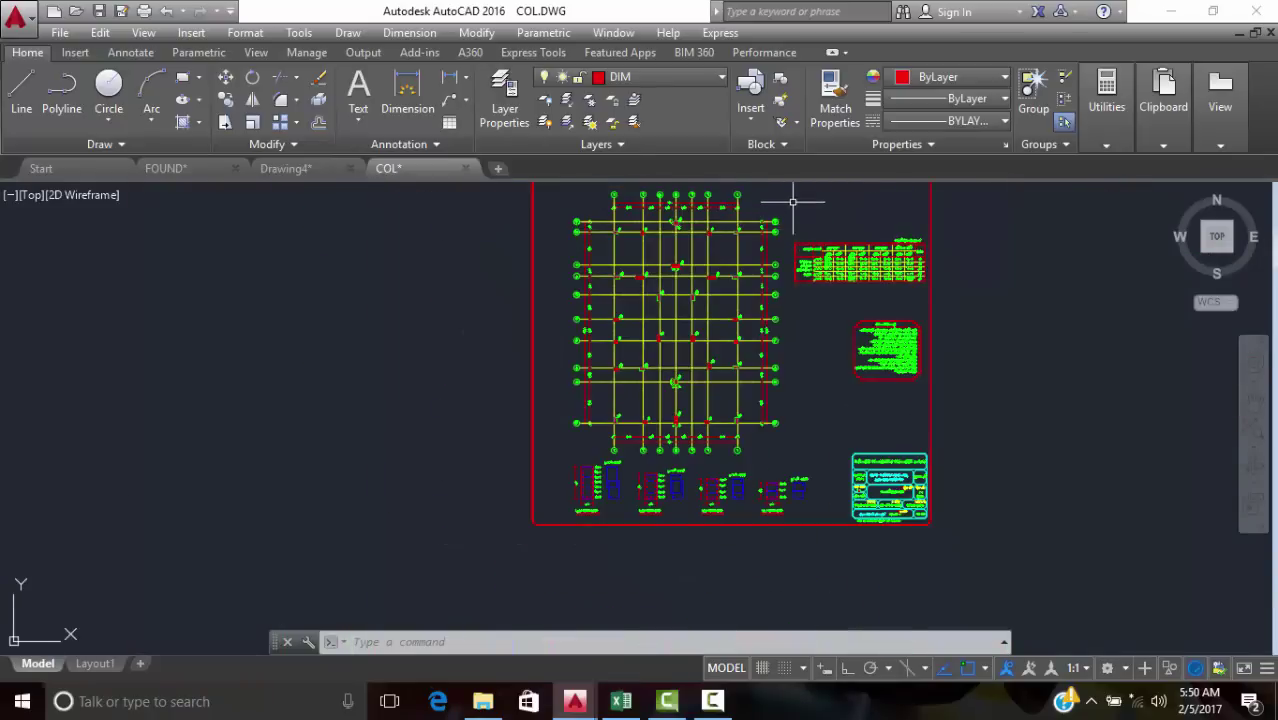
- Copy the whole column plan with its axes, columns and dimensions, leaving out the section details and the tables
{"action": "left_click", "coordinate": [793, 188]}
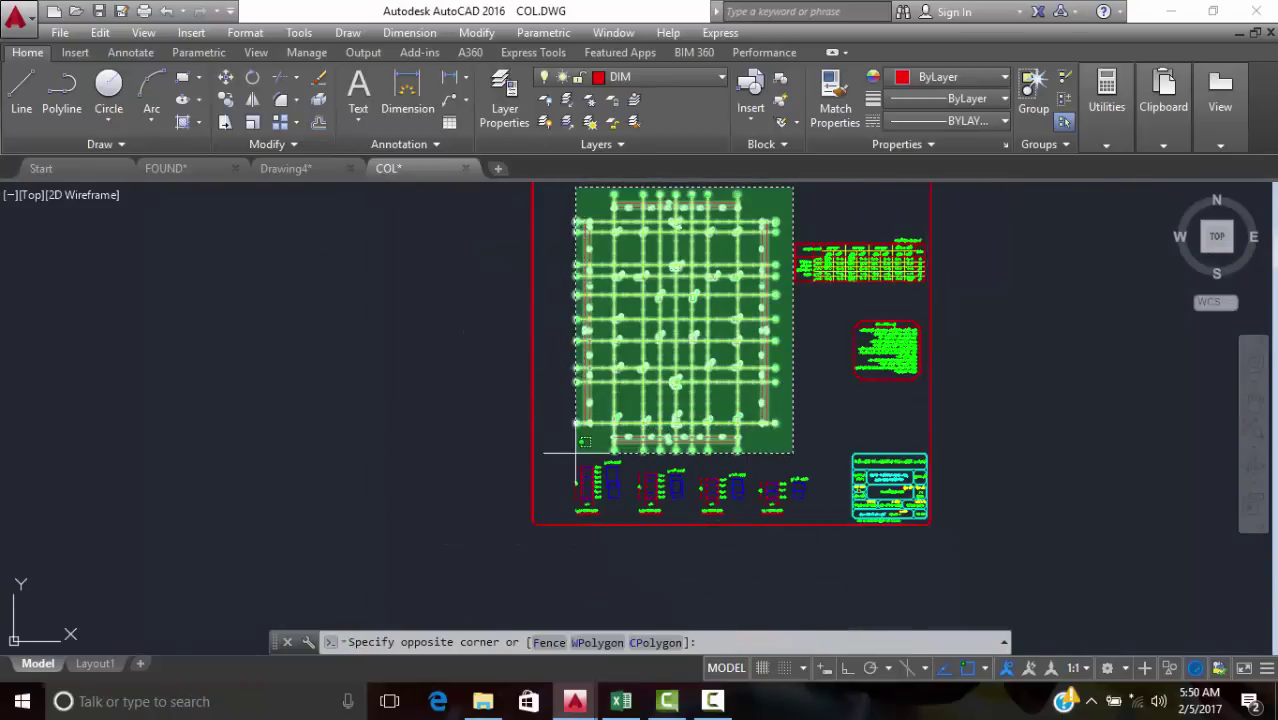
{"action": "left_click", "coordinate": [586, 411]}
{"action": "scroll", "coordinate": [843, 265], "scroll_direction": "up", "scroll_amount": 8}
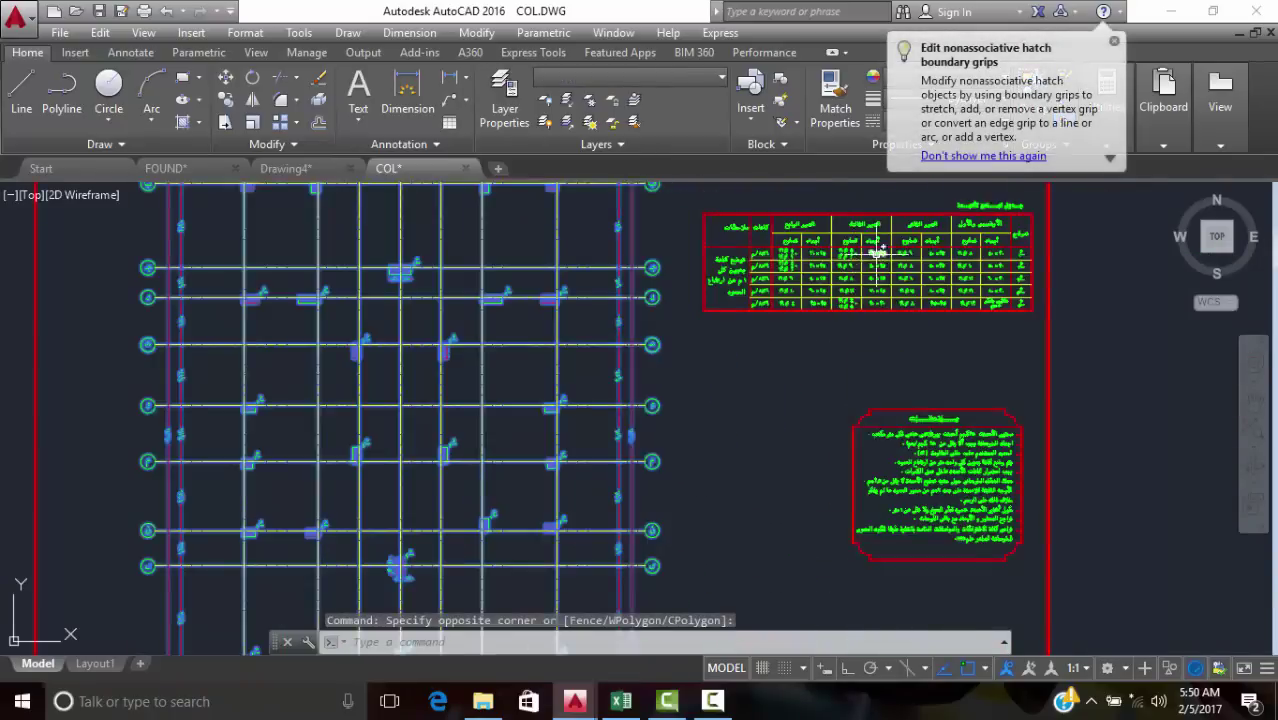
{"action": "scroll", "coordinate": [1003, 345], "scroll_direction": "down", "scroll_amount": 6}
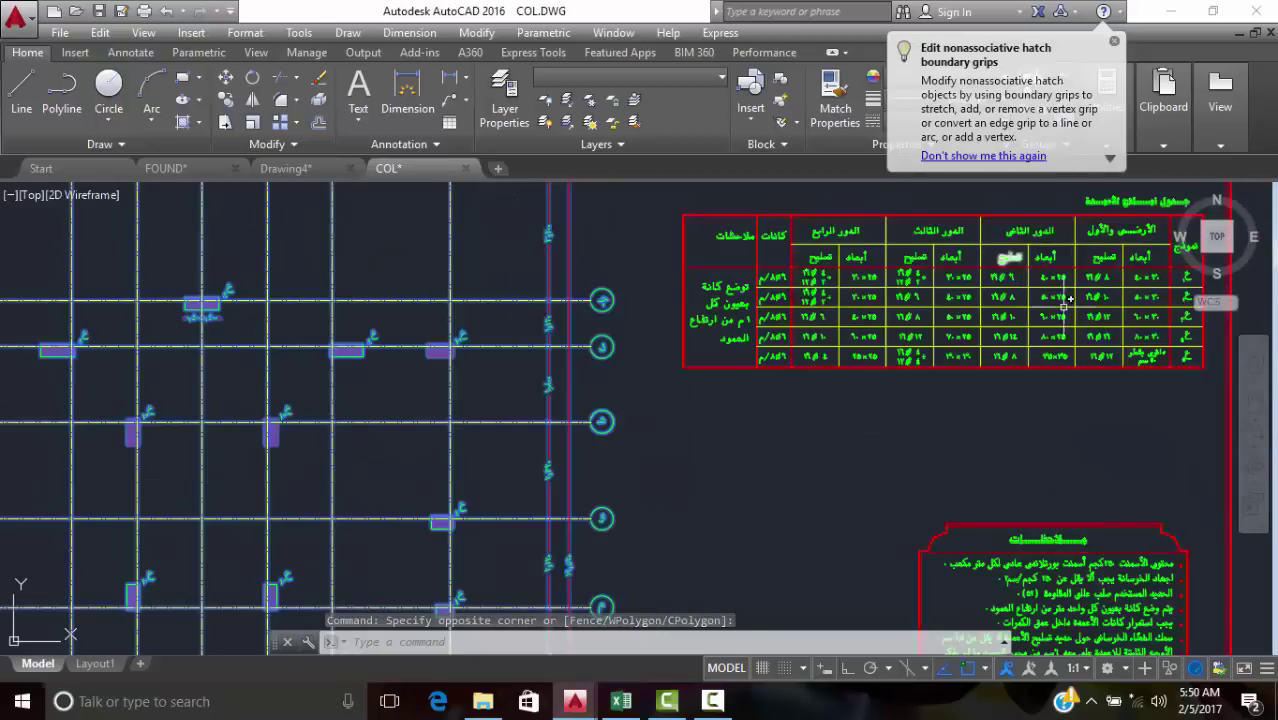
{"action": "scroll", "coordinate": [918, 395], "scroll_direction": "down", "scroll_amount": 1}
{"action": "scroll", "coordinate": [918, 395], "scroll_direction": "down", "scroll_amount": 5}
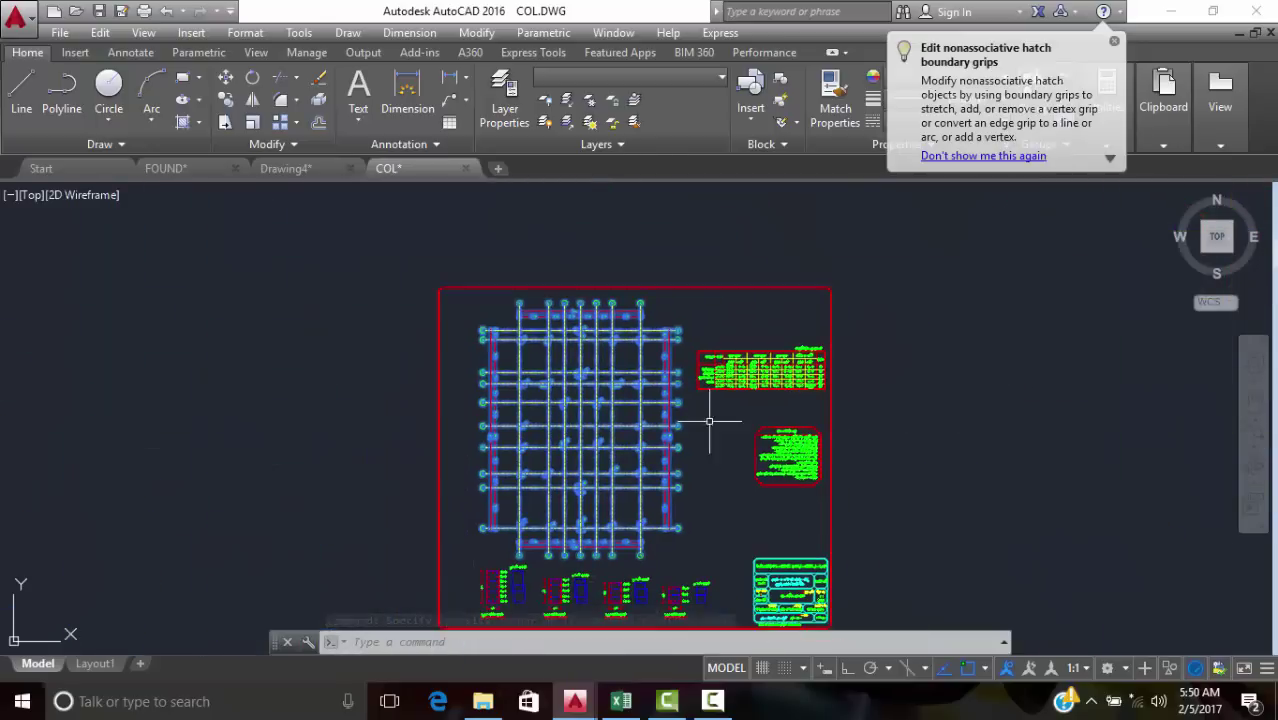
{"action": "scroll", "coordinate": [680, 485], "scroll_direction": "up", "scroll_amount": 5}
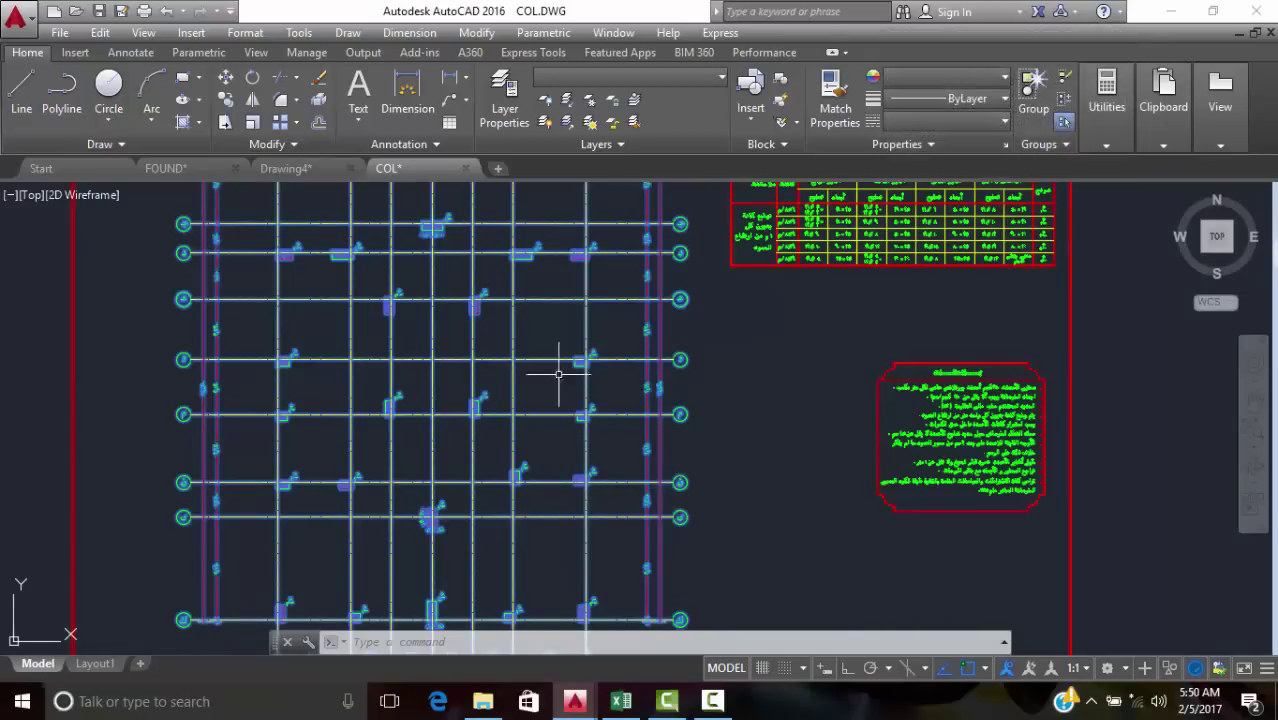
{"action": "key", "text": "ctrl+c"}
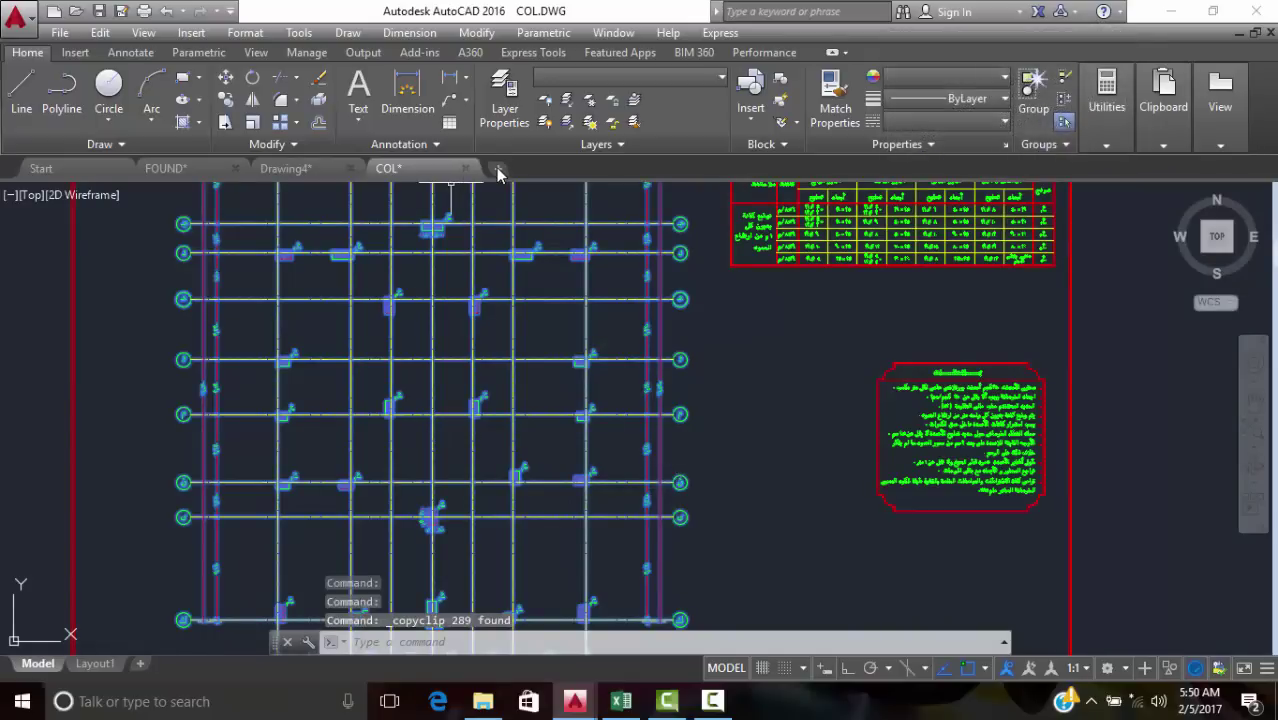
- Start a new drawing and paste the copied column plan into its model space
{"action": "left_click", "coordinate": [499, 168]}
{"action": "key", "text": "ctrl+v"}
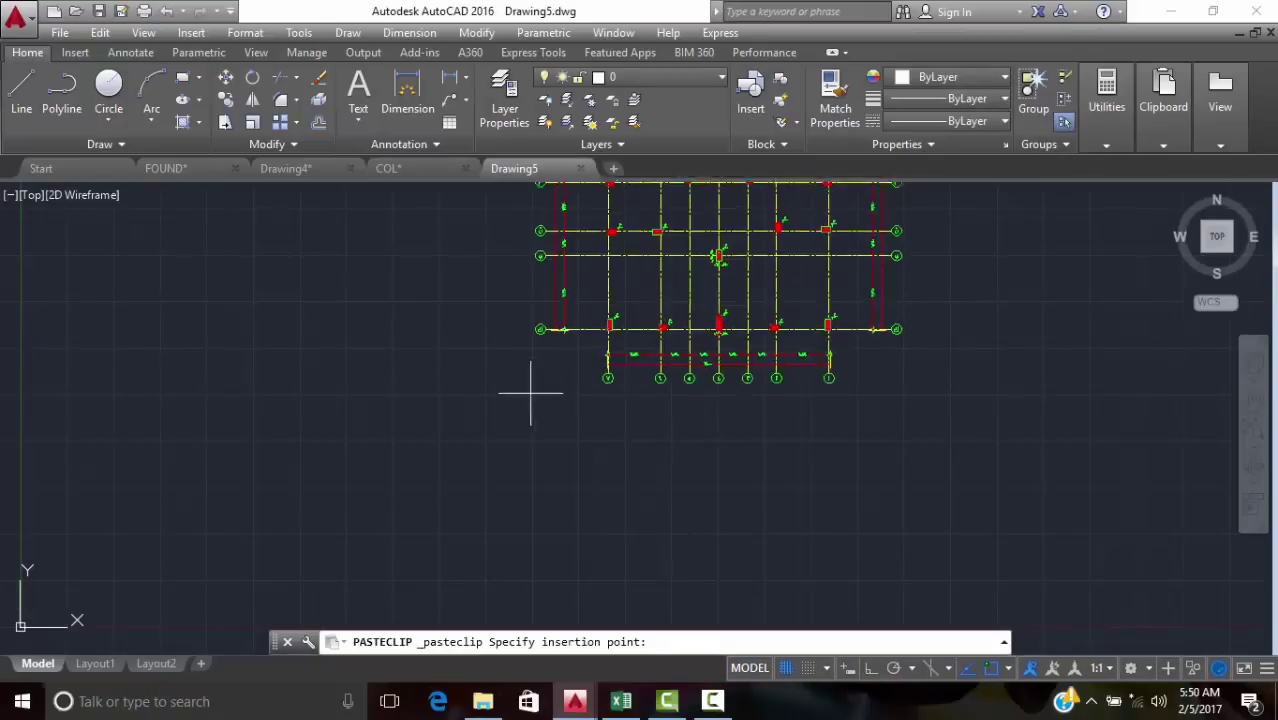
{"action": "scroll", "coordinate": [513, 465], "scroll_direction": "down", "scroll_amount": 3}
{"action": "left_click", "coordinate": [491, 320]}
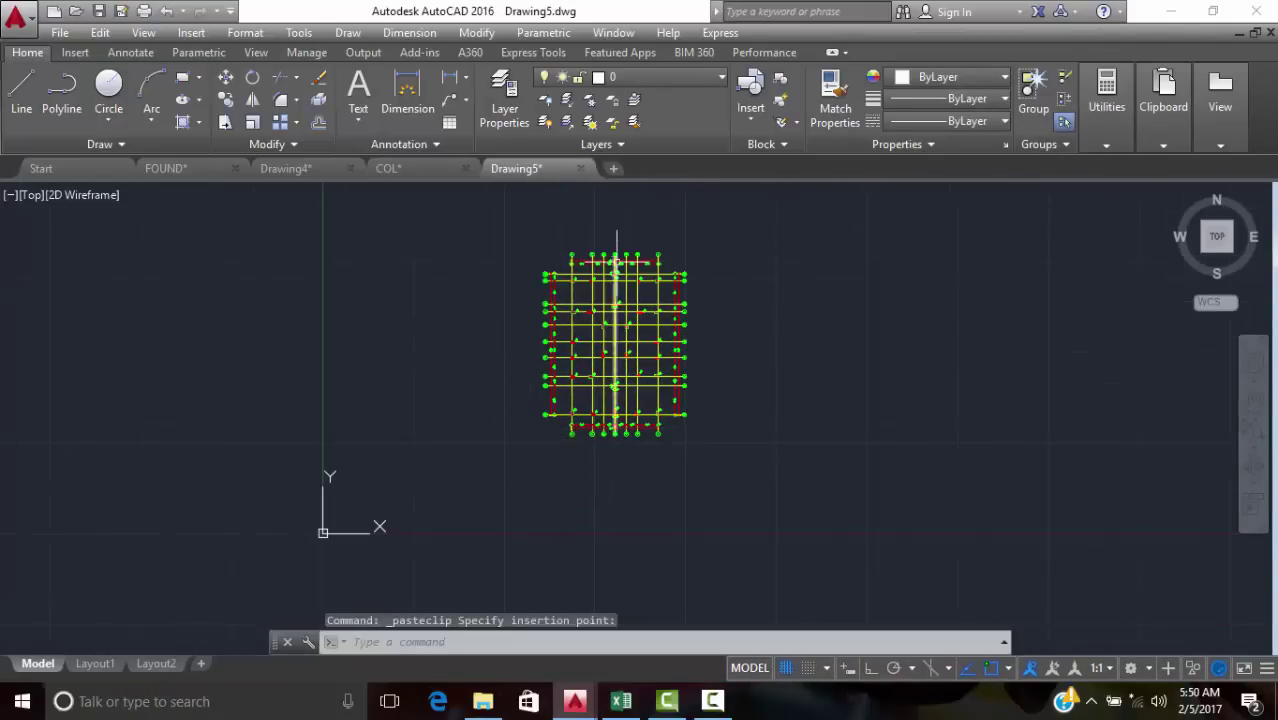
{"action": "key", "text": "Escape"}
{"action": "scroll", "coordinate": [570, 275], "scroll_direction": "up", "scroll_amount": 4}
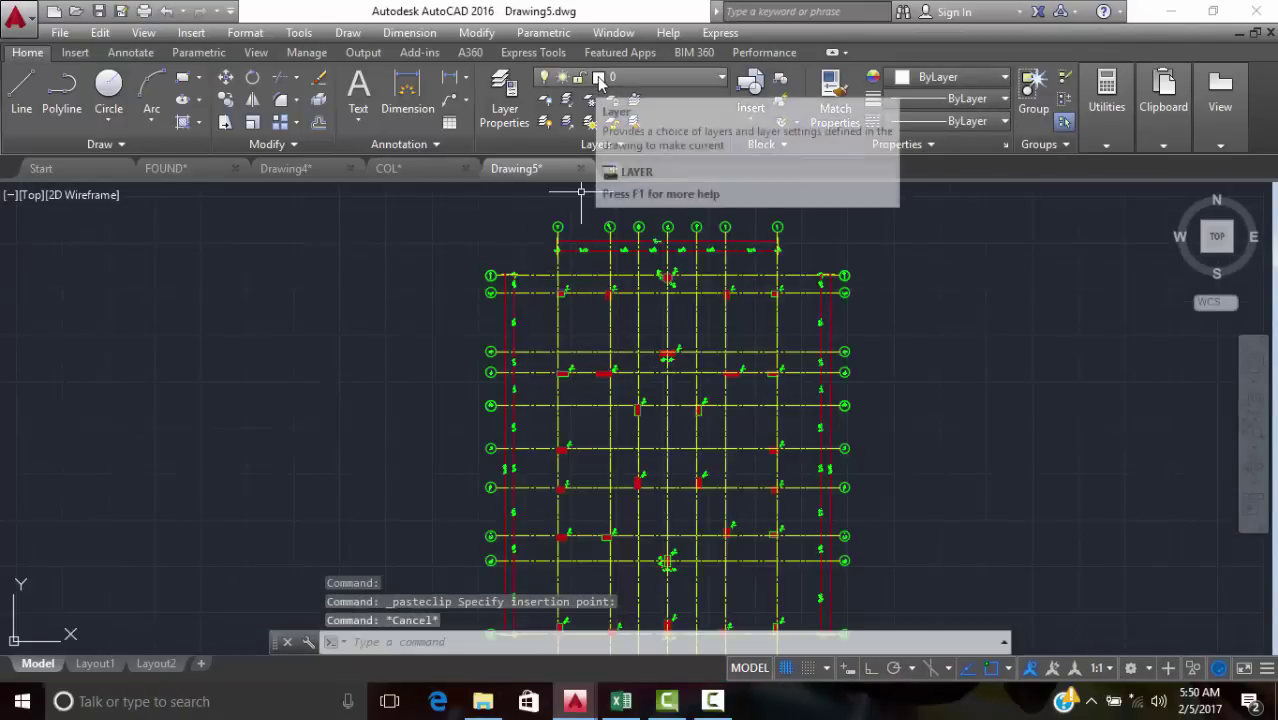
- Purge all unused items from the new drawing
{"action": "type", "text": "purg"}
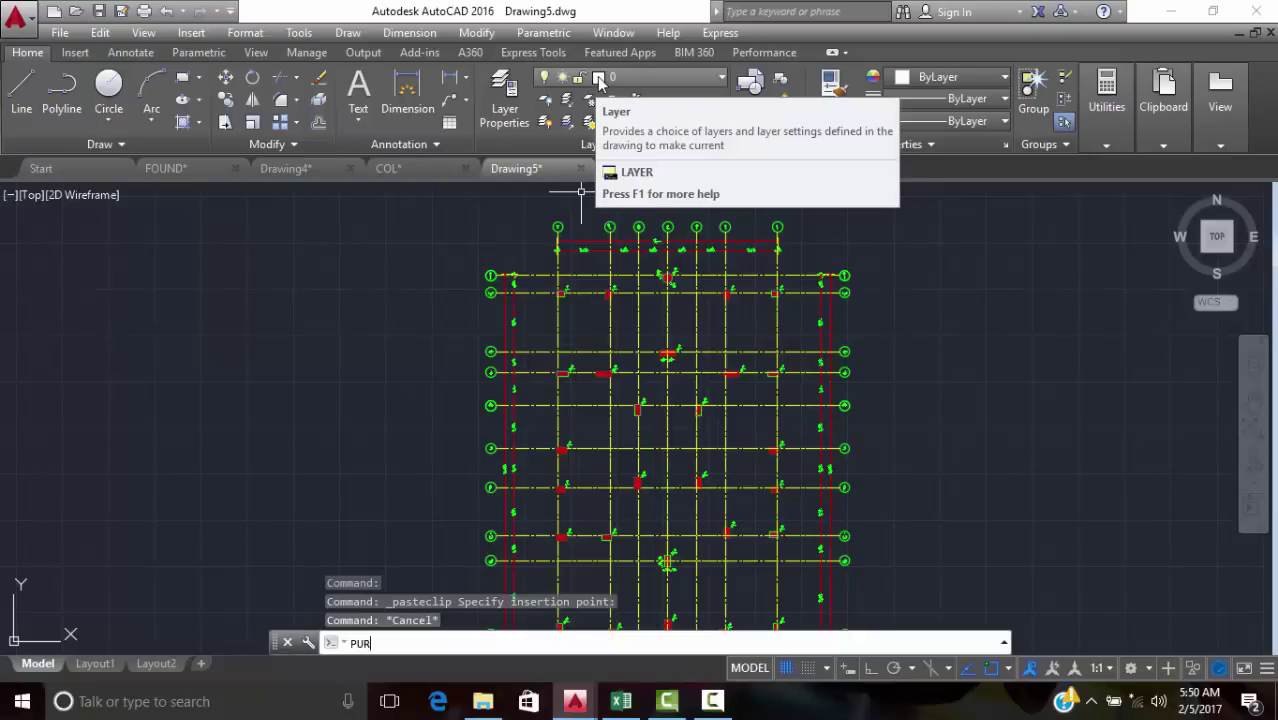
{"action": "key", "text": "Return"}
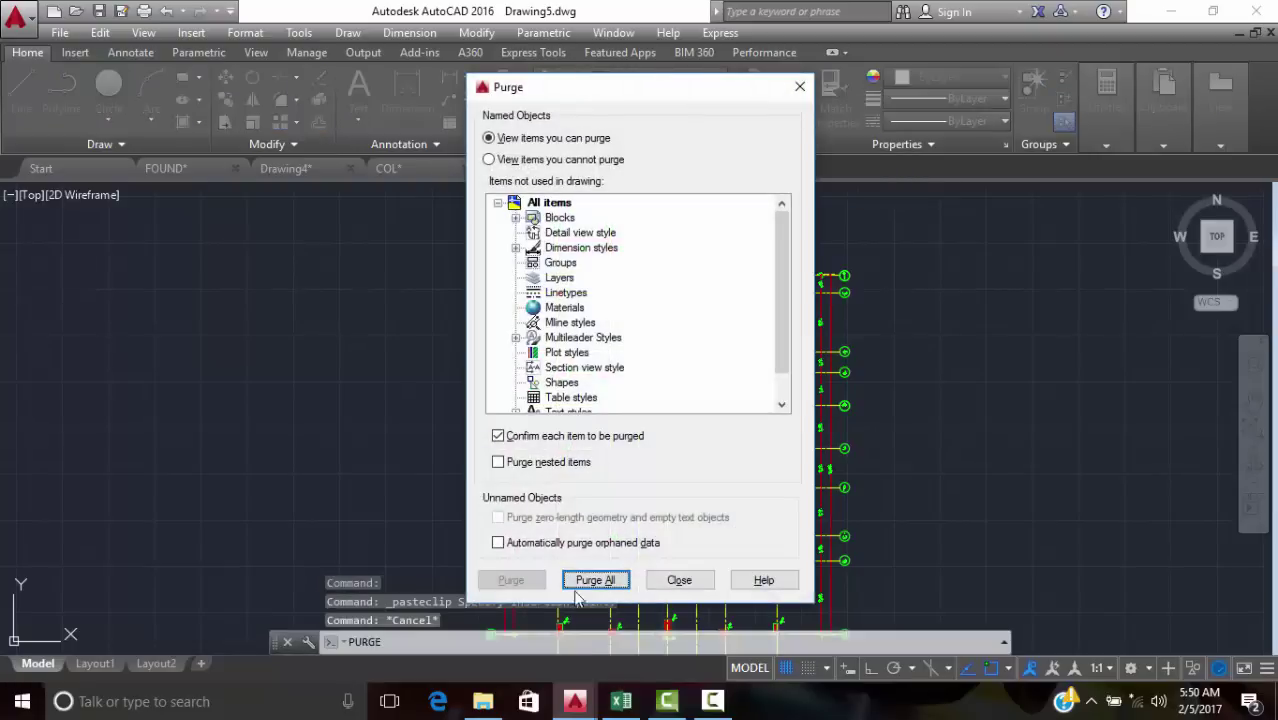
{"action": "left_click", "coordinate": [616, 579]}
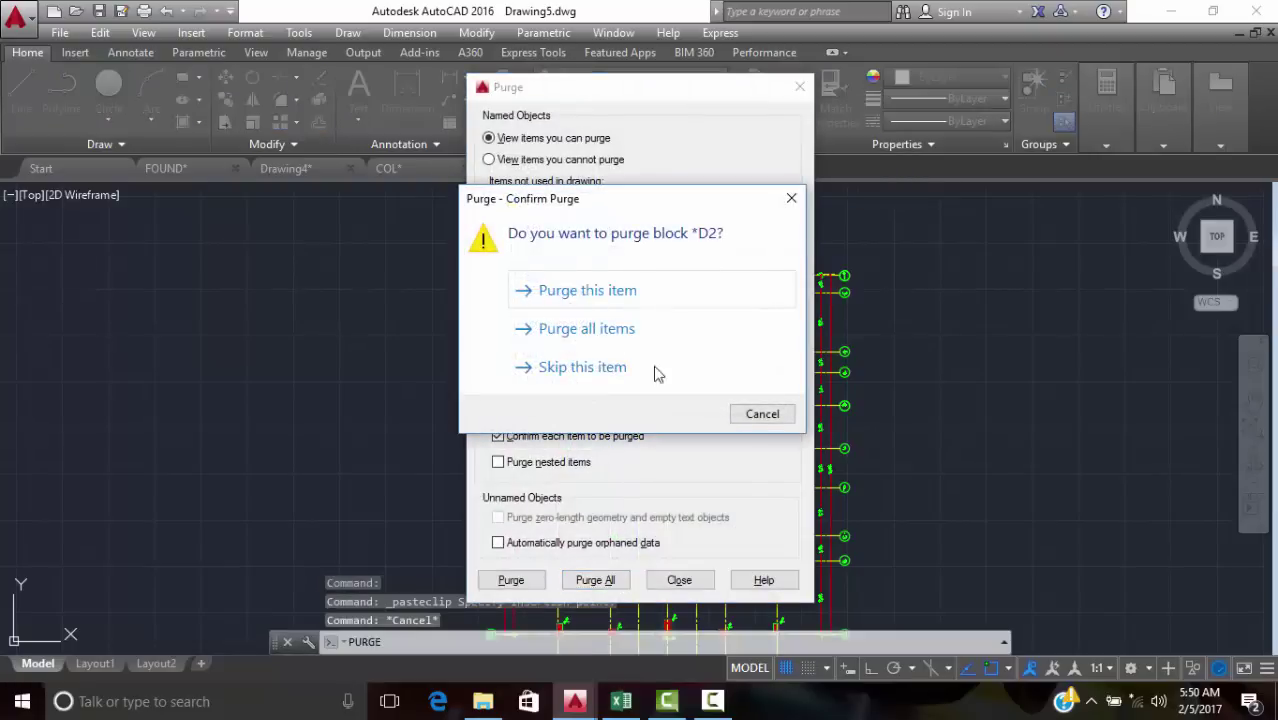
{"action": "left_click", "coordinate": [658, 297]}
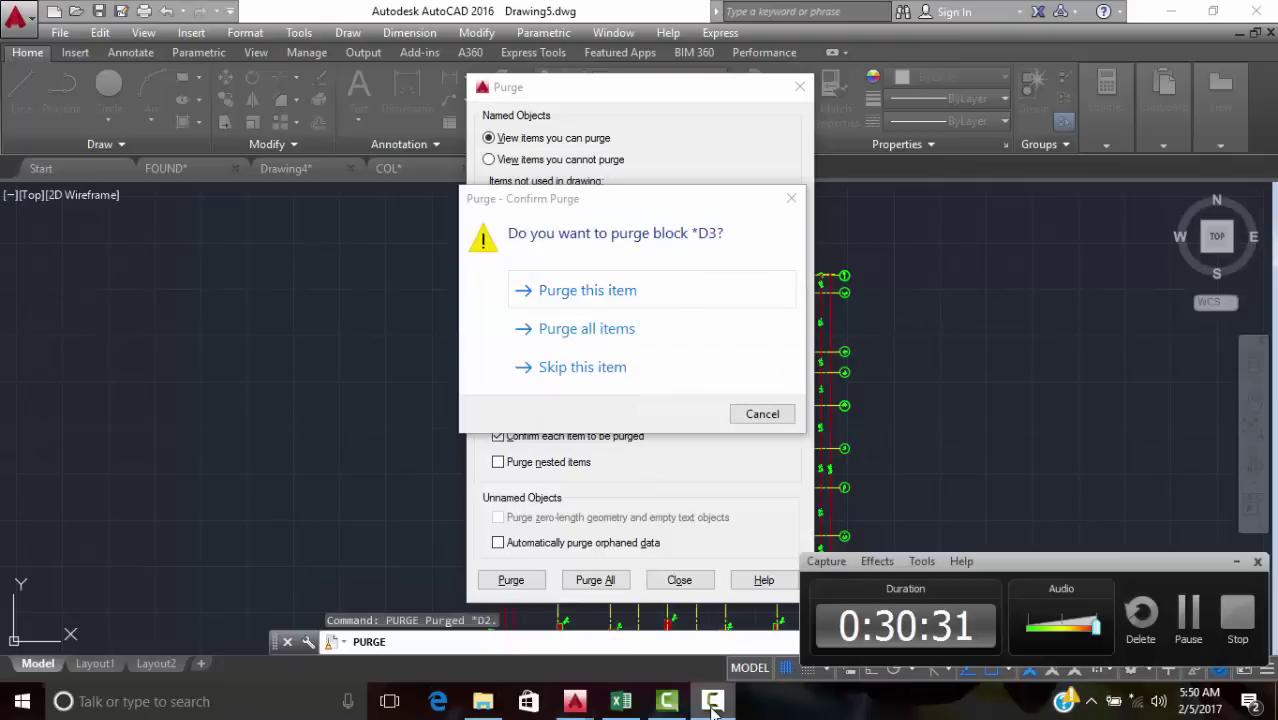
{"action": "left_click", "coordinate": [676, 297]}
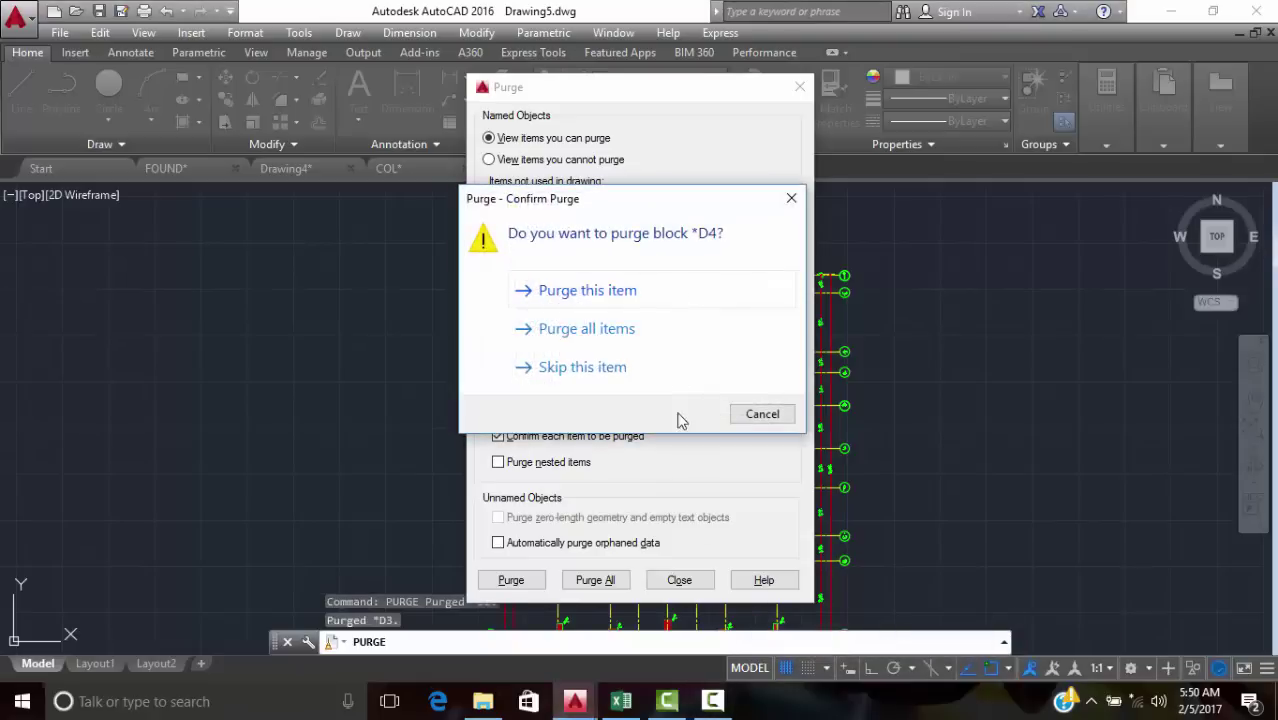
{"action": "left_click", "coordinate": [645, 329]}
{"action": "left_click", "coordinate": [679, 580]}
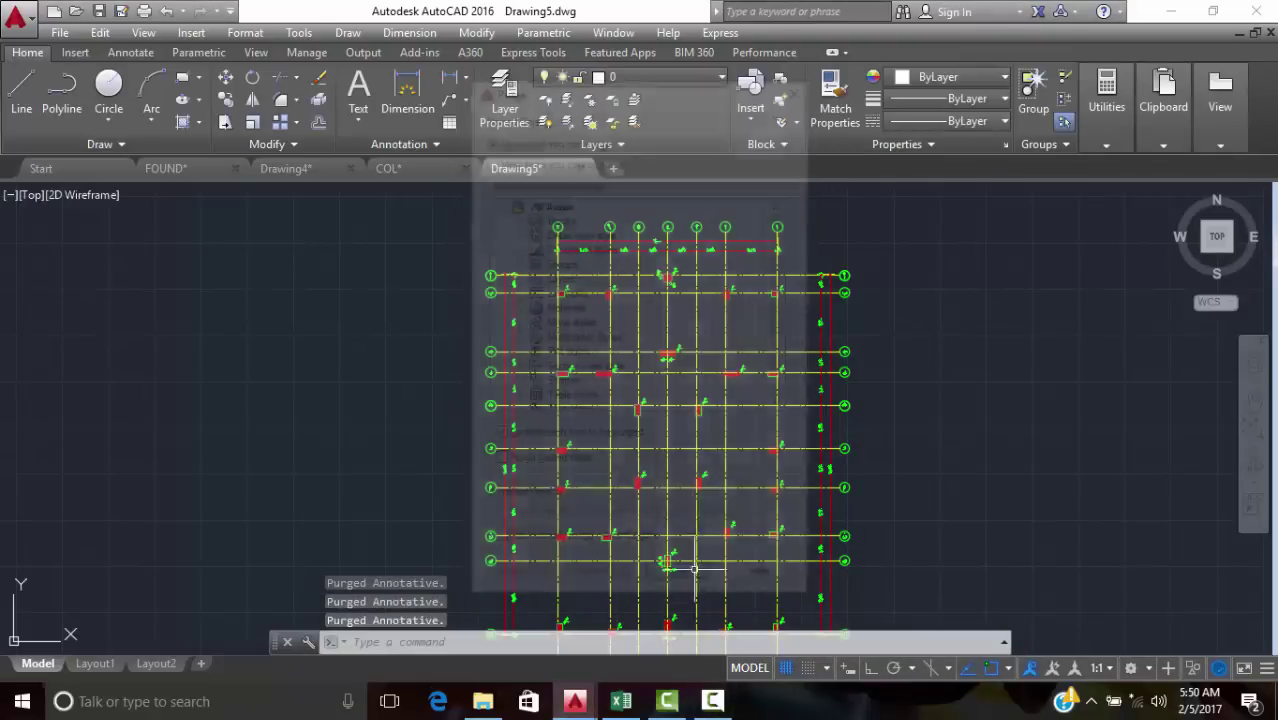
{"action": "key", "text": "Escape"}
- Create a new layer named dIMENSION in the purged drawing
{"action": "left_click", "coordinate": [627, 80]}
{"action": "left_click", "coordinate": [627, 80]}
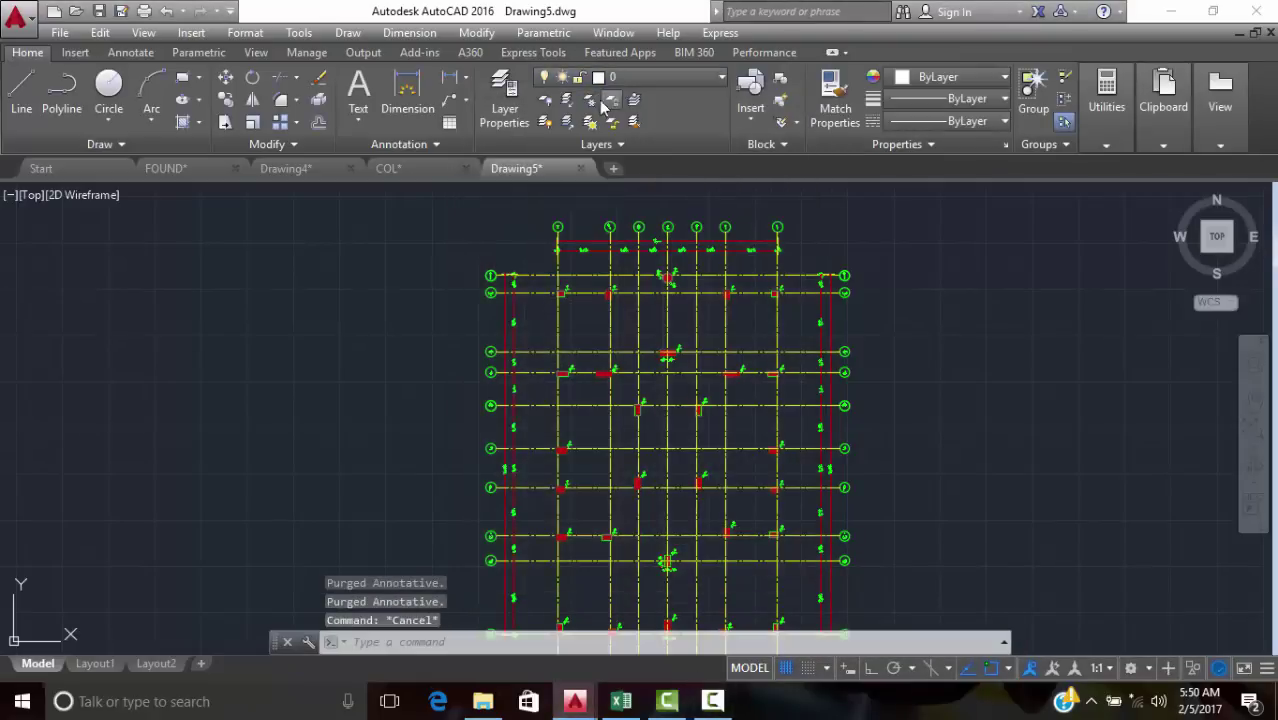
{"action": "left_click", "coordinate": [504, 108]}
{"action": "right_click", "coordinate": [317, 278]}
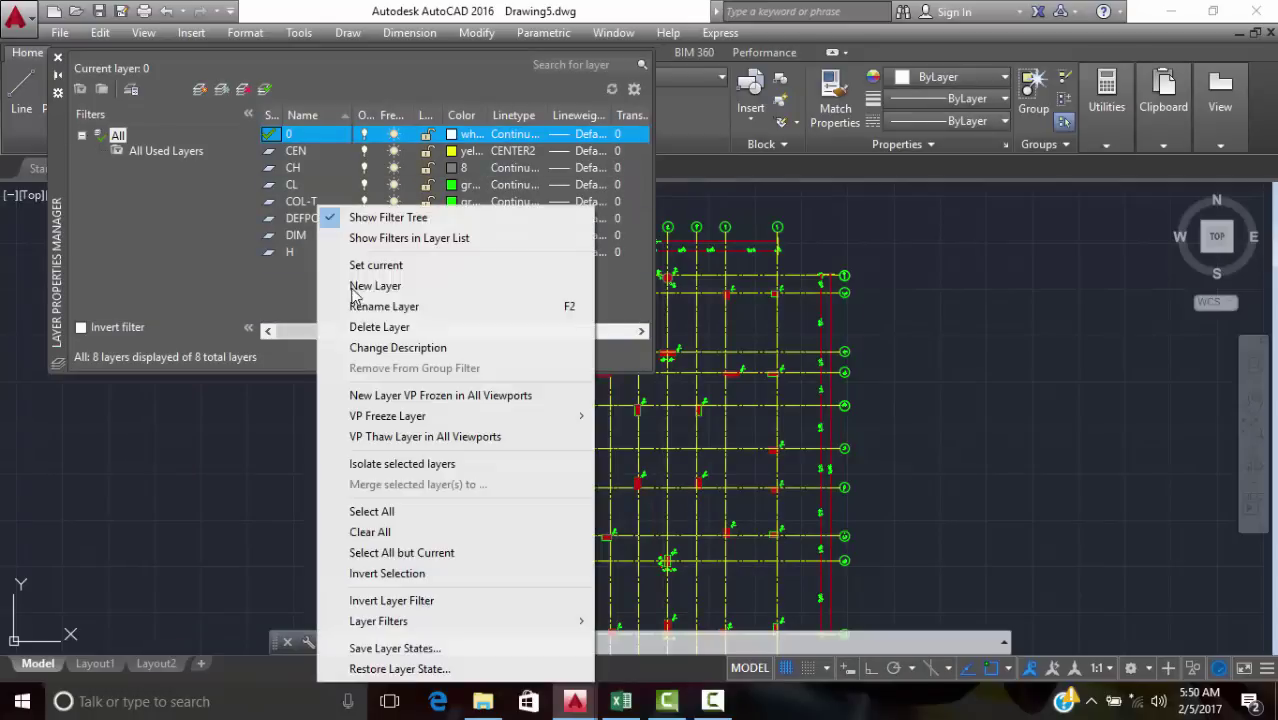
{"action": "left_click", "coordinate": [401, 287]}
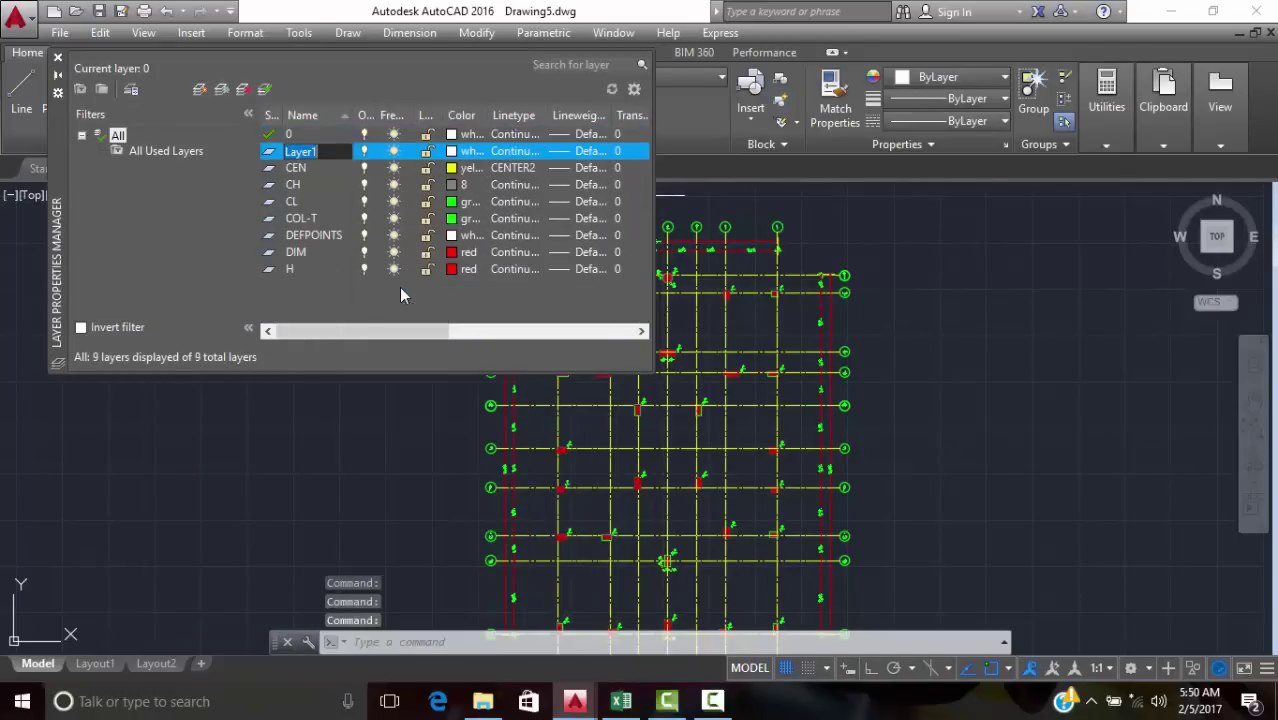
{"action": "type", "text": "dIME"}
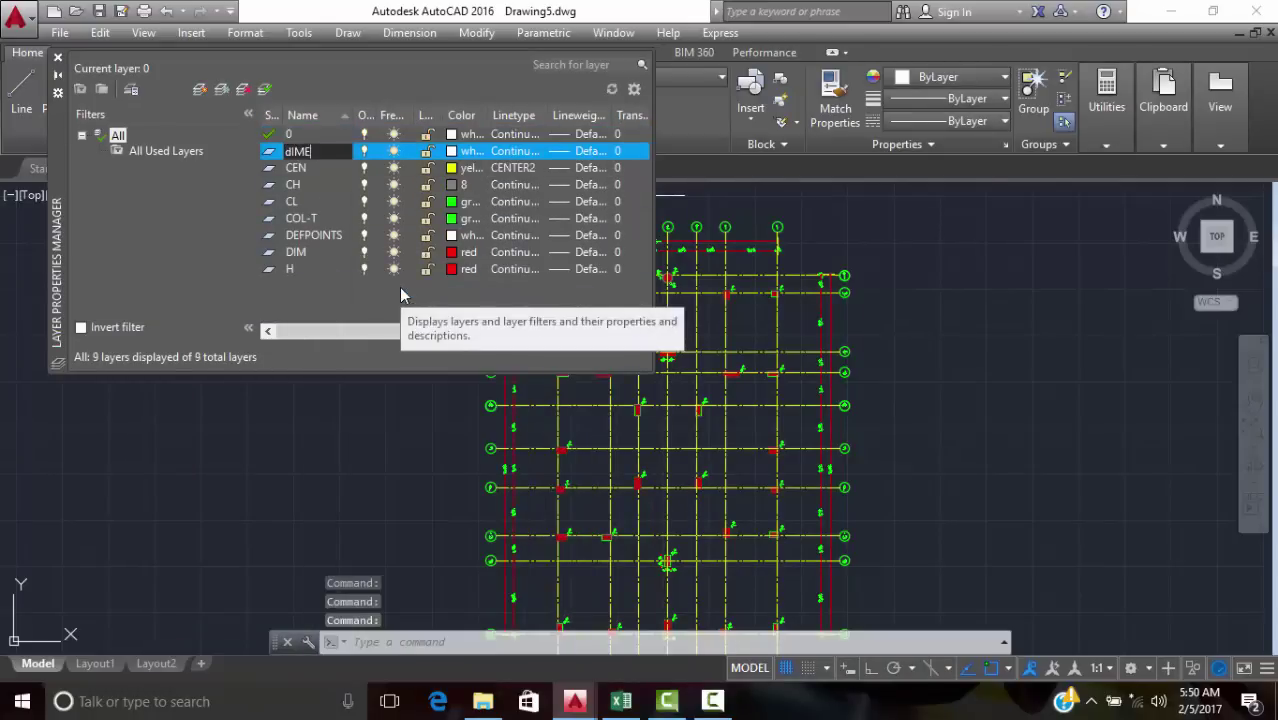
{"action": "type", "text": "NSION"}
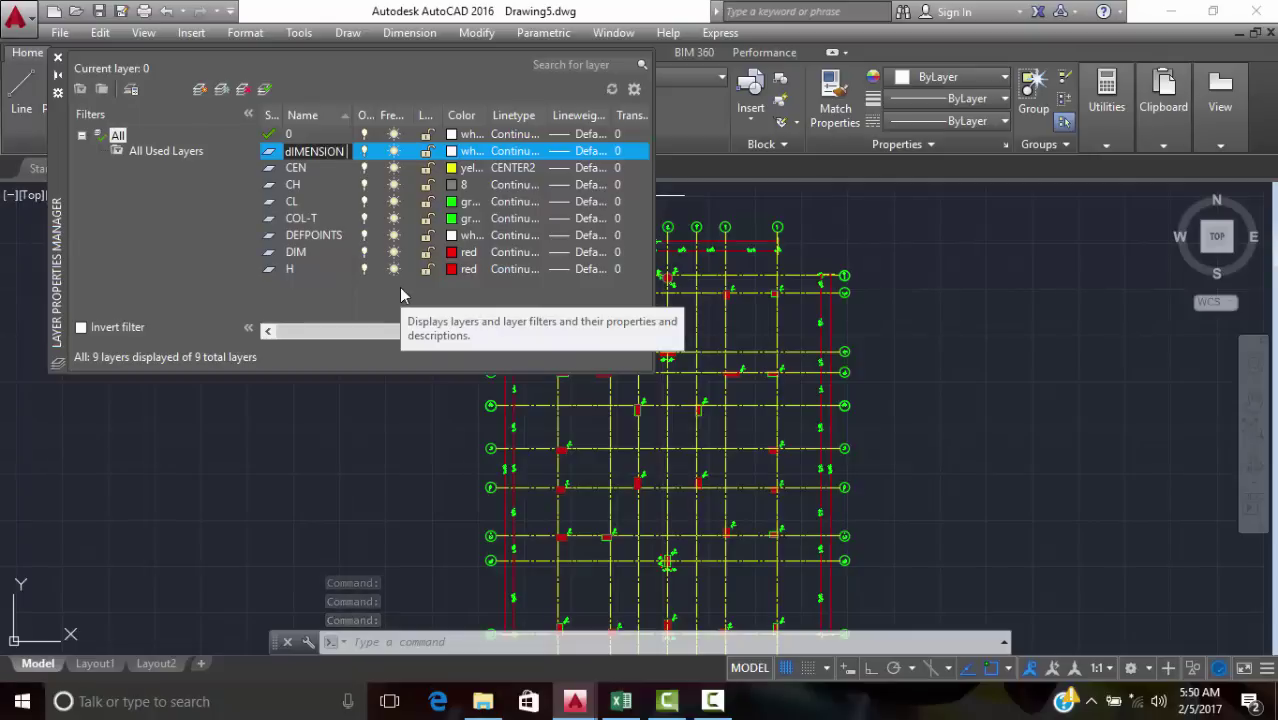
{"action": "key", "text": "Return"}
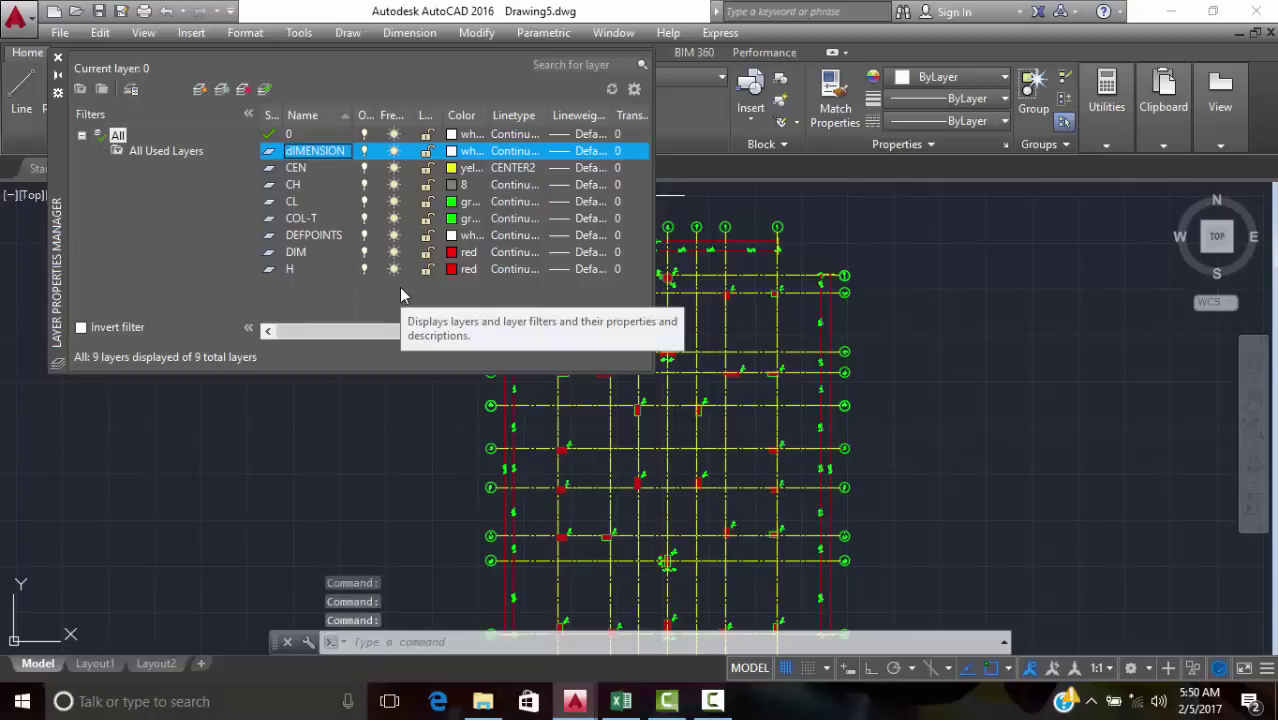
- Set the dIMENSION layer's colour to magenta and close the layer list
{"action": "left_click", "coordinate": [452, 151]}
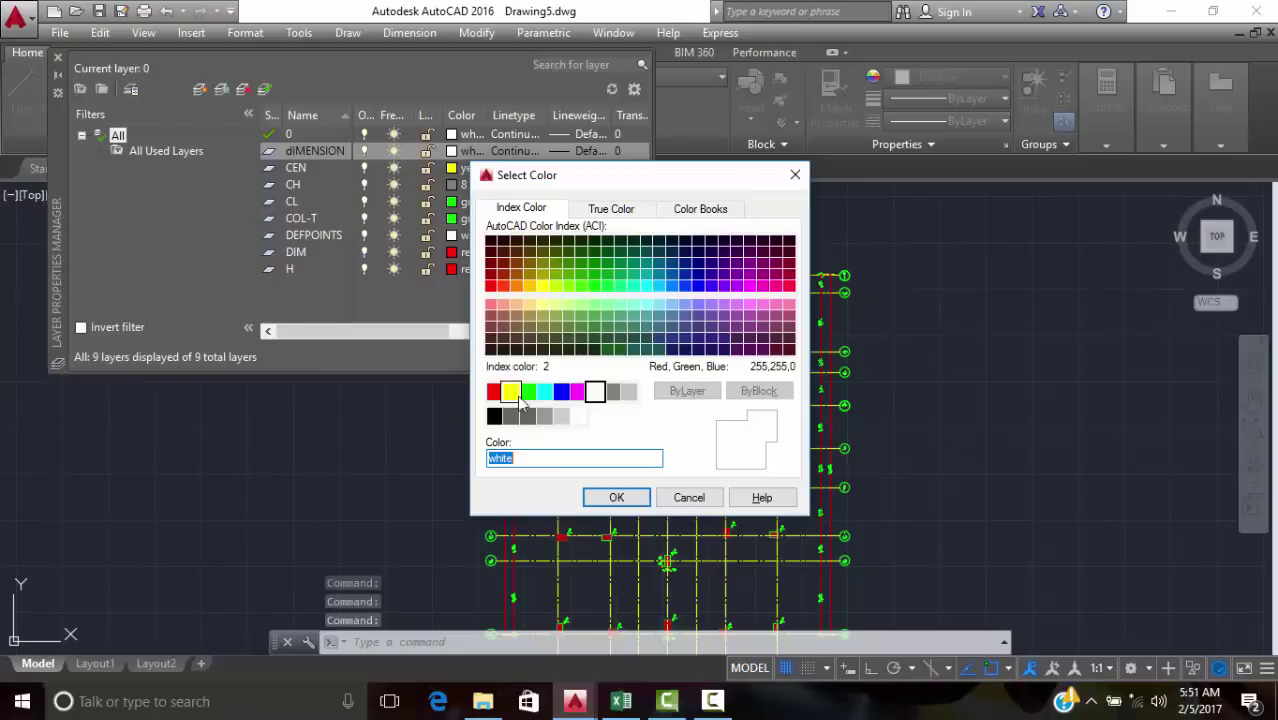
{"action": "left_click", "coordinate": [577, 391]}
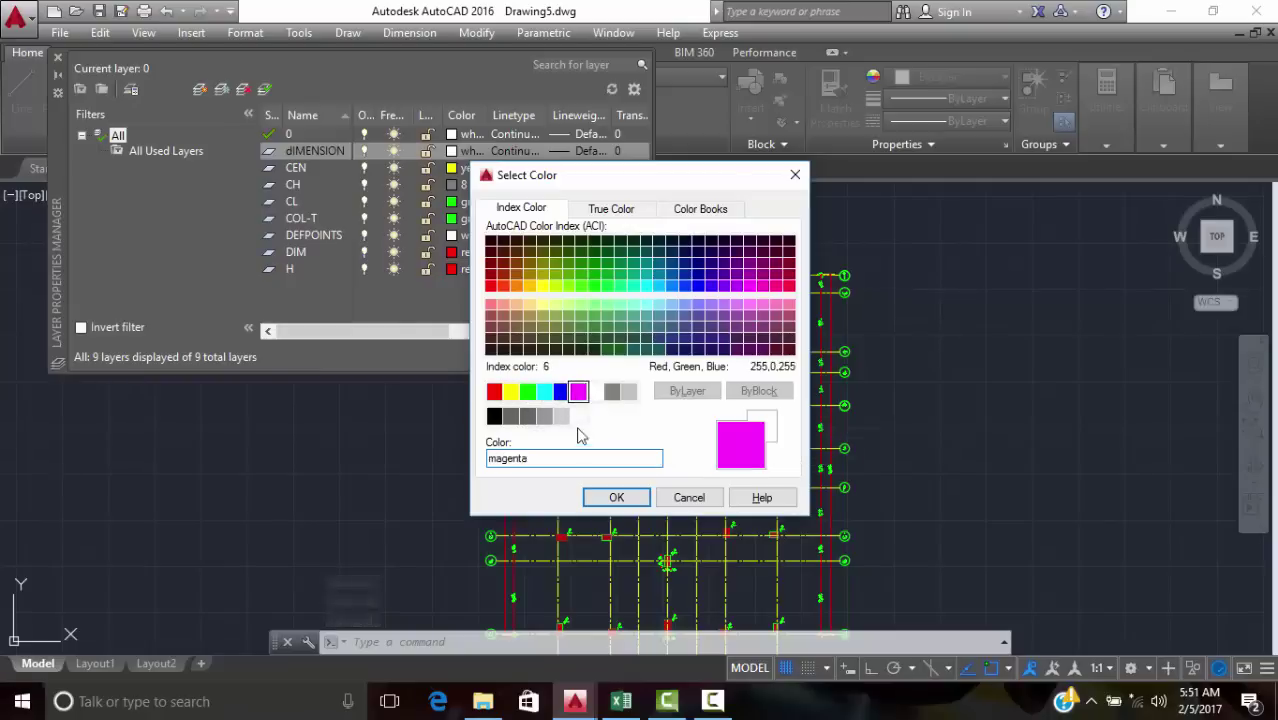
{"action": "left_click", "coordinate": [616, 497]}
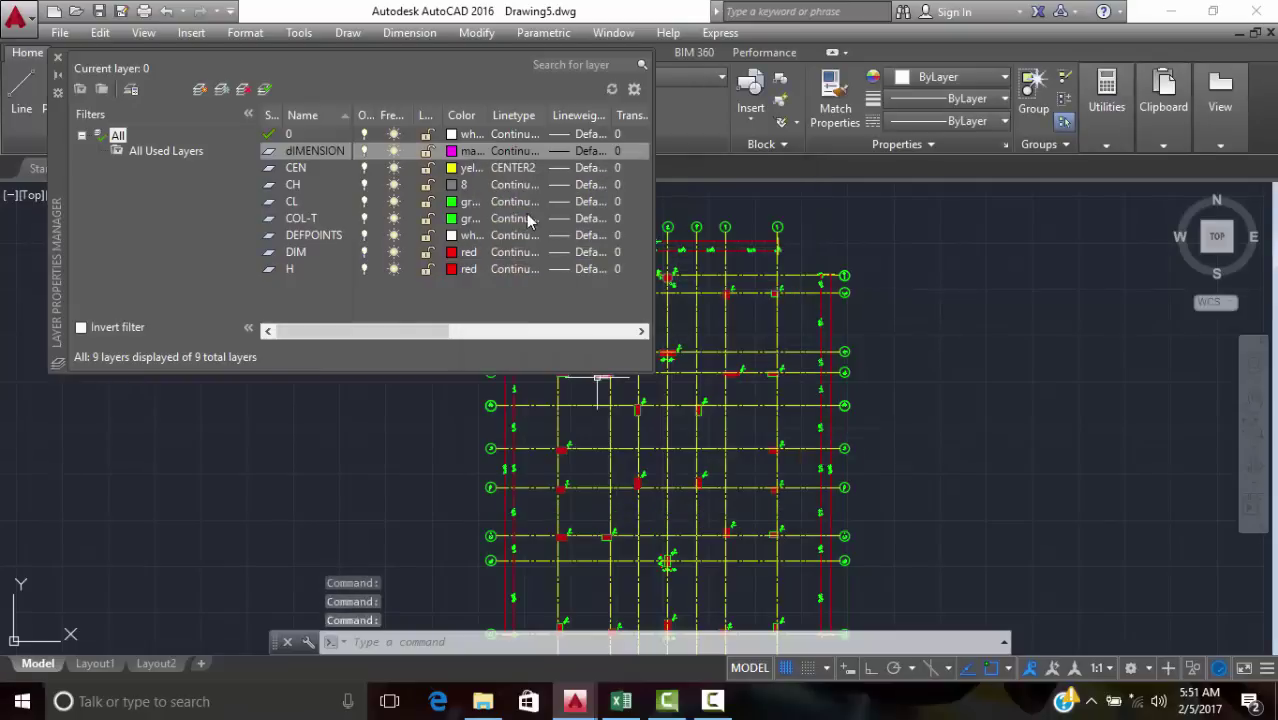
{"action": "left_click", "coordinate": [59, 57]}
{"action": "scroll", "coordinate": [504, 405], "scroll_direction": "up", "scroll_amount": 6}
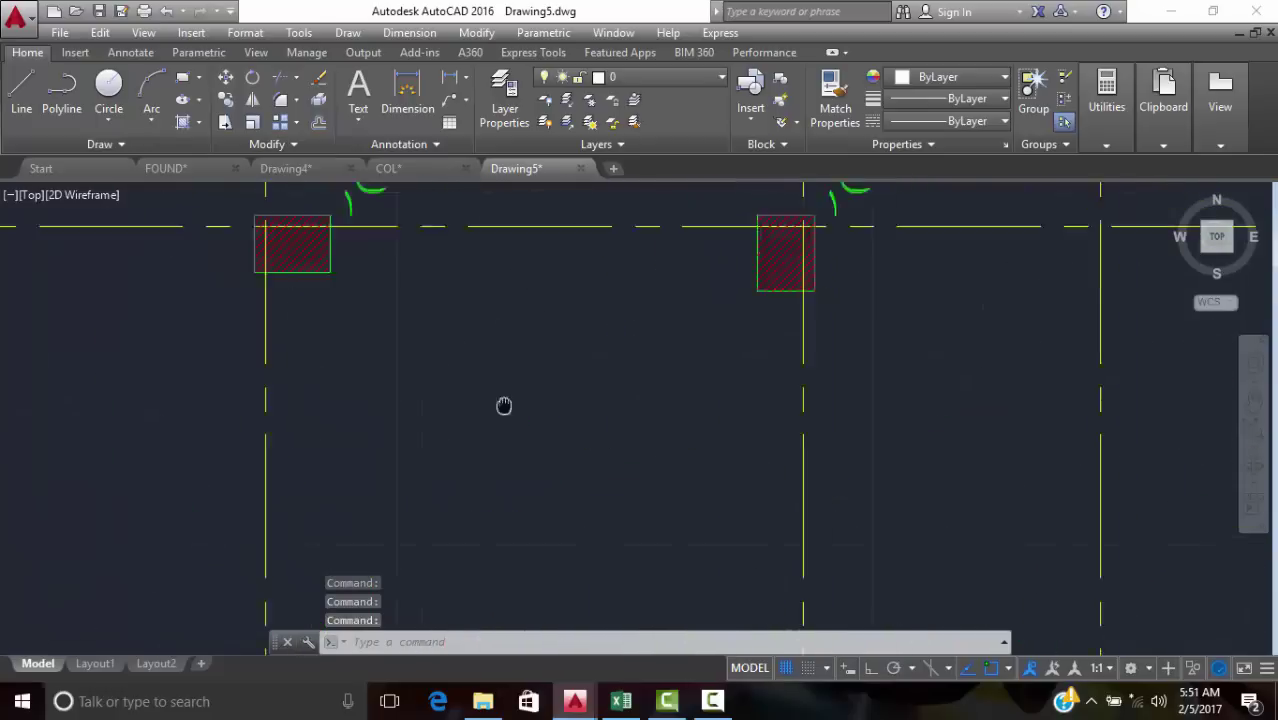
{"action": "middle_click_drag", "start_coordinate": [504, 405], "coordinate": [504, 484]}
{"action": "scroll", "coordinate": [290, 276], "scroll_direction": "up", "scroll_amount": 4}
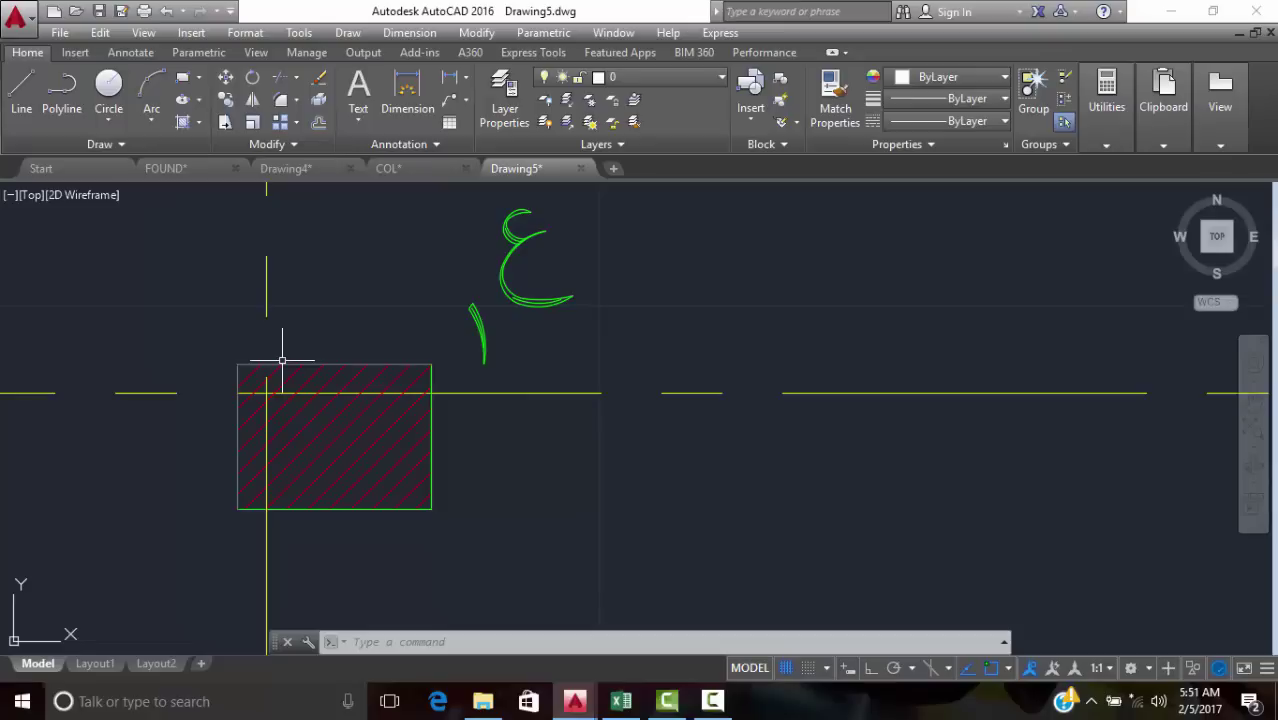
{"action": "type", "text": "la"}
{"action": "key", "text": "Return"}
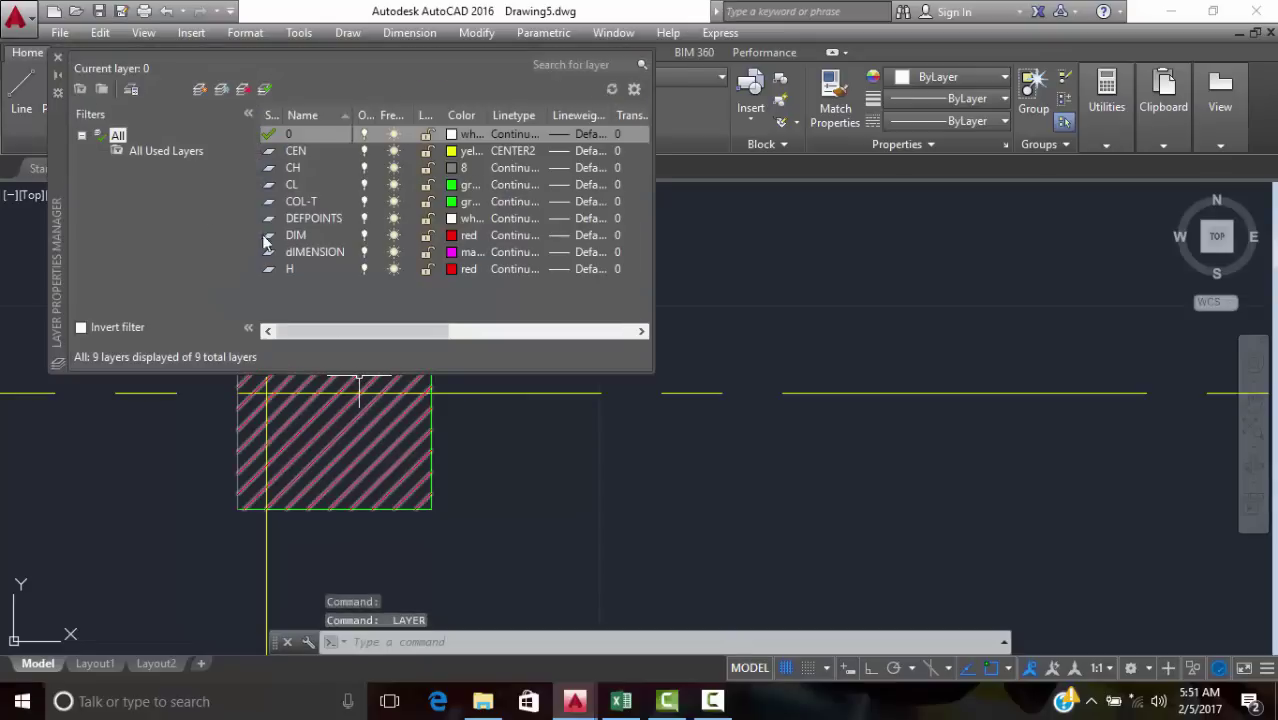
{"action": "left_click", "coordinate": [58, 57]}
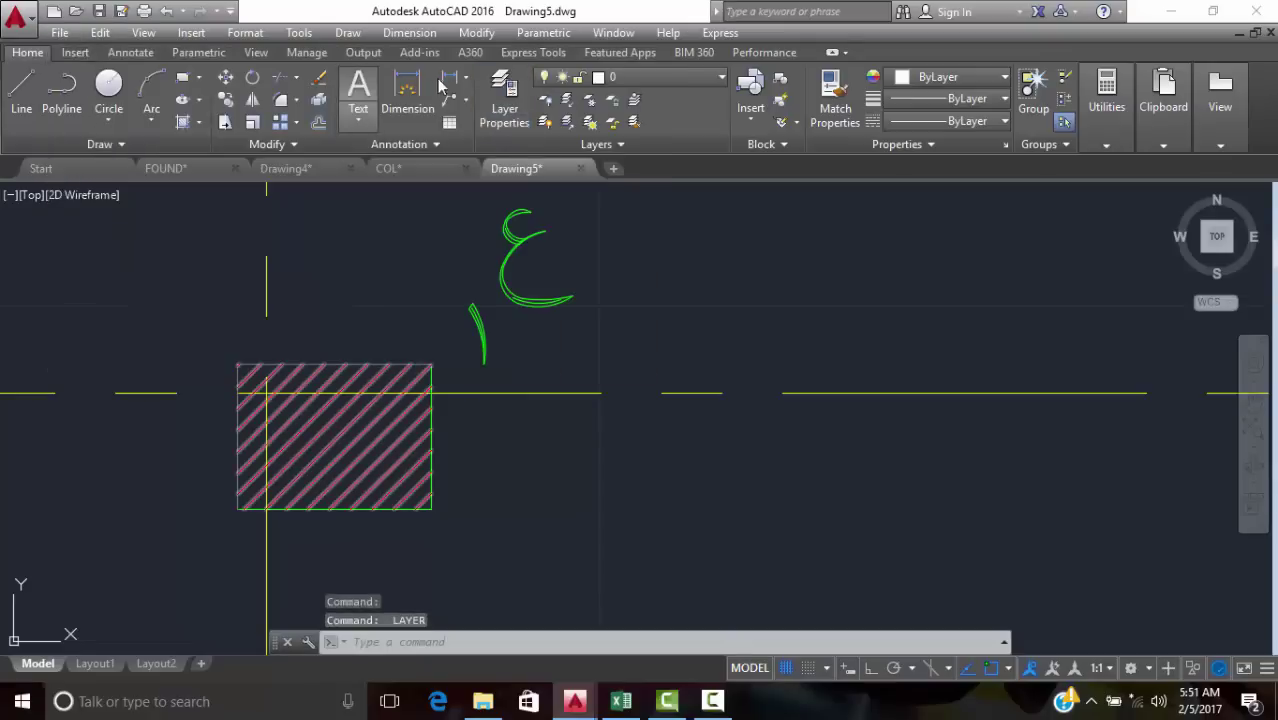
- Add a linear dimension across the upper edge of the hatched column ع١, placing the dimension line above the column
{"action": "left_click", "coordinate": [451, 80]}
{"action": "scroll", "coordinate": [213, 350], "scroll_direction": "up", "scroll_amount": 4}
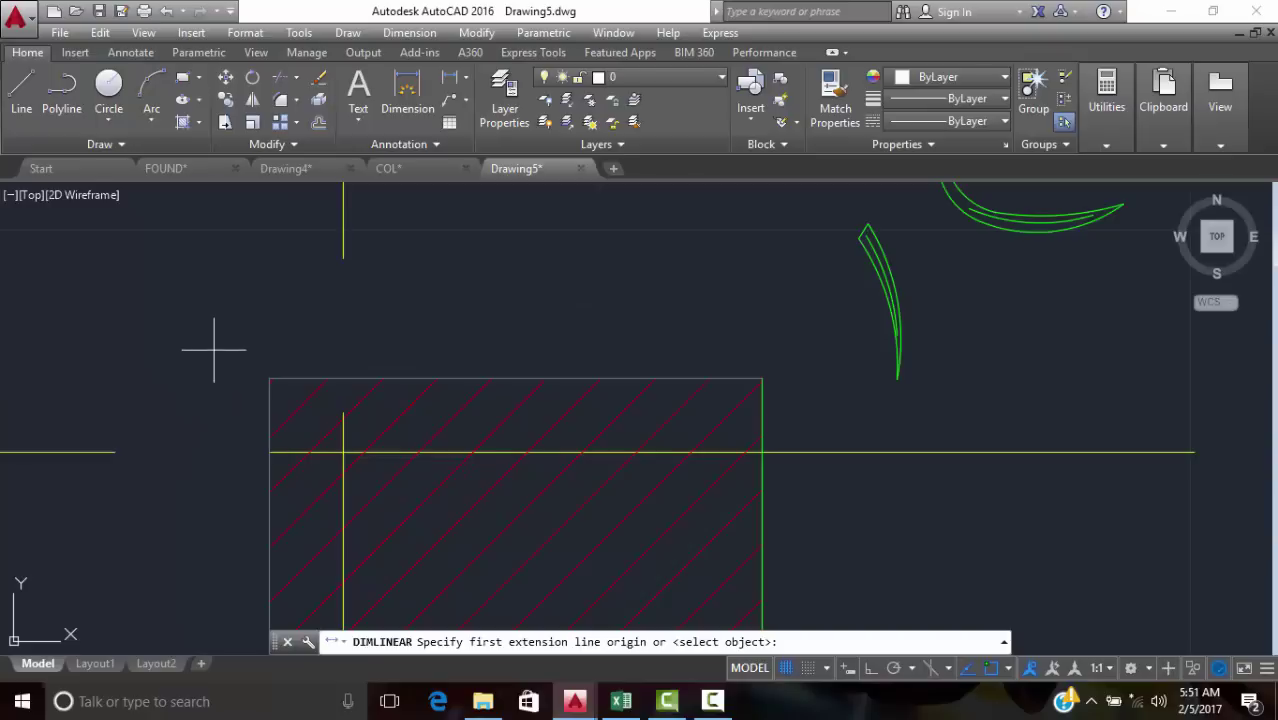
{"action": "left_click", "coordinate": [270, 378]}
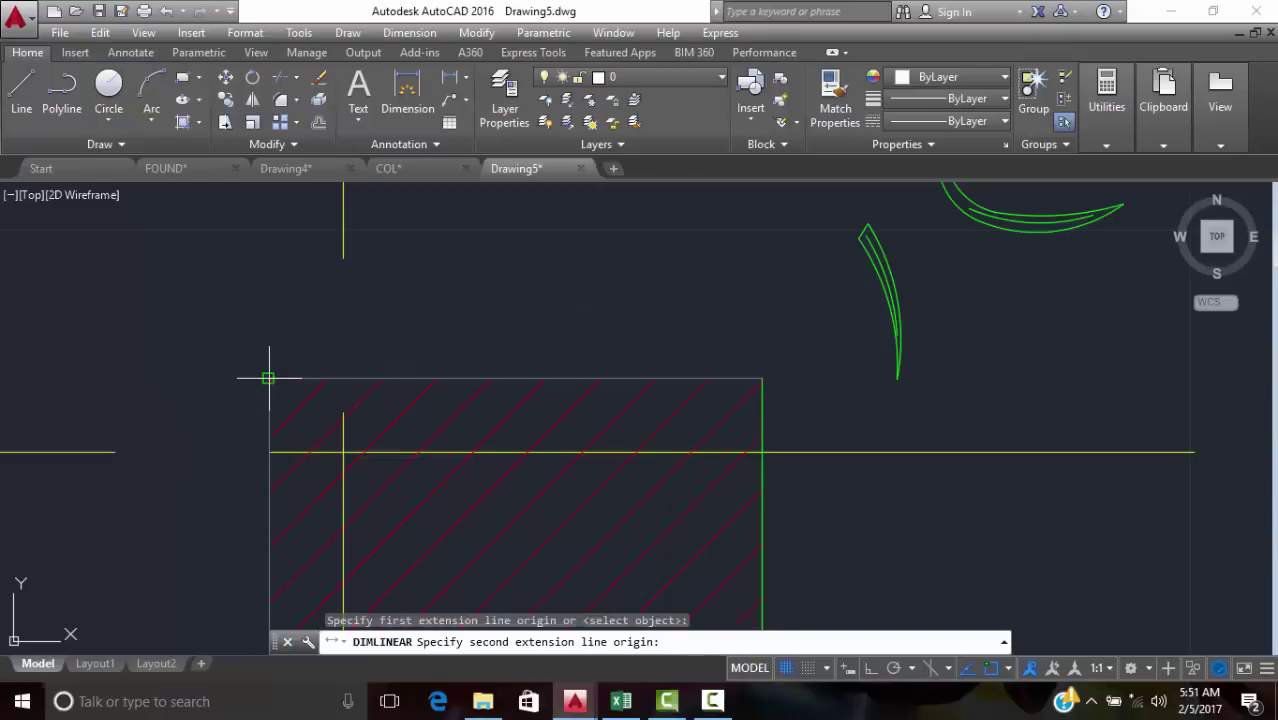
{"action": "left_click", "coordinate": [762, 378]}
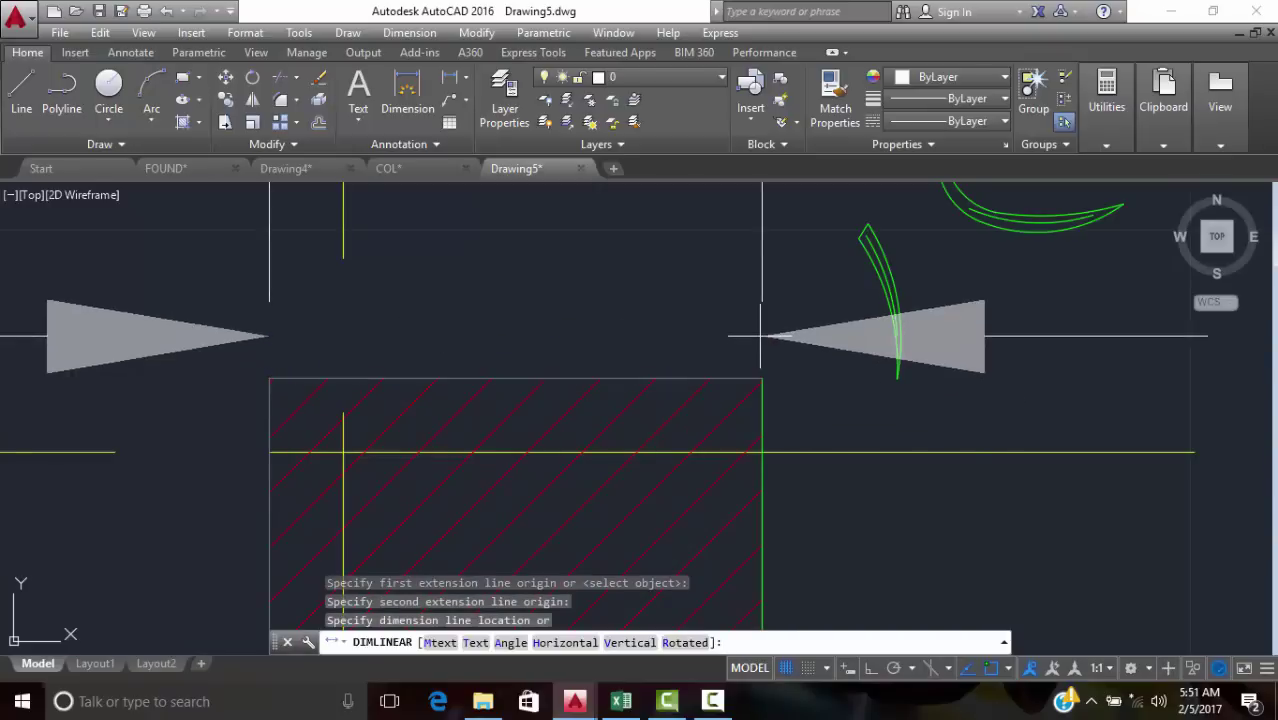
{"action": "scroll", "coordinate": [755, 360], "scroll_direction": "down", "scroll_amount": 5}
{"action": "middle_click_drag", "start_coordinate": [743, 297], "coordinate": [715, 463]}
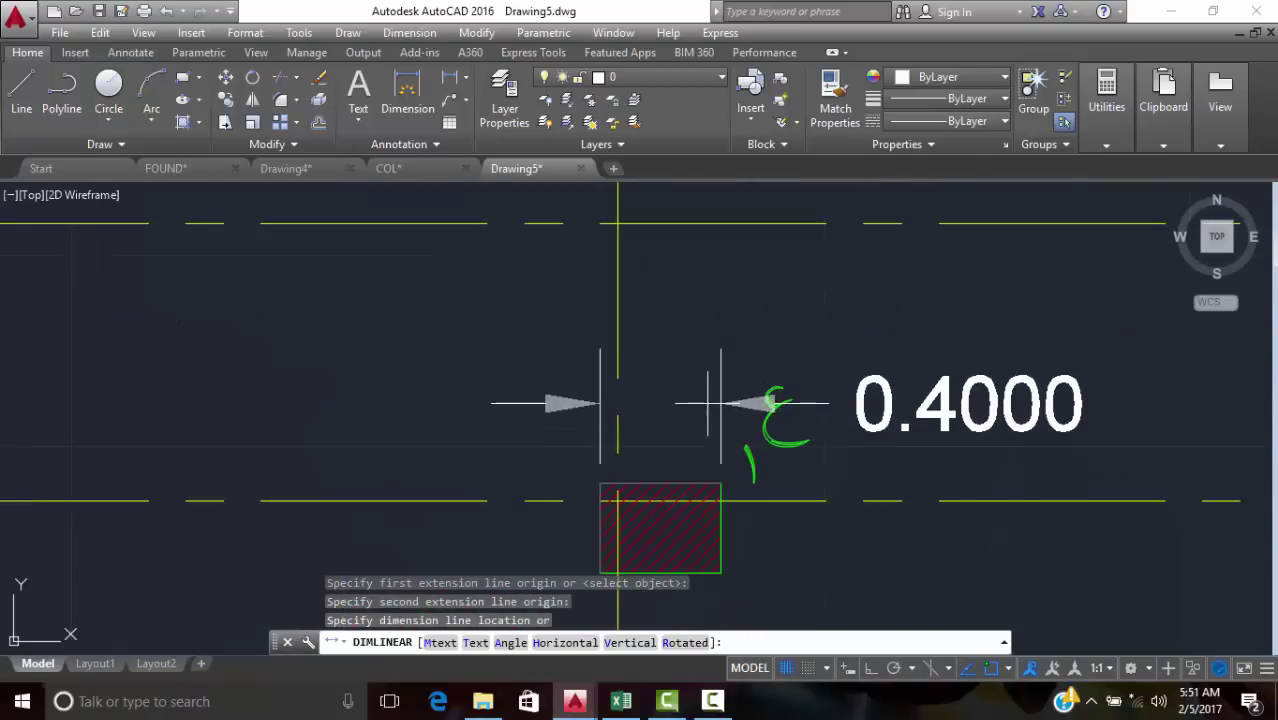
{"action": "left_click", "coordinate": [687, 337]}
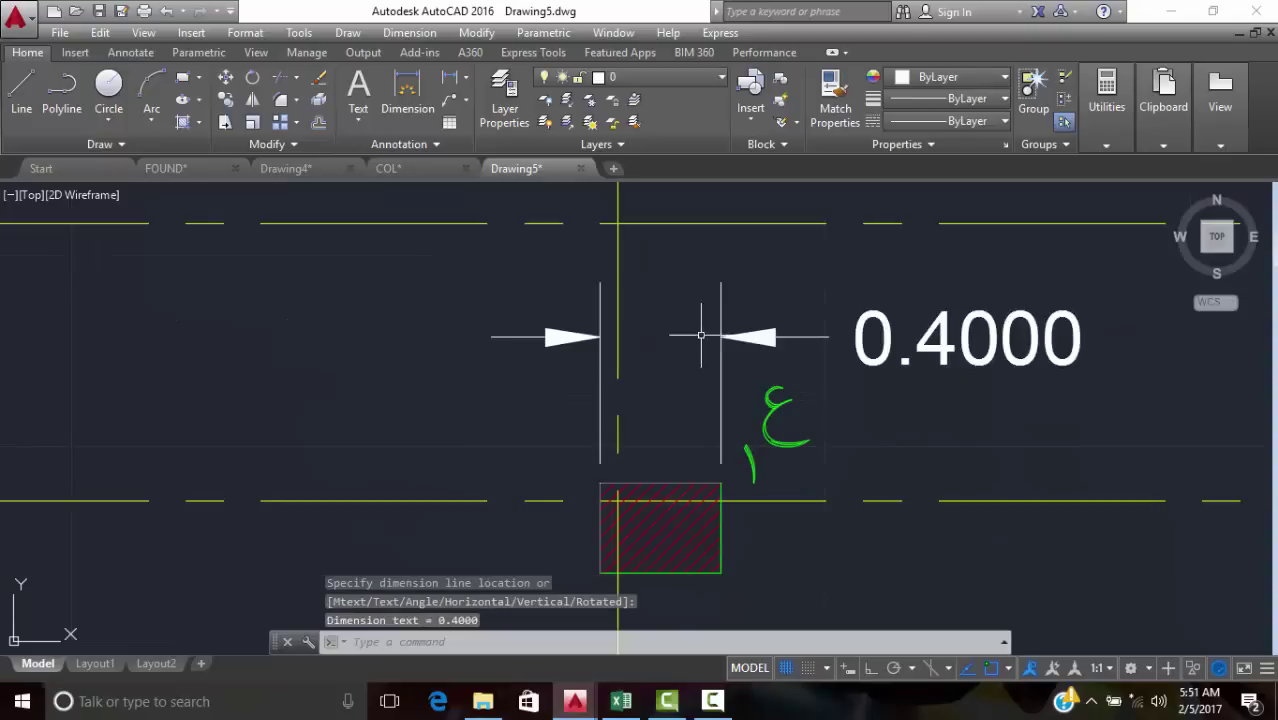
- Erase the linear dimension just placed above column ع١
{"action": "left_click", "coordinate": [1083, 291]}
{"action": "left_click", "coordinate": [708, 353]}
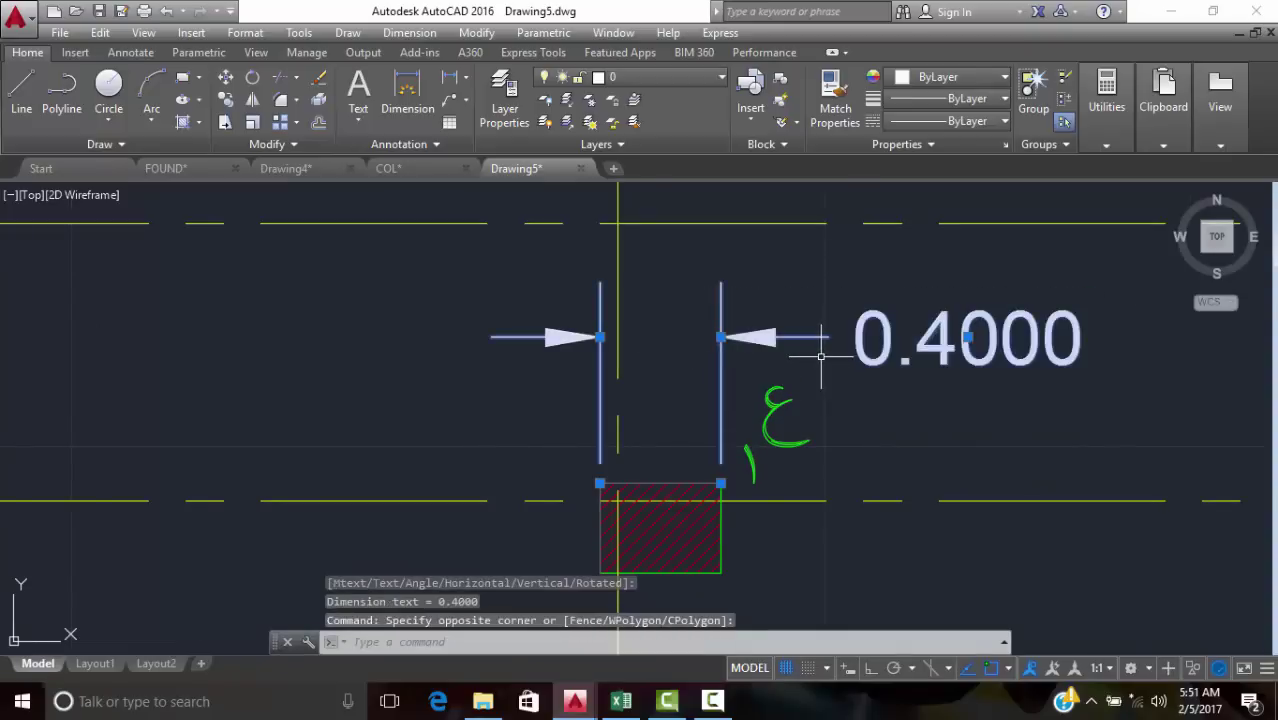
{"action": "type", "text": "e"}
{"action": "key", "text": "Return"}
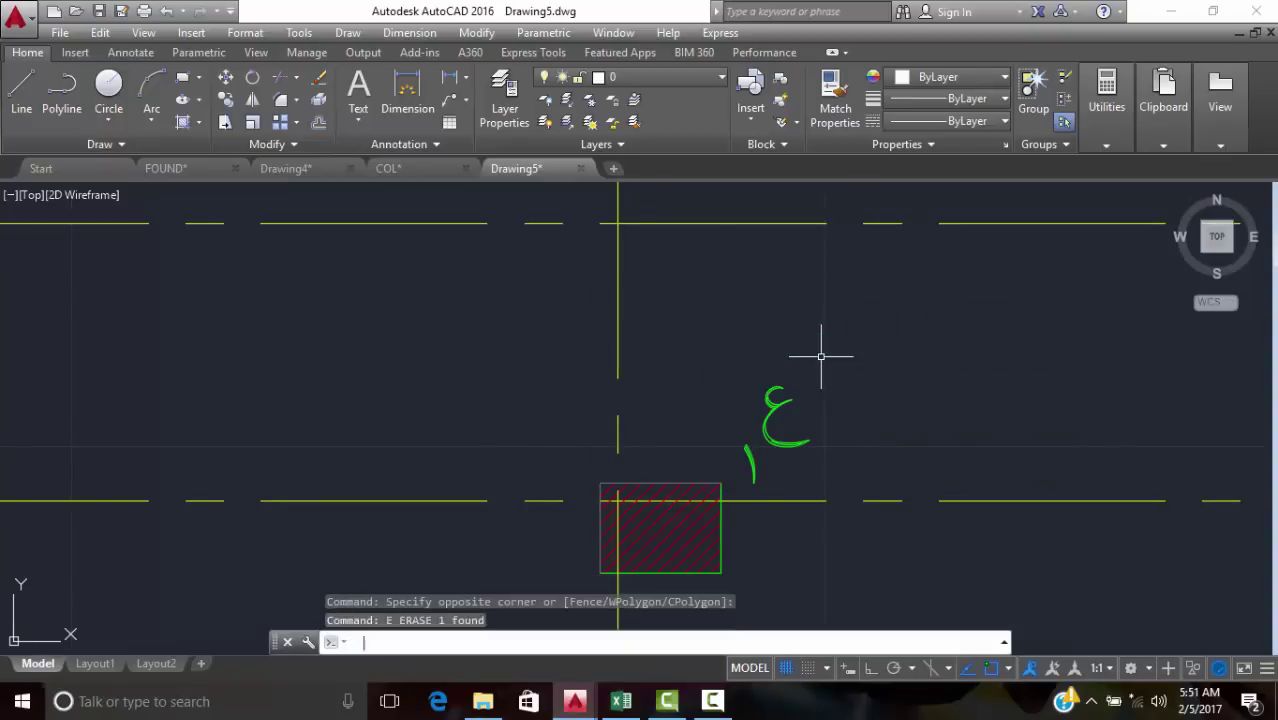
- Set the drawing units' length precision to 0.00
{"action": "left_click", "coordinate": [22, 18]}
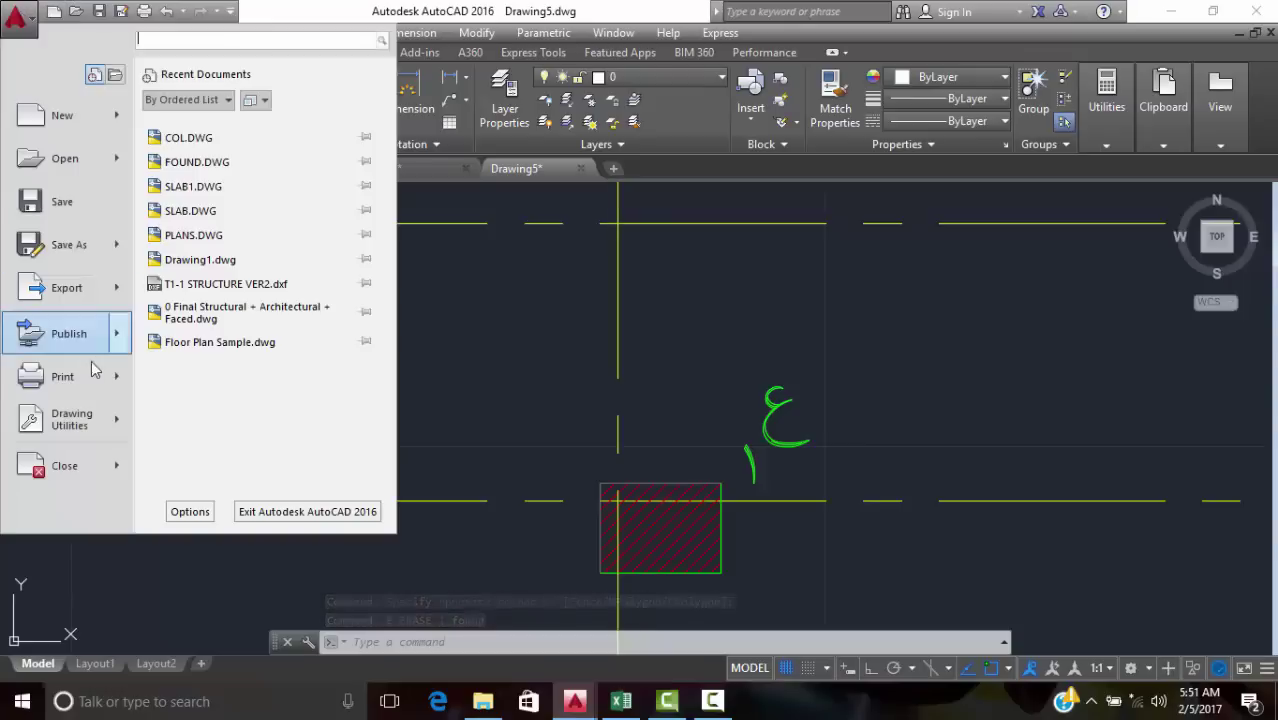
{"action": "mouse_move", "coordinate": [93, 333]}
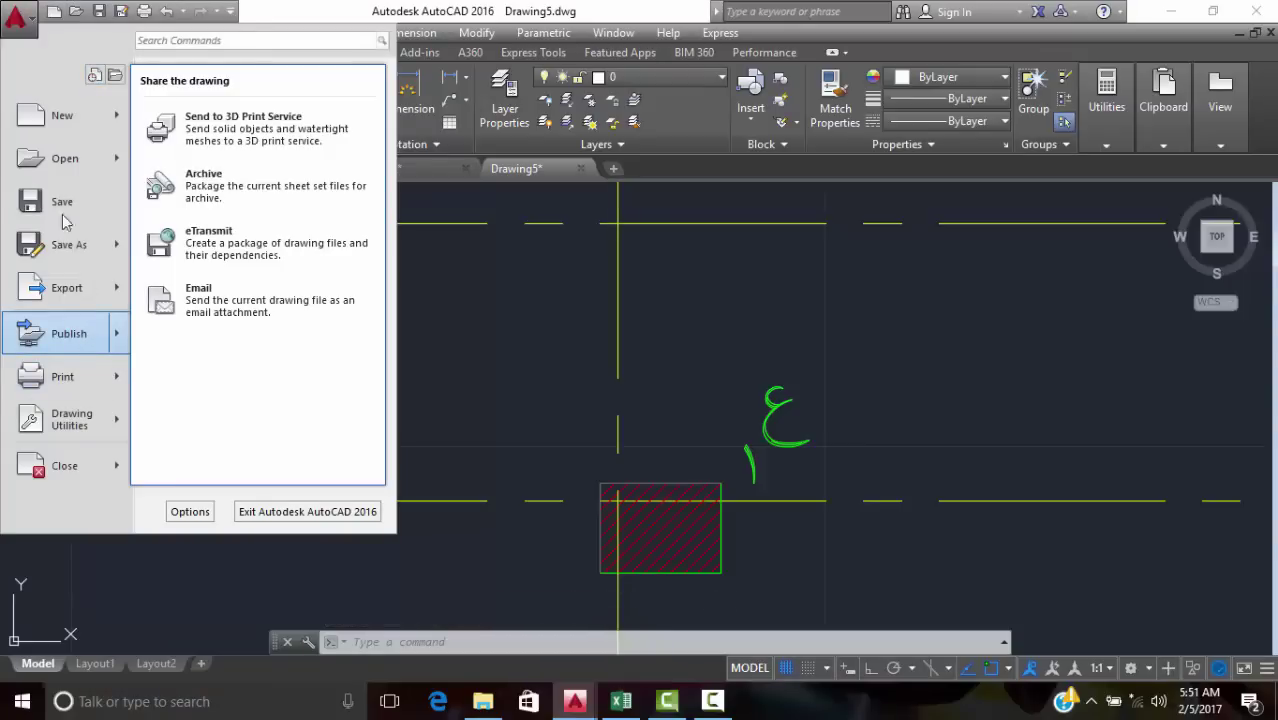
{"action": "mouse_move", "coordinate": [68, 419]}
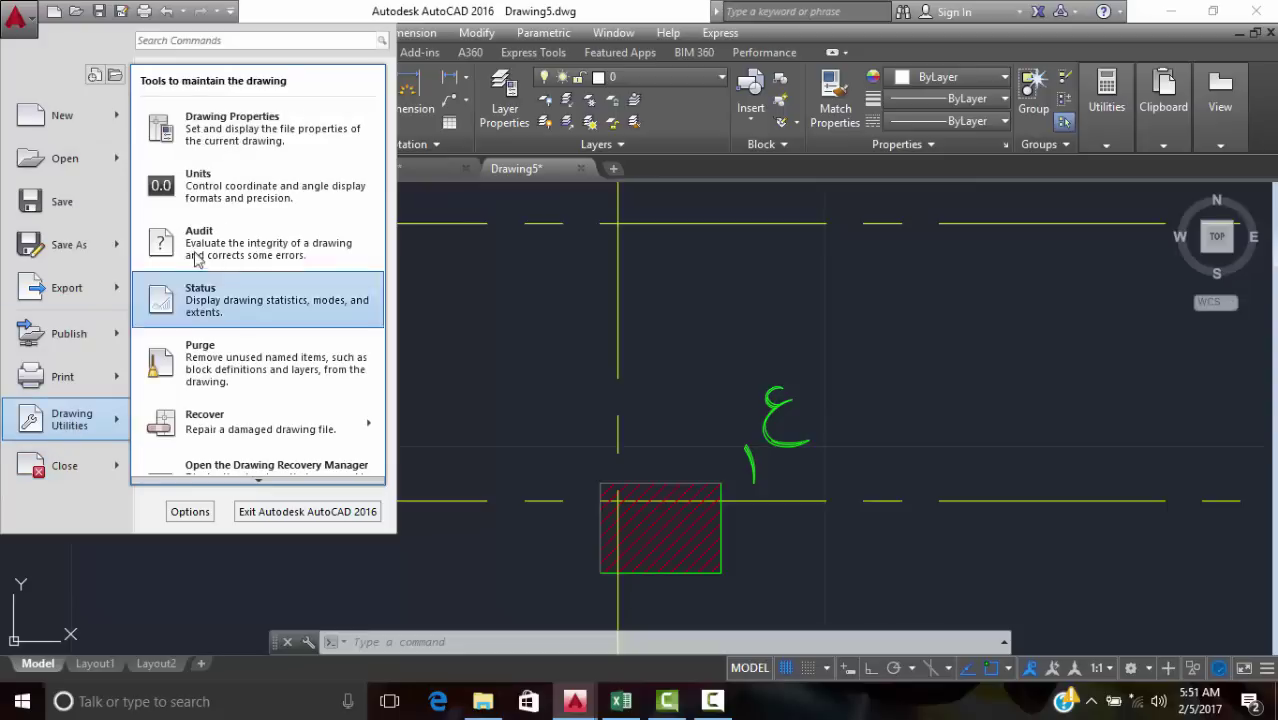
{"action": "left_click", "coordinate": [200, 185]}
{"action": "left_click", "coordinate": [537, 259]}
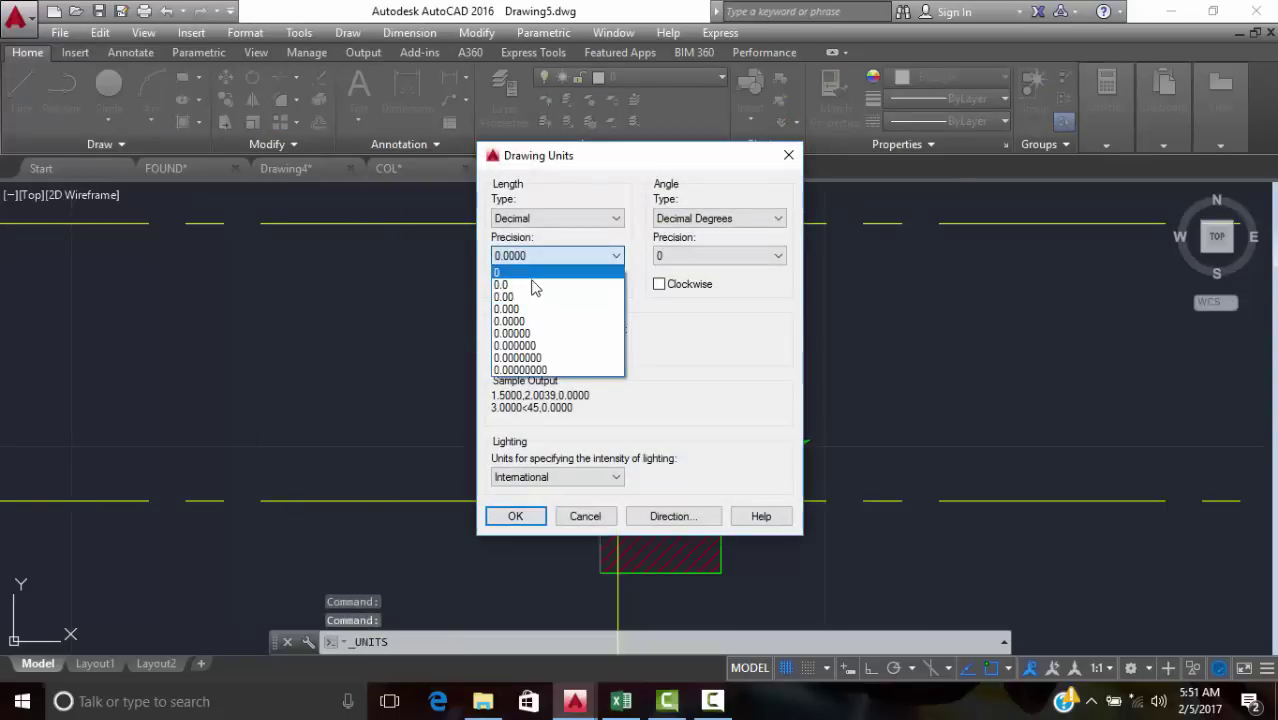
{"action": "left_click", "coordinate": [536, 297]}
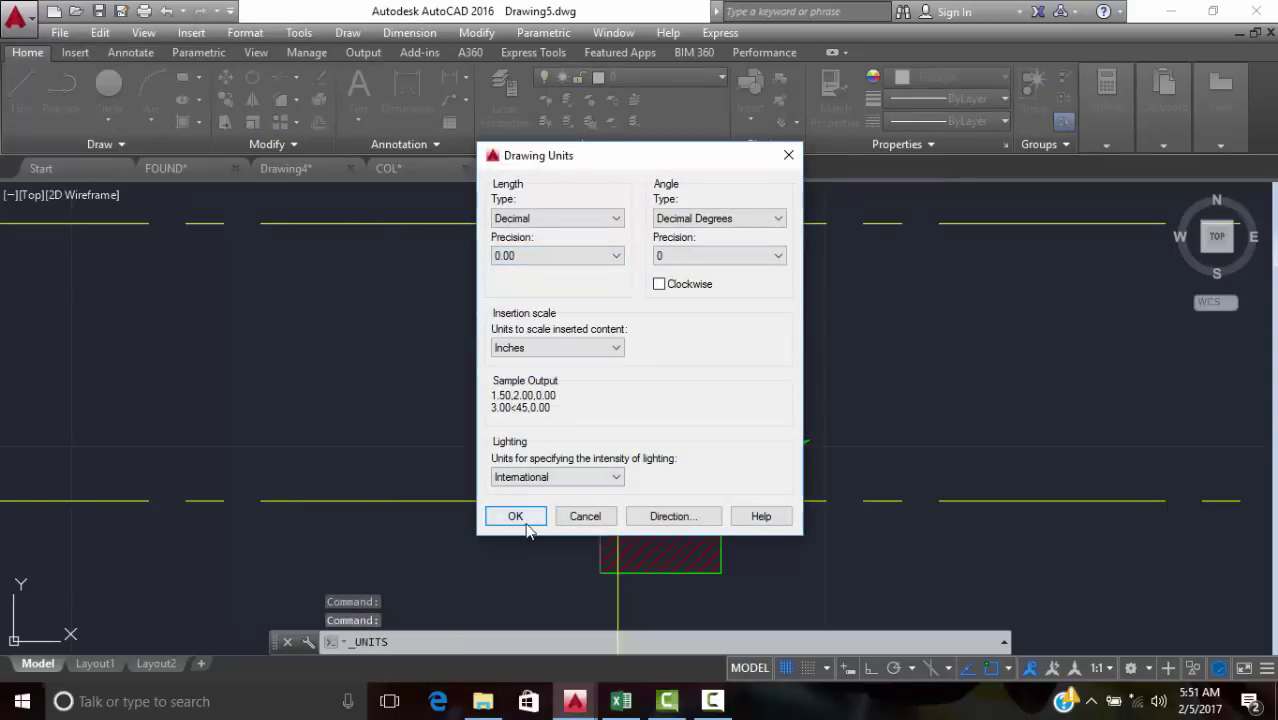
{"action": "left_click", "coordinate": [515, 516]}
- Modify the Standard dimension style to use an overall scale of 0.4 for dimension features
{"action": "type", "text": "DIM"}
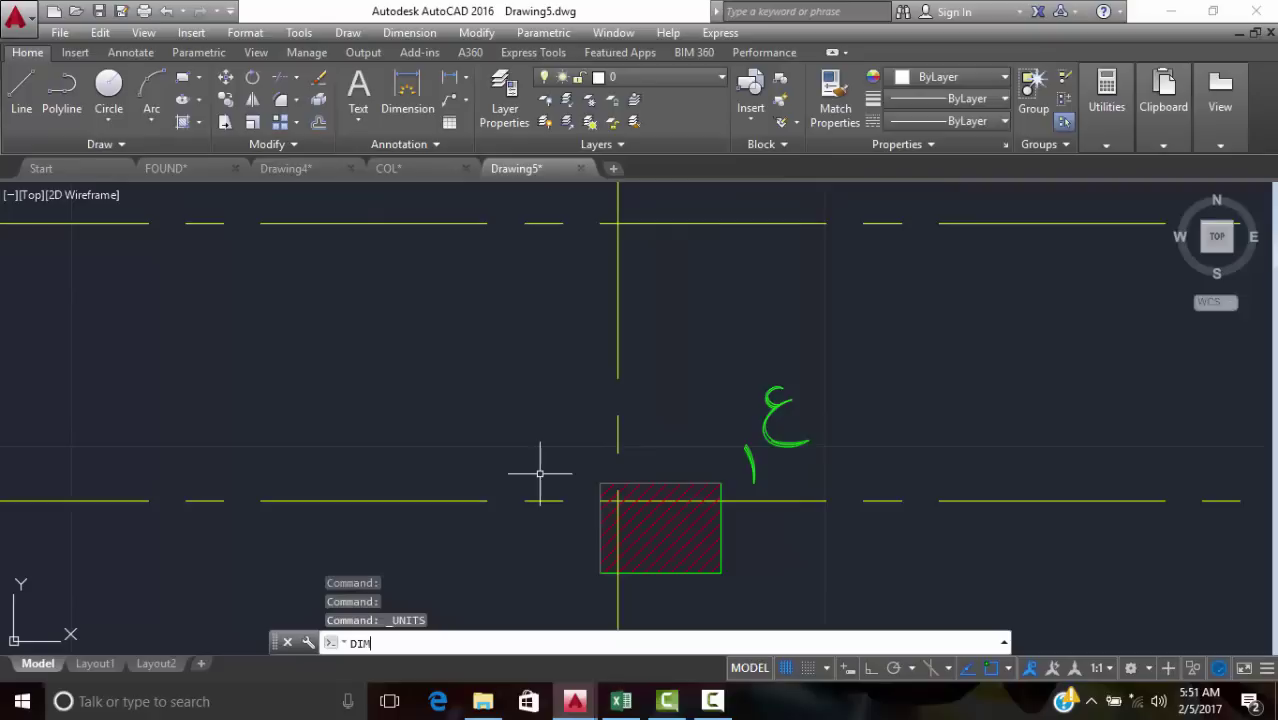
{"action": "type", "text": "STY"}
{"action": "key", "text": "Return"}
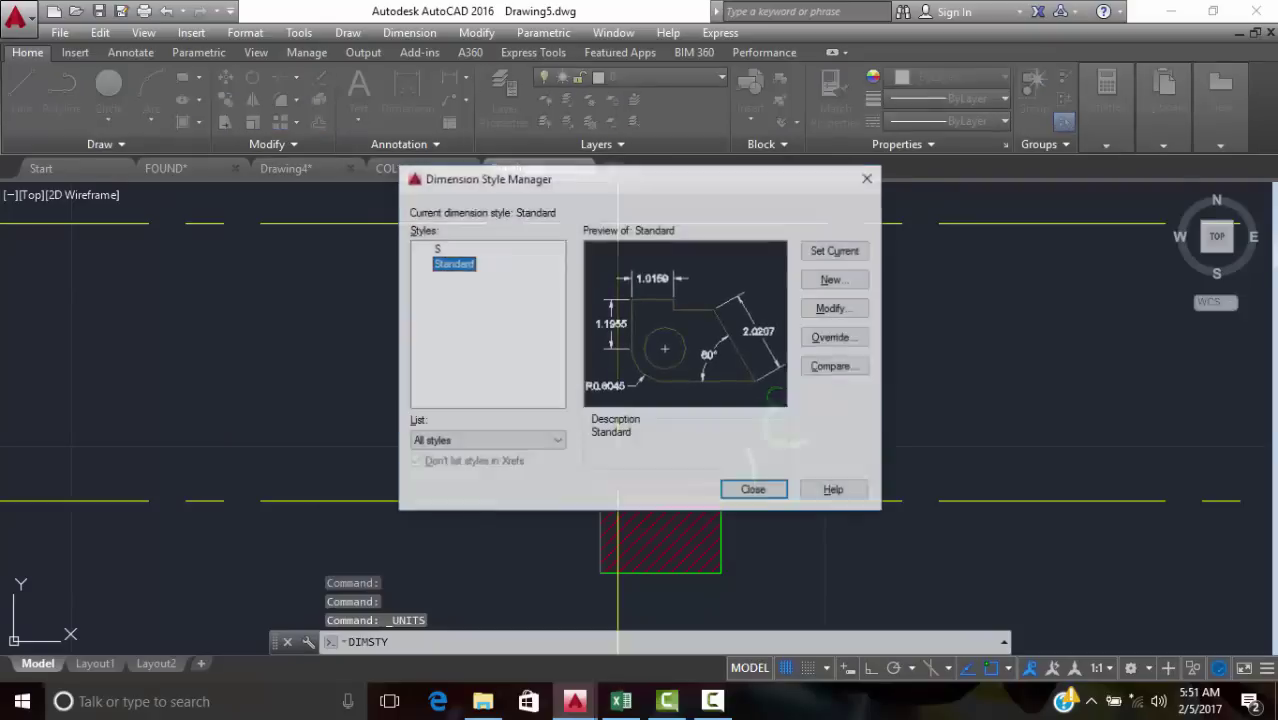
{"action": "left_click", "coordinate": [826, 310]}
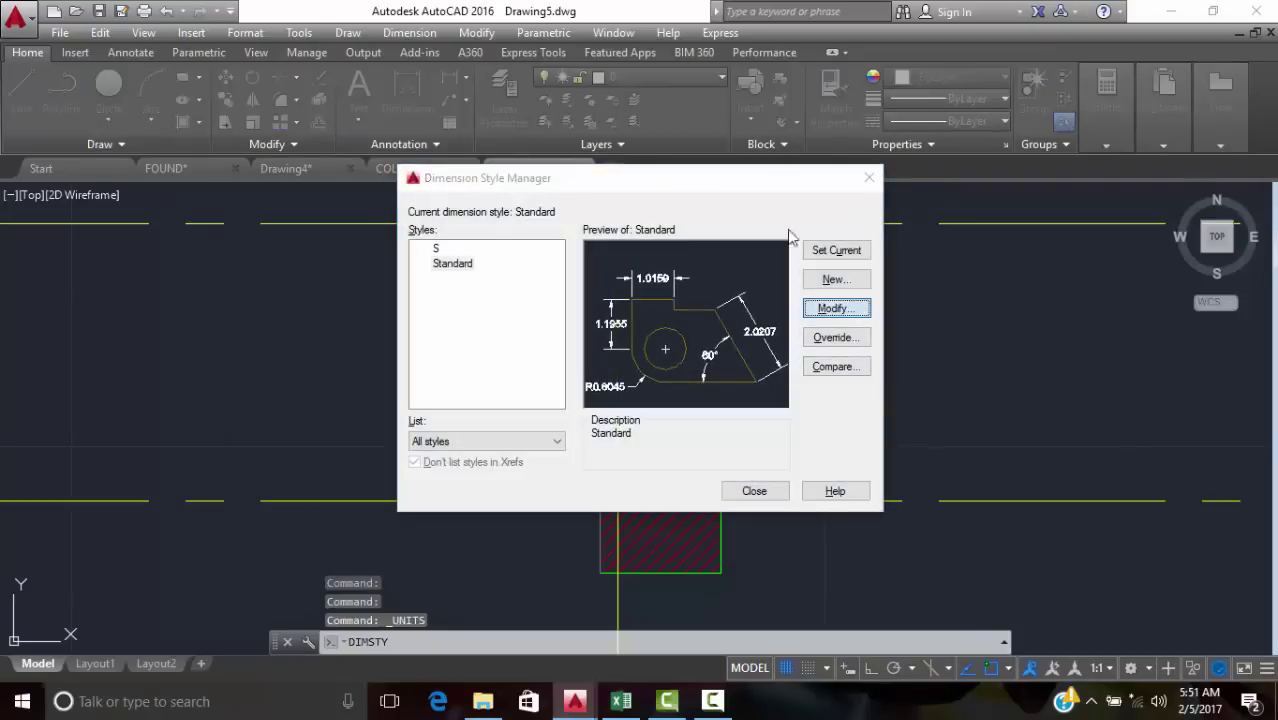
{"action": "double_click", "coordinate": [845, 397]}
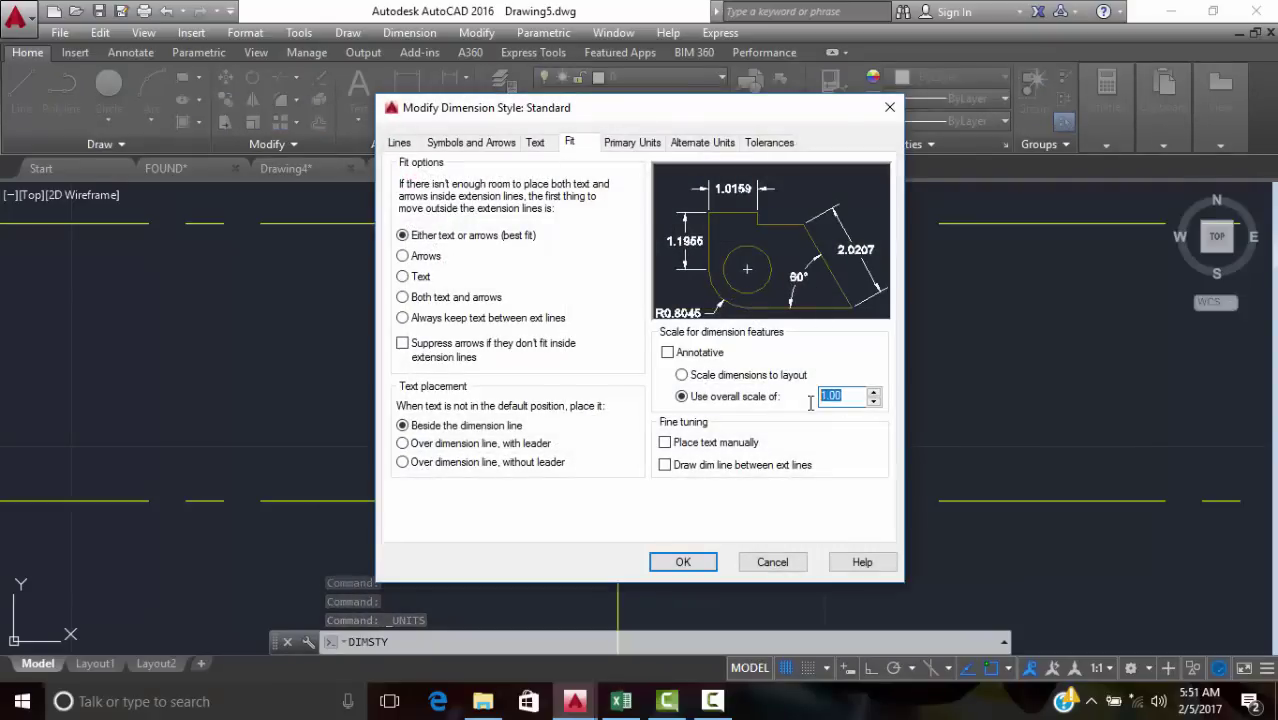
{"action": "key", "text": "BackSpace"}
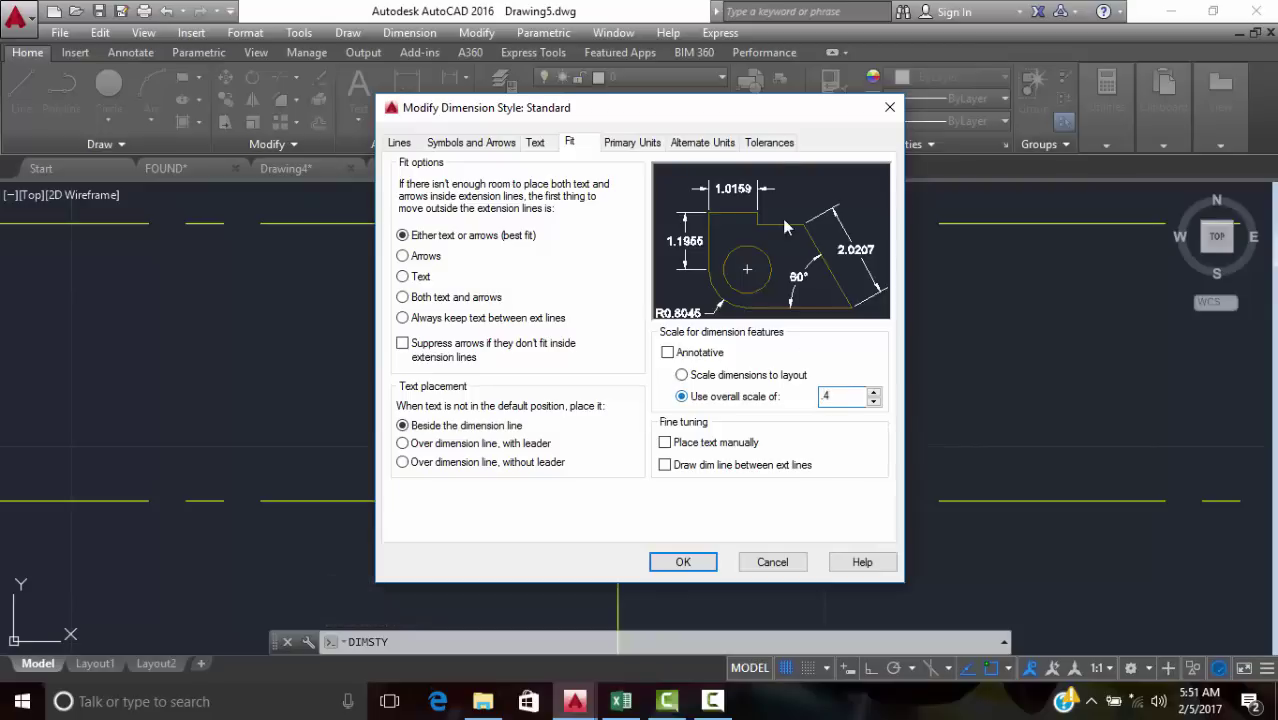
- Set the Standard dimension style's linear precision to 0.00 and save the style changes
{"action": "left_click", "coordinate": [645, 145]}
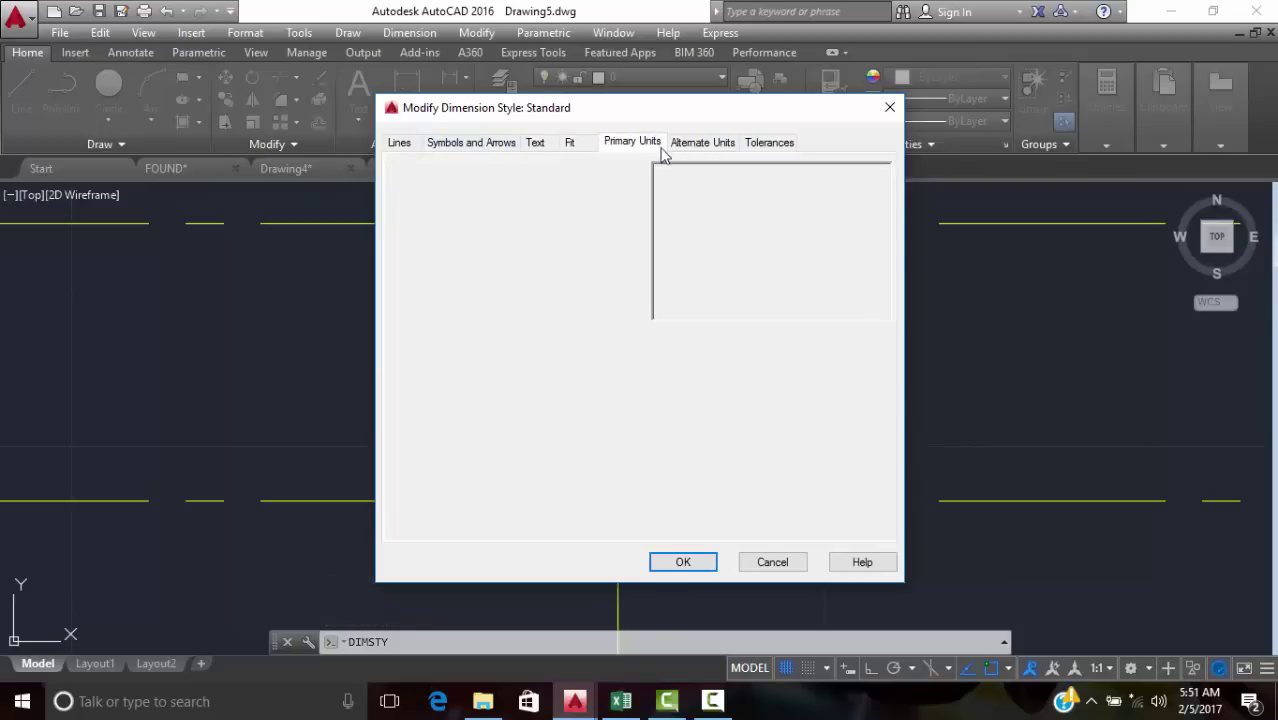
{"action": "left_click", "coordinate": [585, 208]}
{"action": "left_click", "coordinate": [563, 250]}
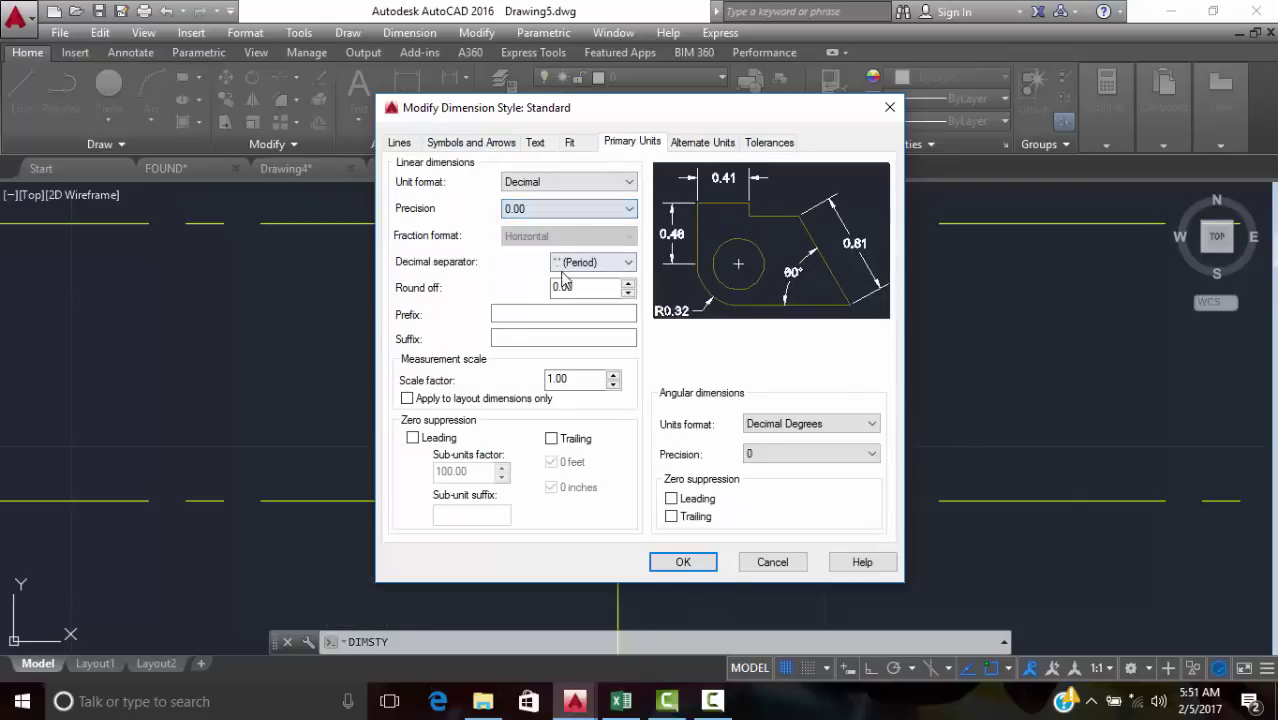
{"action": "left_click", "coordinate": [683, 562]}
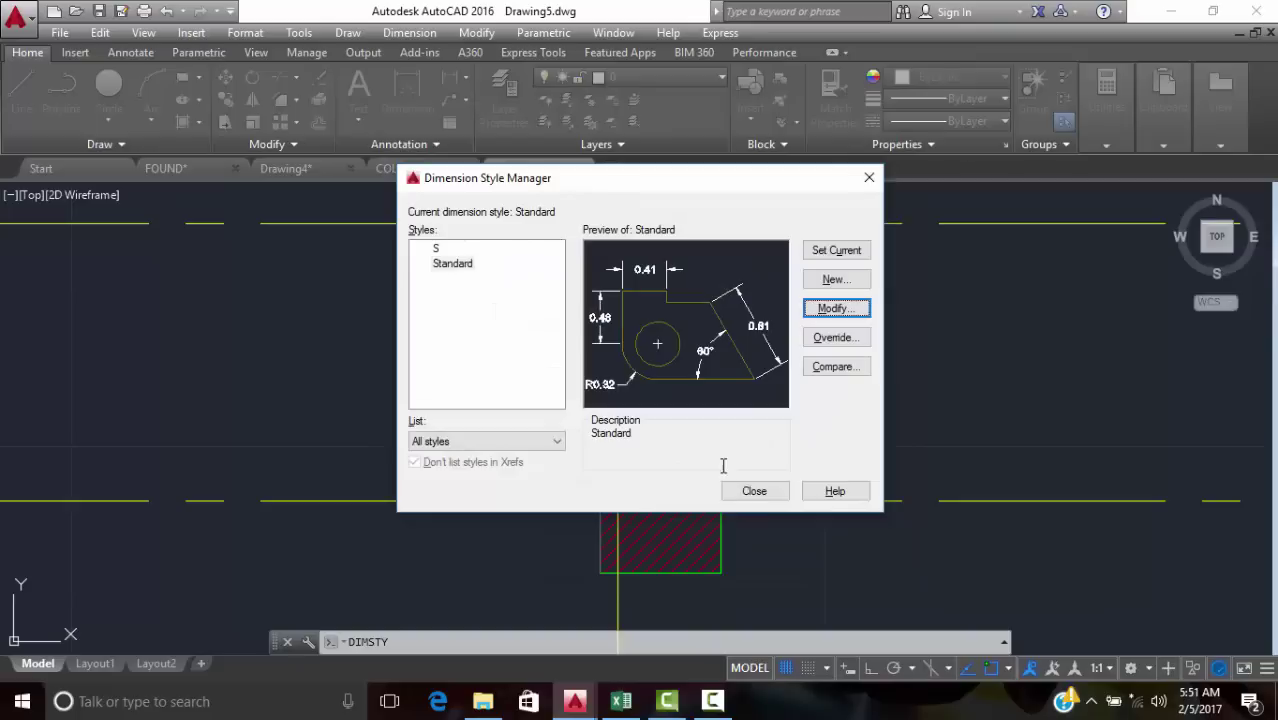
{"action": "left_click", "coordinate": [760, 493]}
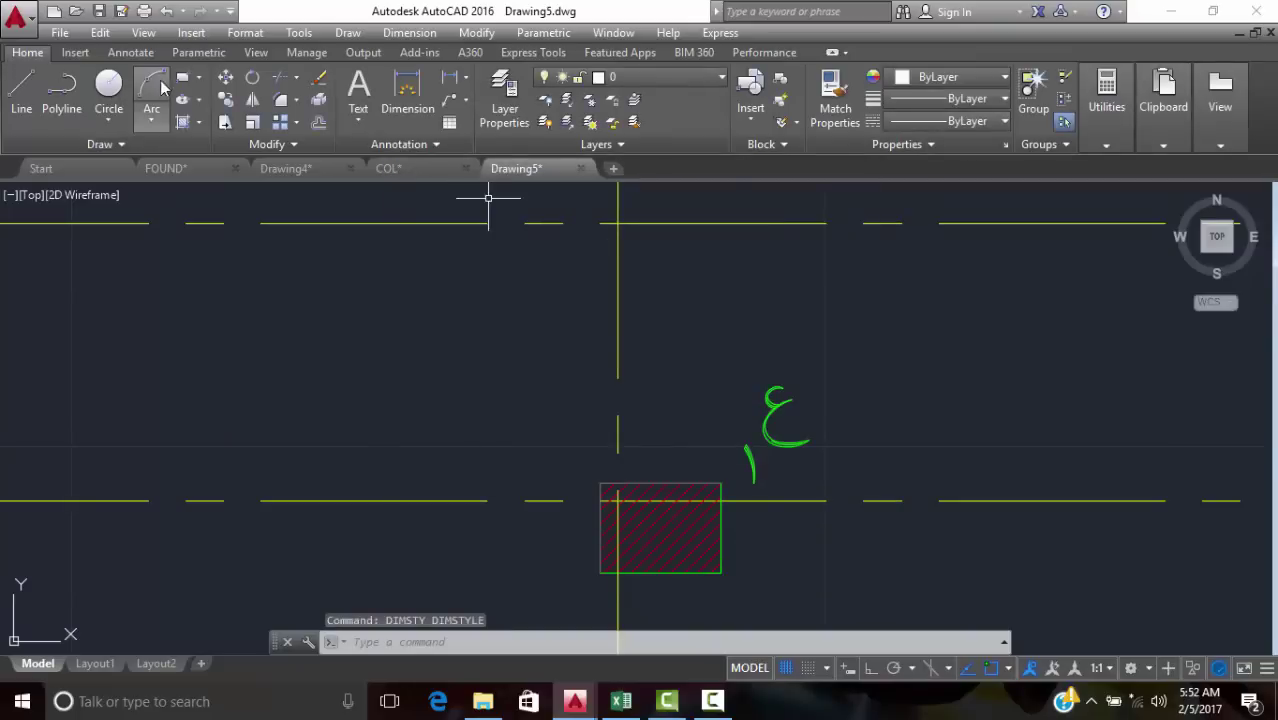
- Add a horizontal linear dimension across the upper edge of column ع١, placed just above it
{"action": "left_click", "coordinate": [450, 78]}
{"action": "scroll", "coordinate": [666, 506], "scroll_direction": "up", "scroll_amount": 2}
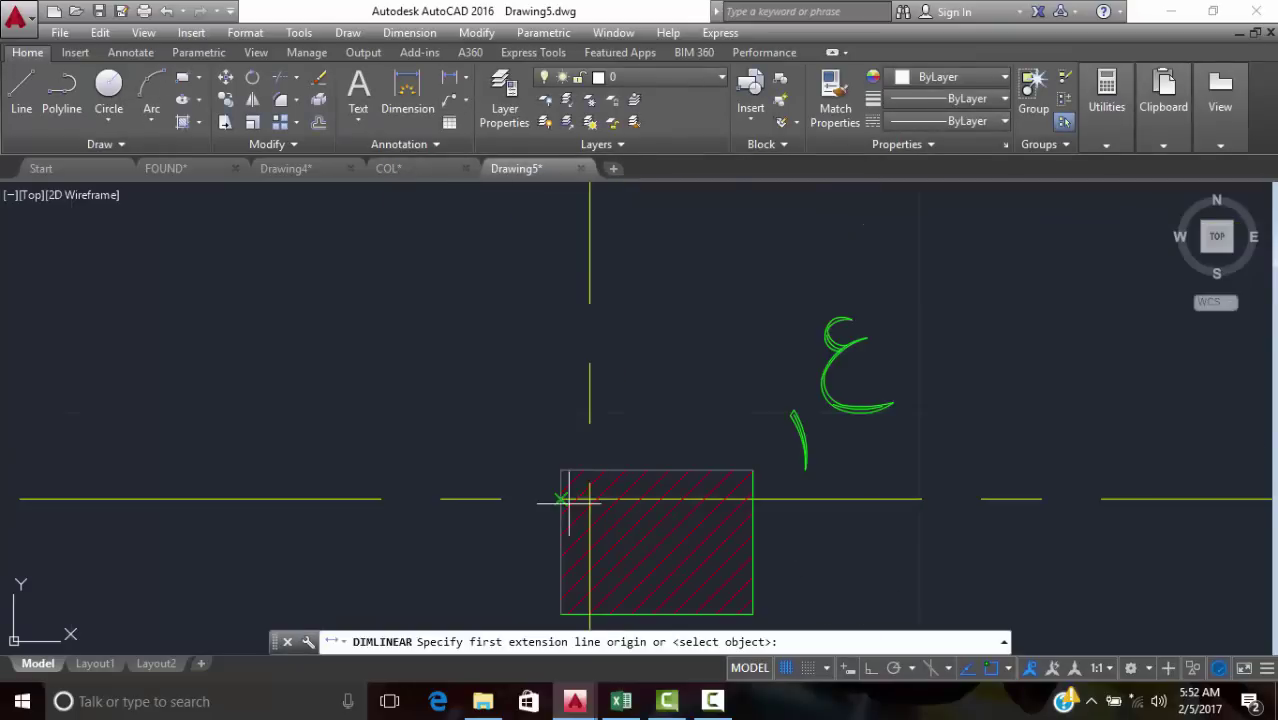
{"action": "left_click", "coordinate": [560, 470]}
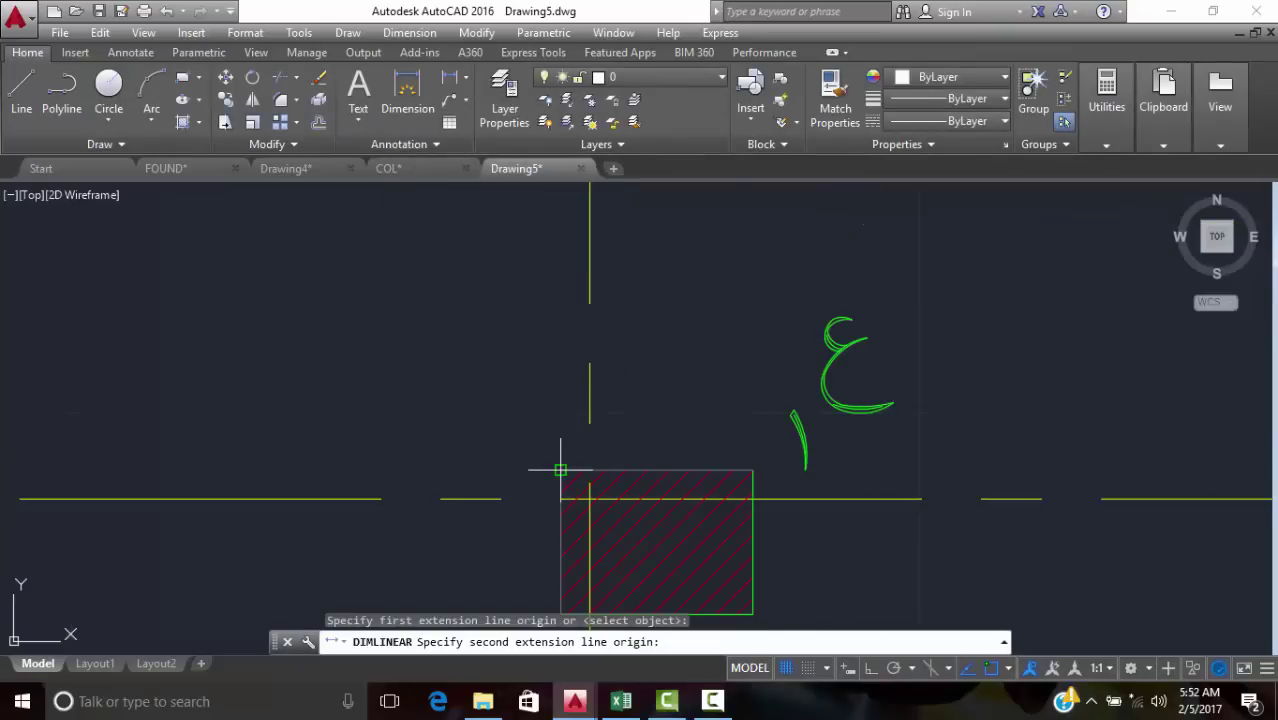
{"action": "left_click", "coordinate": [752, 469]}
{"action": "left_click", "coordinate": [756, 443]}
{"action": "scroll", "coordinate": [740, 440], "scroll_direction": "down", "scroll_amount": 4}
{"action": "scroll", "coordinate": [740, 440], "scroll_direction": "up", "scroll_amount": 4}
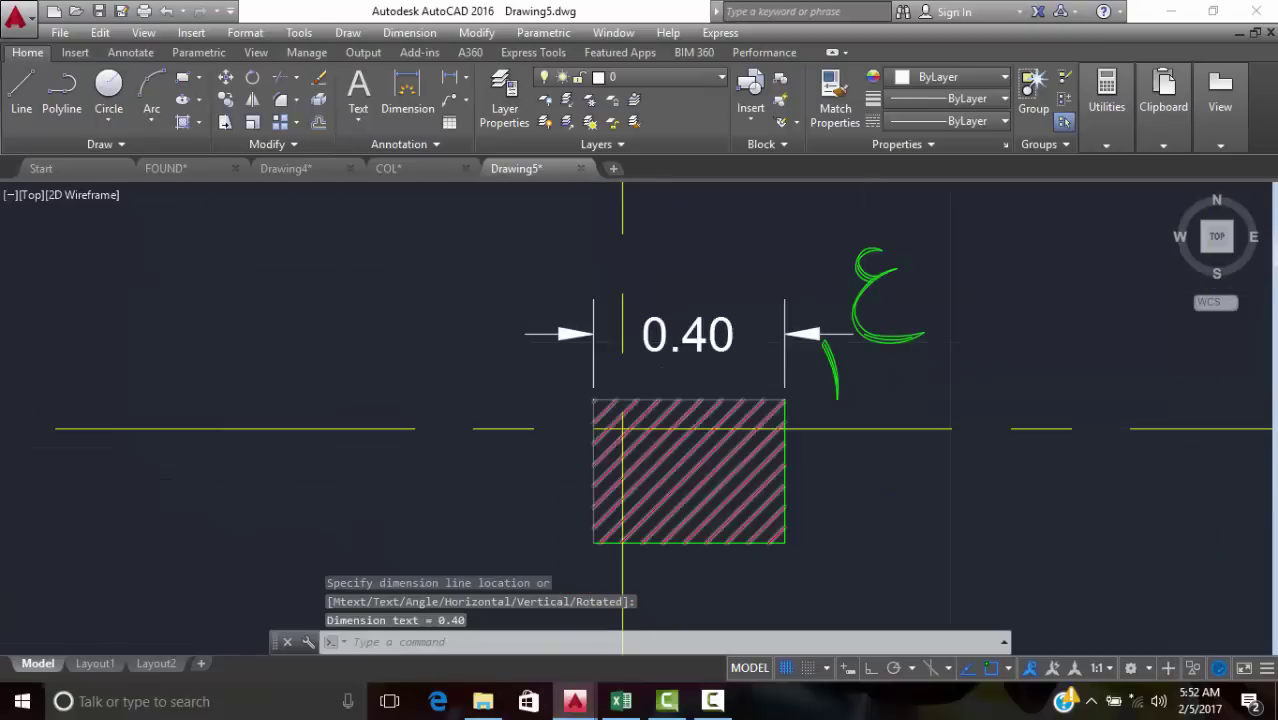
- Add a vertical linear dimension along the left edge of column ع١, placed outside the column
{"action": "key", "text": "Return"}
{"action": "left_click", "coordinate": [627, 519]}
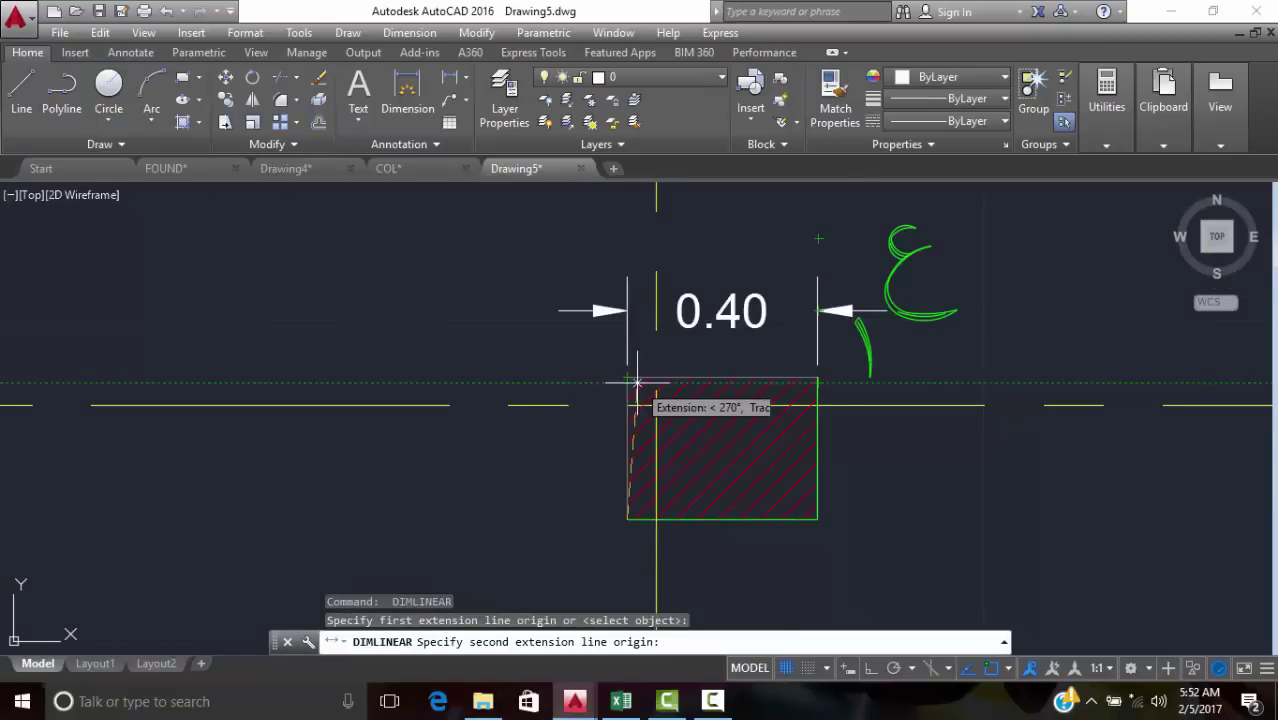
{"action": "left_click", "coordinate": [627, 378]}
{"action": "left_click", "coordinate": [540, 343]}
- Move the vertical dimension's text down between its arrowheads, clear of the horizontal dimension above the column
{"action": "left_click", "coordinate": [545, 343]}
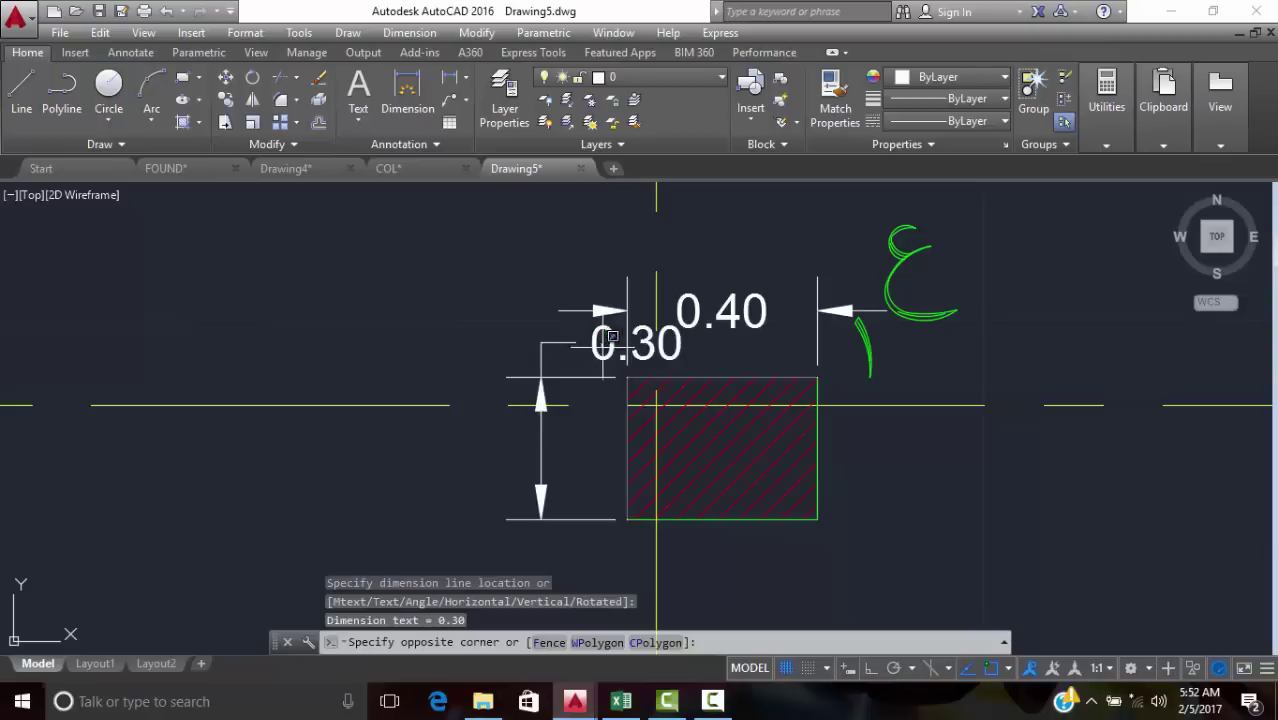
{"action": "left_click", "coordinate": [606, 374]}
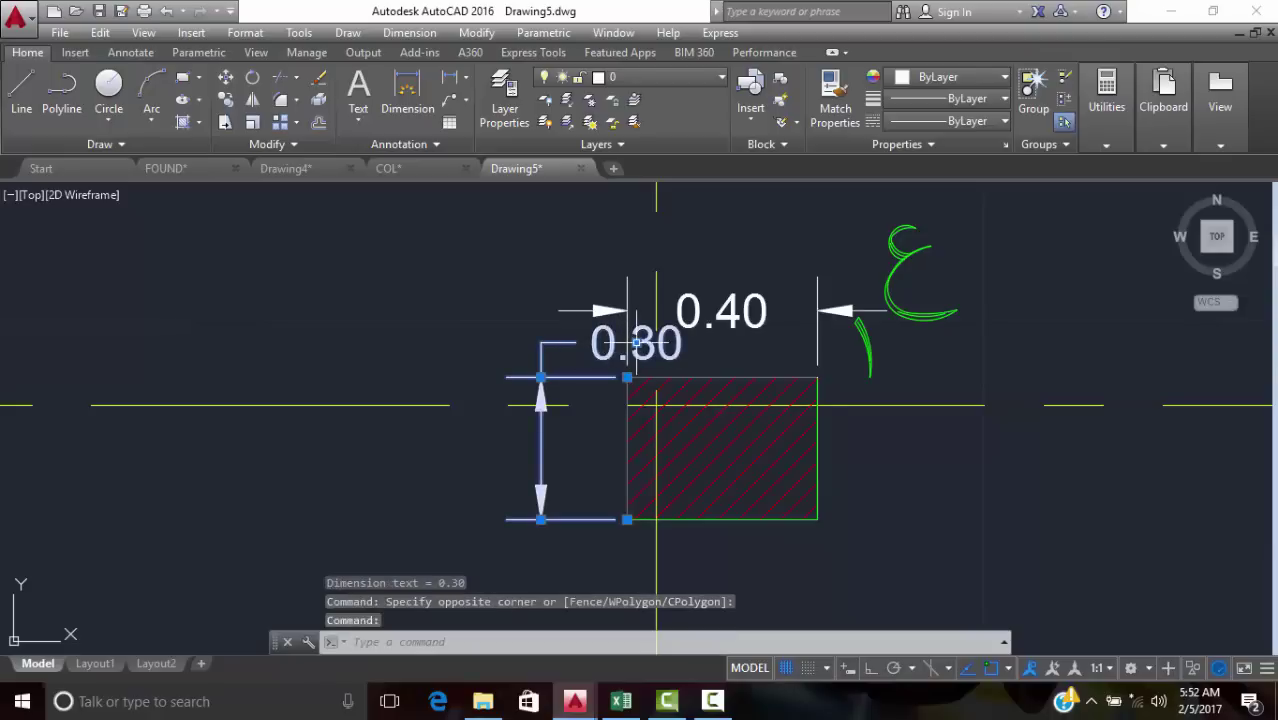
{"action": "left_click", "coordinate": [634, 343]}
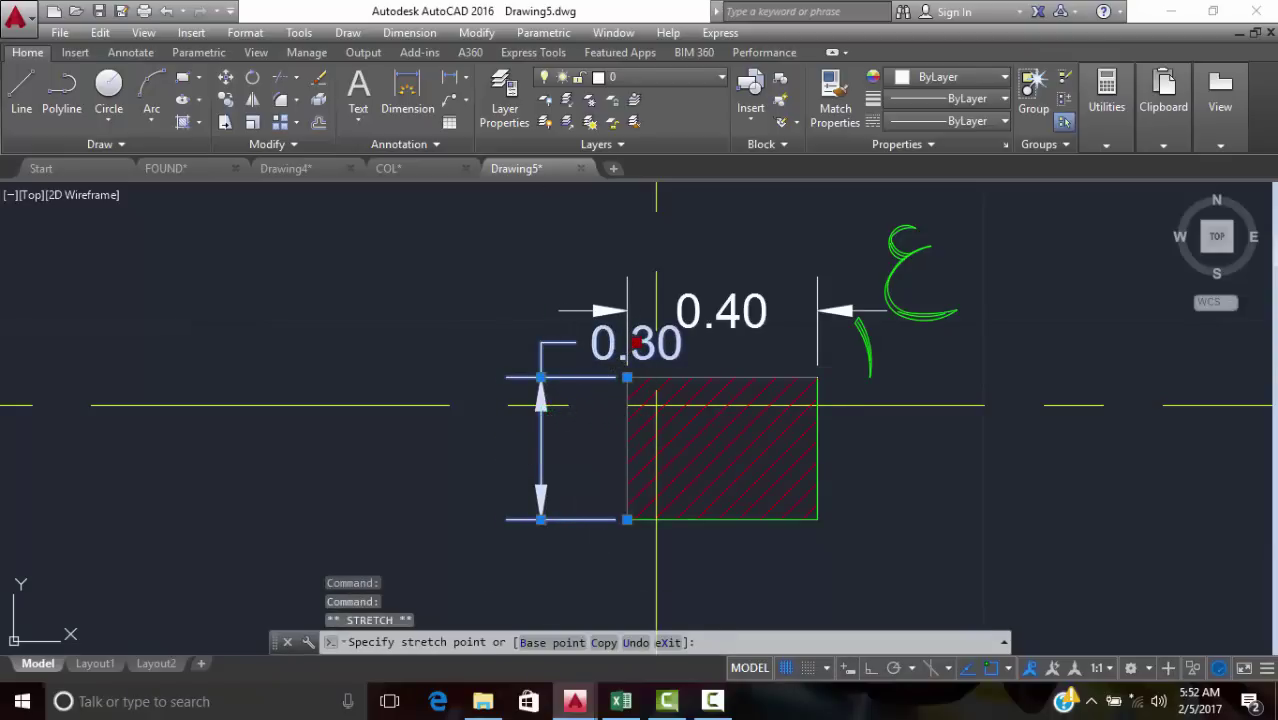
{"action": "left_click", "coordinate": [590, 430]}
{"action": "key", "text": "Escape"}
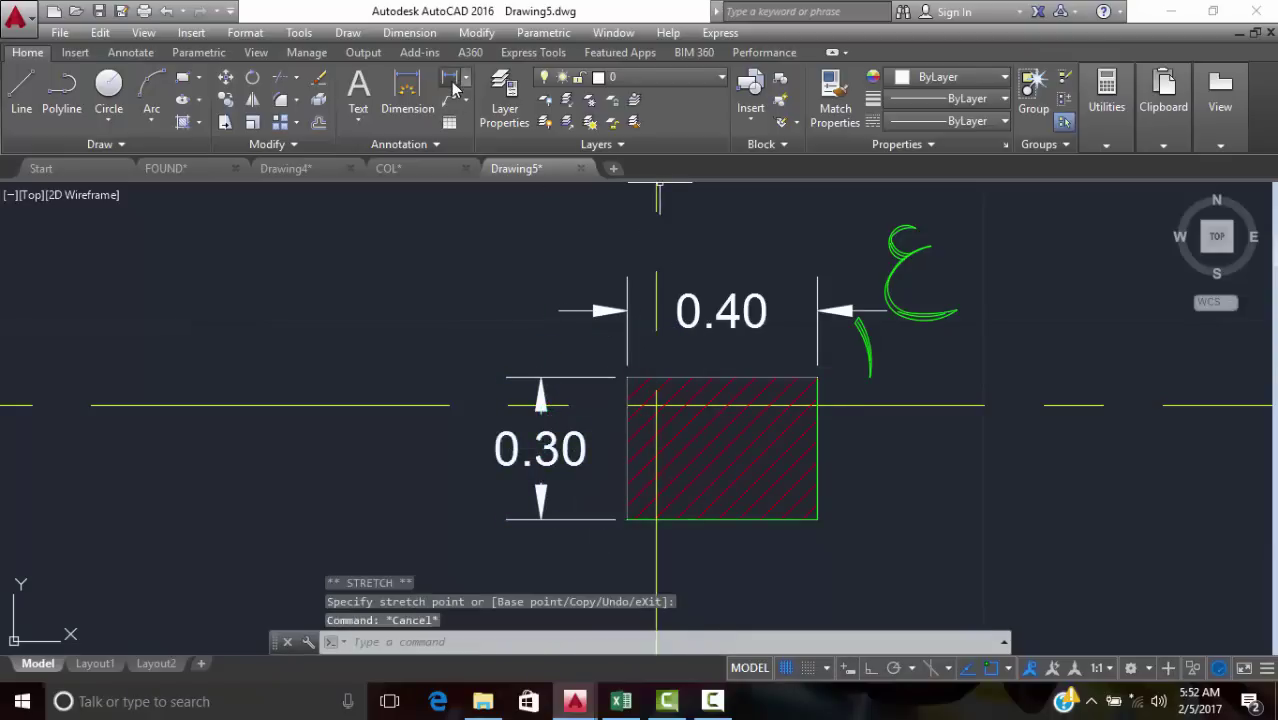
{"action": "left_click", "coordinate": [452, 86]}
{"action": "scroll", "coordinate": [625, 520], "scroll_direction": "up", "scroll_amount": 2}
{"action": "key", "text": "Return"}
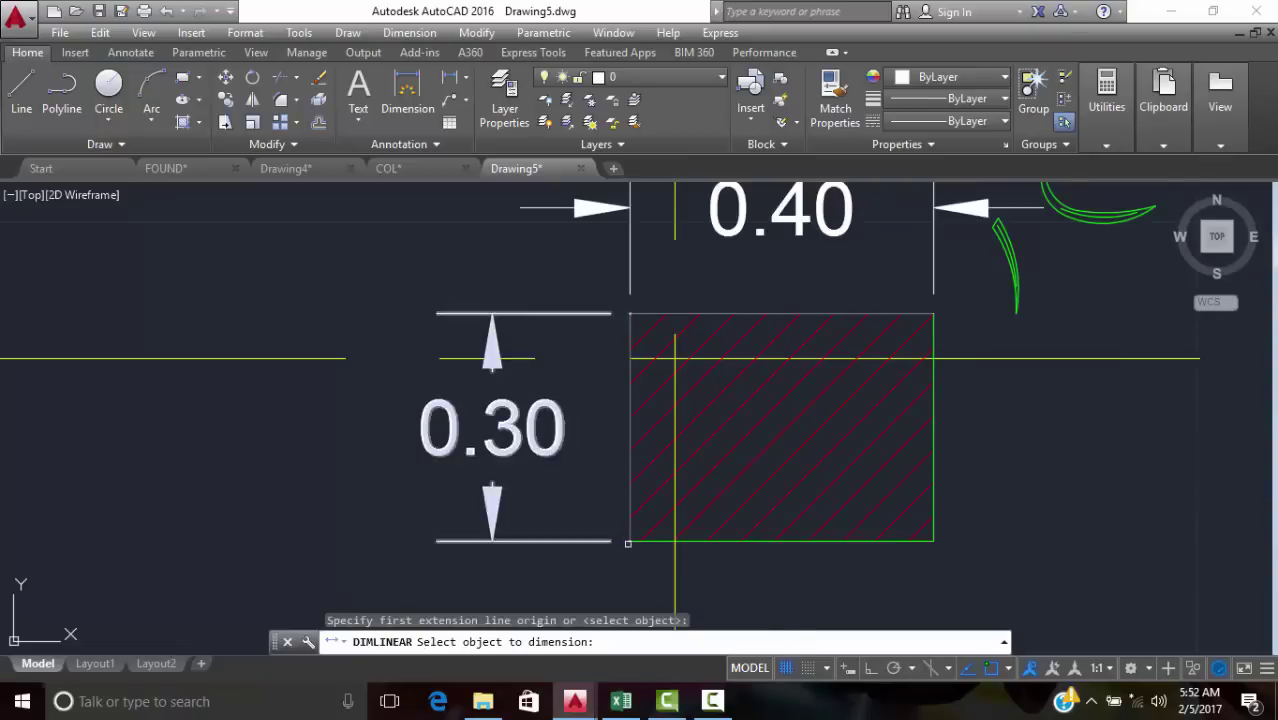
{"action": "key", "text": "Escape"}
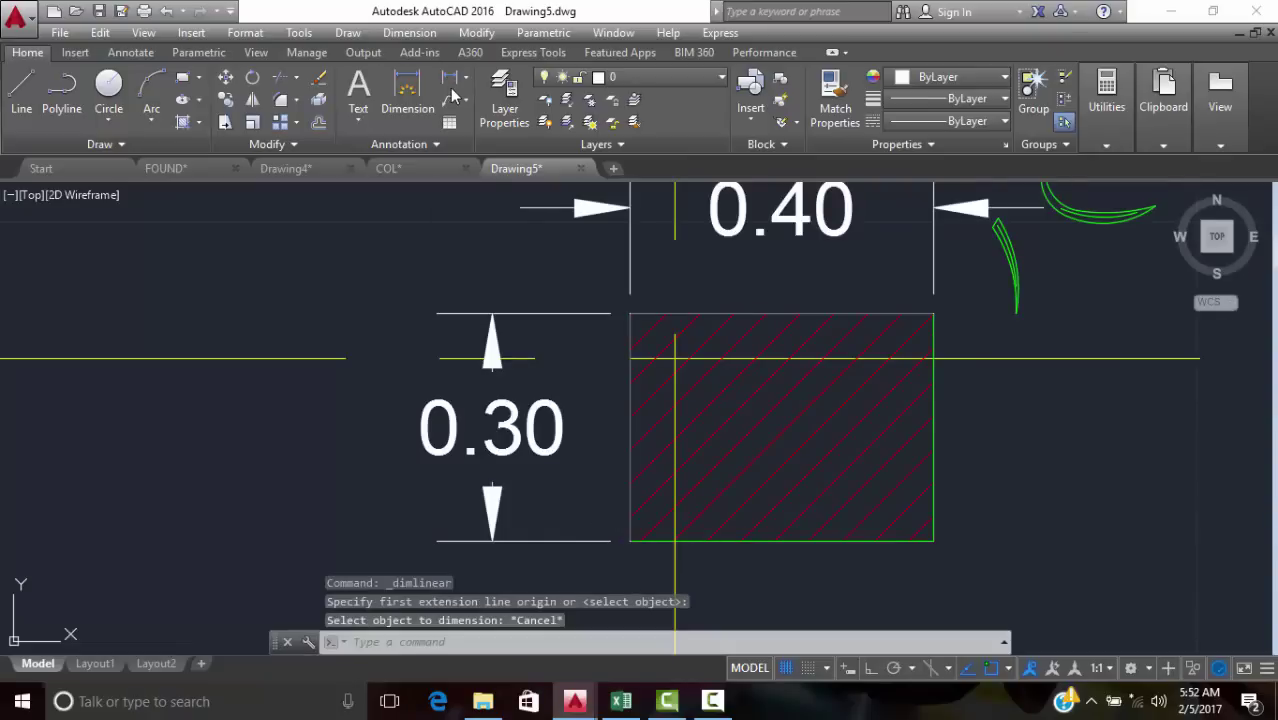
{"action": "left_click", "coordinate": [451, 89]}
{"action": "left_click", "coordinate": [631, 541]}
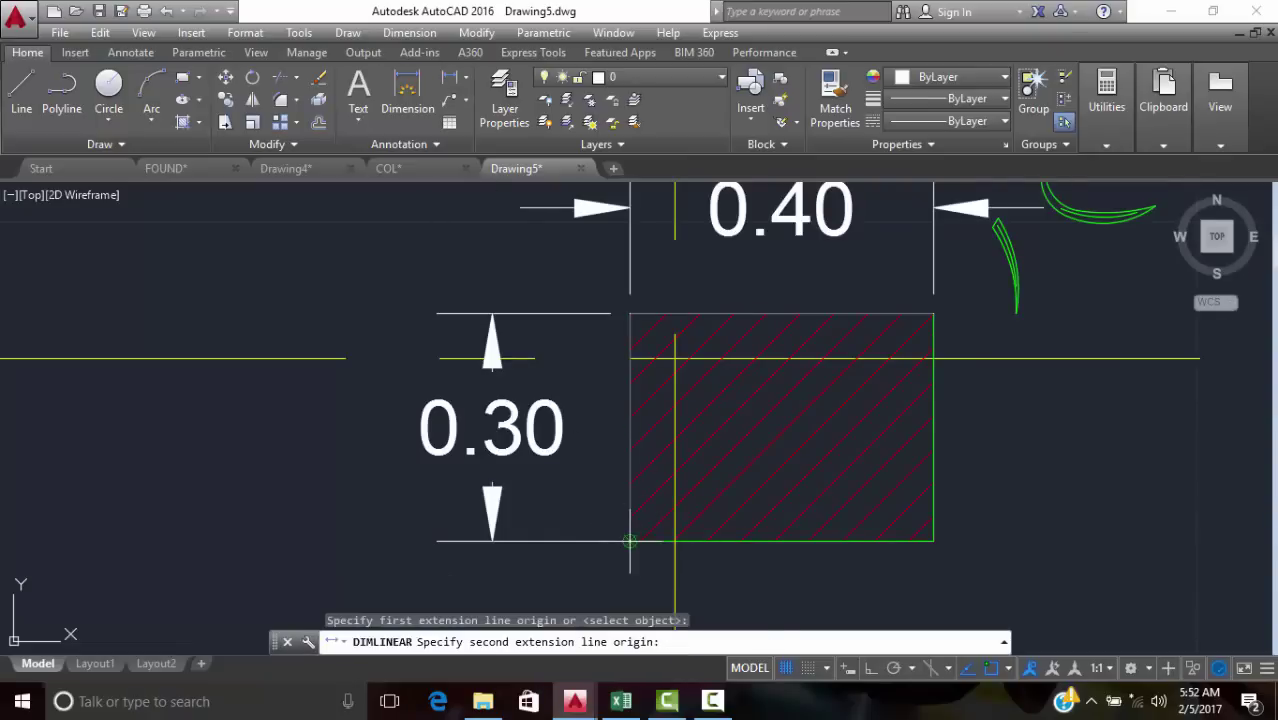
{"action": "left_click", "coordinate": [933, 541]}
{"action": "scroll", "coordinate": [860, 480], "scroll_direction": "down", "scroll_amount": 4}
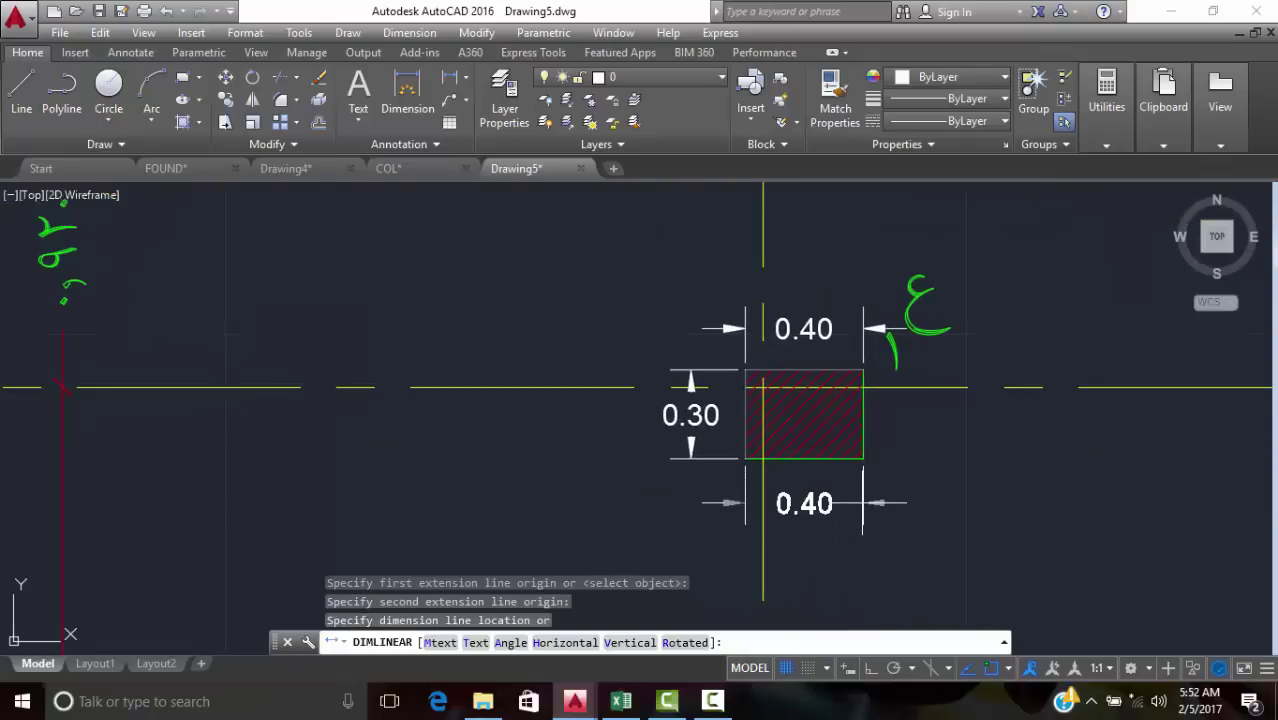
{"action": "key", "text": "Escape"}
- Add a linear dimension below column ع١ from its lower-right corner to the vertical axis line
{"action": "key", "text": "Return"}
{"action": "scroll", "coordinate": [842, 476], "scroll_direction": "up", "scroll_amount": 3}
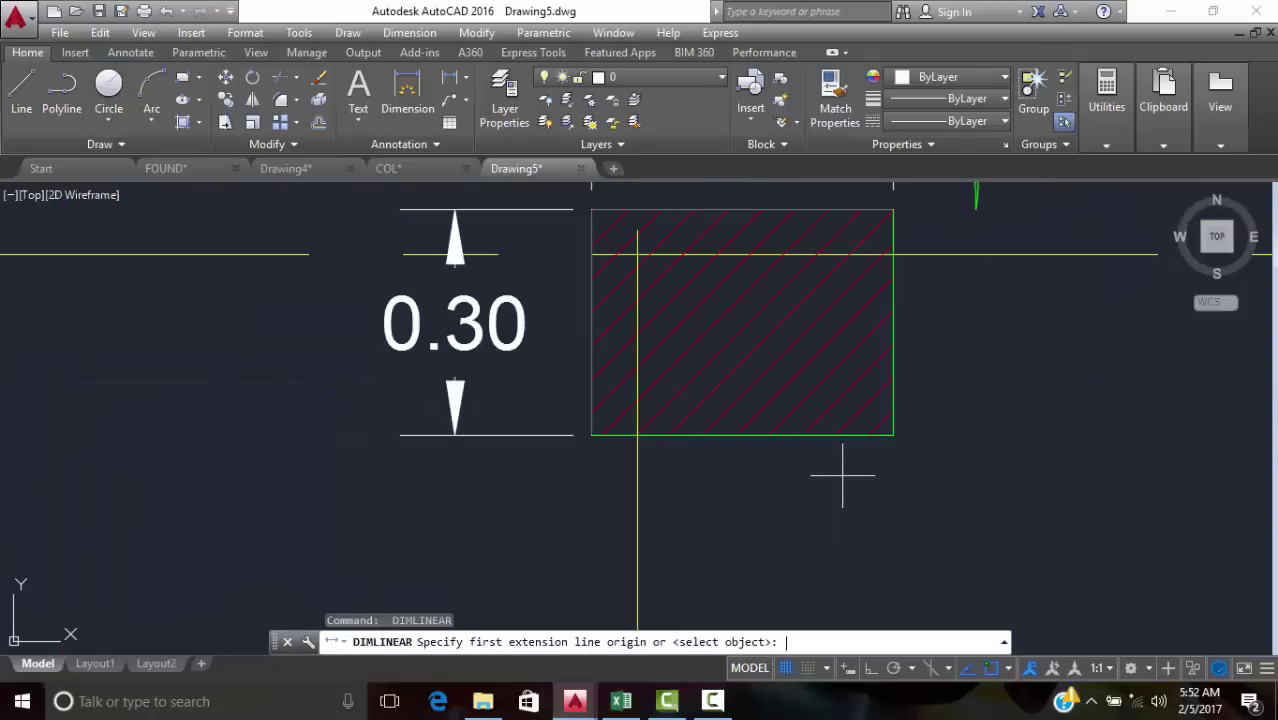
{"action": "left_click", "coordinate": [896, 432]}
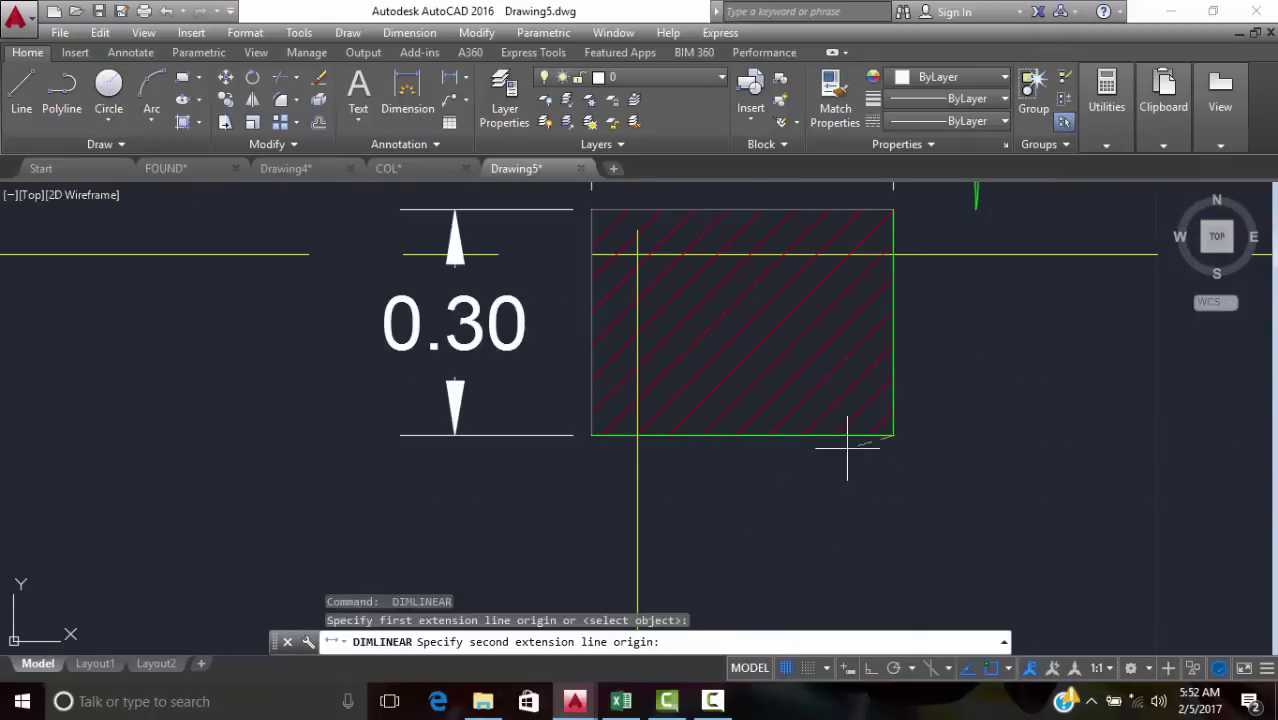
{"action": "left_click", "coordinate": [637, 435]}
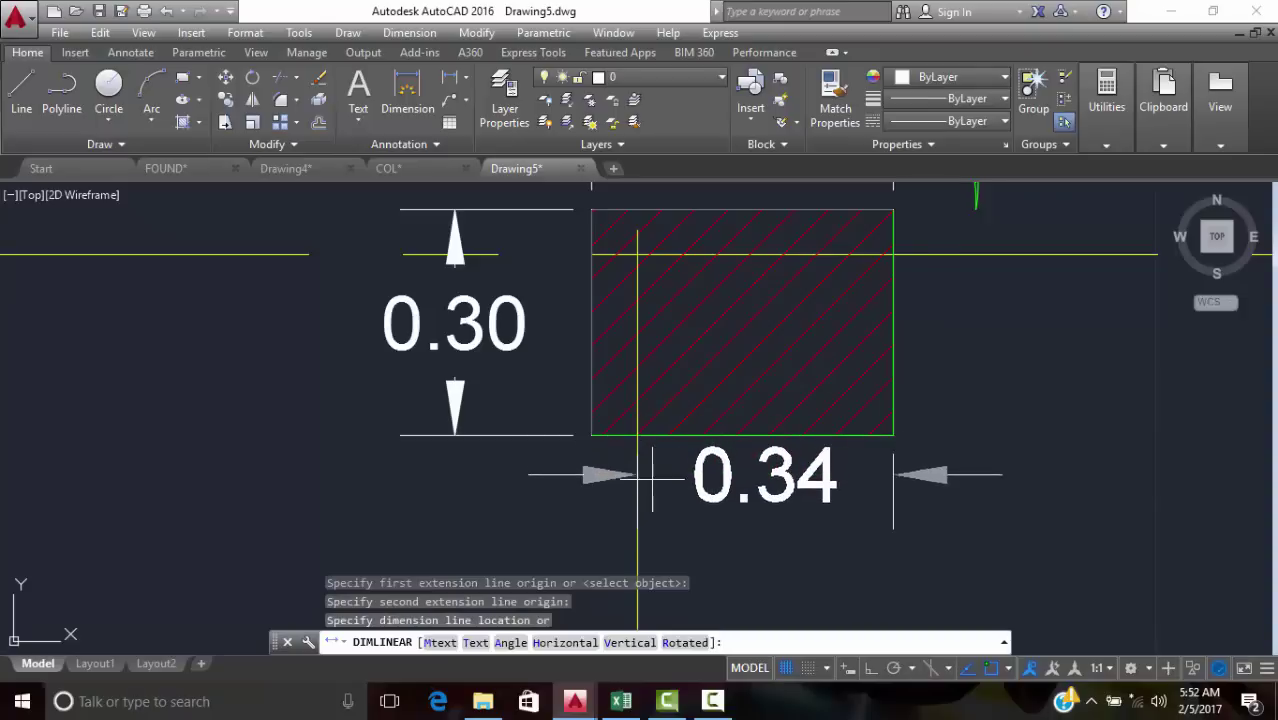
{"action": "left_click", "coordinate": [600, 493]}
- Add a linear dimension from column ع١'s lower-left corner to the vertical axis line, placed below the previous dimension
{"action": "key", "text": "Return"}
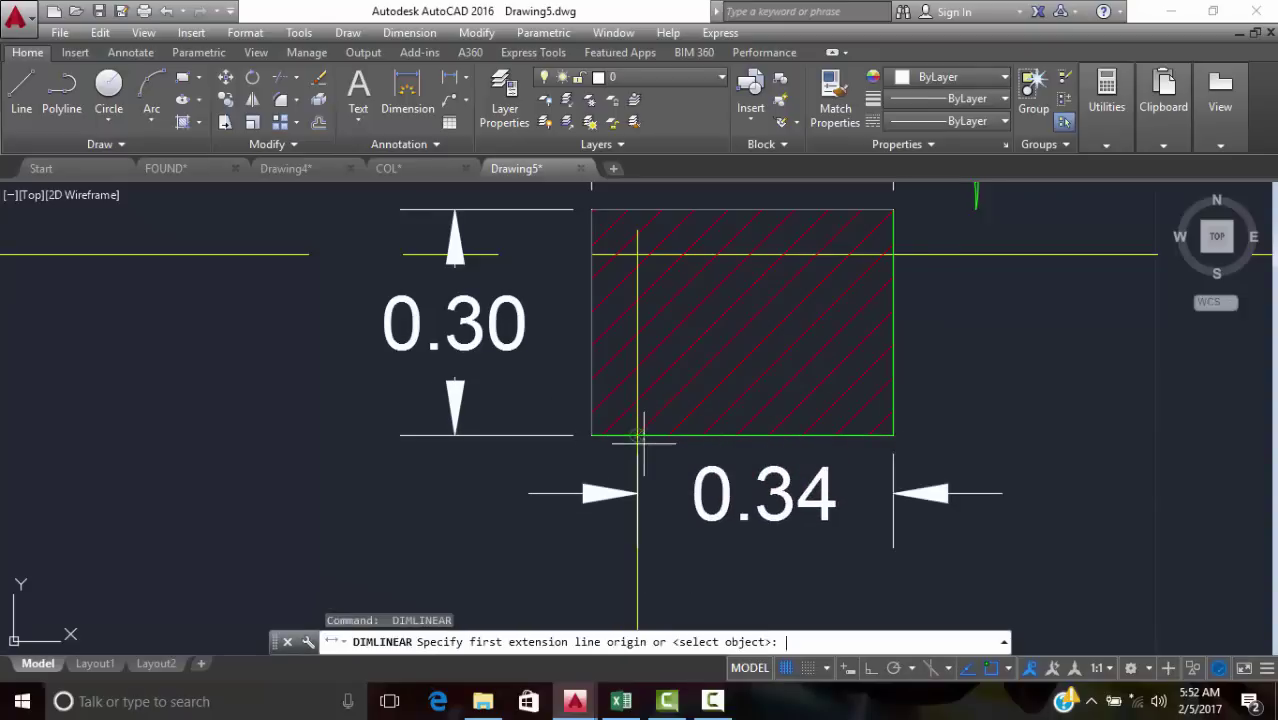
{"action": "left_click", "coordinate": [592, 435]}
{"action": "left_click", "coordinate": [637, 435]}
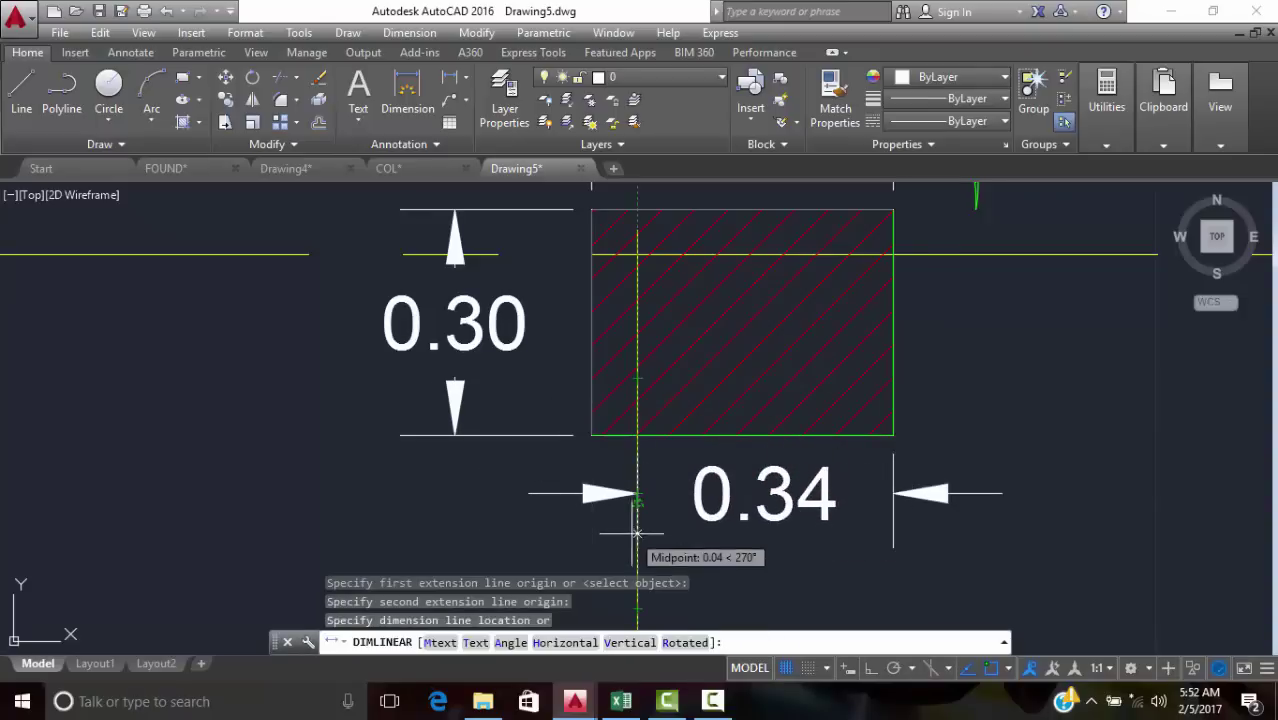
{"action": "scroll", "coordinate": [636, 512], "scroll_direction": "down", "scroll_amount": 2}
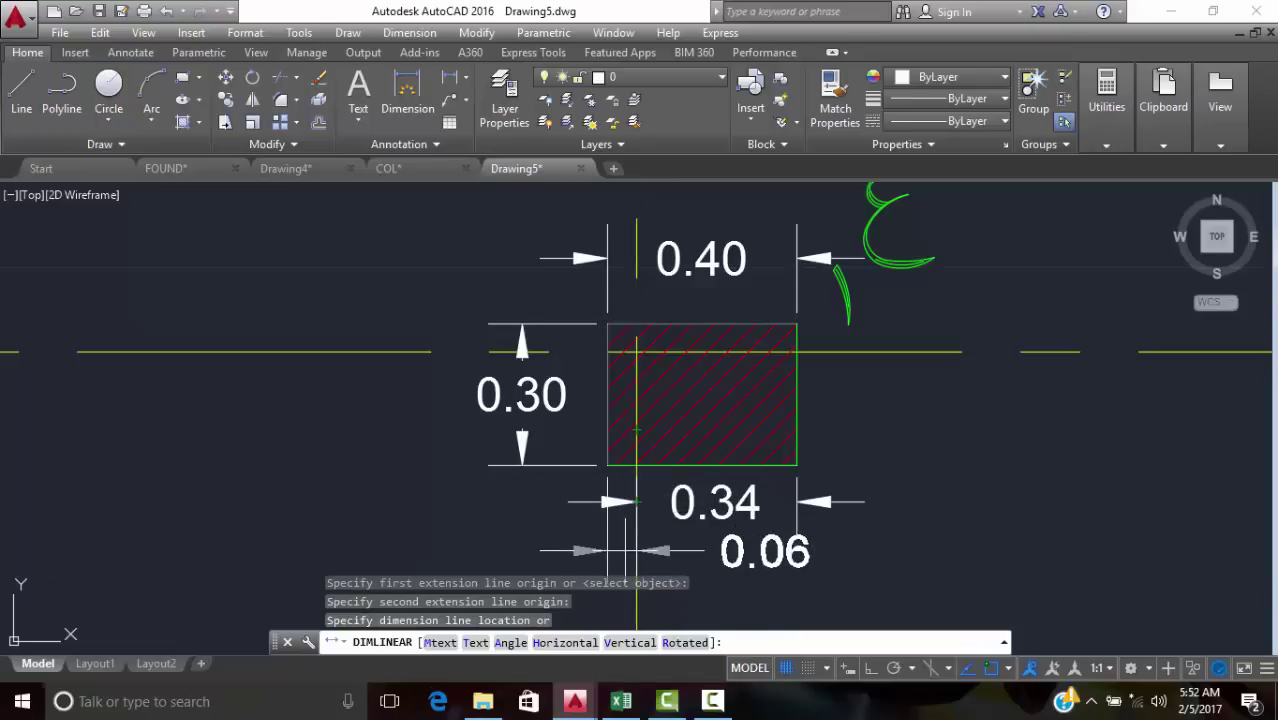
{"action": "left_click", "coordinate": [636, 549]}
{"action": "scroll", "coordinate": [744, 453], "scroll_direction": "down", "scroll_amount": 5}
{"action": "scroll", "coordinate": [779, 472], "scroll_direction": "up", "scroll_amount": 3}
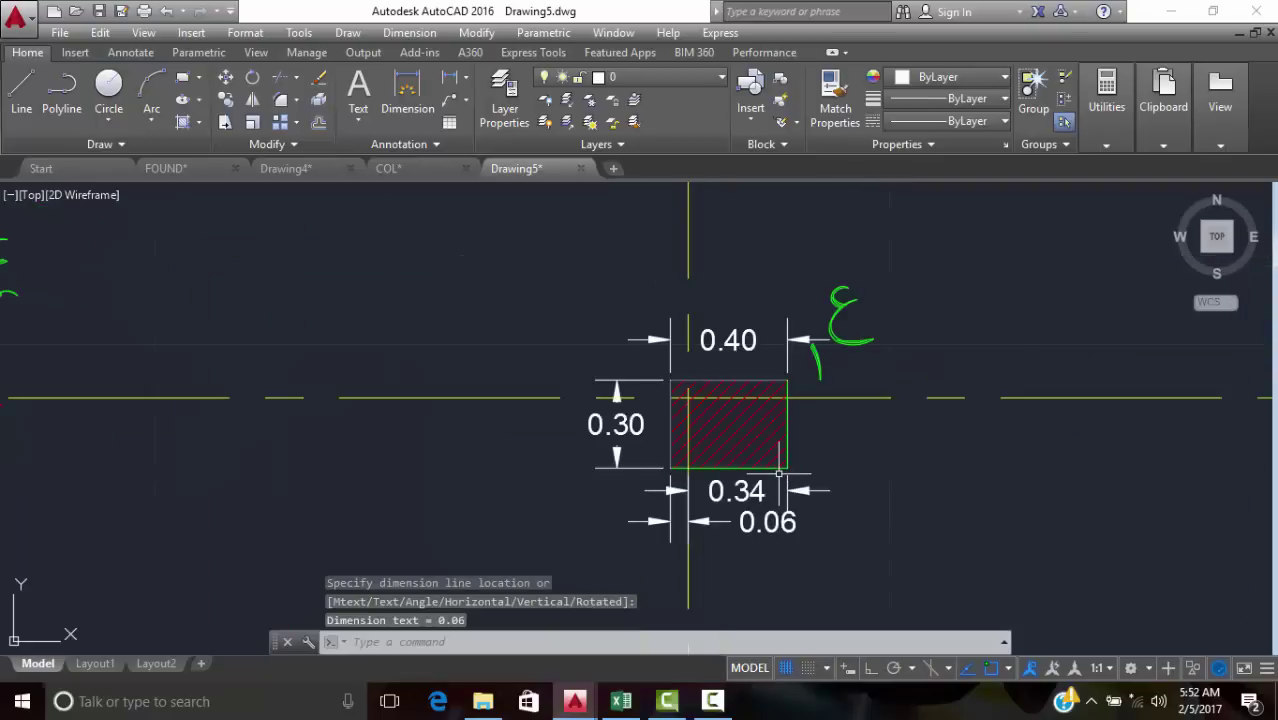
- Set the Standard dimension style's overall scale for dimension features to 0.1 and save the style
{"action": "type", "text": "DIMSTY"}
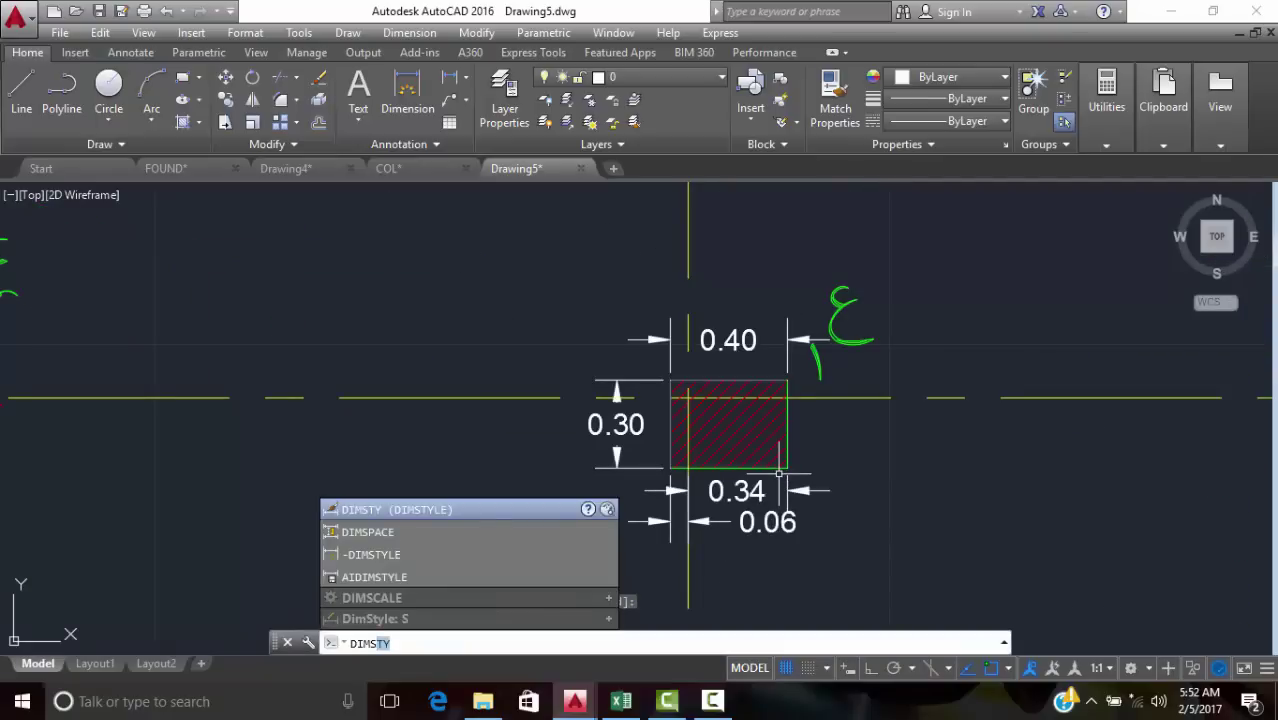
{"action": "key", "text": "Return"}
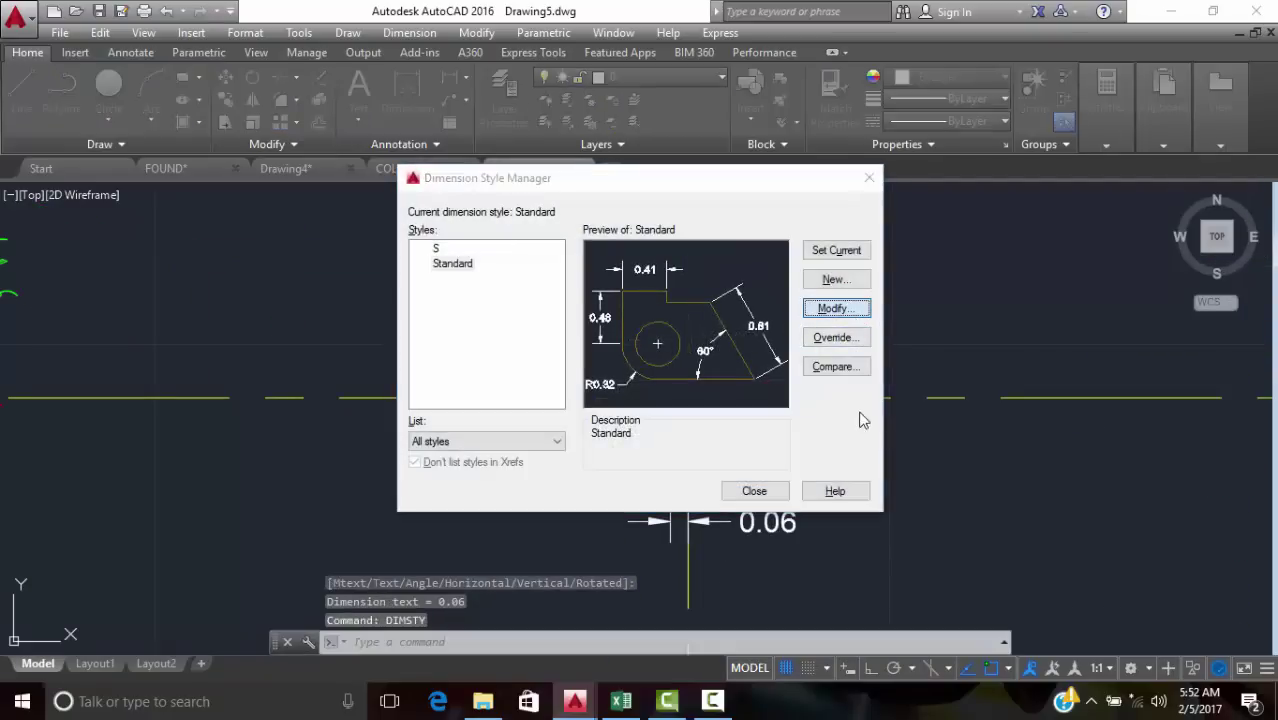
{"action": "left_click", "coordinate": [833, 309]}
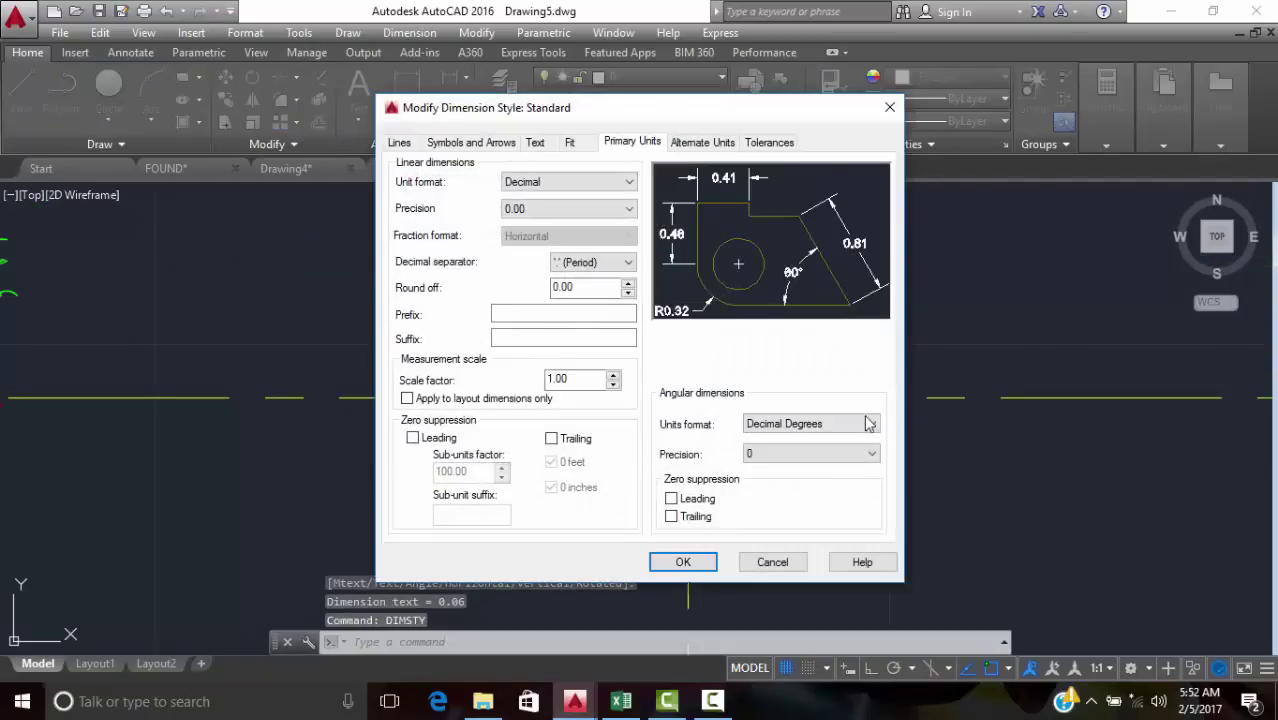
{"action": "left_click", "coordinate": [566, 145]}
{"action": "left_click_drag", "start_coordinate": [855, 394], "coordinate": [763, 403]}
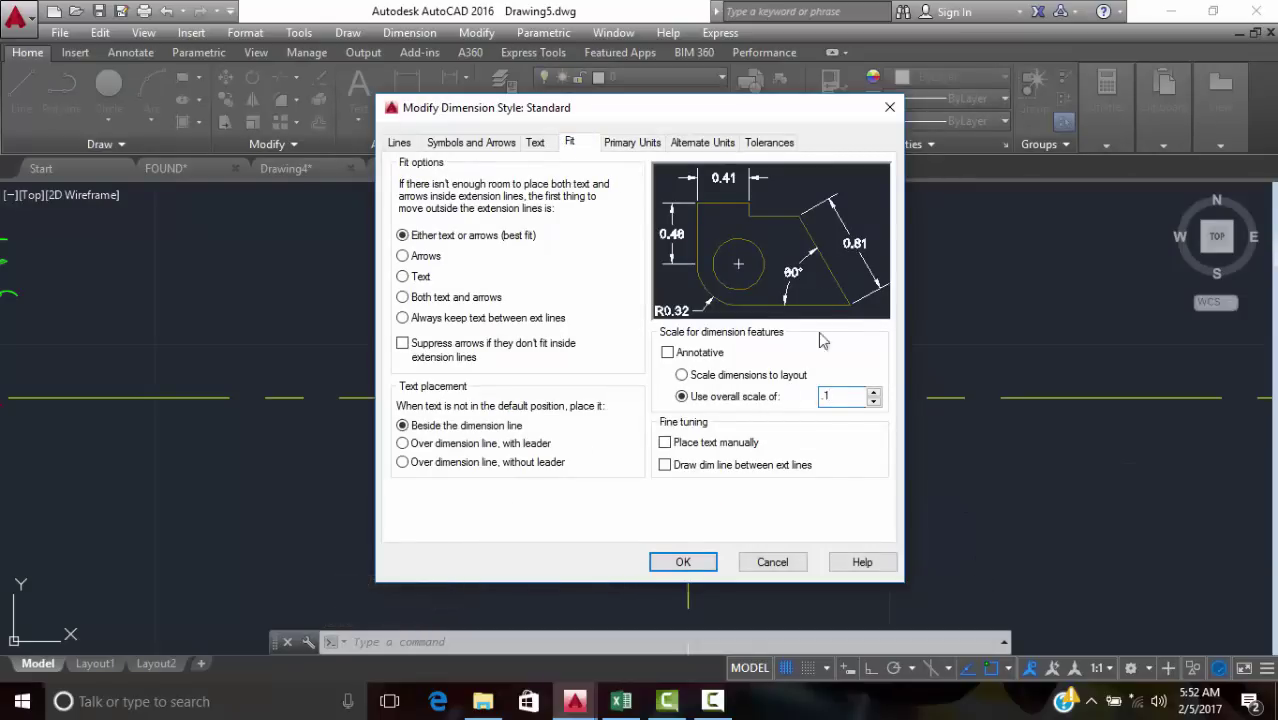
{"action": "left_click", "coordinate": [494, 145]}
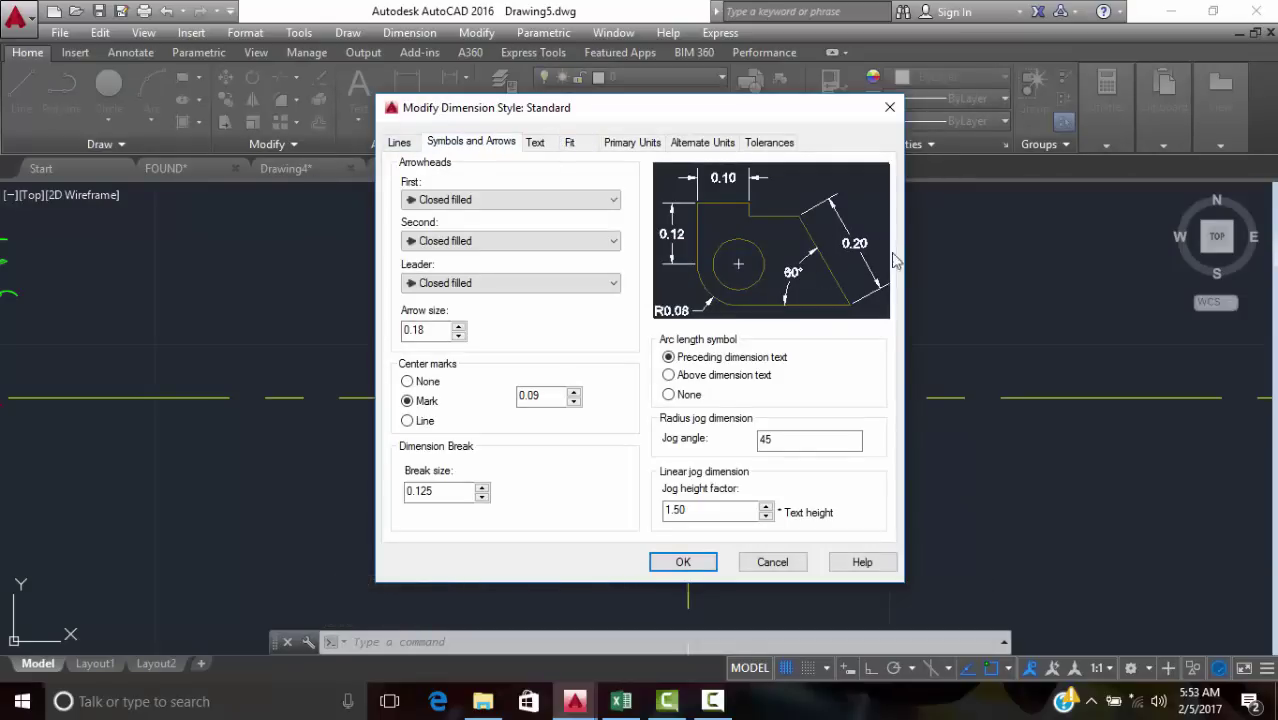
{"action": "left_click", "coordinate": [560, 201]}
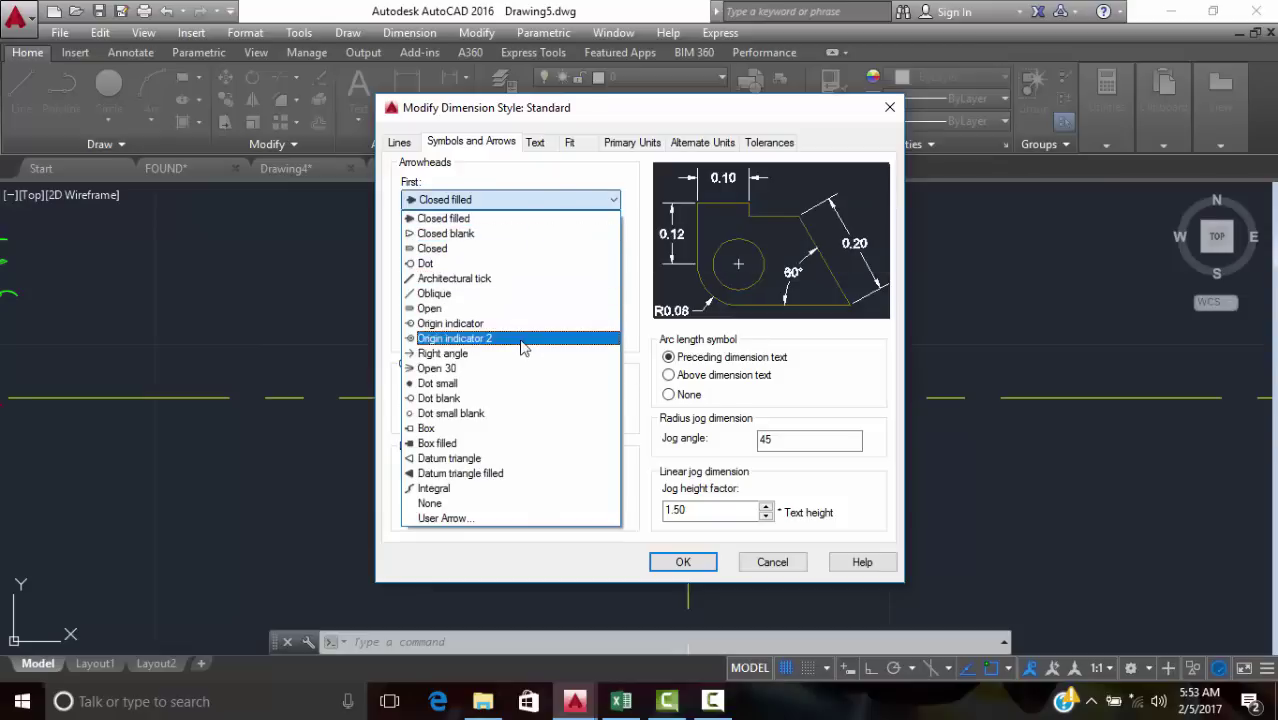
{"action": "left_click", "coordinate": [698, 250]}
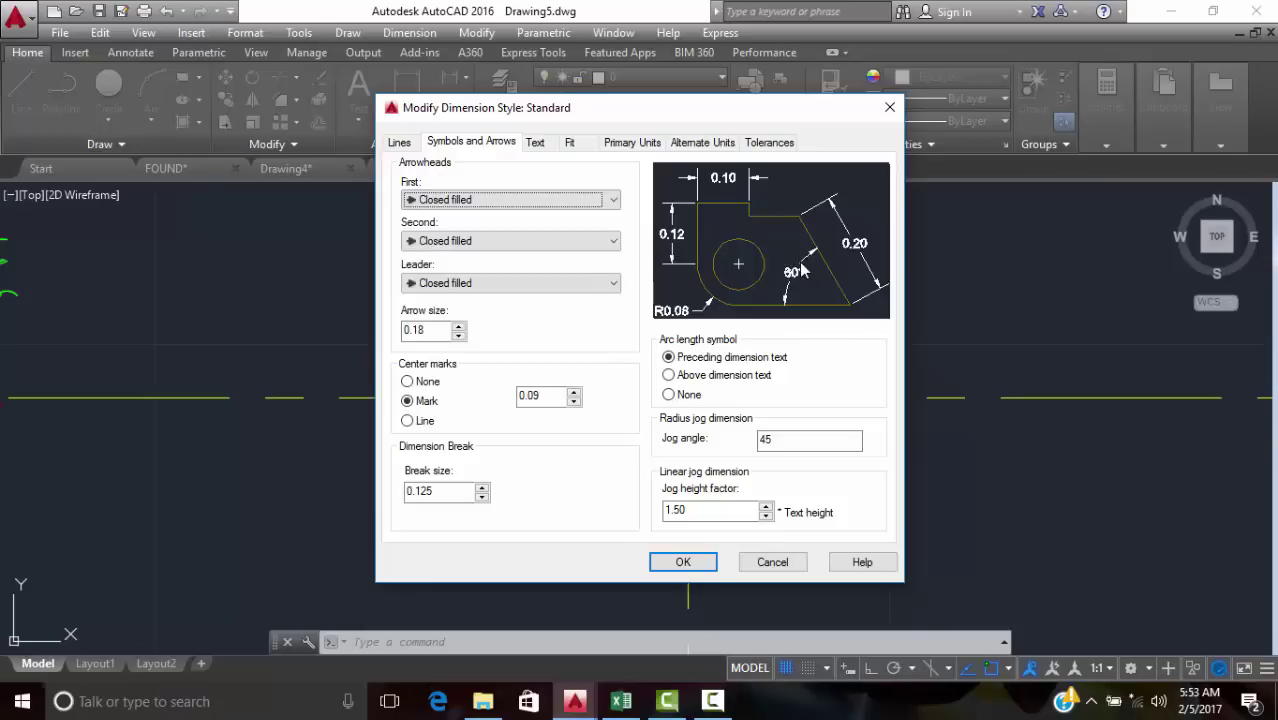
{"action": "left_click", "coordinate": [683, 563]}
{"action": "left_click", "coordinate": [756, 490]}
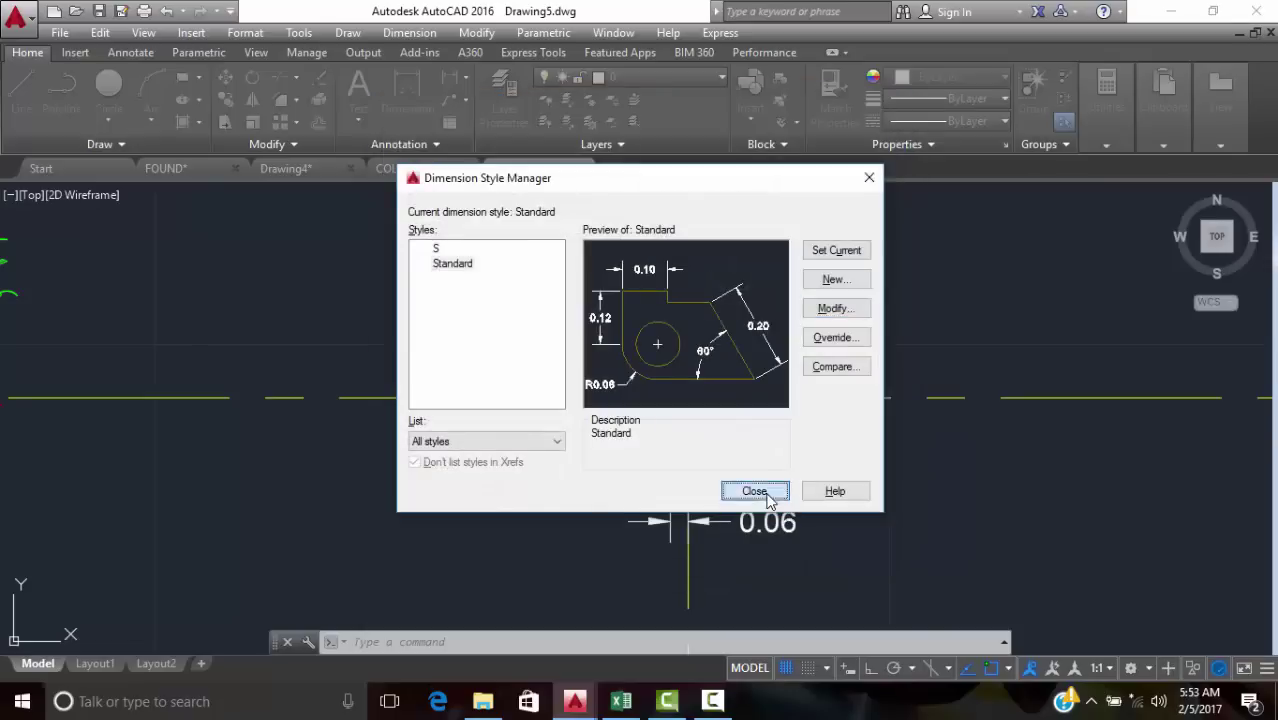
- Move the lower-left offset dimension's text between its extension lines and align its dimension line with the neighbouring 0.34 dimension
{"action": "scroll", "coordinate": [770, 487], "scroll_direction": "down", "scroll_amount": 3}
{"action": "scroll", "coordinate": [747, 490], "scroll_direction": "up", "scroll_amount": 5}
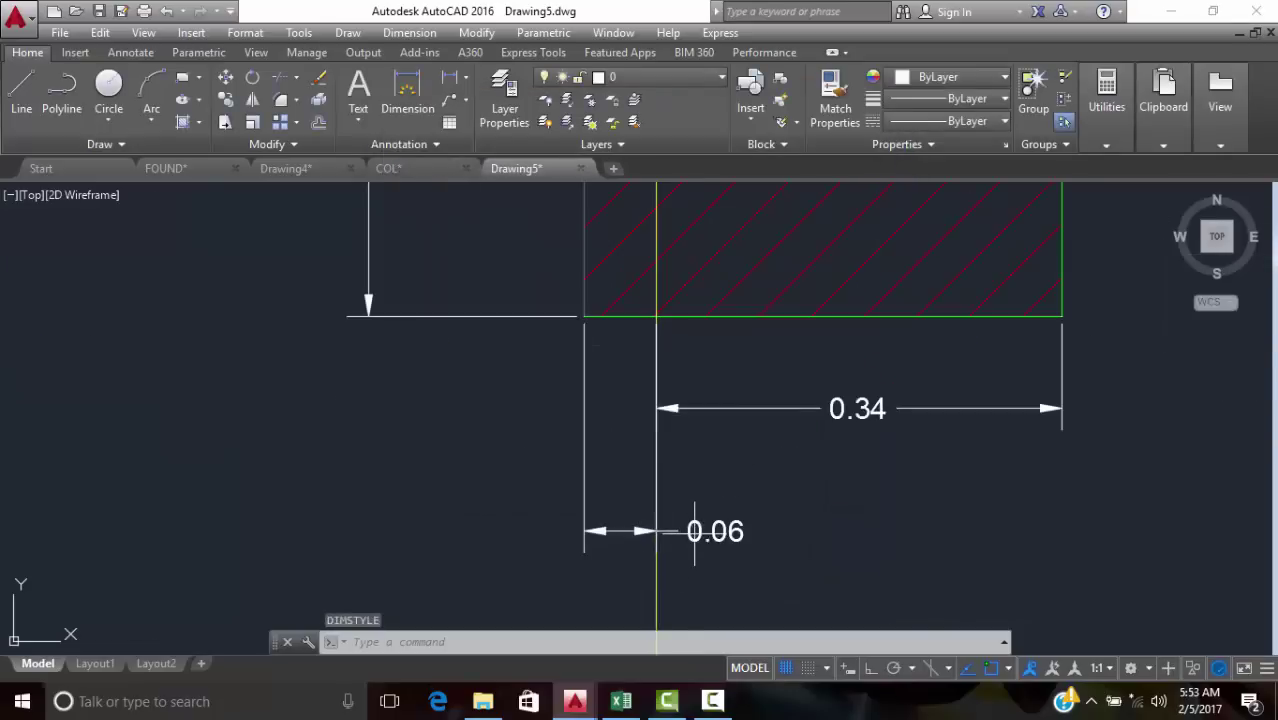
{"action": "left_click", "coordinate": [694, 531]}
{"action": "left_click", "coordinate": [693, 524]}
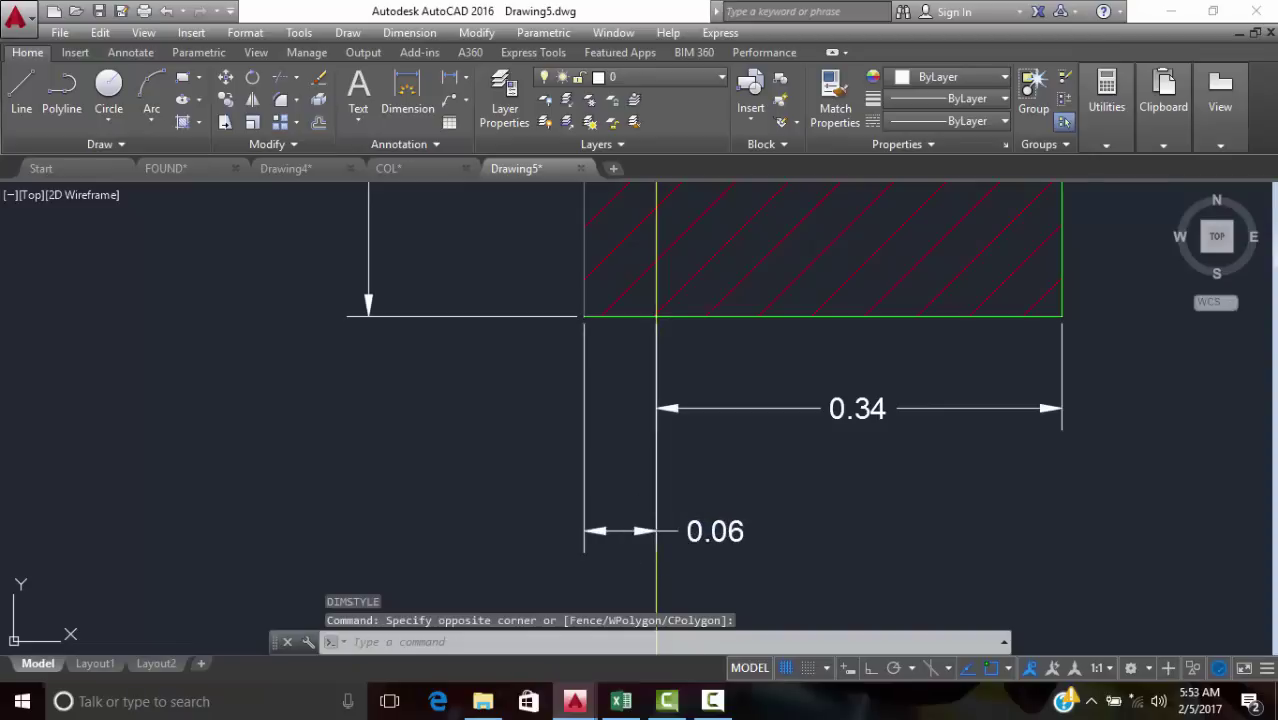
{"action": "left_click", "coordinate": [609, 536]}
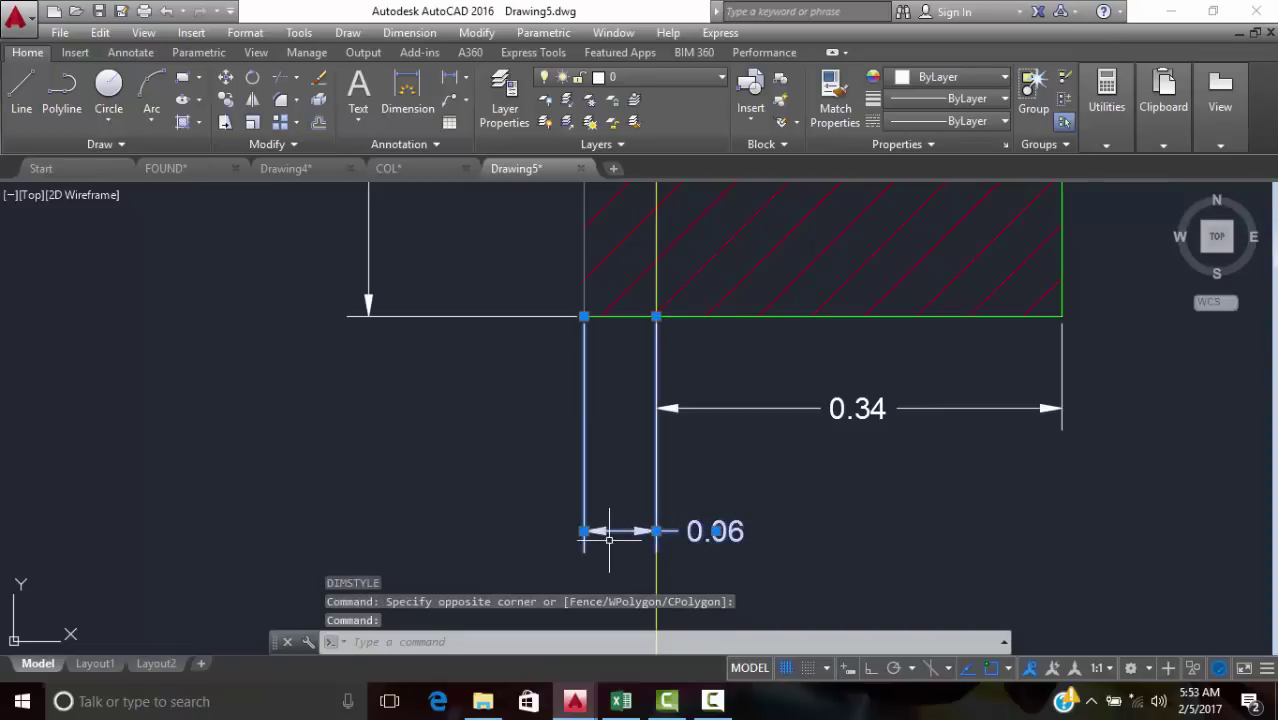
{"action": "left_click", "coordinate": [716, 531]}
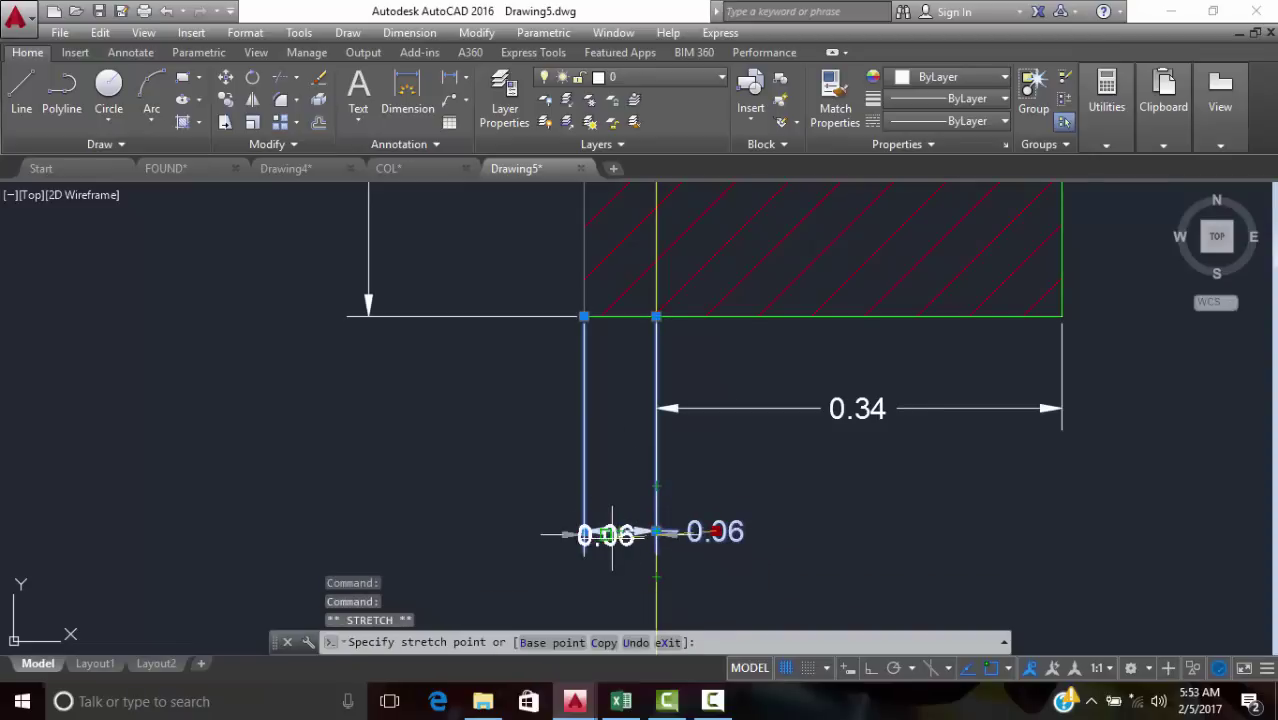
{"action": "left_click", "coordinate": [612, 535]}
{"action": "left_click", "coordinate": [605, 535]}
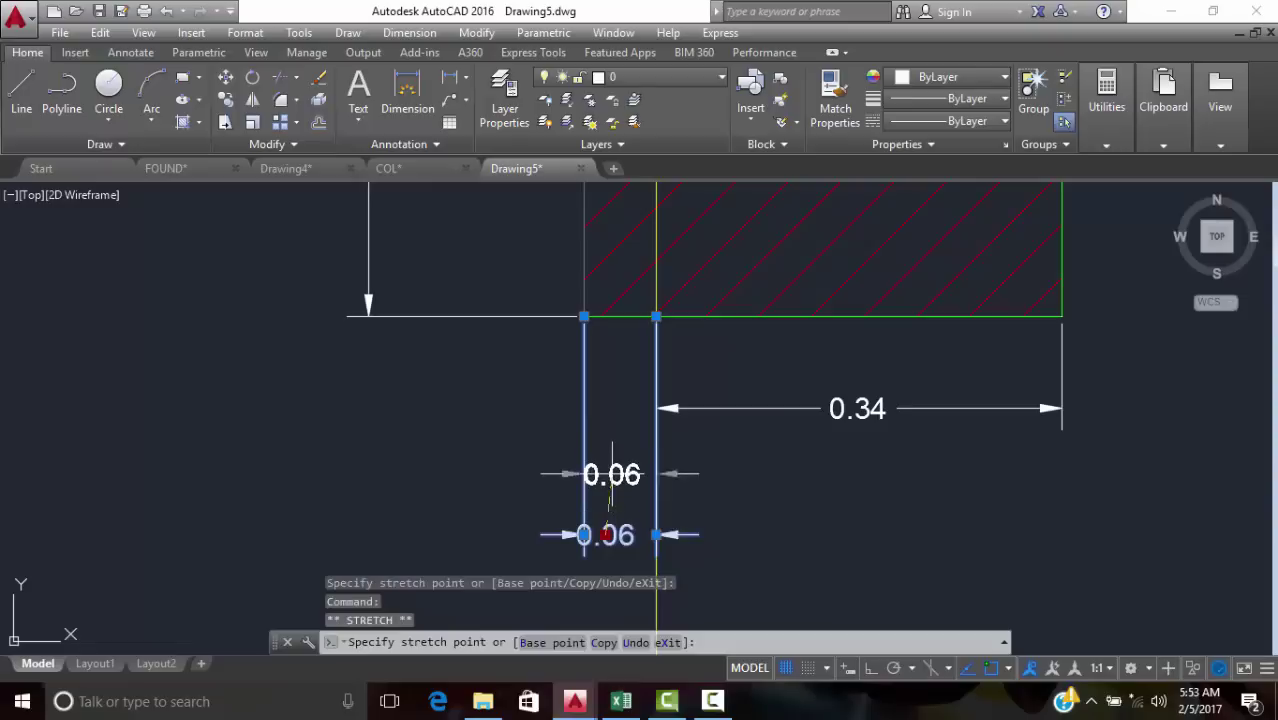
{"action": "left_click", "coordinate": [613, 407]}
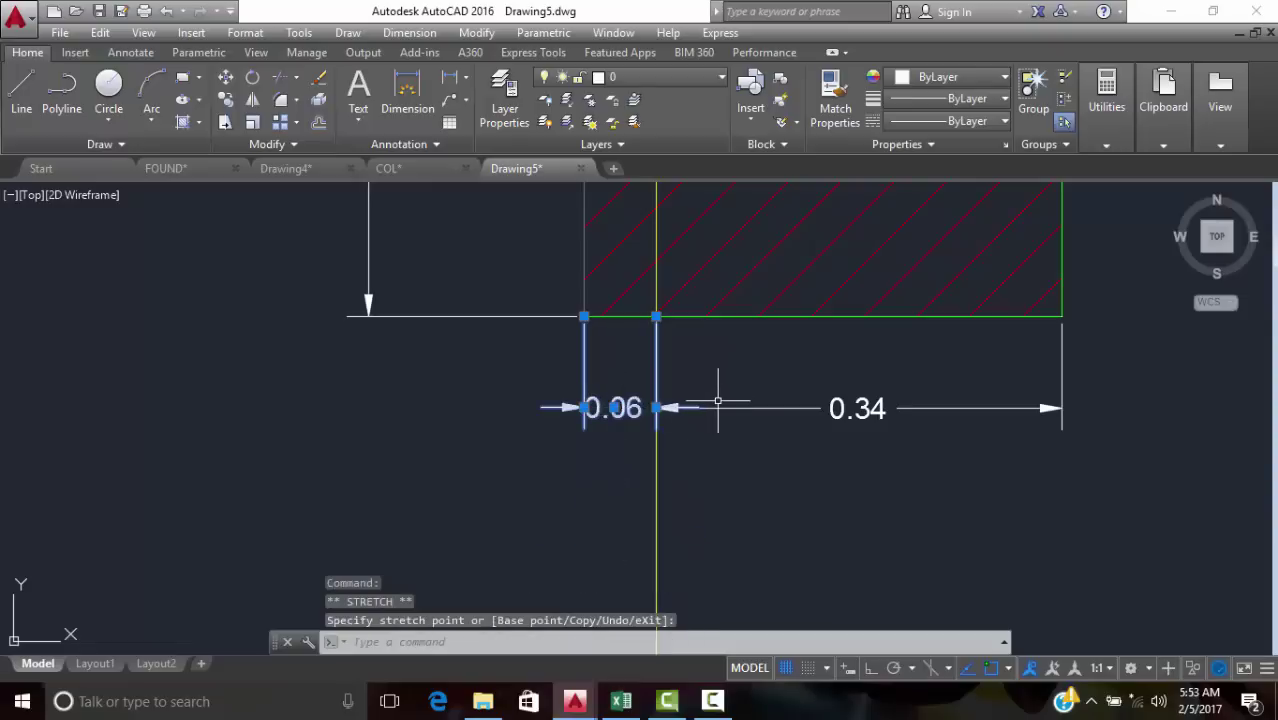
{"action": "key", "text": "Escape"}
{"action": "scroll", "coordinate": [800, 368], "scroll_direction": "down", "scroll_amount": 2}
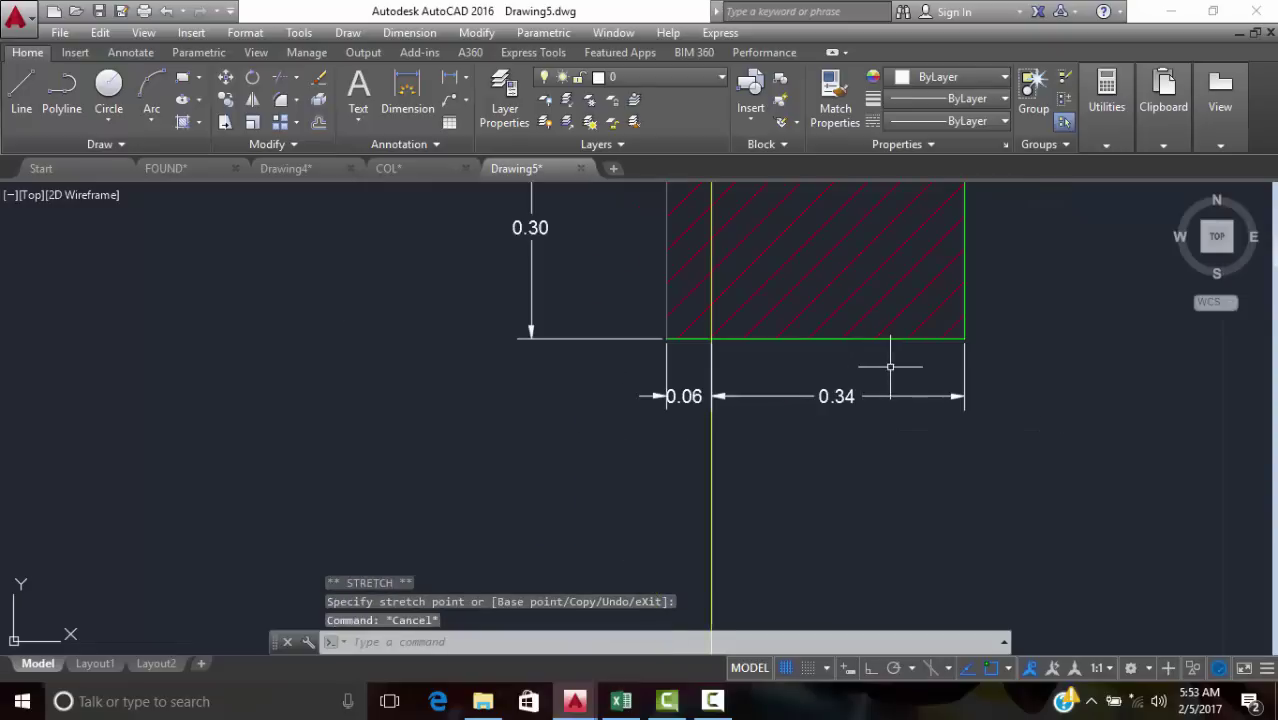
{"action": "scroll", "coordinate": [1013, 331], "scroll_direction": "down", "scroll_amount": 5}
{"action": "middle_click_drag", "start_coordinate": [1058, 265], "coordinate": [736, 288]}
{"action": "scroll", "coordinate": [736, 288], "scroll_direction": "up", "scroll_amount": 4}
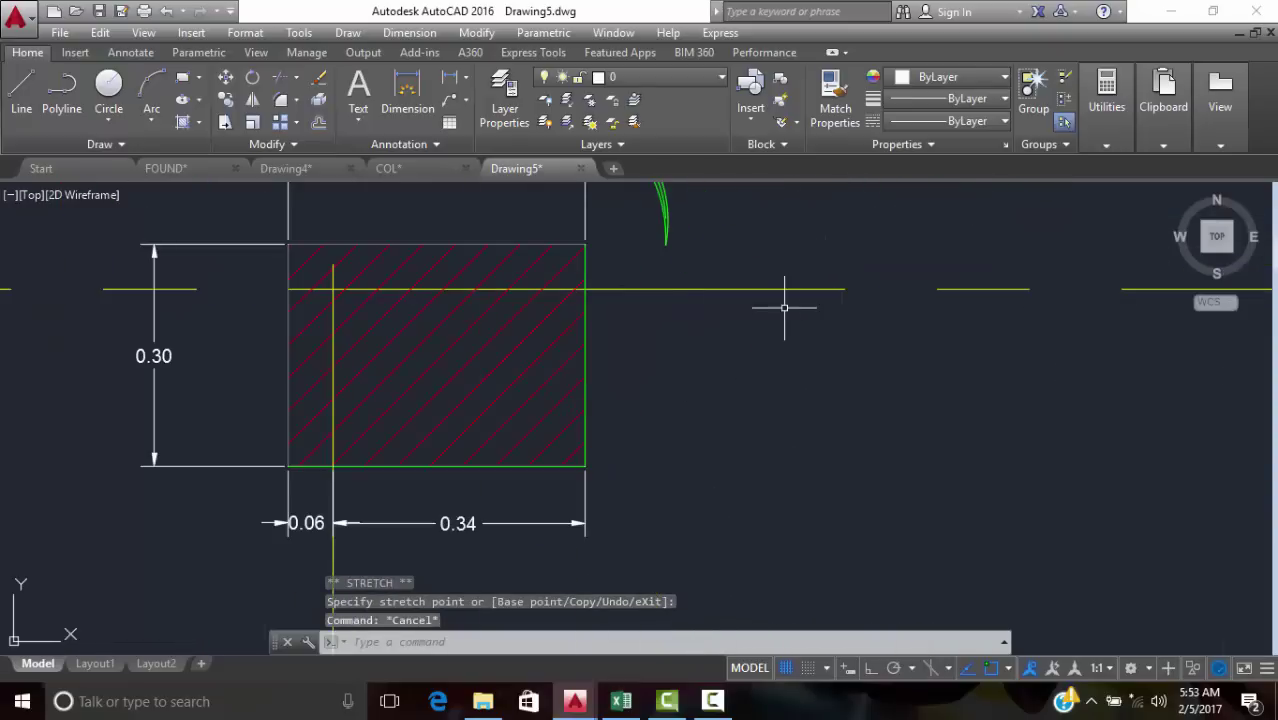
{"action": "scroll", "coordinate": [645, 260], "scroll_direction": "up", "scroll_amount": 2}
{"action": "type", "text": "d"}
{"action": "key", "text": "Return"}
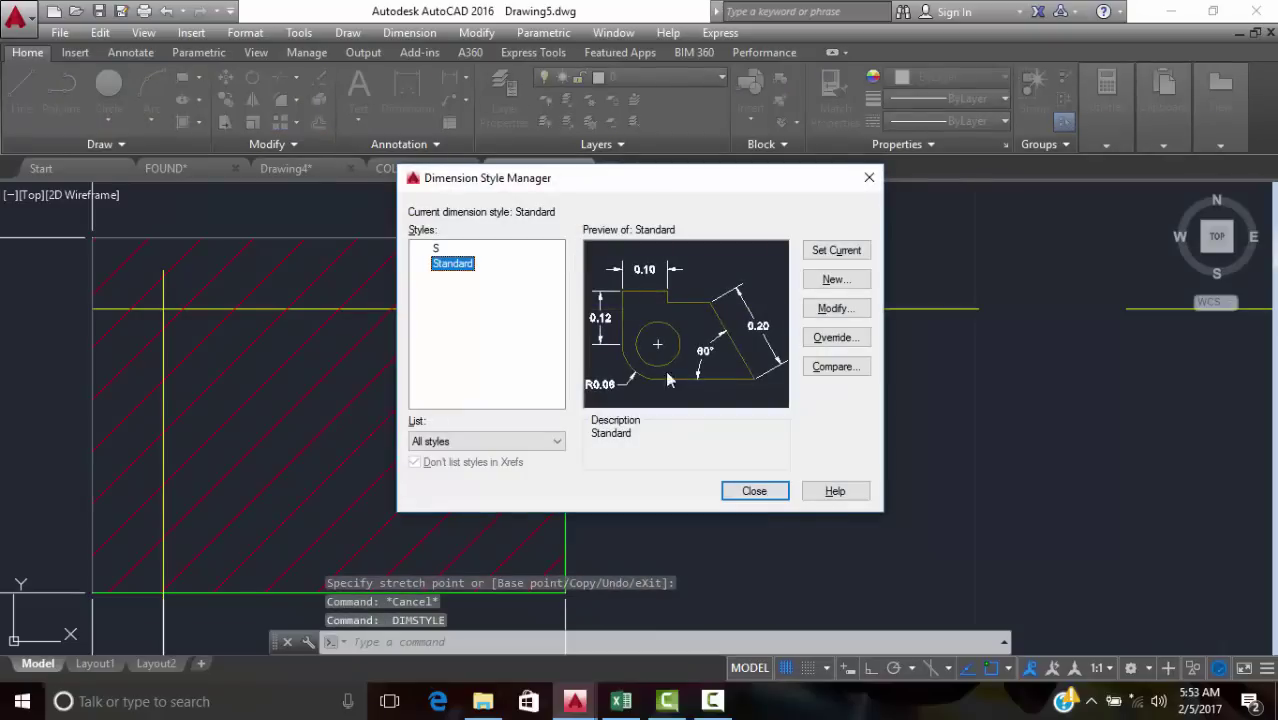
{"action": "left_click", "coordinate": [787, 489]}
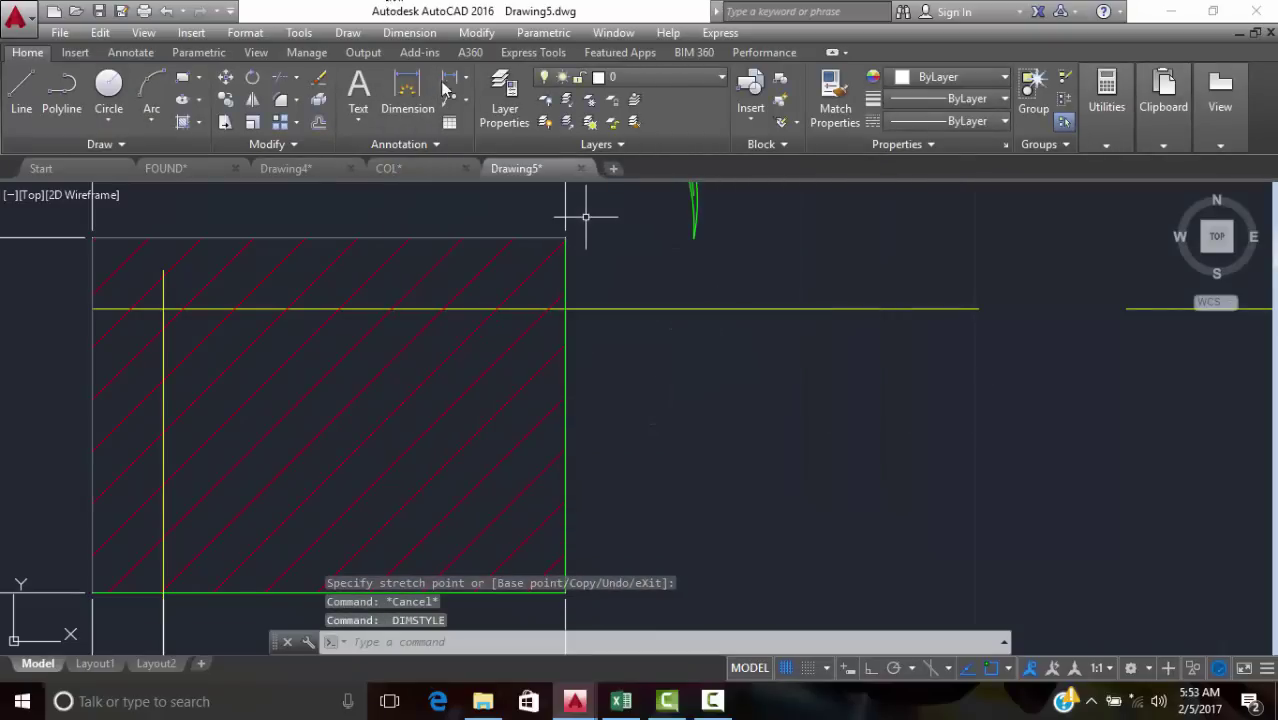
- Add a vertical linear dimension from column ع١'s upper-right corner to the horizontal axis line and move its text between the extension lines
{"action": "left_click", "coordinate": [450, 78]}
{"action": "left_click", "coordinate": [565, 236]}
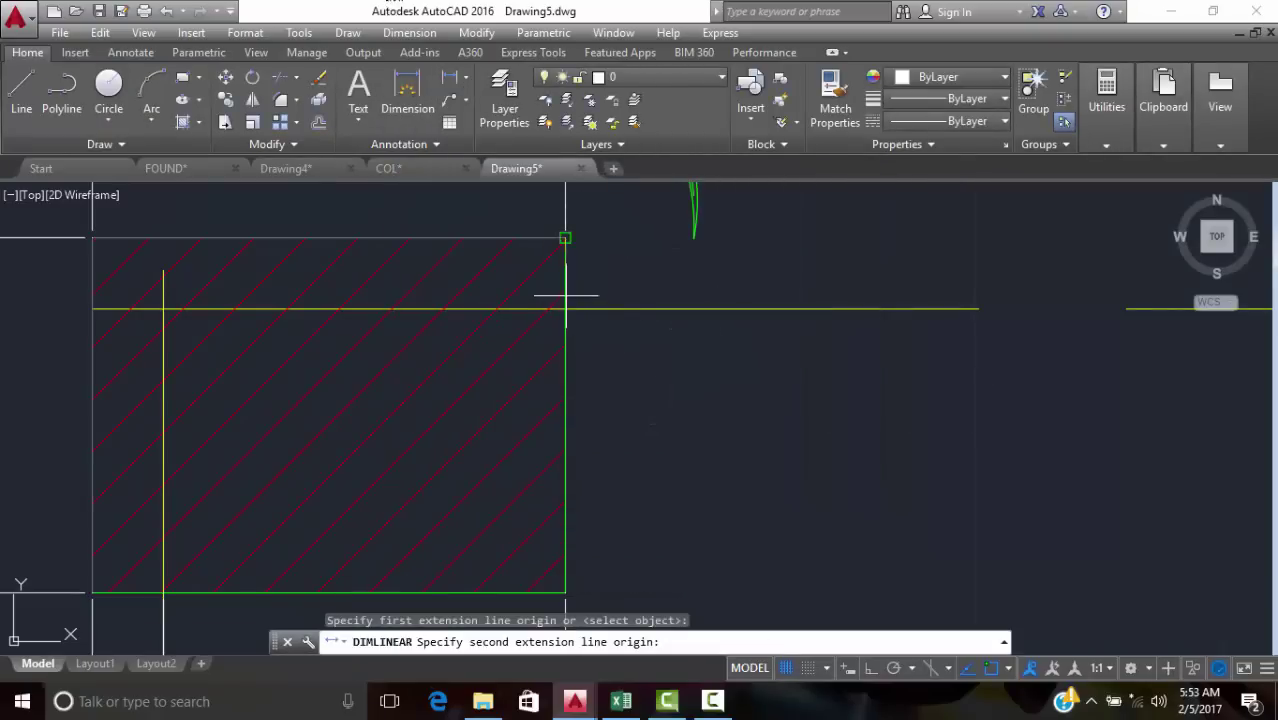
{"action": "left_click", "coordinate": [565, 309]}
{"action": "left_click", "coordinate": [575, 330]}
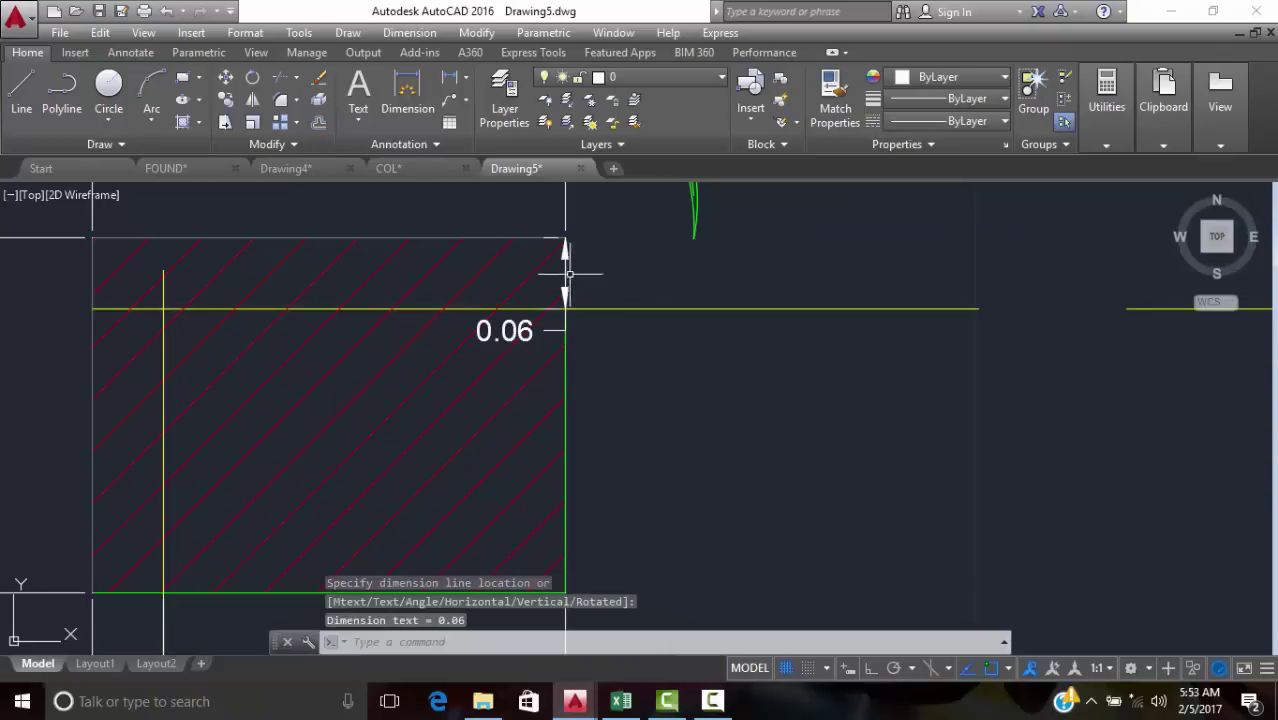
{"action": "left_click", "coordinate": [505, 330]}
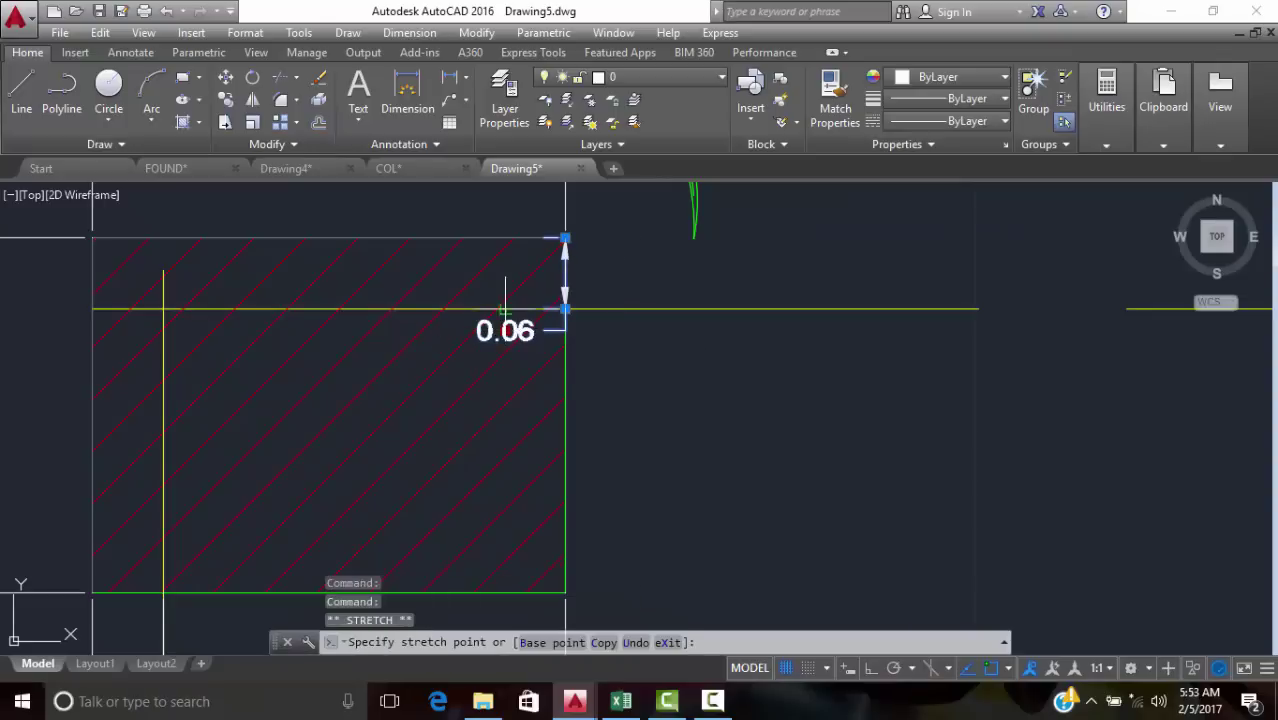
{"action": "left_click", "coordinate": [614, 298]}
{"action": "scroll", "coordinate": [614, 298], "scroll_direction": "down", "scroll_amount": 3}
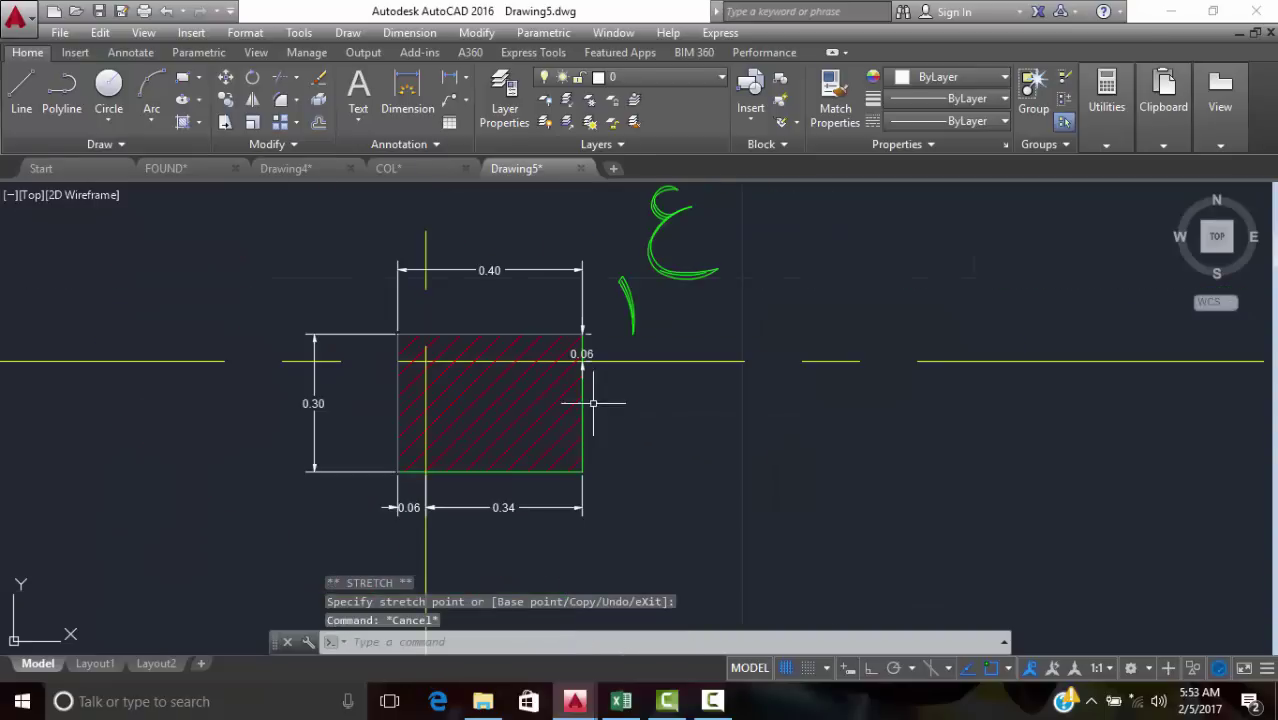
- Add a vertical linear dimension from column ع١'s lower-right corner to the horizontal axis line, placed just outside the column's right edge
{"action": "scroll", "coordinate": [590, 433], "scroll_direction": "up", "scroll_amount": 3}
{"action": "key", "text": "space"}
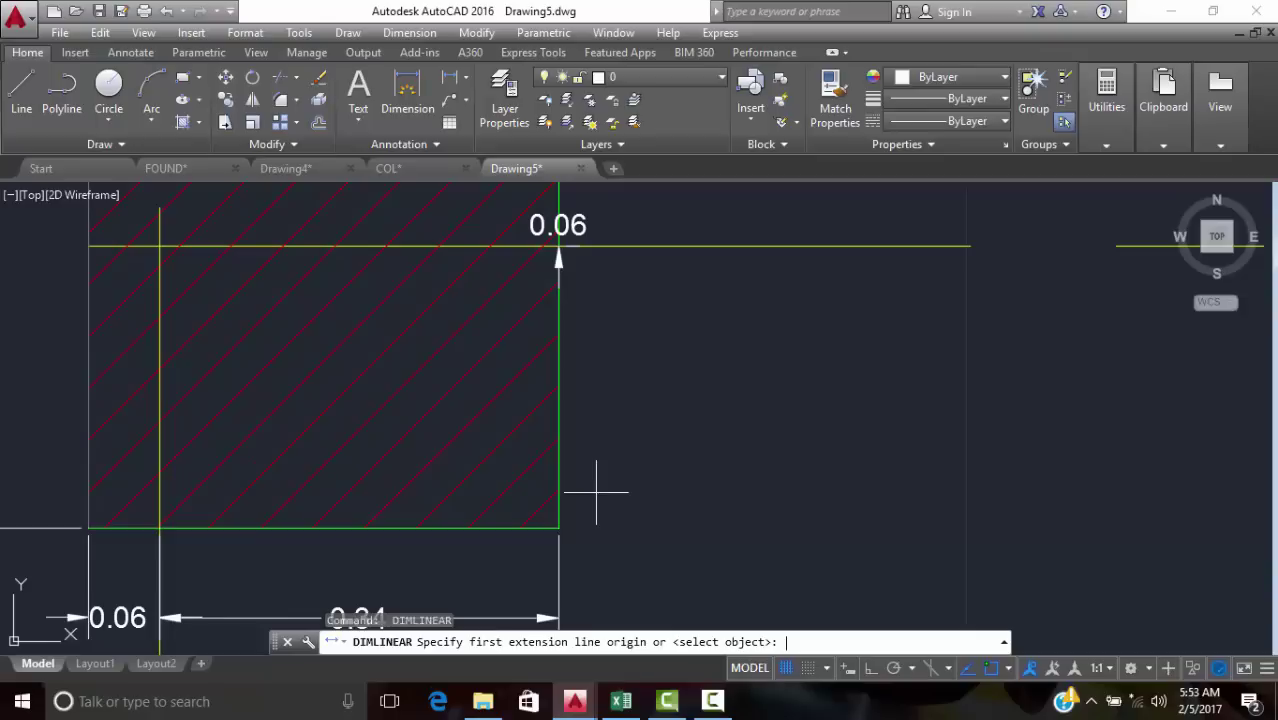
{"action": "left_click", "coordinate": [558, 528]}
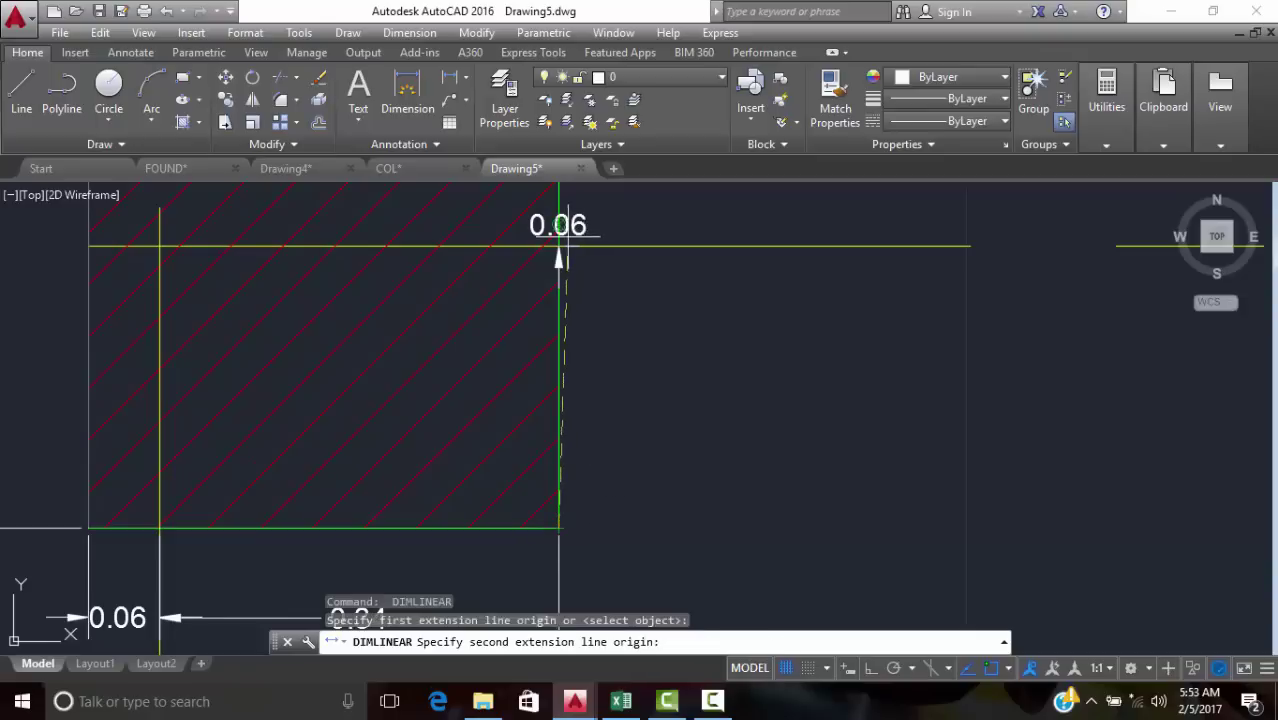
{"action": "left_click", "coordinate": [558, 248]}
{"action": "left_click", "coordinate": [590, 280]}
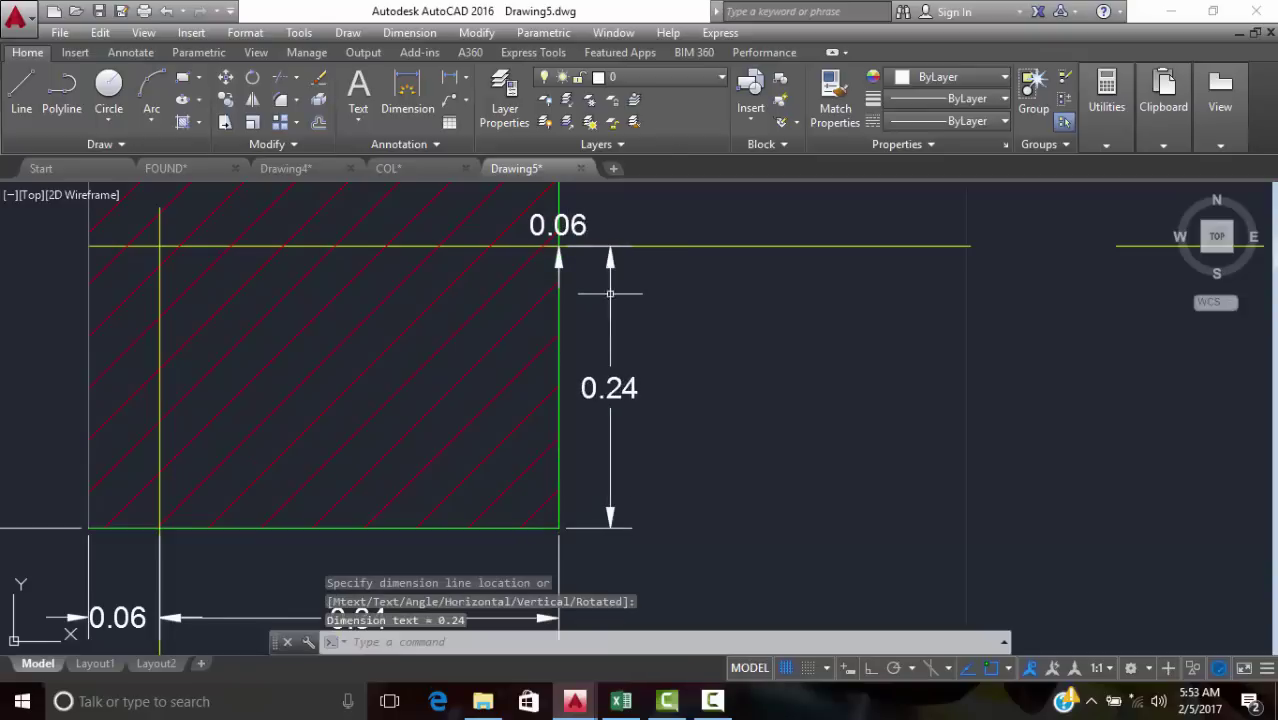
{"action": "key", "text": "Escape"}
- Dimension the width of the next column ع١ to the right between its upper corners, placing the dimension above the column
{"action": "scroll", "coordinate": [654, 396], "scroll_direction": "down", "scroll_amount": 6}
{"action": "middle_click_drag", "start_coordinate": [654, 396], "coordinate": [549, 361]}
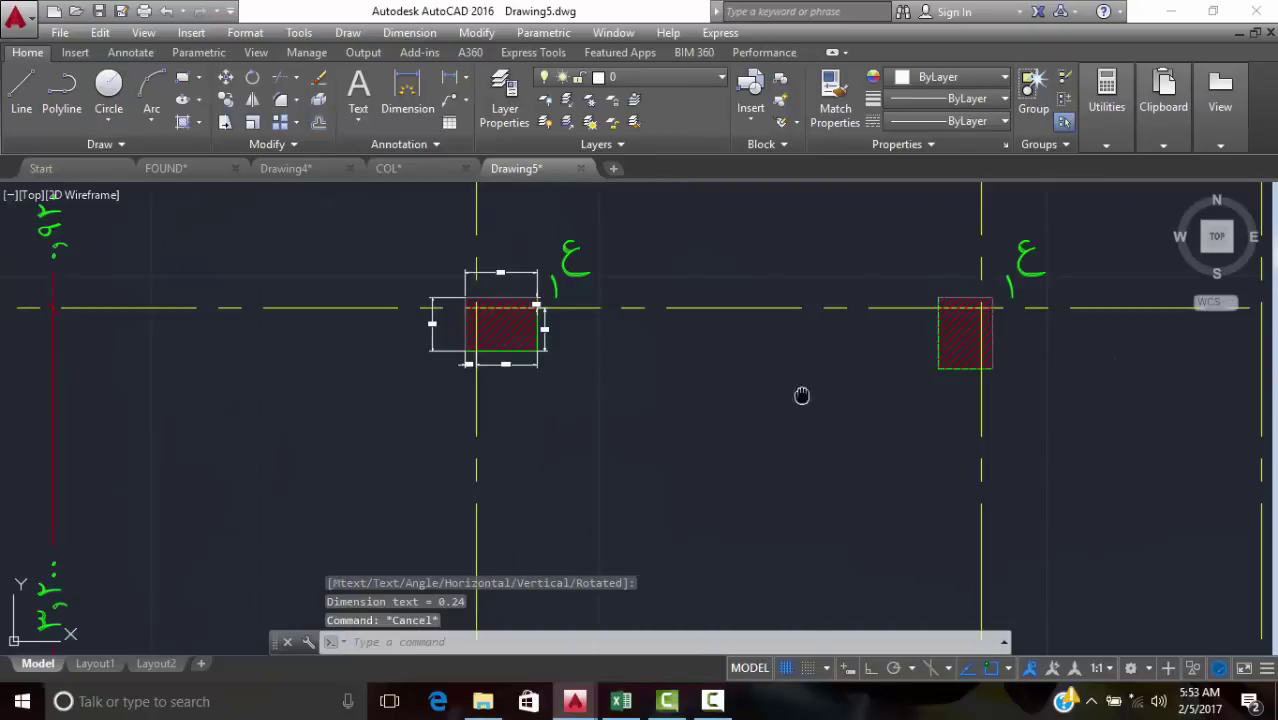
{"action": "scroll", "coordinate": [480, 320], "scroll_direction": "up", "scroll_amount": 7}
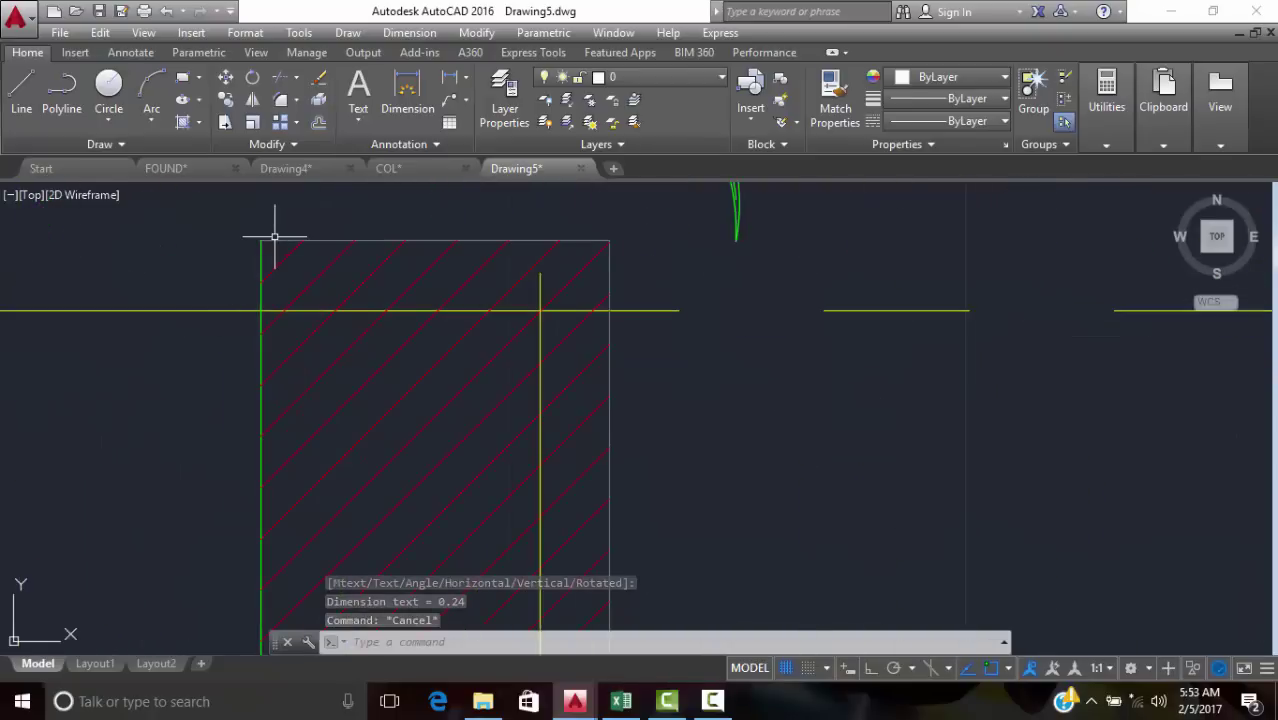
{"action": "key", "text": "Return"}
{"action": "left_click", "coordinate": [261, 240]}
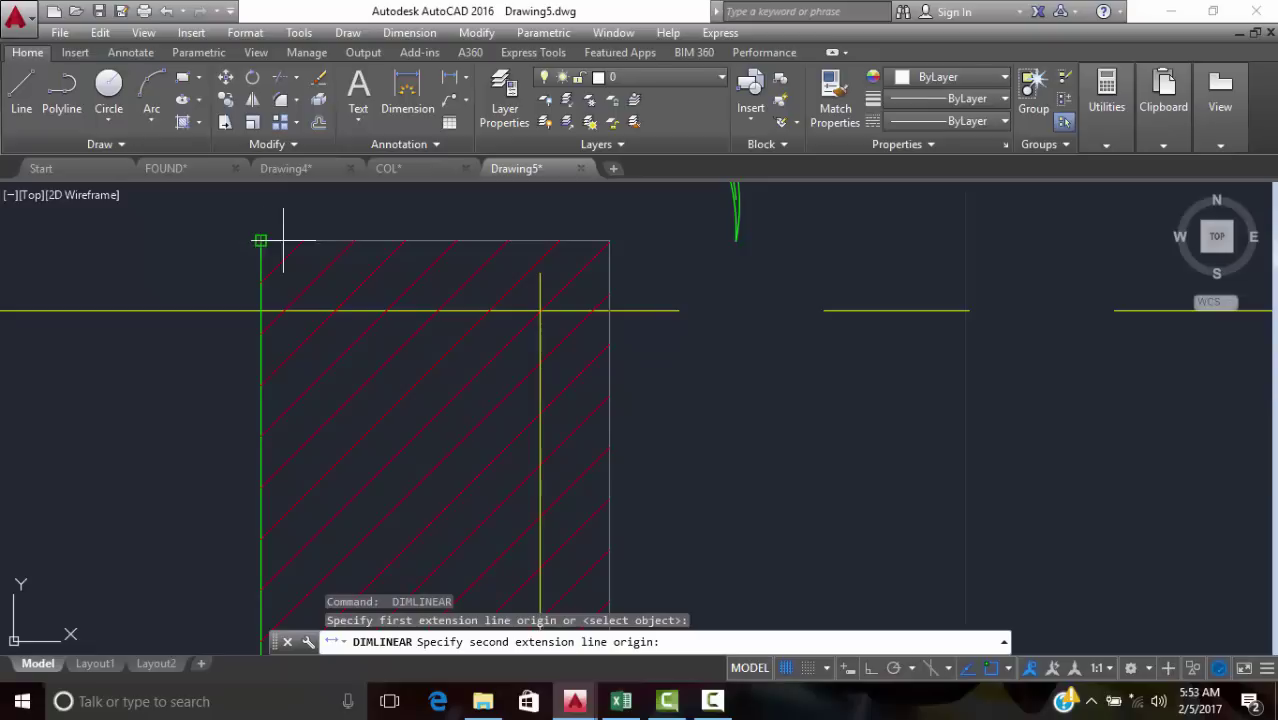
{"action": "left_click", "coordinate": [609, 240]}
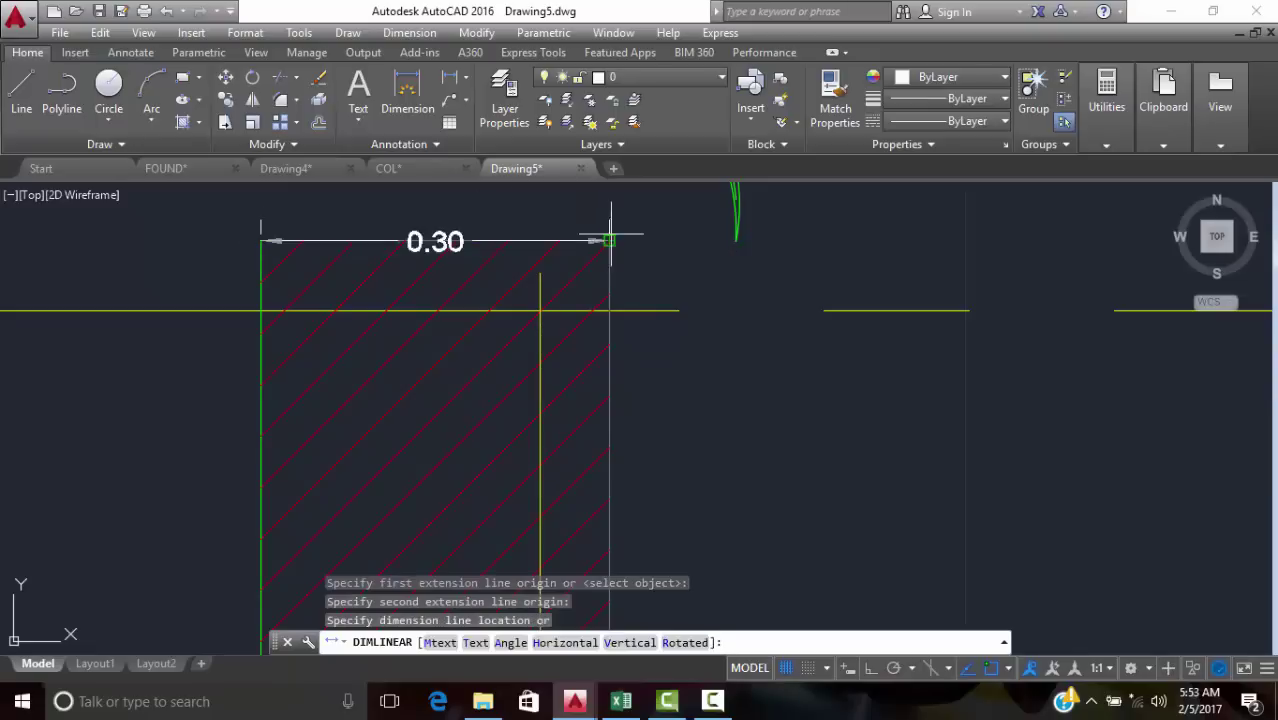
{"action": "scroll", "coordinate": [590, 308], "scroll_direction": "down", "scroll_amount": 3}
{"action": "scroll", "coordinate": [590, 305], "scroll_direction": "up", "scroll_amount": 3}
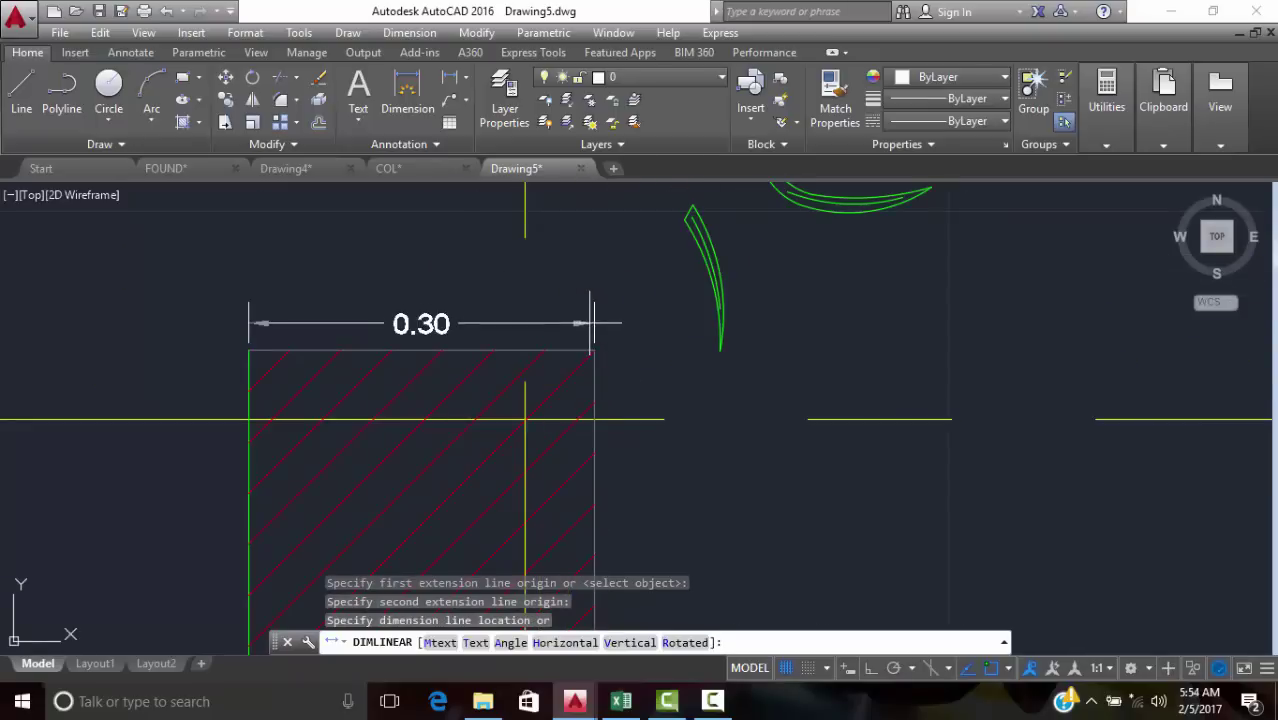
{"action": "left_click", "coordinate": [590, 306]}
- Dimension the height of this second column between its lower-left and upper-left corners, placing the dimension left of the column
{"action": "scroll", "coordinate": [540, 420], "scroll_direction": "down", "scroll_amount": 6}
{"action": "scroll", "coordinate": [508, 450], "scroll_direction": "up", "scroll_amount": 6}
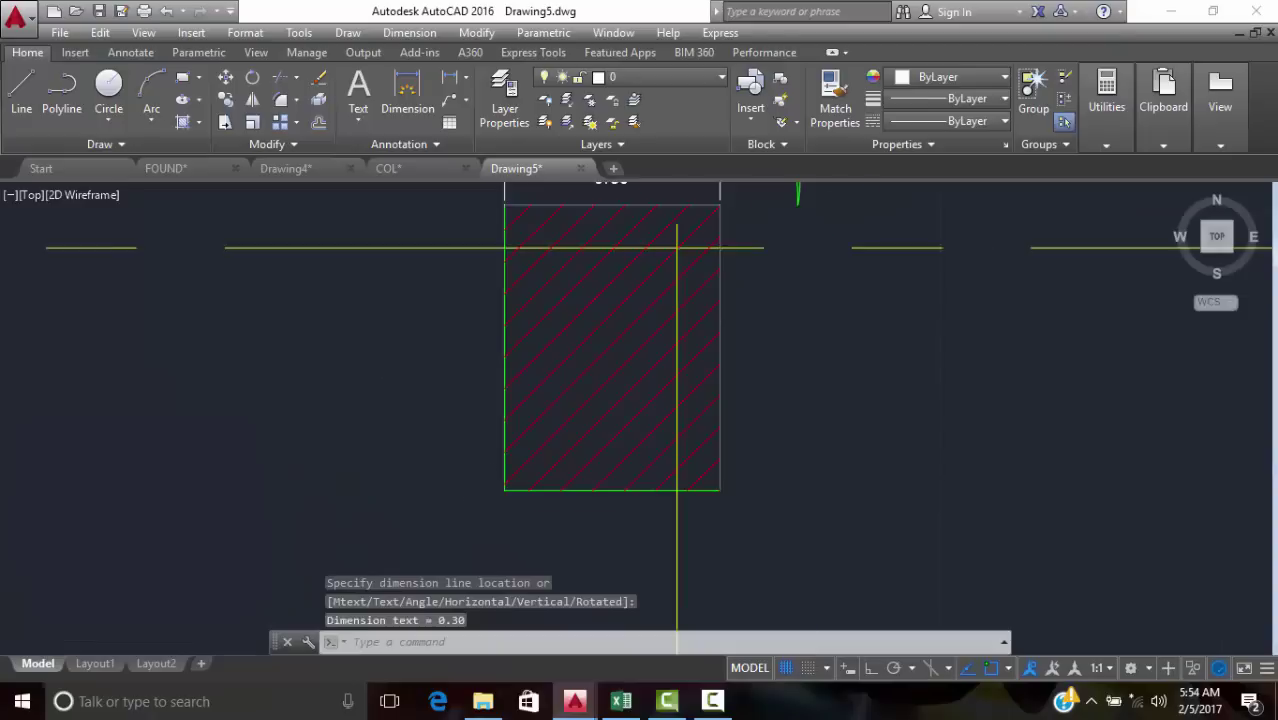
{"action": "key", "text": "Return"}
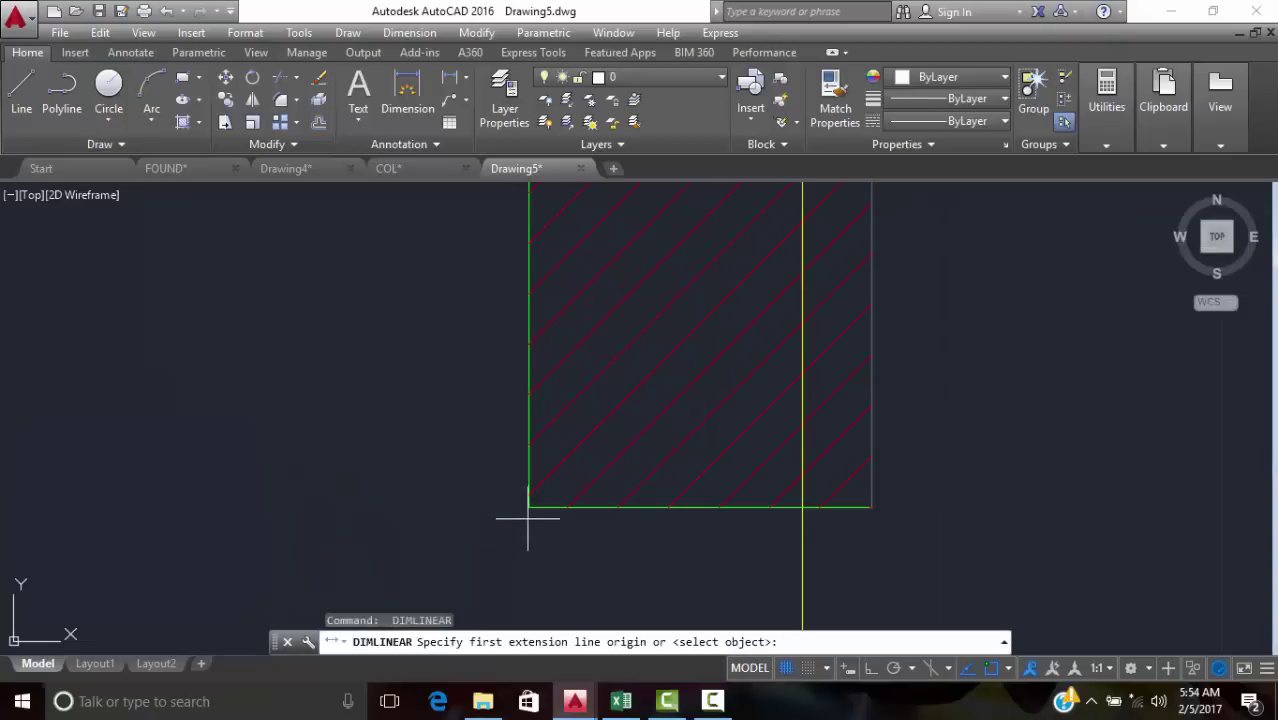
{"action": "left_click", "coordinate": [528, 507]}
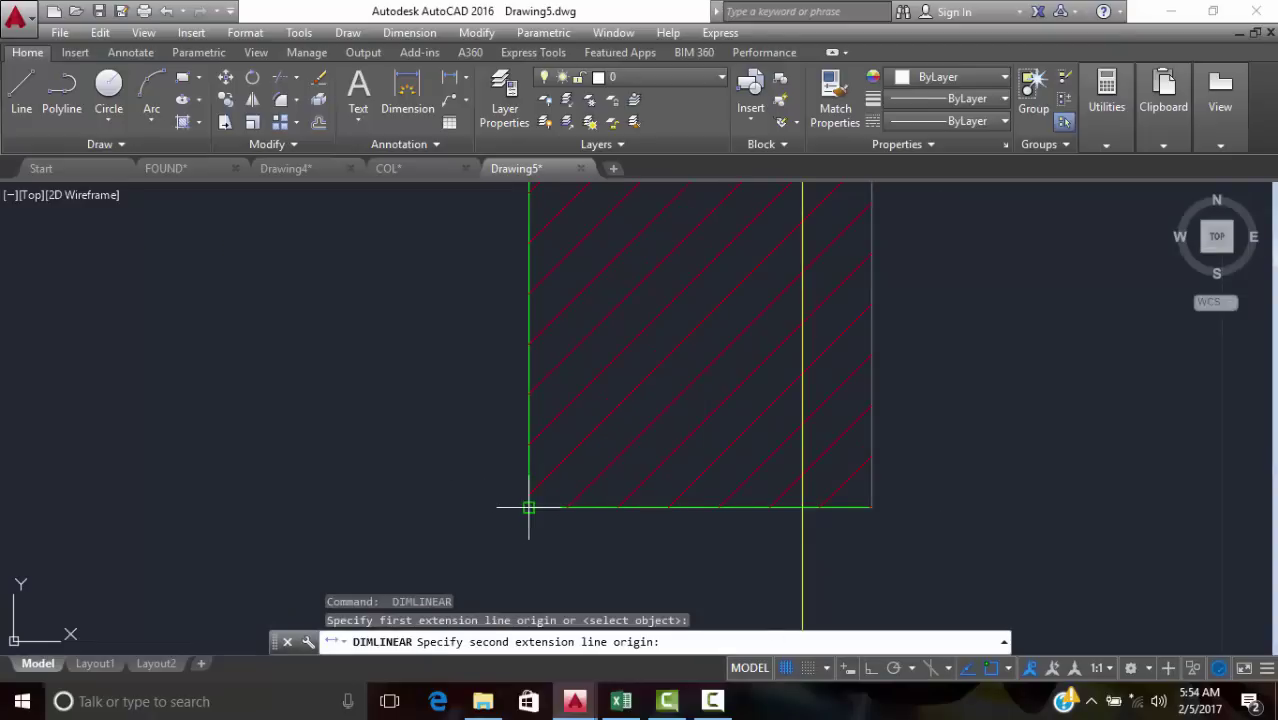
{"action": "scroll", "coordinate": [524, 420], "scroll_direction": "down", "scroll_amount": 8}
{"action": "scroll", "coordinate": [517, 383], "scroll_direction": "up", "scroll_amount": 3}
{"action": "scroll", "coordinate": [516, 383], "scroll_direction": "up", "scroll_amount": 4}
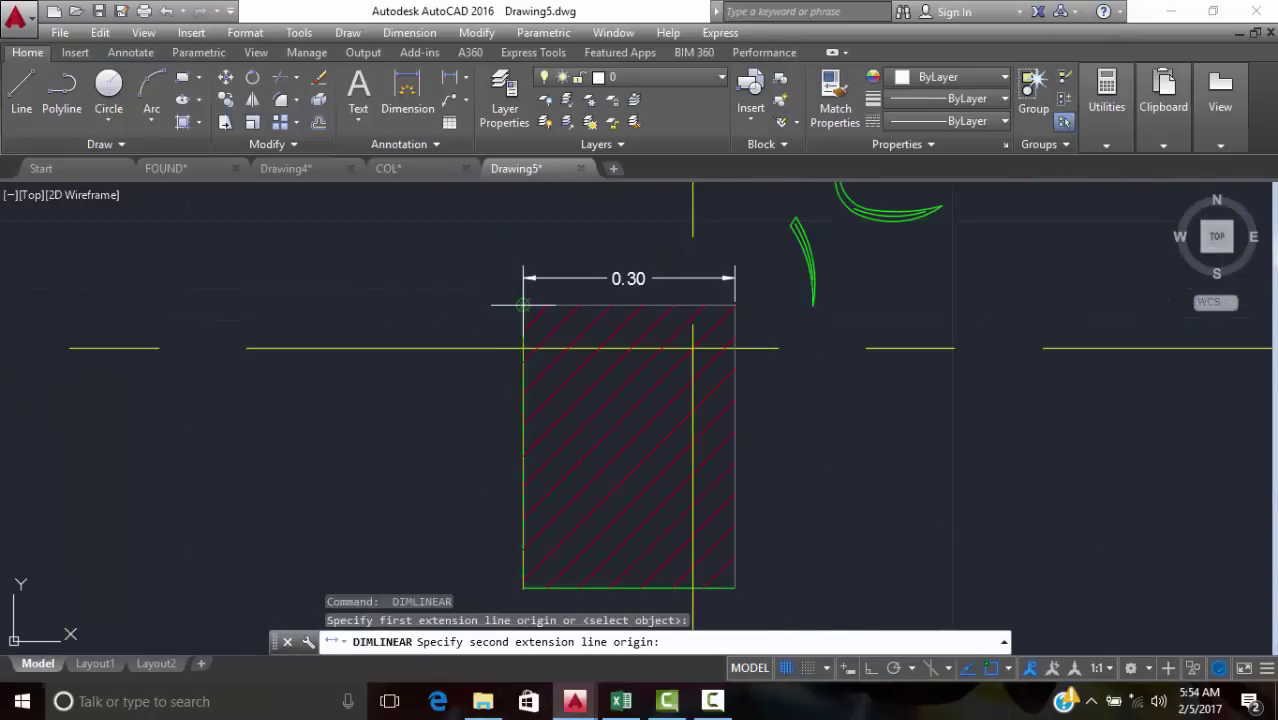
{"action": "left_click", "coordinate": [522, 305]}
{"action": "left_click", "coordinate": [491, 362]}
- Add a linear dimension below the second column from its lower-left corner to the vertical axis line
{"action": "scroll", "coordinate": [495, 368], "scroll_direction": "down", "scroll_amount": 5}
{"action": "scroll", "coordinate": [505, 410], "scroll_direction": "up", "scroll_amount": 5}
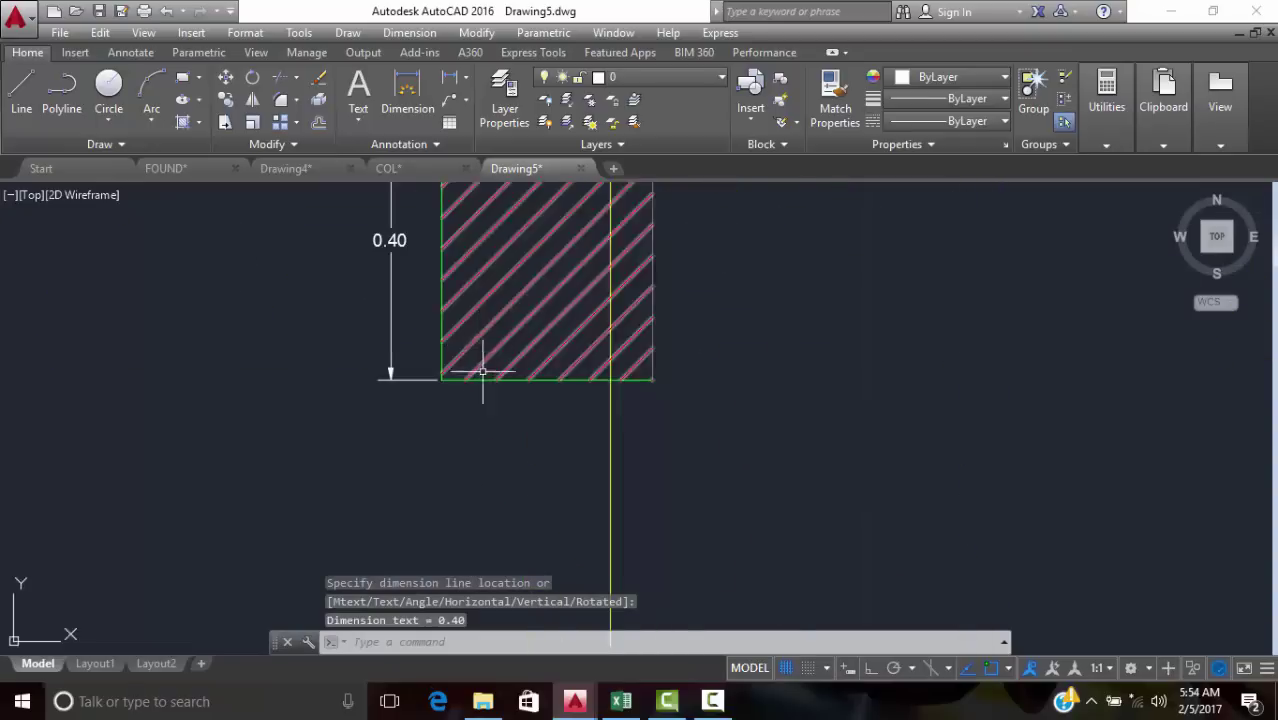
{"action": "scroll", "coordinate": [482, 371], "scroll_direction": "up", "scroll_amount": 4}
{"action": "key", "text": "Return"}
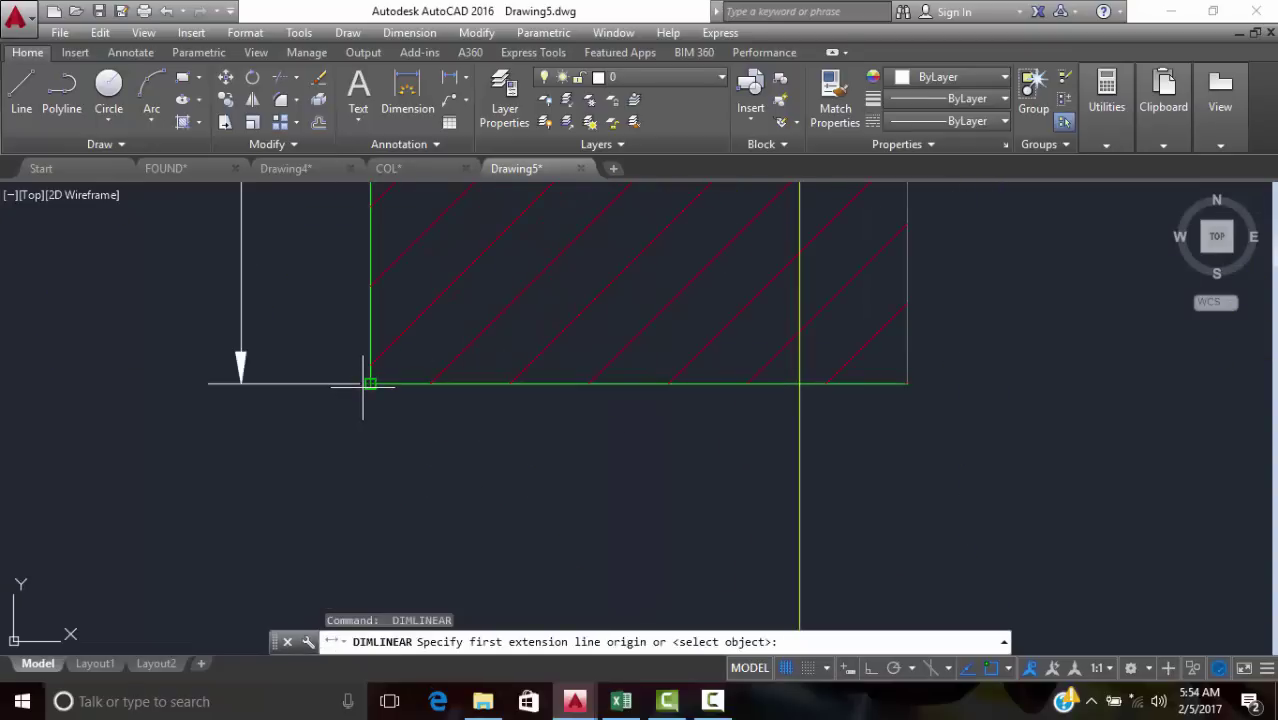
{"action": "left_click", "coordinate": [363, 383]}
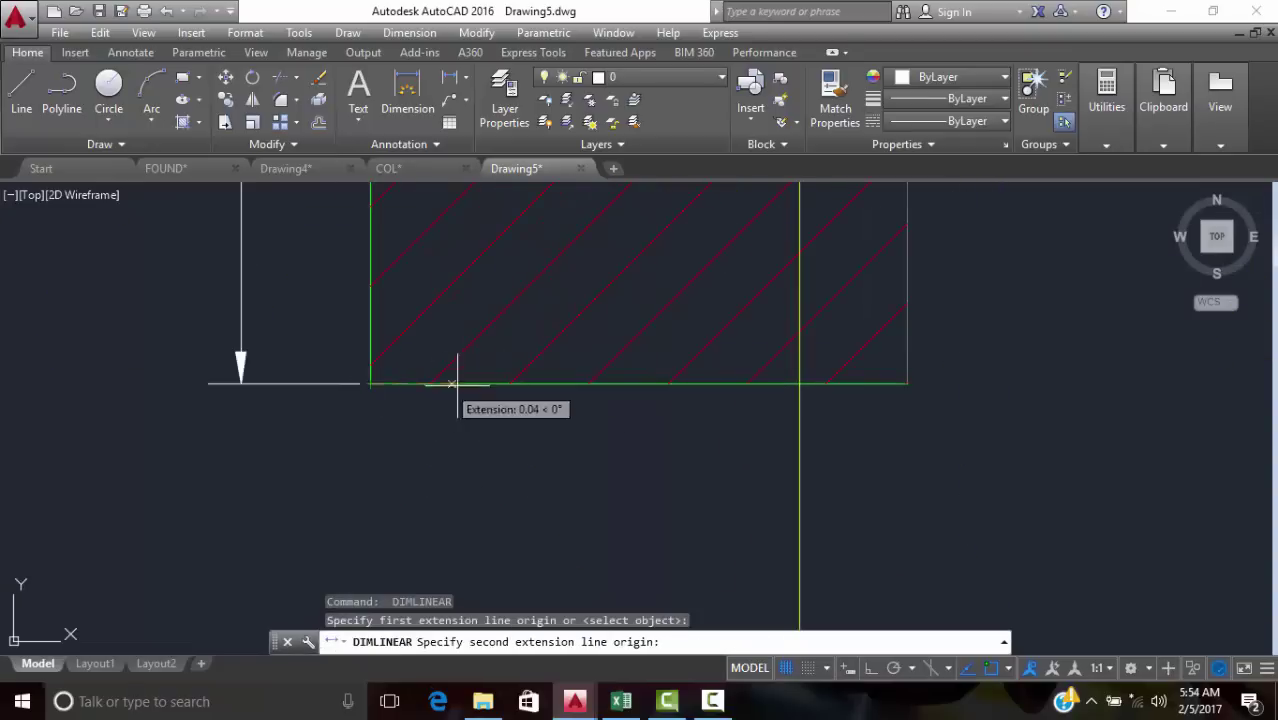
{"action": "left_click", "coordinate": [799, 383]}
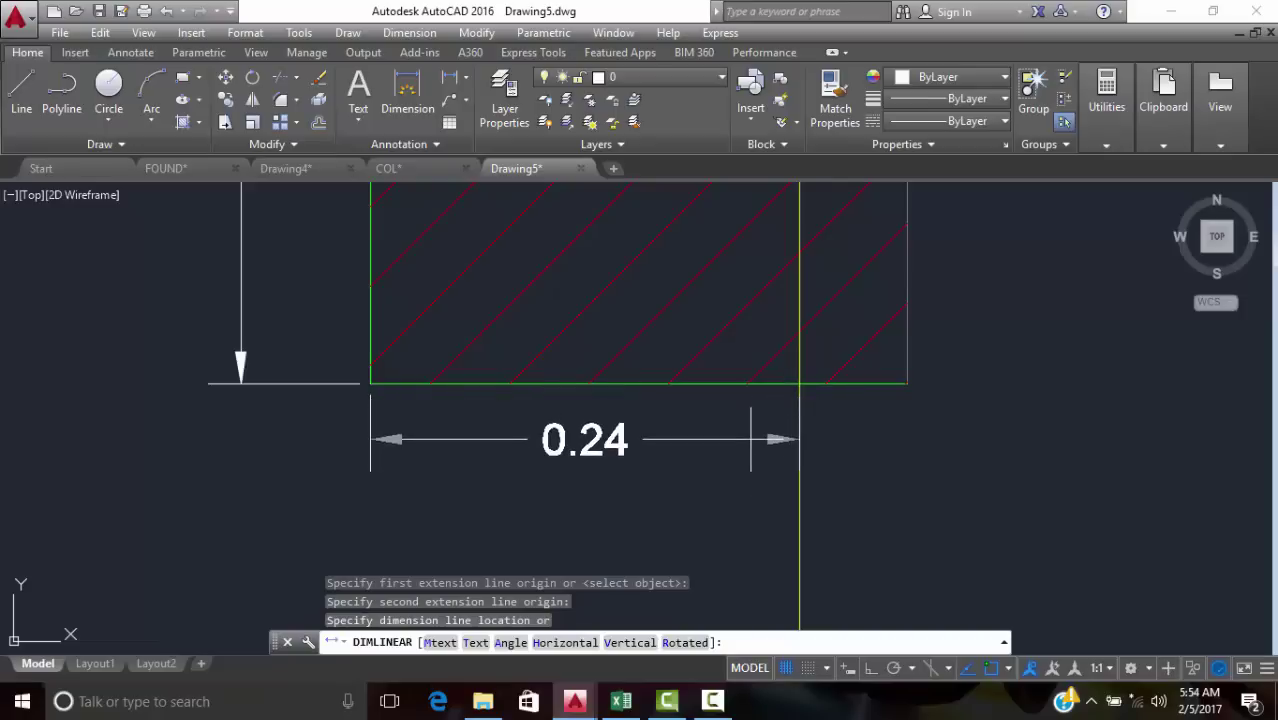
{"action": "left_click", "coordinate": [760, 450]}
- Dimension from the second column's lower-right corner to the vertical axis line, in line with the 0.24 dimension, and move its text between the extension lines
{"action": "key", "text": "Return"}
{"action": "left_click", "coordinate": [906, 383]}
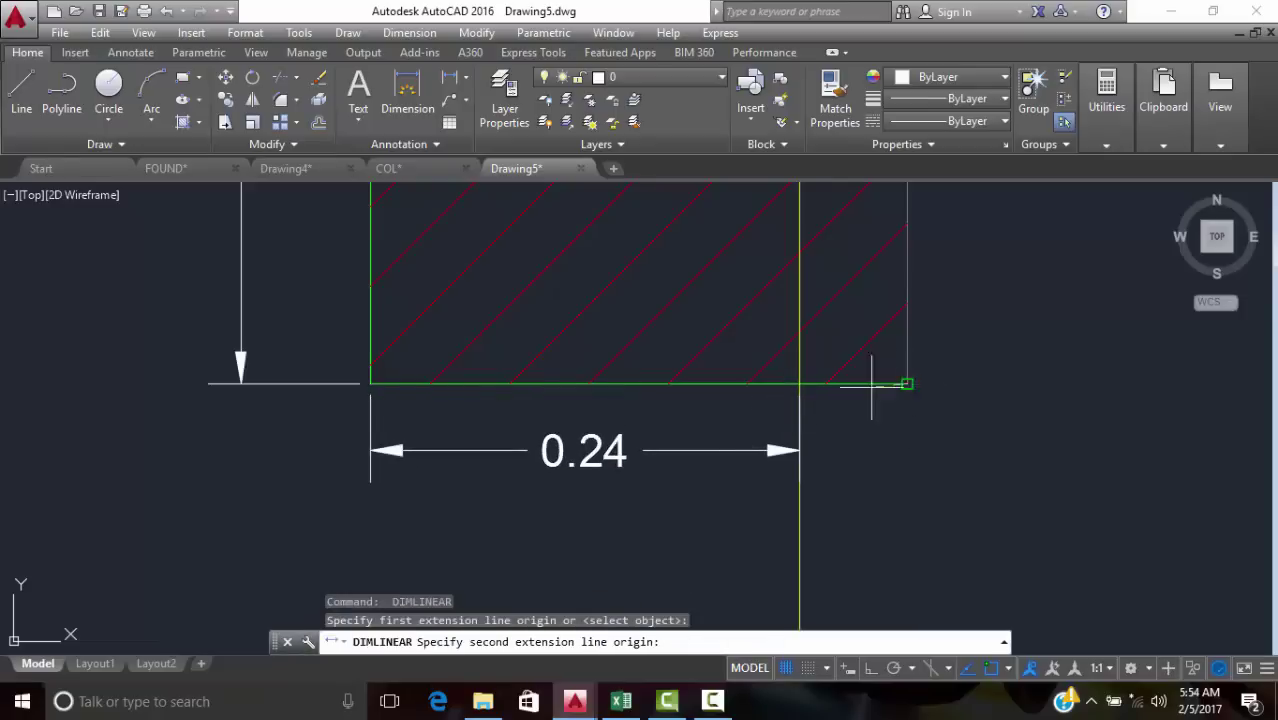
{"action": "left_click", "coordinate": [799, 383]}
{"action": "left_click", "coordinate": [719, 450]}
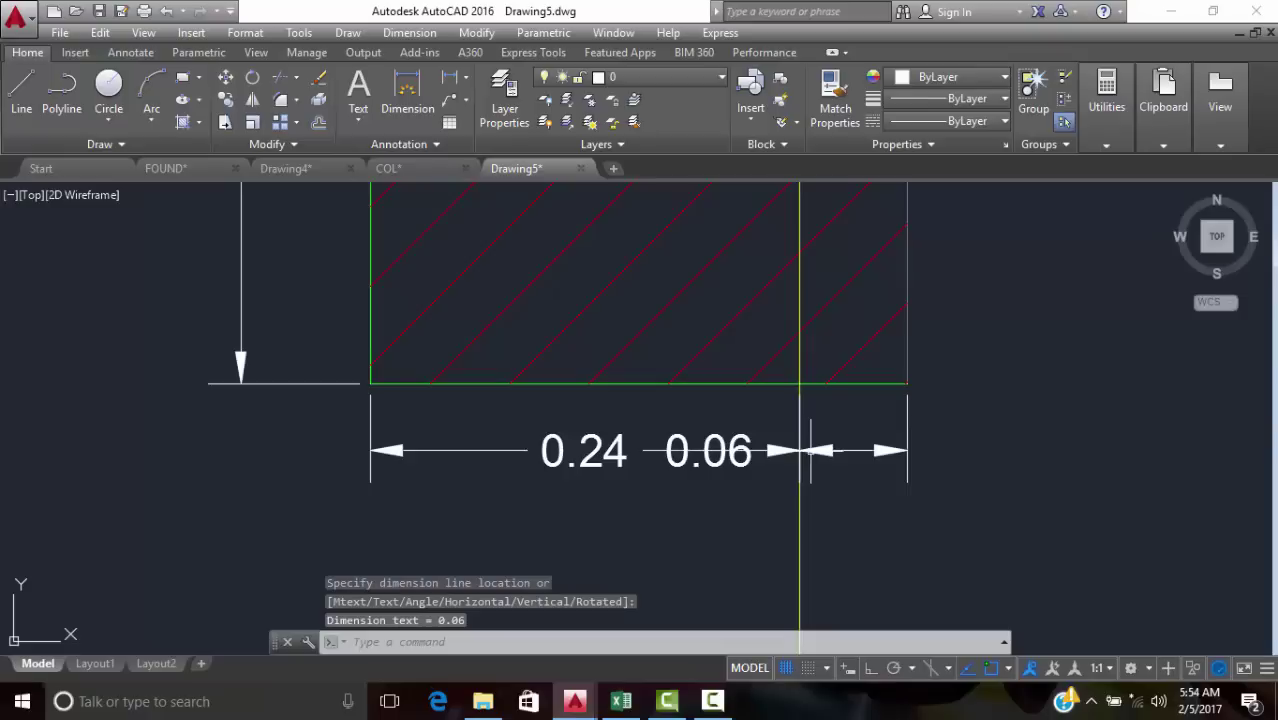
{"action": "left_click", "coordinate": [719, 450]}
{"action": "key", "text": "Escape"}
{"action": "left_click", "coordinate": [709, 450]}
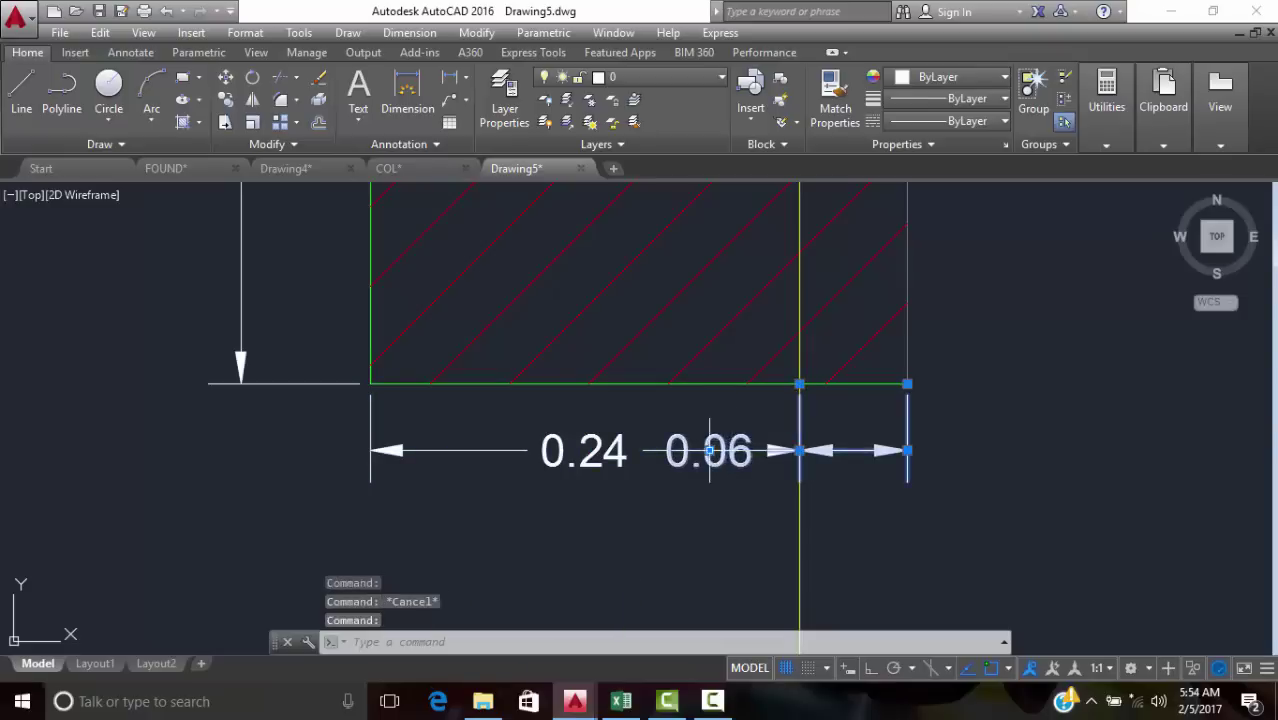
{"action": "left_click", "coordinate": [709, 450]}
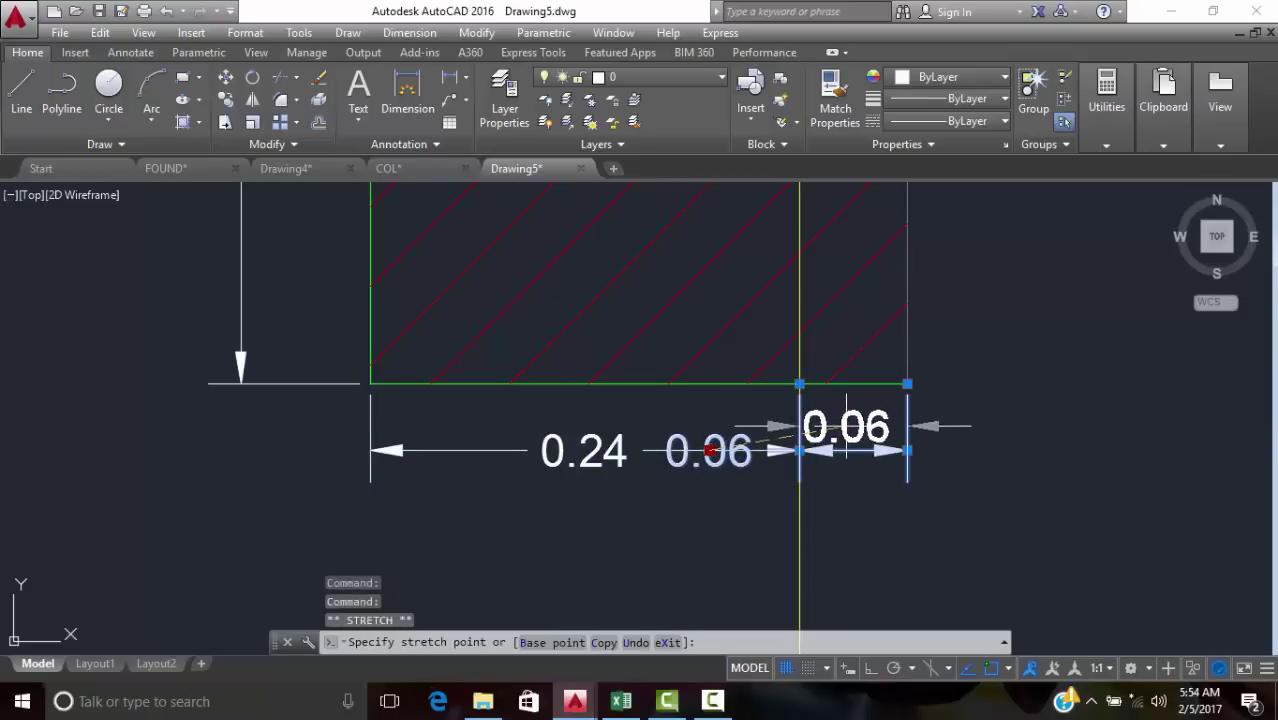
{"action": "key", "text": "Escape"}
- Add a vertical linear dimension right of the second column from its upper-right corner to the horizontal axis line
{"action": "scroll", "coordinate": [940, 412], "scroll_direction": "down", "scroll_amount": 5}
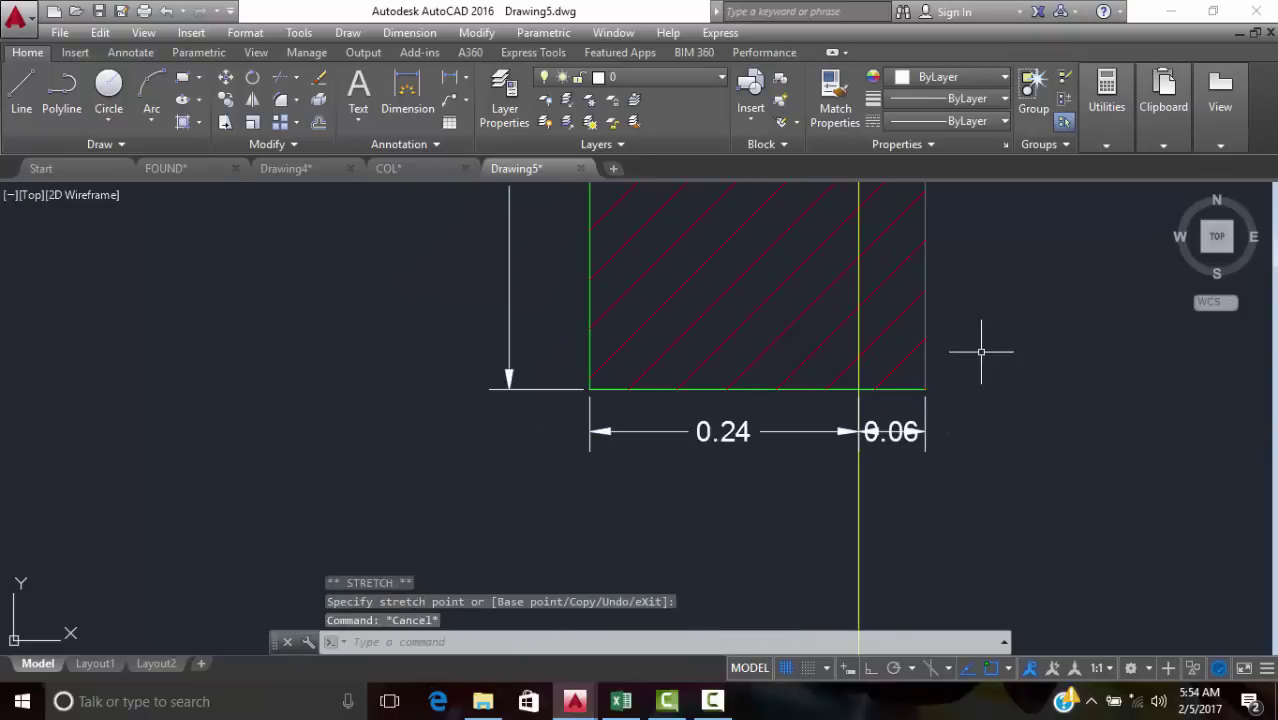
{"action": "middle_click_drag", "start_coordinate": [850, 320], "coordinate": [834, 383]}
{"action": "scroll", "coordinate": [870, 340], "scroll_direction": "up", "scroll_amount": 4}
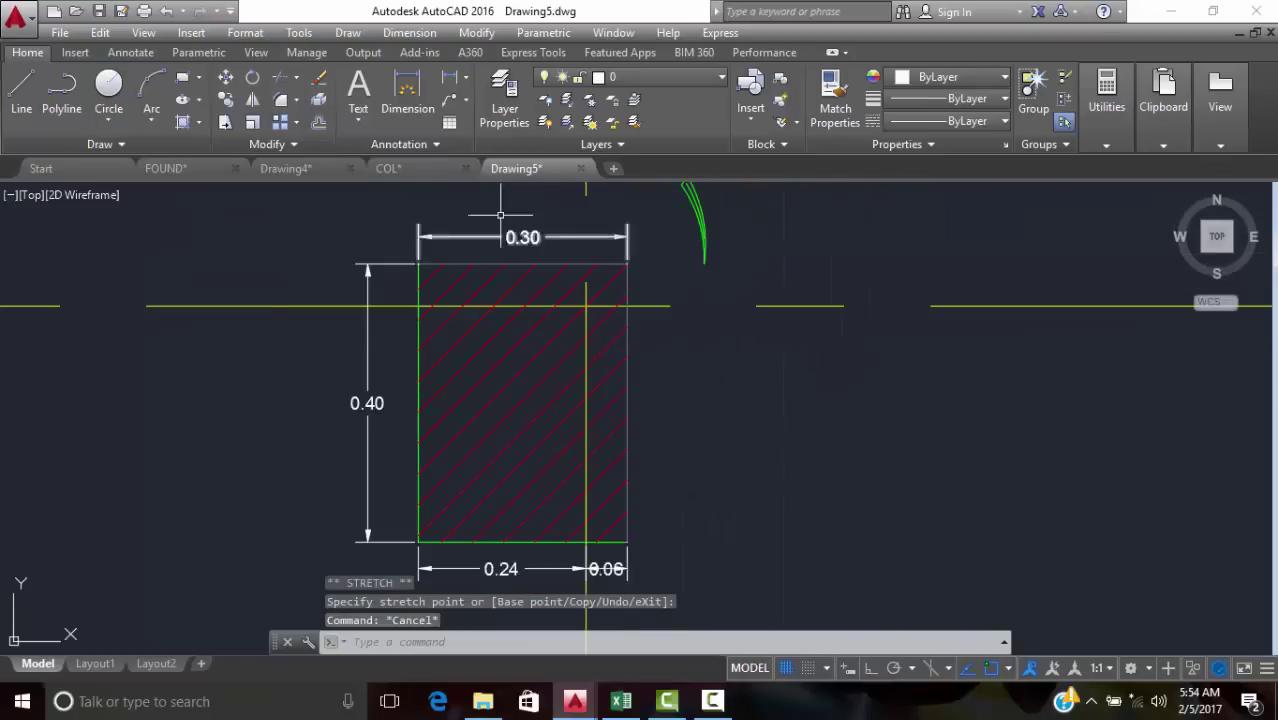
{"action": "type", "text": "dimlinear"}
{"action": "key", "text": "Return"}
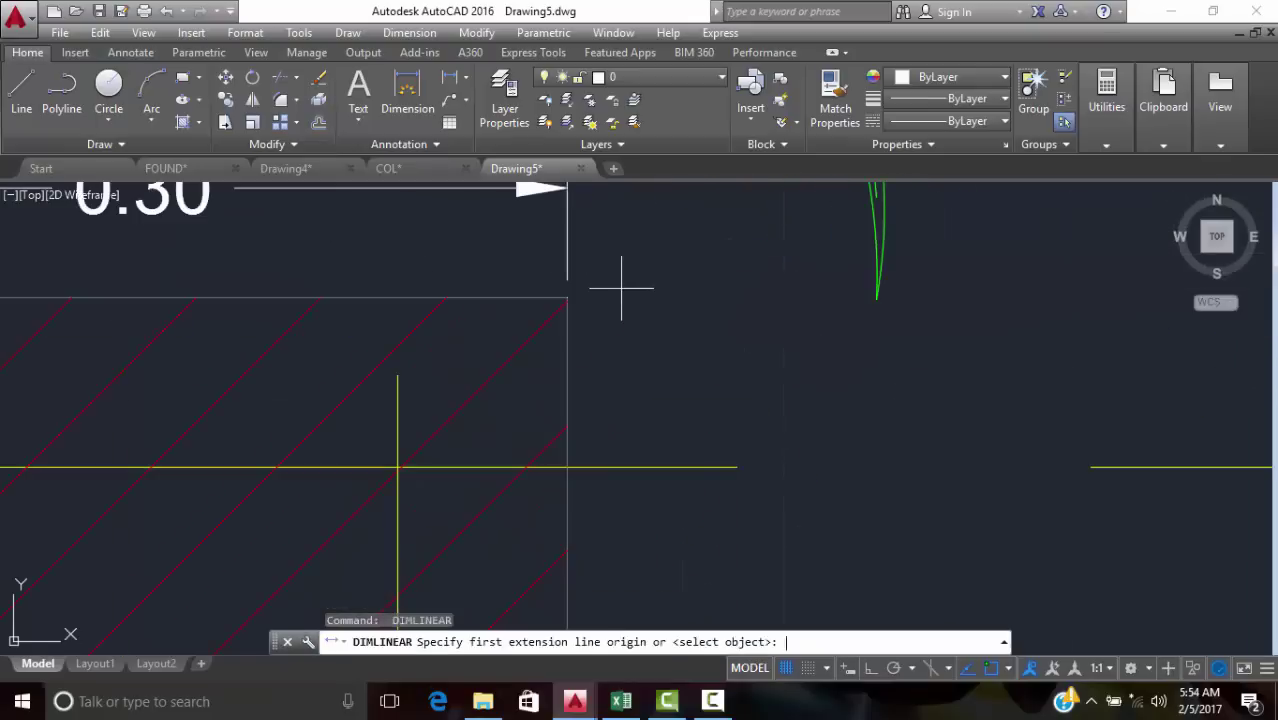
{"action": "left_click", "coordinate": [566, 298]}
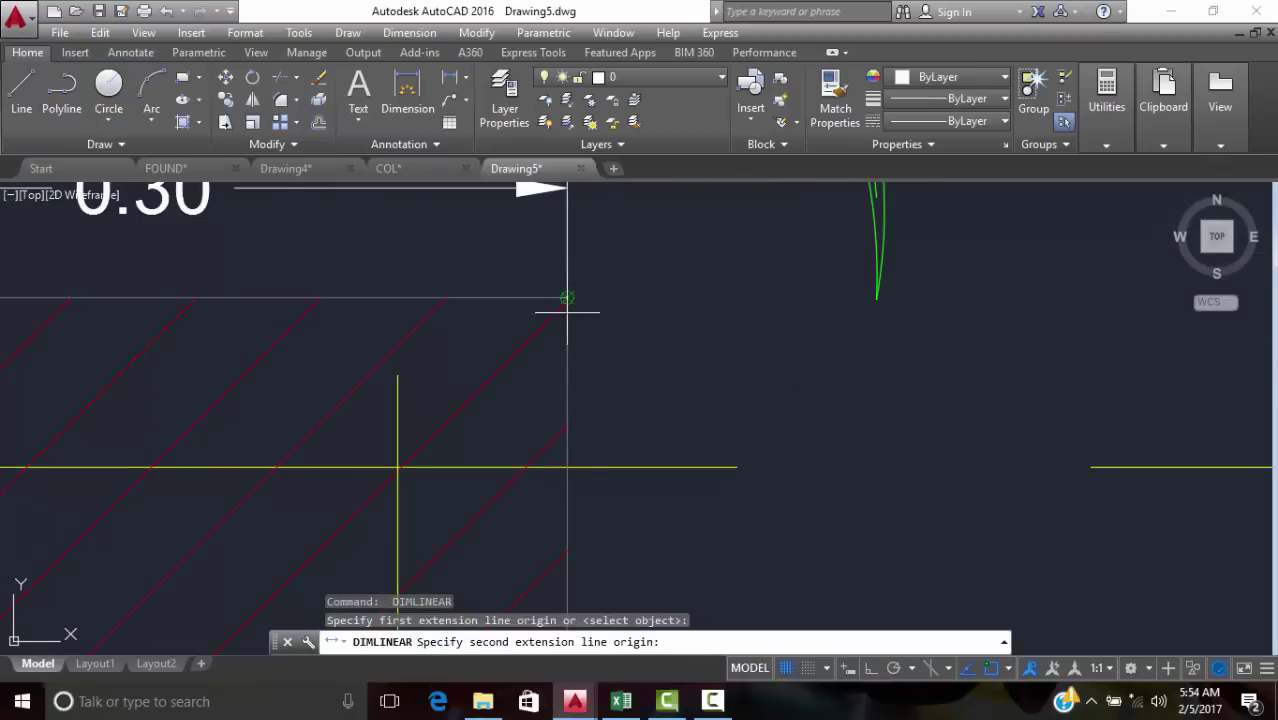
{"action": "left_click", "coordinate": [566, 467]}
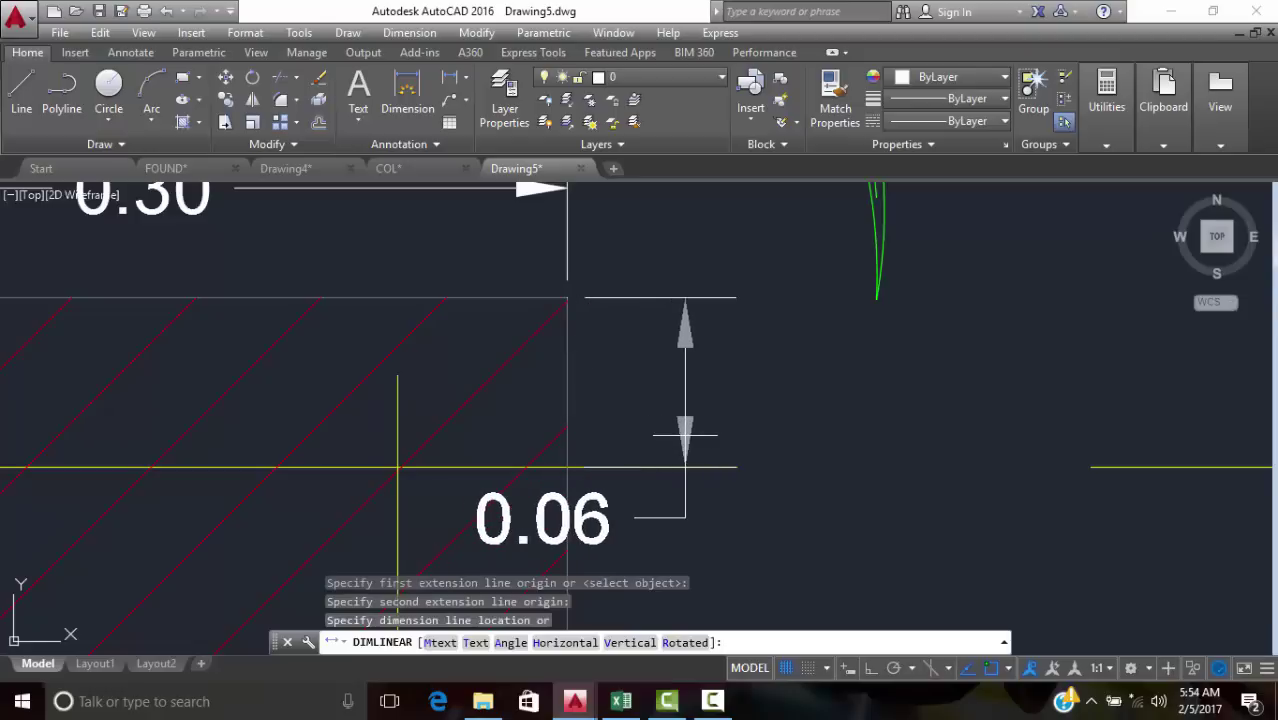
{"action": "left_click", "coordinate": [685, 435]}
- Move the upper-right offset dimension's text between its extension lines, centred on the dimension line
{"action": "left_click", "coordinate": [586, 518]}
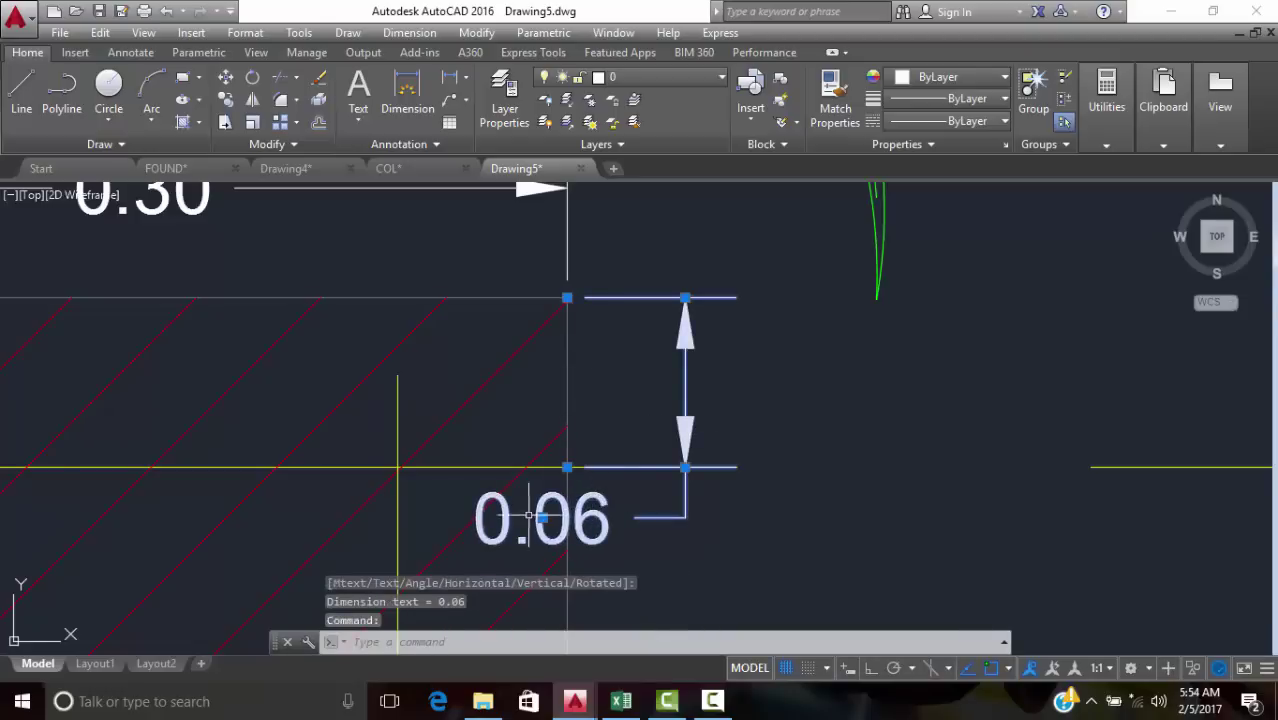
{"action": "left_click", "coordinate": [540, 517]}
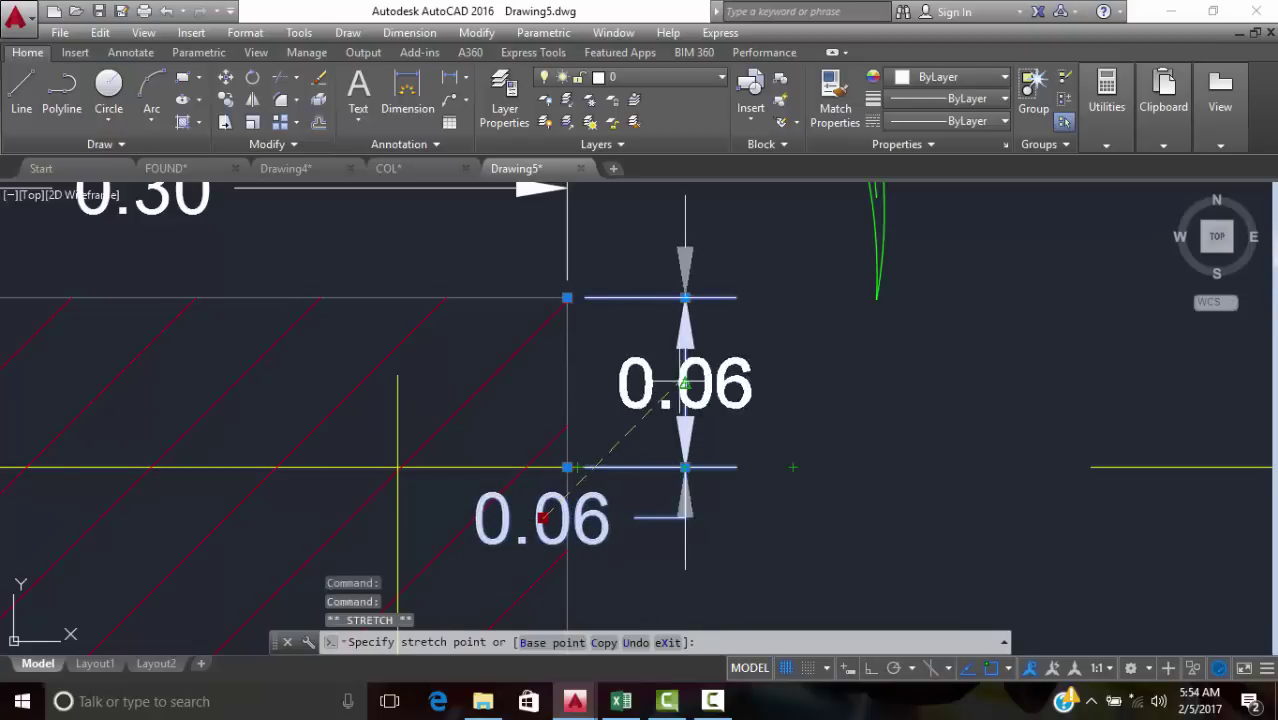
{"action": "left_click", "coordinate": [685, 383]}
{"action": "key", "text": "Escape"}
- Add a vertical linear dimension from the second column's lower-right corner to the horizontal axis line, in line with the upper-right offset dimension
{"action": "scroll", "coordinate": [398, 467], "scroll_direction": "down", "scroll_amount": 5}
{"action": "scroll", "coordinate": [765, 516], "scroll_direction": "up", "scroll_amount": 2}
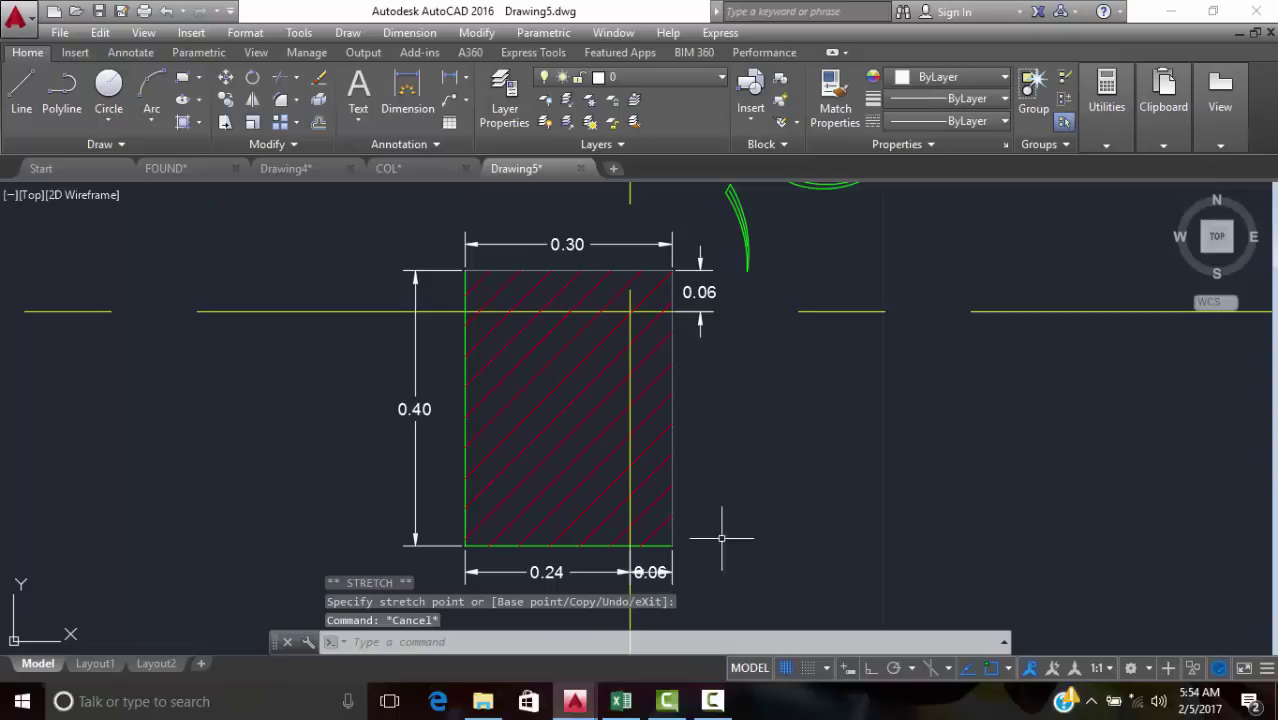
{"action": "key", "text": "Return"}
{"action": "left_click", "coordinate": [672, 545]}
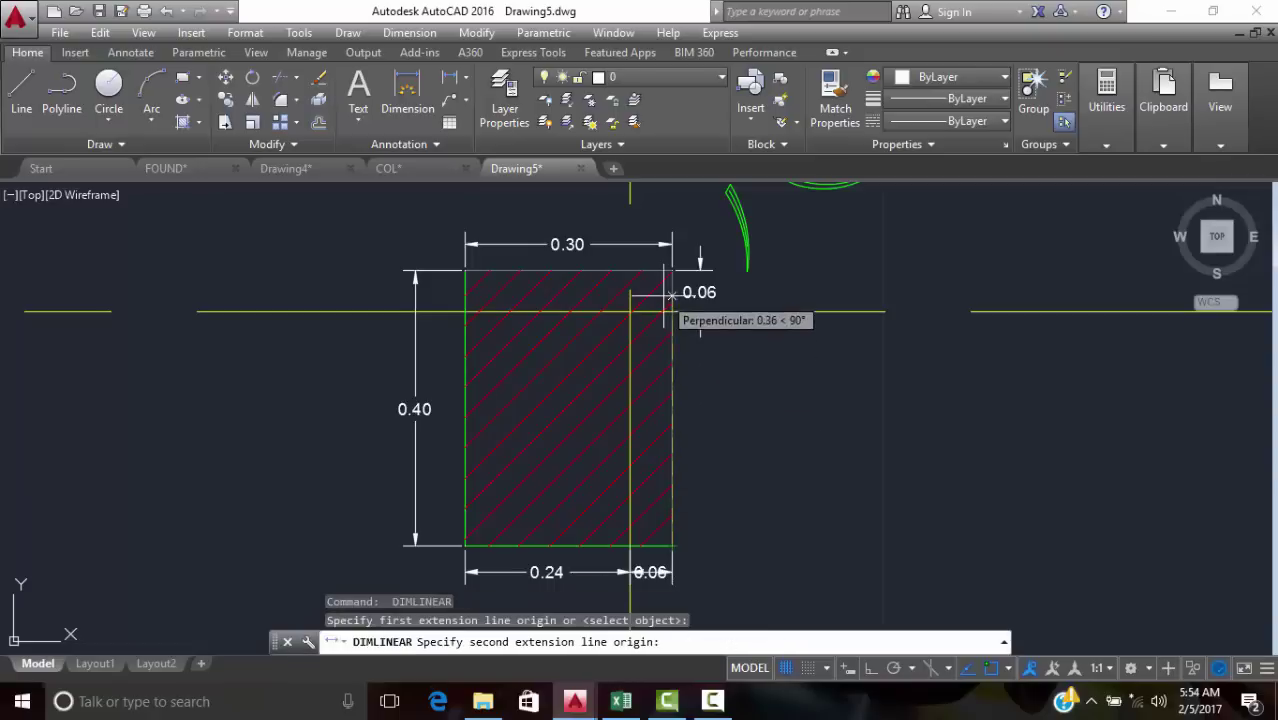
{"action": "left_click", "coordinate": [672, 311]}
{"action": "left_click", "coordinate": [700, 337]}
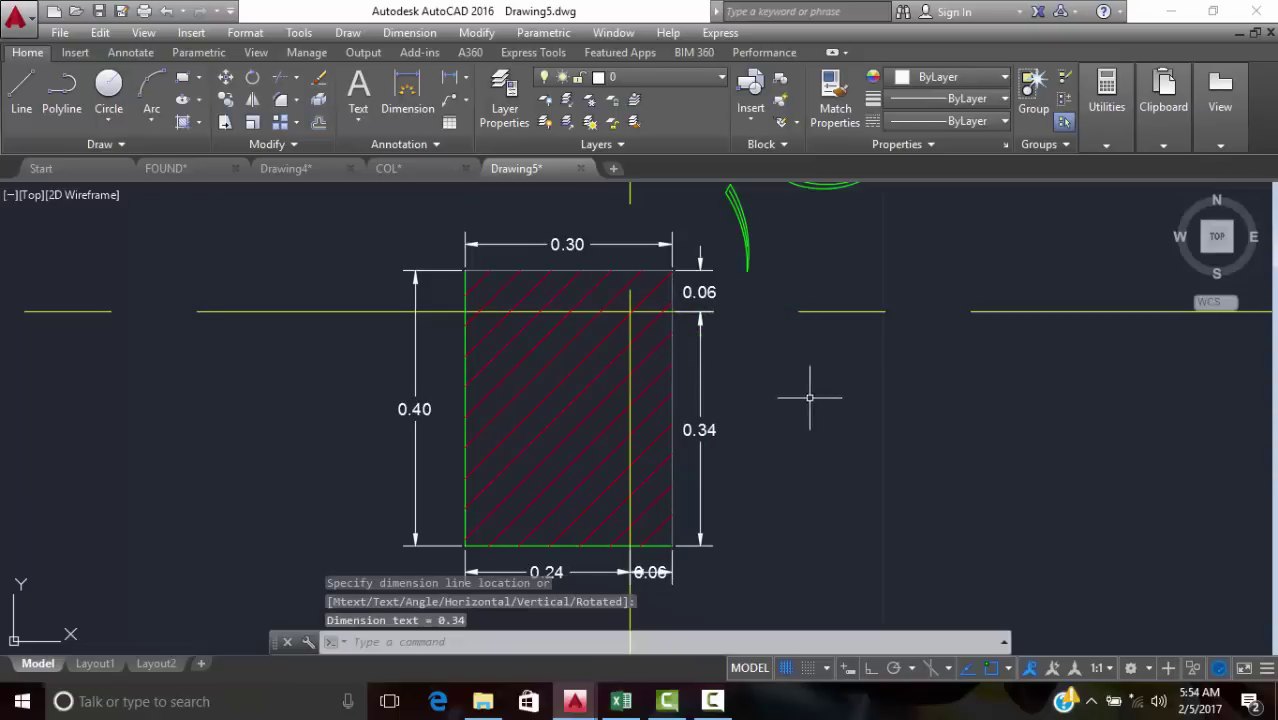
- Erase the old dimension at the lower right of the circular column on the top axis
{"action": "scroll", "coordinate": [900, 480], "scroll_direction": "down", "scroll_amount": 5}
{"action": "middle_click_drag", "start_coordinate": [900, 480], "coordinate": [680, 410]}
{"action": "scroll", "coordinate": [844, 344], "scroll_direction": "down", "scroll_amount": 2}
{"action": "scroll", "coordinate": [760, 300], "scroll_direction": "down", "scroll_amount": 3}
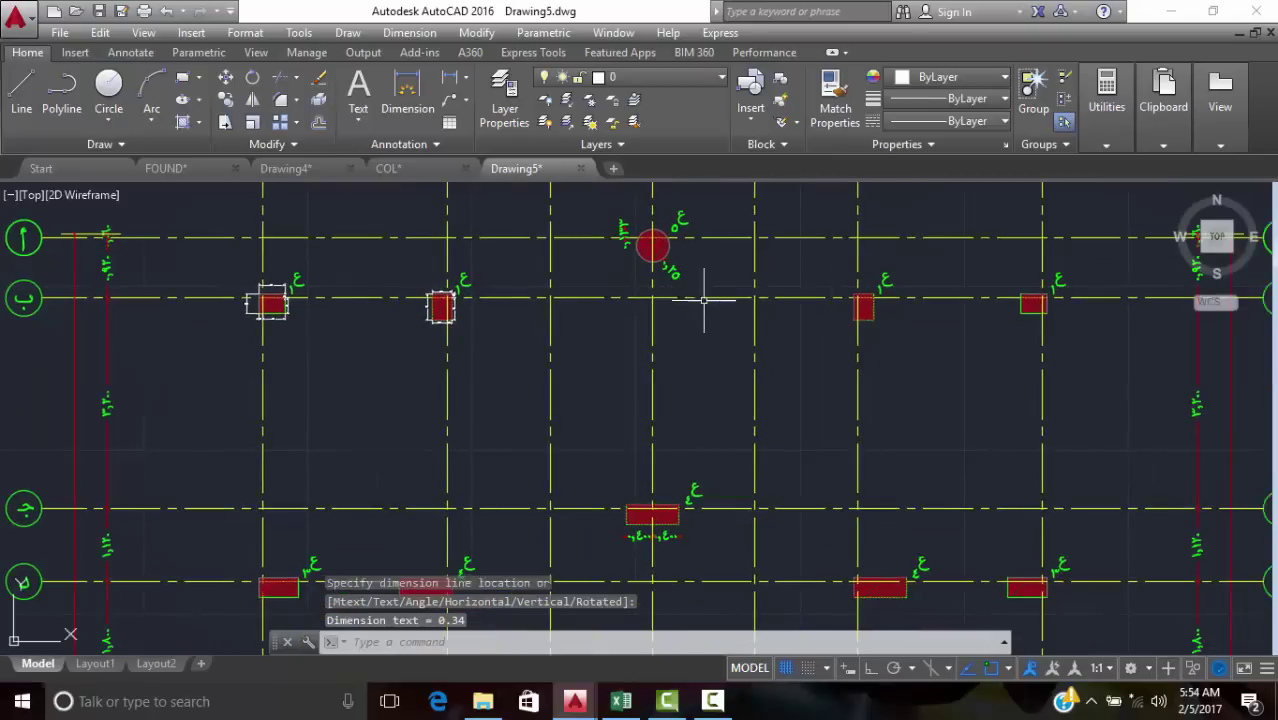
{"action": "scroll", "coordinate": [751, 378], "scroll_direction": "up", "scroll_amount": 8}
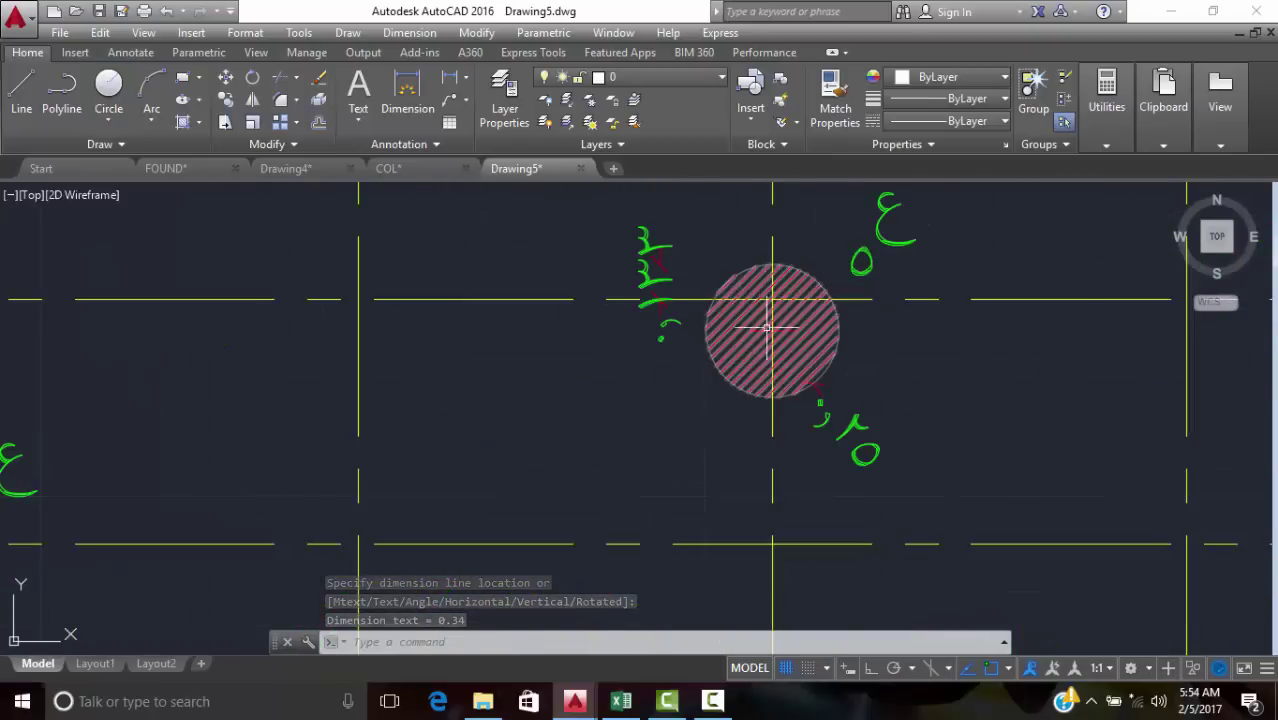
{"action": "scroll", "coordinate": [770, 328], "scroll_direction": "up", "scroll_amount": 2}
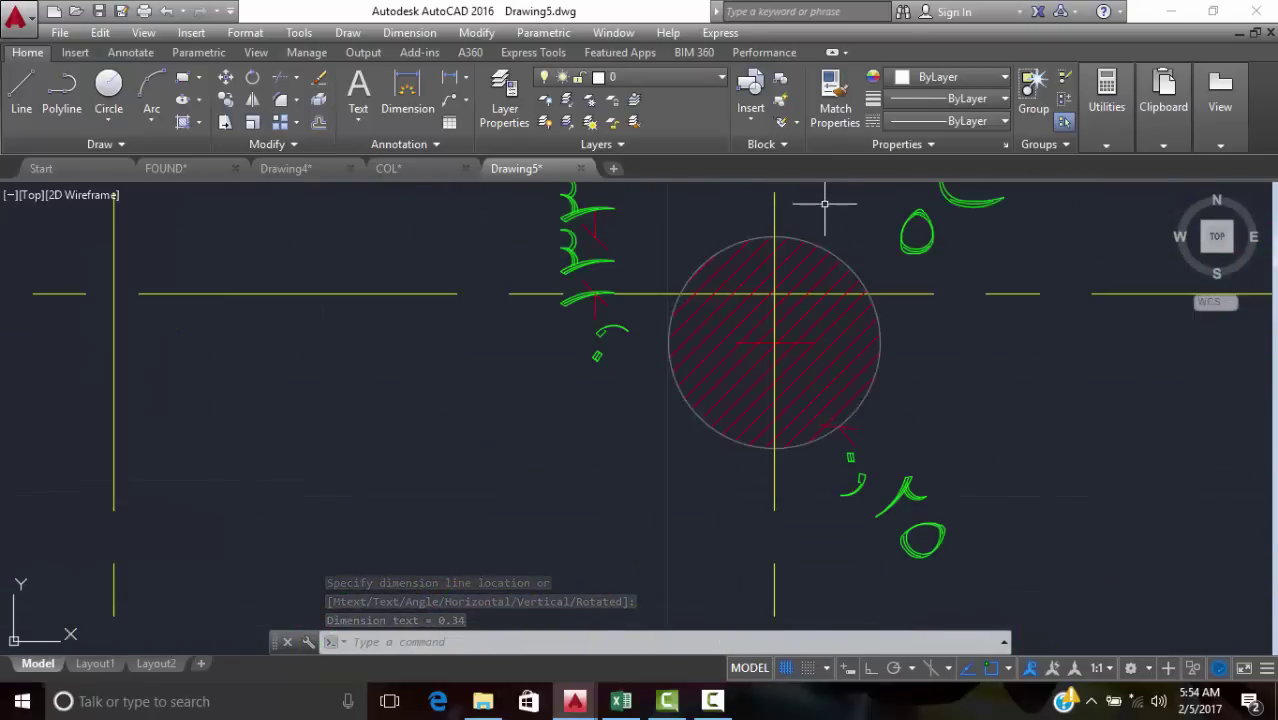
{"action": "left_click", "coordinate": [956, 470]}
{"action": "left_click", "coordinate": [840, 525]}
{"action": "type", "text": "e"}
{"action": "key", "text": "Return"}
- Erase the old vertical dimension at the upper left of the circular column
{"action": "scroll", "coordinate": [818, 337], "scroll_direction": "down", "scroll_amount": 4}
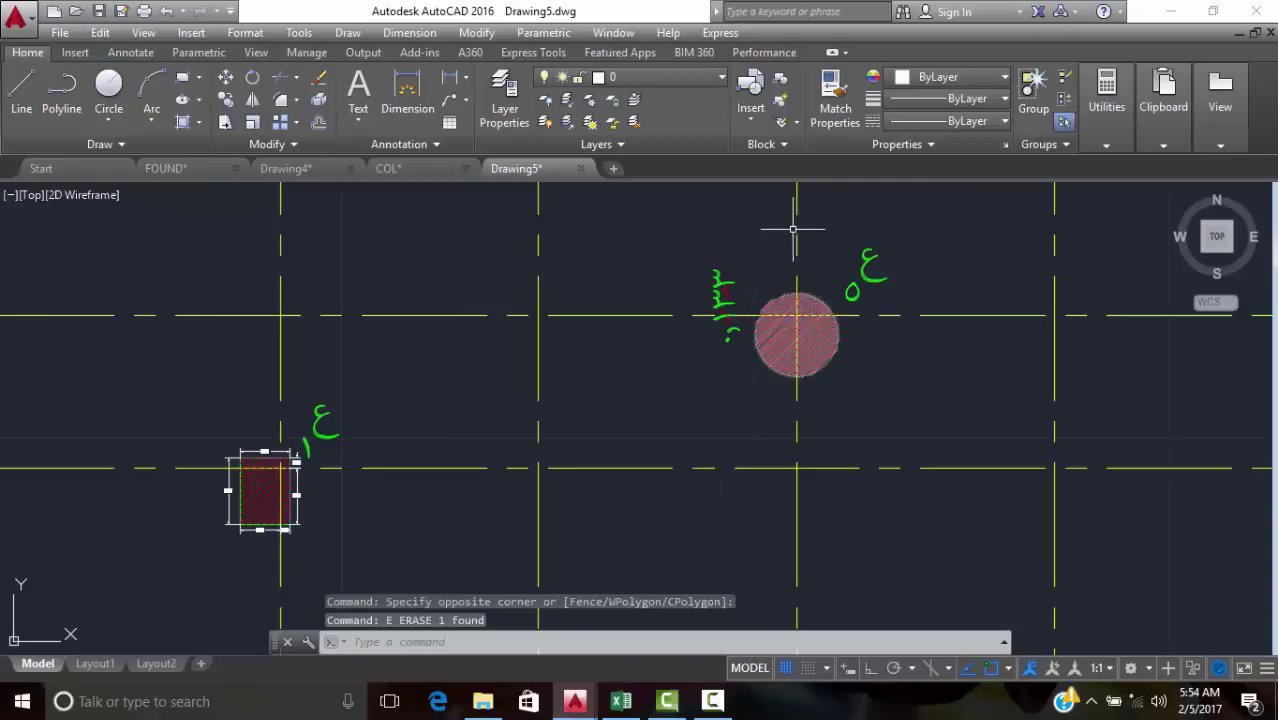
{"action": "left_click", "coordinate": [790, 234]}
{"action": "left_click", "coordinate": [633, 277]}
{"action": "type", "text": "e"}
{"action": "key", "text": "Return"}
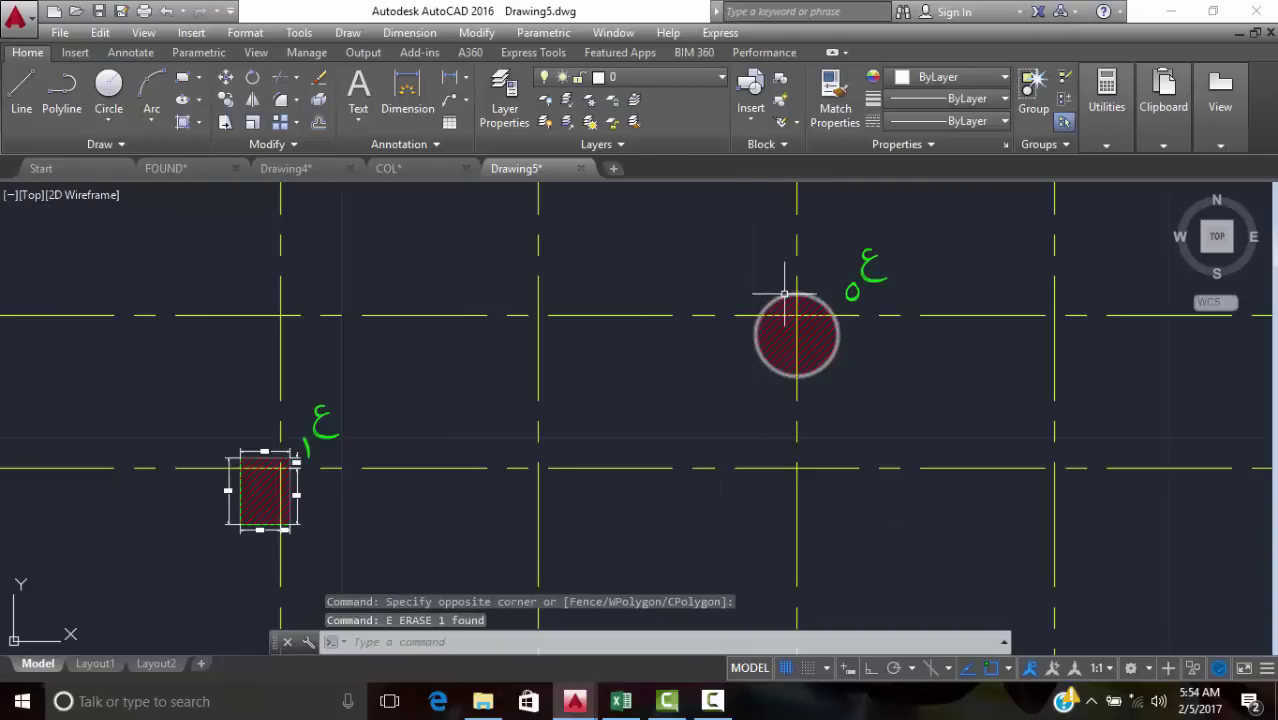
- Add a diameter dimension to the circular column, with its text outside the circle at the lower right
{"action": "scroll", "coordinate": [808, 295], "scroll_direction": "up", "scroll_amount": 4}
{"action": "left_click", "coordinate": [843, 288]}
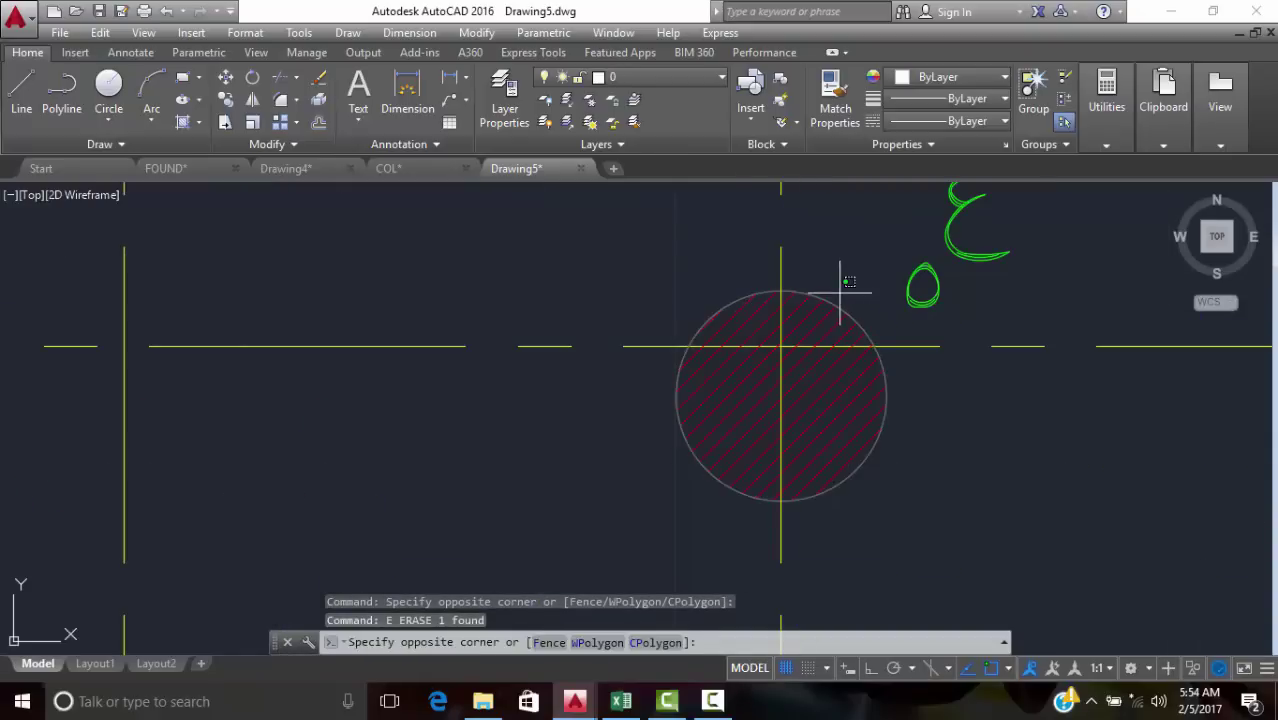
{"action": "left_click", "coordinate": [836, 285]}
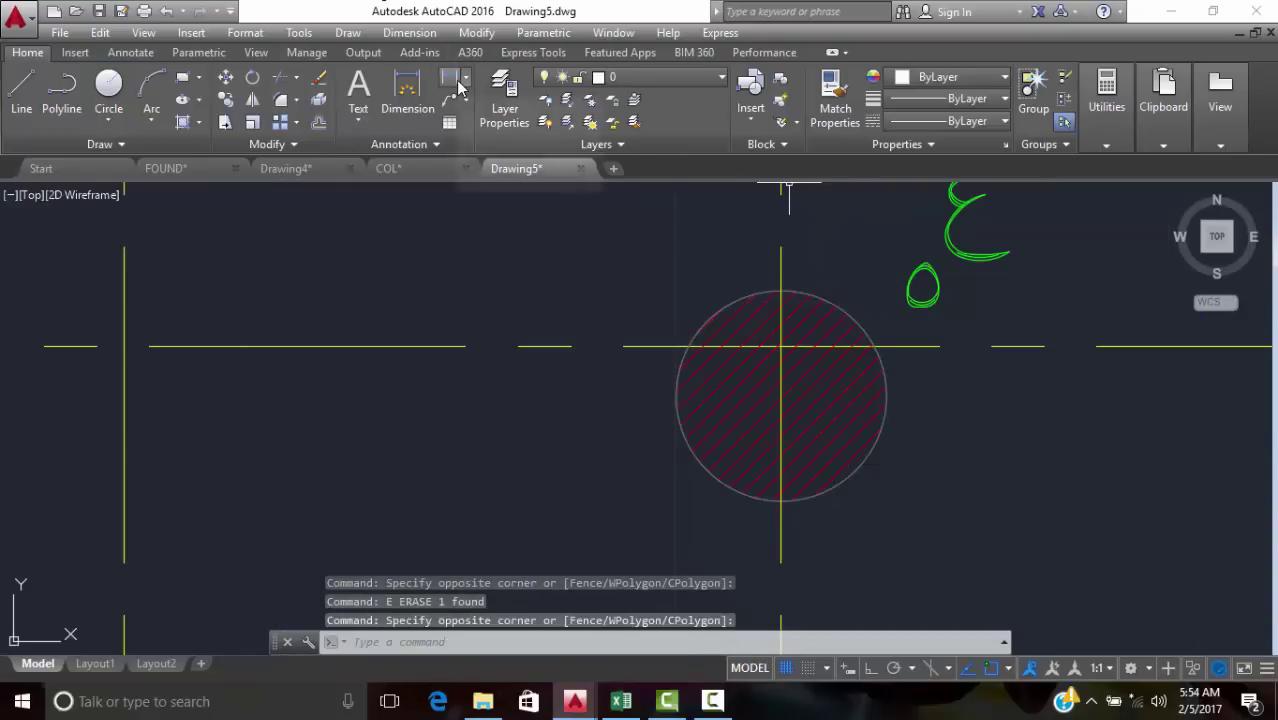
{"action": "left_click", "coordinate": [466, 80]}
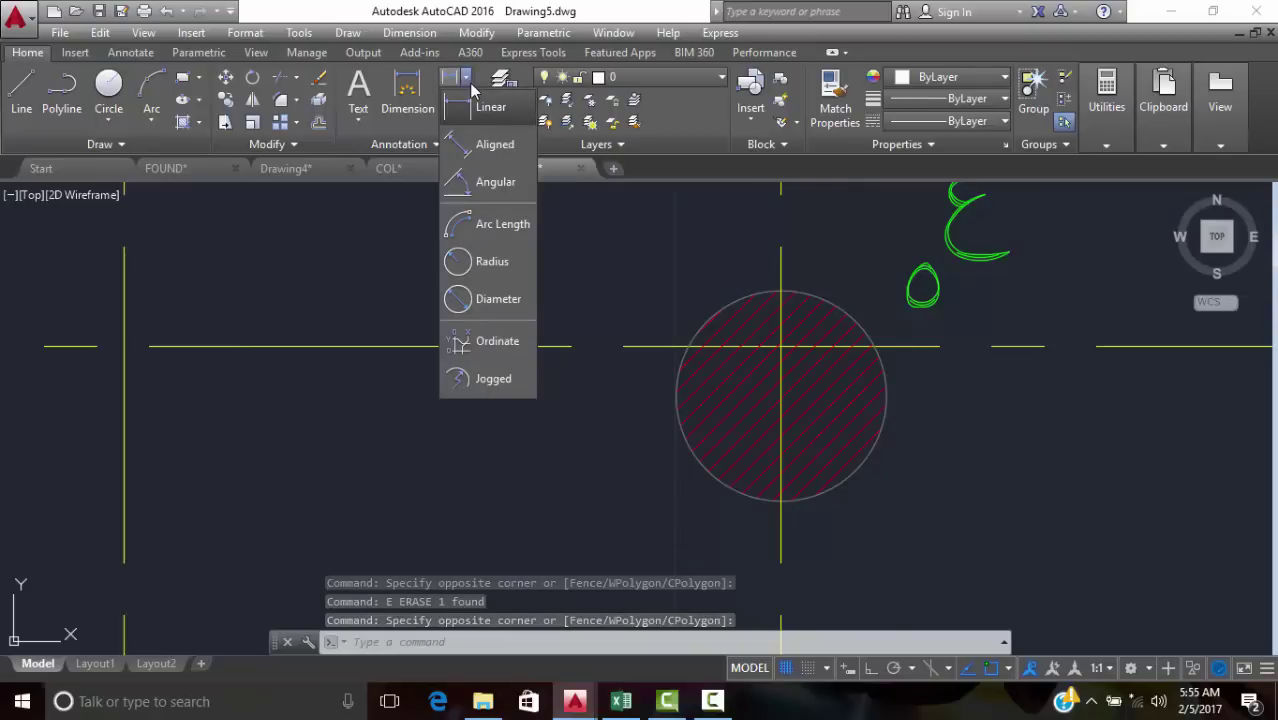
{"action": "left_click", "coordinate": [481, 290]}
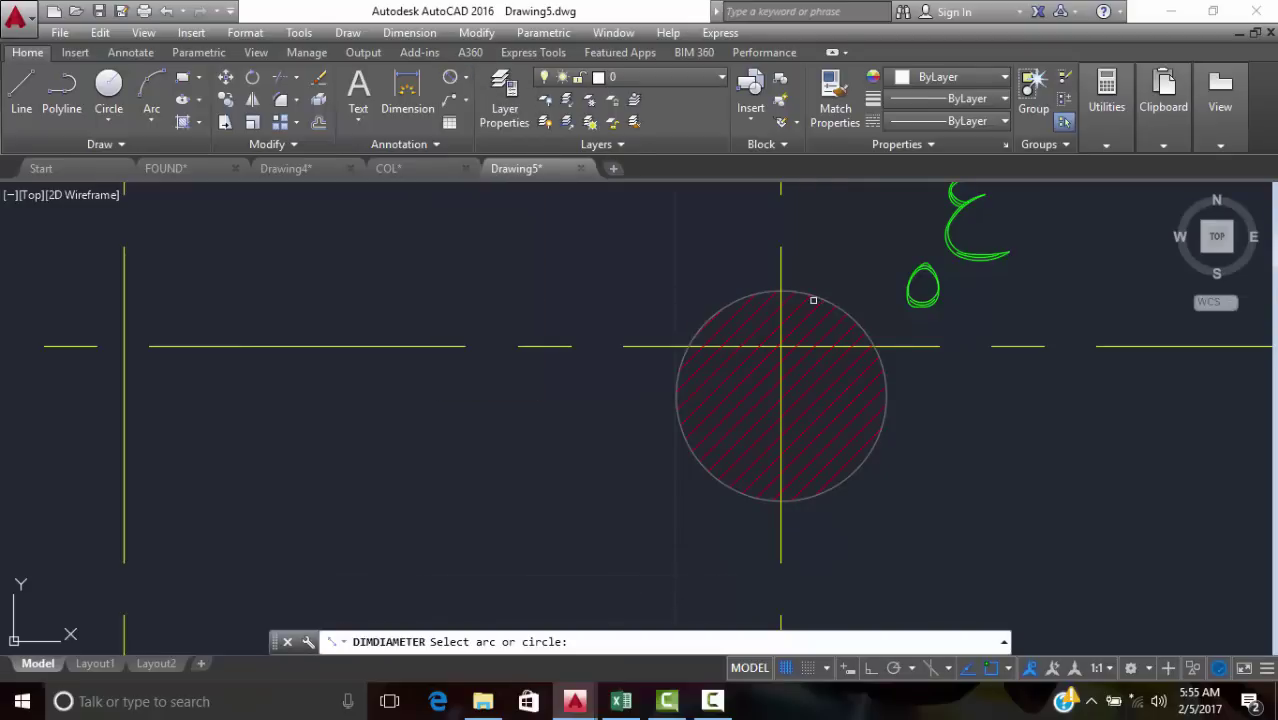
{"action": "scroll", "coordinate": [816, 298], "scroll_direction": "up", "scroll_amount": 4}
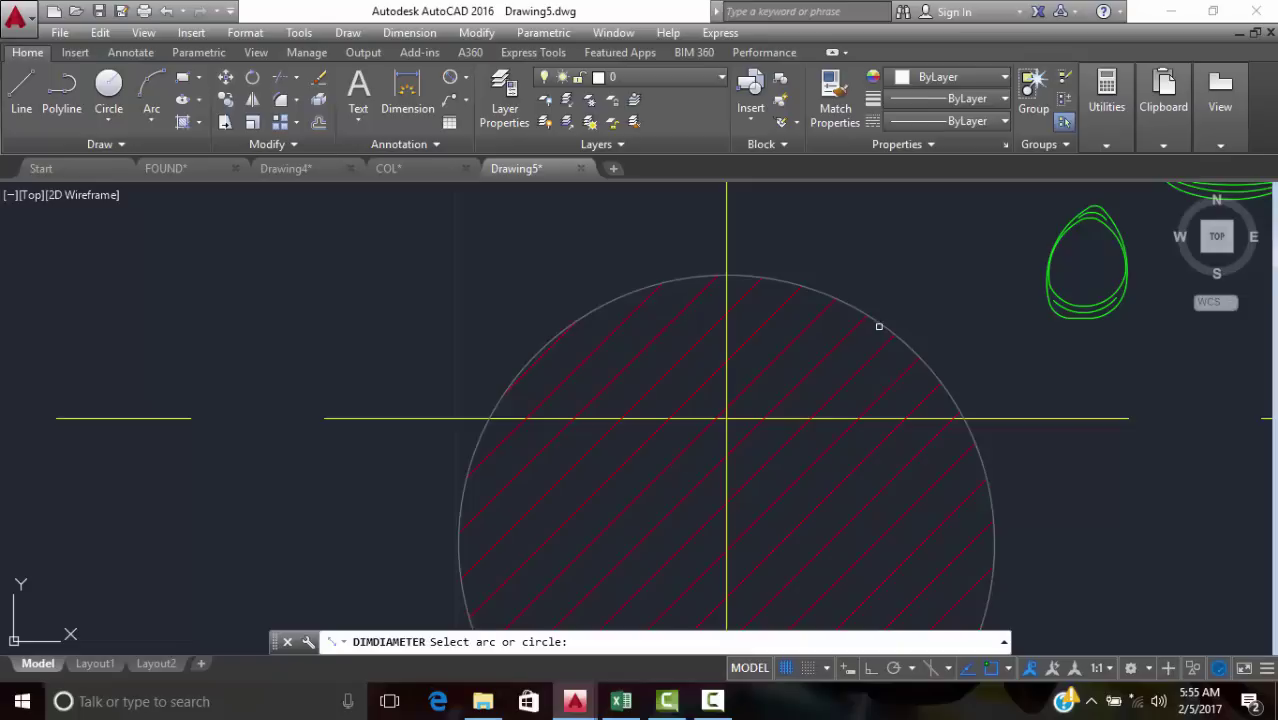
{"action": "left_click", "coordinate": [880, 326]}
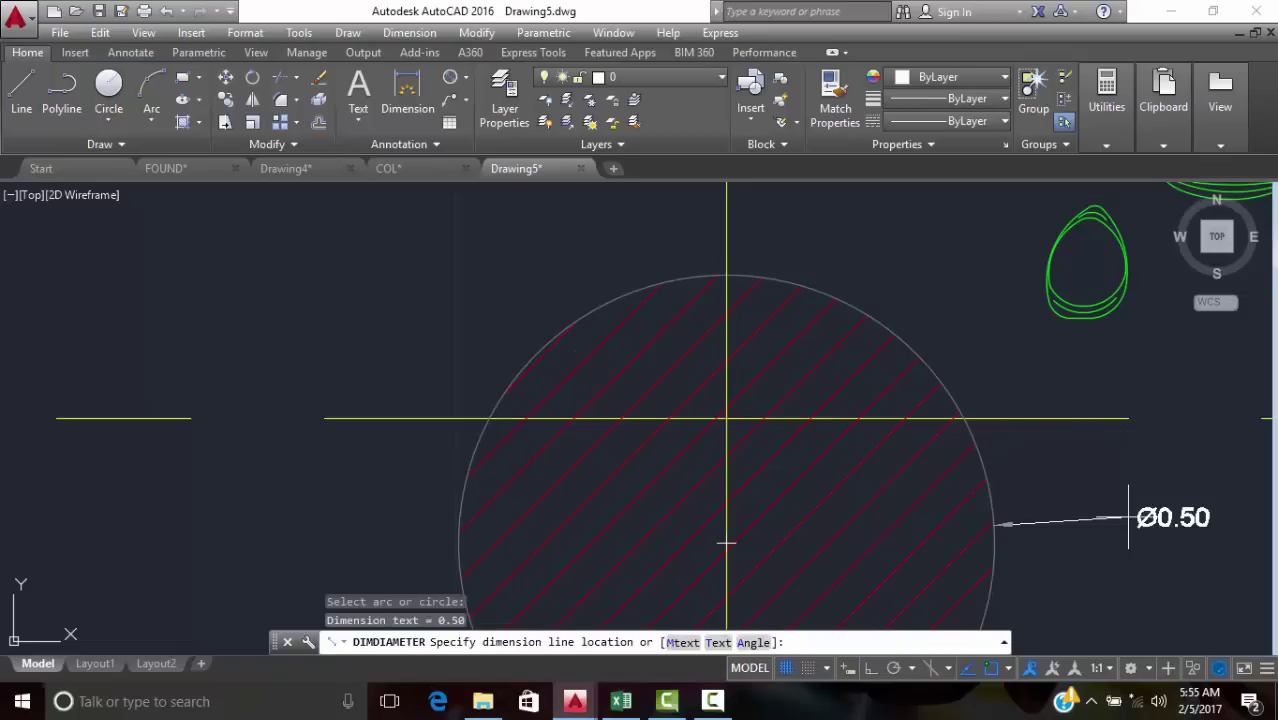
{"action": "scroll", "coordinate": [1087, 522], "scroll_direction": "down", "scroll_amount": 5}
{"action": "middle_click_drag", "start_coordinate": [1087, 522], "coordinate": [884, 448]}
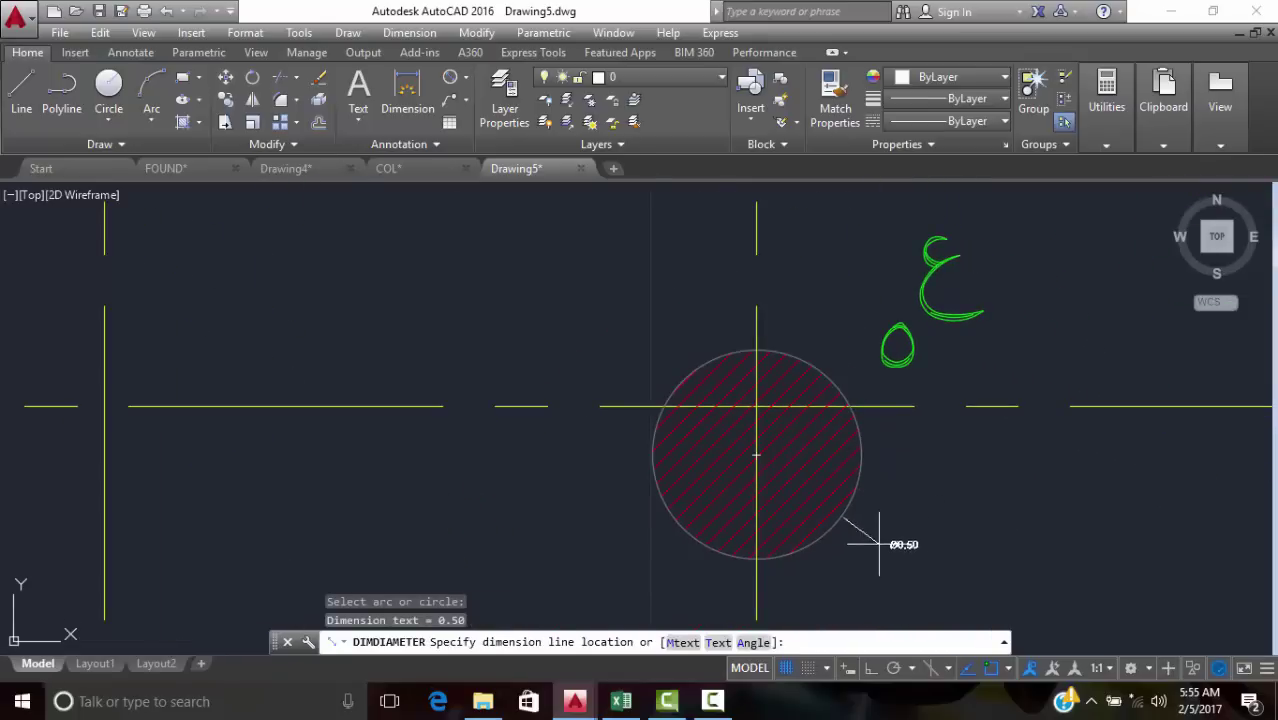
{"action": "left_click", "coordinate": [897, 502]}
{"action": "scroll", "coordinate": [912, 507], "scroll_direction": "up", "scroll_amount": 3}
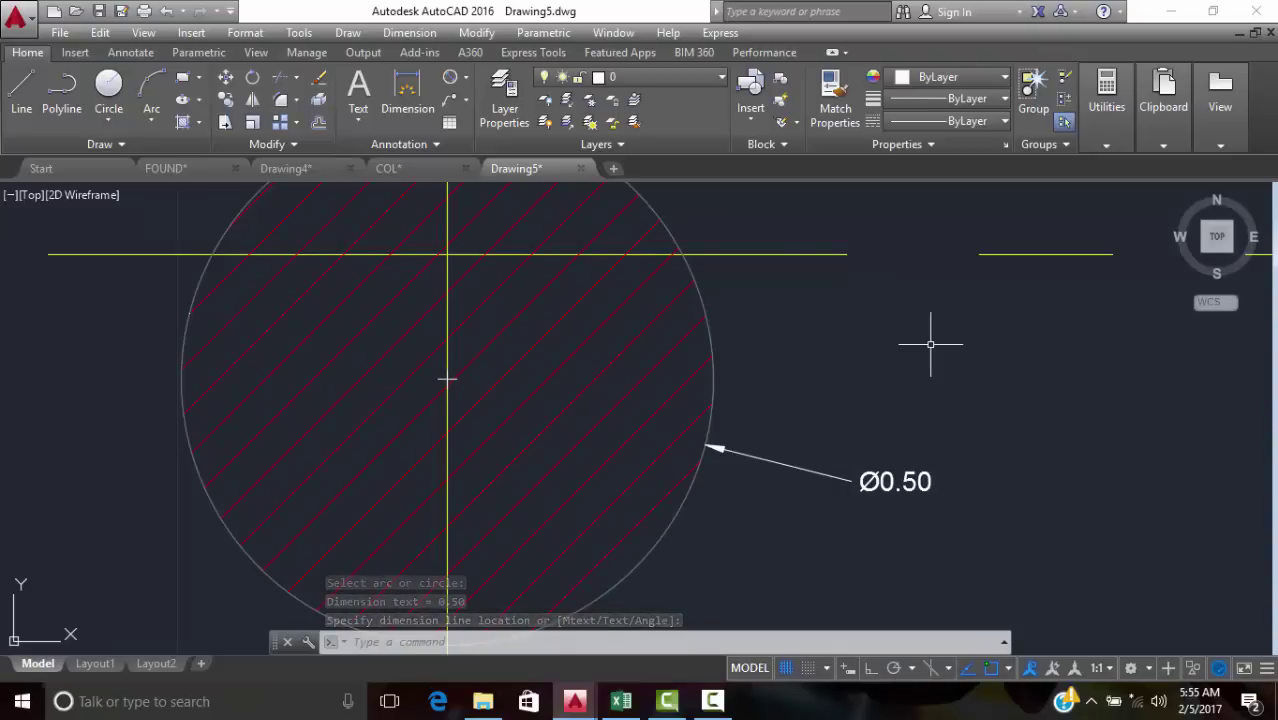
- Add a vertical linear dimension from the circular column's centre mark to its top quadrant, placed left of the circle
{"action": "scroll", "coordinate": [930, 344], "scroll_direction": "down", "scroll_amount": 3}
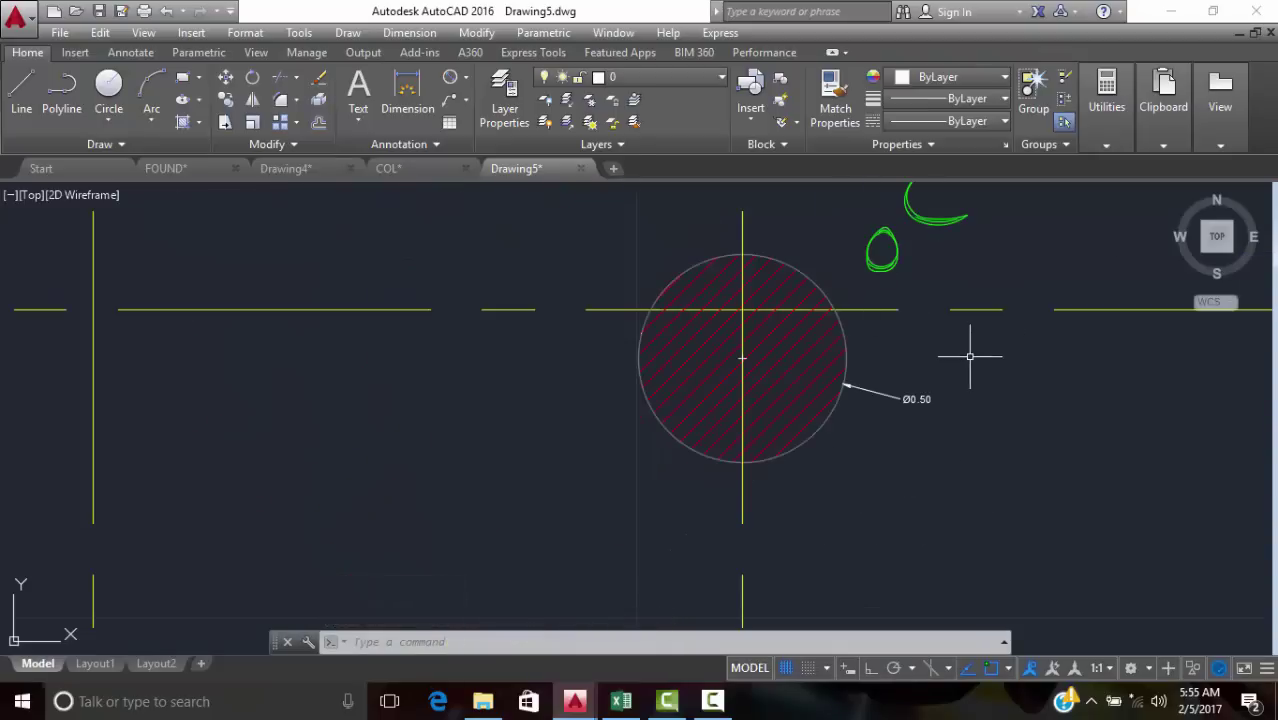
{"action": "scroll", "coordinate": [790, 220], "scroll_direction": "up", "scroll_amount": 4}
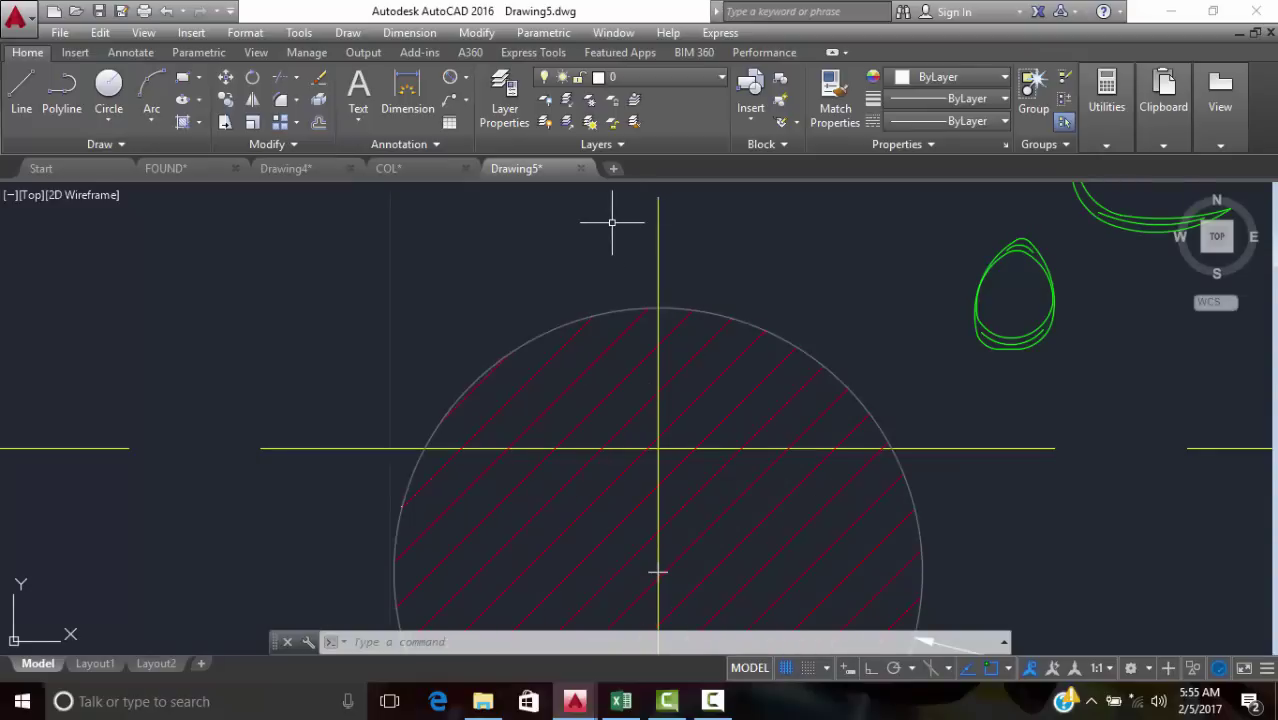
{"action": "scroll", "coordinate": [611, 222], "scroll_direction": "down", "scroll_amount": 2}
{"action": "scroll", "coordinate": [632, 445], "scroll_direction": "up", "scroll_amount": 4}
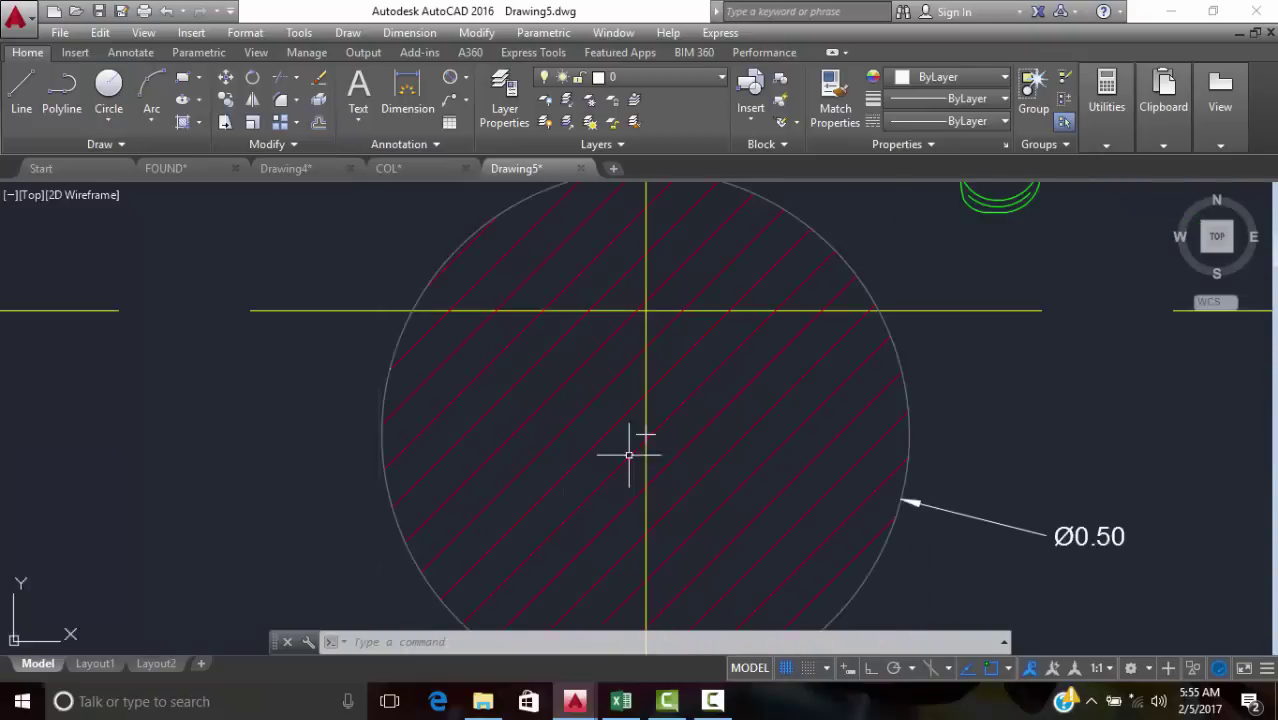
{"action": "scroll", "coordinate": [700, 350], "scroll_direction": "down", "scroll_amount": 4}
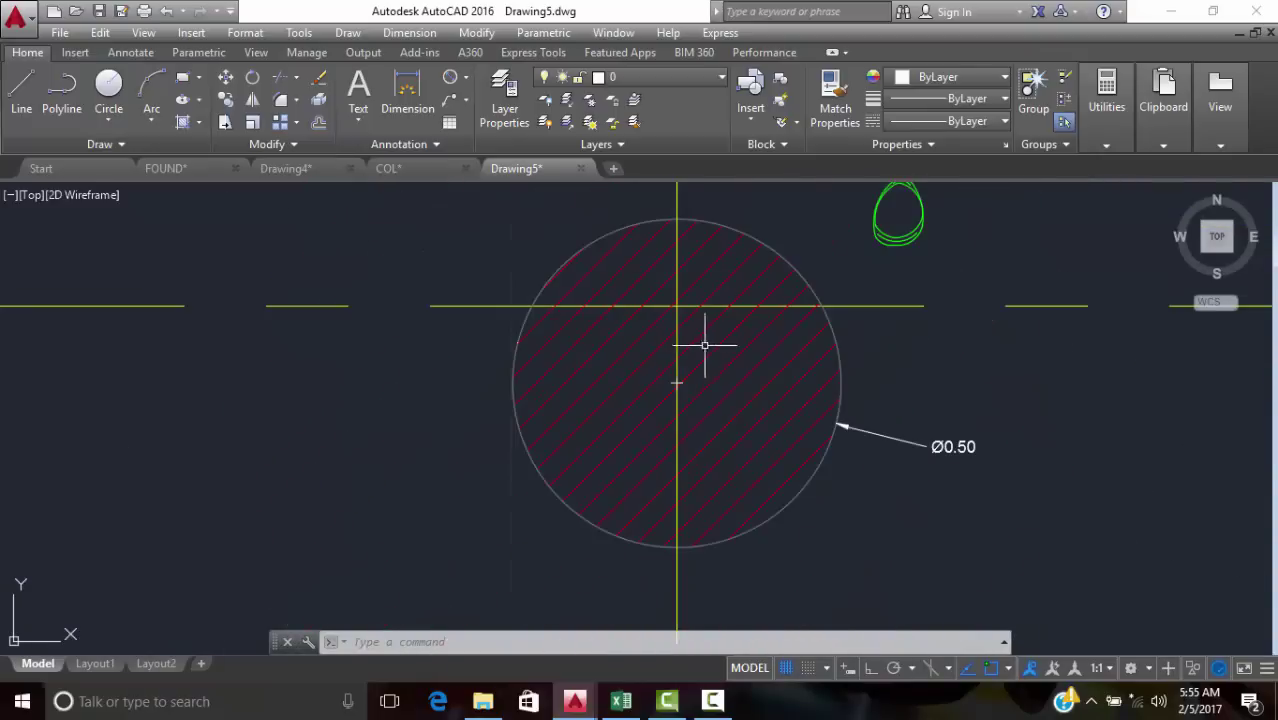
{"action": "key", "text": "Return"}
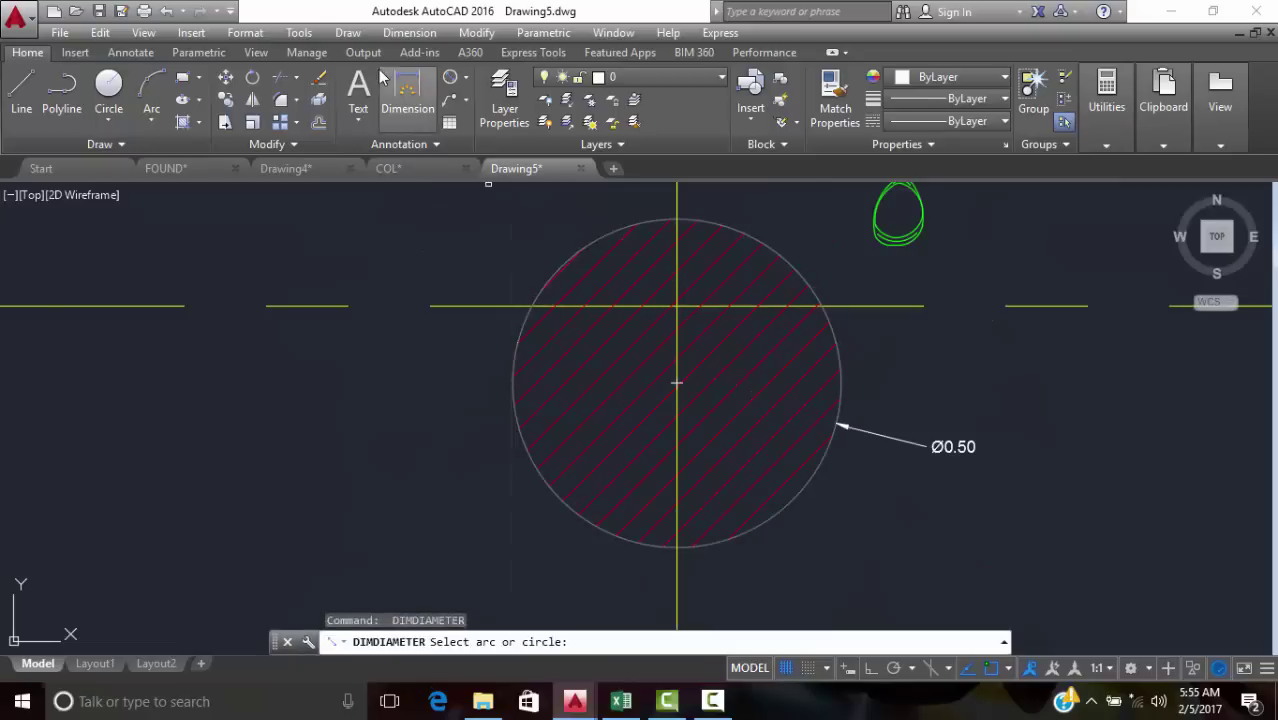
{"action": "key", "text": "Escape"}
{"action": "left_click", "coordinate": [466, 80]}
{"action": "left_click", "coordinate": [478, 107]}
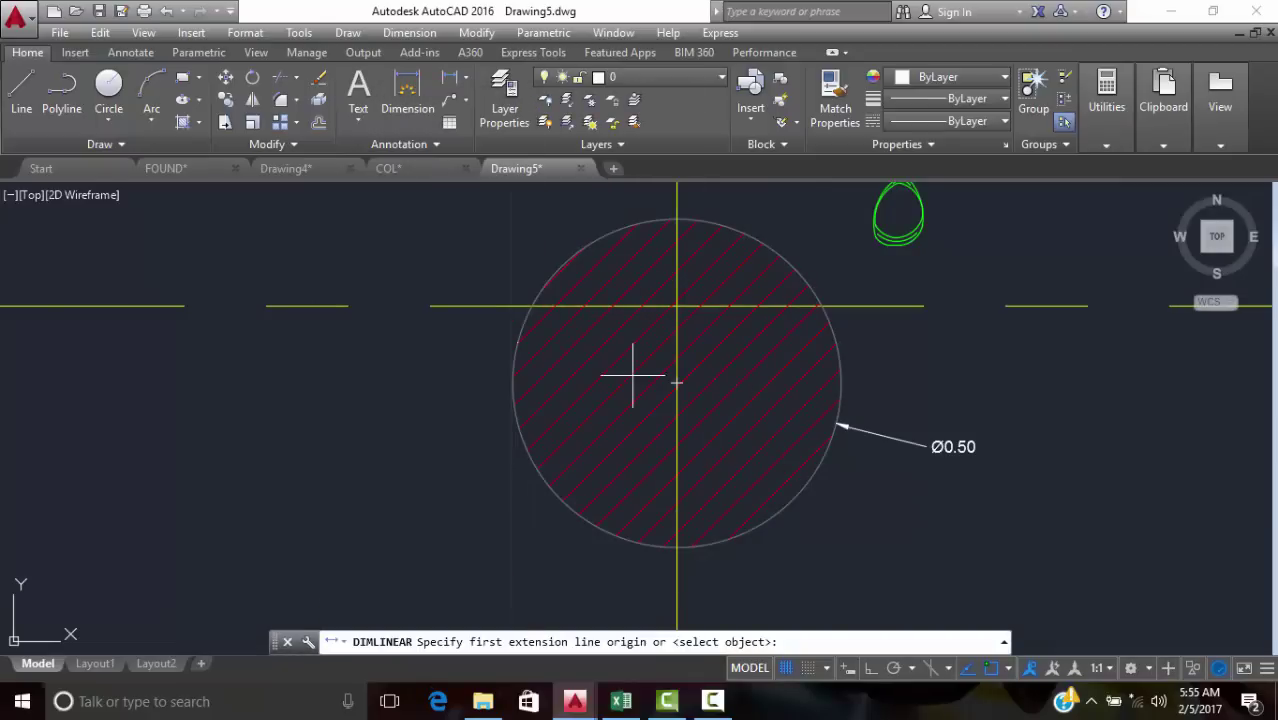
{"action": "left_click", "coordinate": [677, 377]}
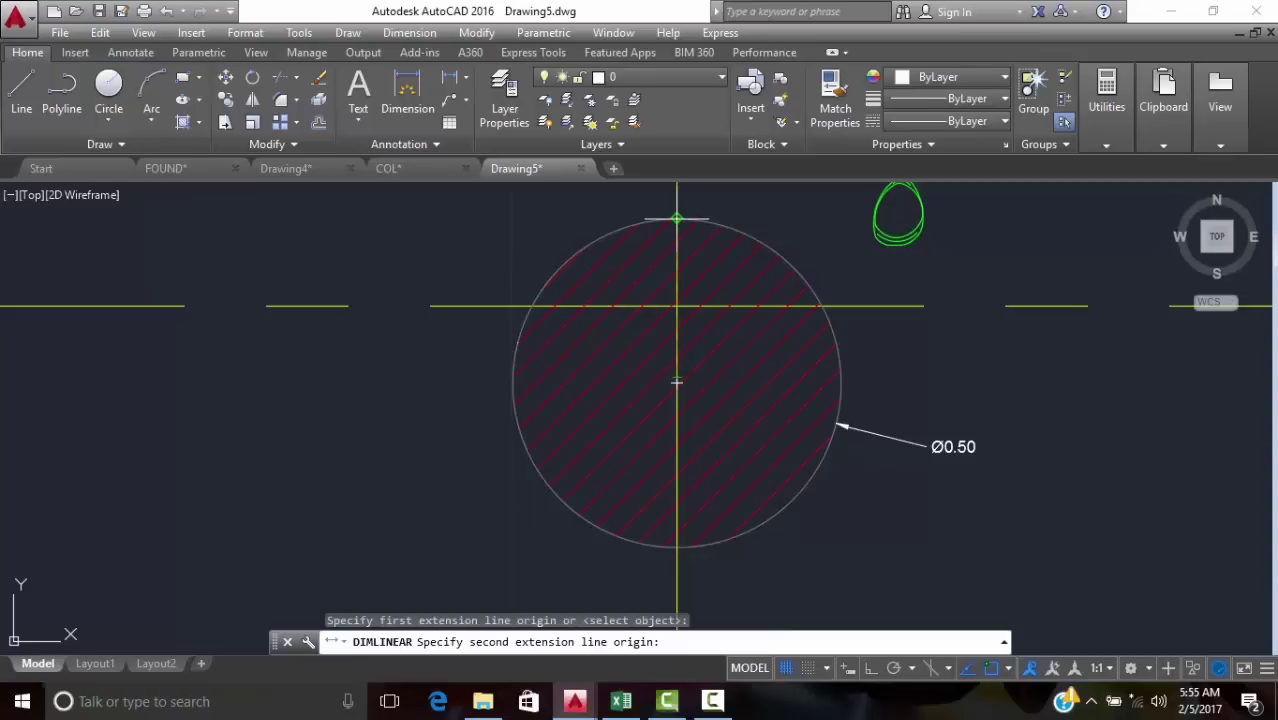
{"action": "left_click", "coordinate": [677, 218]}
{"action": "left_click", "coordinate": [372, 270]}
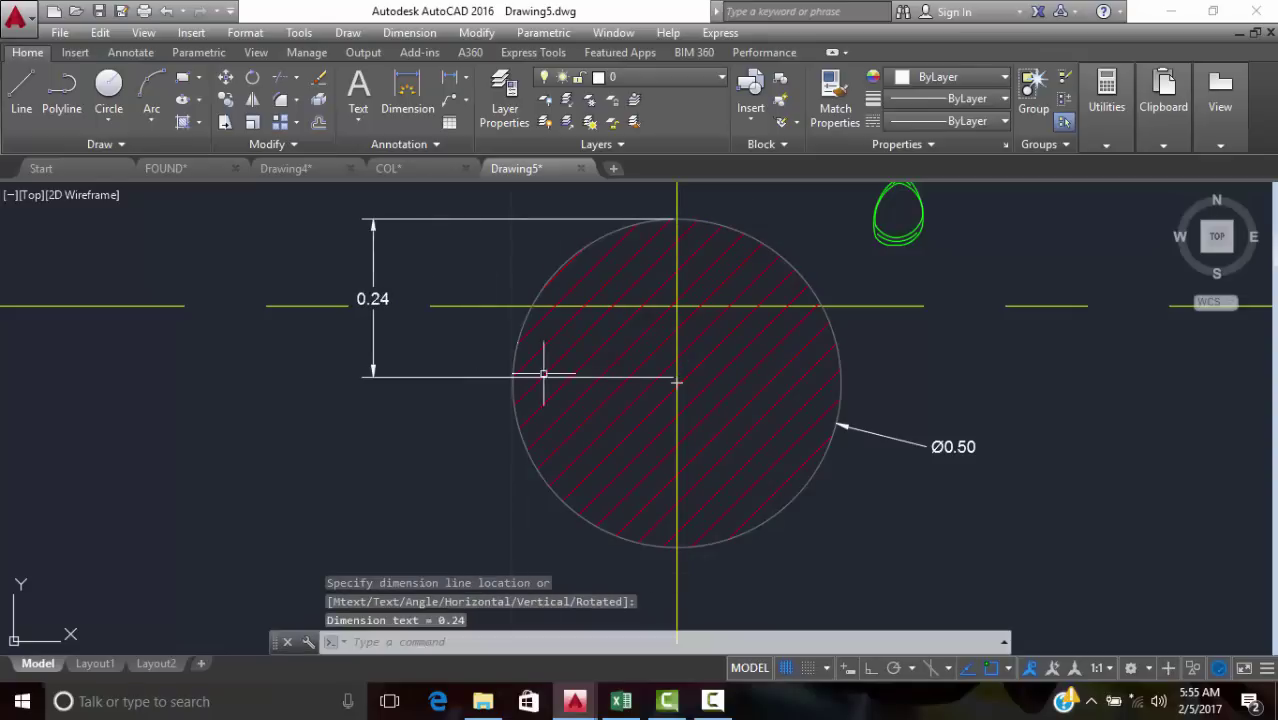
- Add a vertical linear dimension from the circular column's centre mark to its bottom quadrant, roughly in line with the upper one
{"action": "key", "text": "Return"}
{"action": "left_click", "coordinate": [677, 377]}
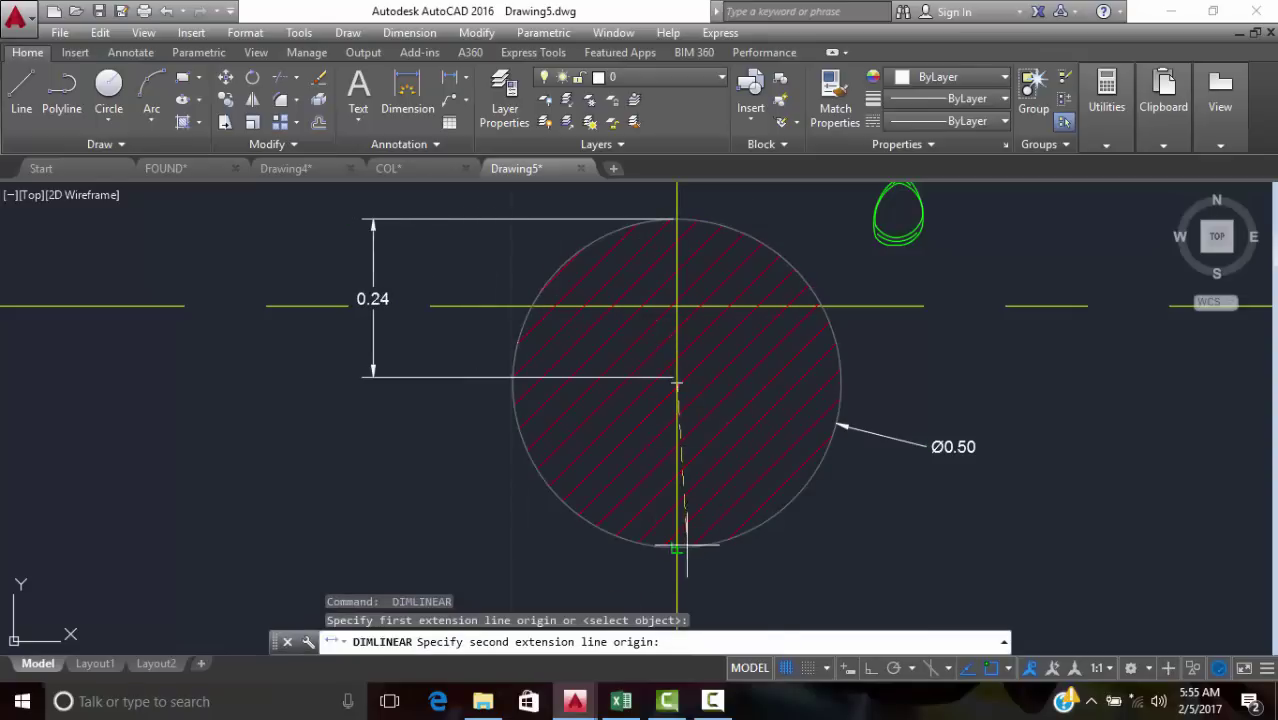
{"action": "left_click", "coordinate": [677, 546]}
{"action": "left_click", "coordinate": [365, 536]}
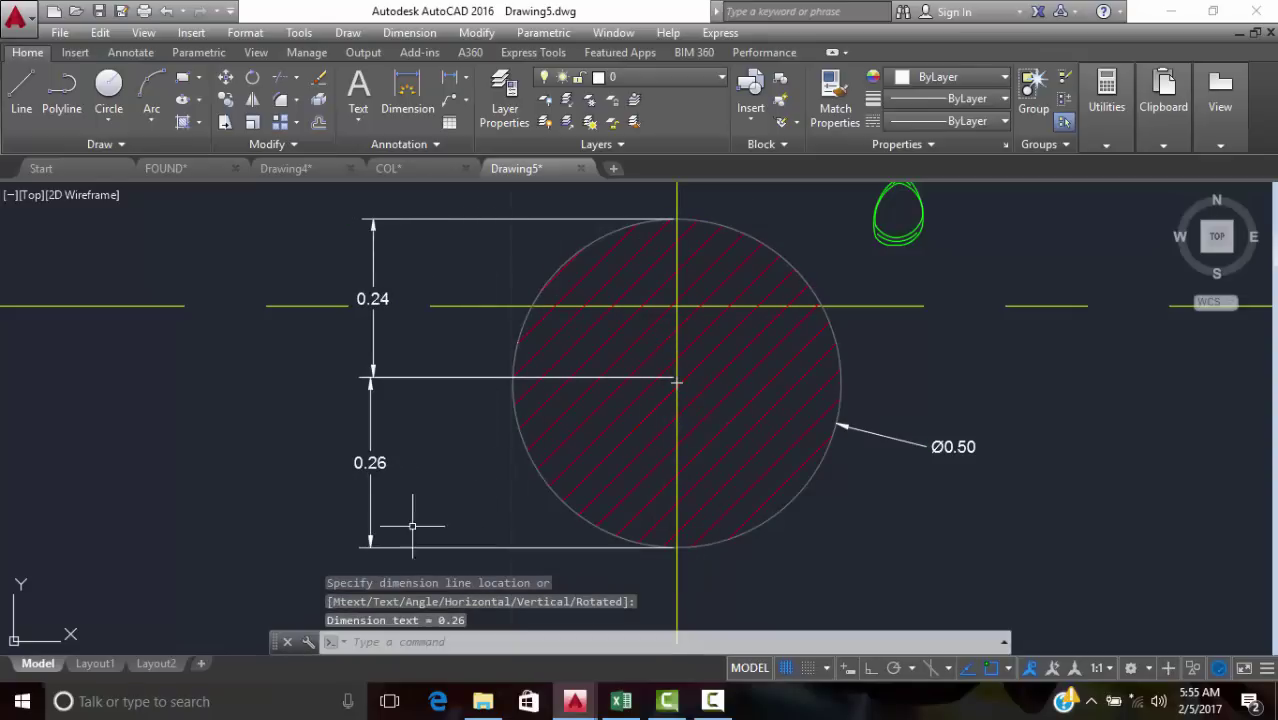
{"action": "key", "text": "Escape"}
{"action": "scroll", "coordinate": [672, 245], "scroll_direction": "down", "scroll_amount": 4}
{"action": "scroll", "coordinate": [570, 360], "scroll_direction": "up", "scroll_amount": 5}
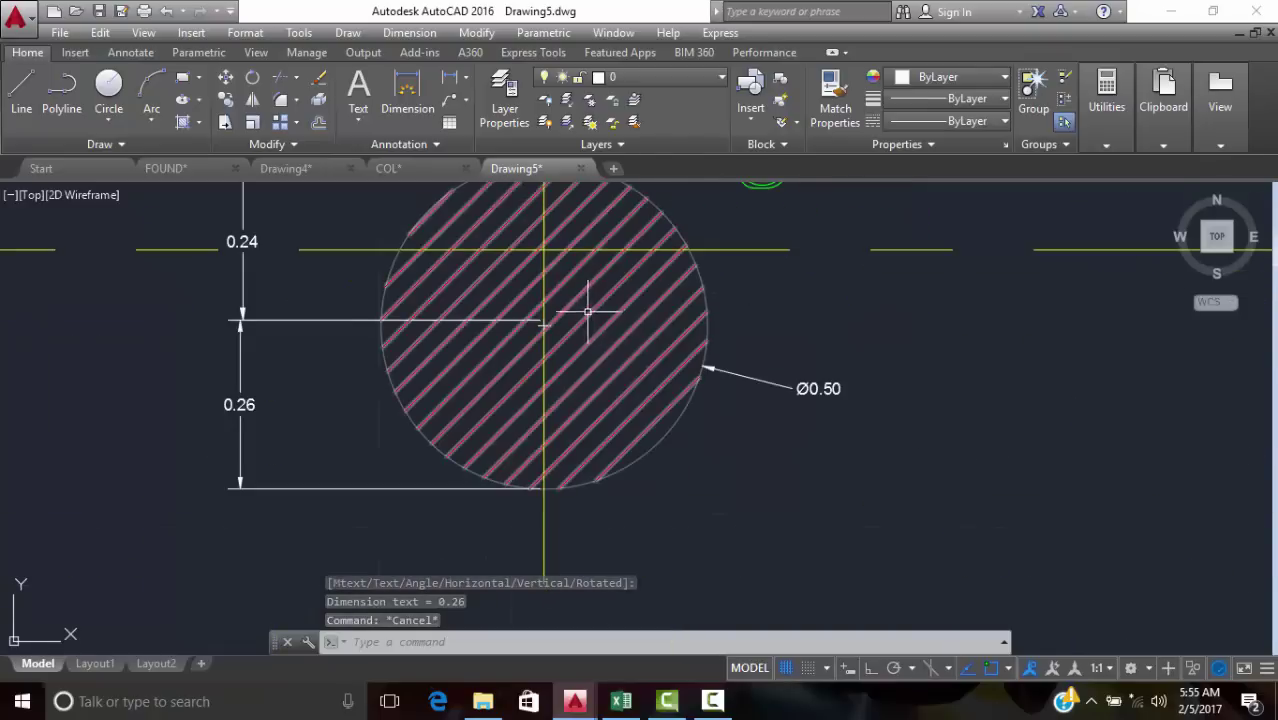
{"action": "scroll", "coordinate": [585, 305], "scroll_direction": "down", "scroll_amount": 5}
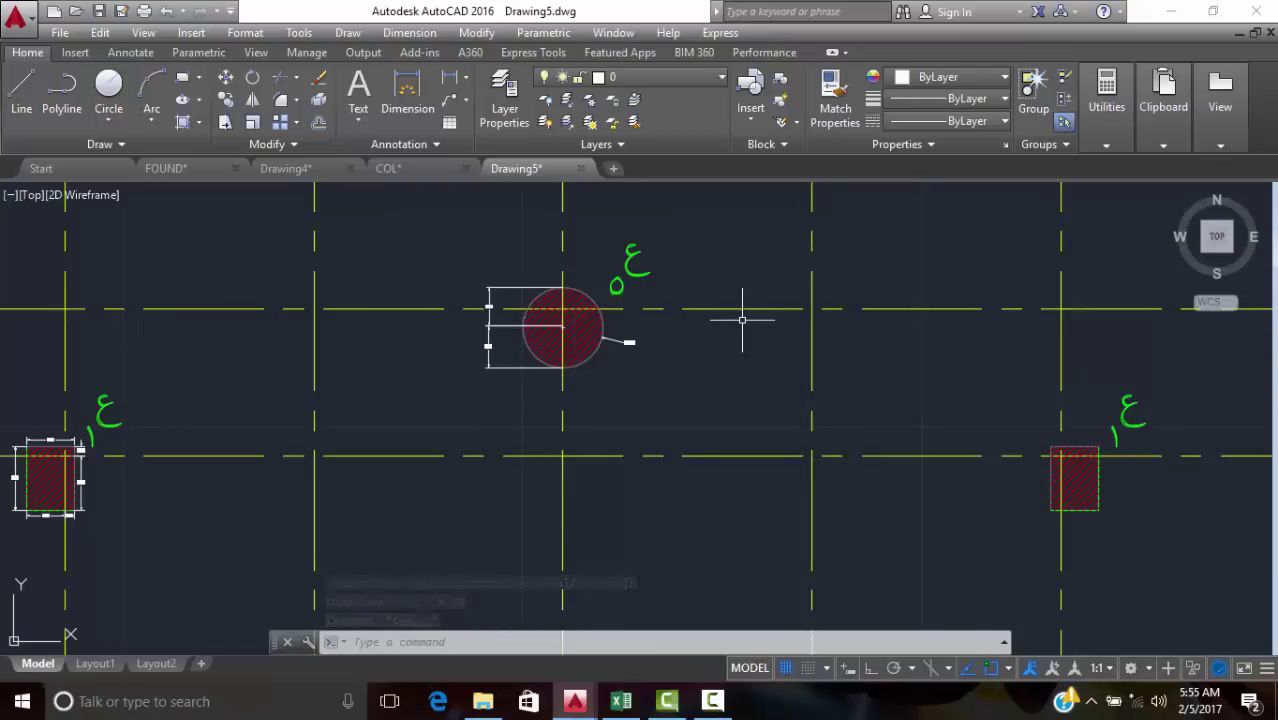
{"action": "scroll", "coordinate": [502, 285], "scroll_direction": "up", "scroll_amount": 5}
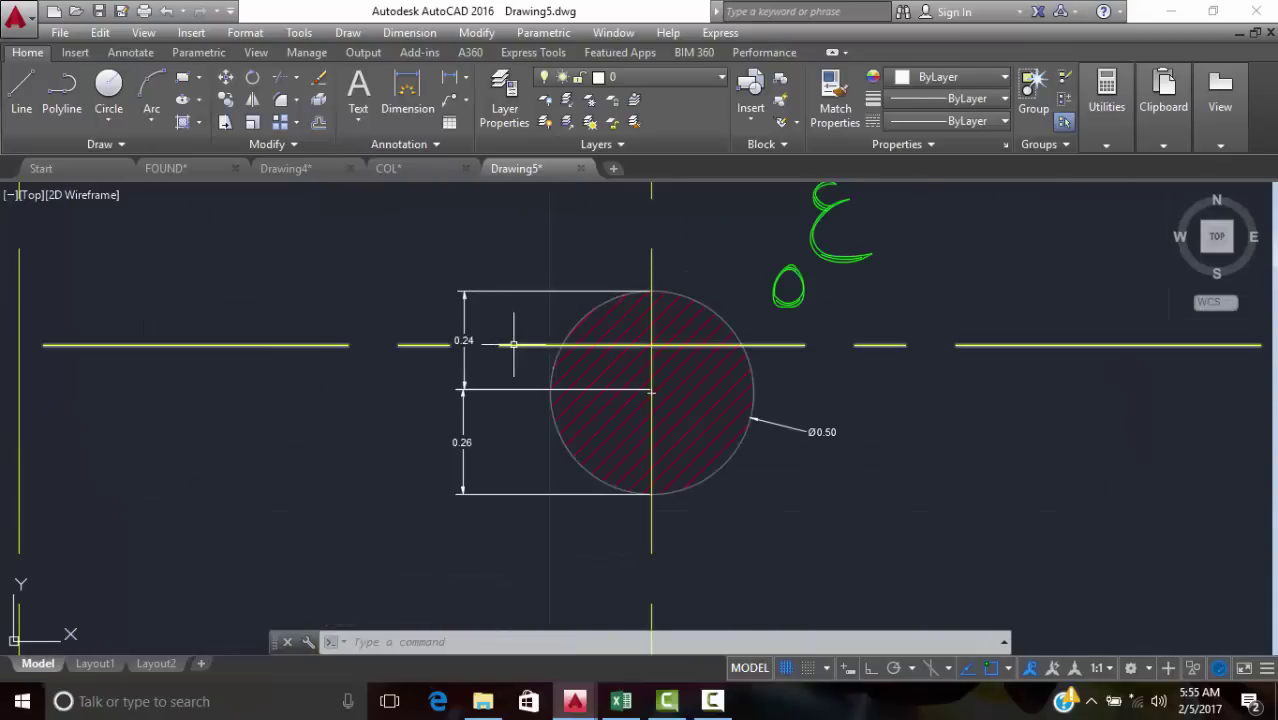
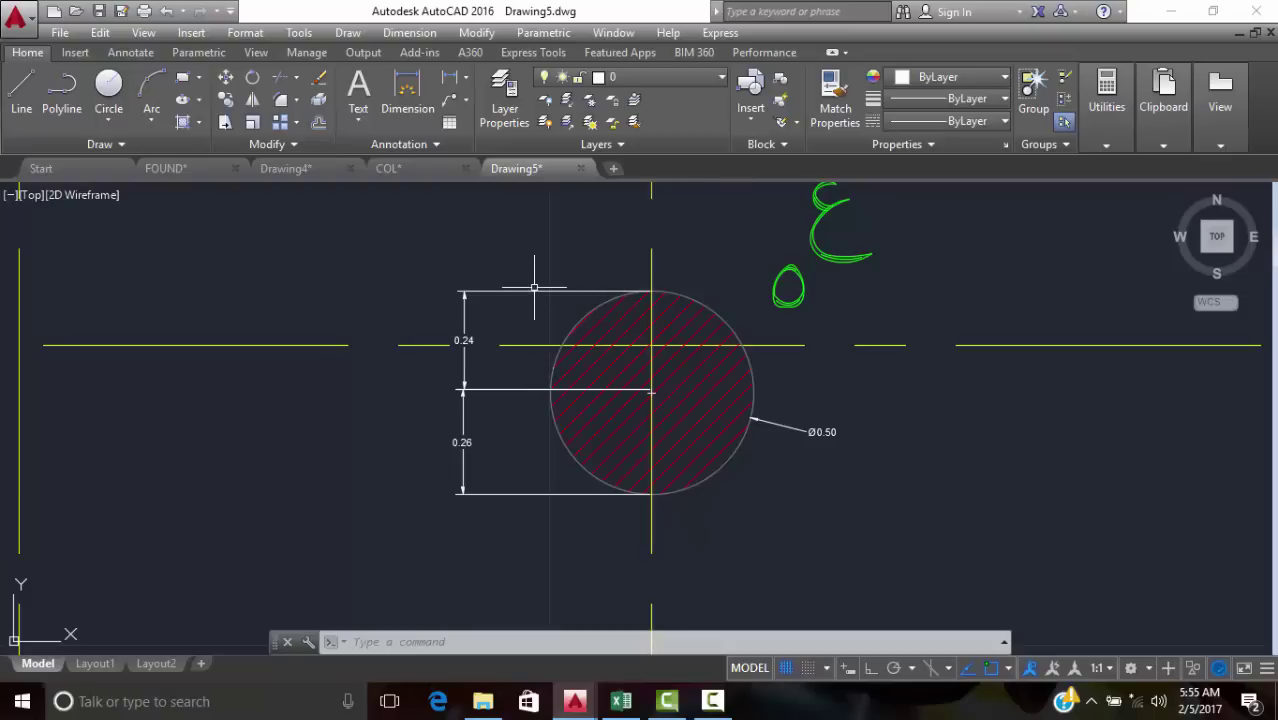
- Erase the two old horizontal dimensions below the wide rectangular column under the circular column
{"action": "scroll", "coordinate": [534, 288], "scroll_direction": "down", "scroll_amount": 8}
{"action": "scroll", "coordinate": [502, 354], "scroll_direction": "up", "scroll_amount": 4}
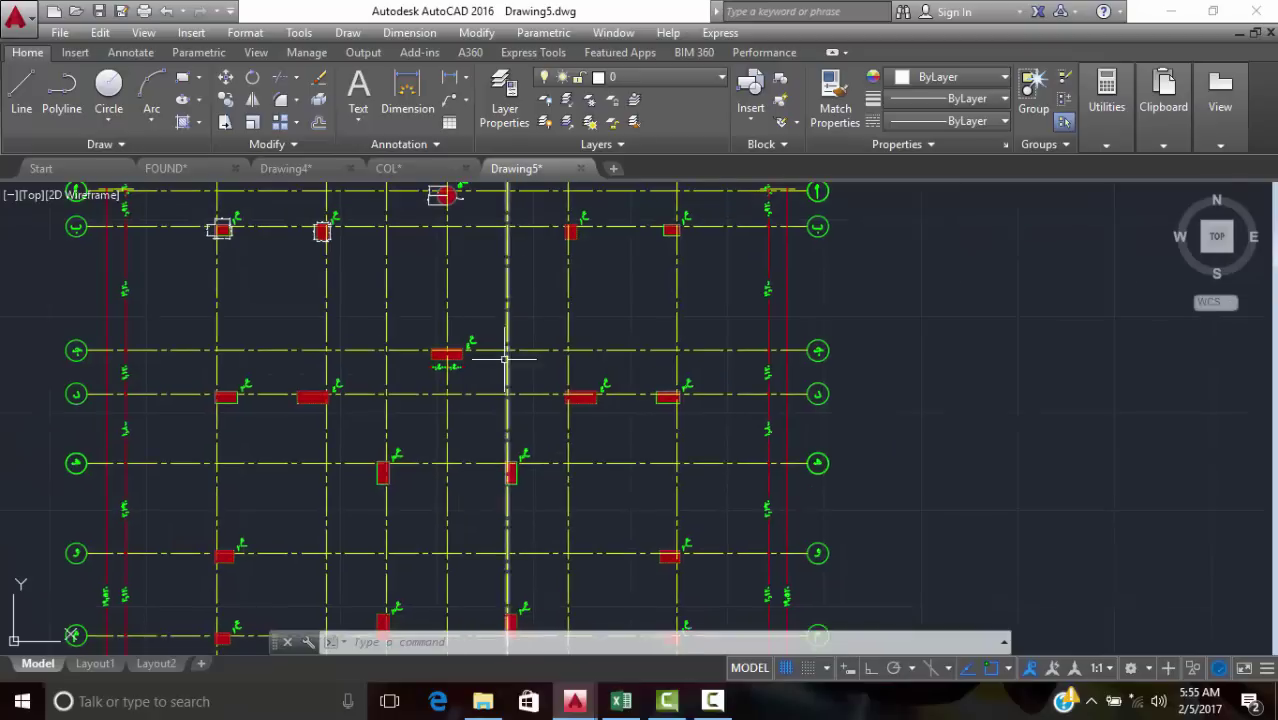
{"action": "scroll", "coordinate": [377, 323], "scroll_direction": "up", "scroll_amount": 4}
{"action": "scroll", "coordinate": [400, 322], "scroll_direction": "down", "scroll_amount": 4}
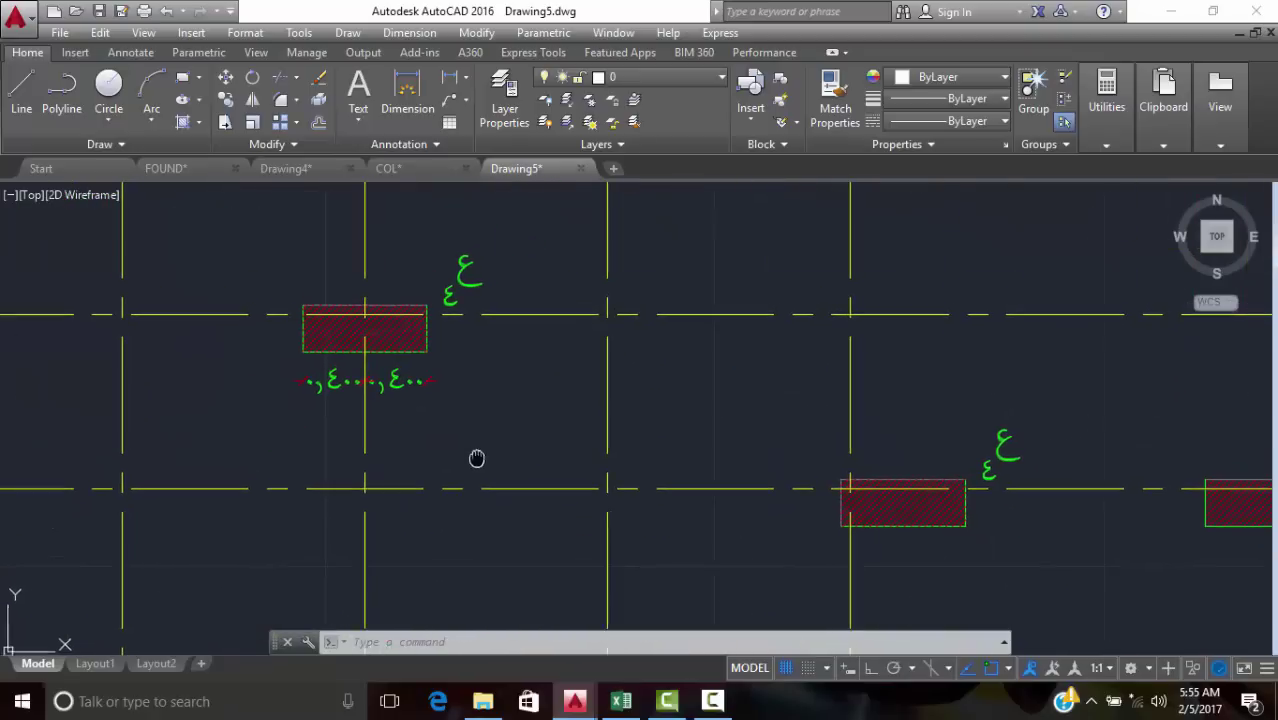
{"action": "left_click", "coordinate": [486, 370]}
{"action": "left_click", "coordinate": [305, 384]}
{"action": "type", "text": "e"}
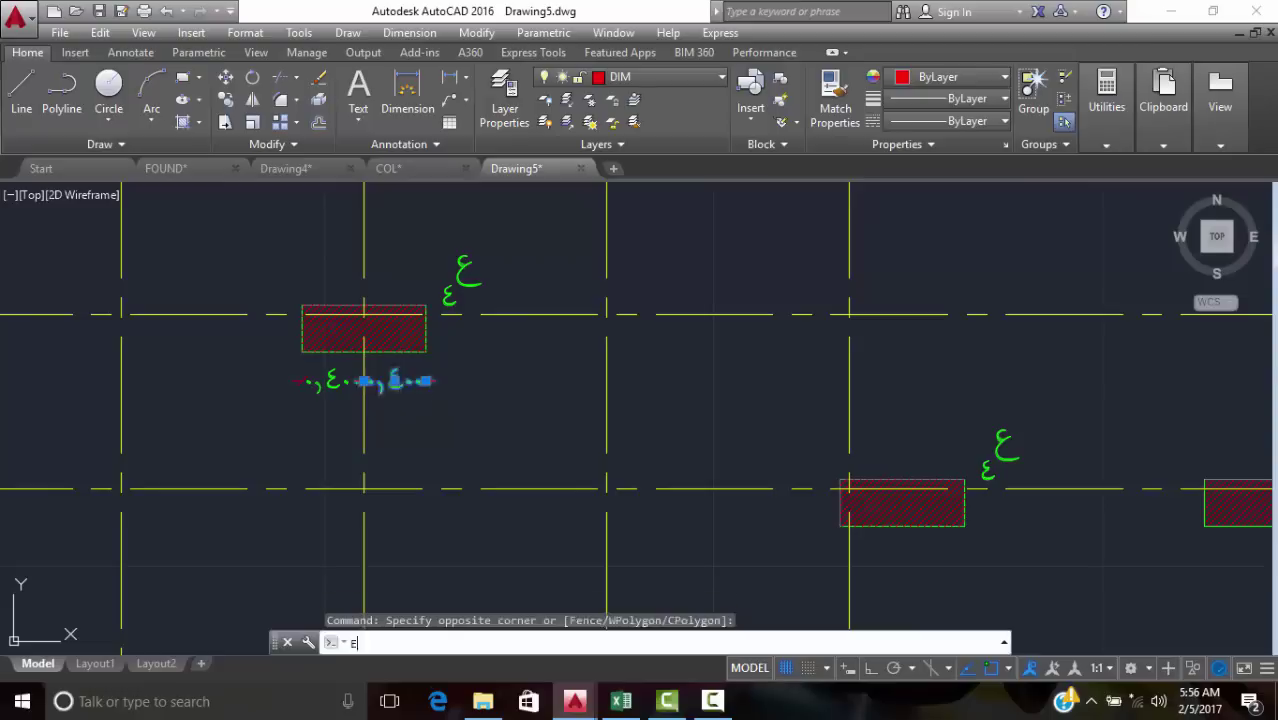
{"action": "key", "text": "Return"}
{"action": "left_click", "coordinate": [300, 366]}
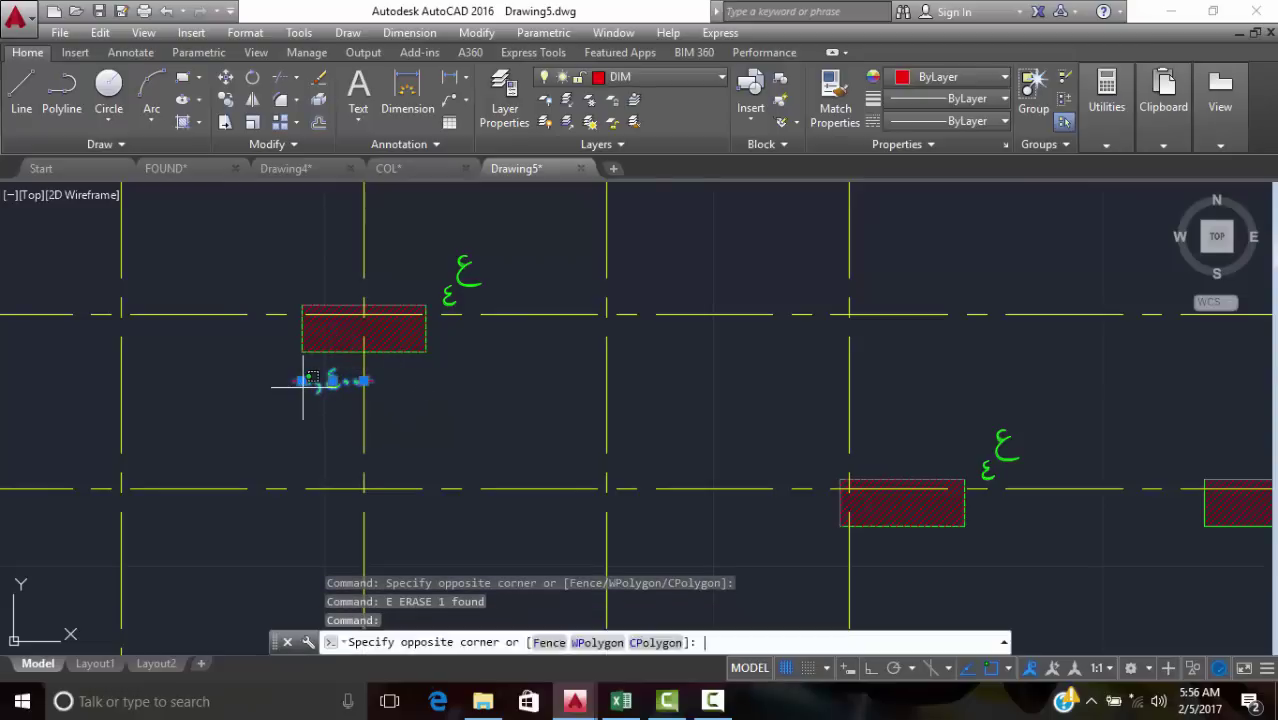
{"action": "left_click", "coordinate": [372, 398]}
{"action": "type", "text": "e"}
{"action": "key", "text": "Return"}
- Add a horizontal linear dimension across the full width of the wide rectangular column, placed above it
{"action": "left_click", "coordinate": [449, 77]}
{"action": "scroll", "coordinate": [353, 297], "scroll_direction": "up", "scroll_amount": 4}
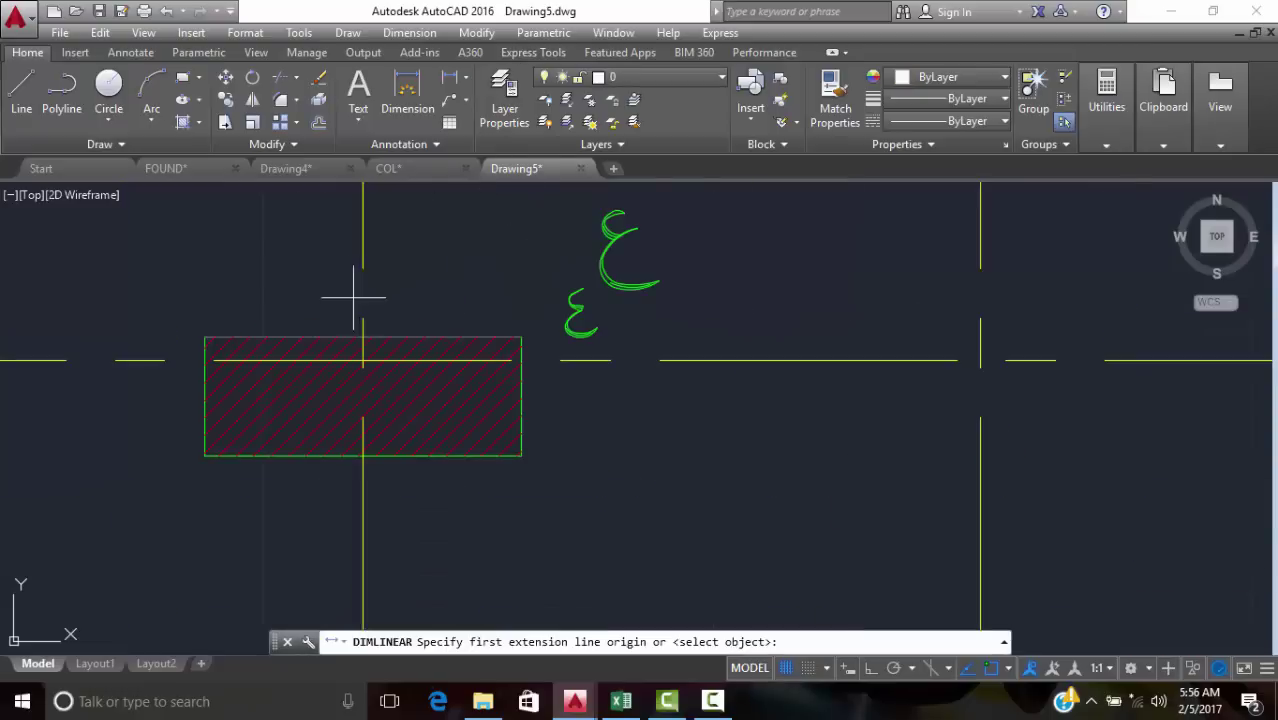
{"action": "left_click", "coordinate": [203, 338]}
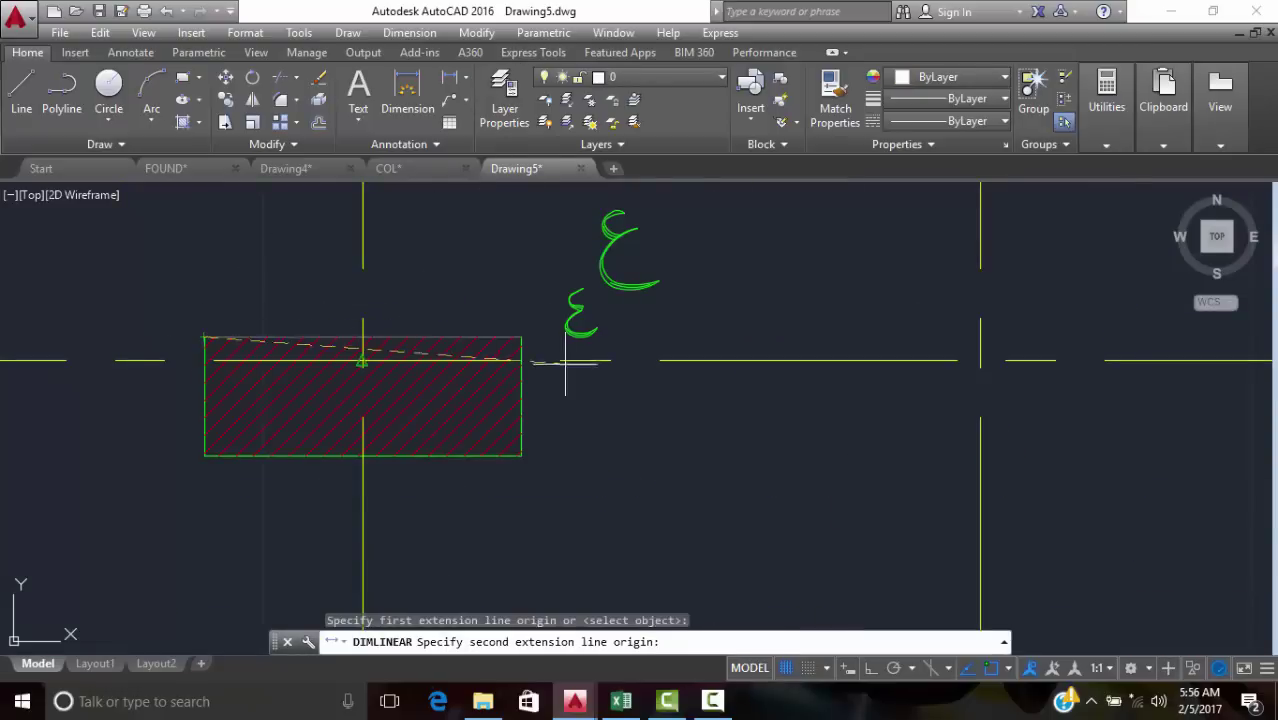
{"action": "left_click", "coordinate": [521, 338]}
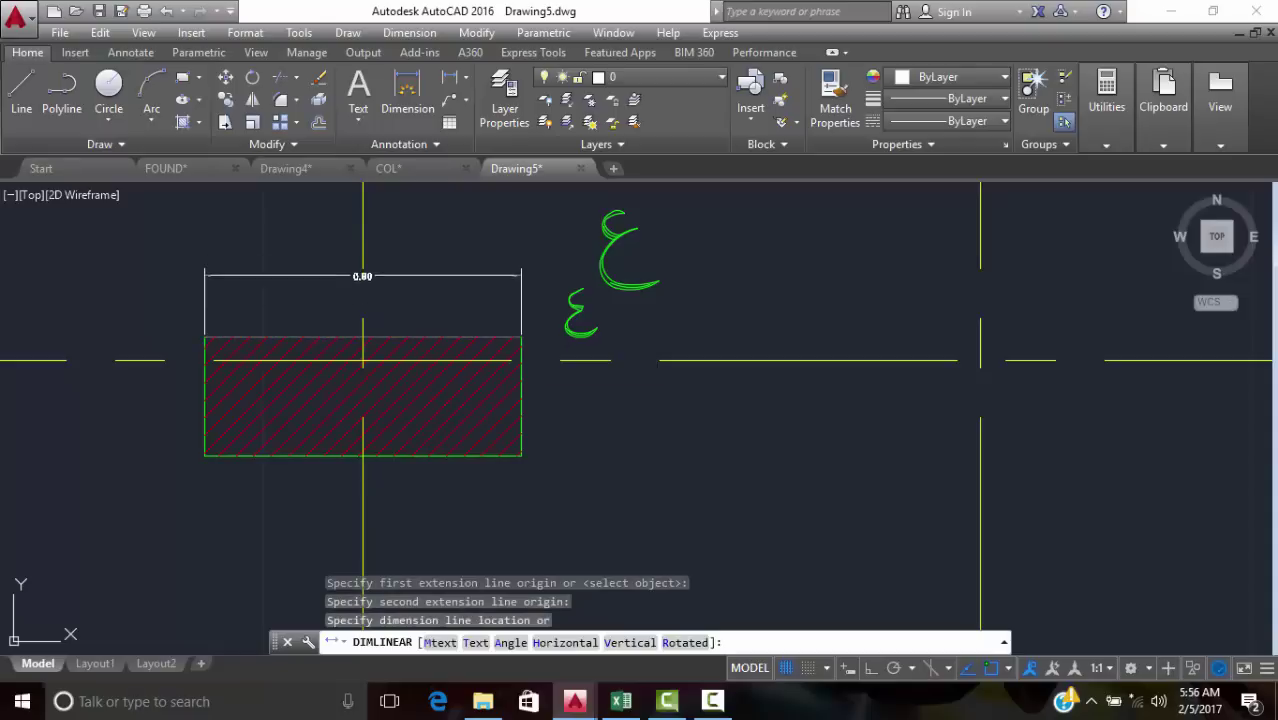
{"action": "left_click", "coordinate": [503, 276]}
- Add a vertical linear dimension for the wide rectangular column's full height, placed left of the column
{"action": "key", "text": "Return"}
{"action": "left_click", "coordinate": [203, 456]}
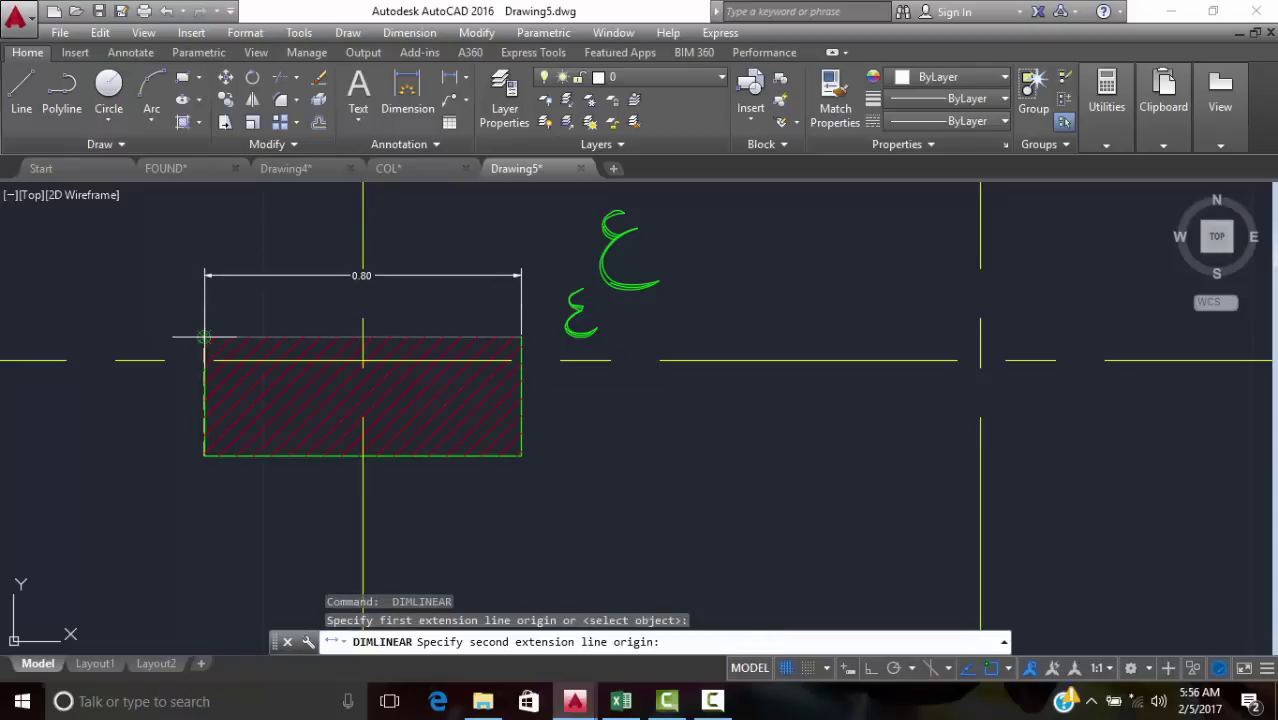
{"action": "left_click", "coordinate": [203, 338]}
{"action": "left_click", "coordinate": [149, 362]}
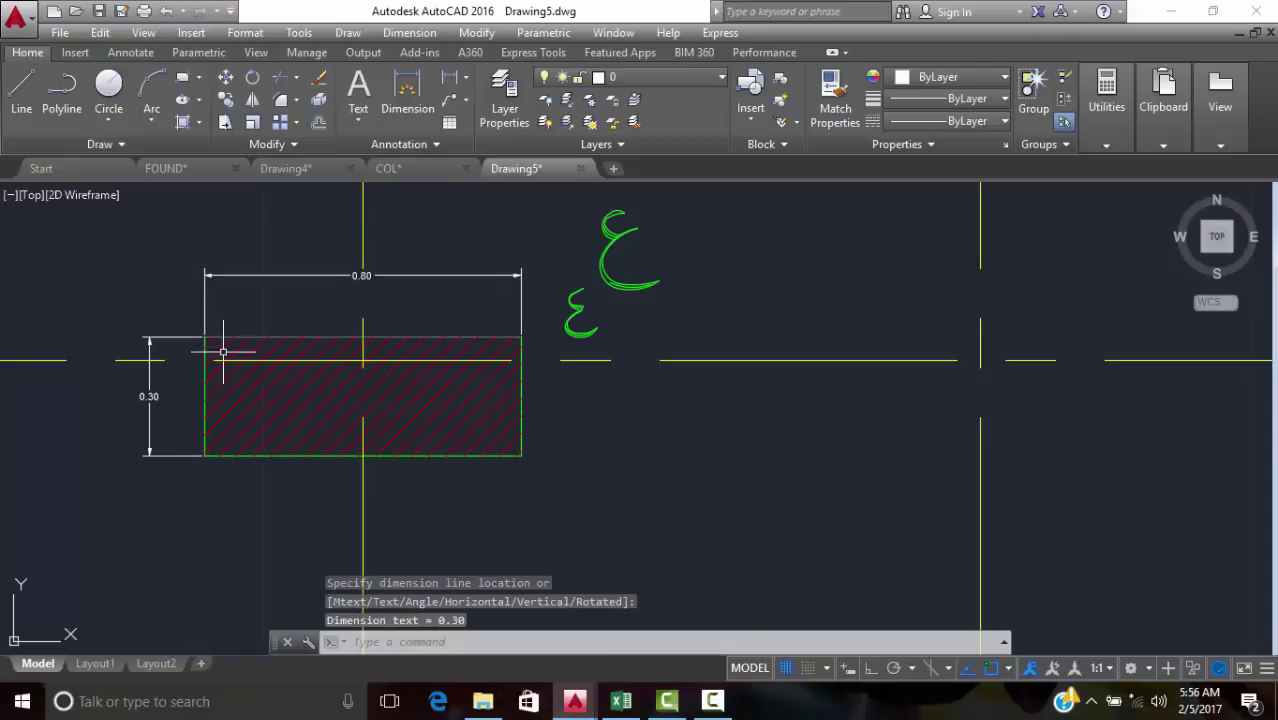
{"action": "scroll", "coordinate": [513, 340], "scroll_direction": "up", "scroll_amount": 4}
{"action": "key", "text": "Return"}
{"action": "left_click", "coordinate": [533, 323]}
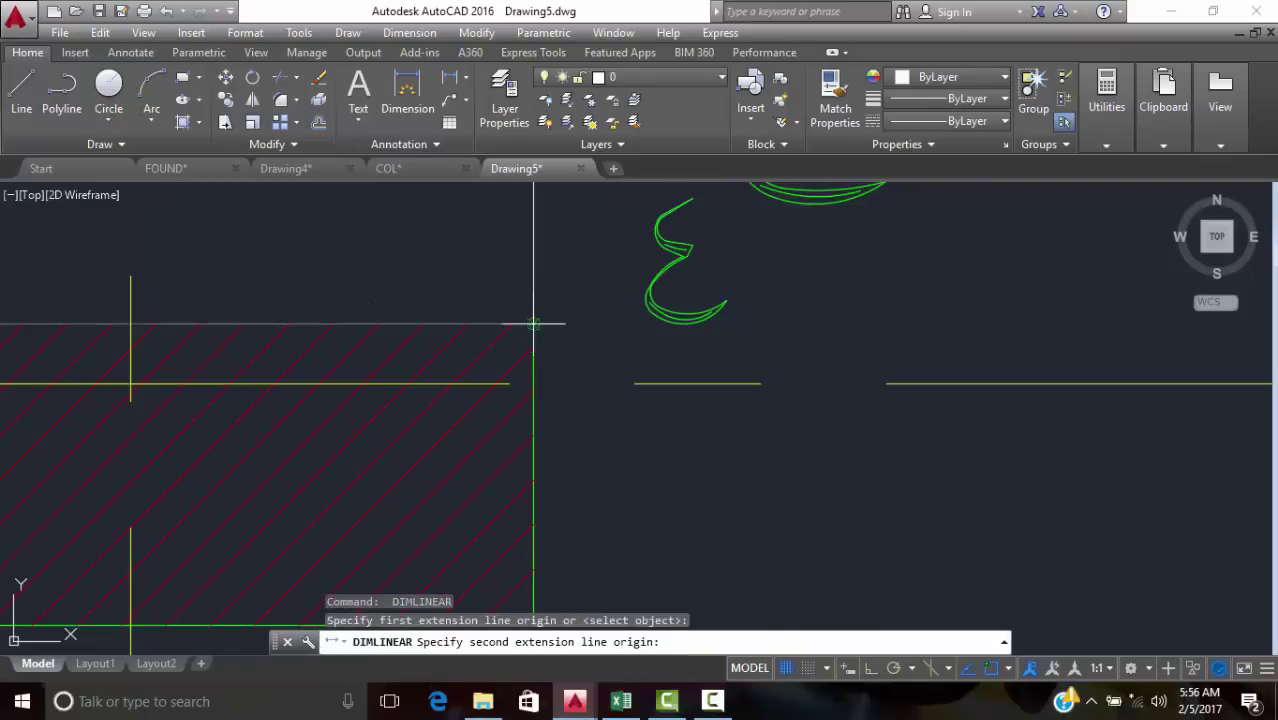
{"action": "left_click", "coordinate": [533, 386]}
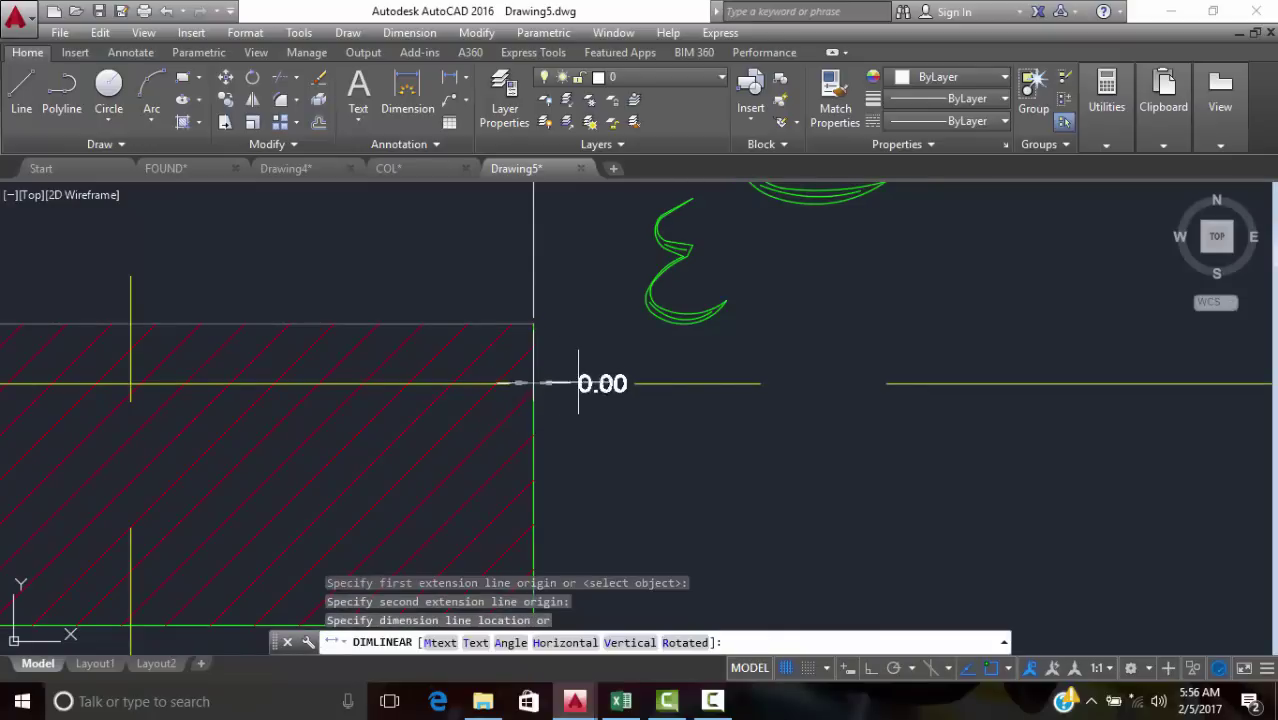
{"action": "key", "text": "Escape"}
{"action": "scroll", "coordinate": [584, 432], "scroll_direction": "down", "scroll_amount": 3}
{"action": "middle_click_drag", "start_coordinate": [584, 432], "coordinate": [531, 365]}
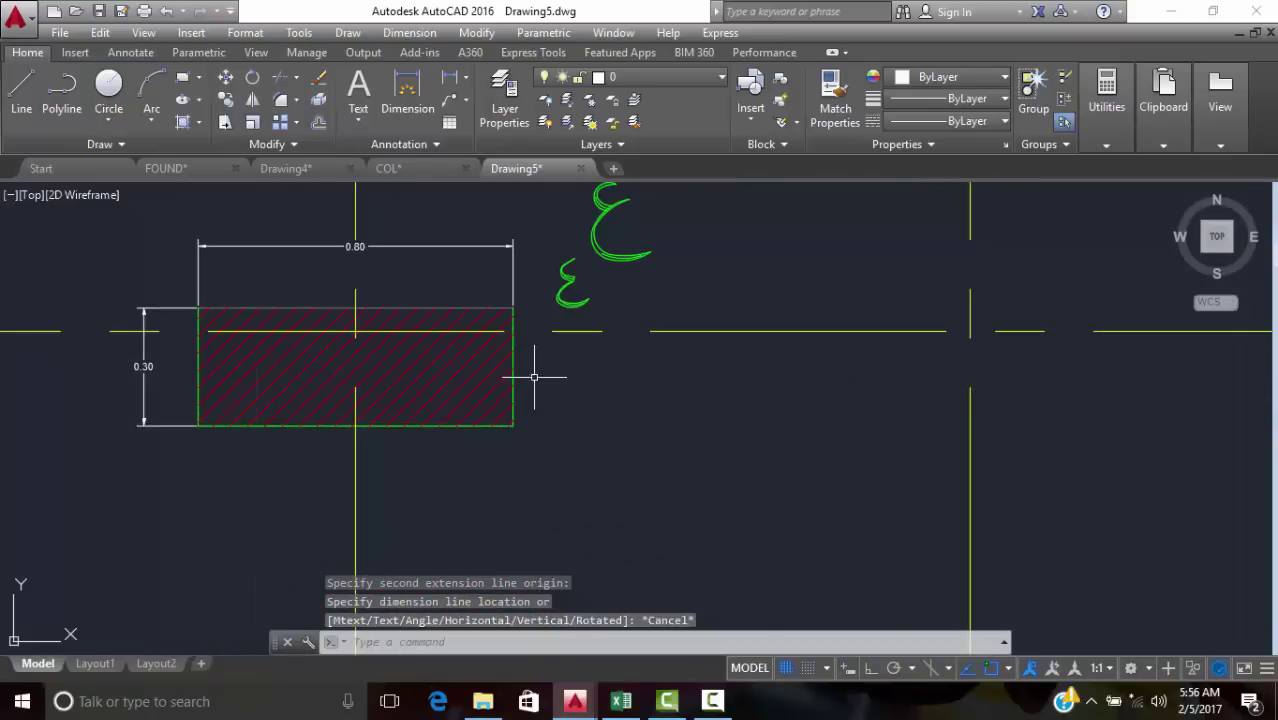
- Add a vertical linear dimension from the column's top right corner down to the horizontal axis, placed right of the column
{"action": "left_click", "coordinate": [449, 78]}
{"action": "scroll", "coordinate": [524, 278], "scroll_direction": "up", "scroll_amount": 4}
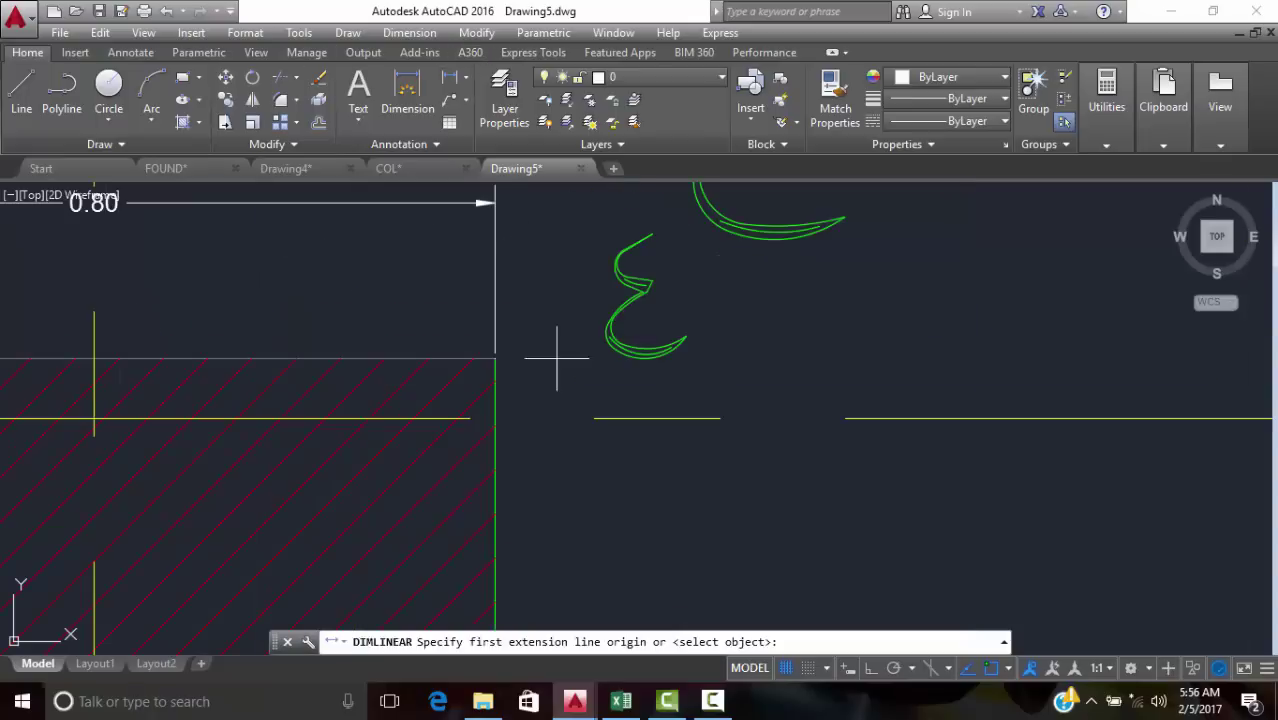
{"action": "left_click", "coordinate": [494, 358]}
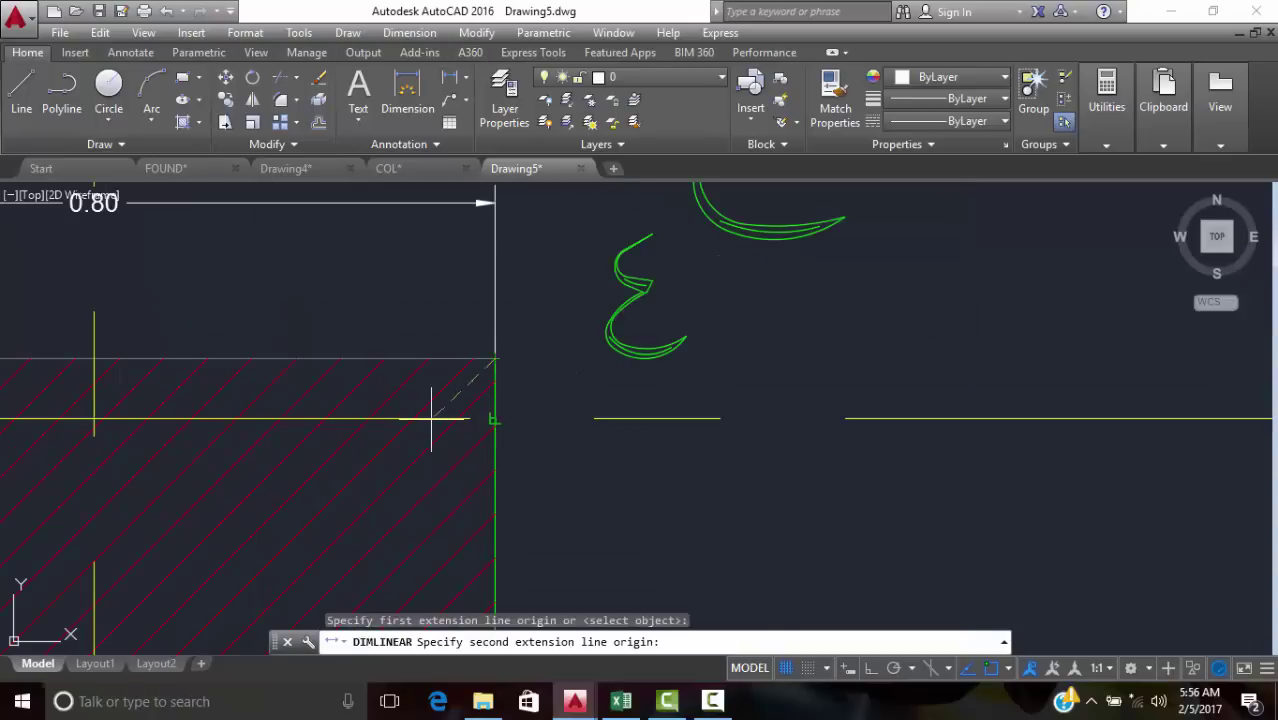
{"action": "left_click", "coordinate": [508, 420]}
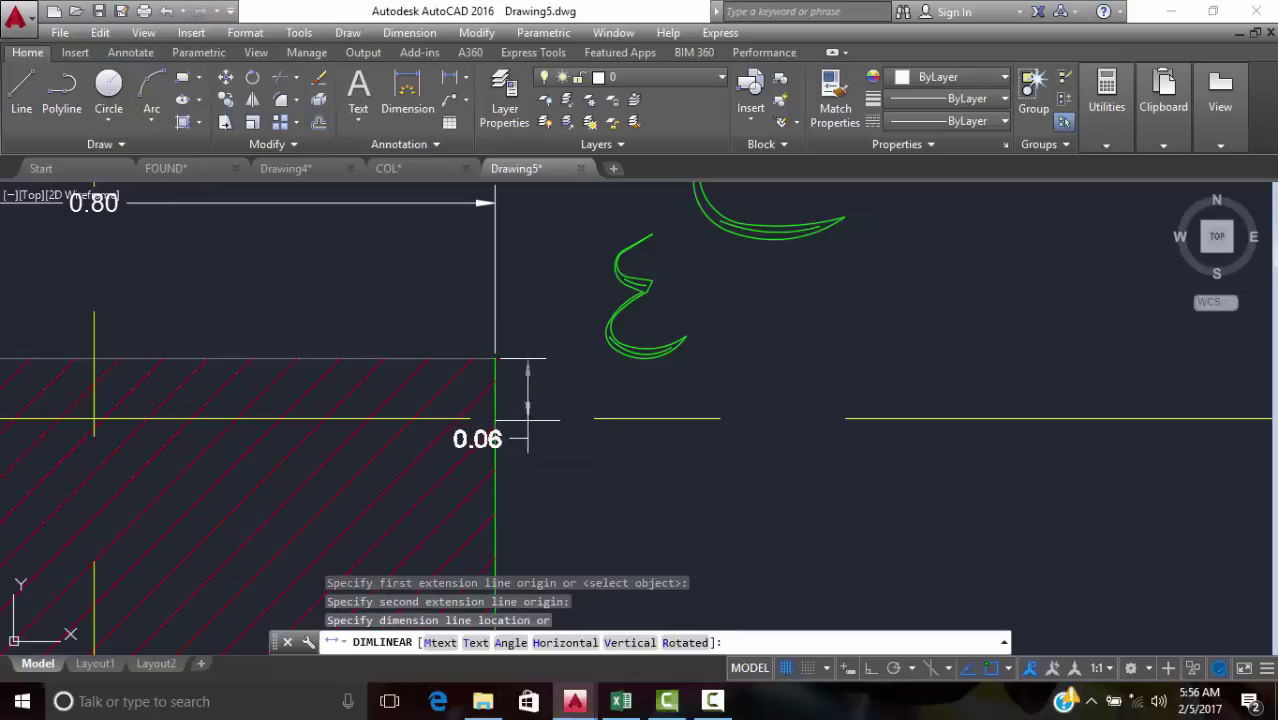
{"action": "left_click", "coordinate": [545, 400]}
- Add a vertical linear dimension from the column's bottom right corner up to the horizontal axis, in line with the upper offset dimension
{"action": "scroll", "coordinate": [528, 450], "scroll_direction": "down", "scroll_amount": 3}
{"action": "scroll", "coordinate": [508, 545], "scroll_direction": "up", "scroll_amount": 4}
{"action": "key", "text": "Return"}
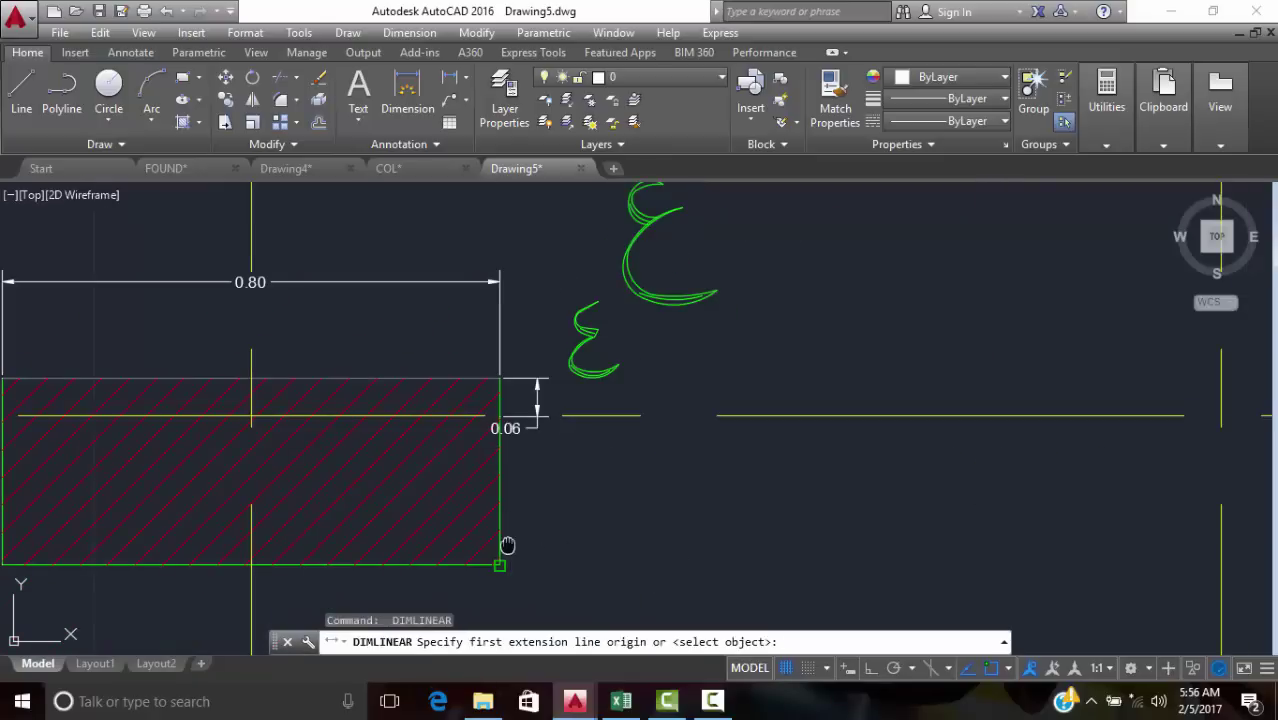
{"action": "middle_click_drag", "start_coordinate": [508, 545], "coordinate": [491, 423]}
{"action": "scroll", "coordinate": [471, 490], "scroll_direction": "up", "scroll_amount": 3}
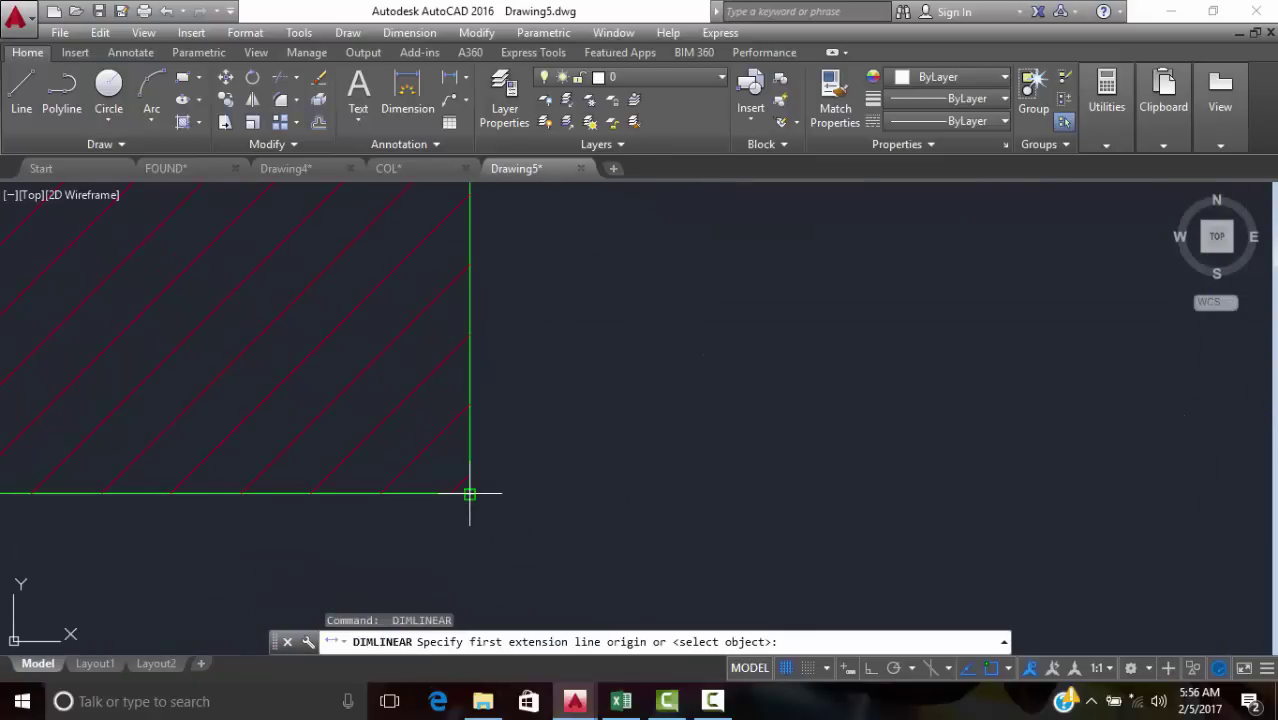
{"action": "left_click", "coordinate": [470, 493]}
{"action": "middle_click_drag", "start_coordinate": [470, 493], "coordinate": [471, 423]}
{"action": "scroll", "coordinate": [474, 470], "scroll_direction": "down", "scroll_amount": 3}
{"action": "scroll", "coordinate": [458, 443], "scroll_direction": "up", "scroll_amount": 4}
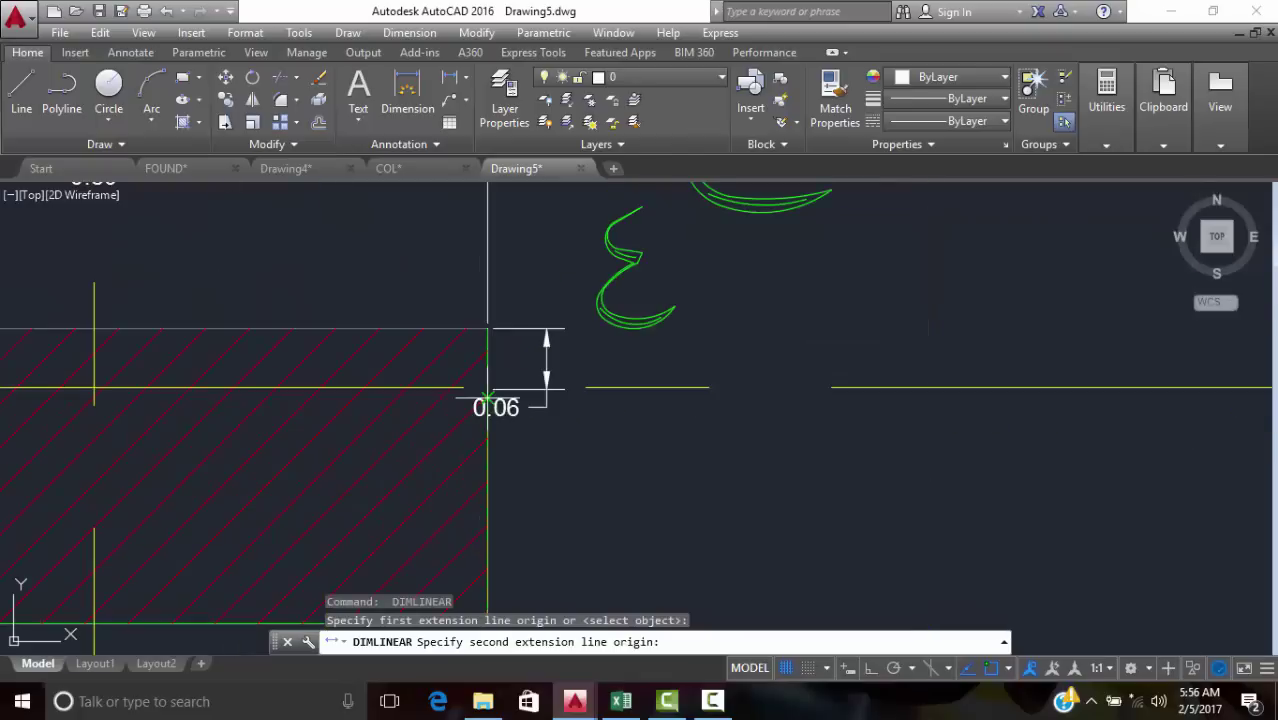
{"action": "left_click", "coordinate": [487, 387]}
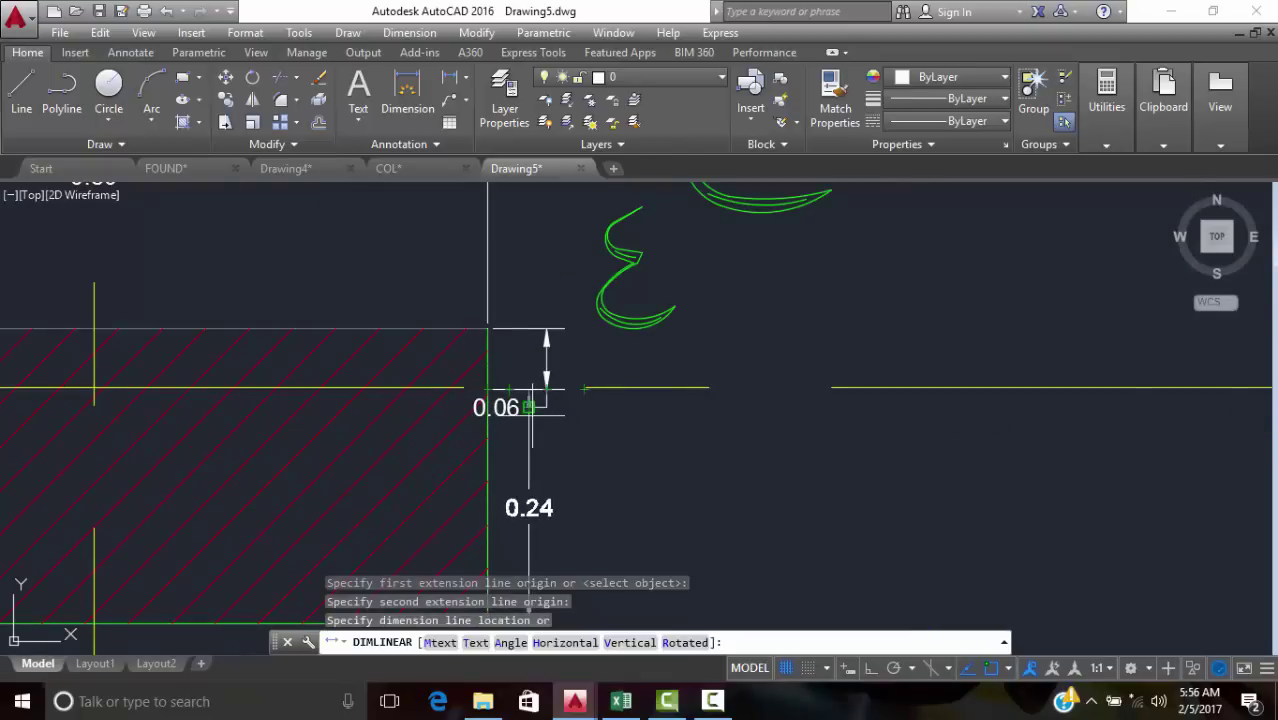
{"action": "left_click", "coordinate": [540, 420]}
{"action": "key", "text": "Escape"}
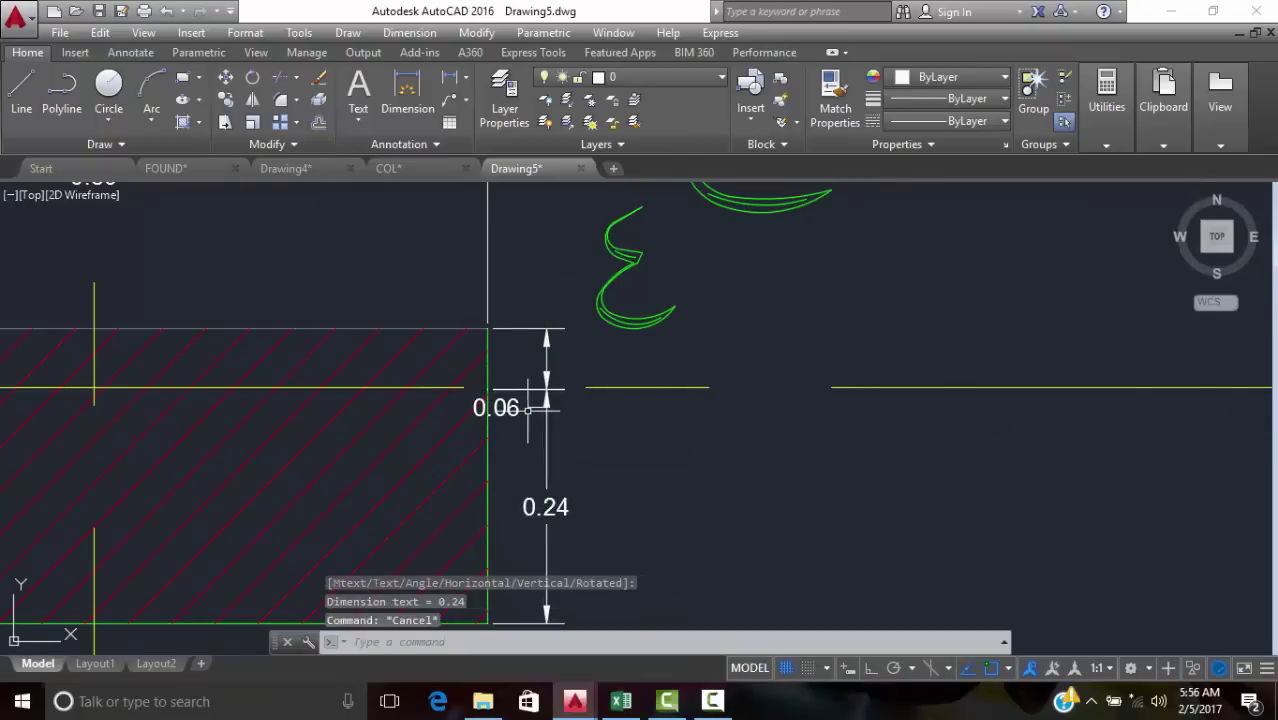
- Move the upper offset dimension's text onto its dimension line, between the two extension lines
{"action": "left_click", "coordinate": [497, 407]}
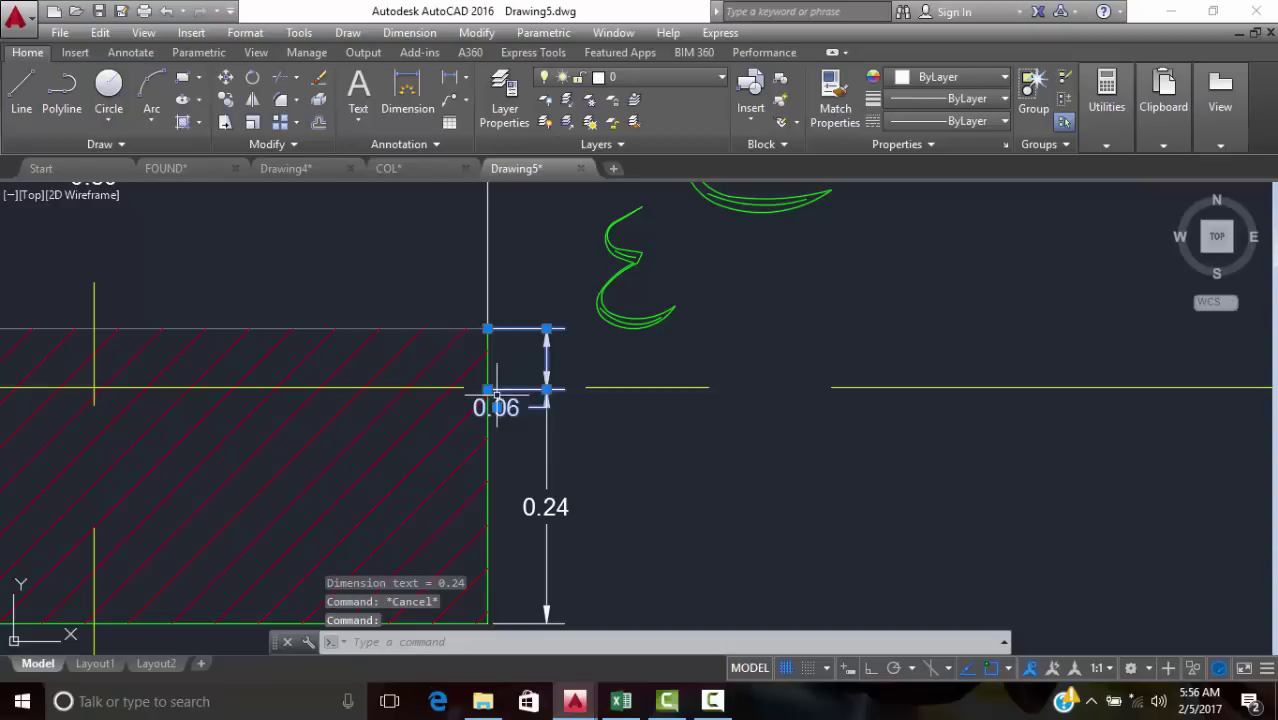
{"action": "scroll", "coordinate": [497, 397], "scroll_direction": "up", "scroll_amount": 4}
{"action": "left_click", "coordinate": [493, 408]}
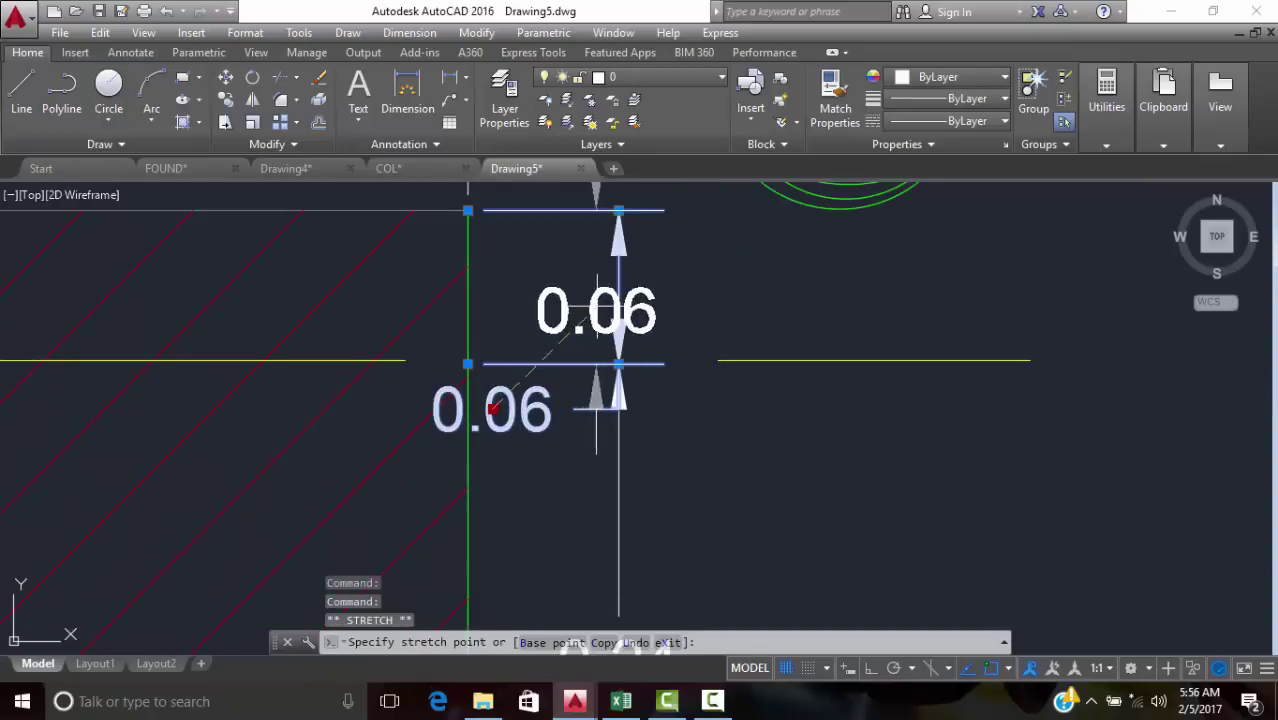
{"action": "left_click", "coordinate": [618, 288]}
{"action": "key", "text": "Escape"}
{"action": "scroll", "coordinate": [643, 330], "scroll_direction": "down", "scroll_amount": 4}
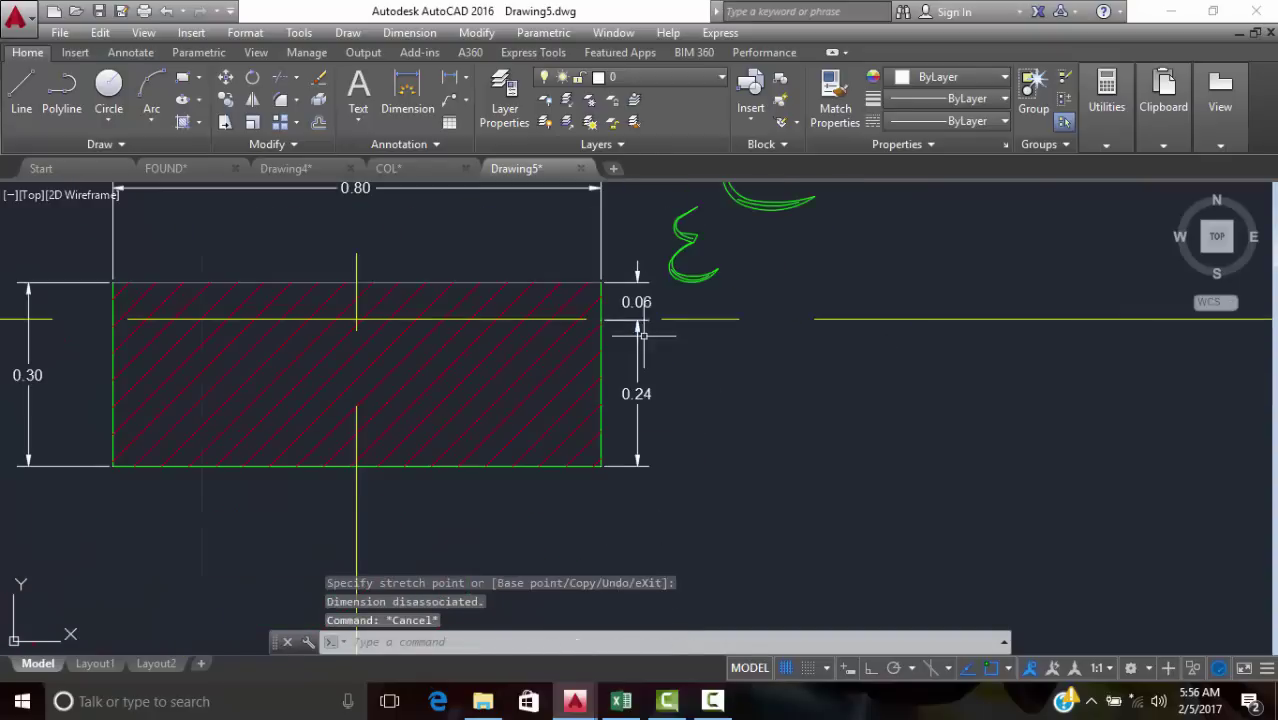
- Add a horizontal linear dimension from the column's bottom left corner to the vertical axis, placed below the column
{"action": "scroll", "coordinate": [559, 456], "scroll_direction": "down", "scroll_amount": 2}
{"action": "scroll", "coordinate": [371, 514], "scroll_direction": "up", "scroll_amount": 2}
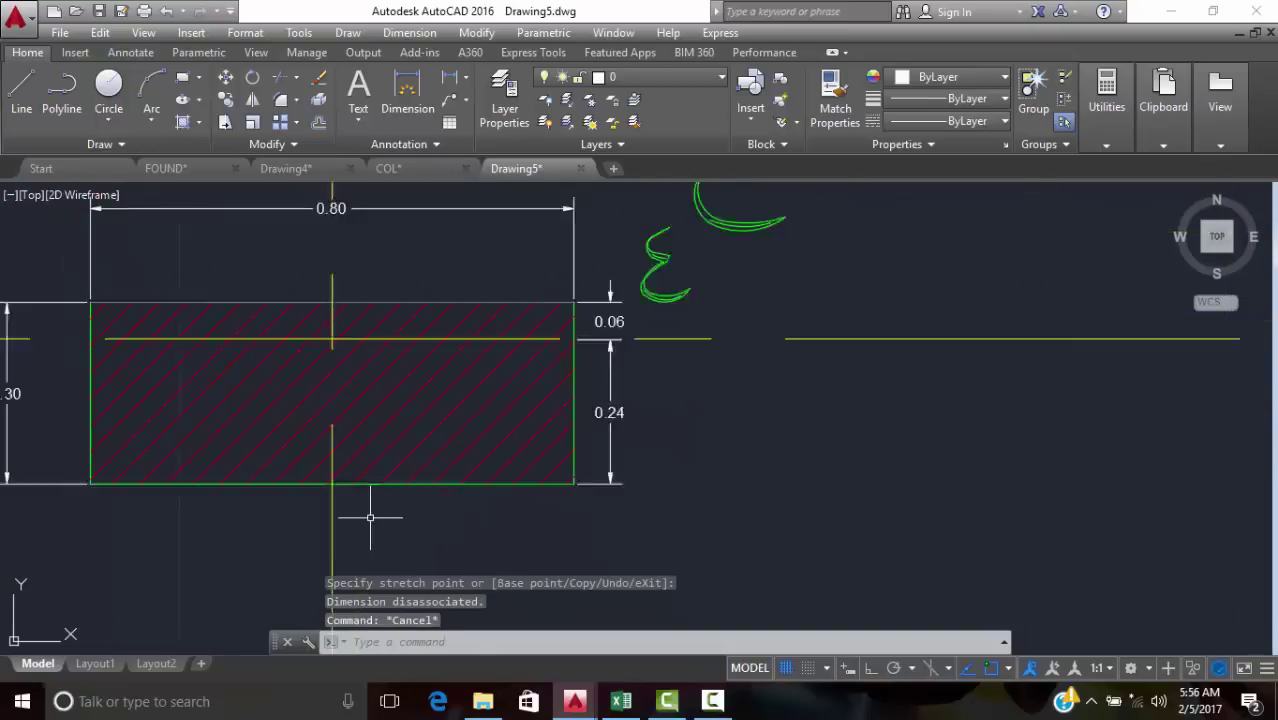
{"action": "type", "text": "dli"}
{"action": "key", "text": "Return"}
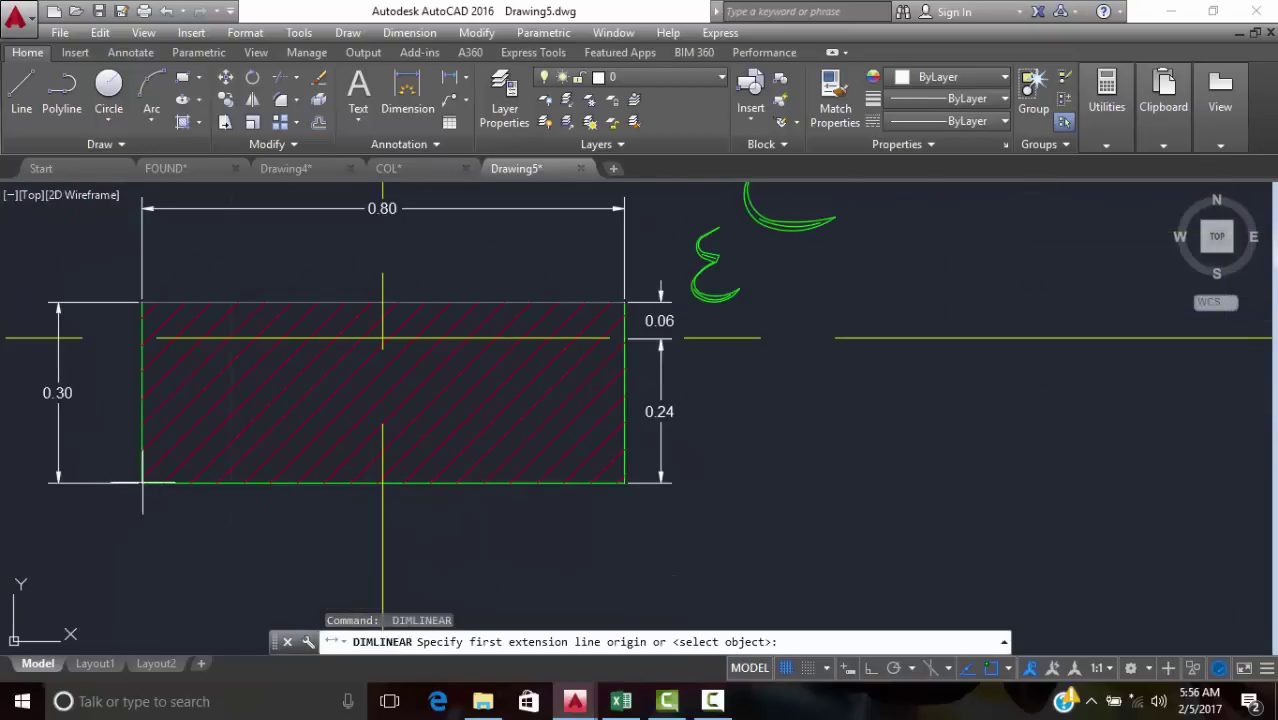
{"action": "left_click", "coordinate": [142, 483]}
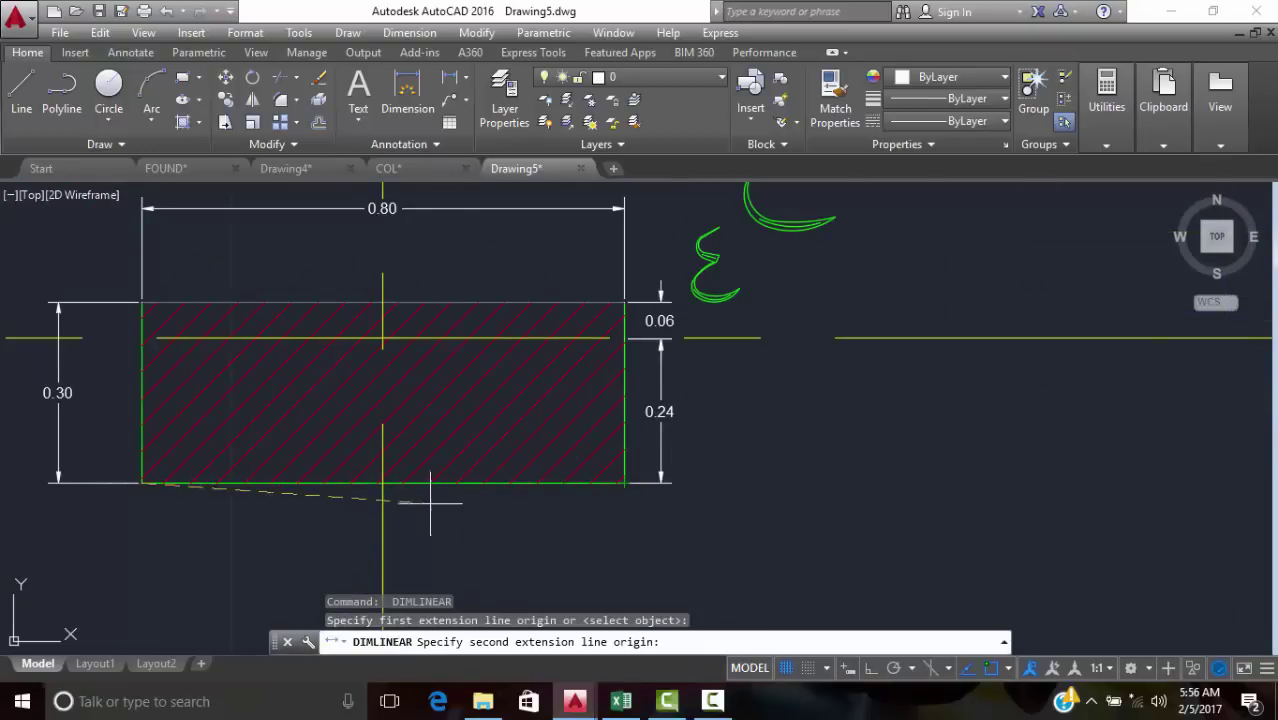
{"action": "left_click", "coordinate": [382, 483]}
{"action": "left_click", "coordinate": [330, 527]}
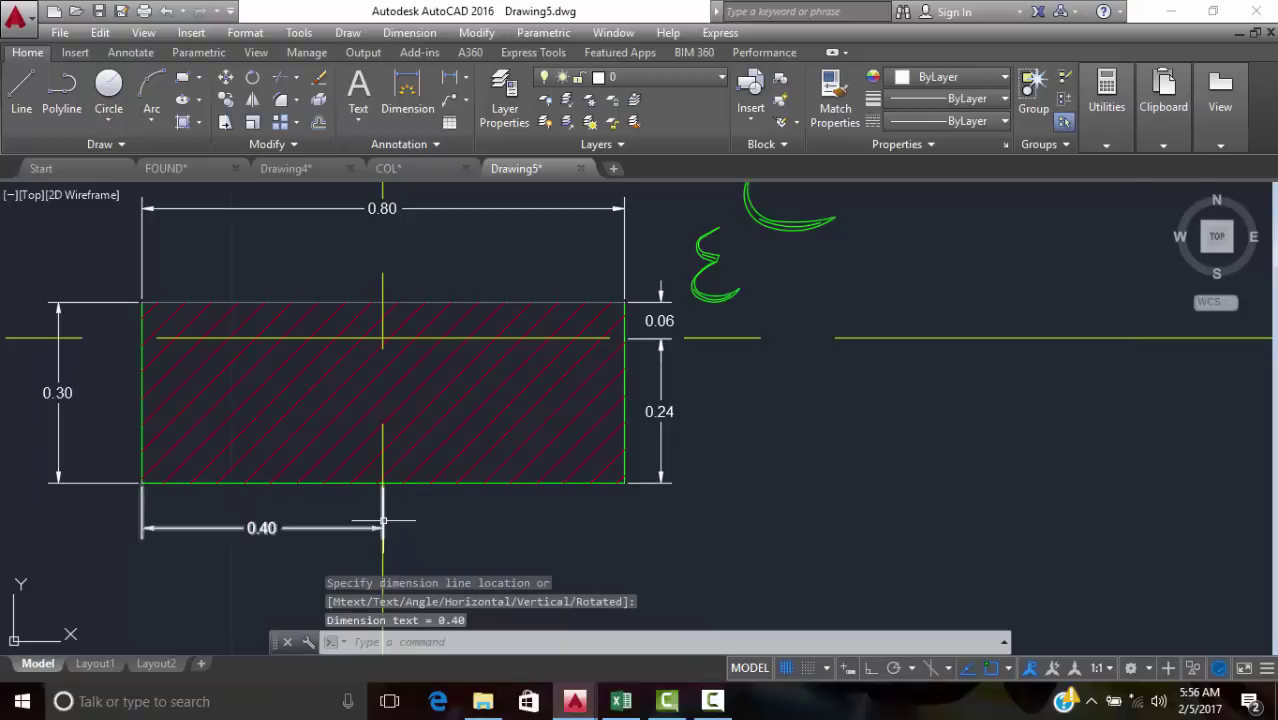
- Add a horizontal linear dimension from the vertical axis to the column's bottom right corner, in line with the left one
{"action": "key", "text": "Return"}
{"action": "left_click", "coordinate": [382, 483]}
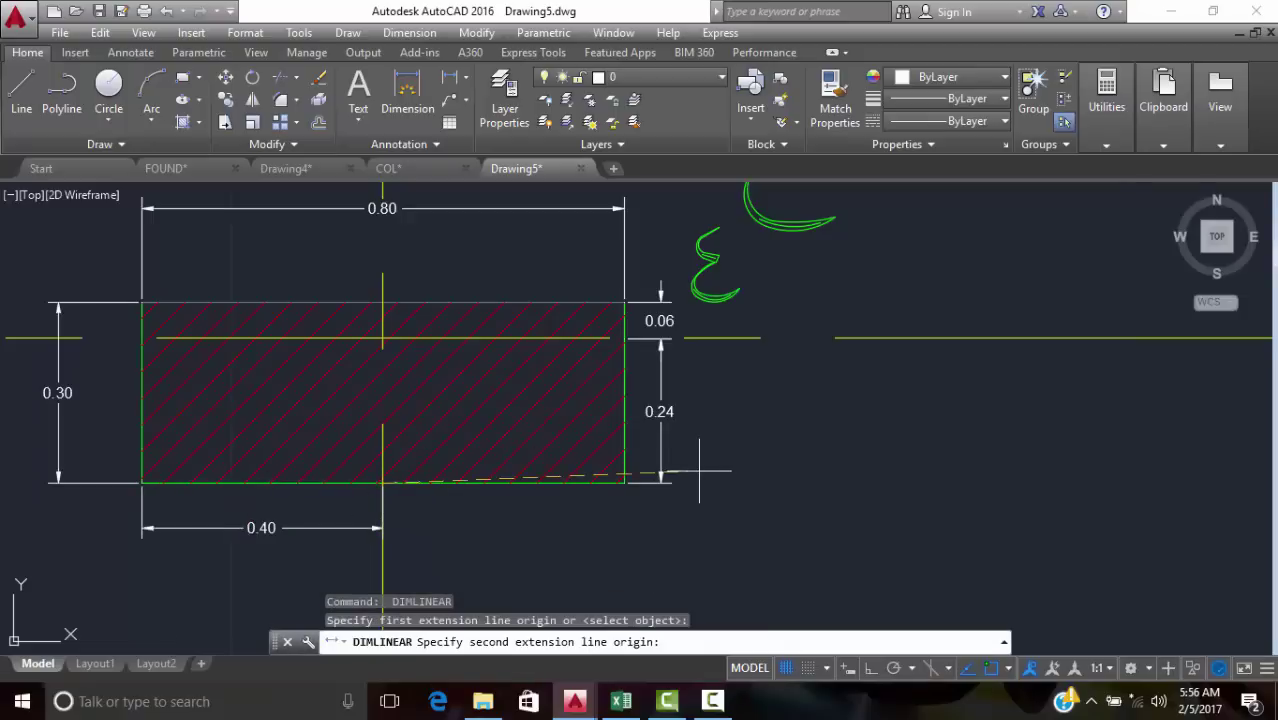
{"action": "left_click", "coordinate": [625, 483]}
{"action": "left_click", "coordinate": [630, 527]}
{"action": "key", "text": "Escape"}
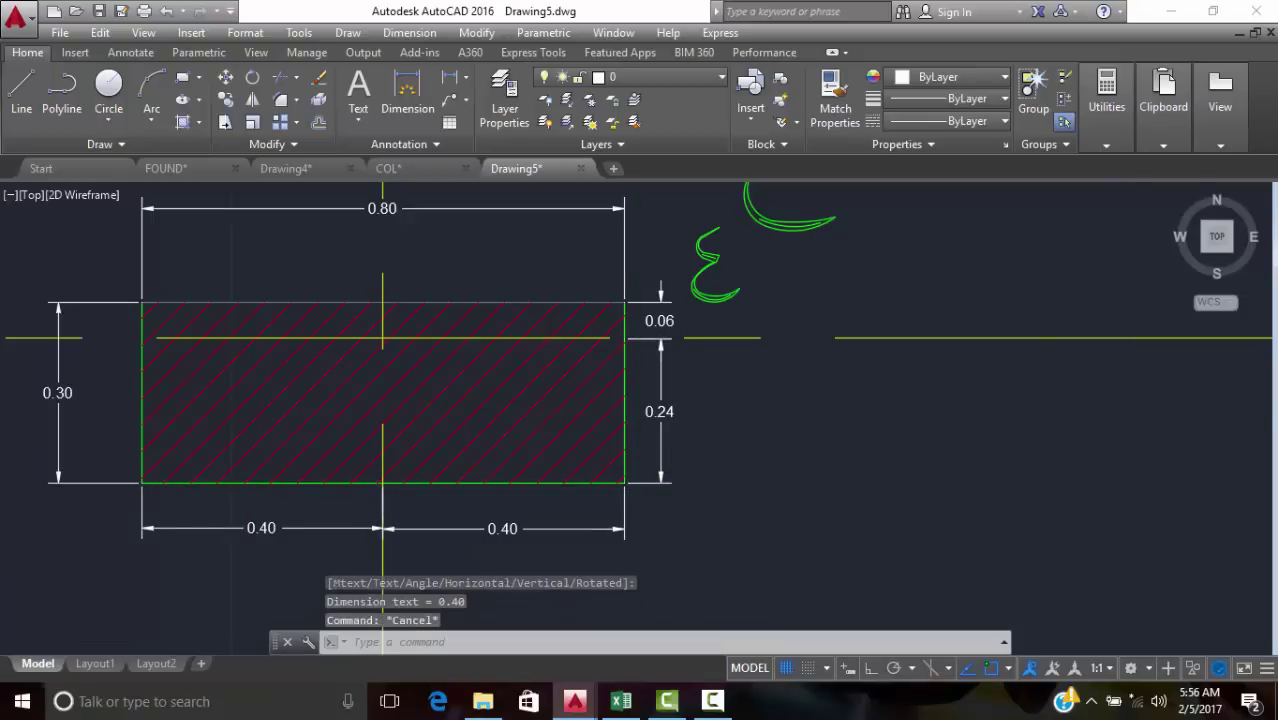
{"action": "scroll", "coordinate": [900, 420], "scroll_direction": "down", "scroll_amount": 5}
{"action": "middle_click_drag", "start_coordinate": [956, 417], "coordinate": [760, 370]}
{"action": "scroll", "coordinate": [756, 348], "scroll_direction": "down", "scroll_amount": 4}
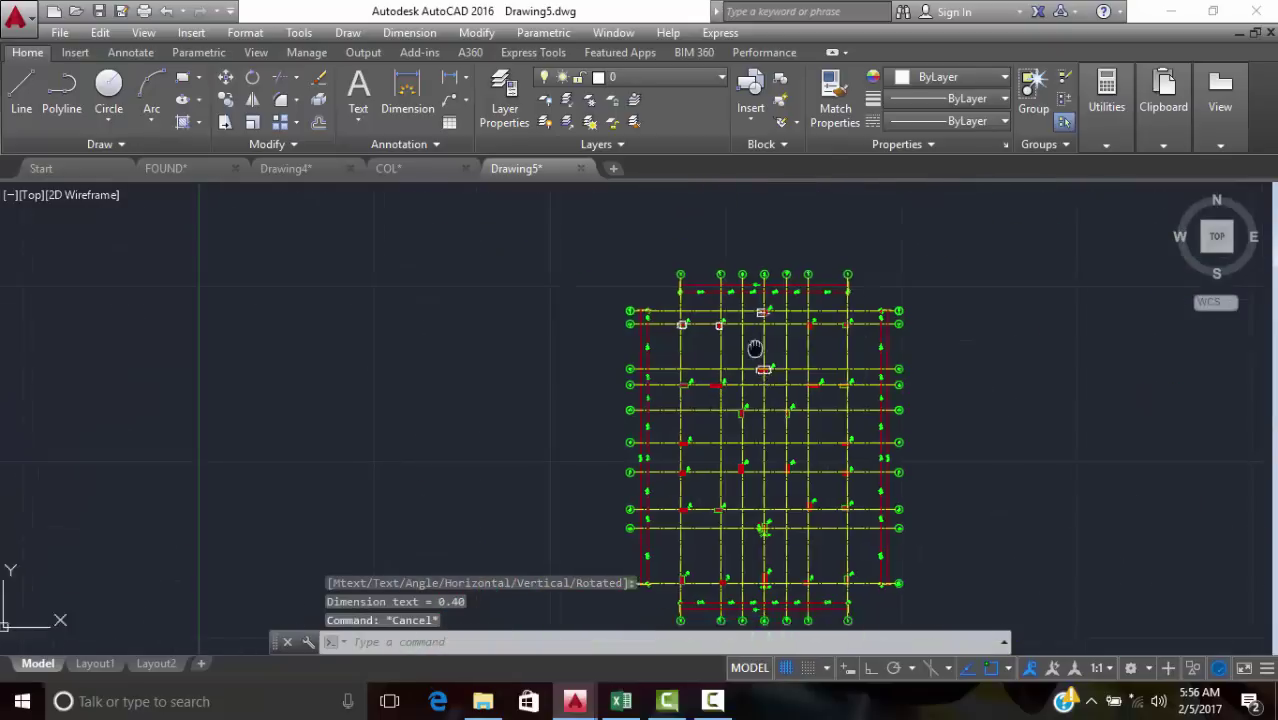
{"action": "scroll", "coordinate": [709, 303], "scroll_direction": "up", "scroll_amount": 6}
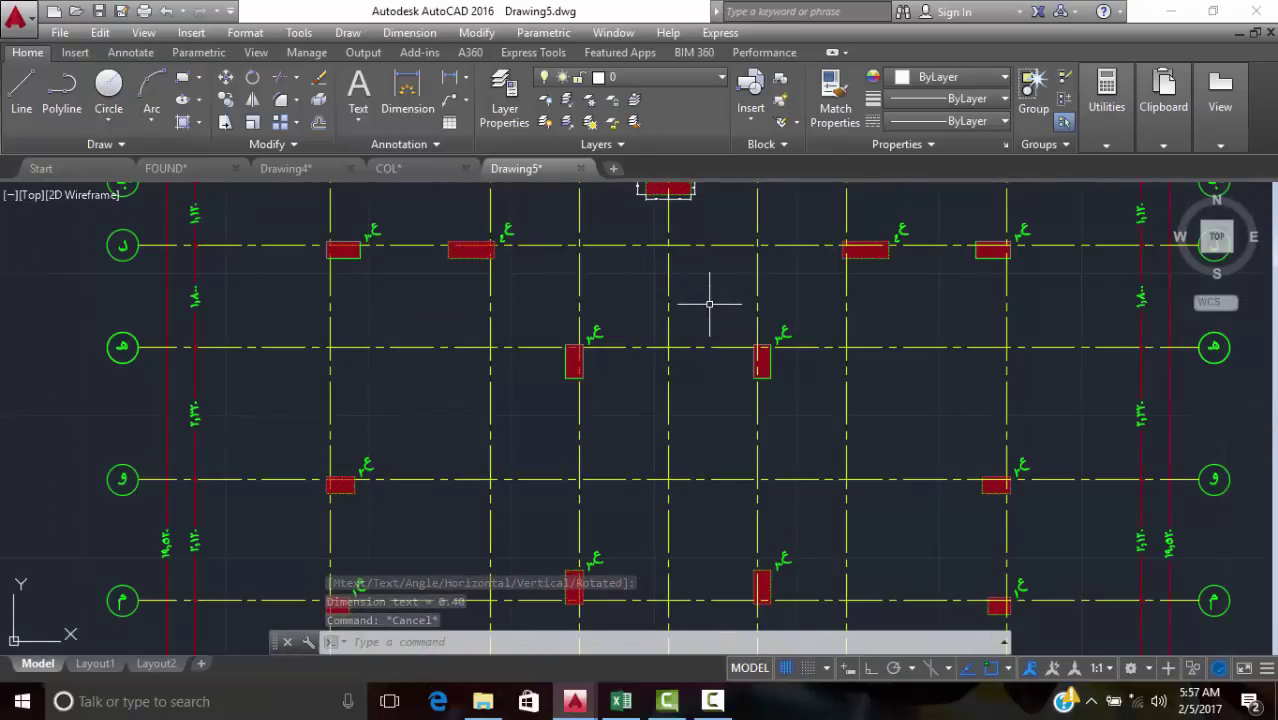